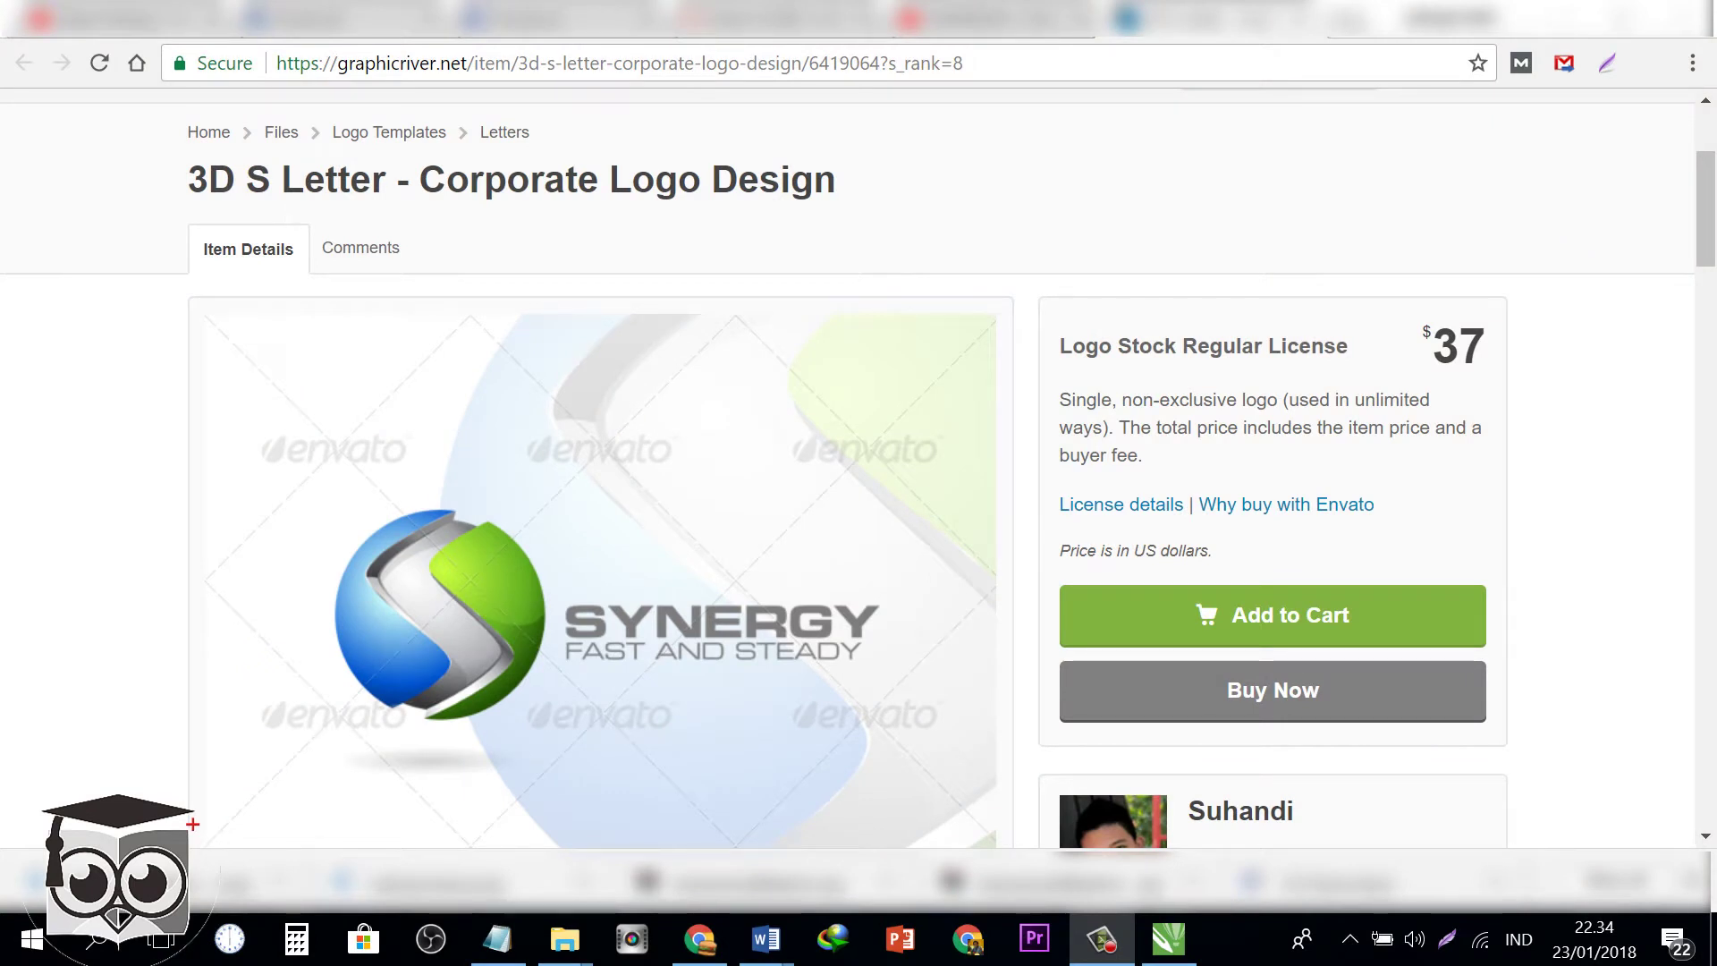
- Examine the 3D S Letter logo's preview images and item details on its GraphicRiver page
scroll(858, 474, down, 2)
scroll(858, 474, down, 2)
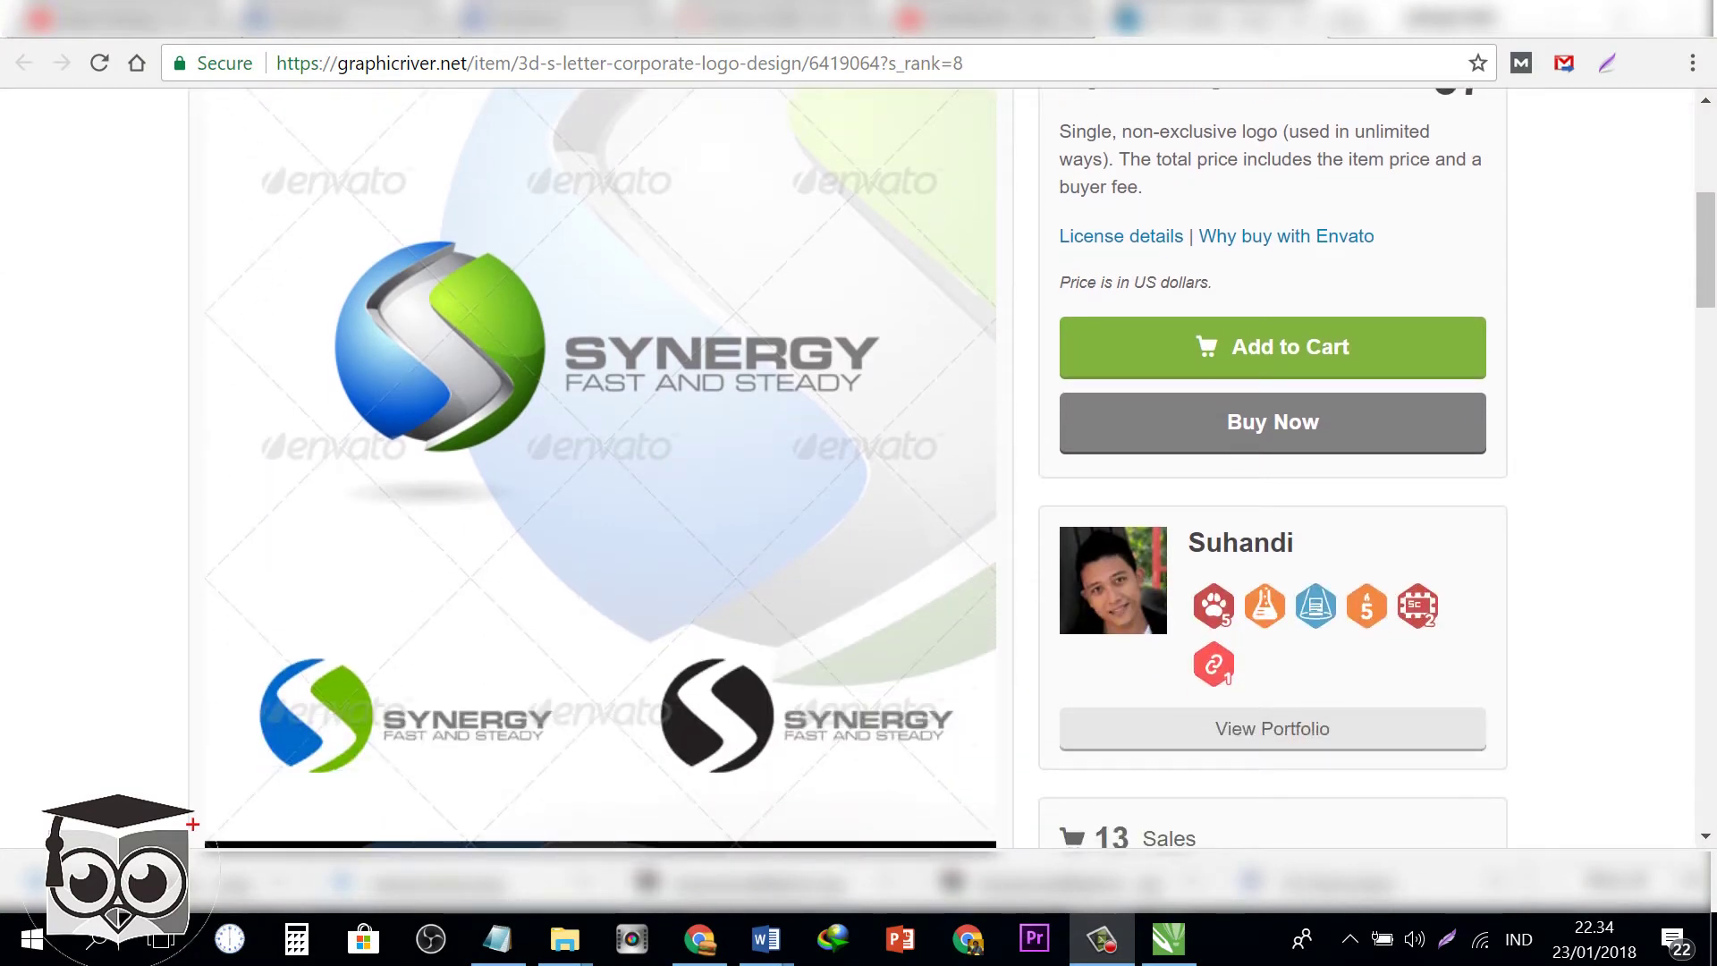
scroll(808, 337, up, 8)
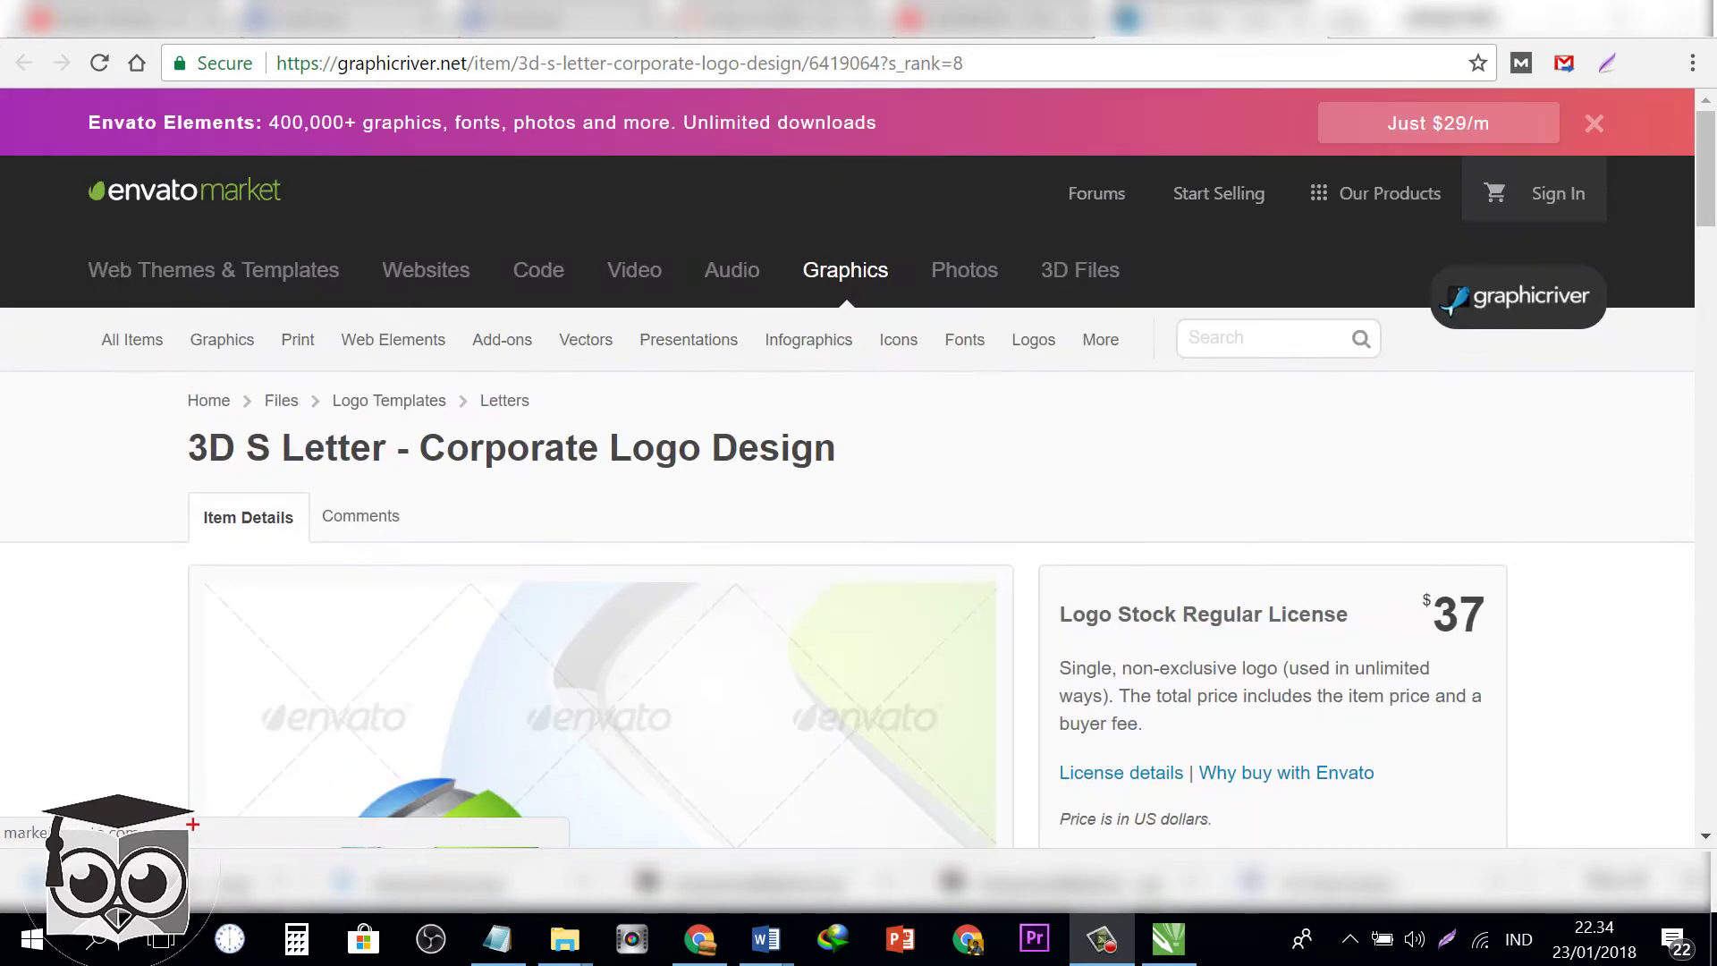
scroll(809, 338, down, 6)
scroll(599, 465, down, 10)
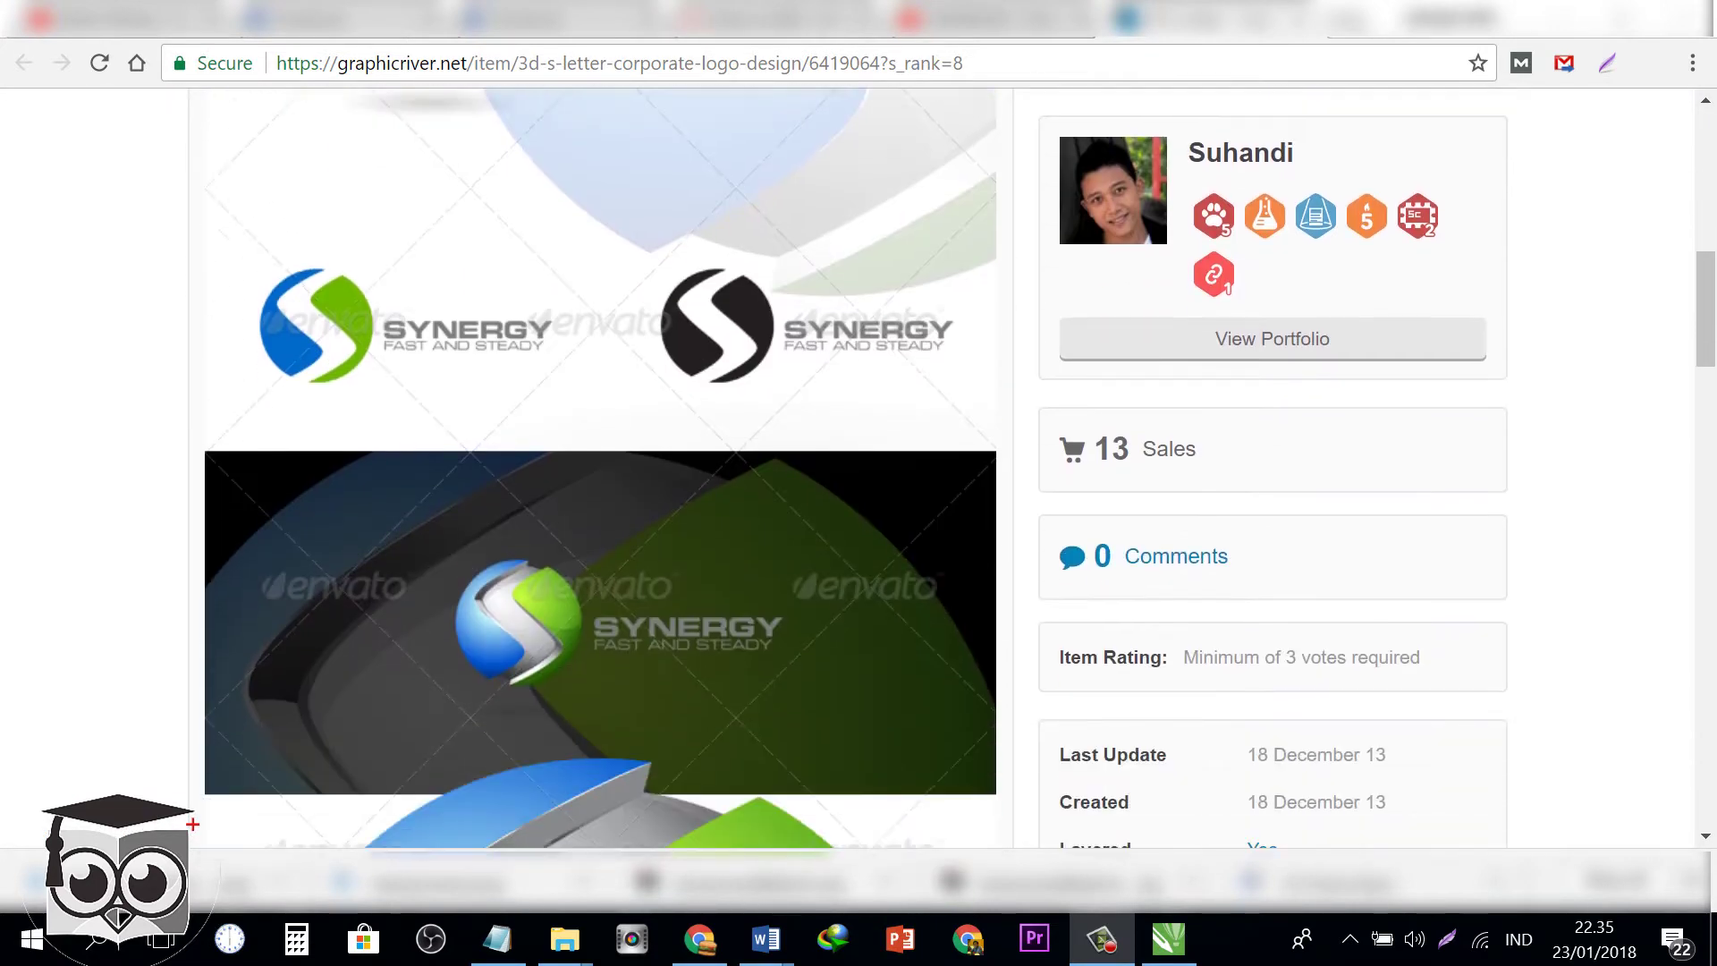
scroll(192, 824, down, 3)
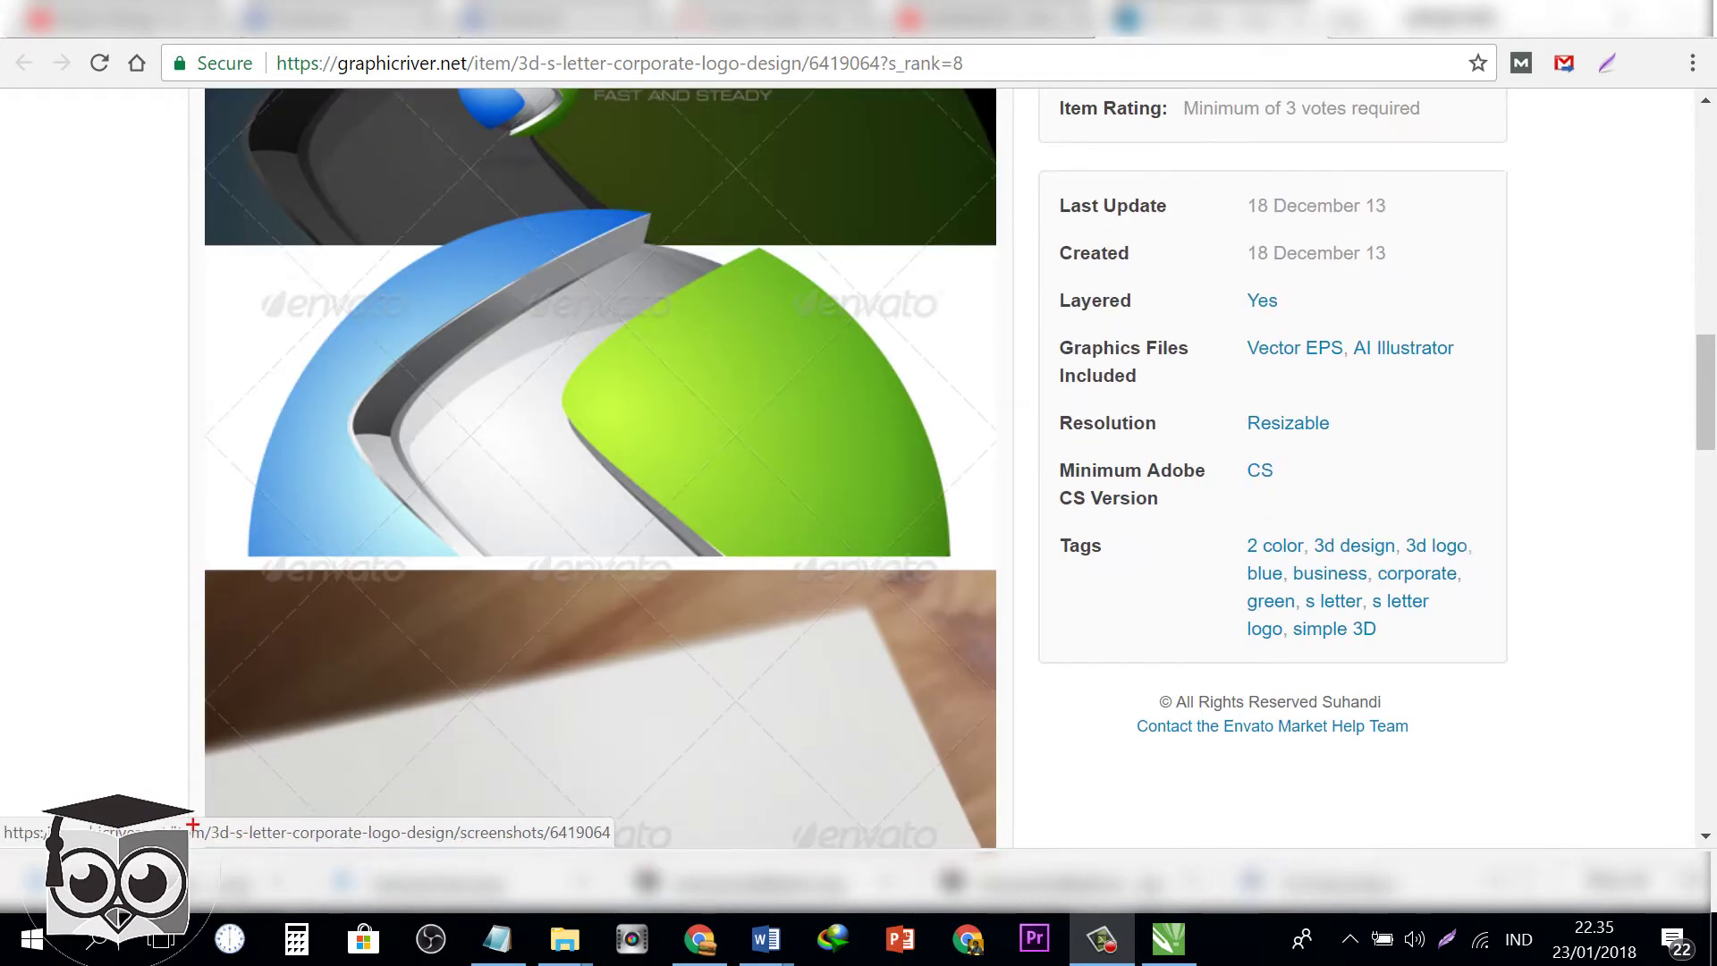
scroll(192, 824, up, 14)
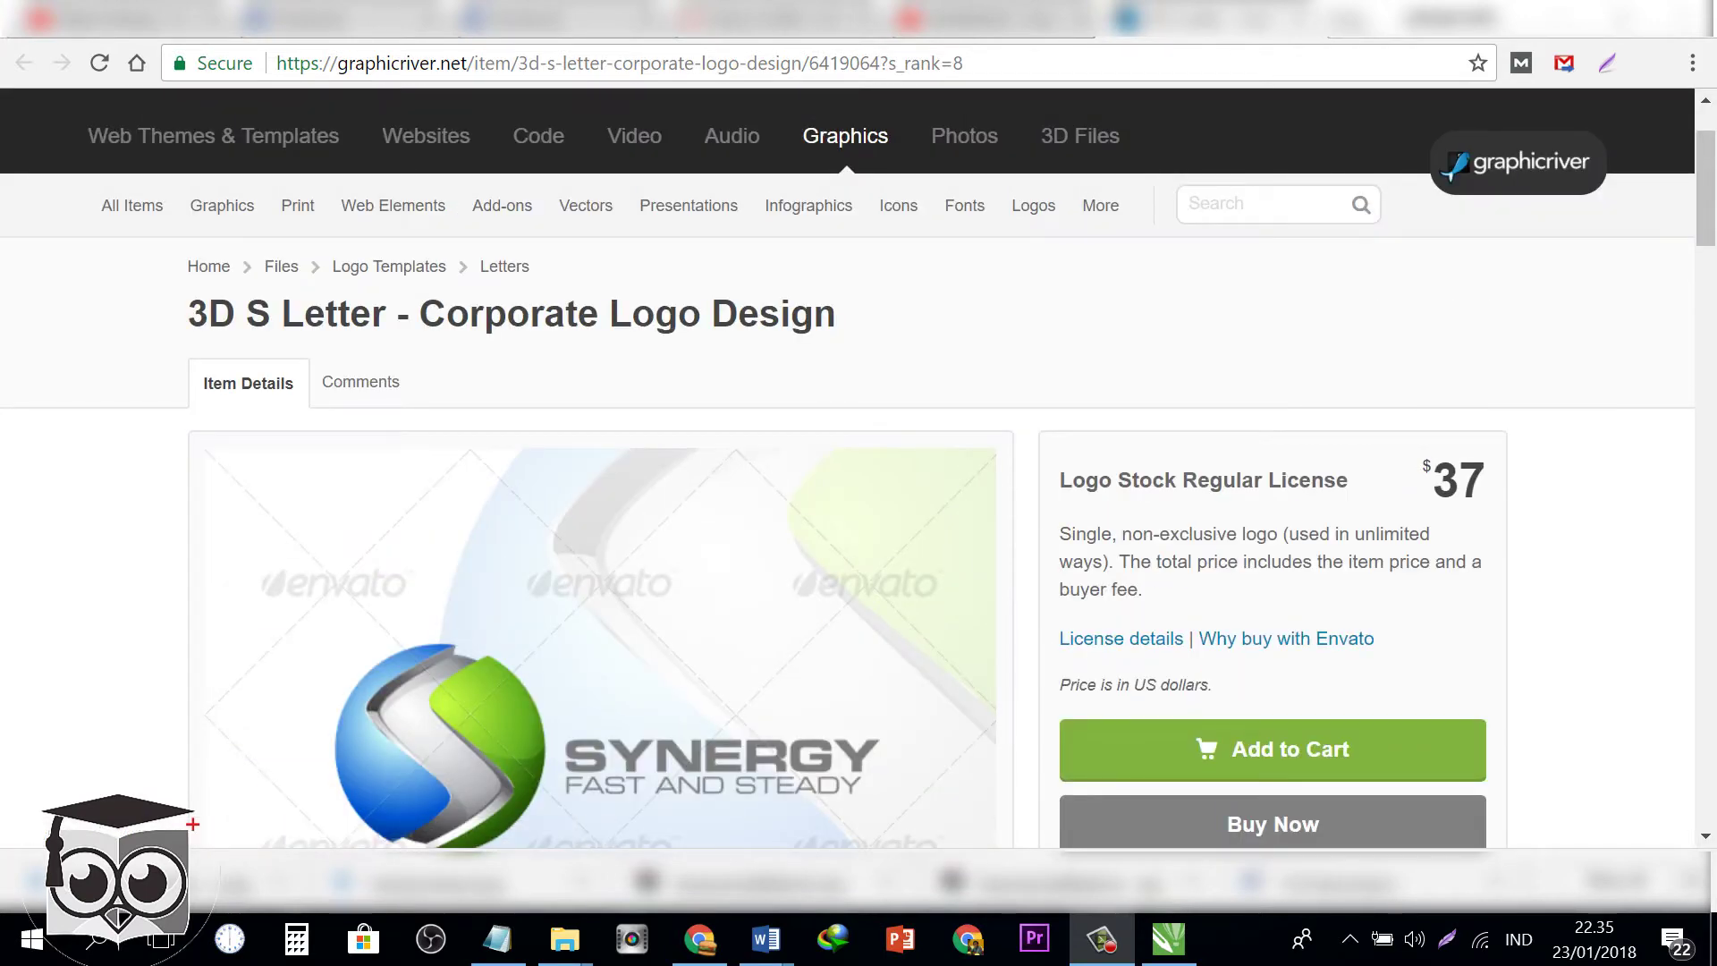
scroll(858, 501, down, 2)
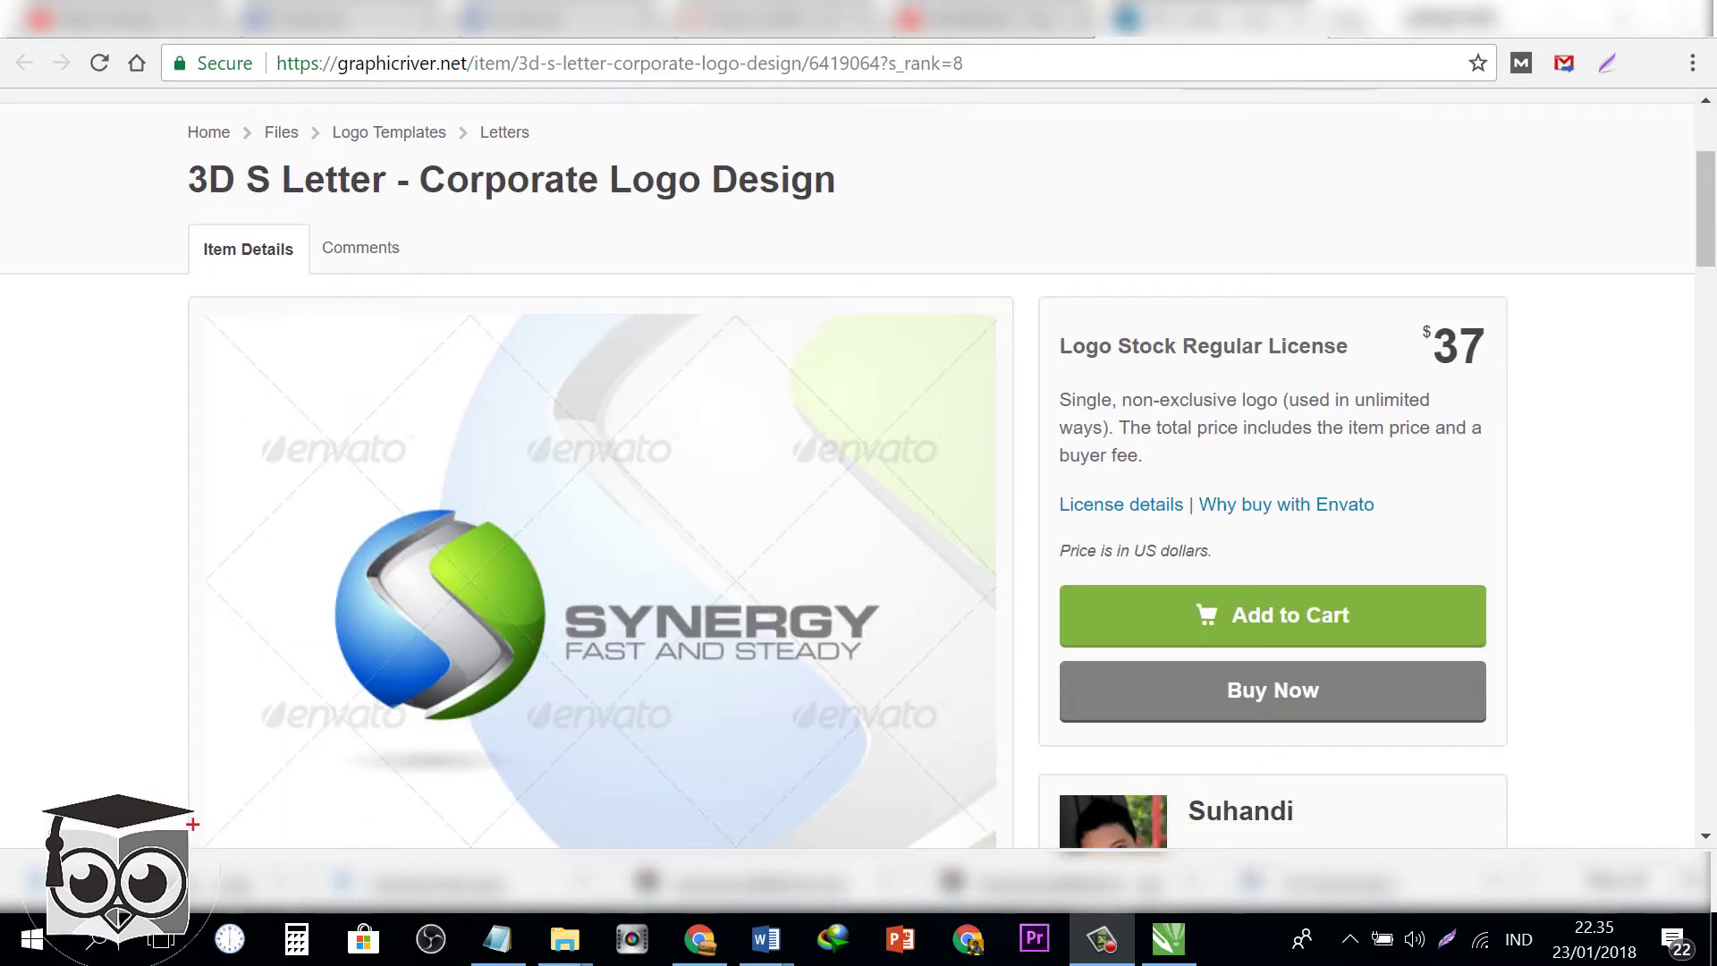
scroll(859, 468, down, 3)
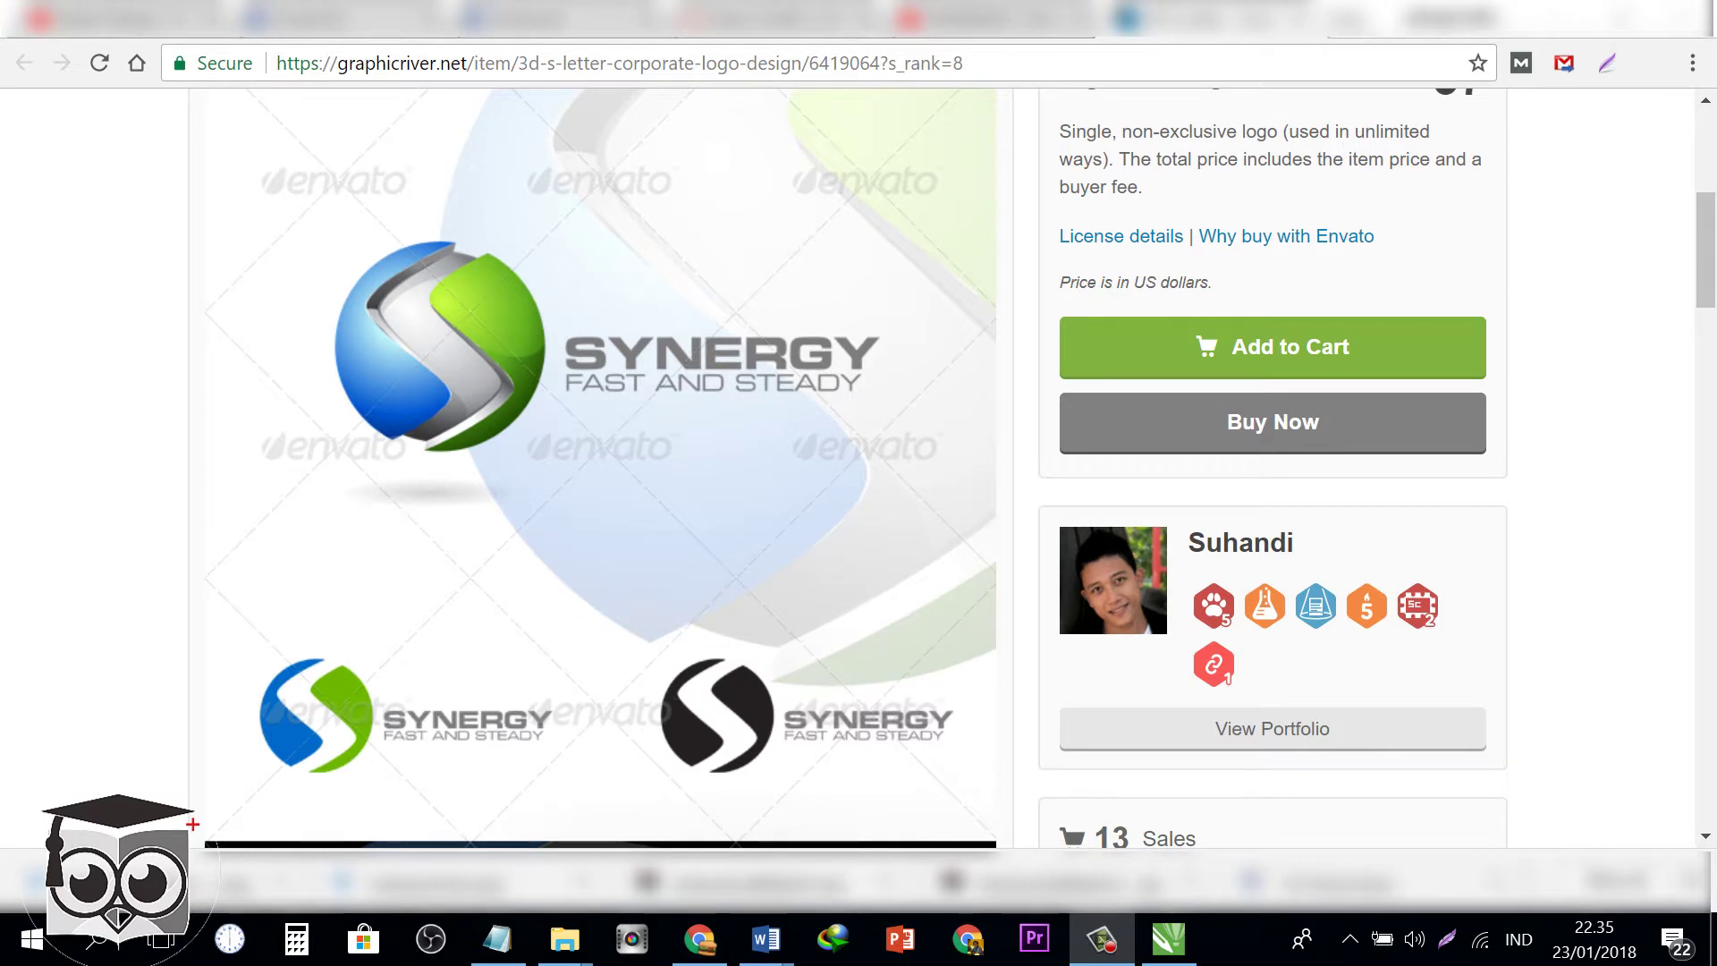
scroll(599, 465, down, 2)
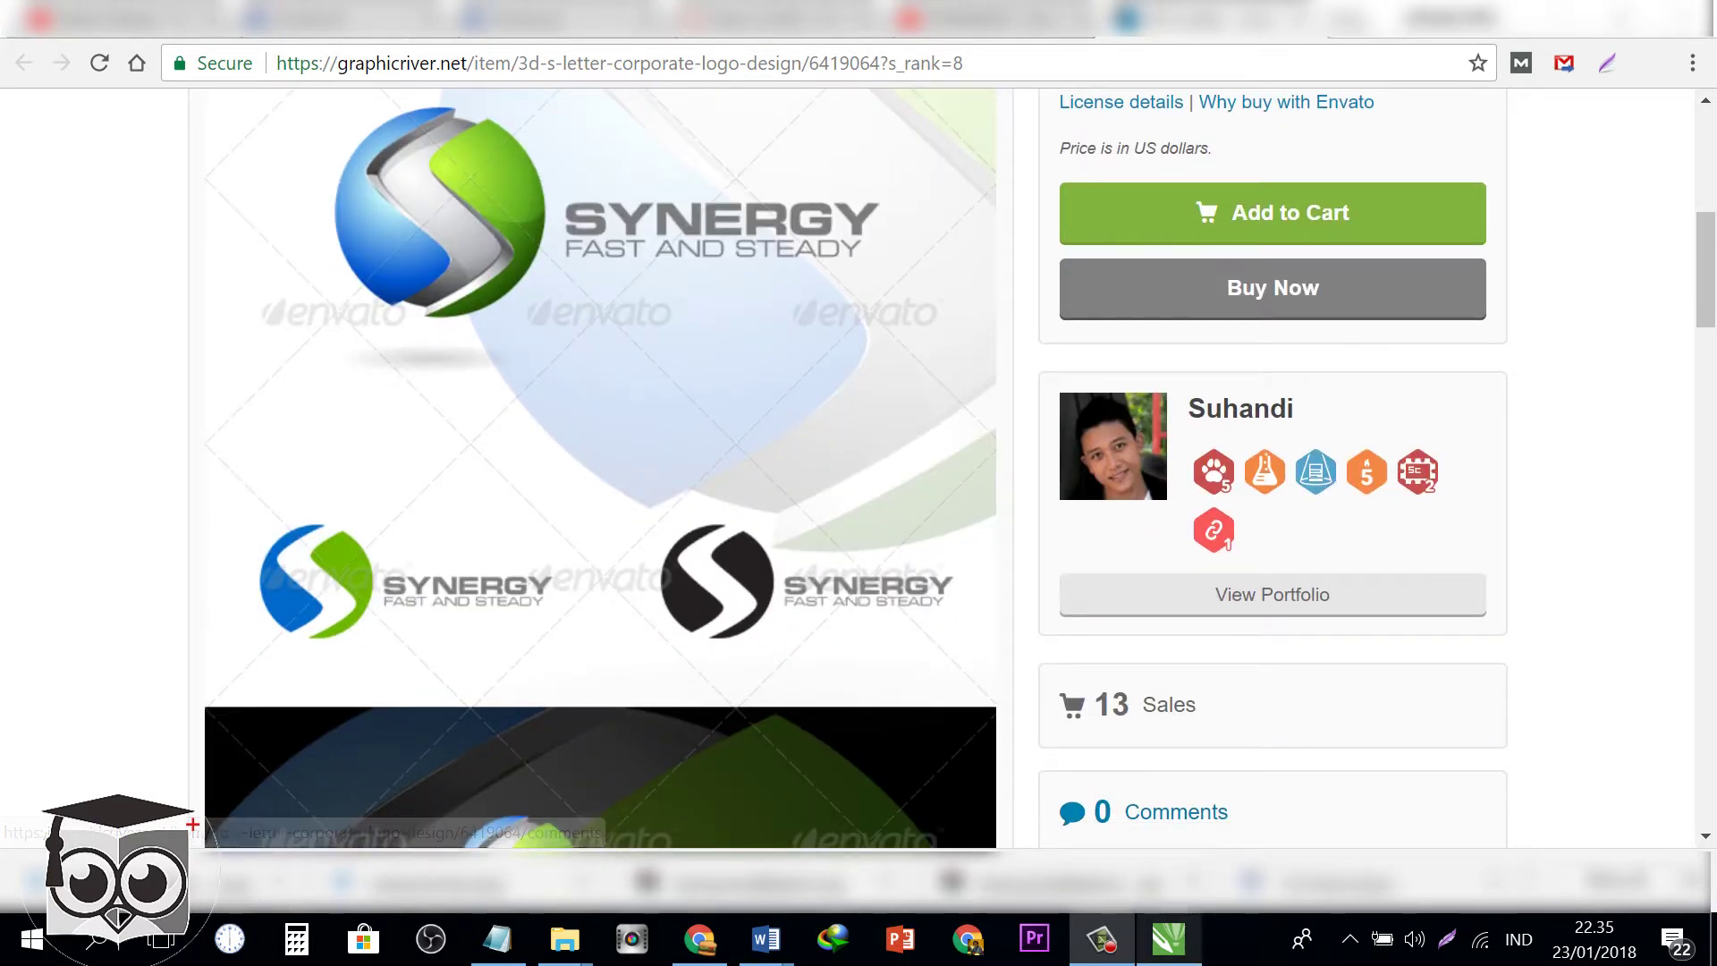
- Switch to CorelDRAW and draw an unfilled circle about 53.7 mm in diameter over the blue and green sphere
click(1167, 939)
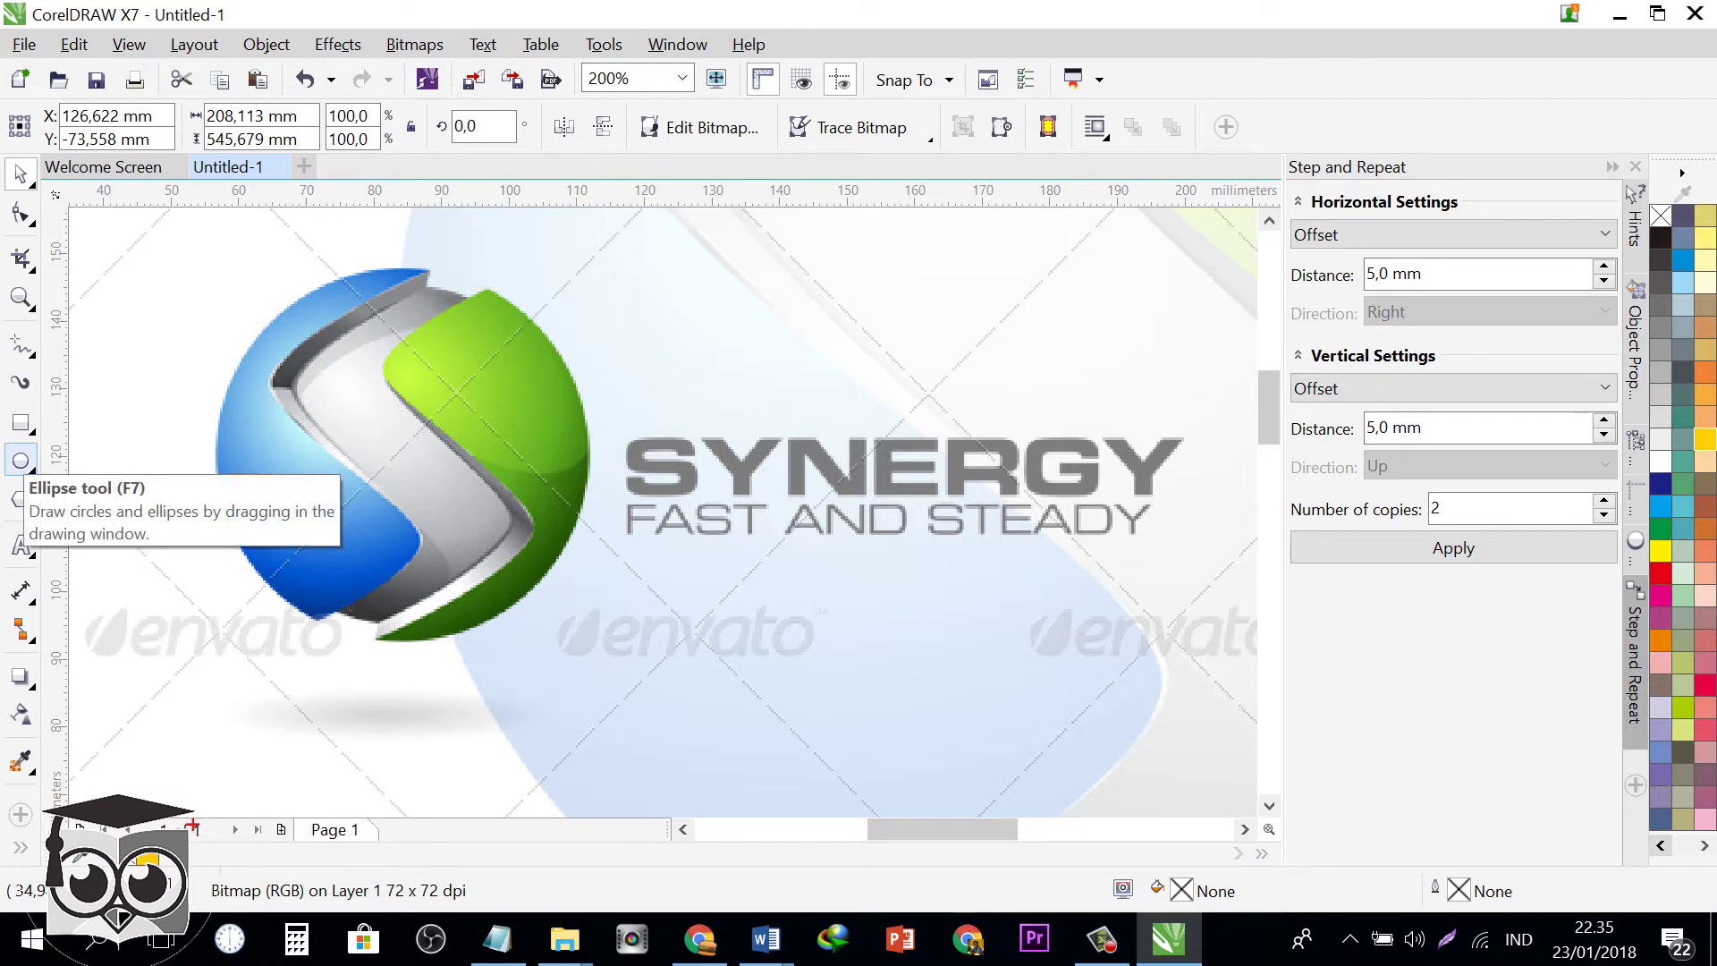
click(20, 460)
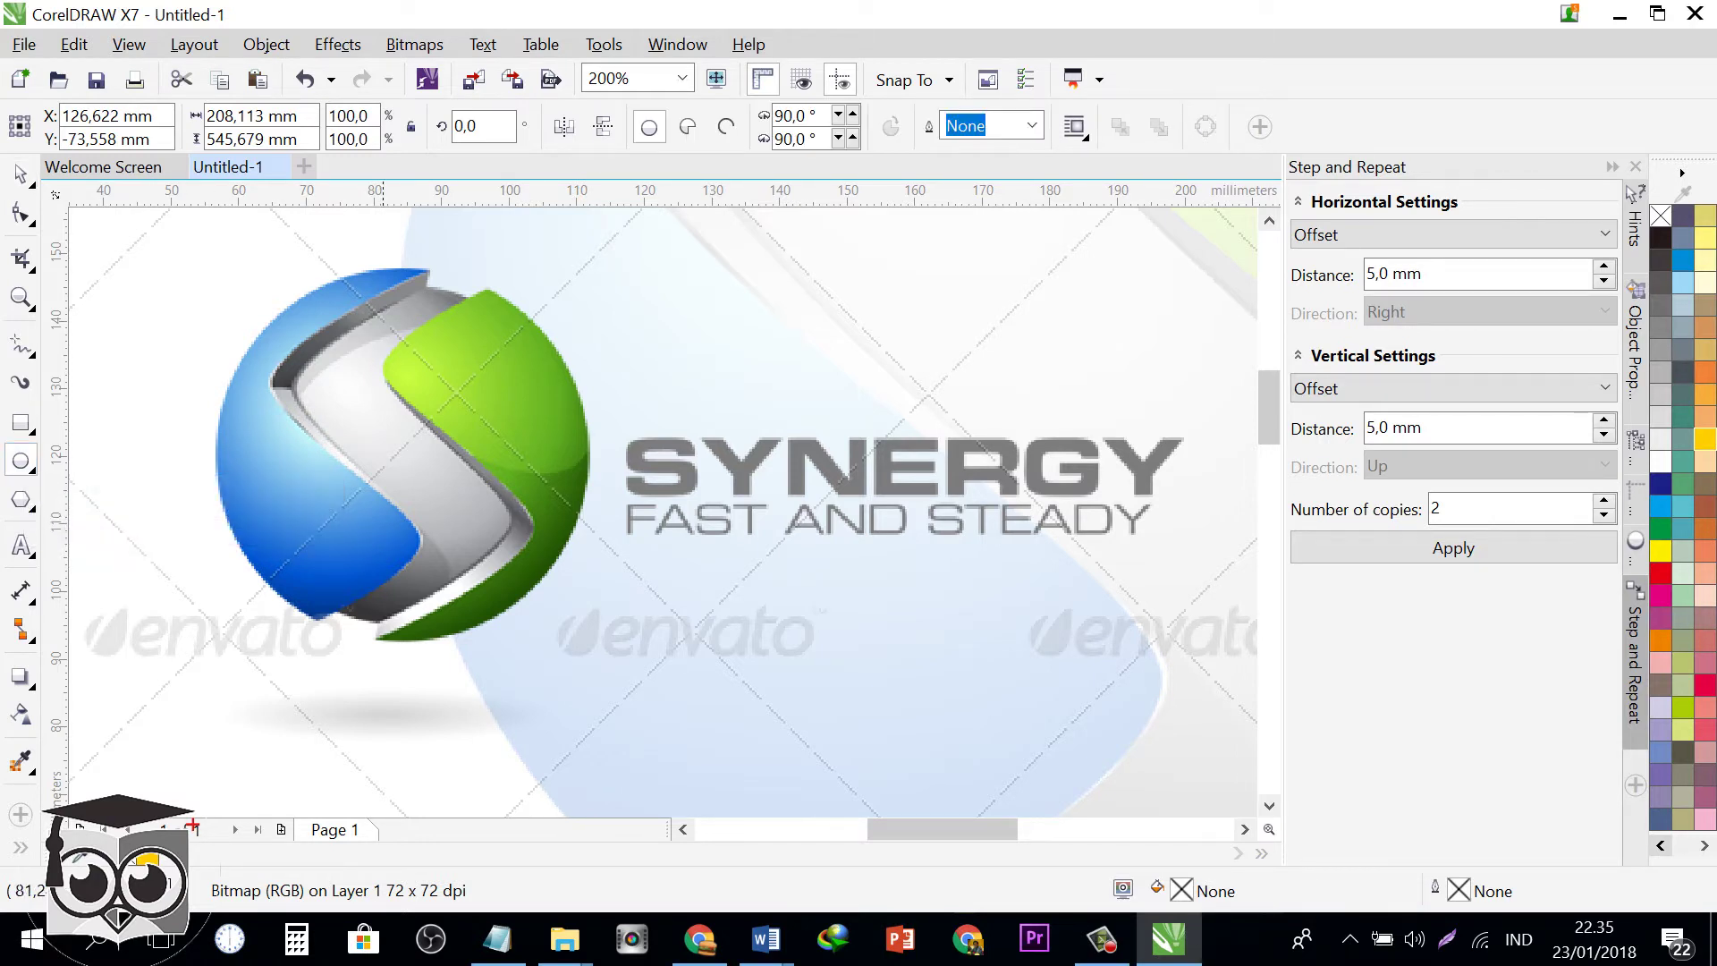
mouse_move(385, 454)
mouse_down()
mouse_move(536, 606)
mouse_move(507, 635)
mouse_up()
click(19, 173)
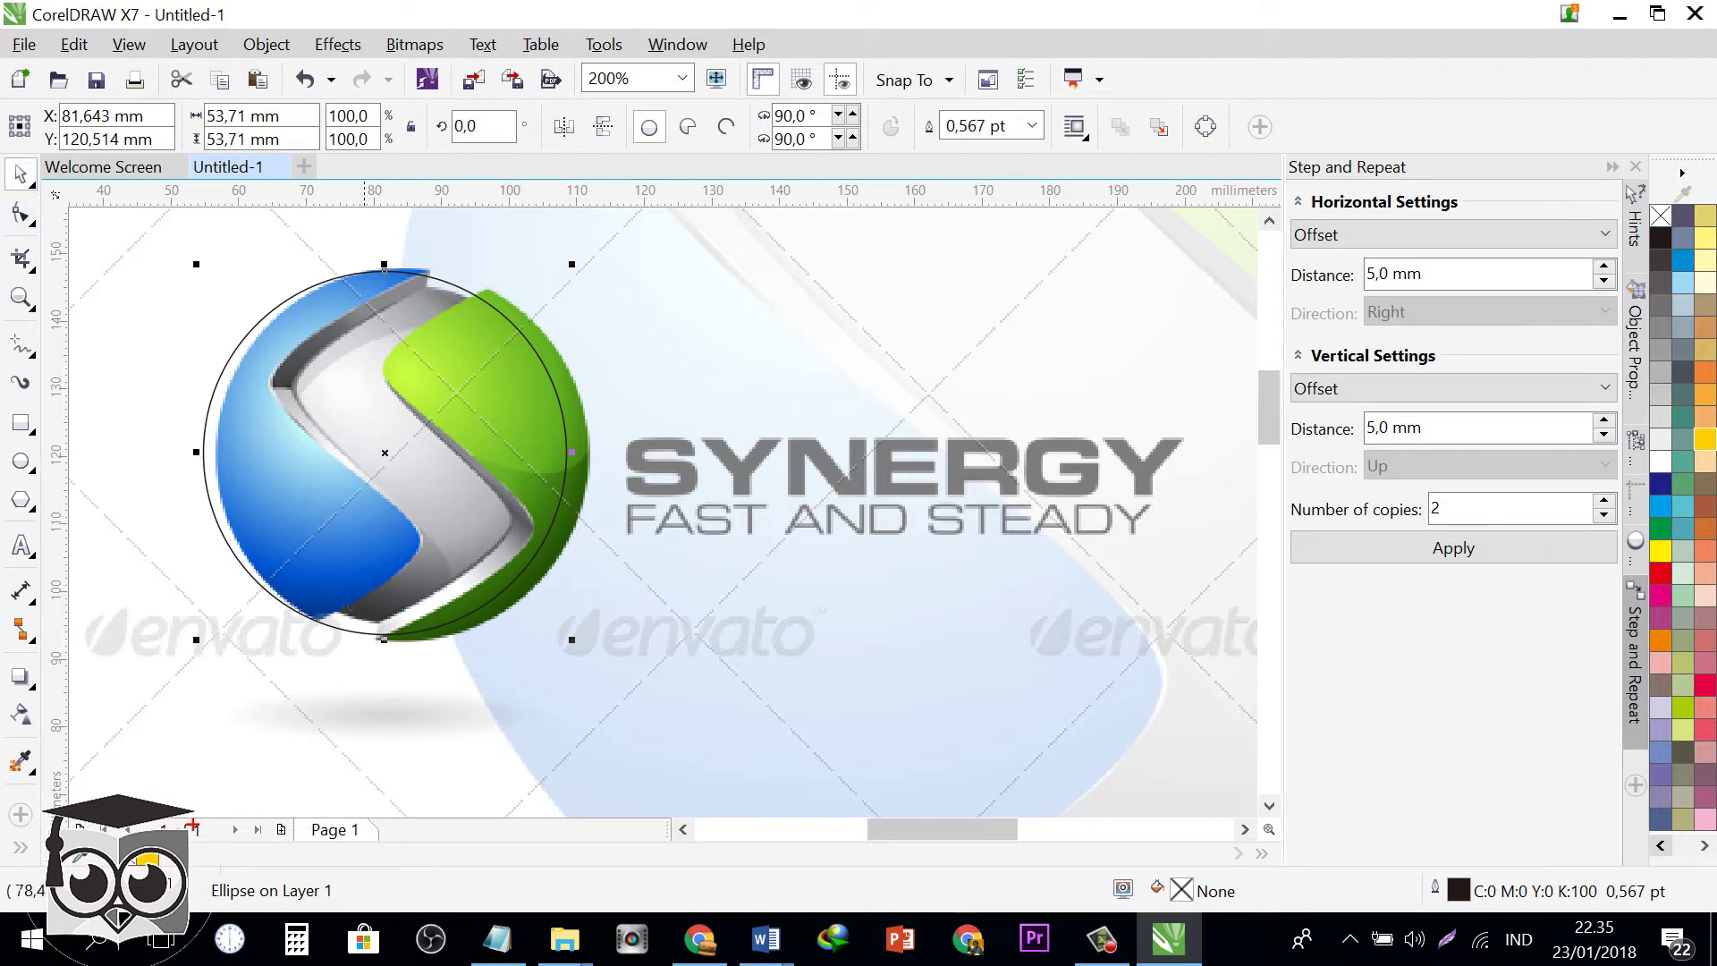
- Fit the circle to the sphere's outline by repositioning it and enlarging it to about 55.3 mm in diameter
drag(385, 453, 401, 450)
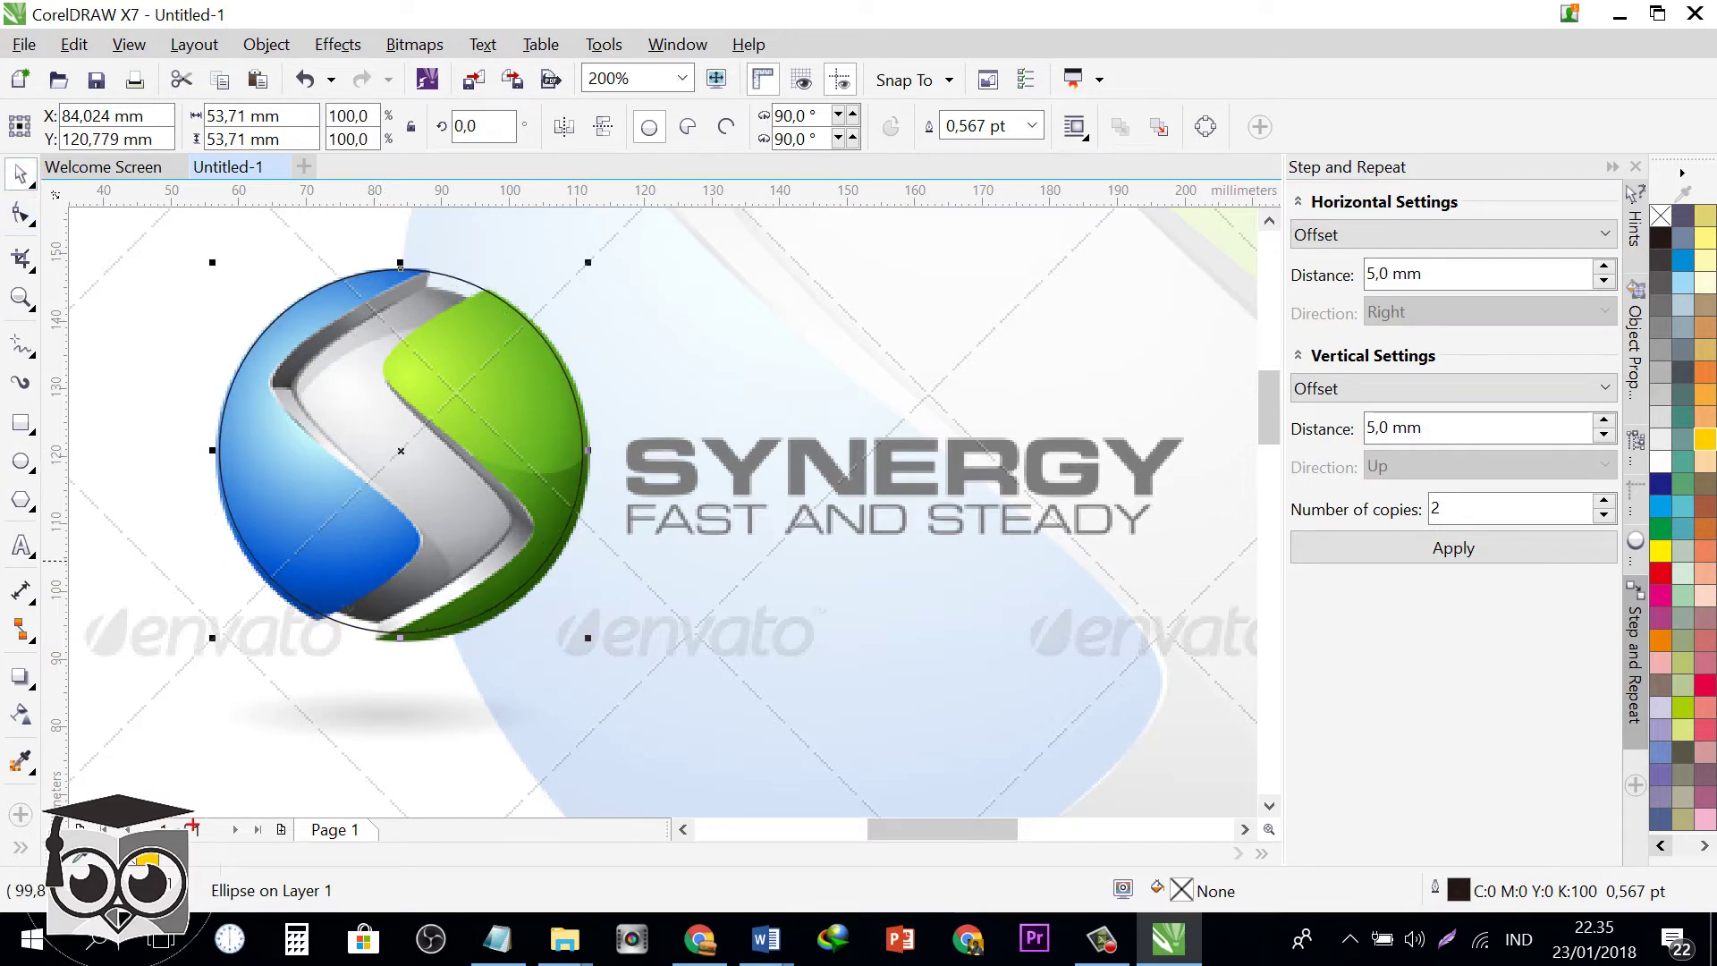
drag(588, 638, 594, 642)
key(Down)
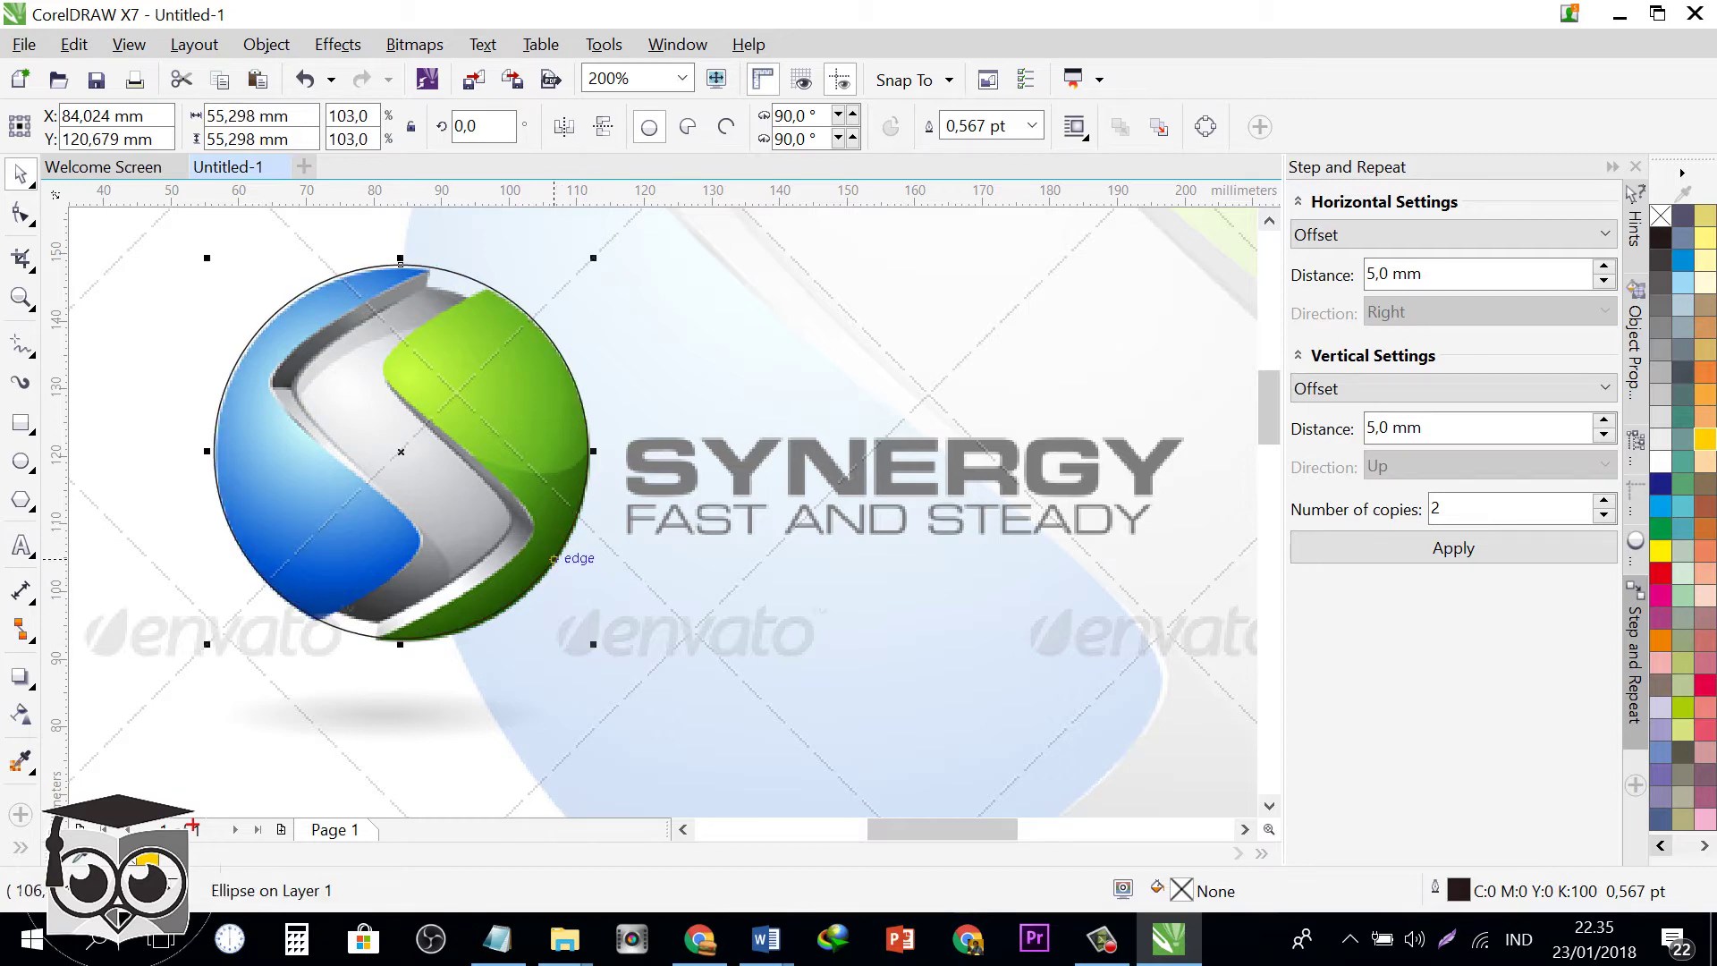
key(Right)
key(Right)
key(Down)
key(Down)
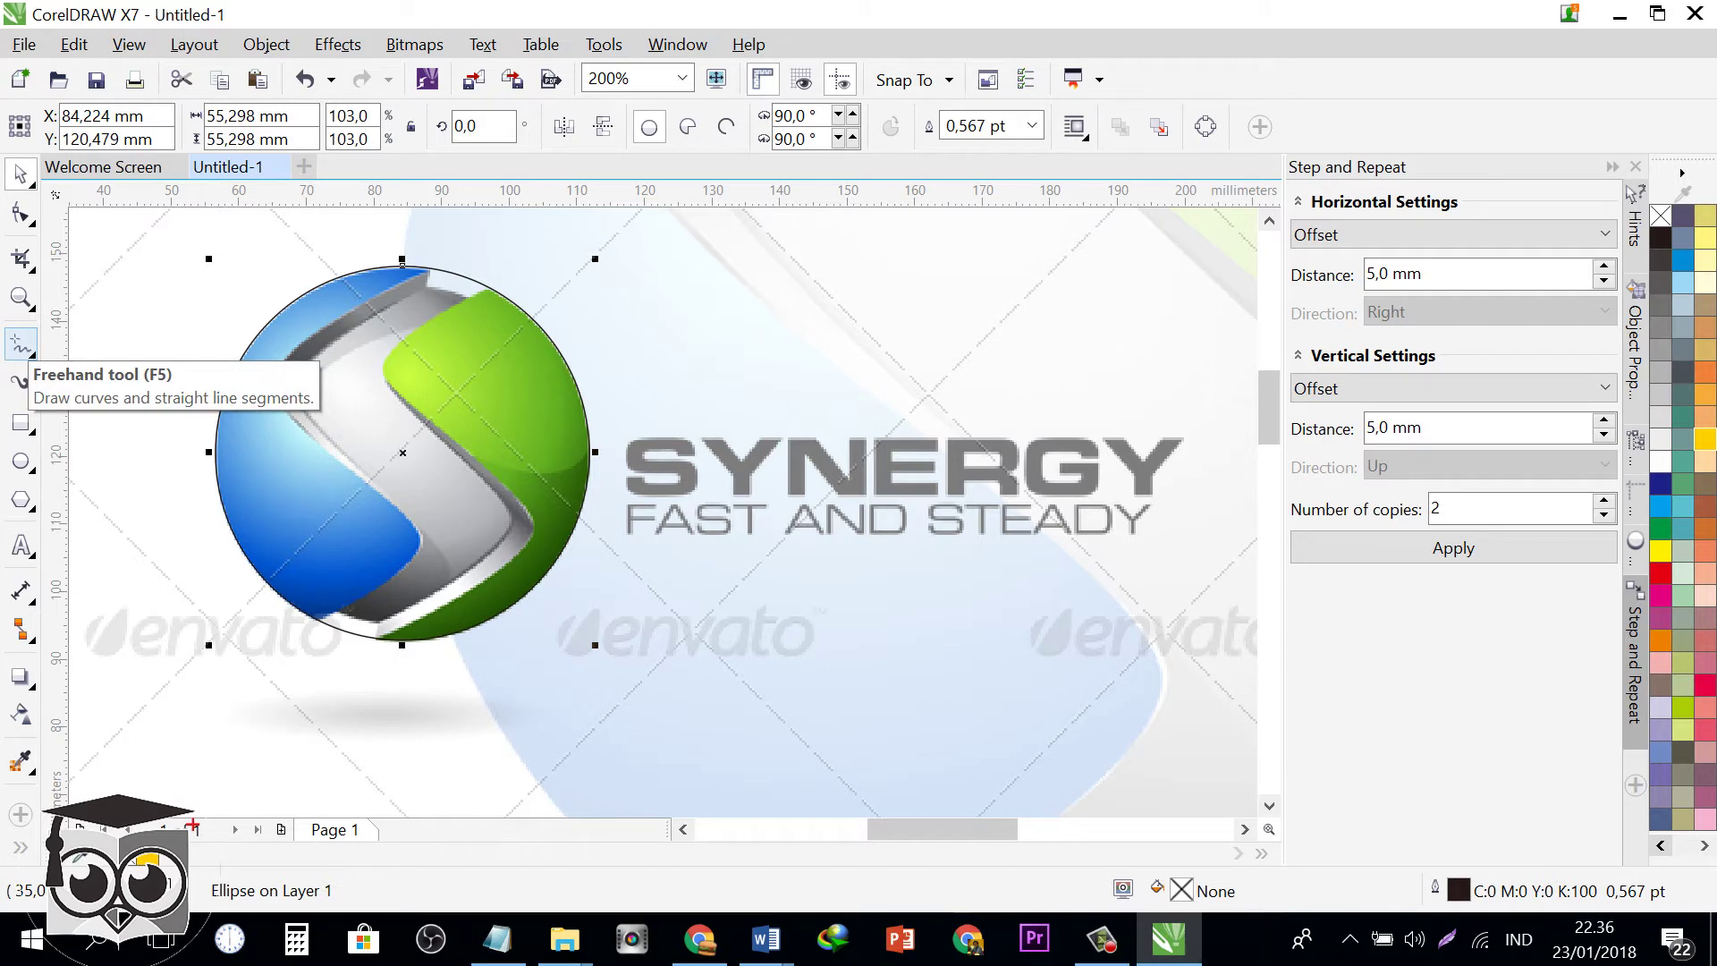
- Activate the Bézier tool for tracing the edge of the blue part
click(20, 344)
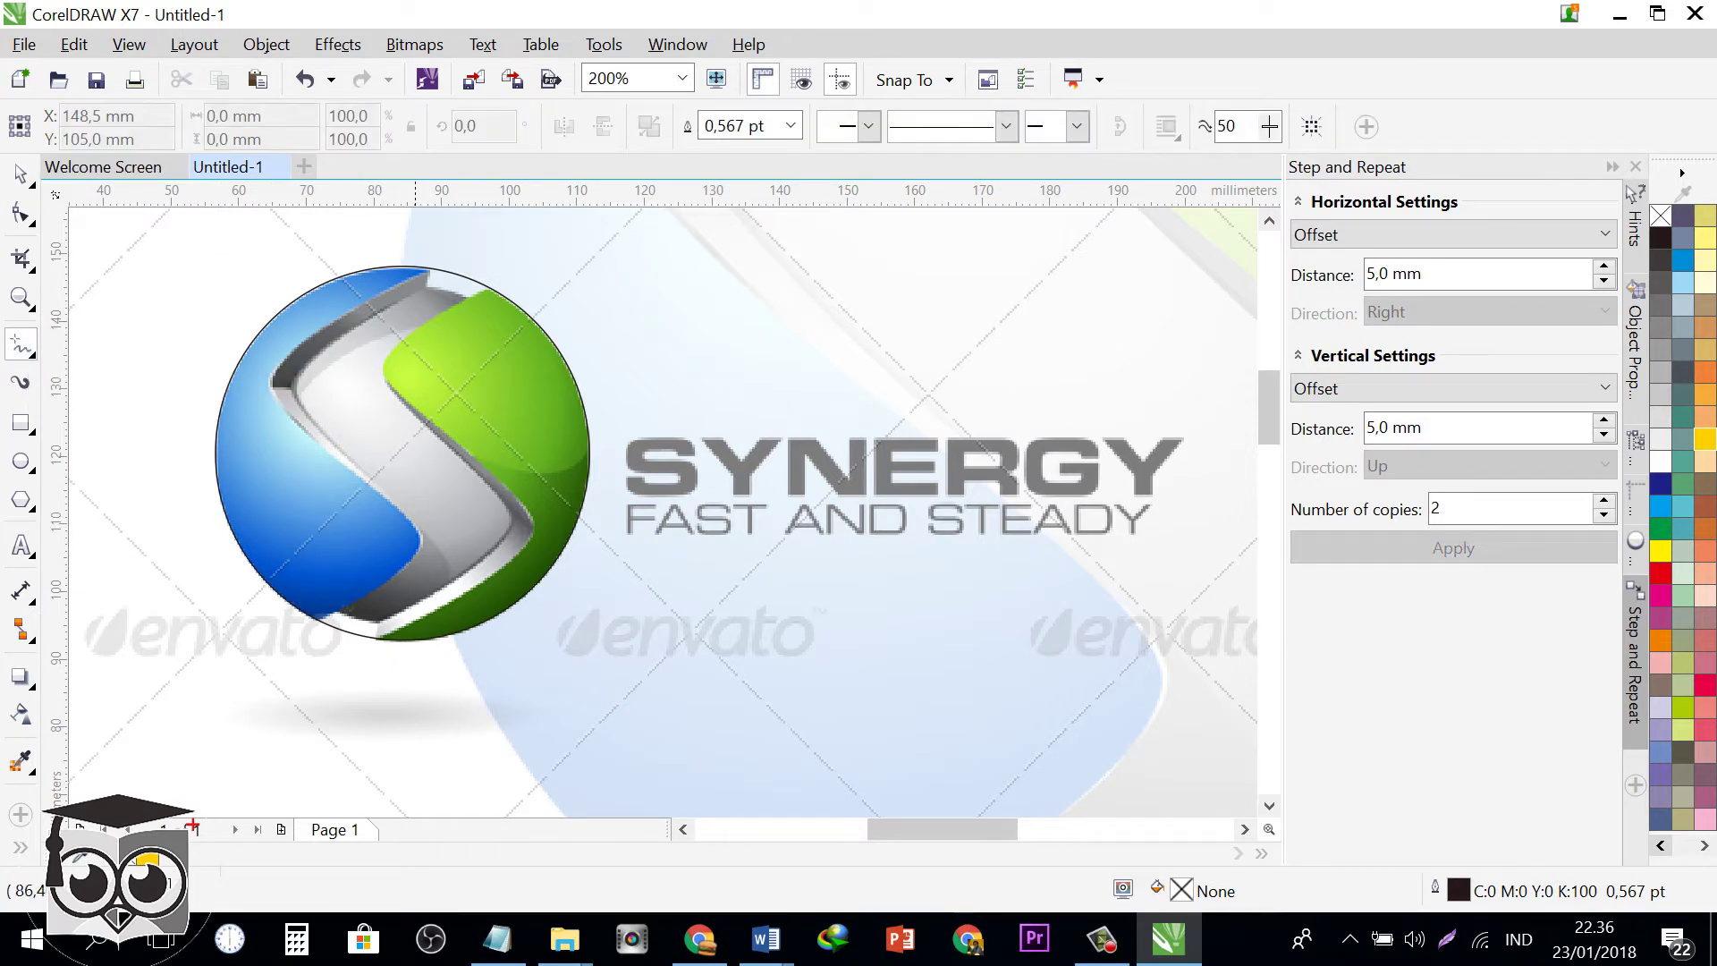
click(20, 344)
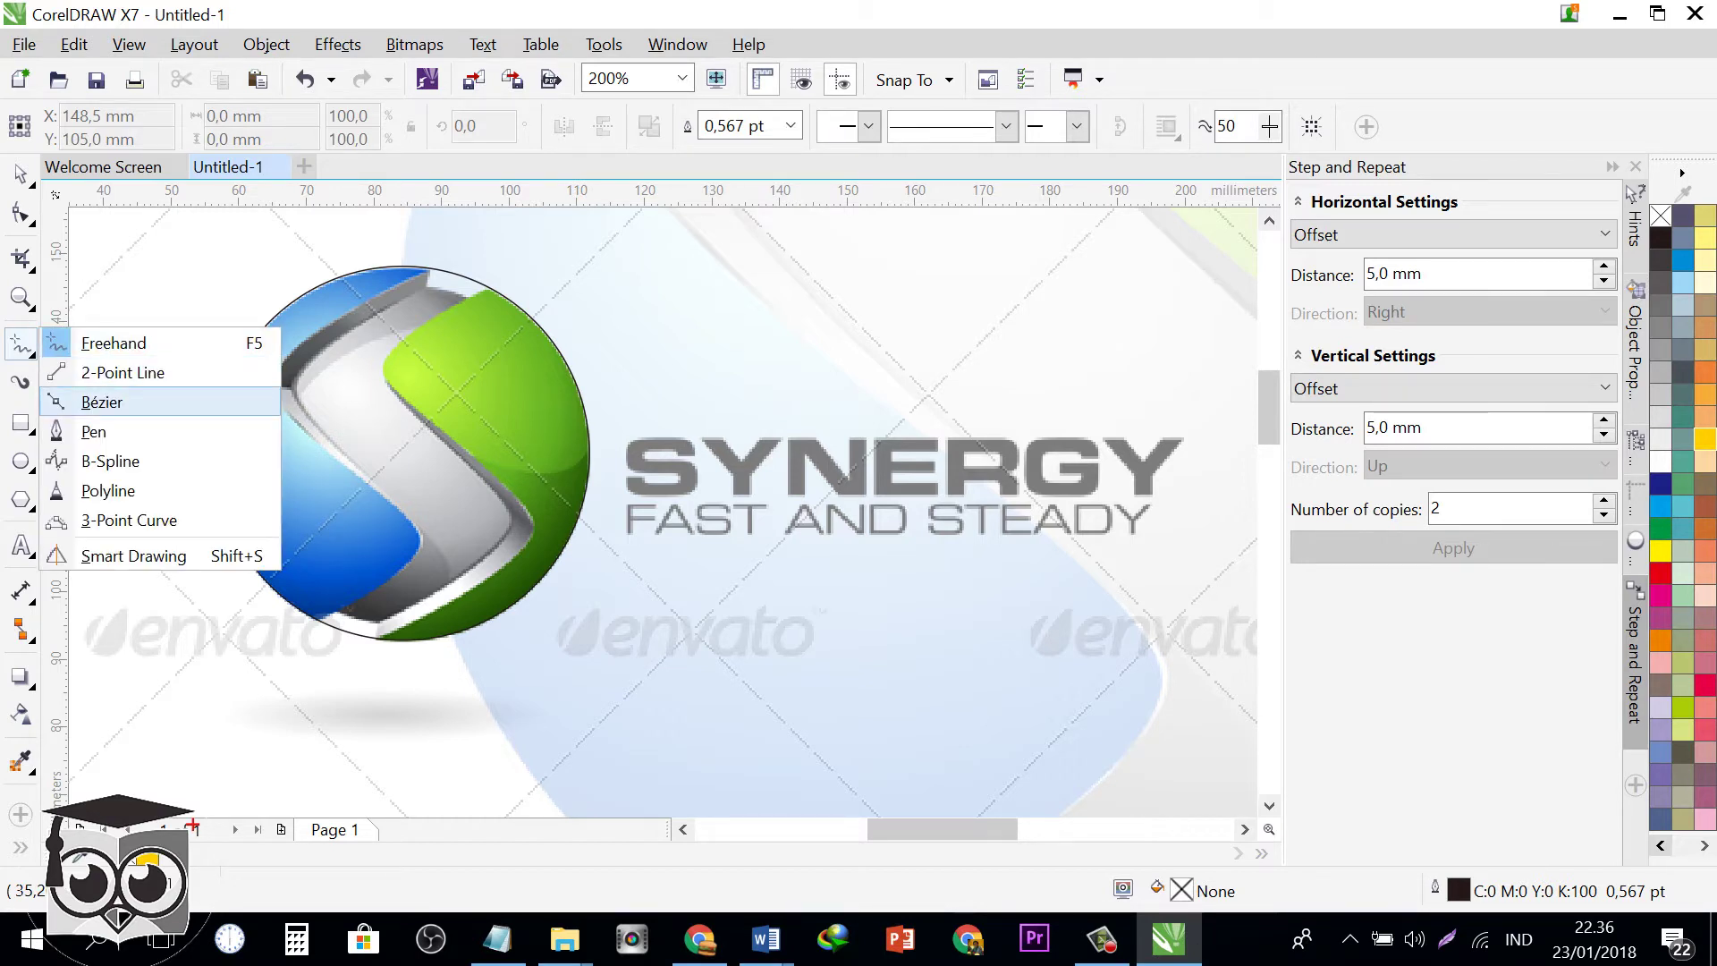
click(101, 402)
click(472, 255)
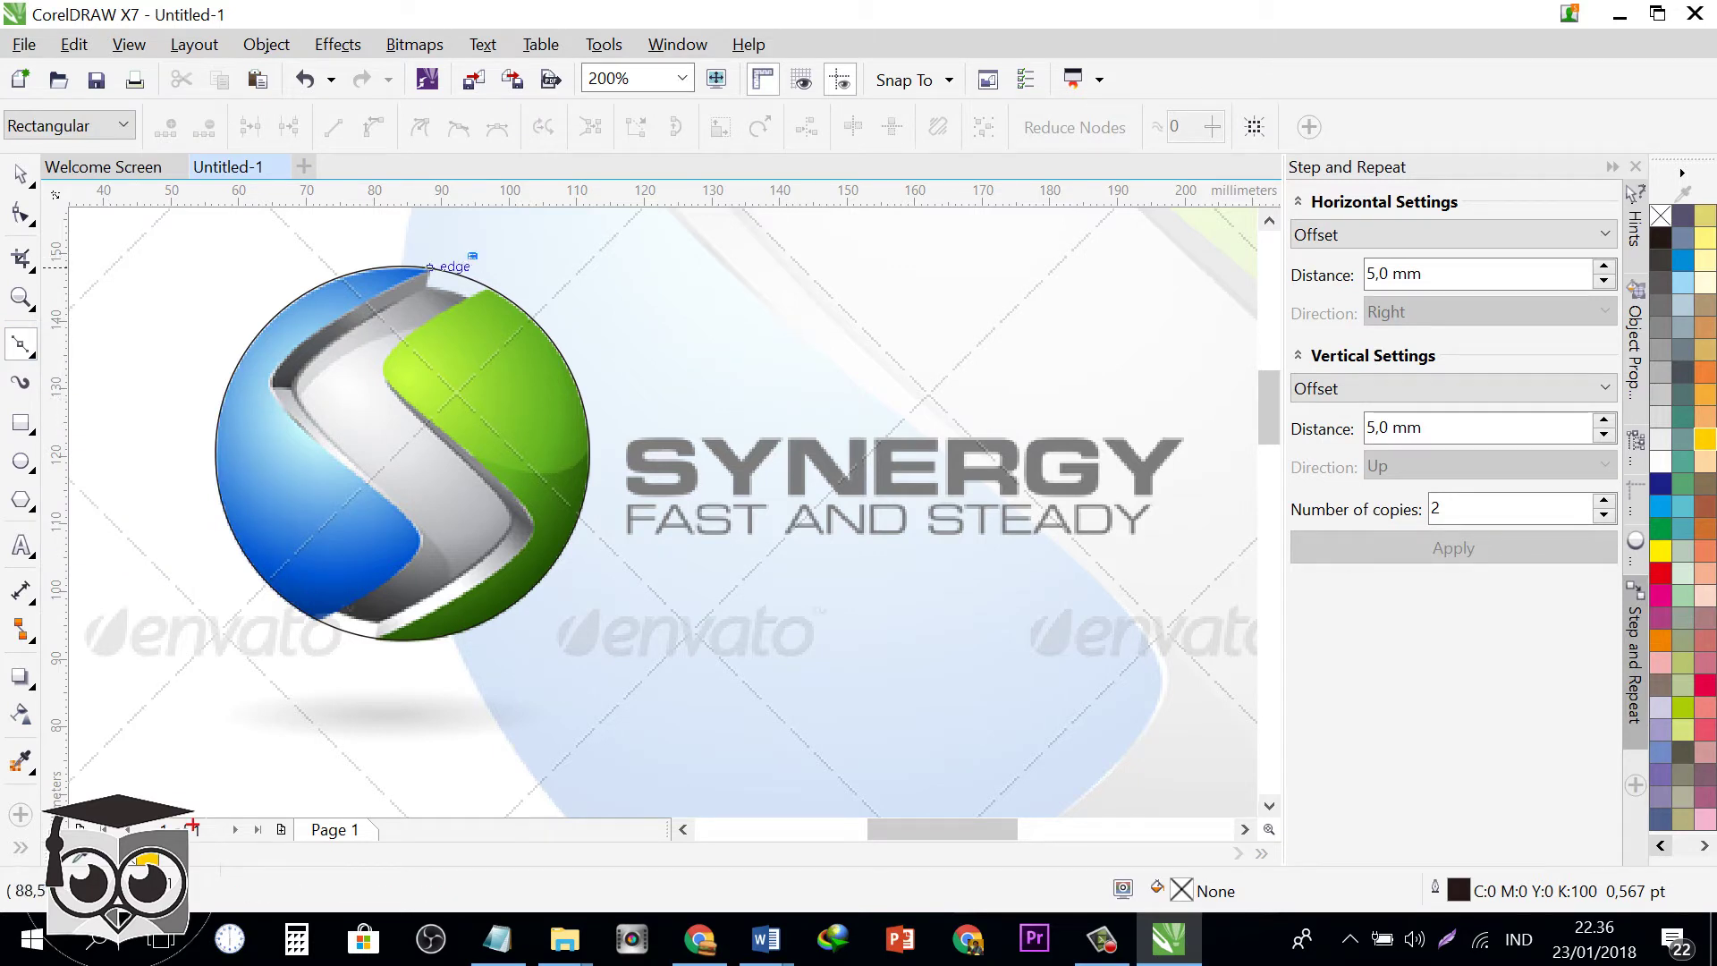
click(329, 322)
key(space)
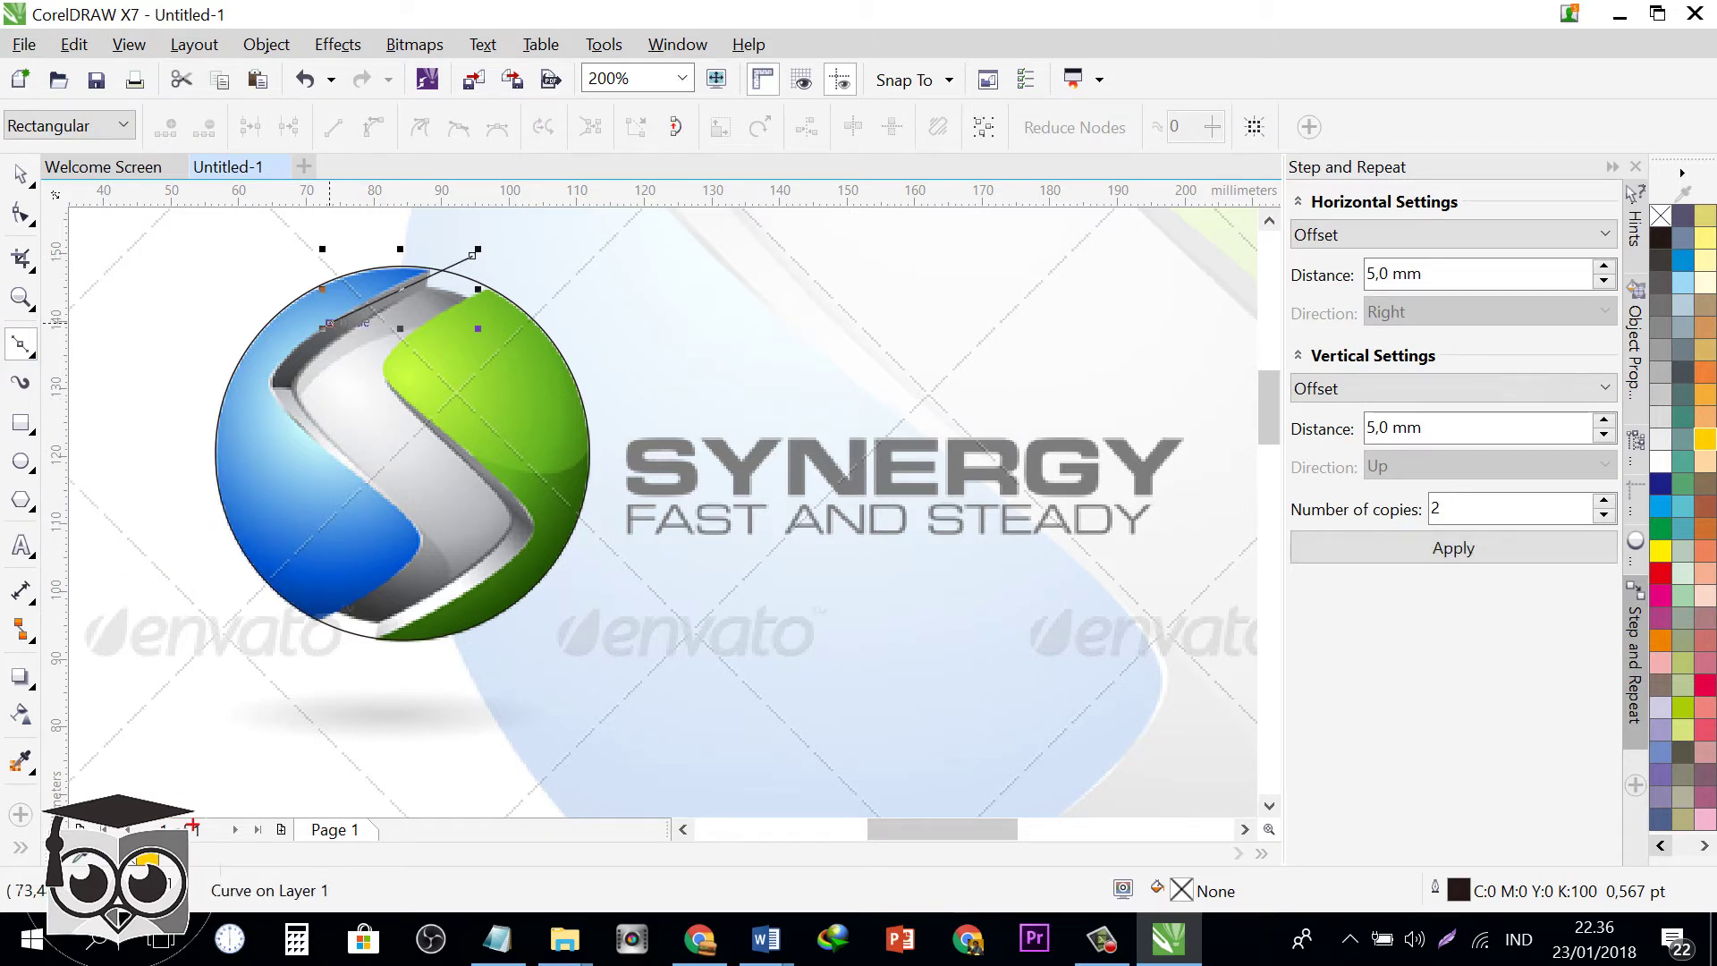
key(ctrl+z)
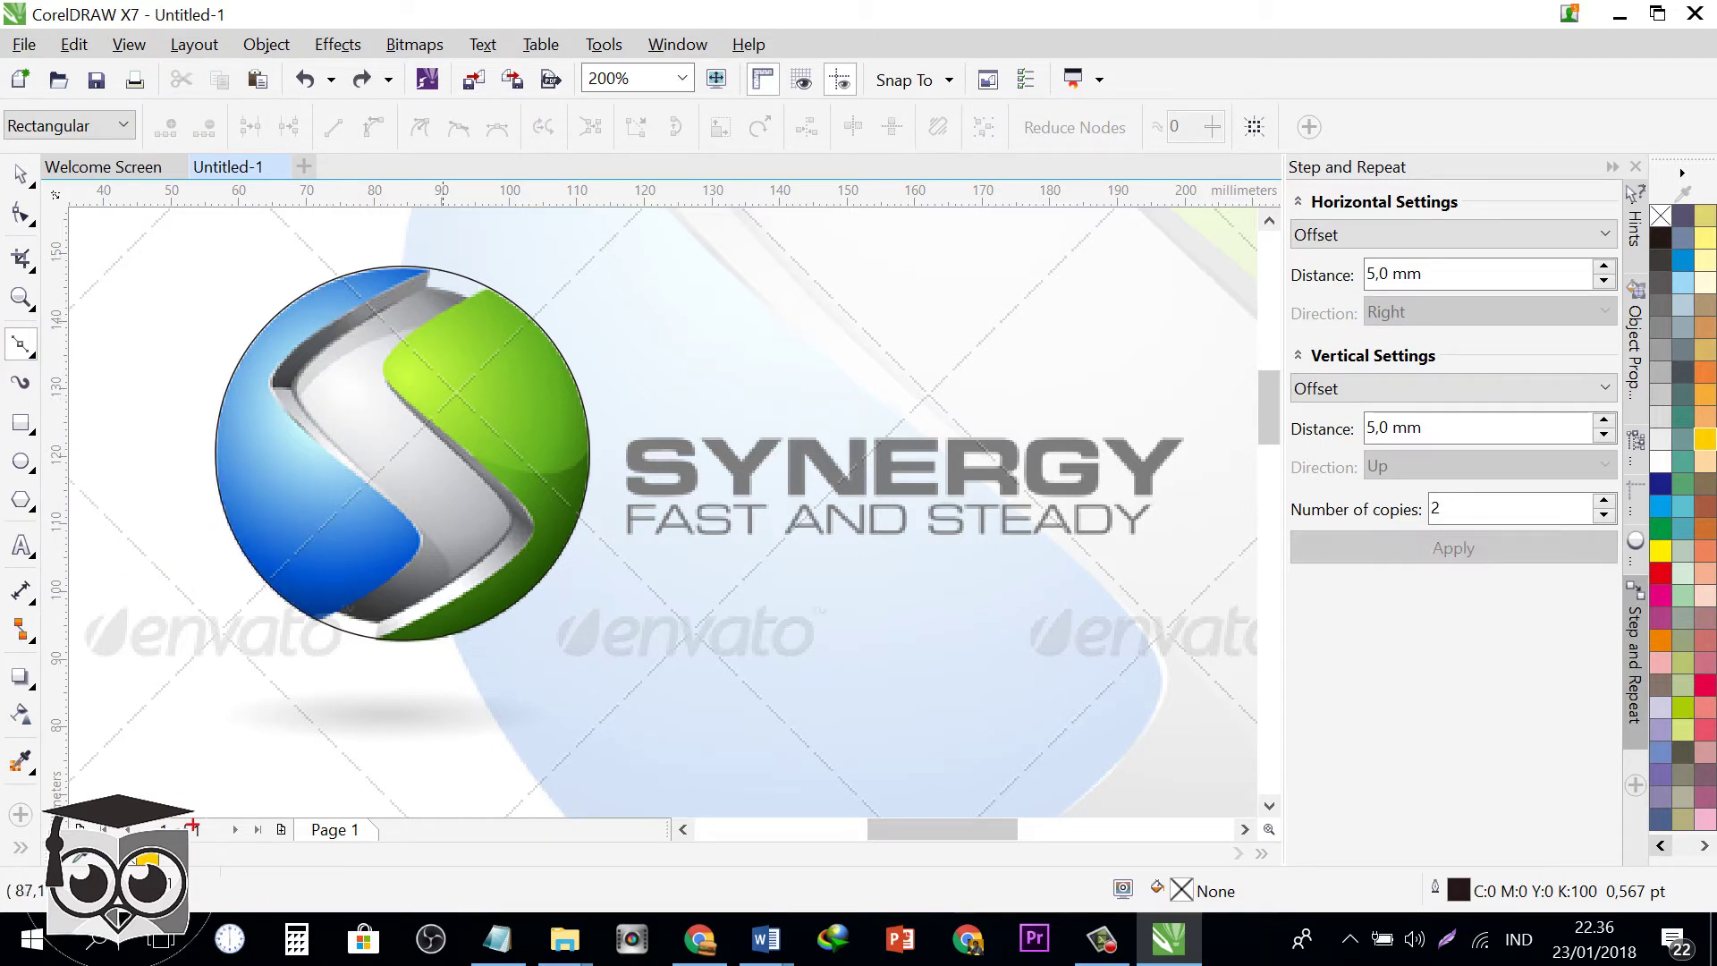
- Trace the blue part's S-shaped inner edge with a four-node Bézier curve extending past the circle at both ends
drag(272, 381, 271, 416)
click(461, 249)
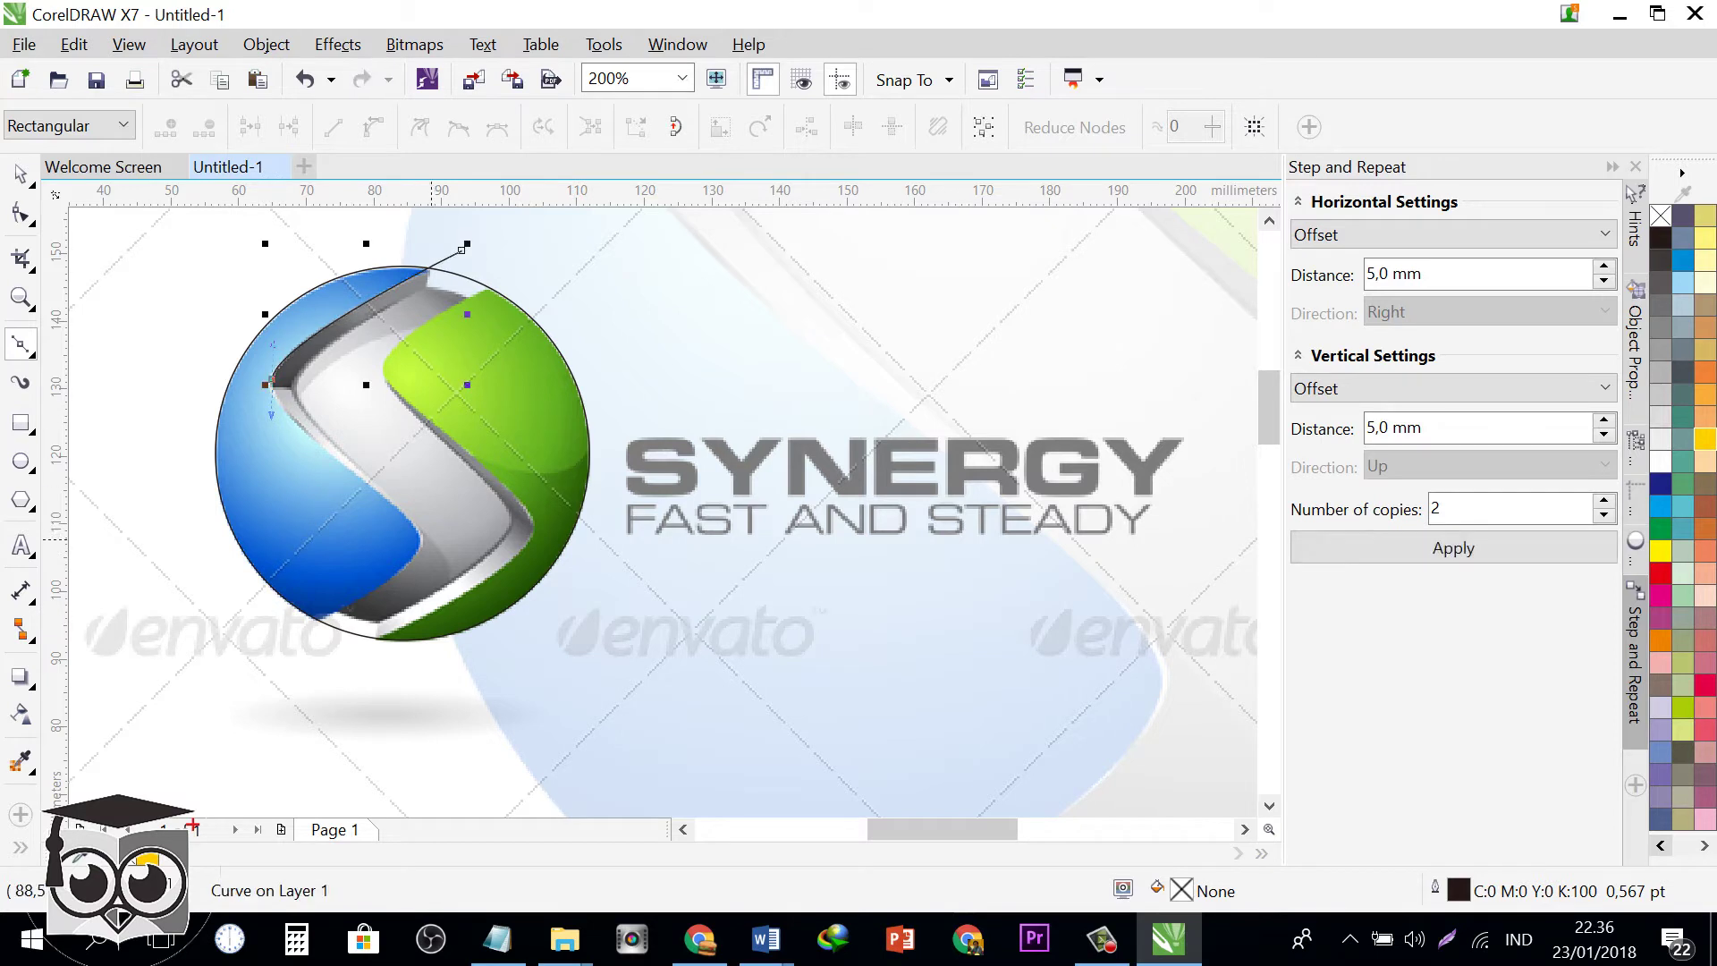
drag(419, 541, 417, 564)
drag(314, 617, 244, 653)
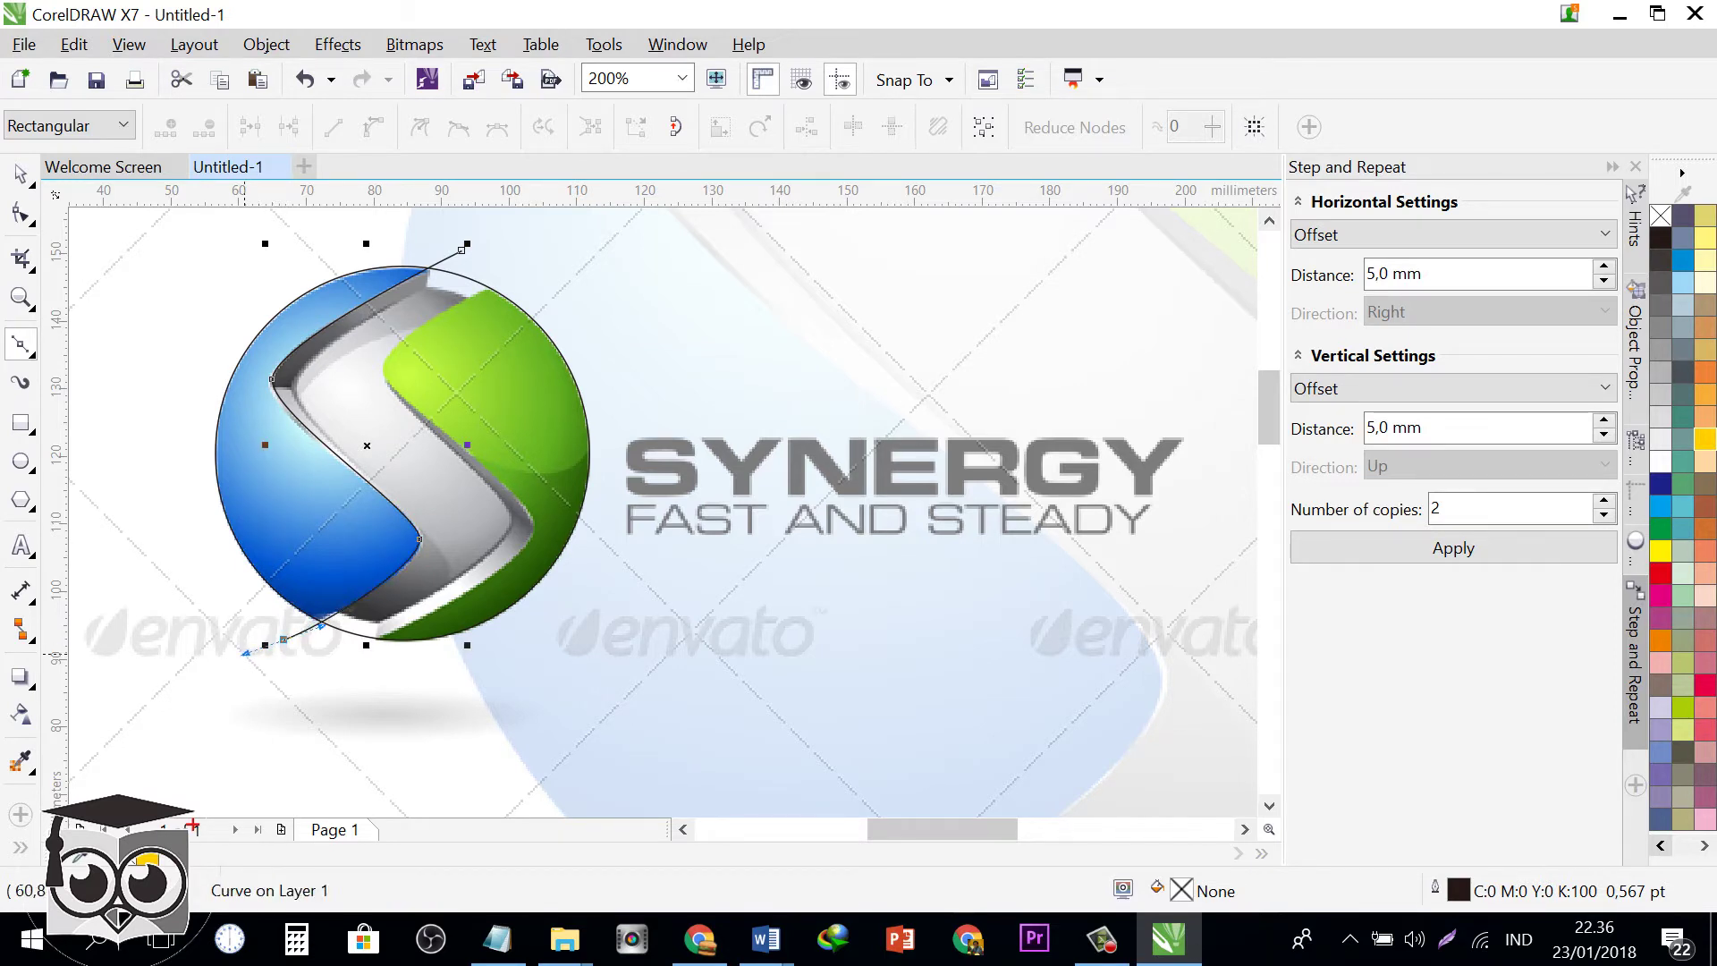
key(space)
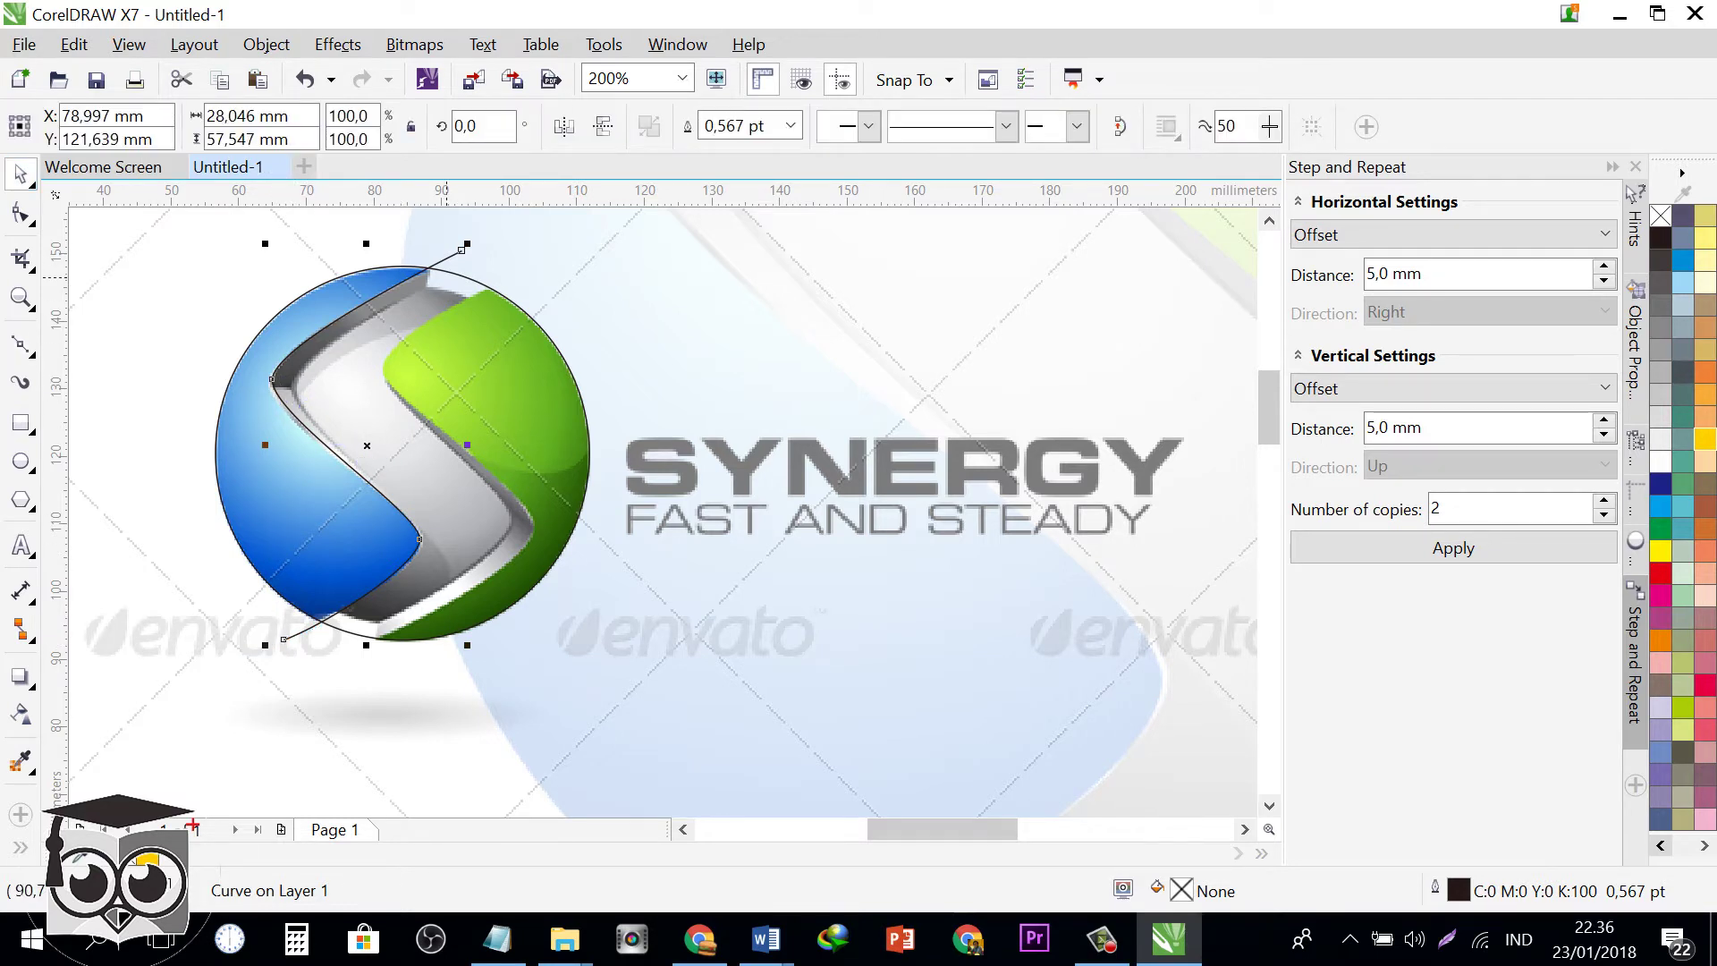
click(20, 214)
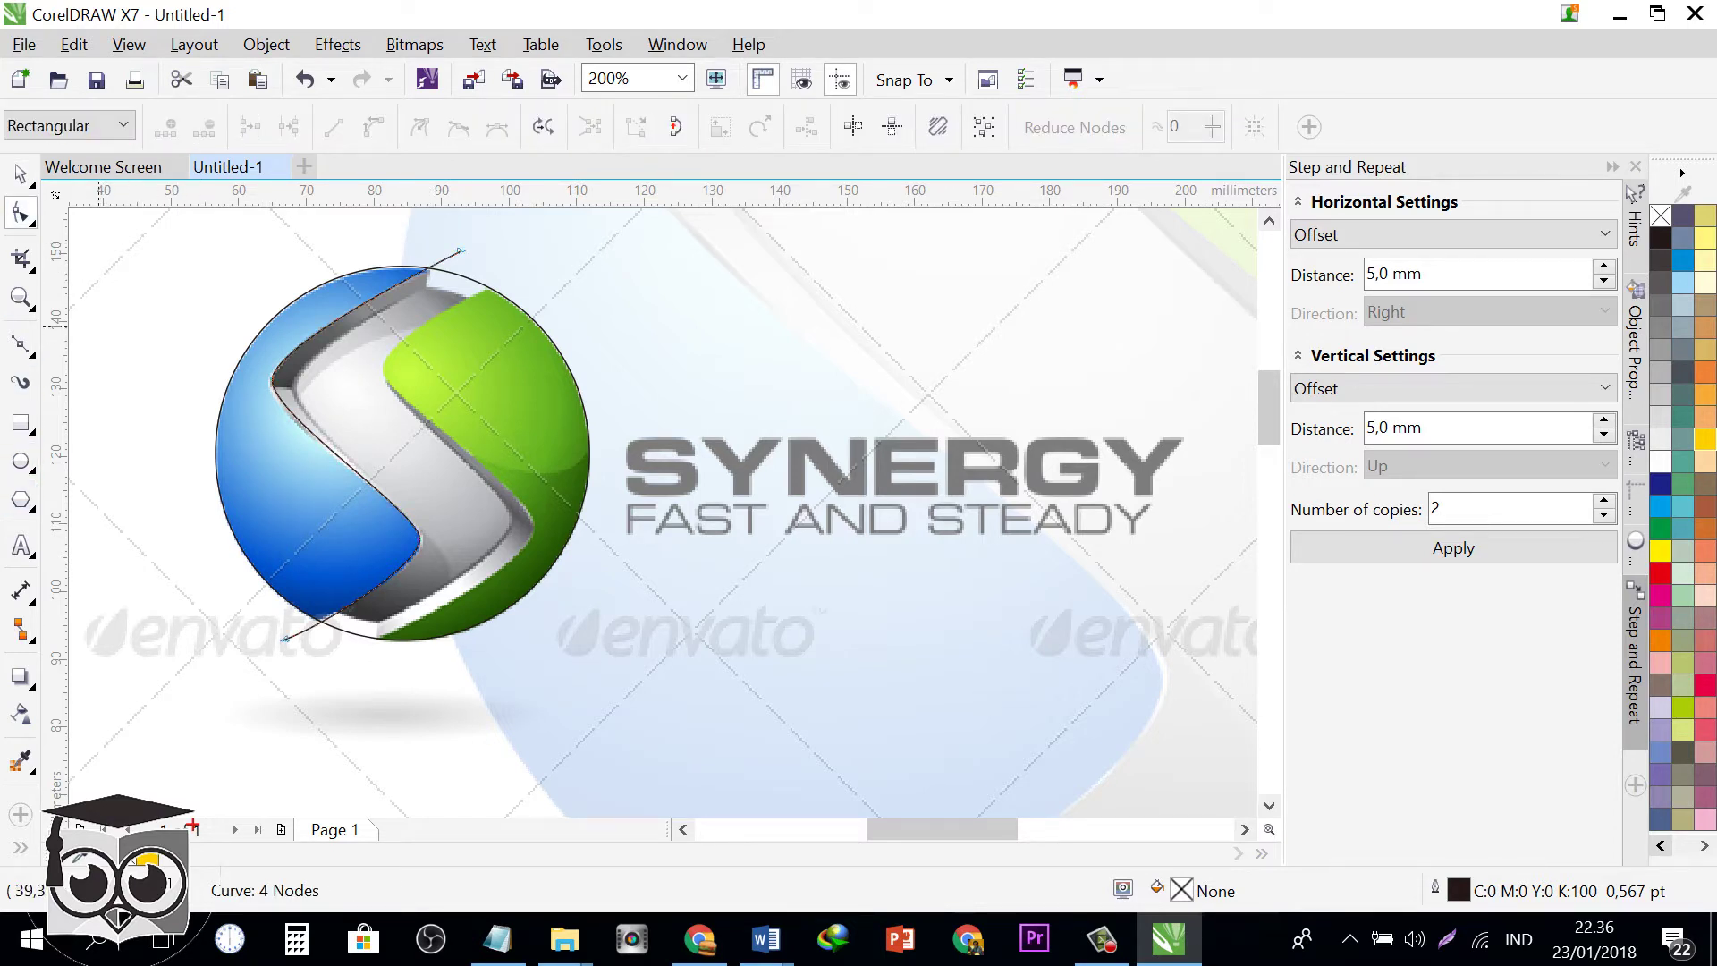
- Extend the S-curve with straight segments around the outside of the blue part and close it at its starting node
click(21, 345)
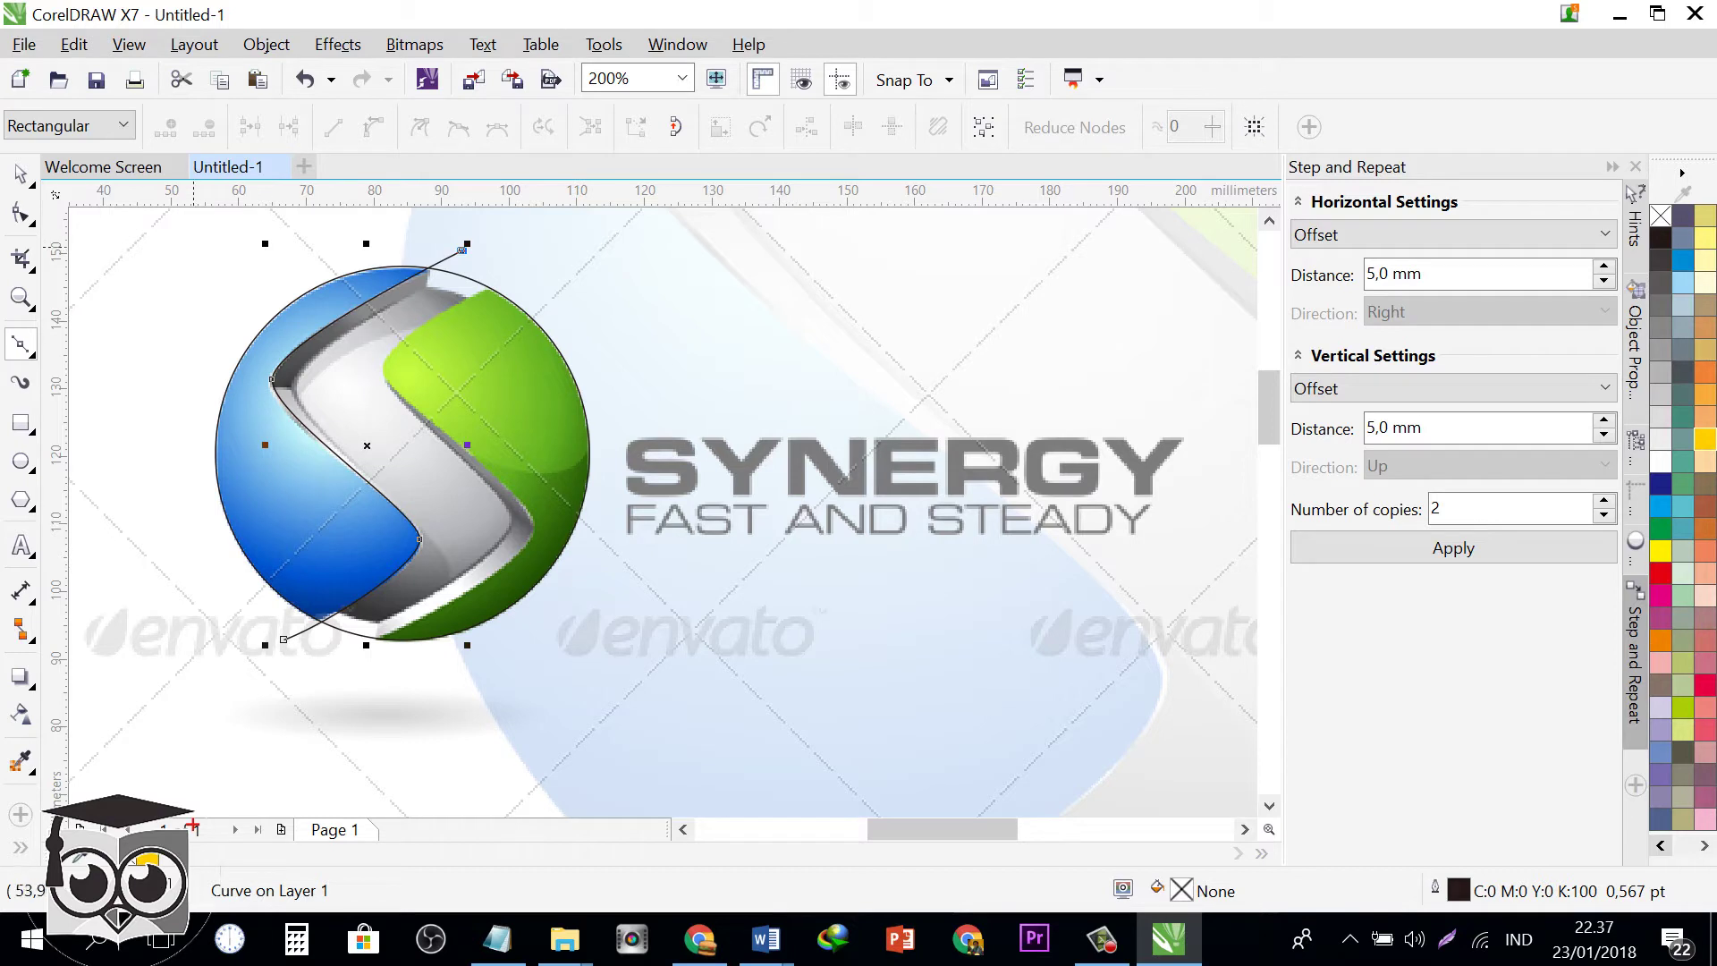
click(166, 253)
click(177, 576)
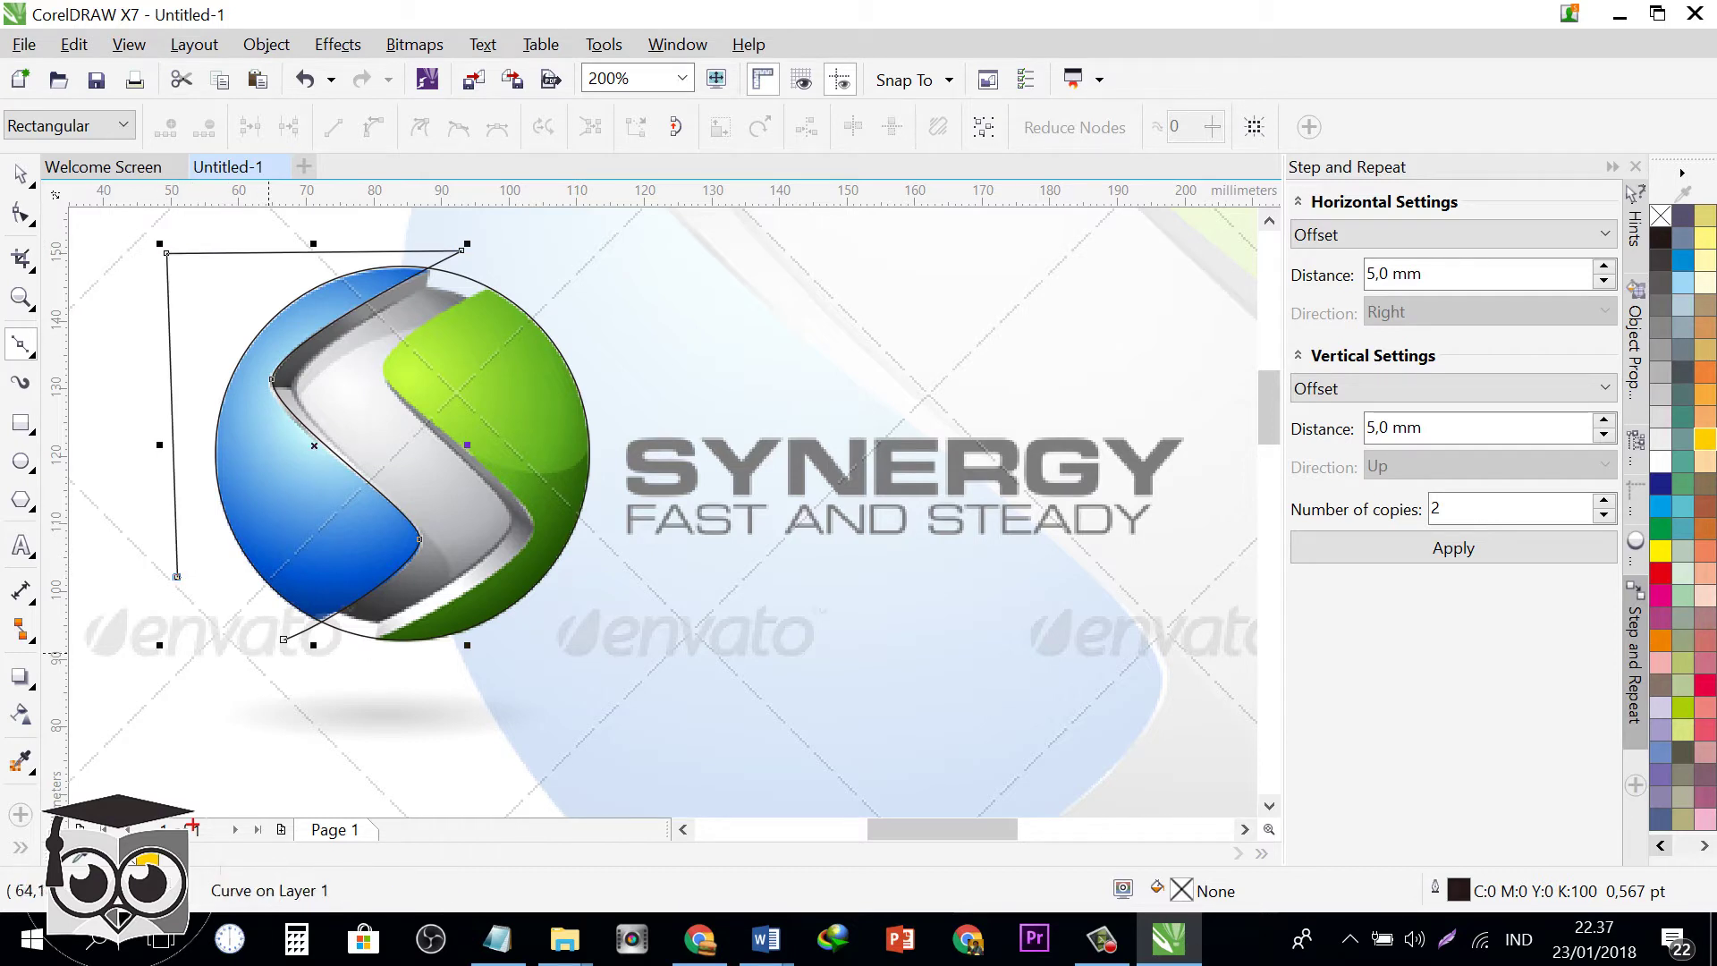
click(283, 639)
click(19, 174)
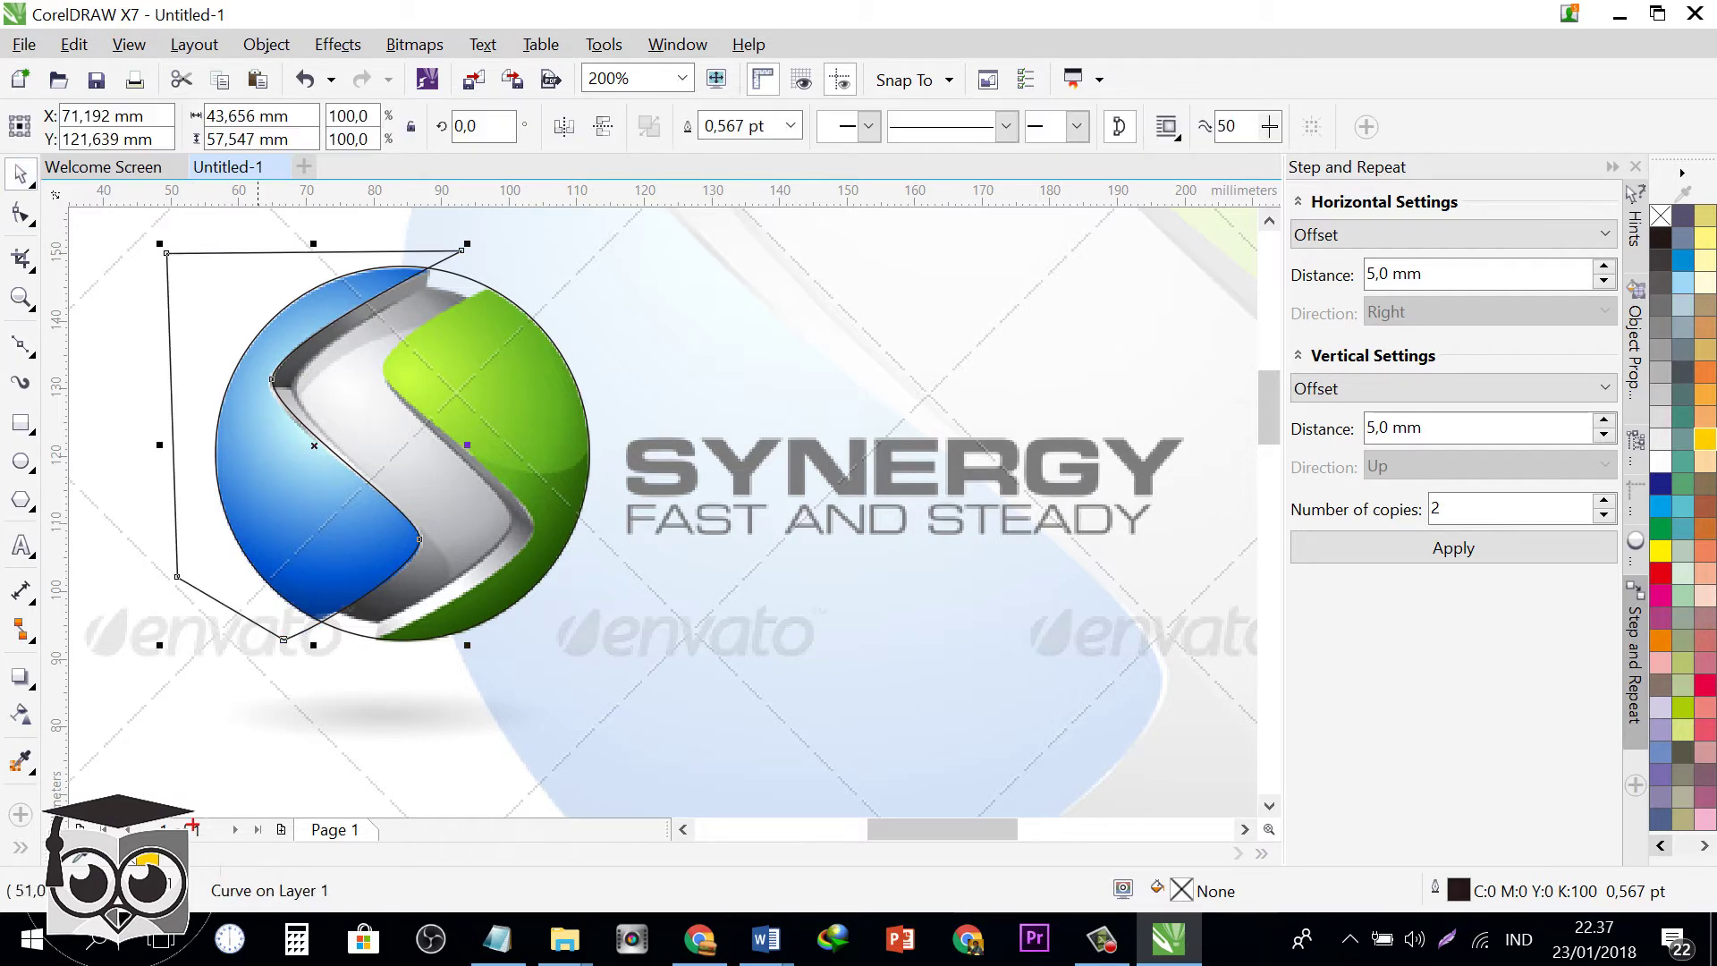
- Fill the circle with 10% black
click(461, 276)
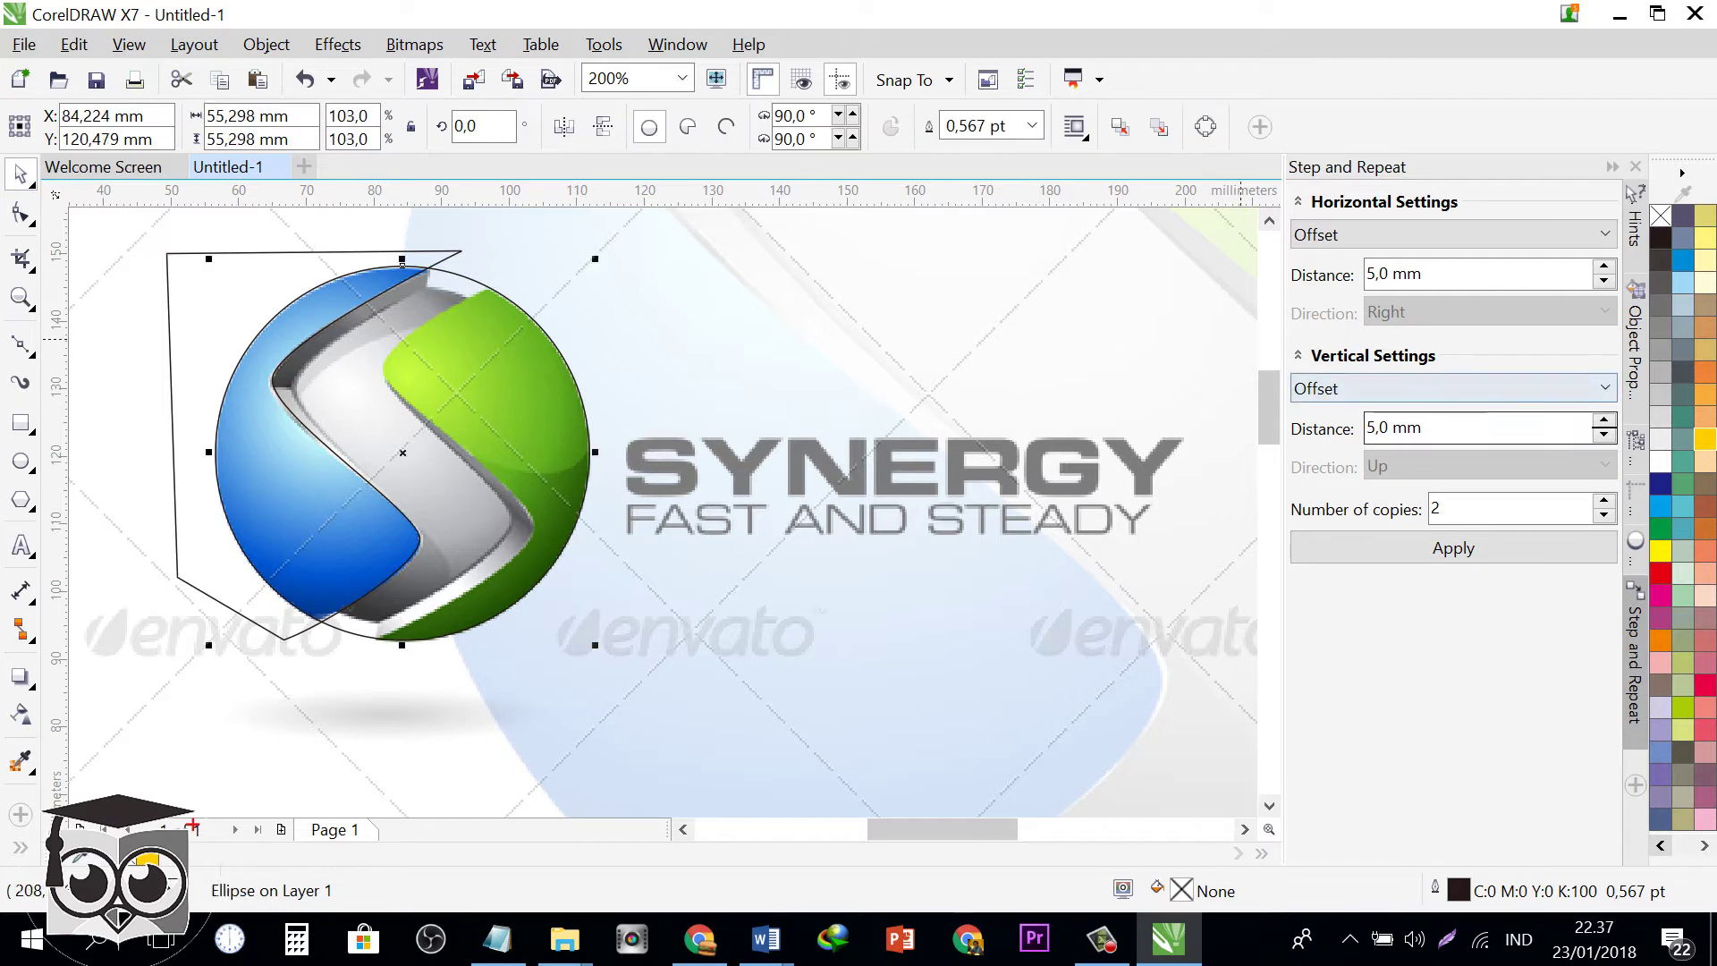
click(1661, 439)
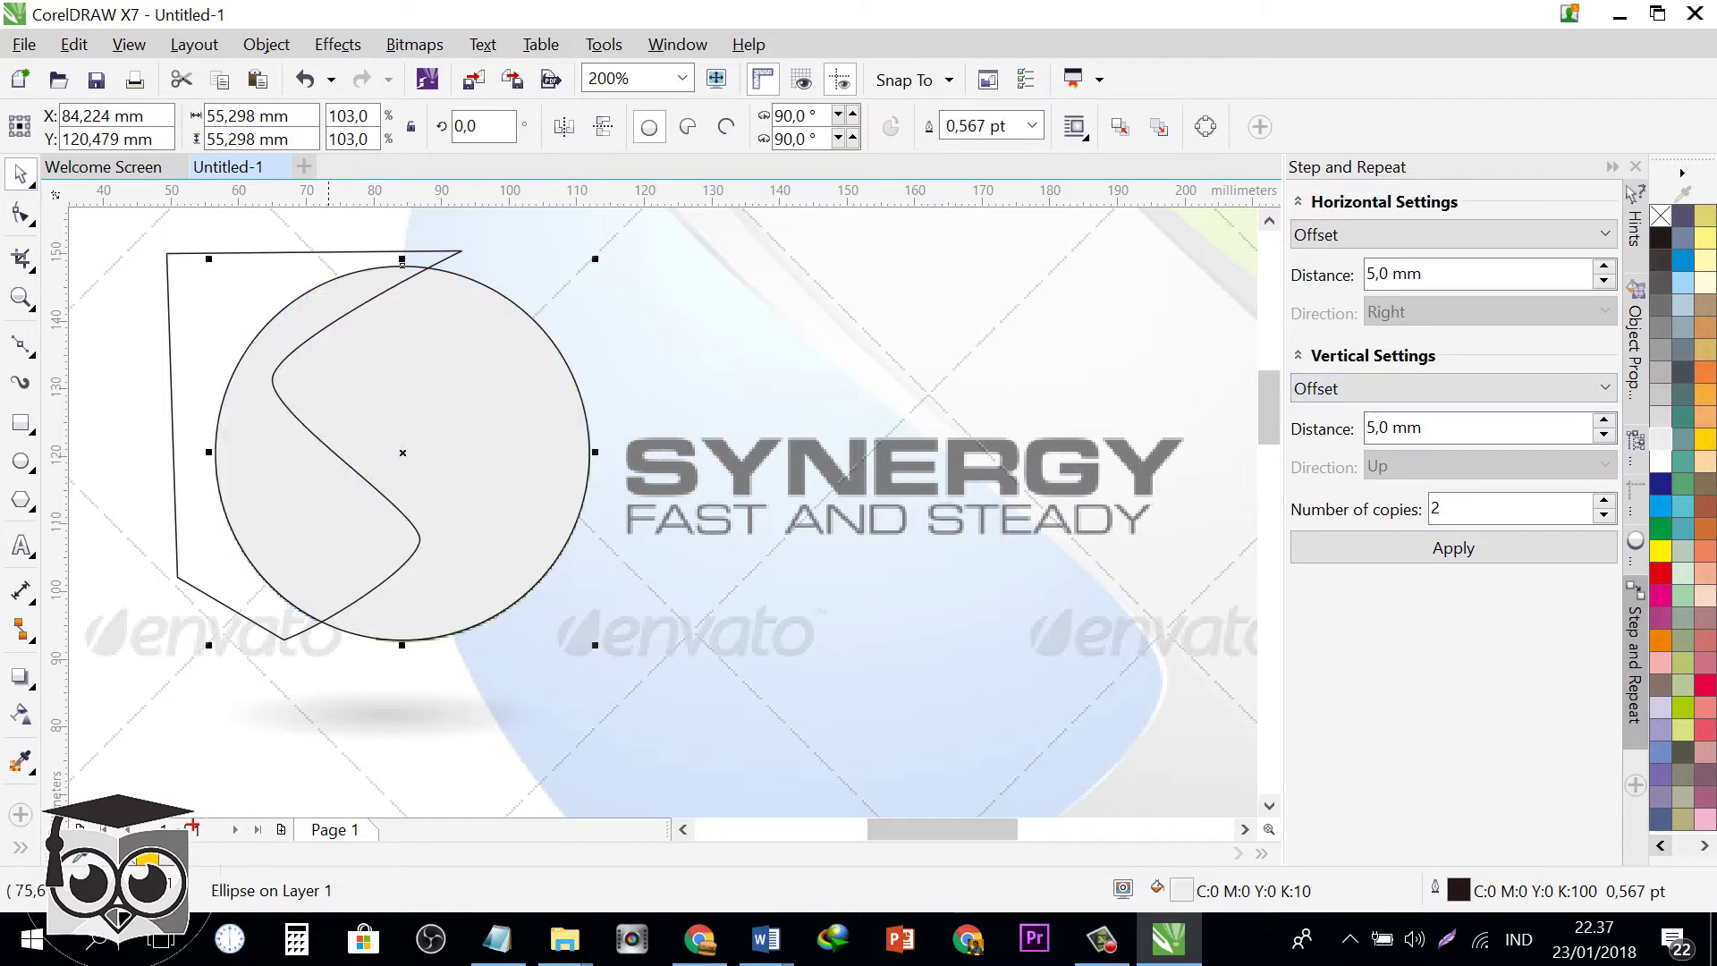
- Try a 20% black fill on the closed S-edged curve, and remove the fill again
click(171, 357)
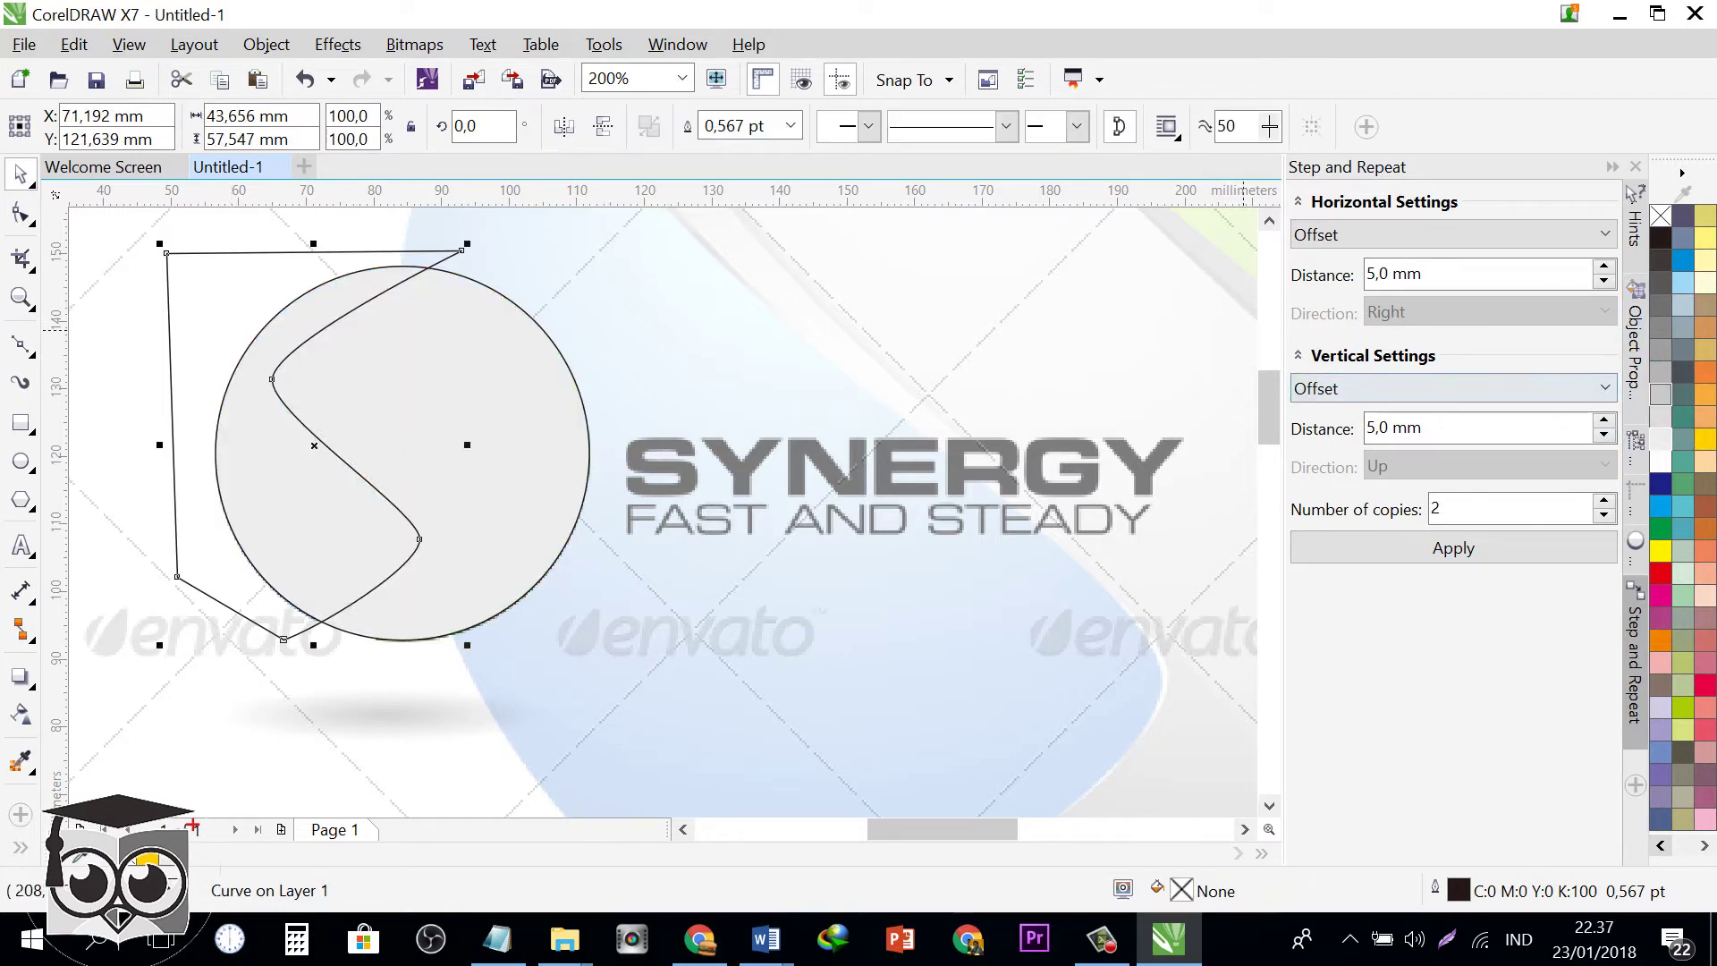
click(1660, 416)
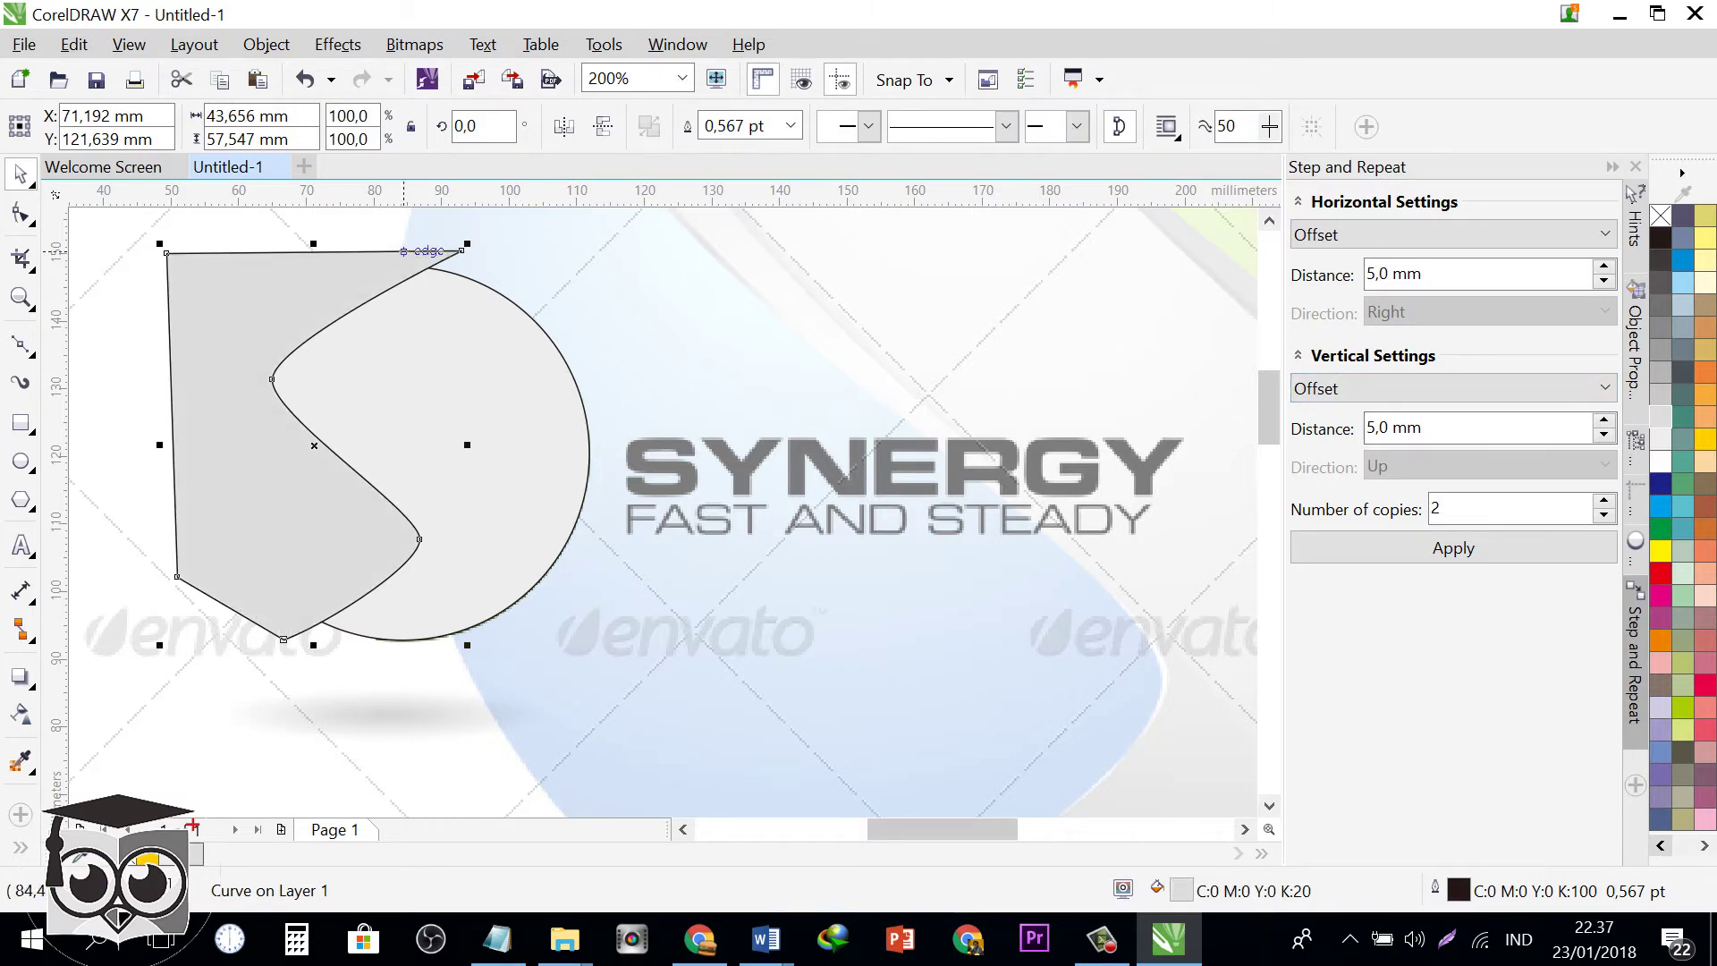
click(1660, 215)
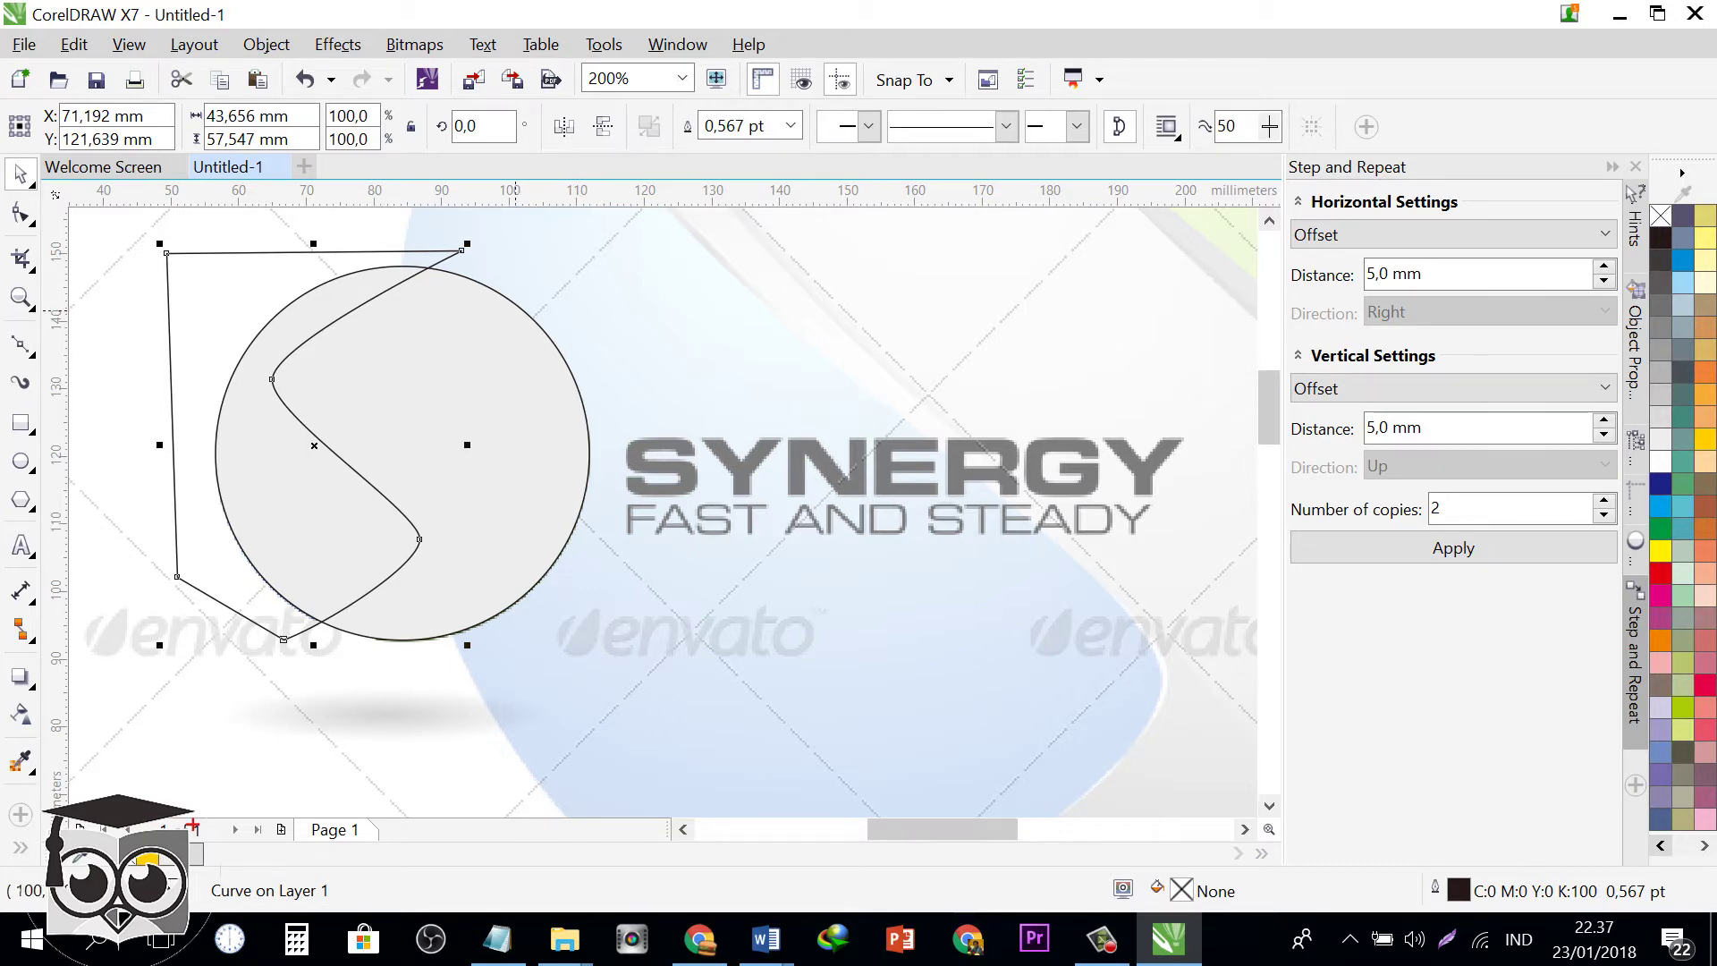
- Trim the circle with the closed S-edged curve, cutting away the area over the blue part
click(521, 309)
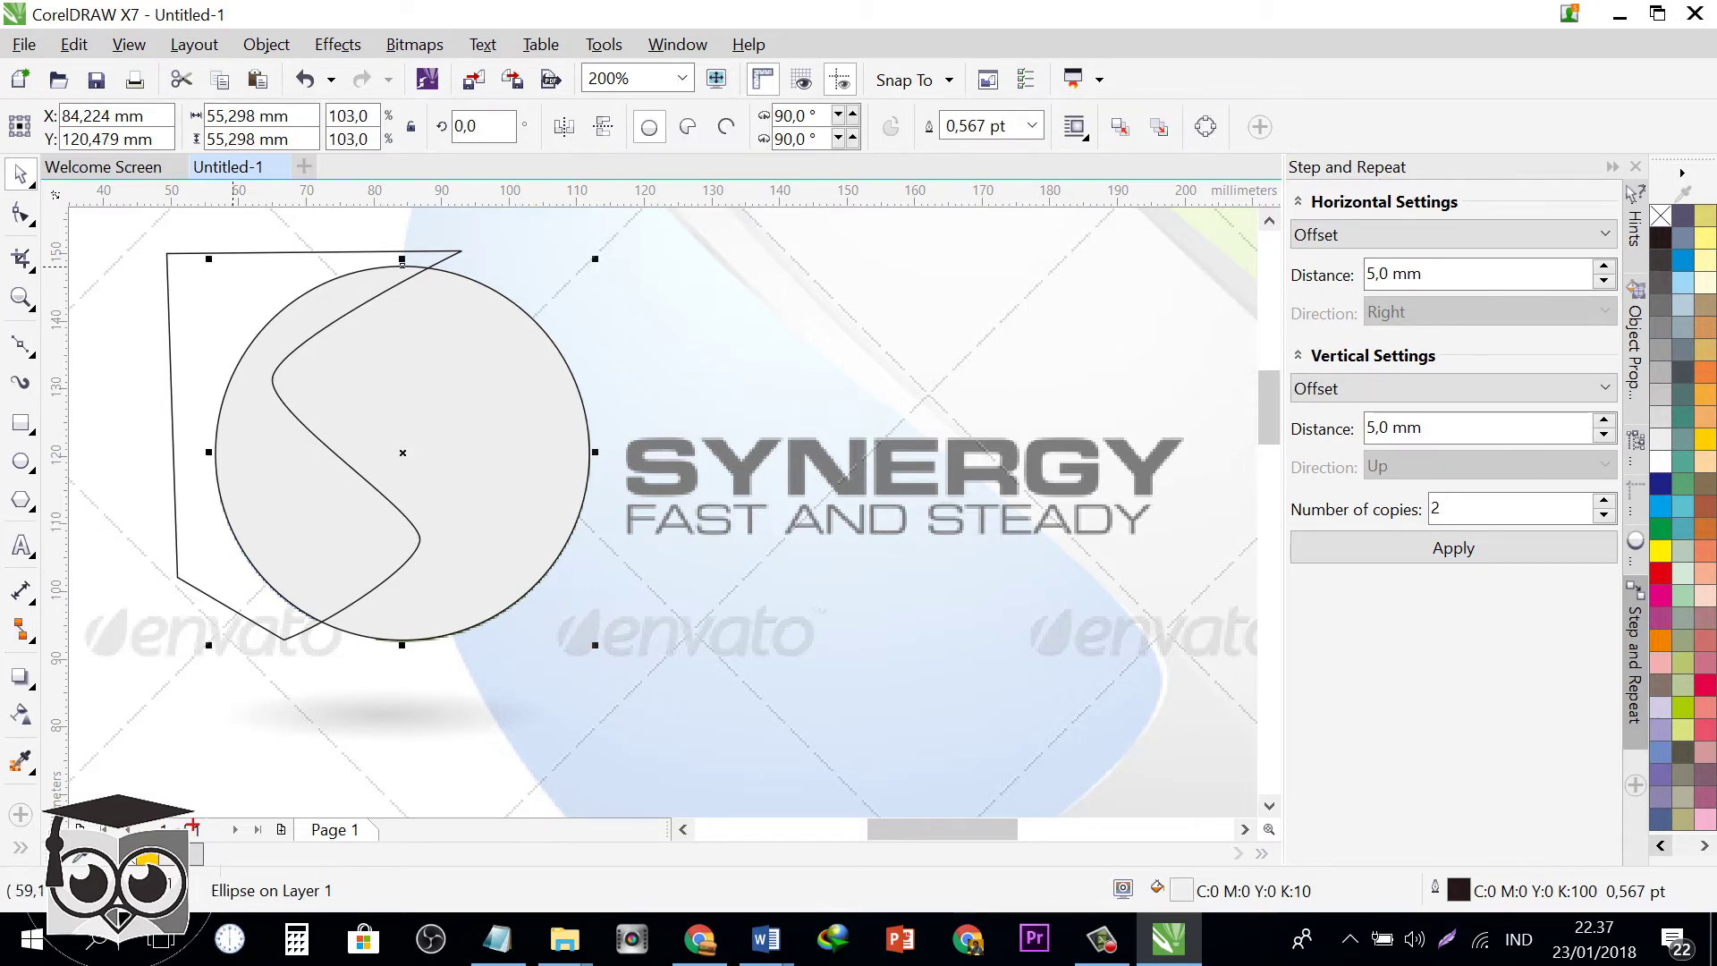
click(169, 279)
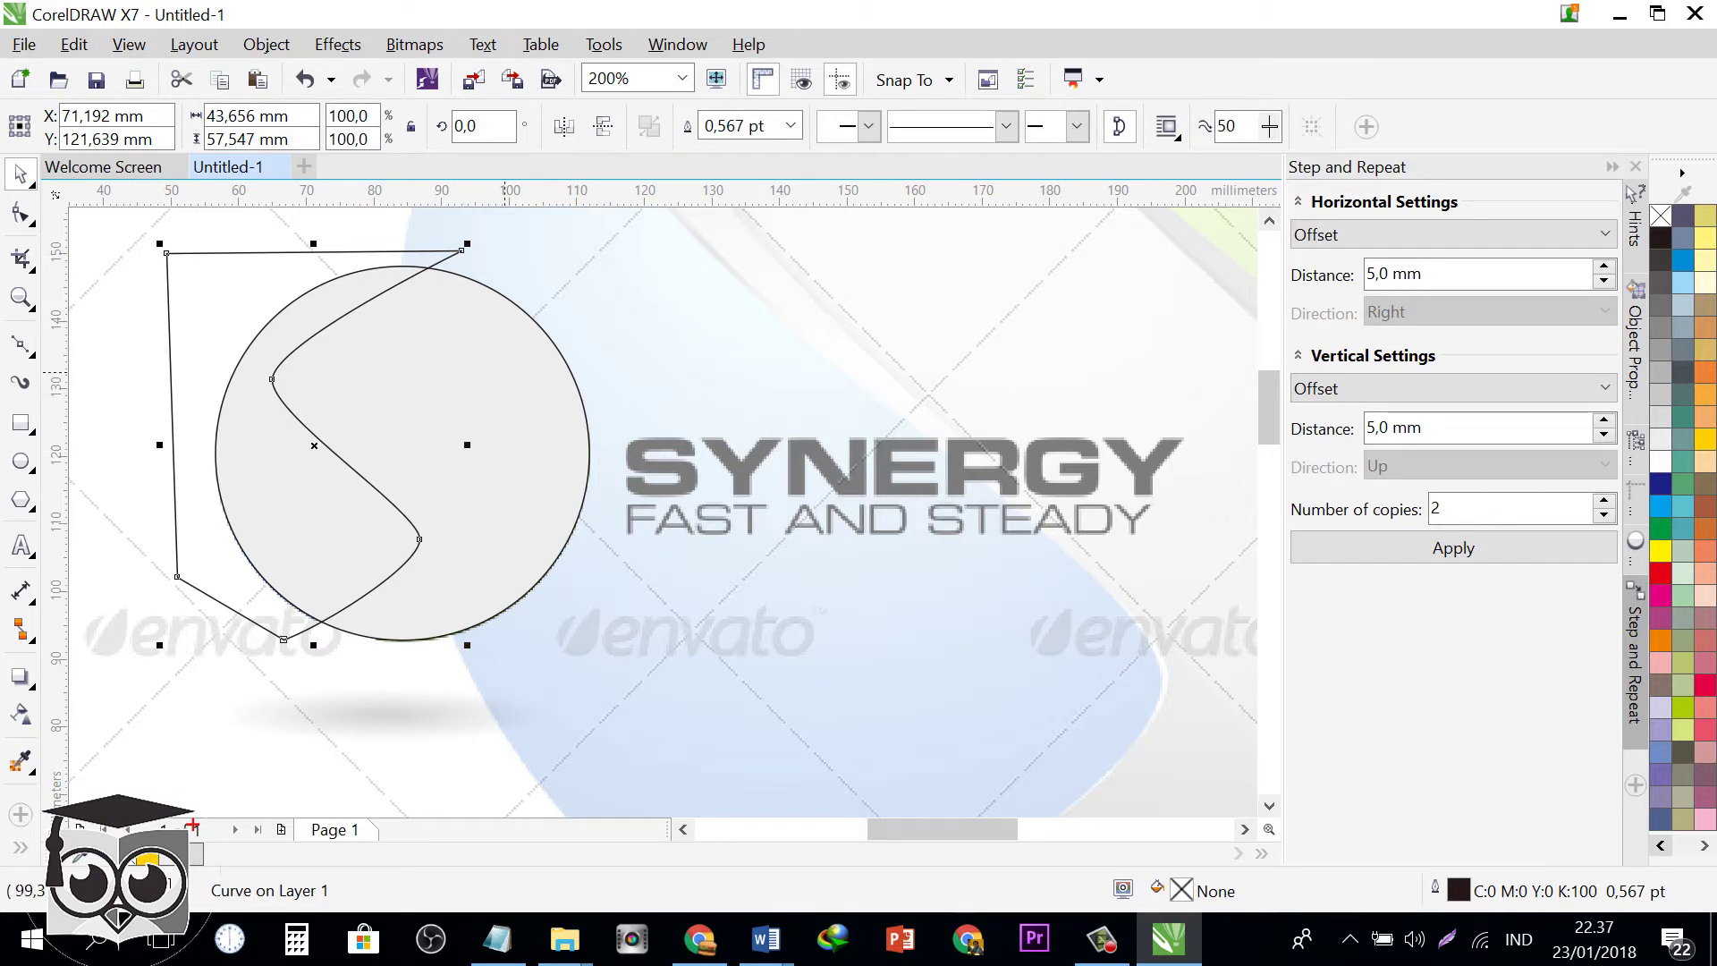
shift+click(505, 372)
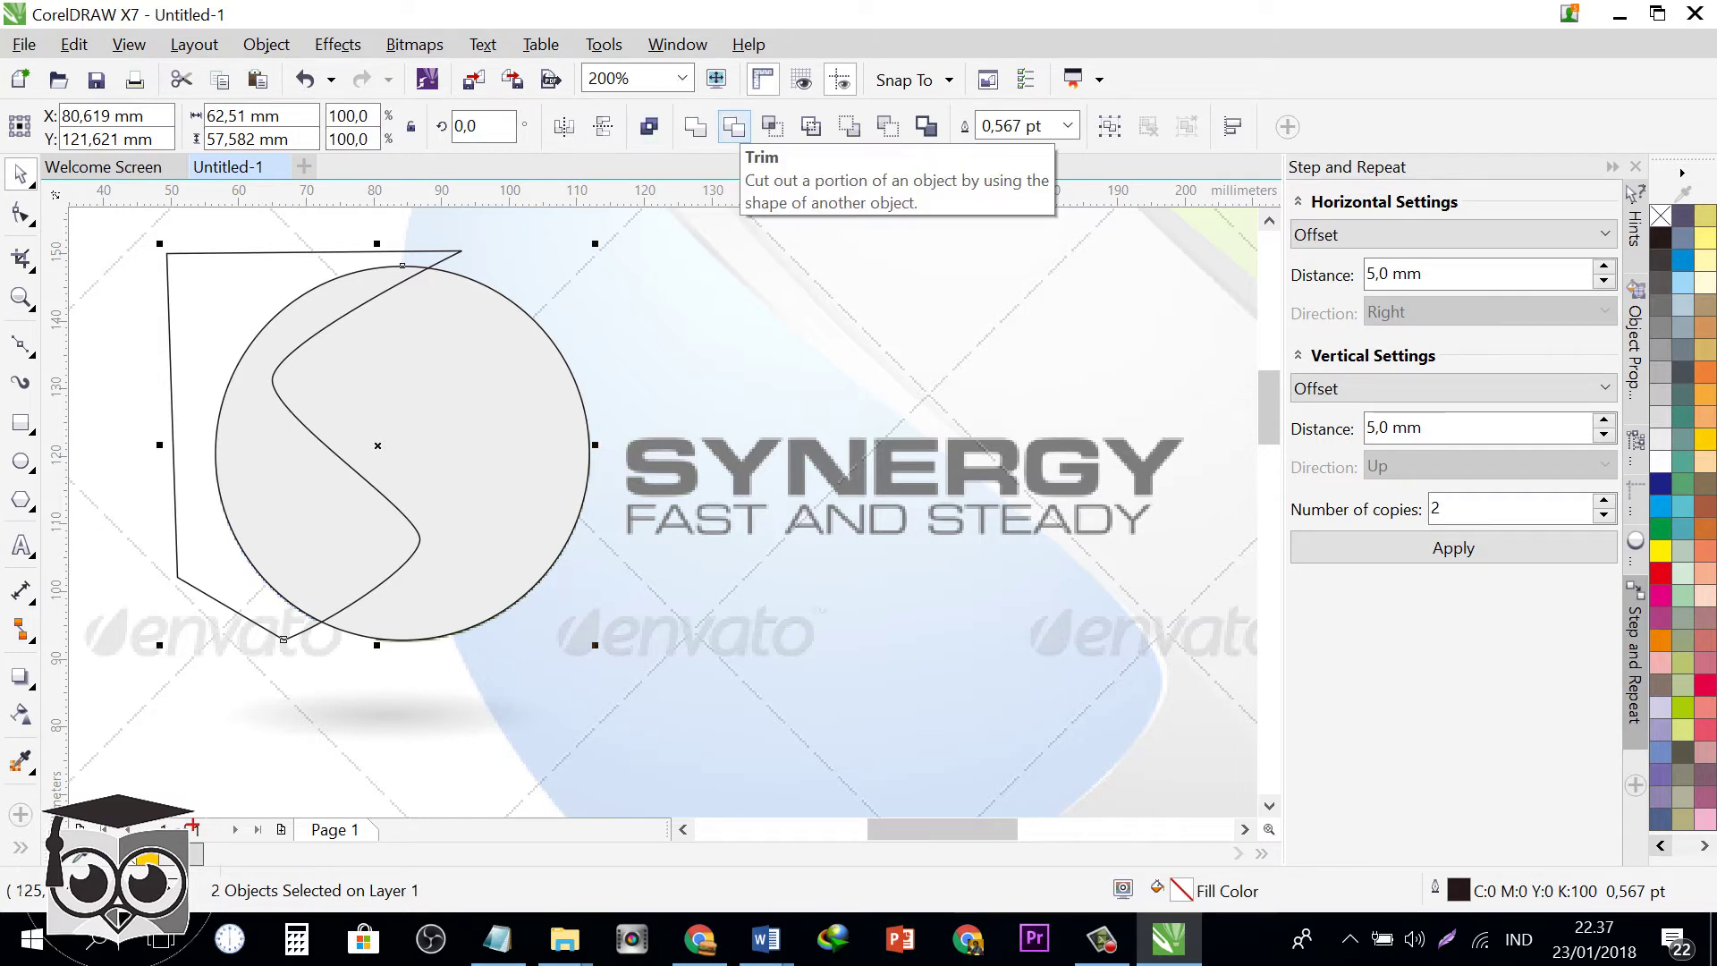
click(733, 126)
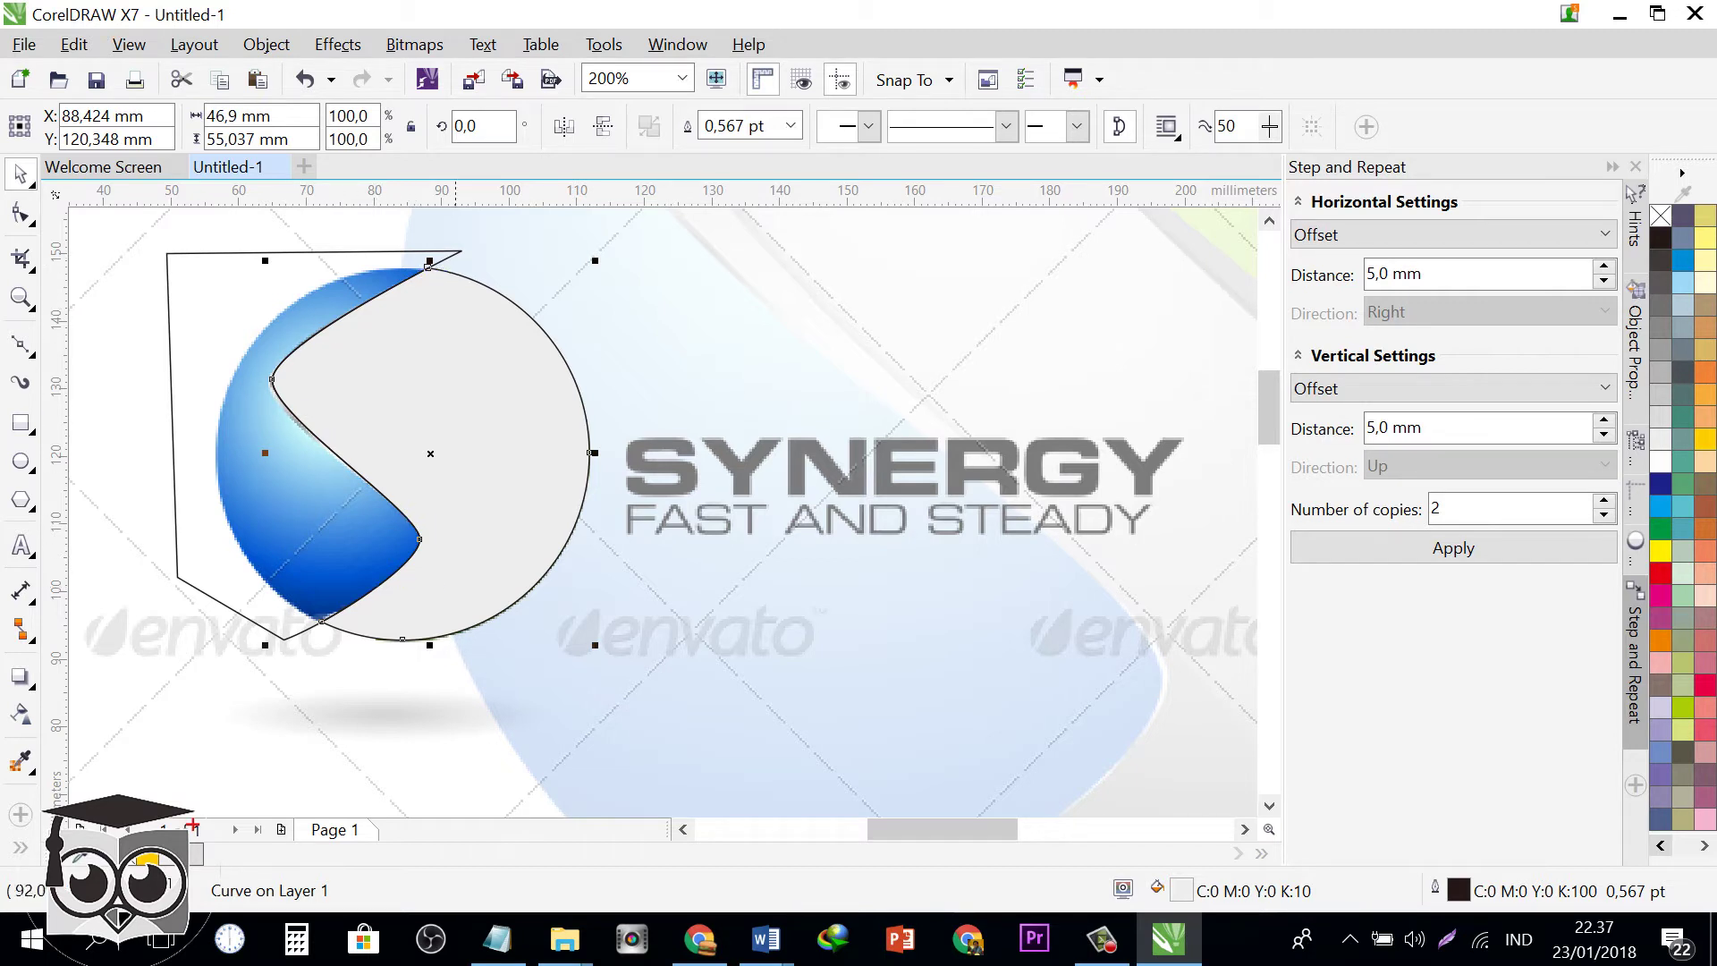
- Undo the trim, intersect the circle with the closed S-edged curve instead, and delete that closed curve
key(ctrl+z)
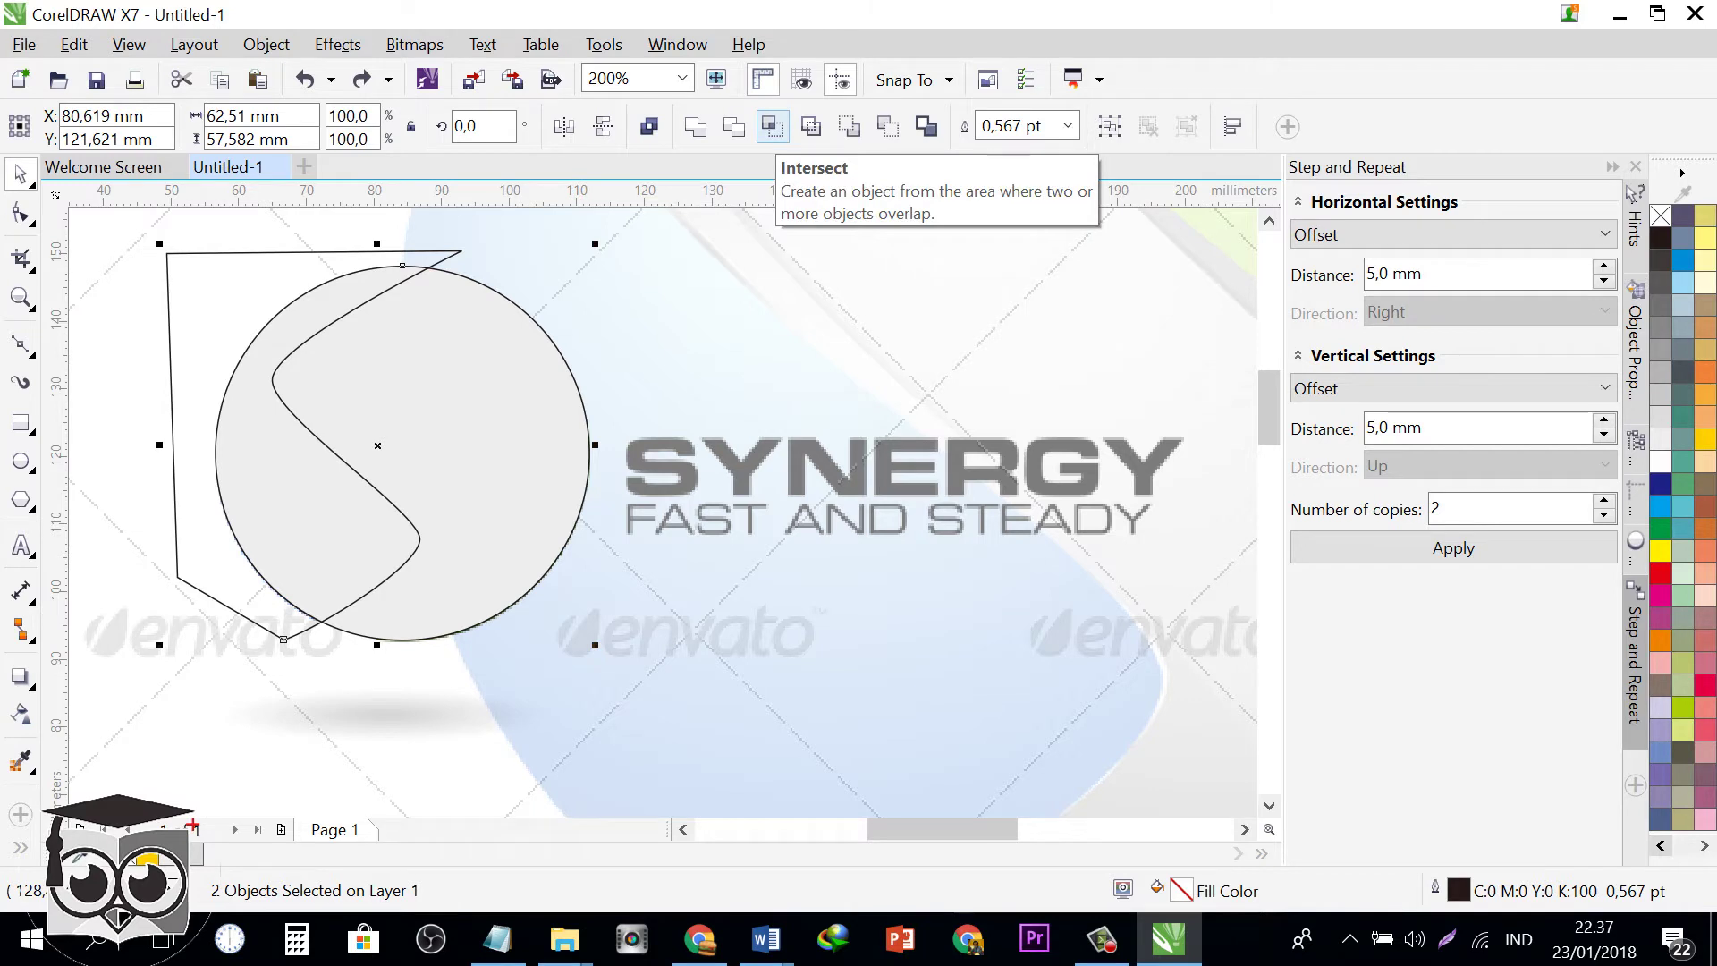
click(773, 126)
click(266, 262)
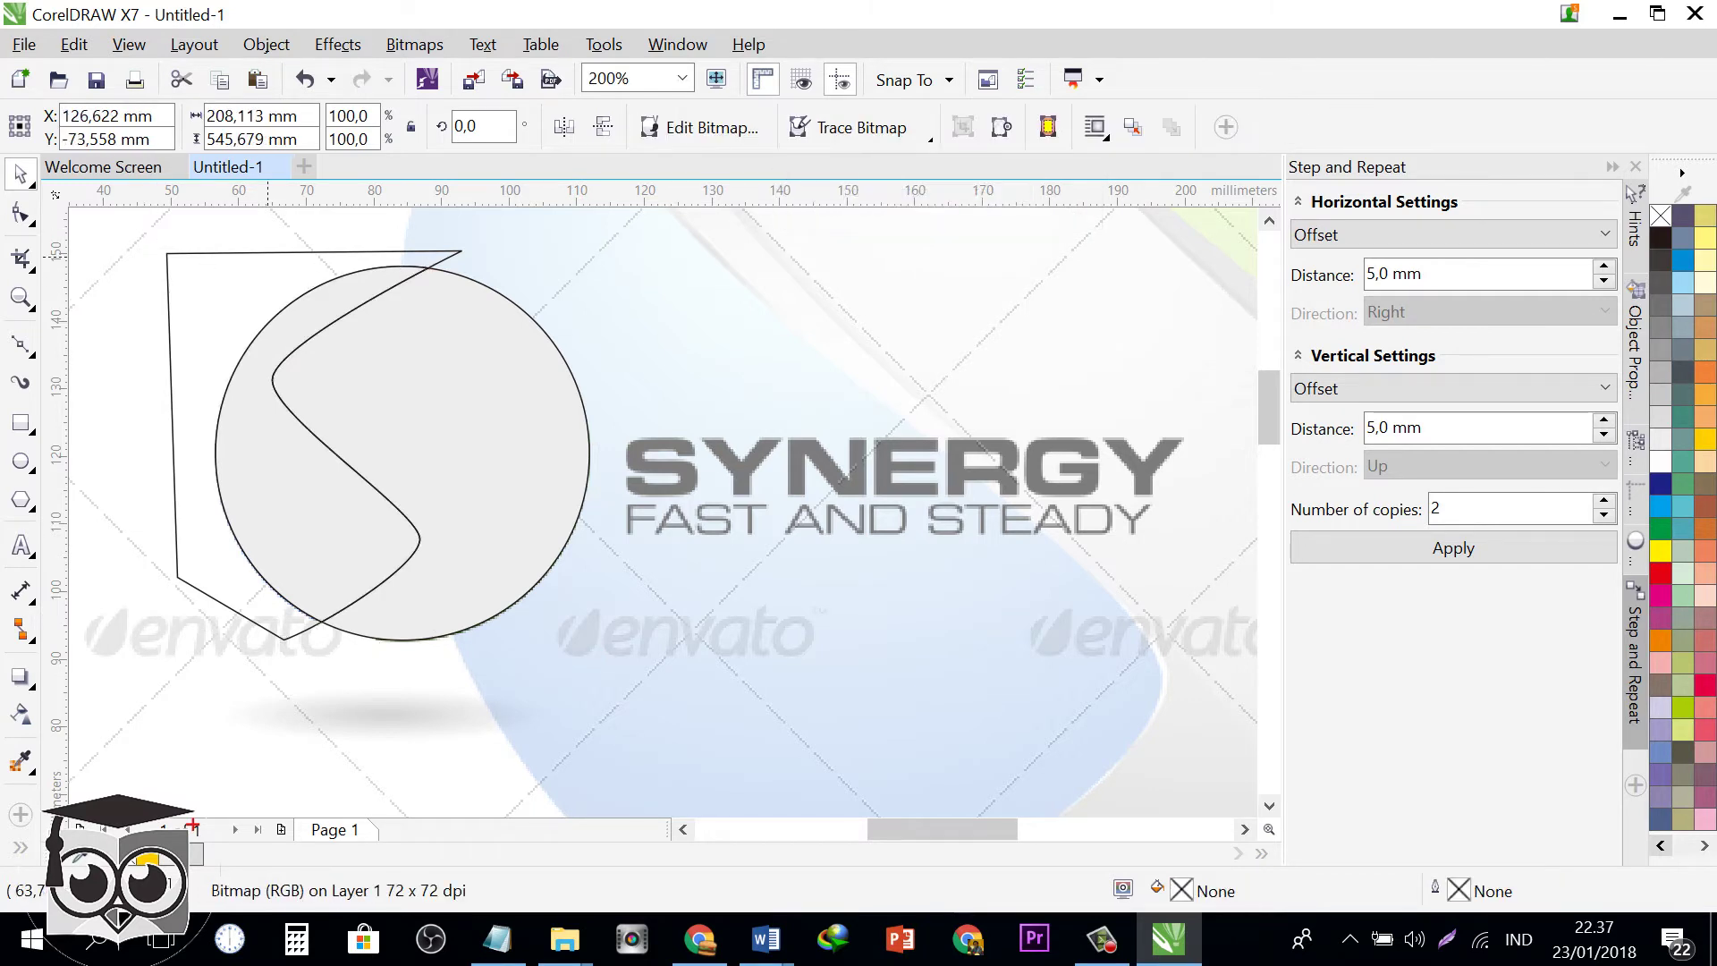
click(271, 258)
key(Delete)
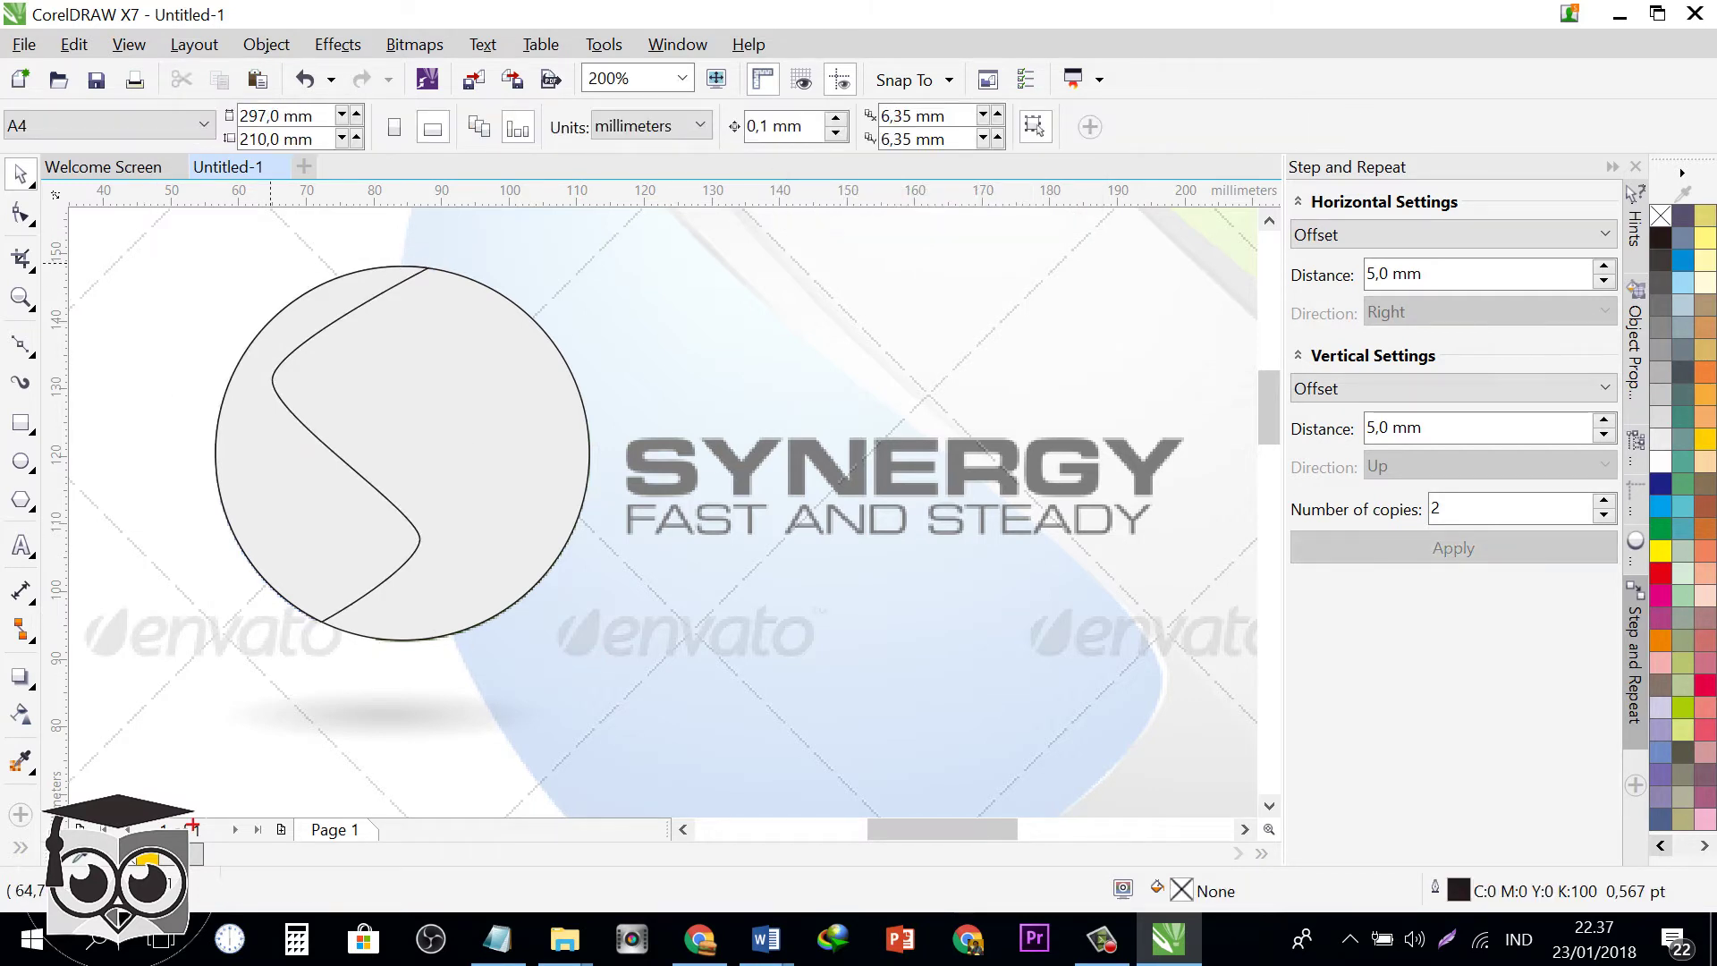
- Remove the full circle's fill, and try a cyan fill on the intersected piece over the blue part before leaving it unfilled
click(279, 451)
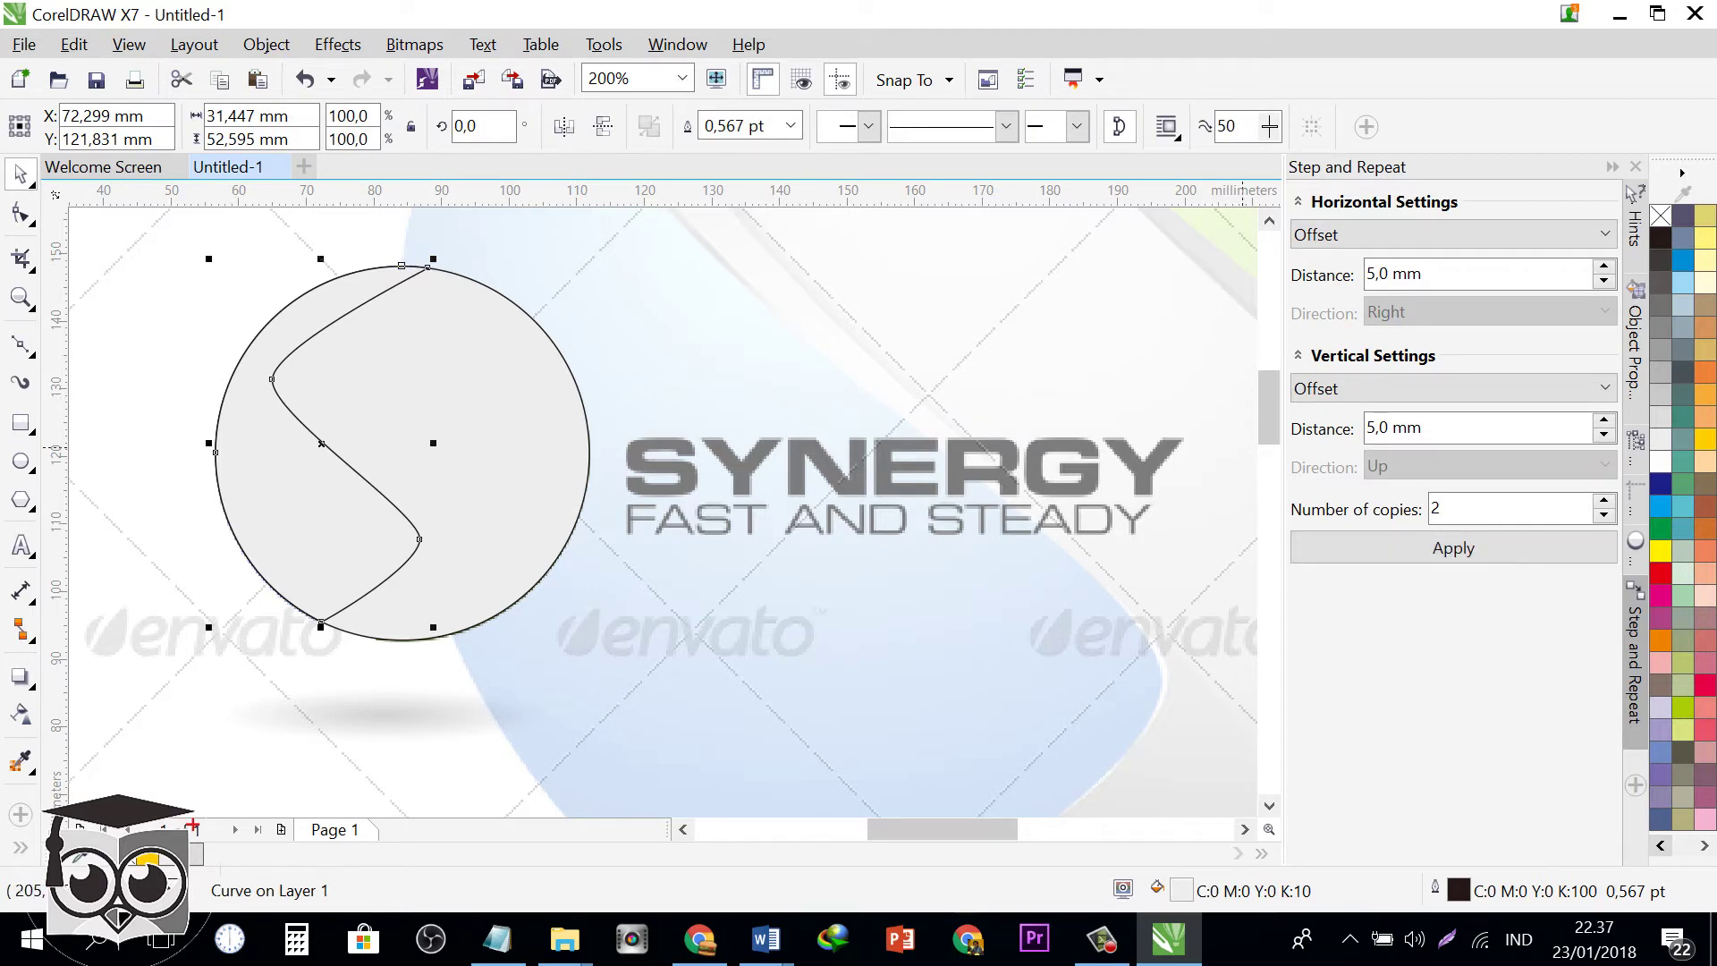
key(Tab)
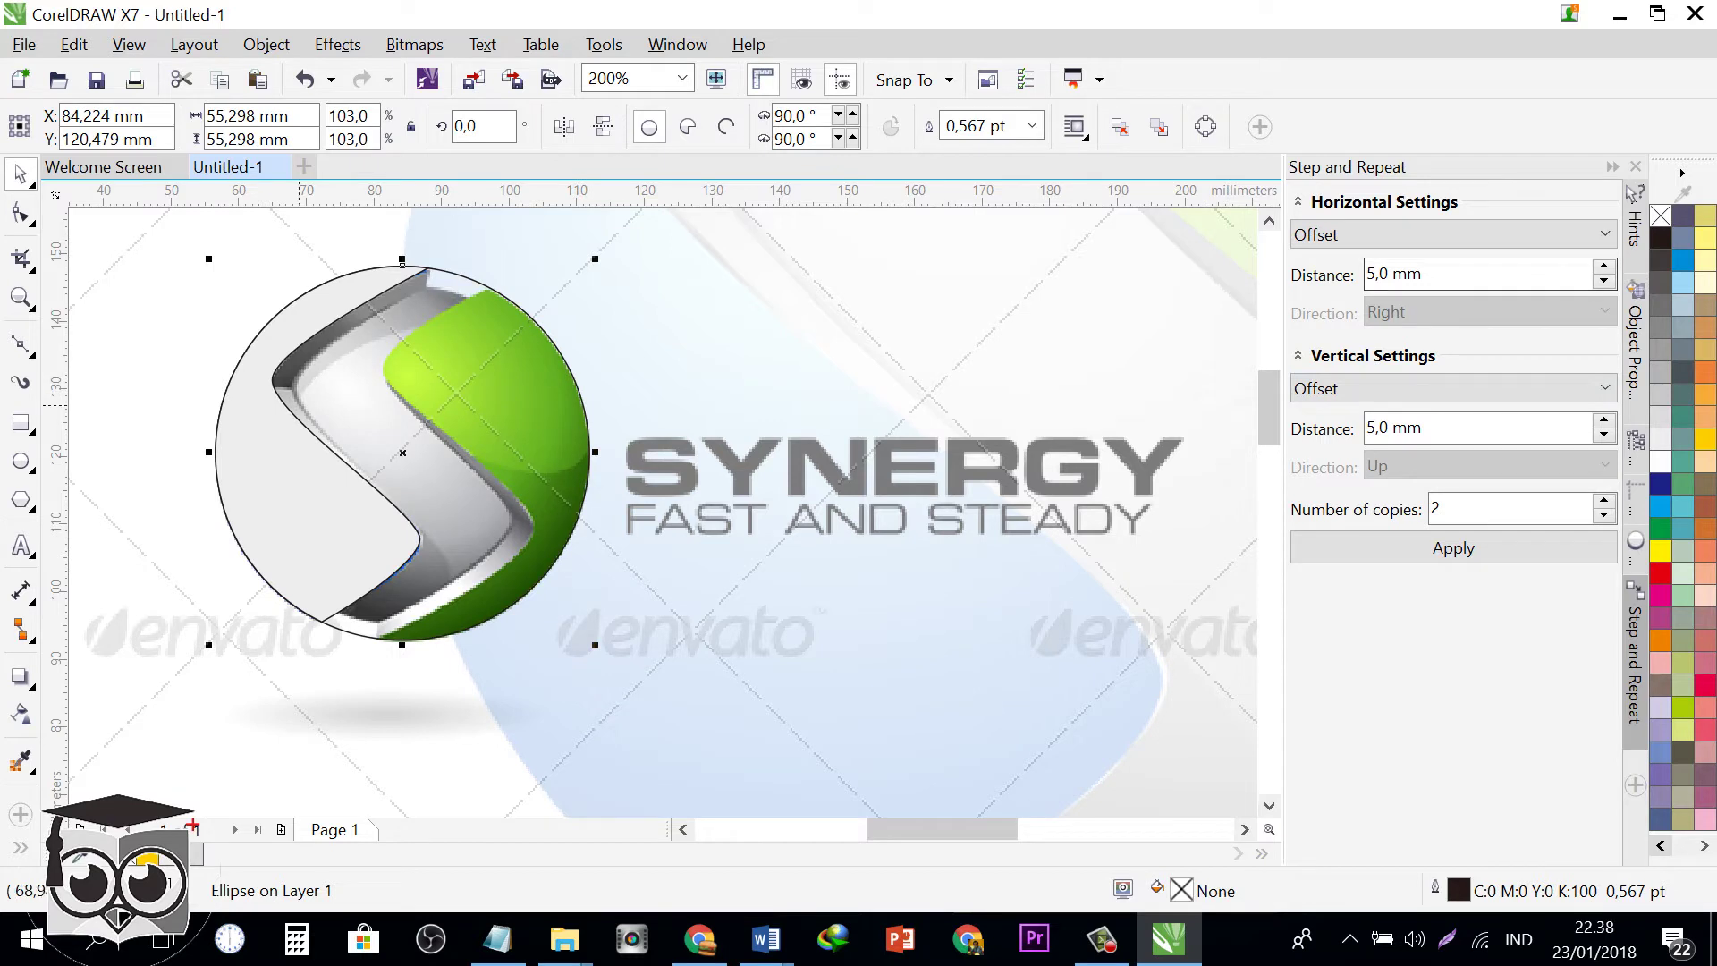
click(272, 335)
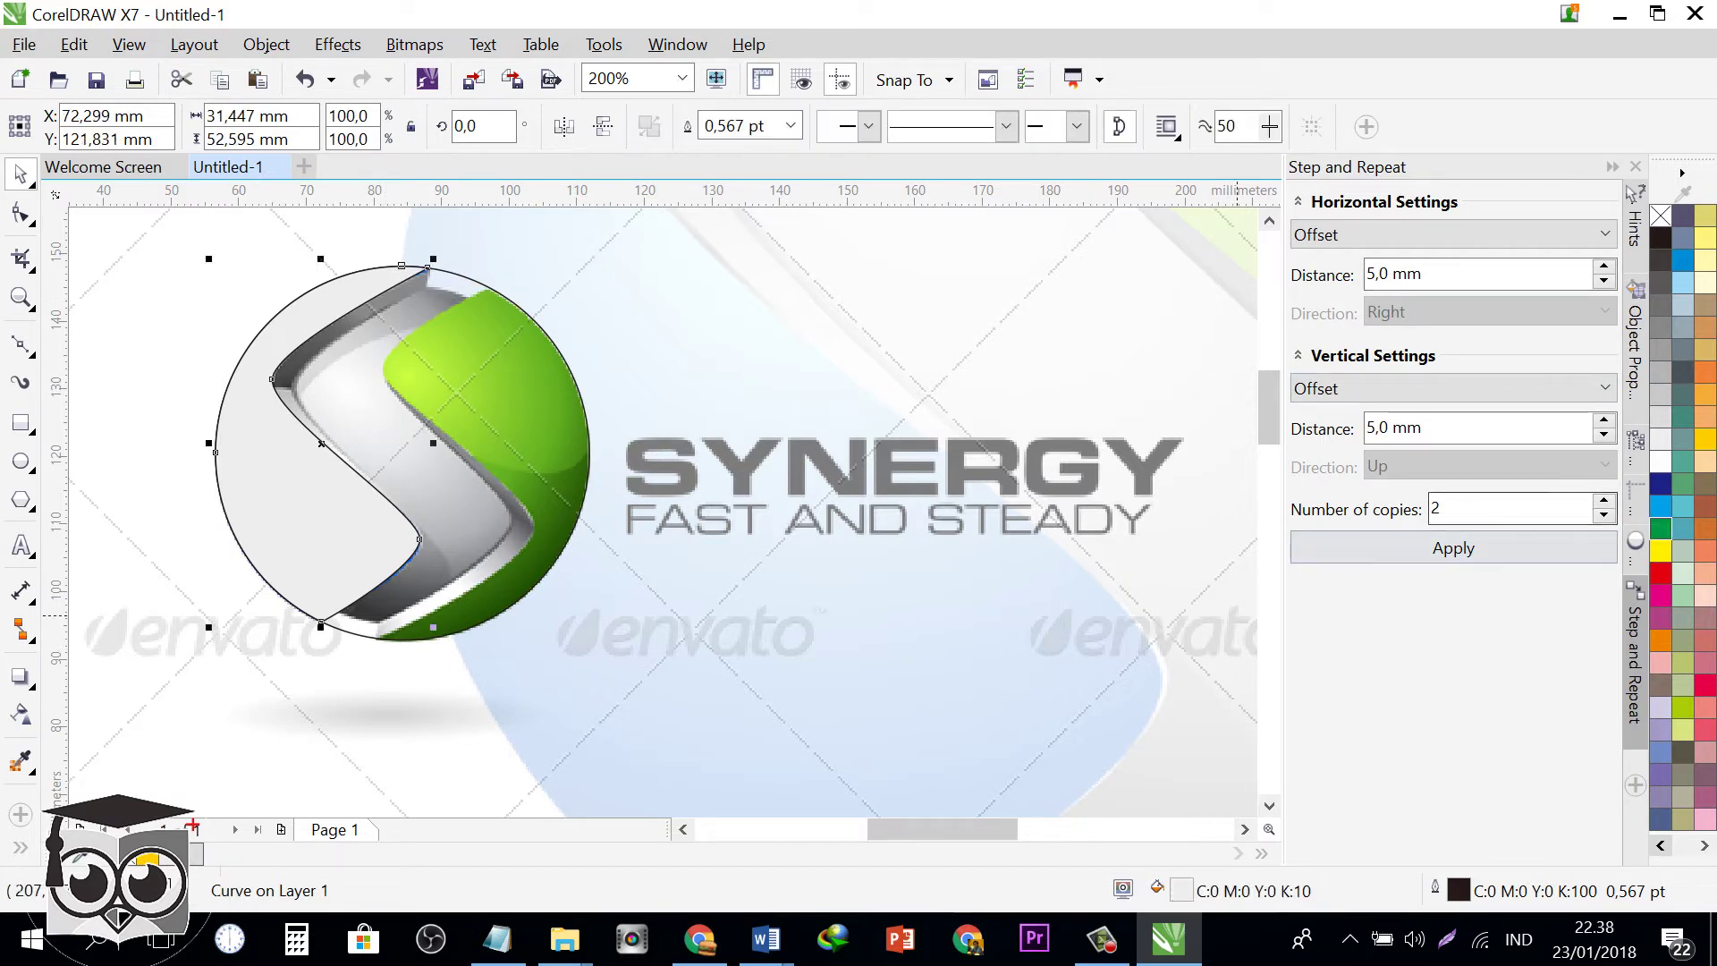
click(1661, 505)
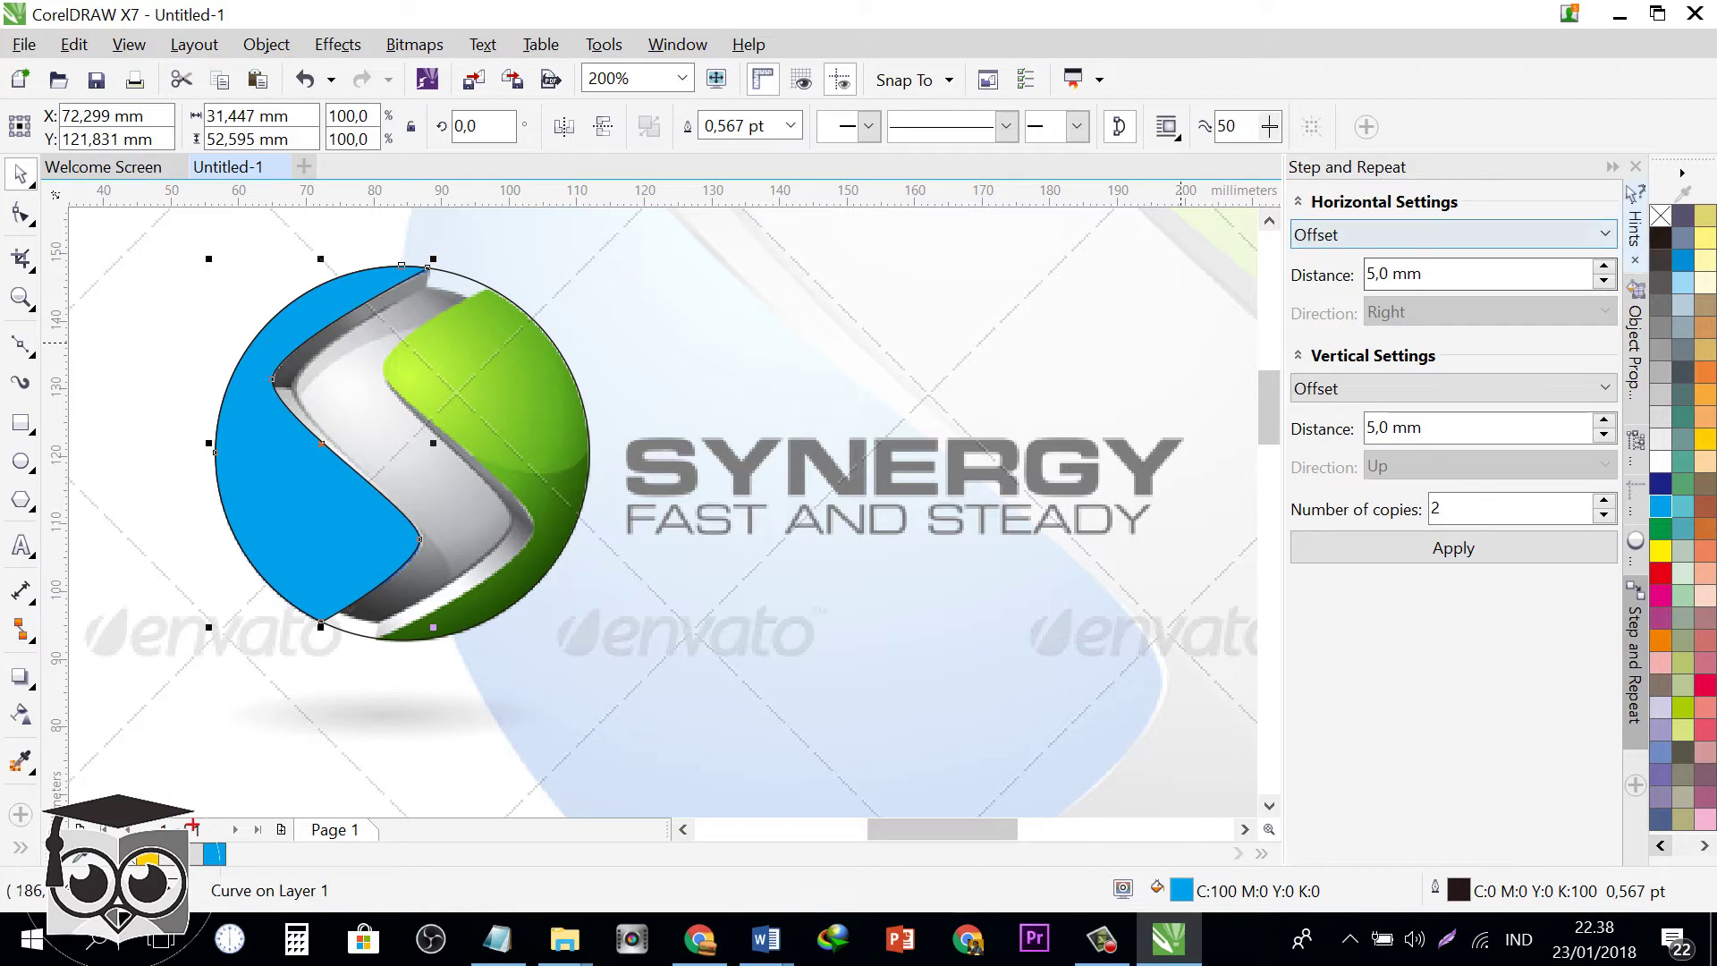
click(1660, 215)
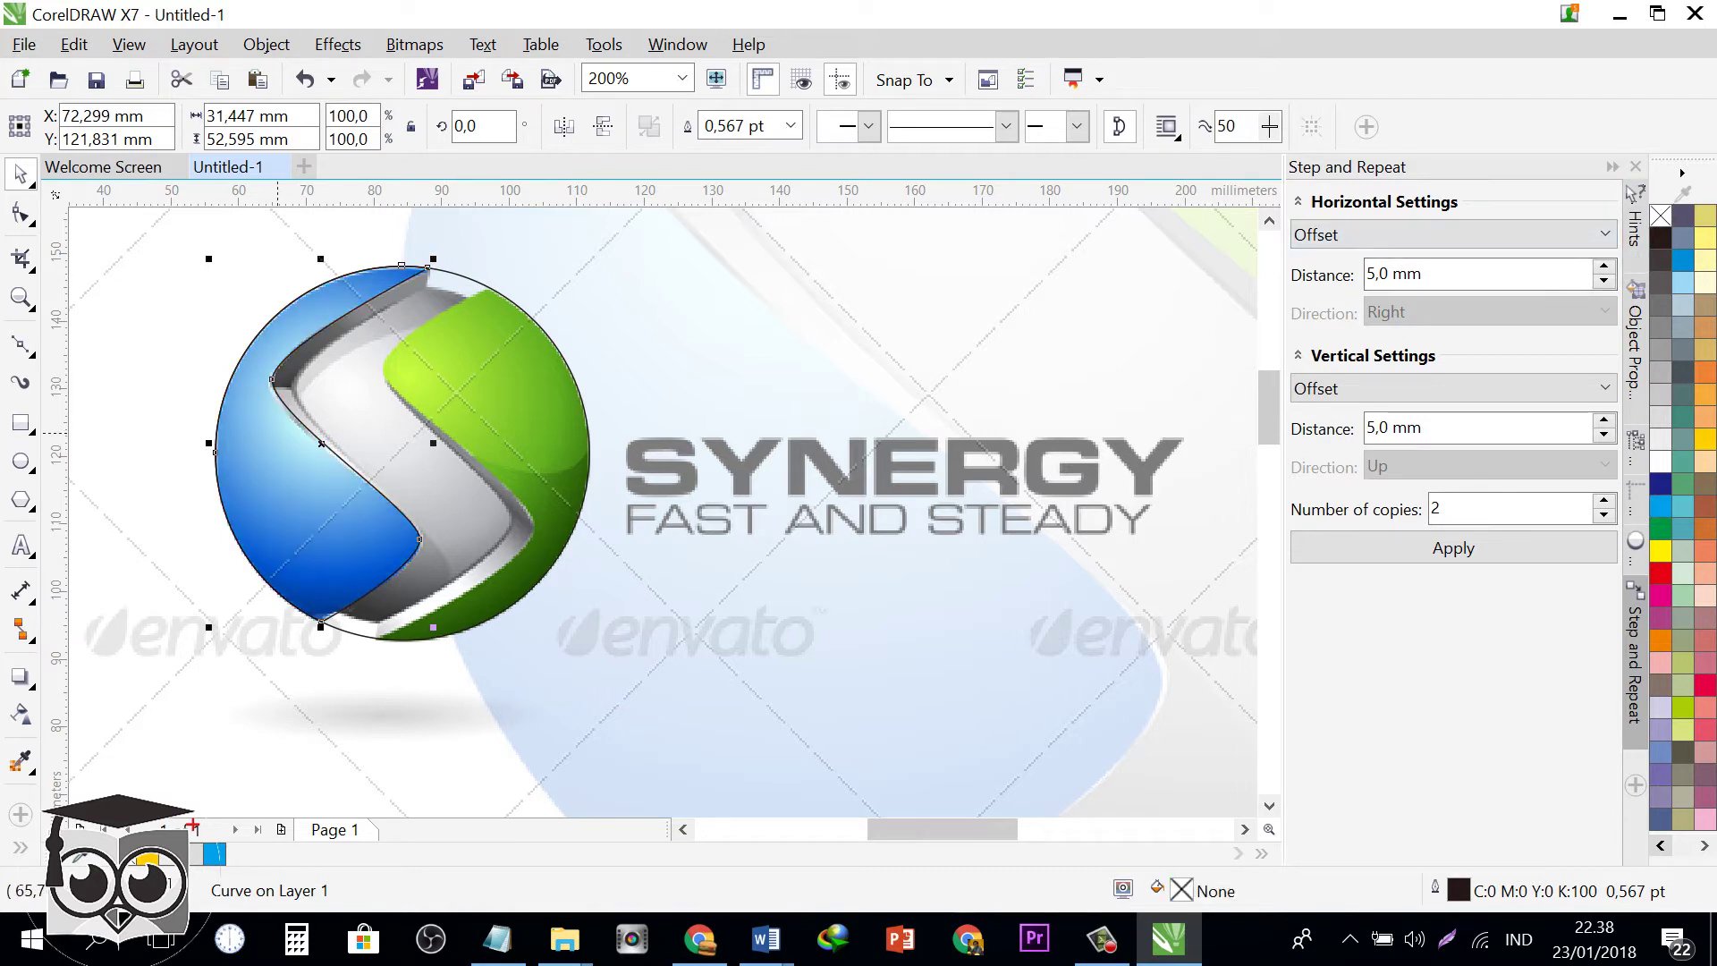
- Duplicate the intersected blue-side outline horizontally beside the sphere and mirror the copy vertically and horizontally
drag(278, 434, 694, 434)
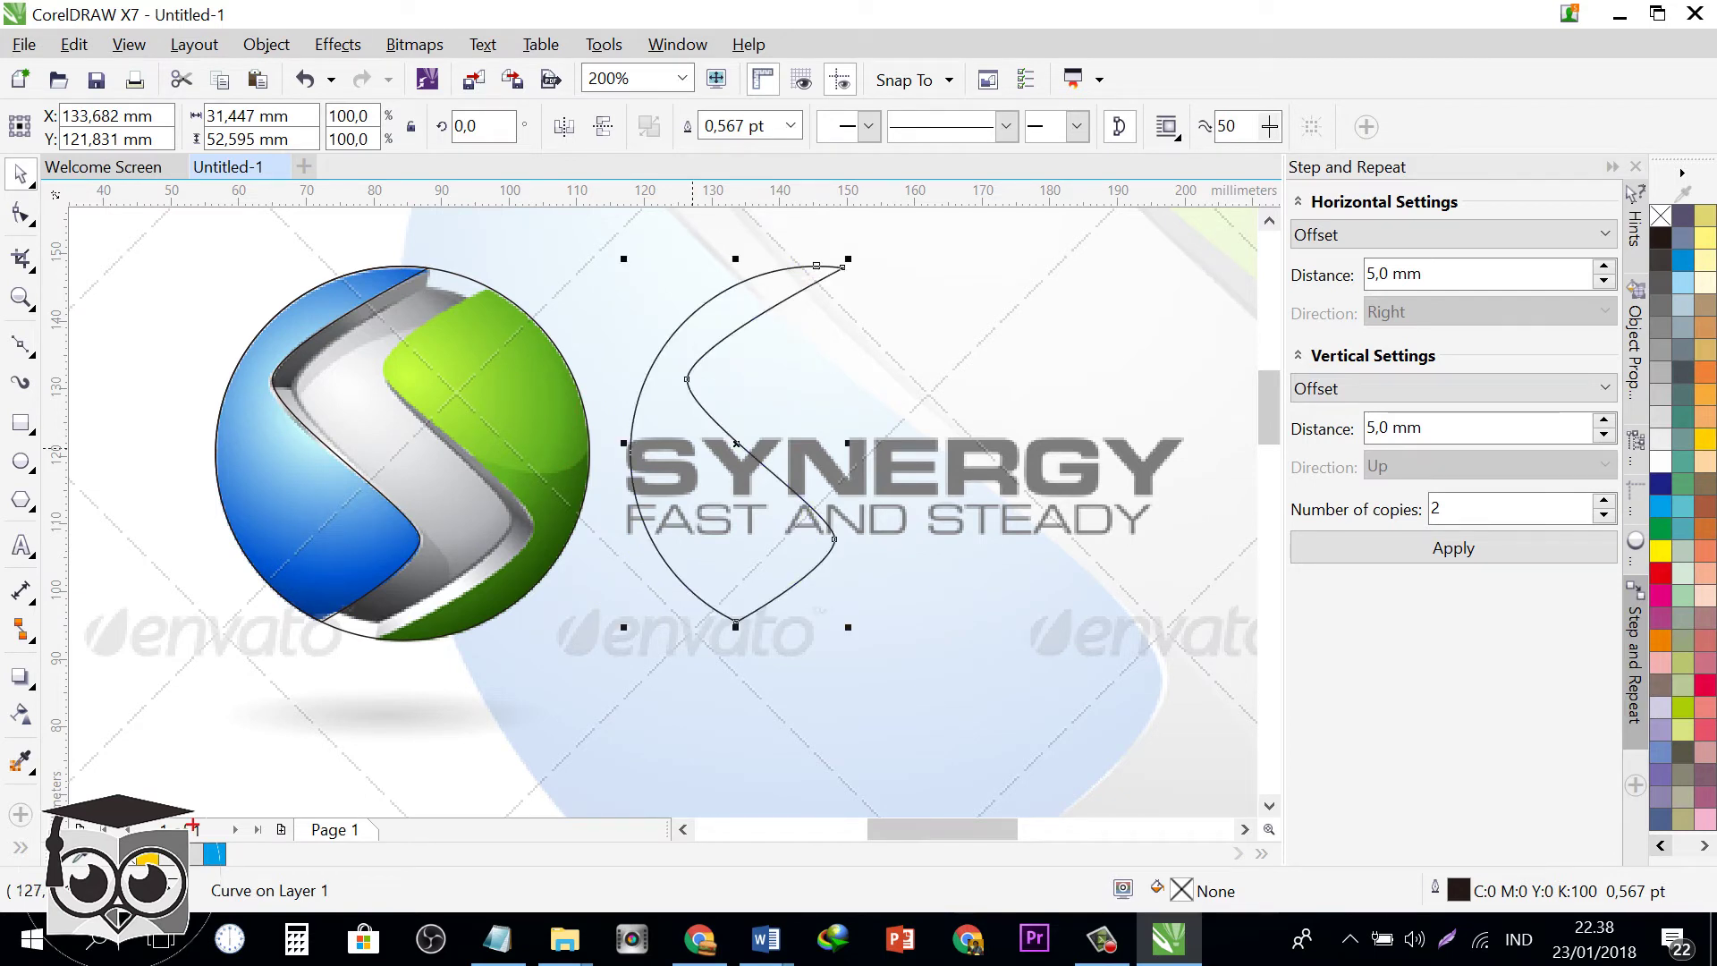
key(ctrl+z)
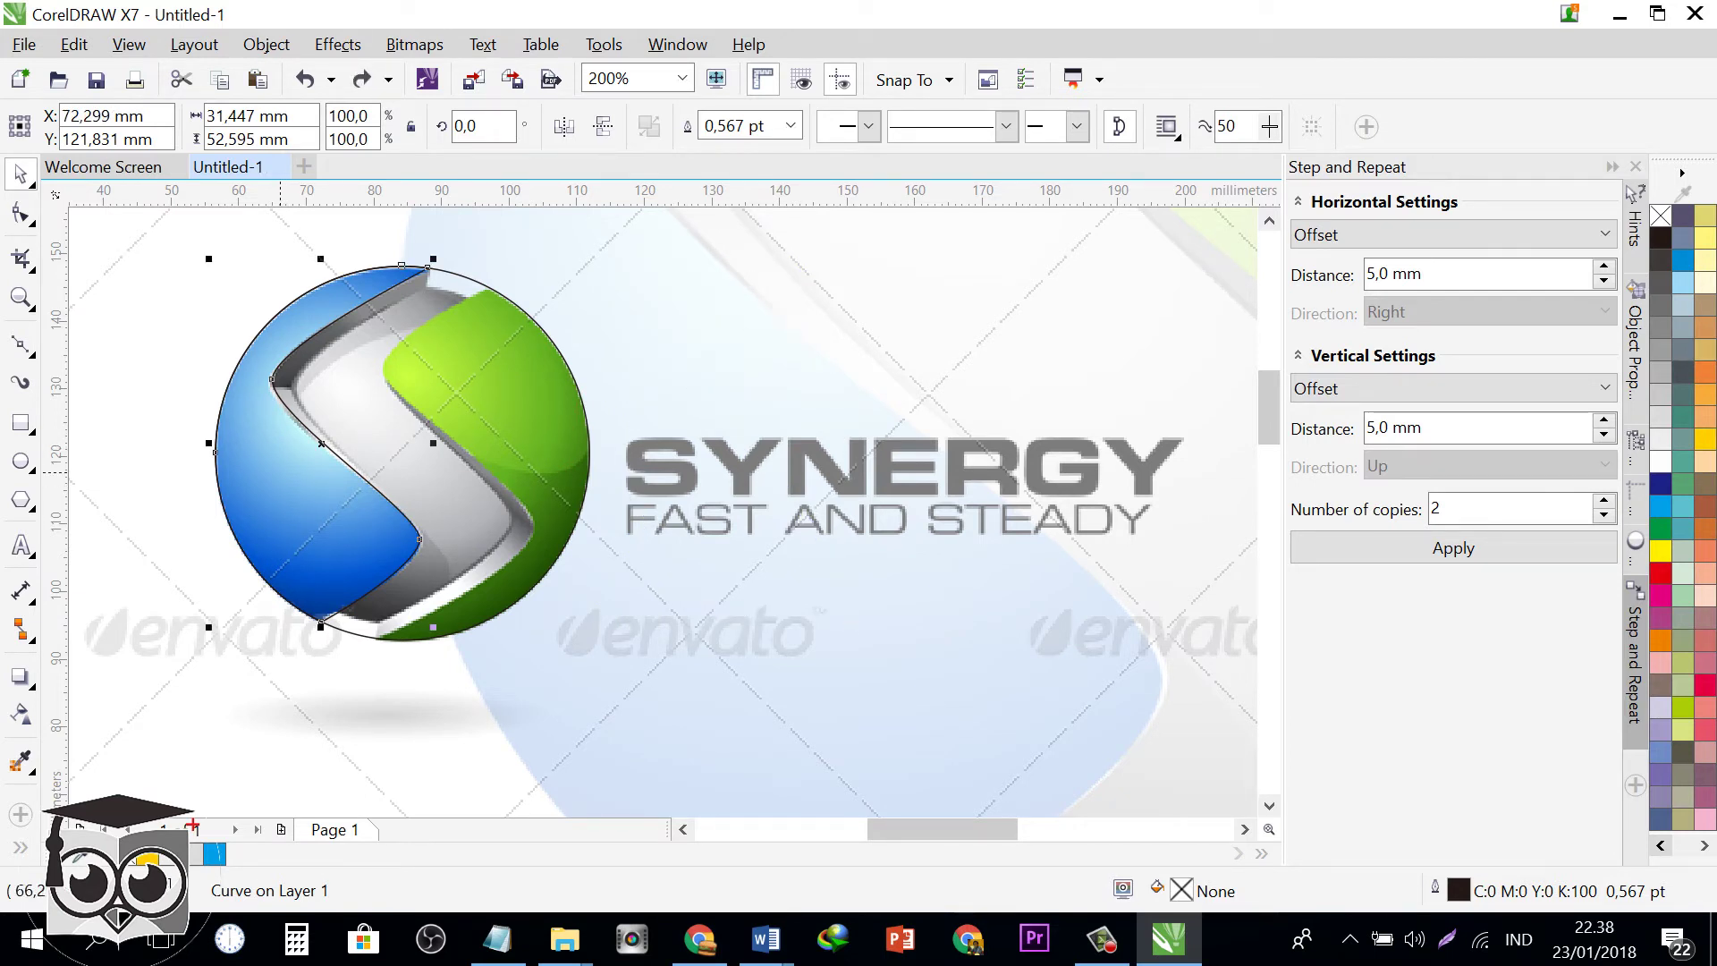
drag(280, 471, 715, 471)
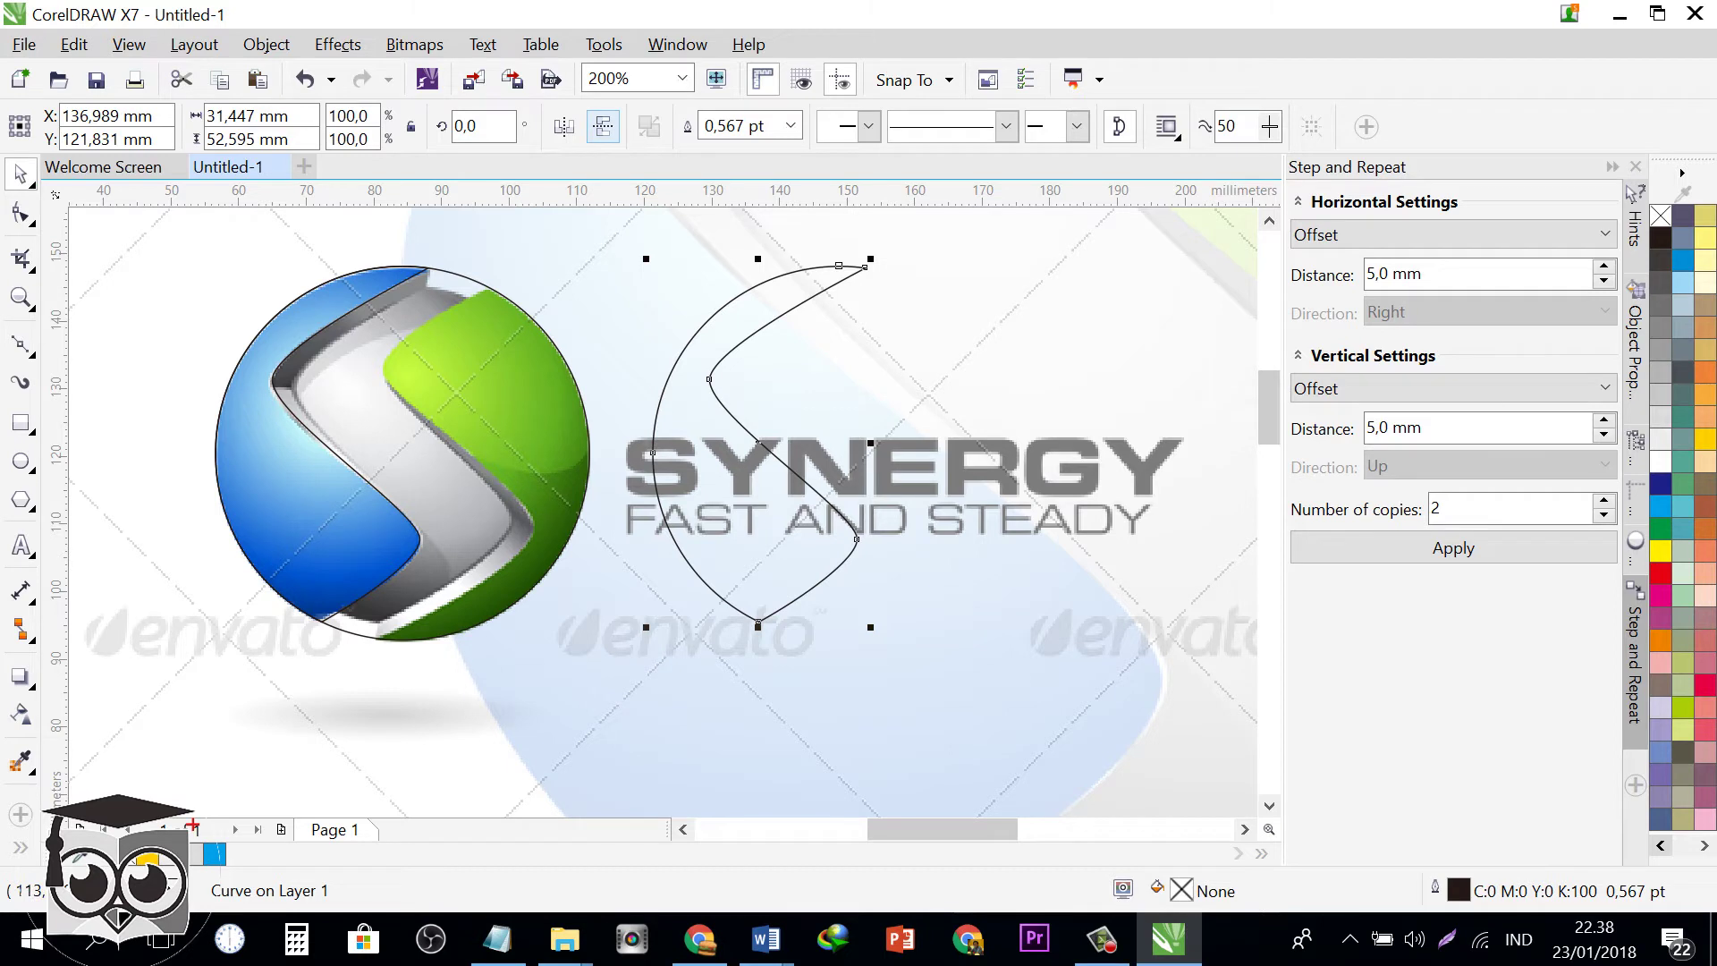
click(603, 126)
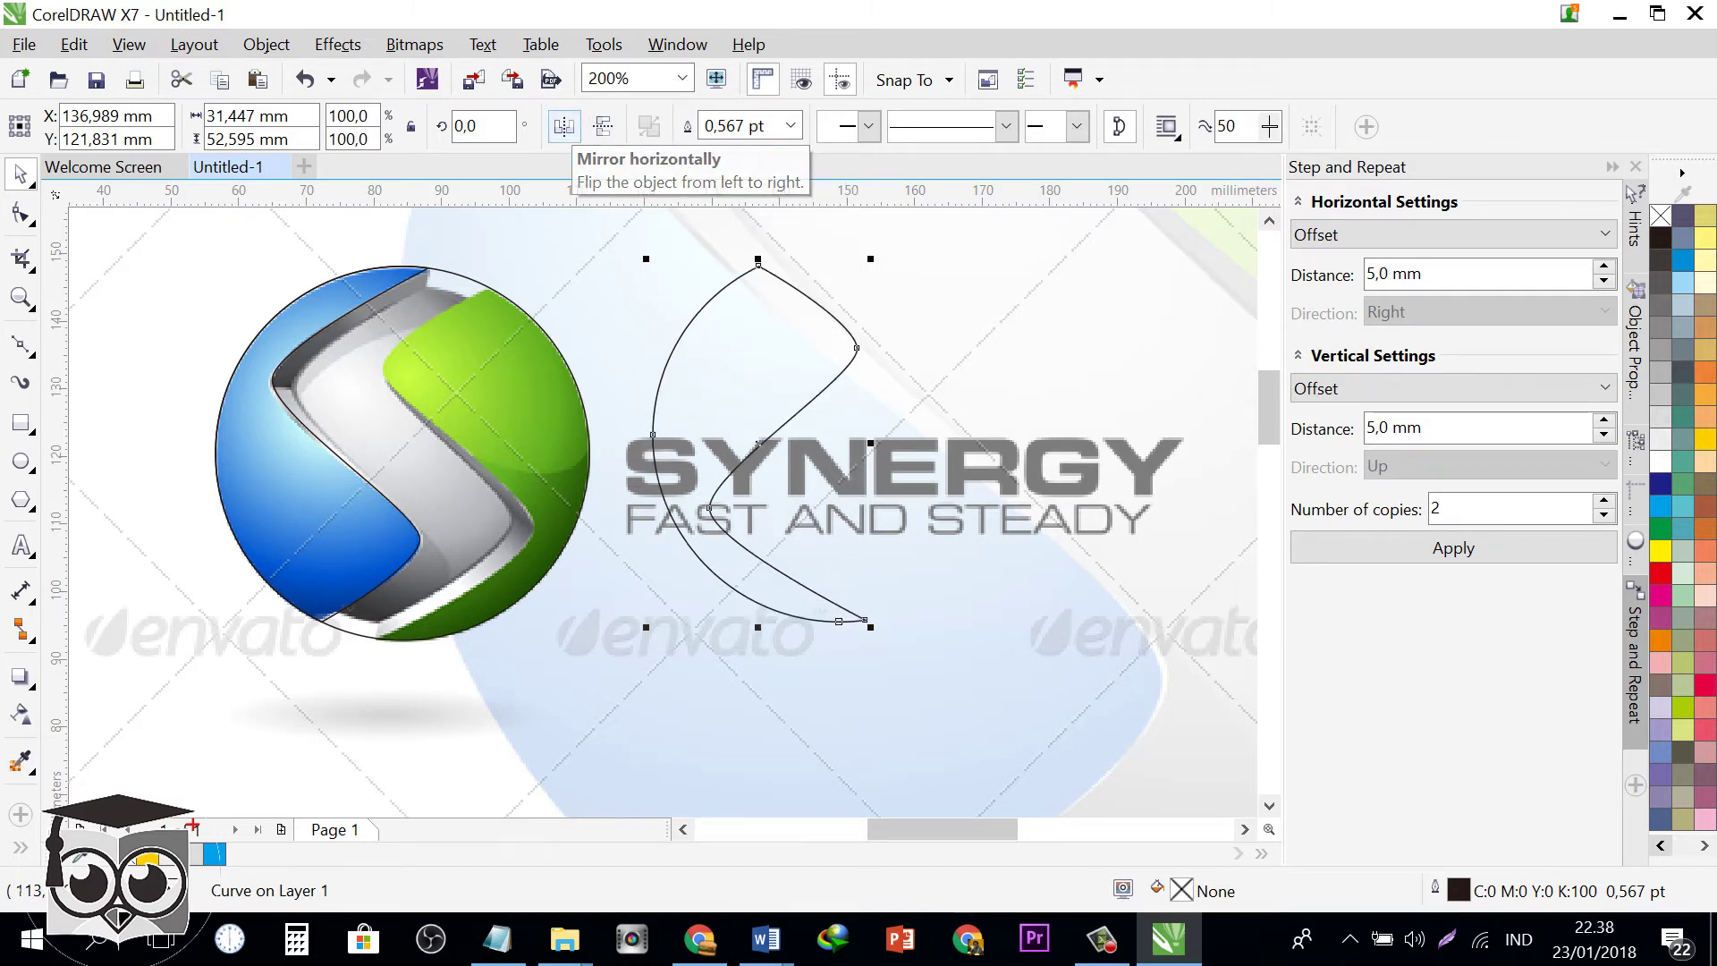
click(564, 126)
- Move the mirrored outline onto the green part of the sphere, leaving it slightly inside the circle's edge
drag(864, 435, 589, 458)
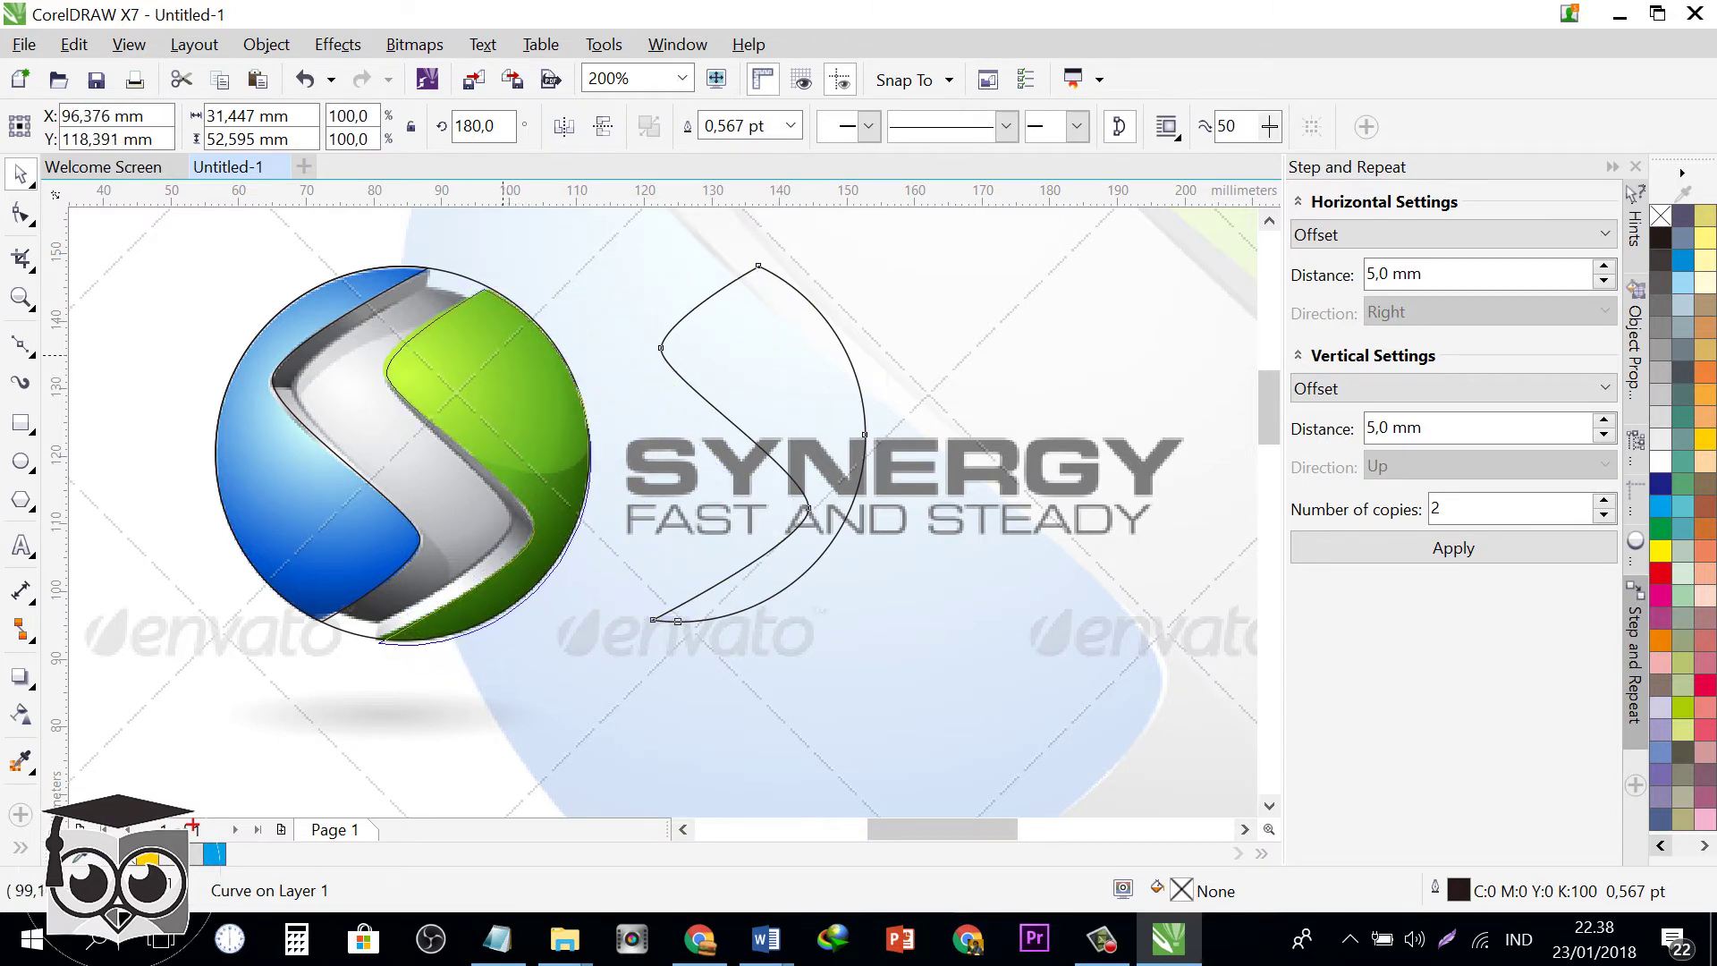
drag(505, 349, 505, 349)
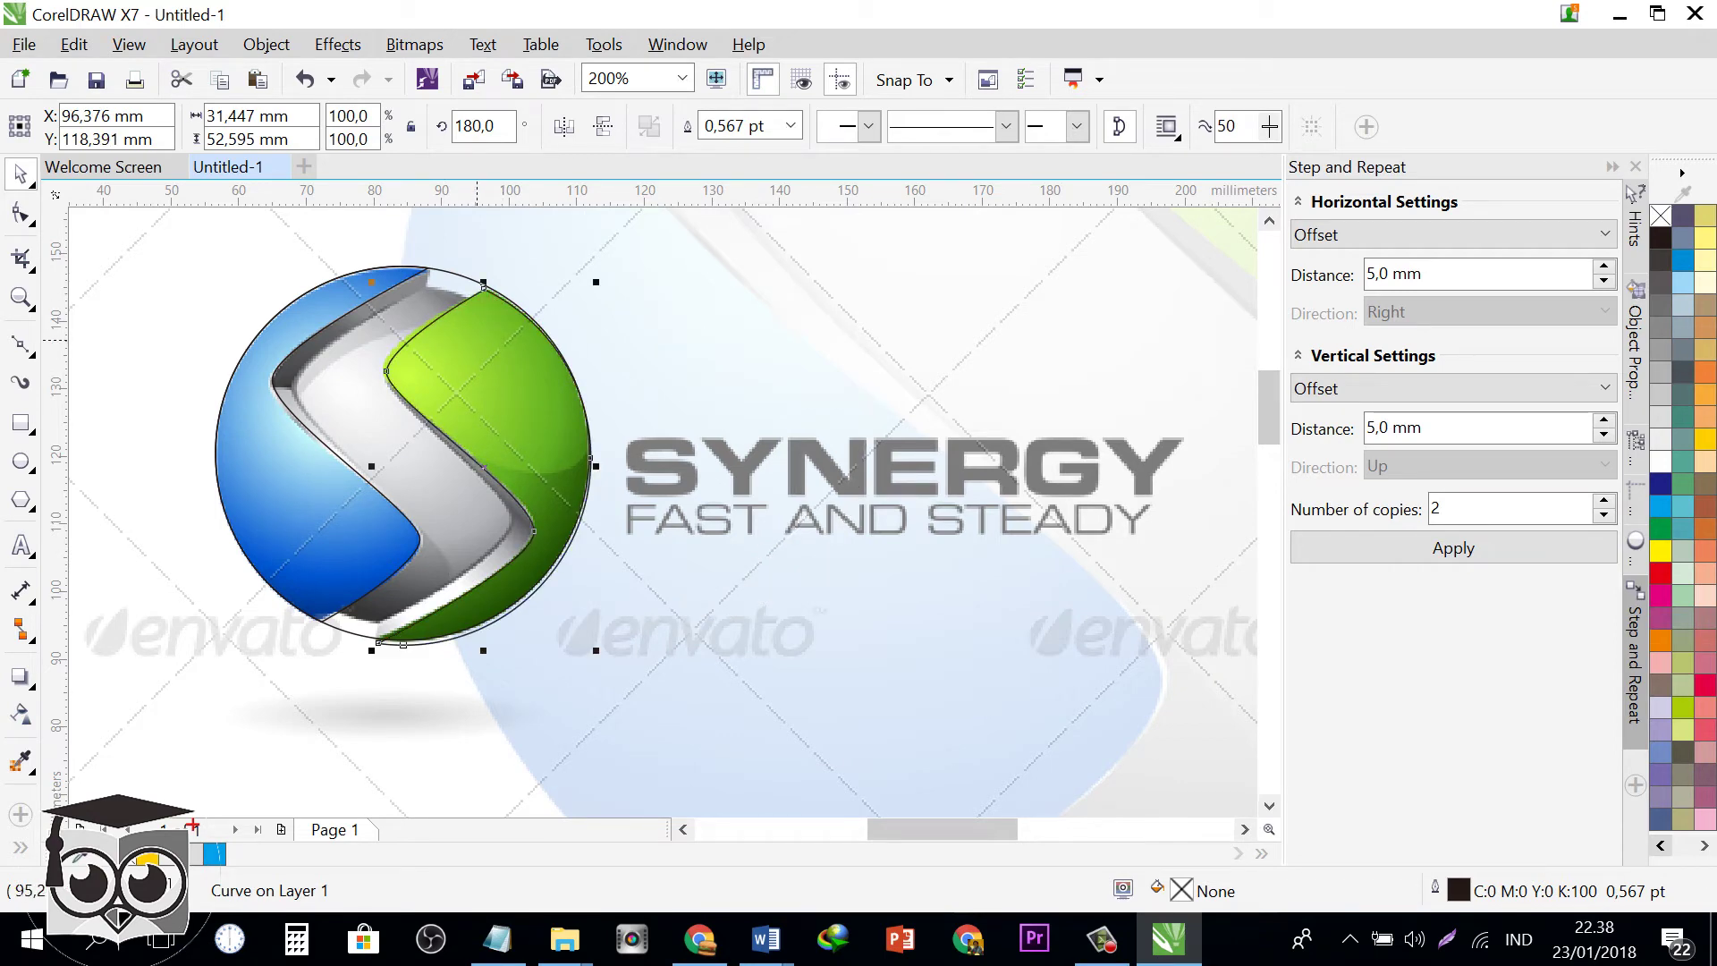
scroll(529, 519, up, 2)
drag(559, 444, 501, 444)
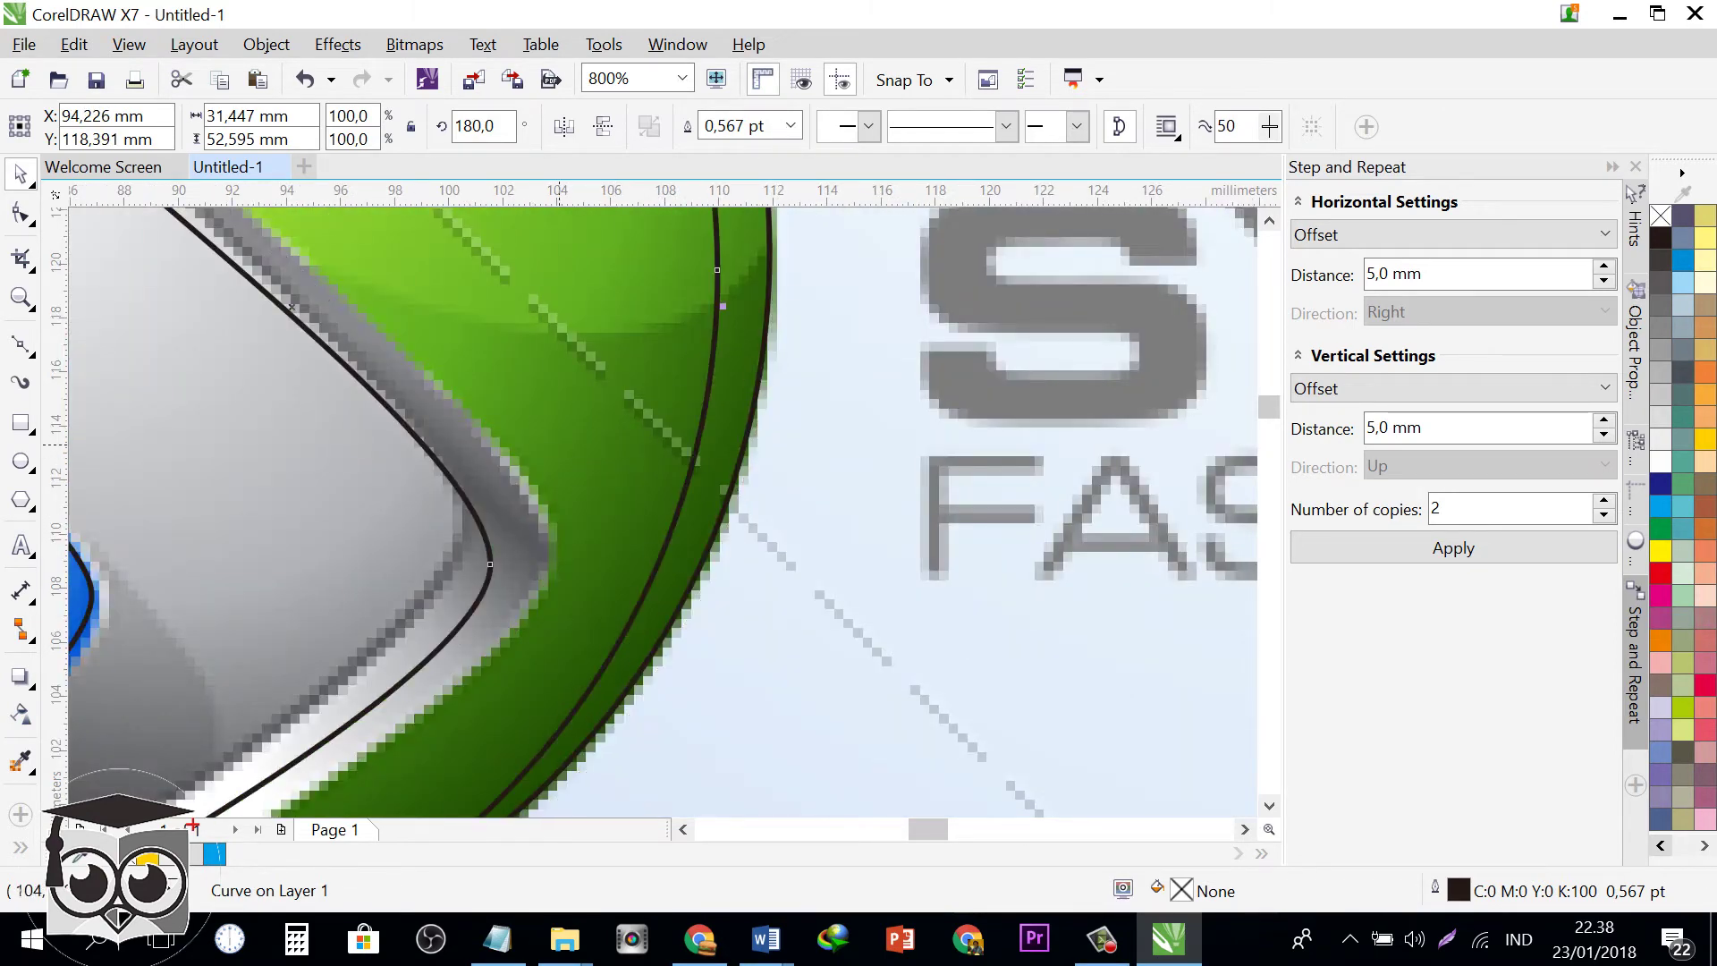
- Align the right edge of the mirrored outline with the right edge of the circle
shift+click(753, 442)
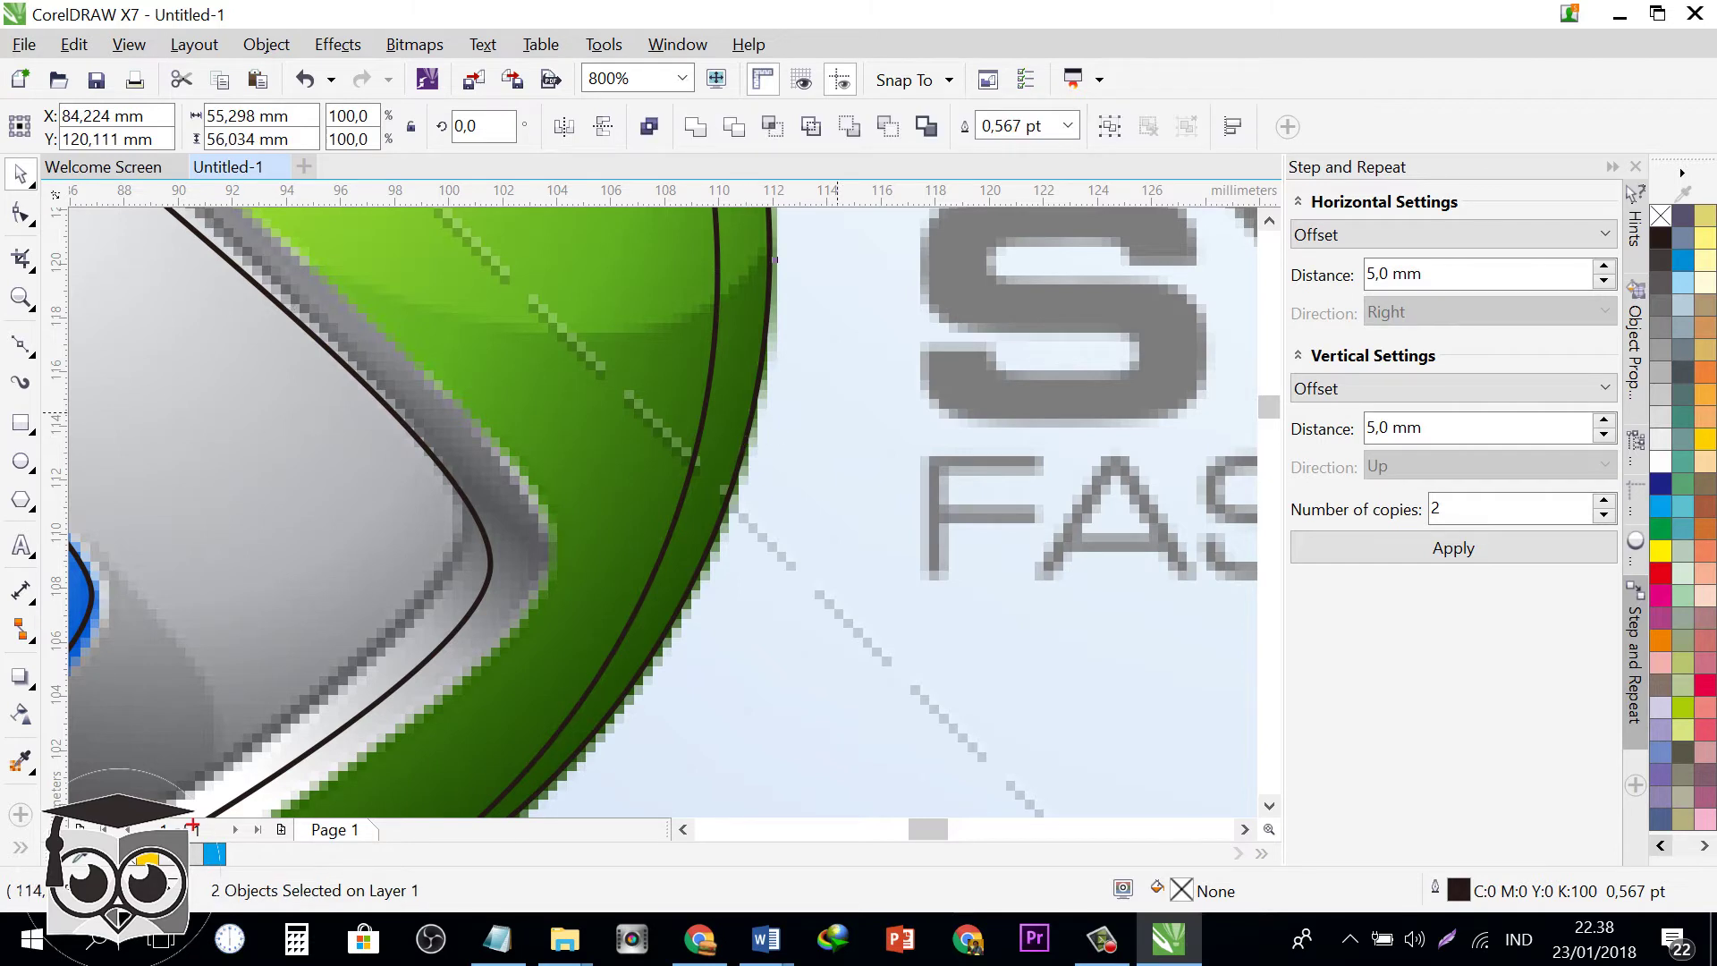
key(l)
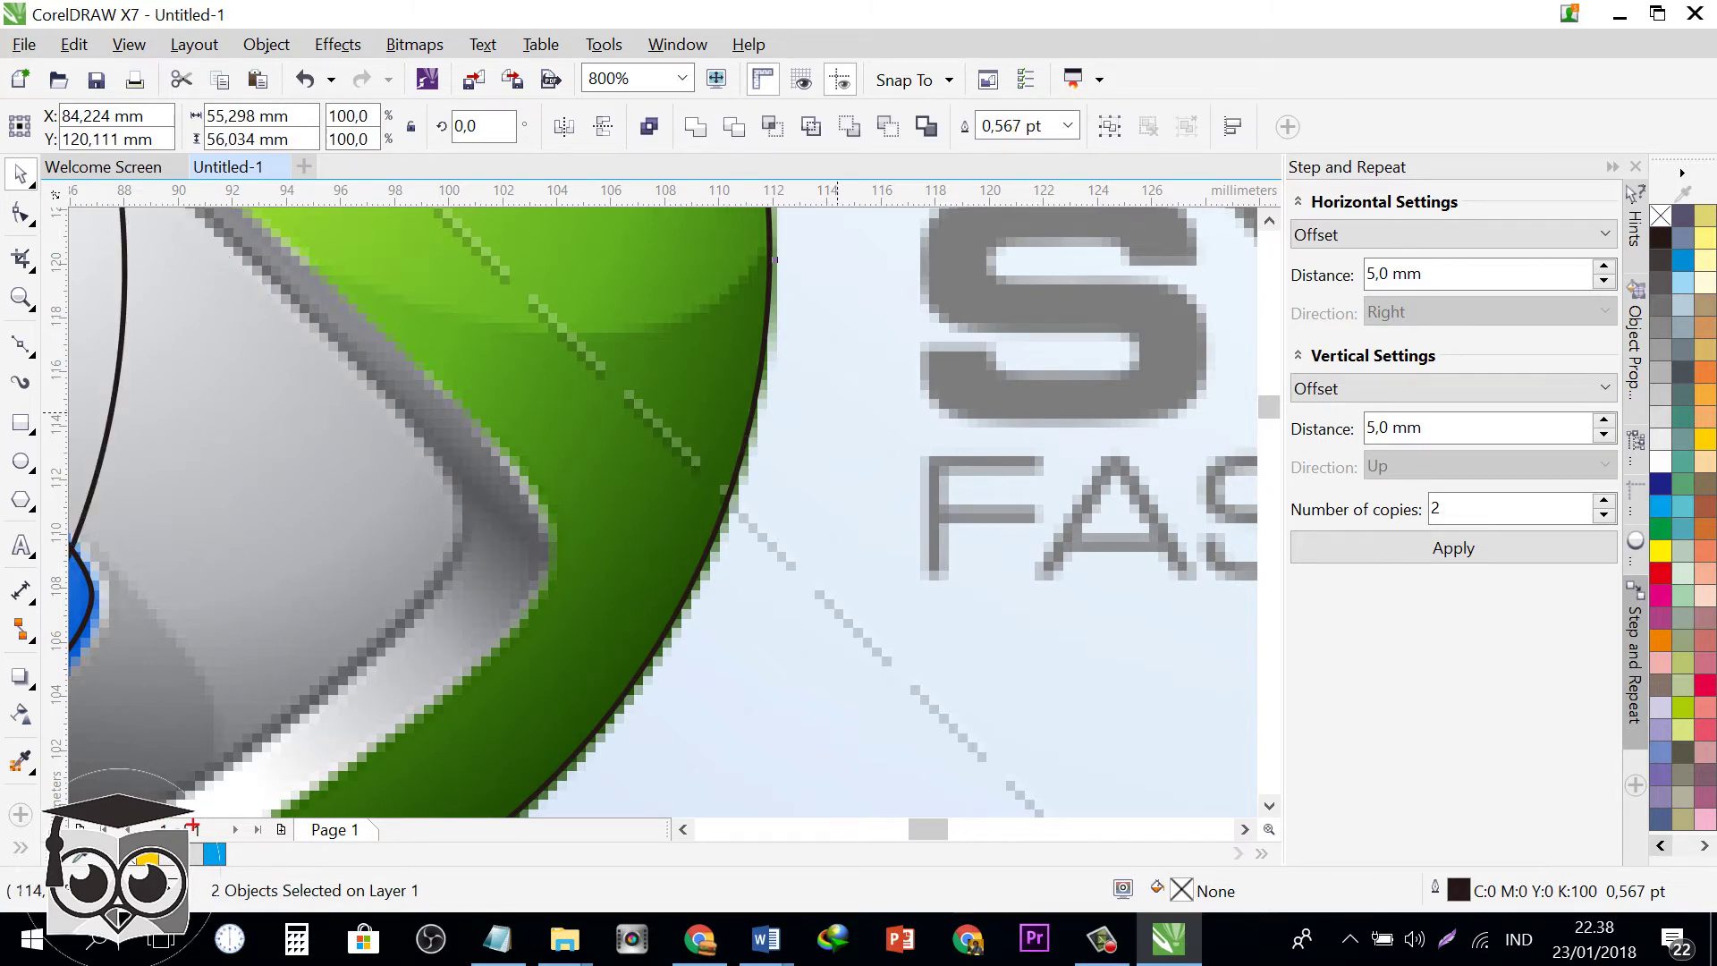
key(r)
- Nudge the mirrored outline up by about 0.6 mm so its upper tip meets the circle's edge
scroll(821, 436, down, 2)
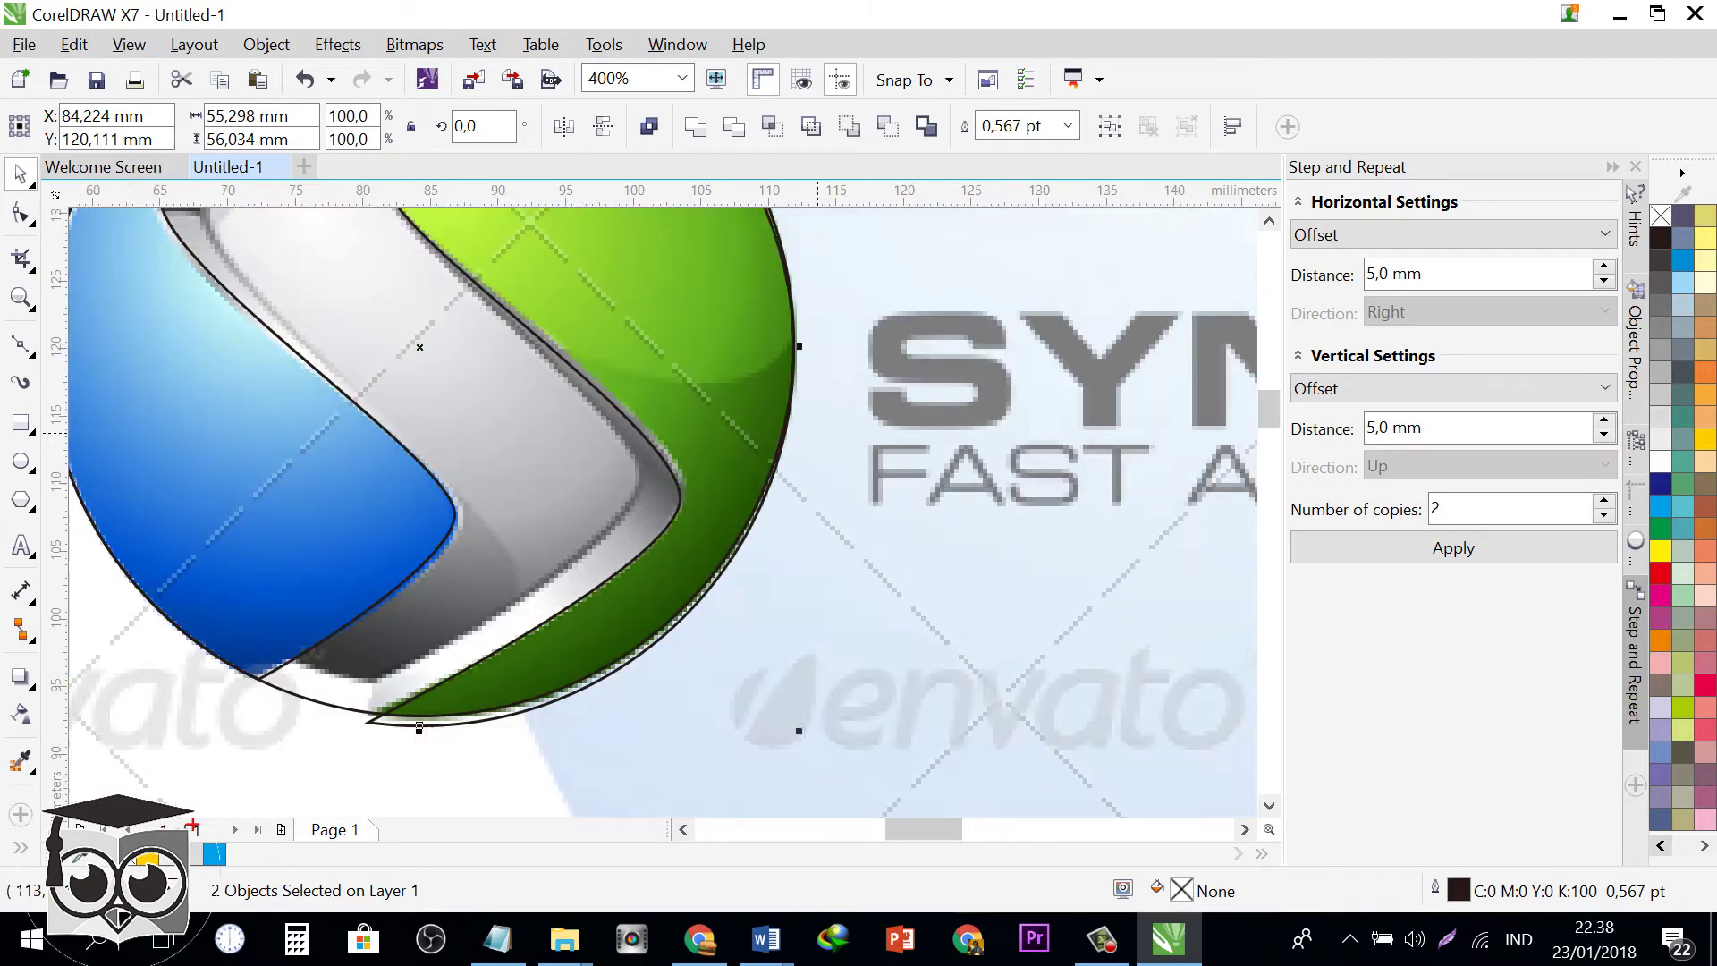
scroll(752, 354, up, 1)
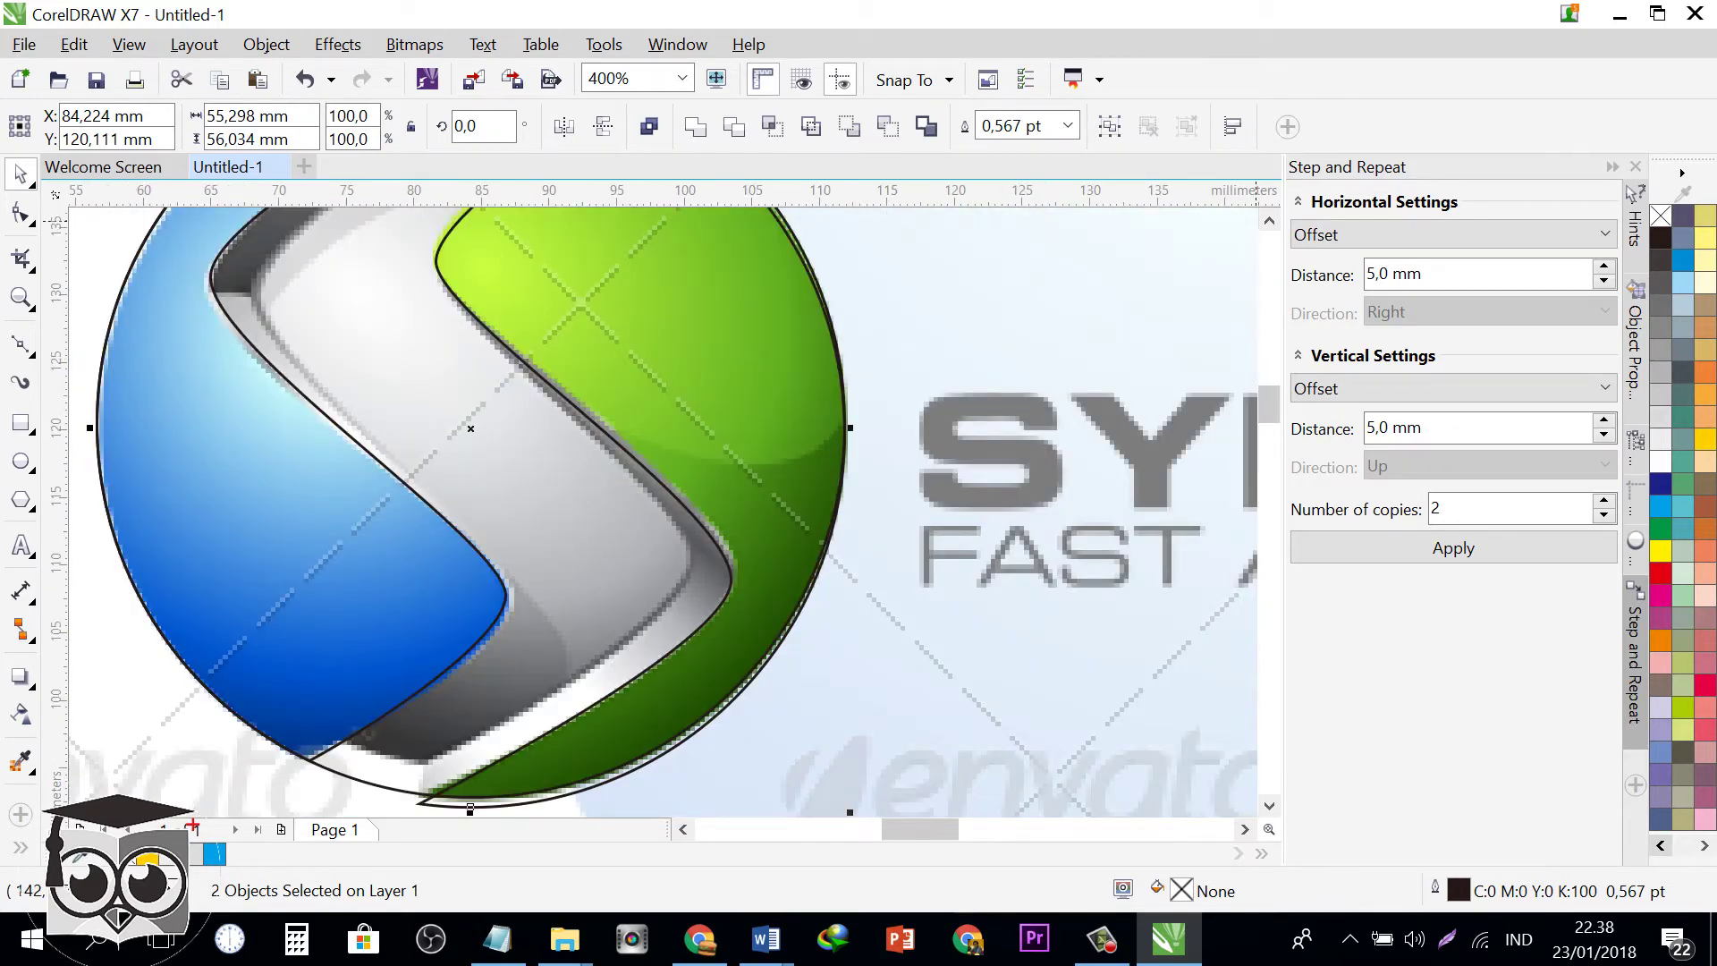
scroll(666, 512, up, 3)
click(788, 323)
click(686, 377)
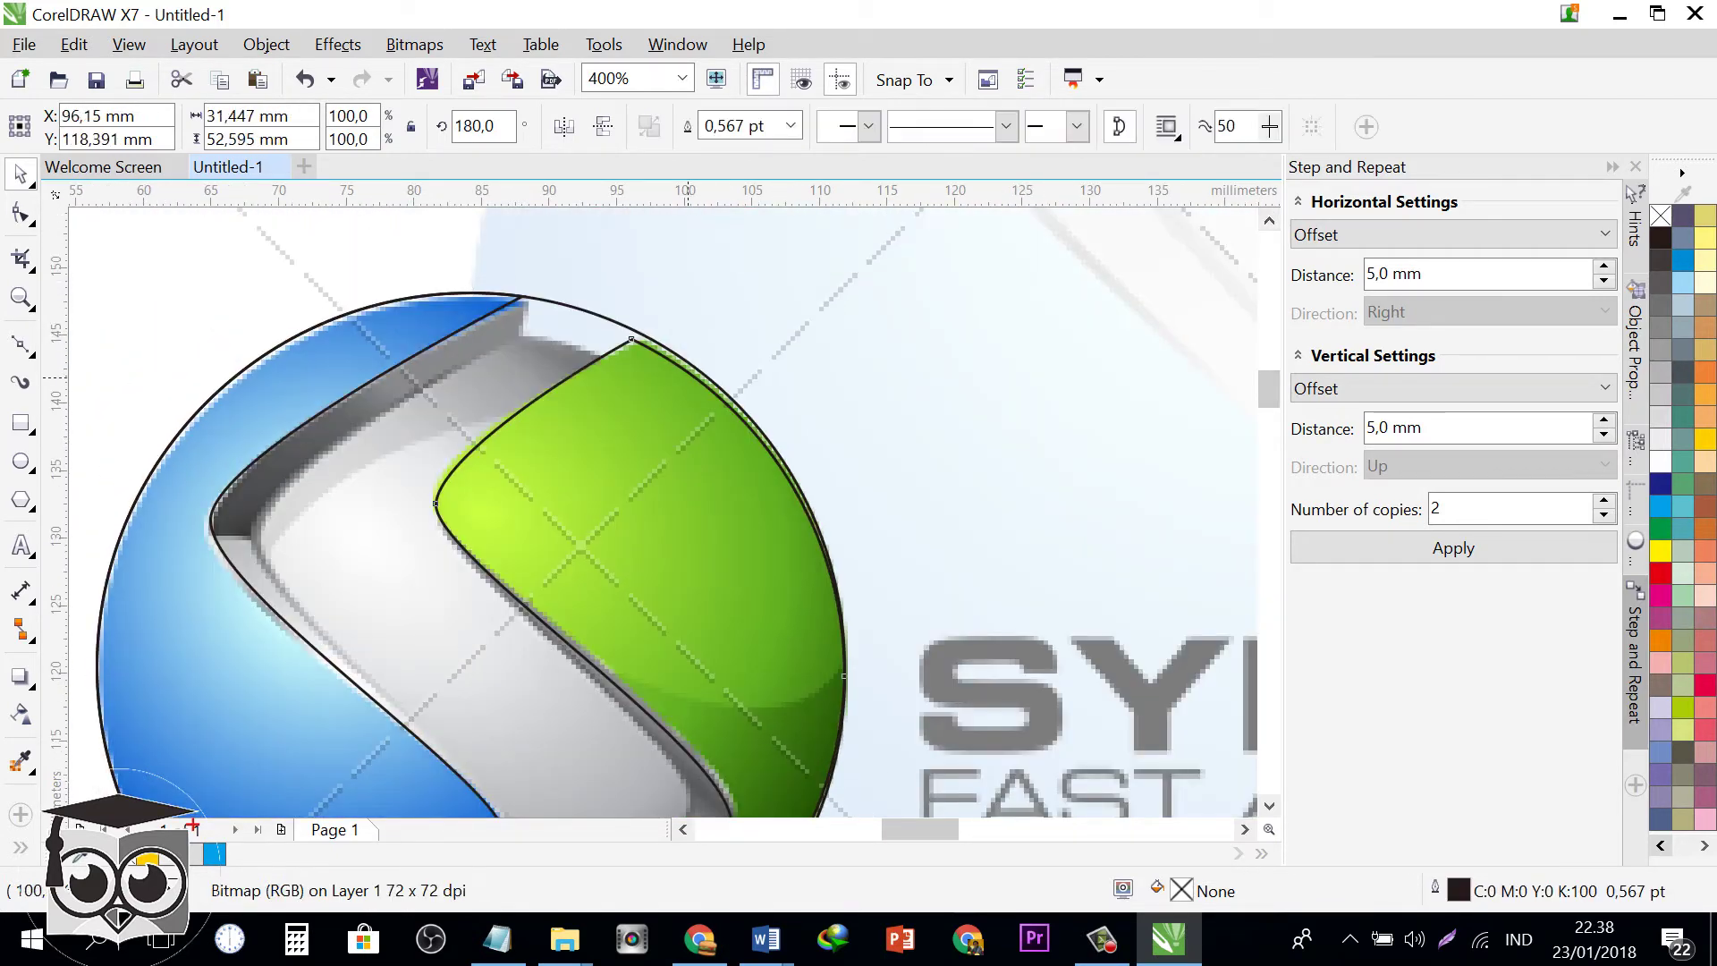
key(Up)
key(Up)
key(Up)
key(Up)
key(Up)
key(Up)
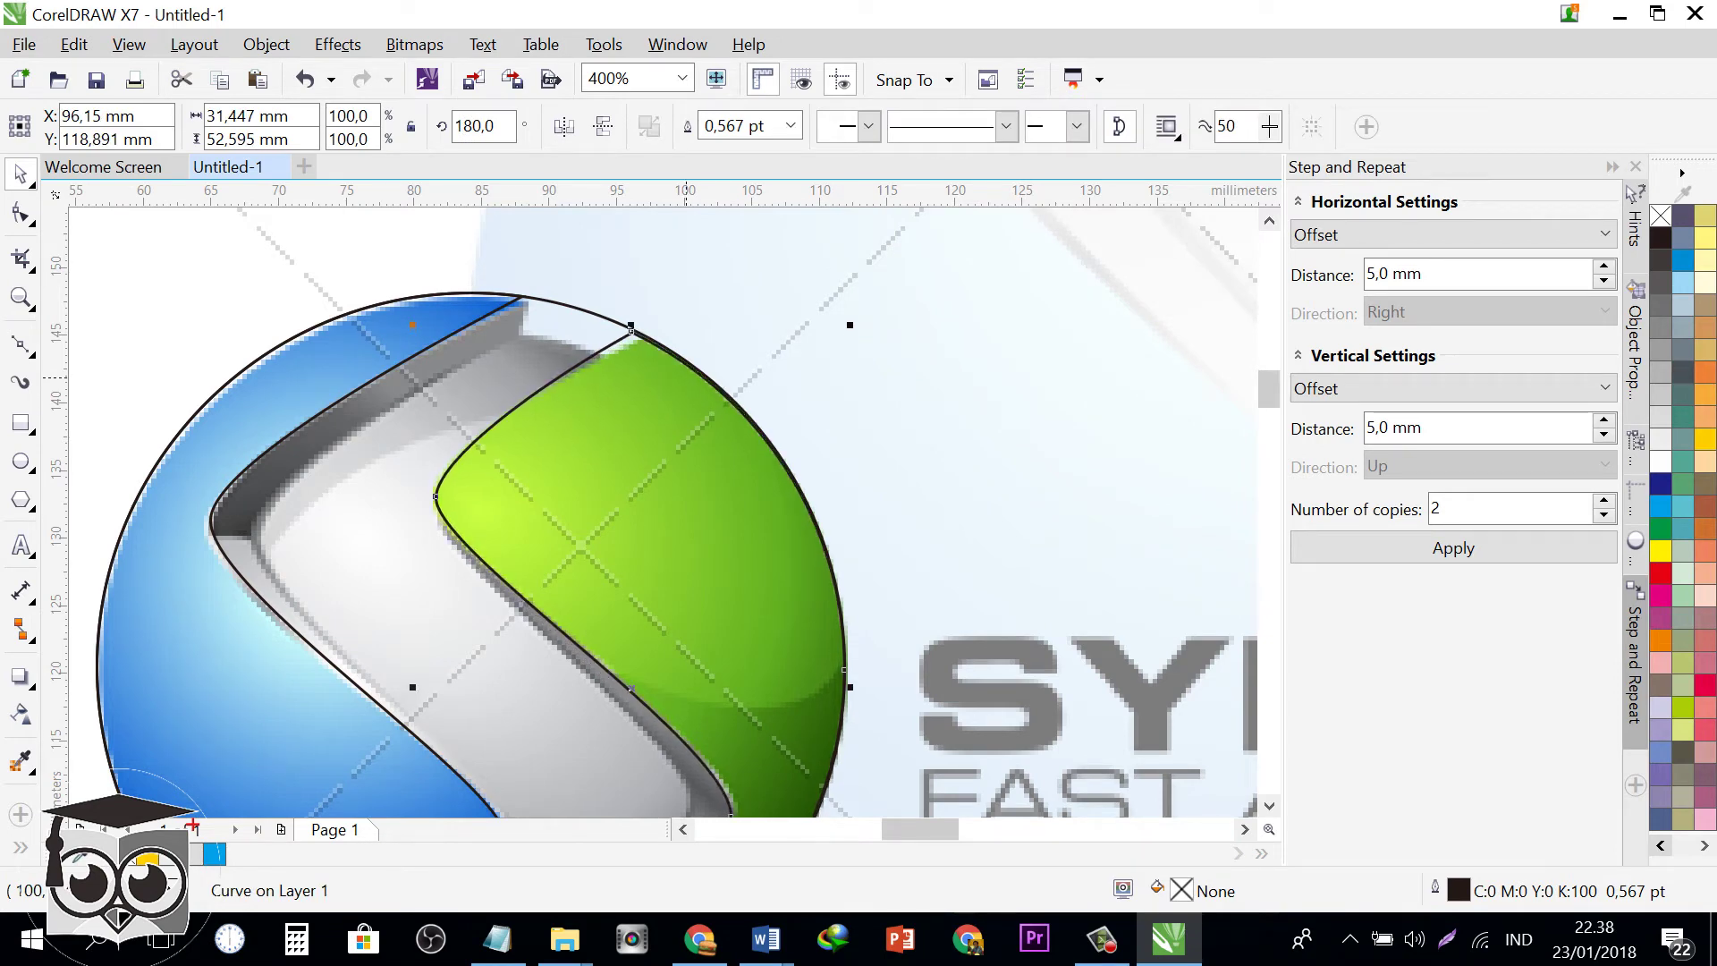
scroll(685, 381, down, 1)
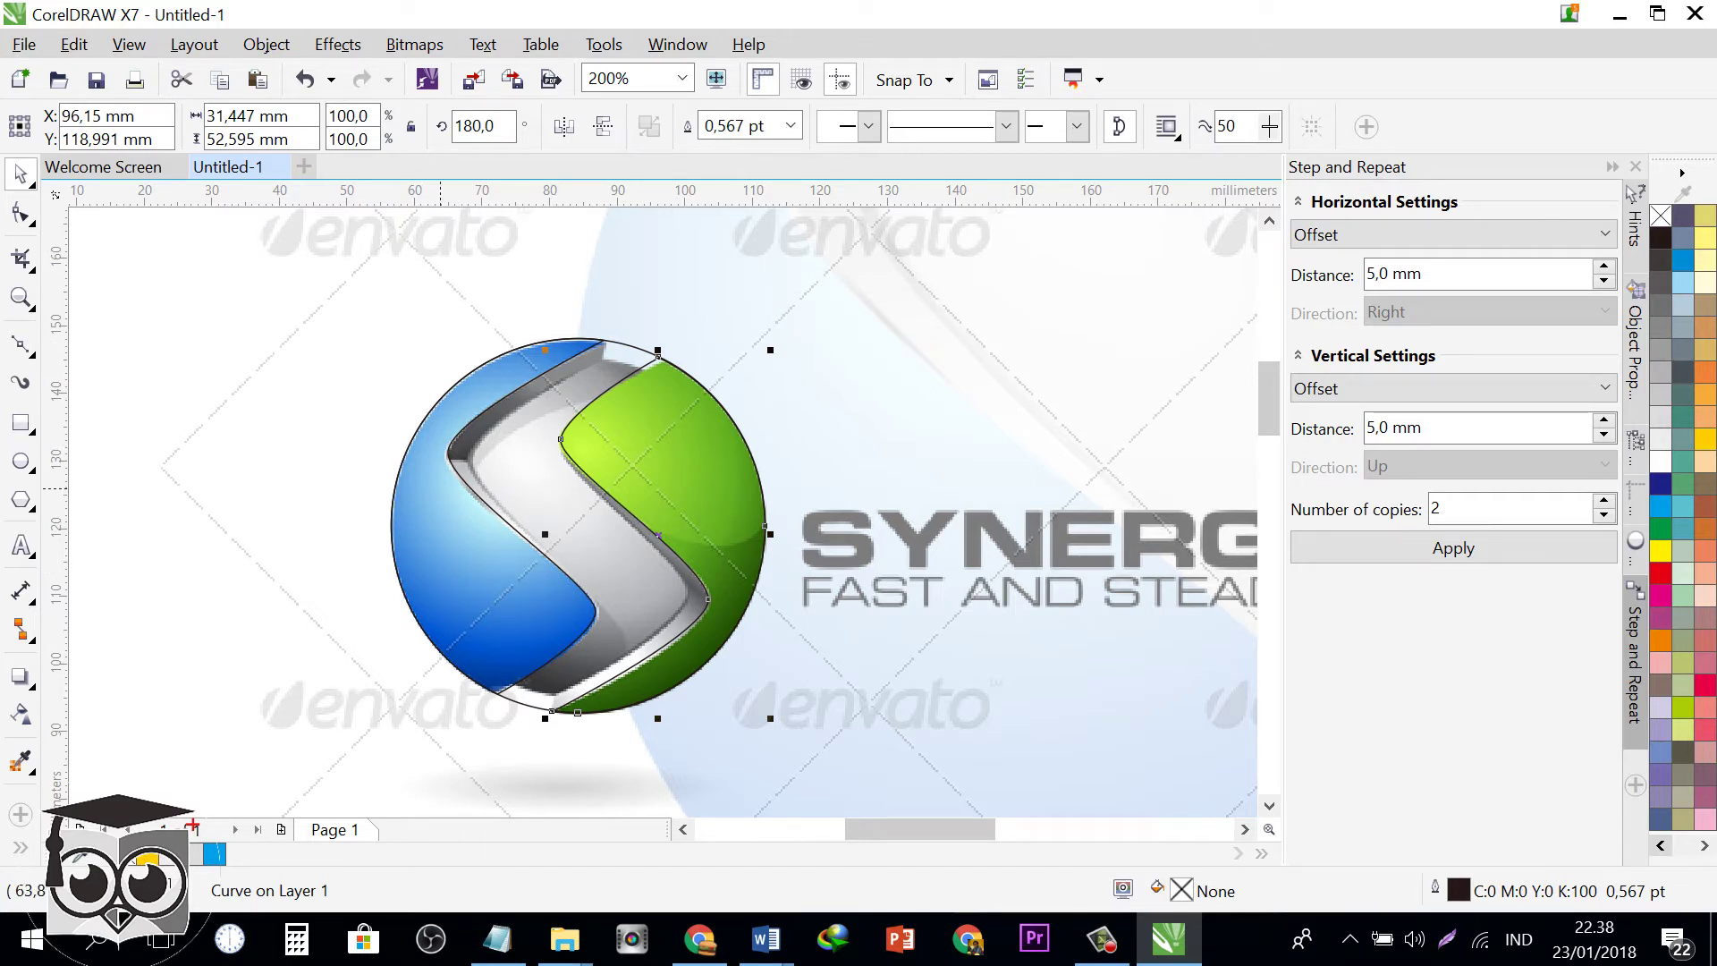
- Give the blue-side piece a cyan-to-white elliptical fountain fill centred at X -16 %, Y 16 %, and remove its outline
click(447, 537)
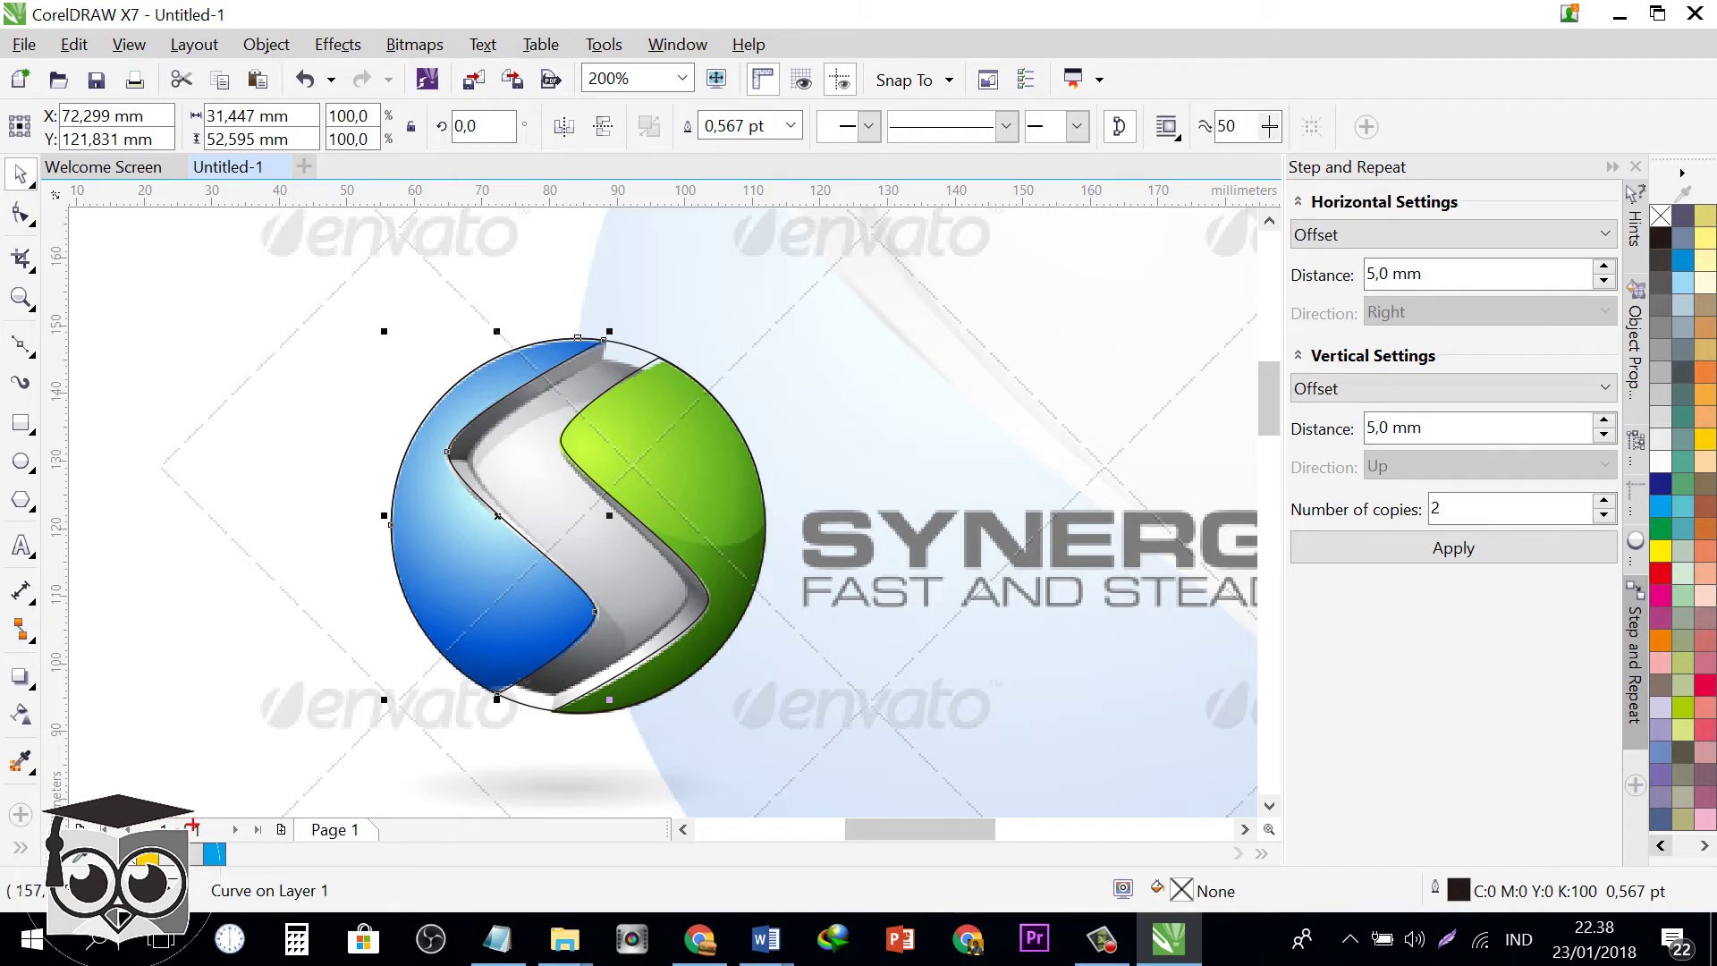
key(F11)
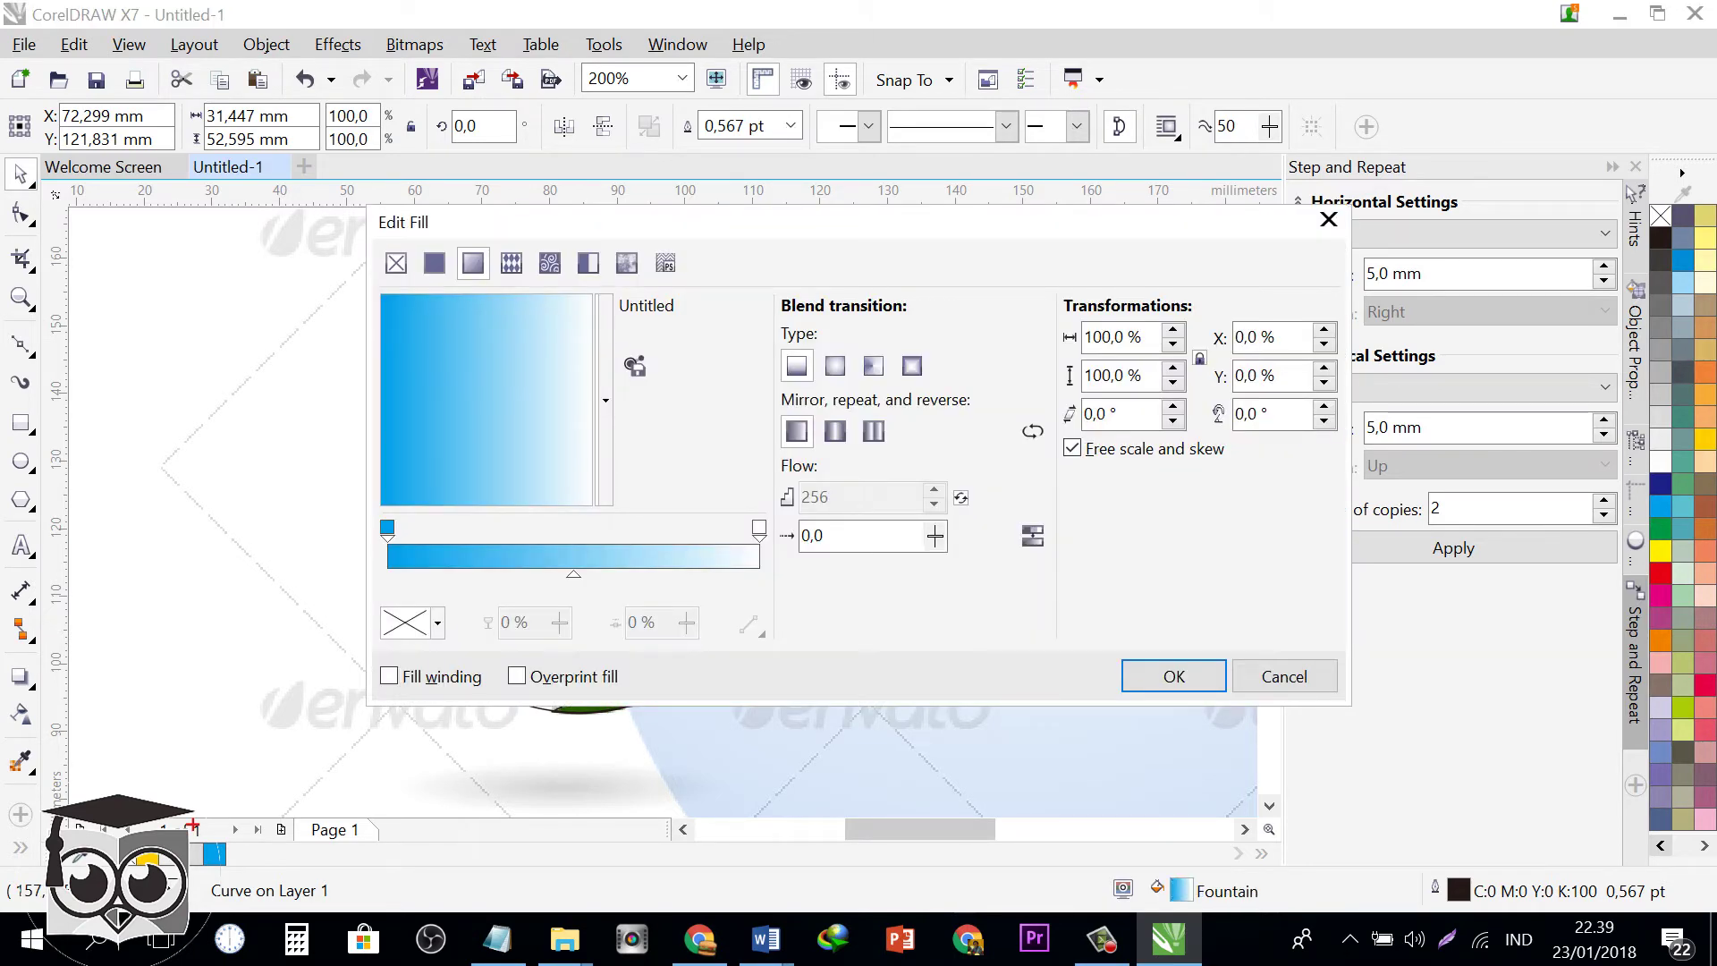
drag(894, 222, 1304, 249)
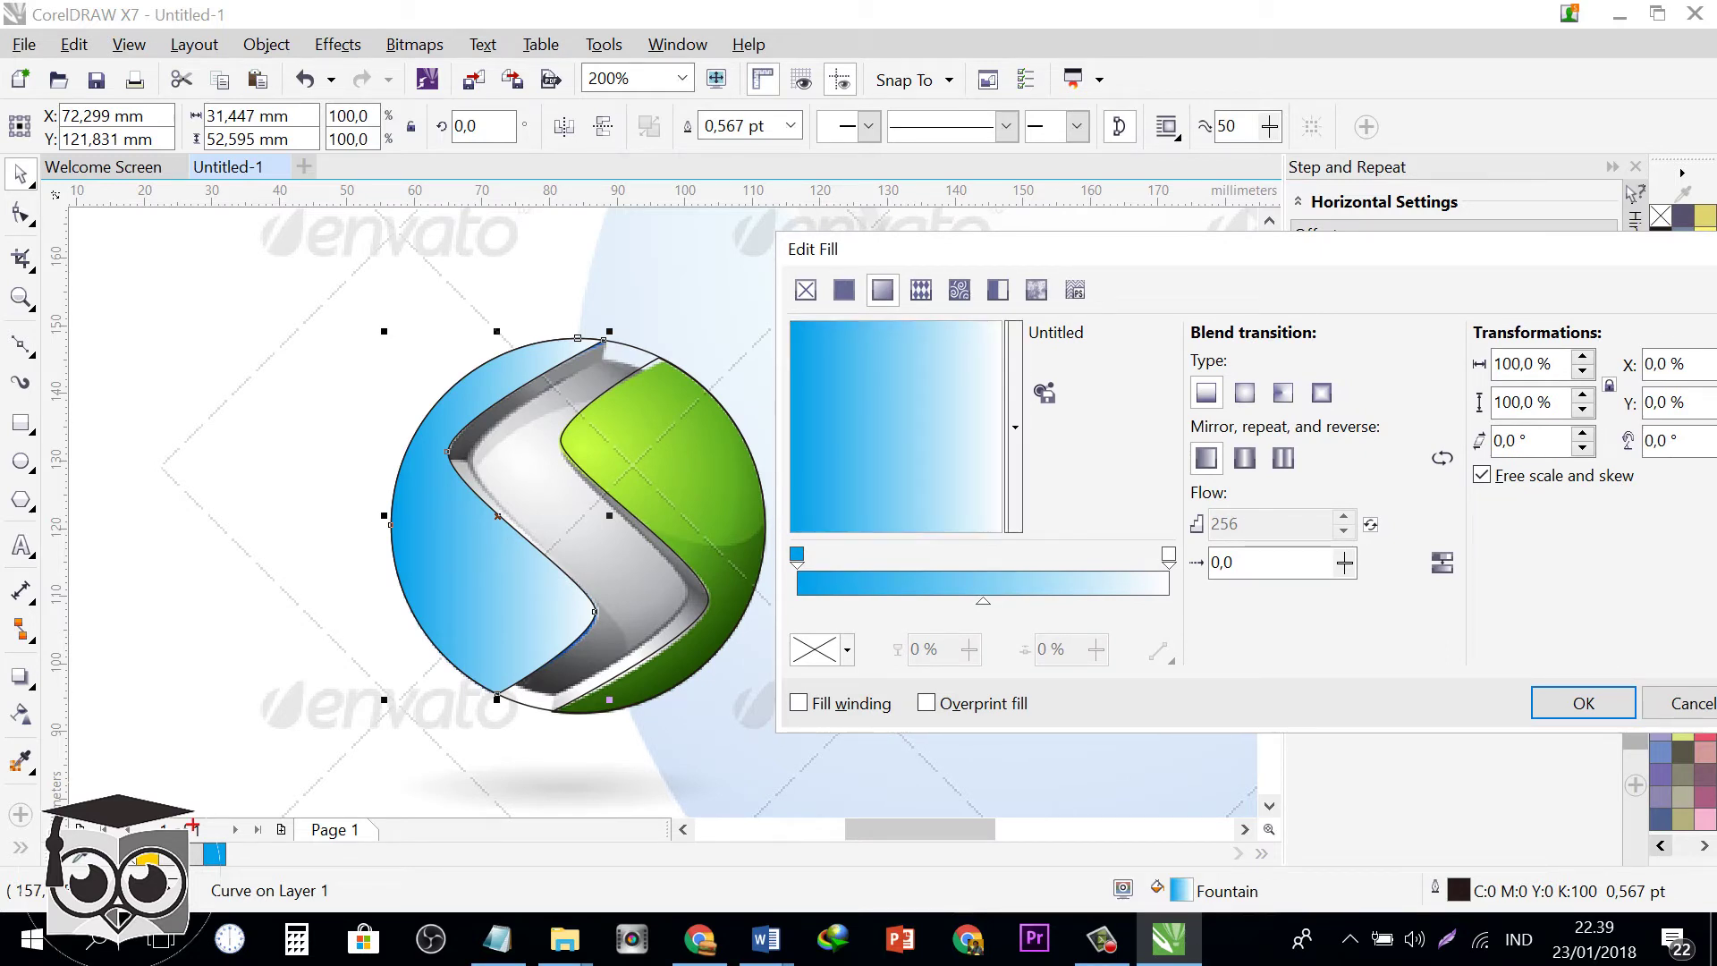
click(1245, 393)
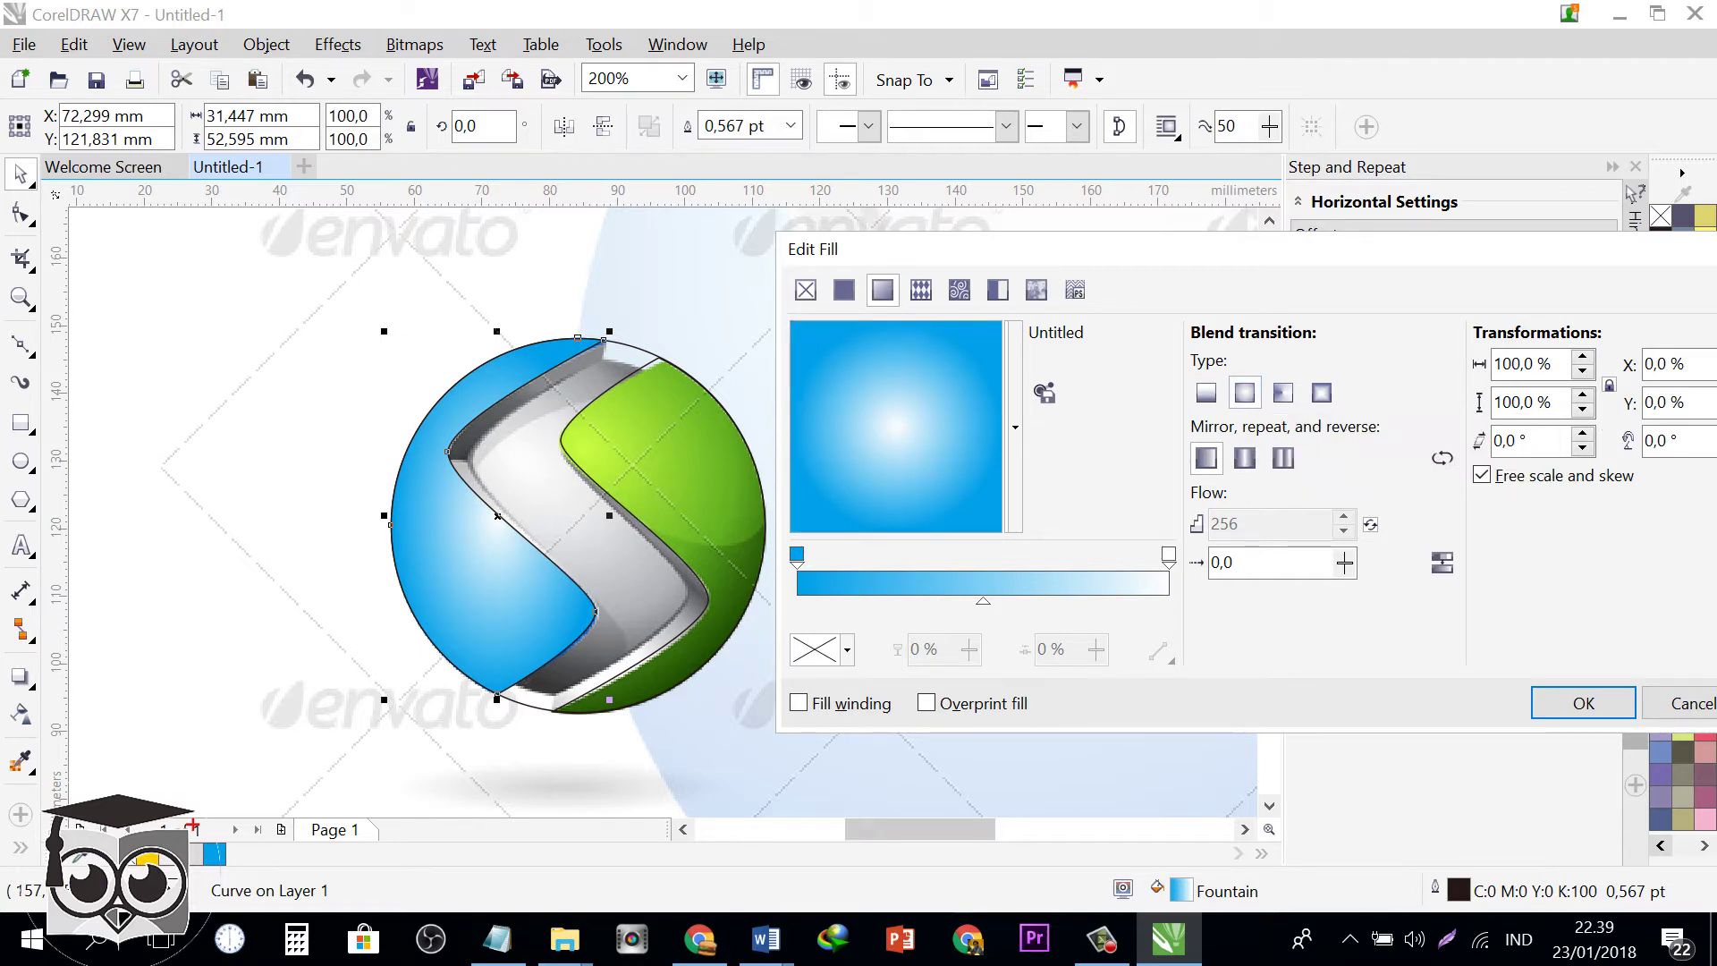
mouse_move(886, 420)
mouse_down()
mouse_move(866, 387)
mouse_move(854, 479)
mouse_move(863, 386)
mouse_move(856, 409)
mouse_up()
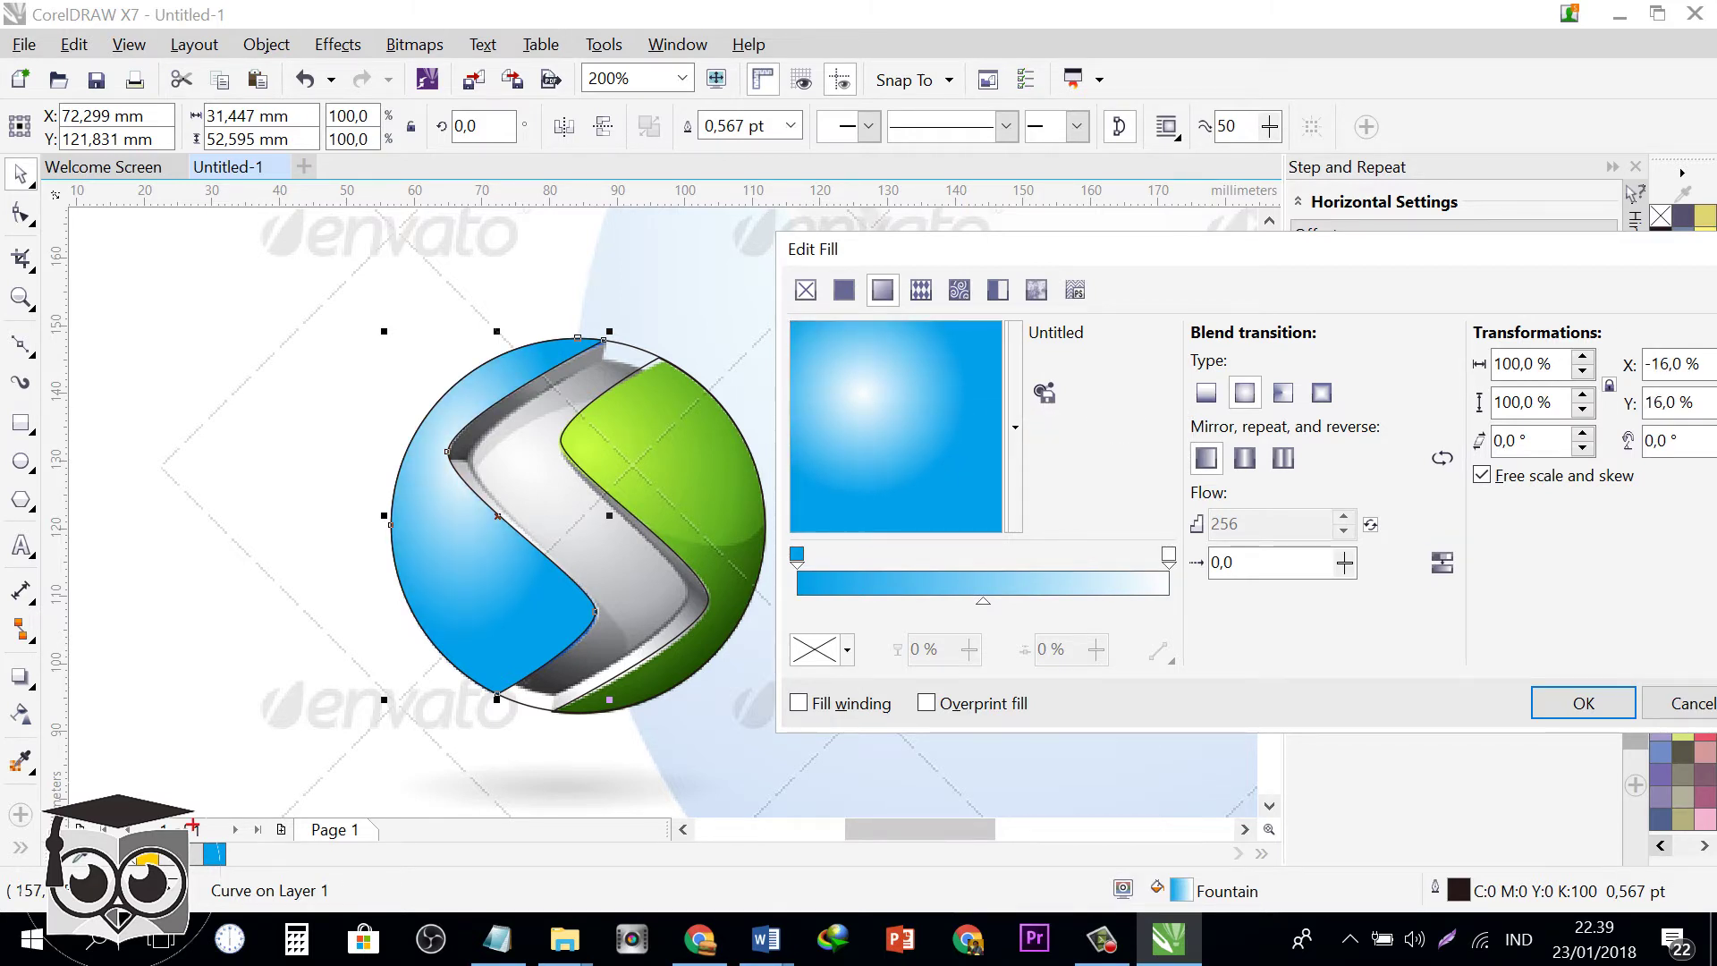
click(1584, 703)
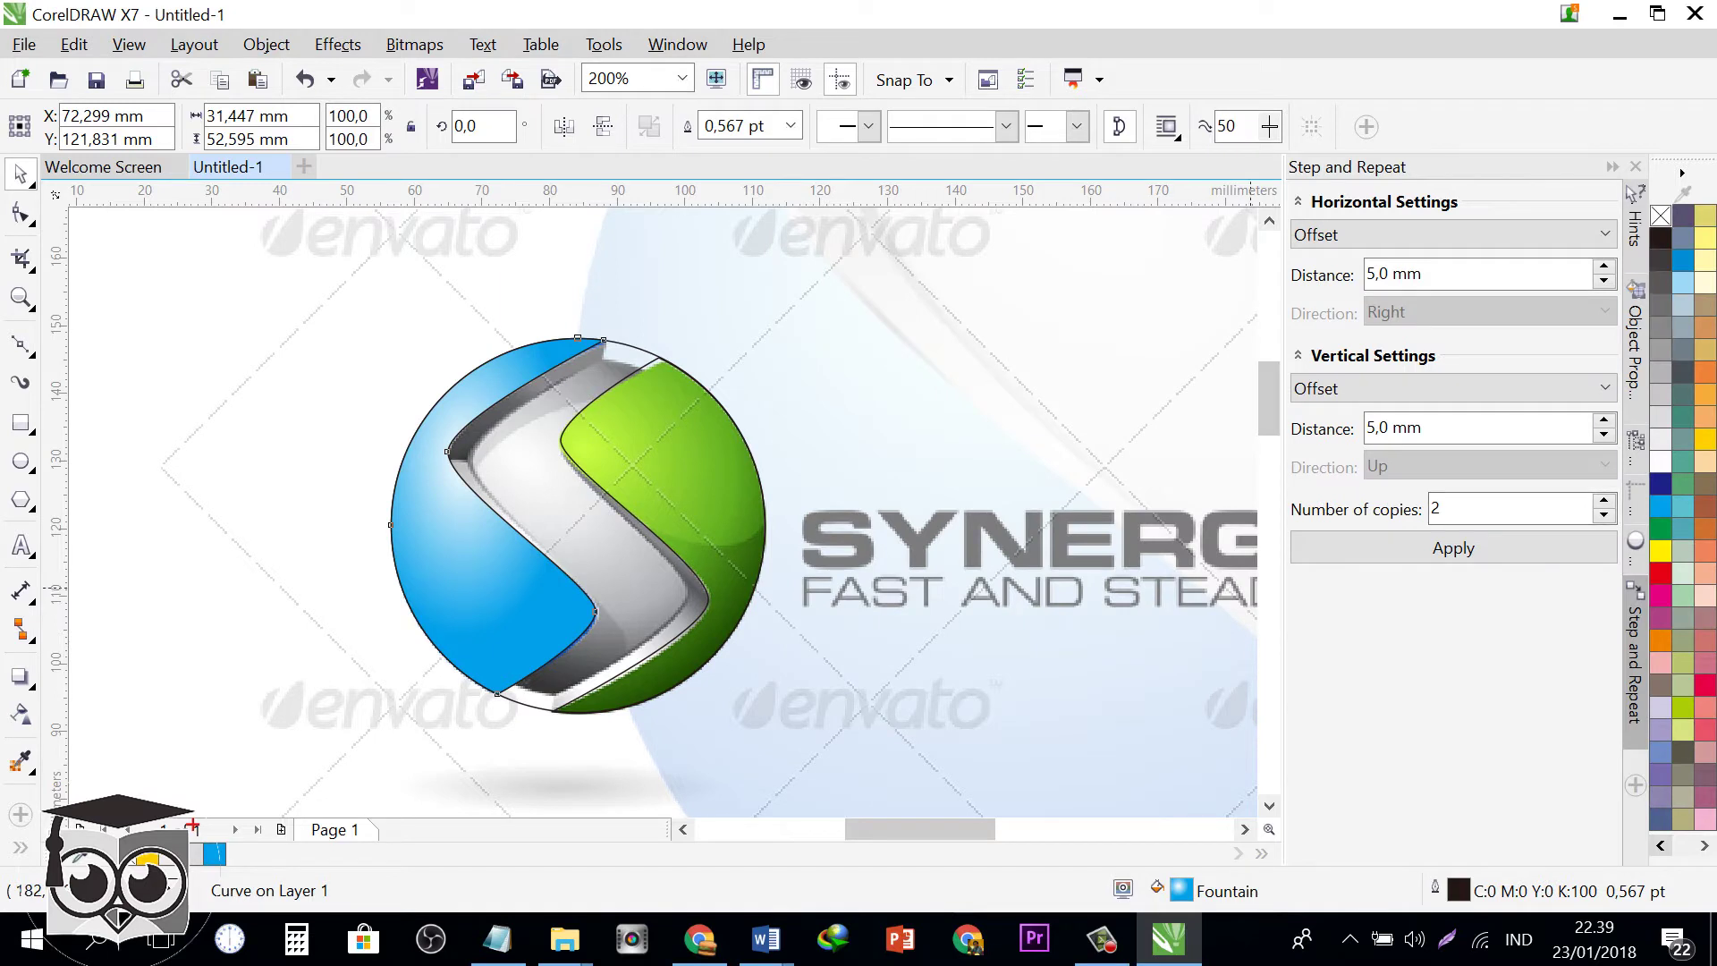
right_click(1661, 216)
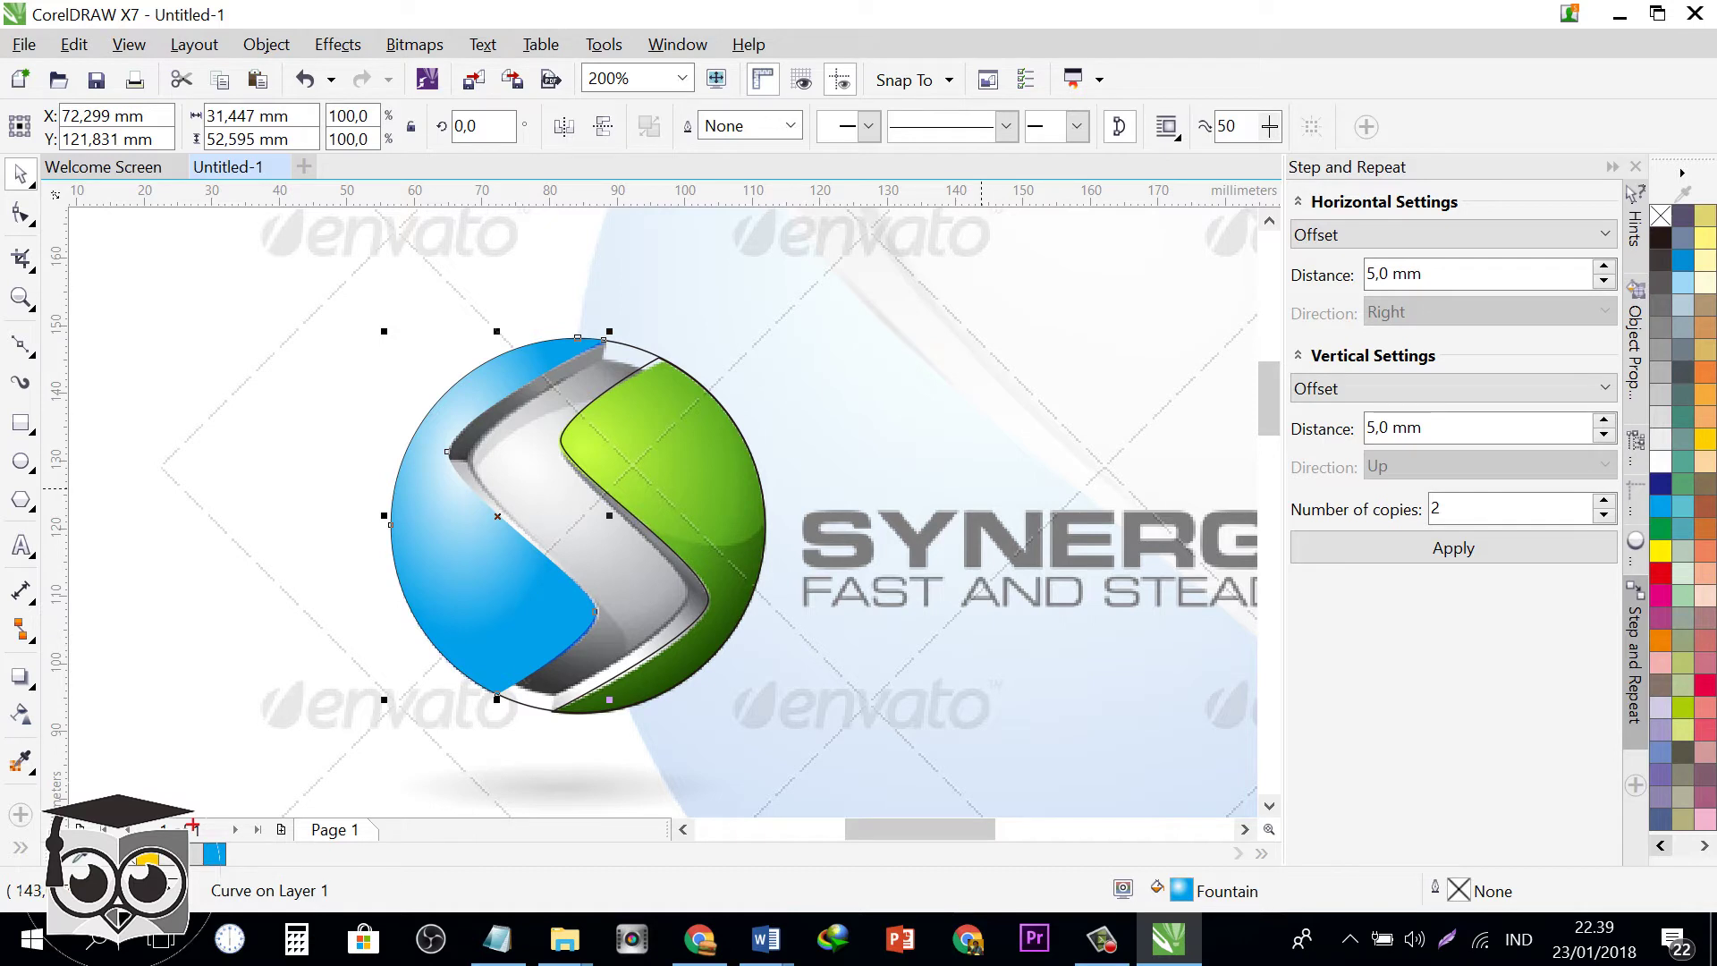
- Apply a linear fountain fill to the mirrored piece over the green part of the sphere
click(726, 490)
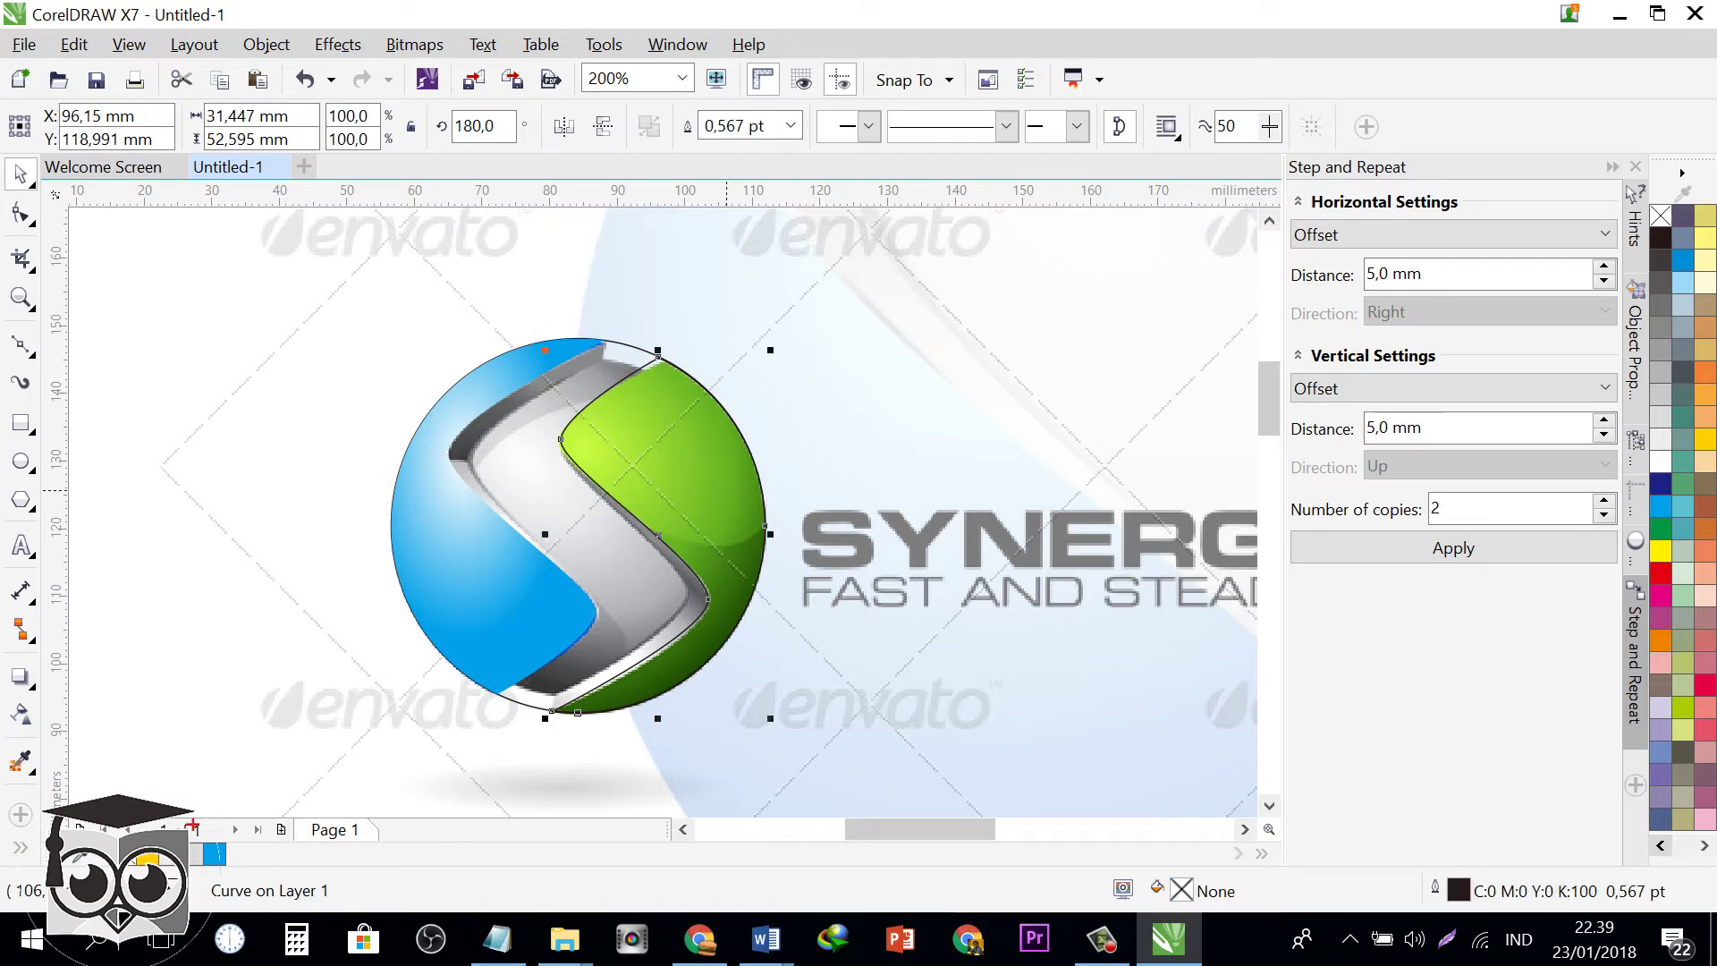
key(F11)
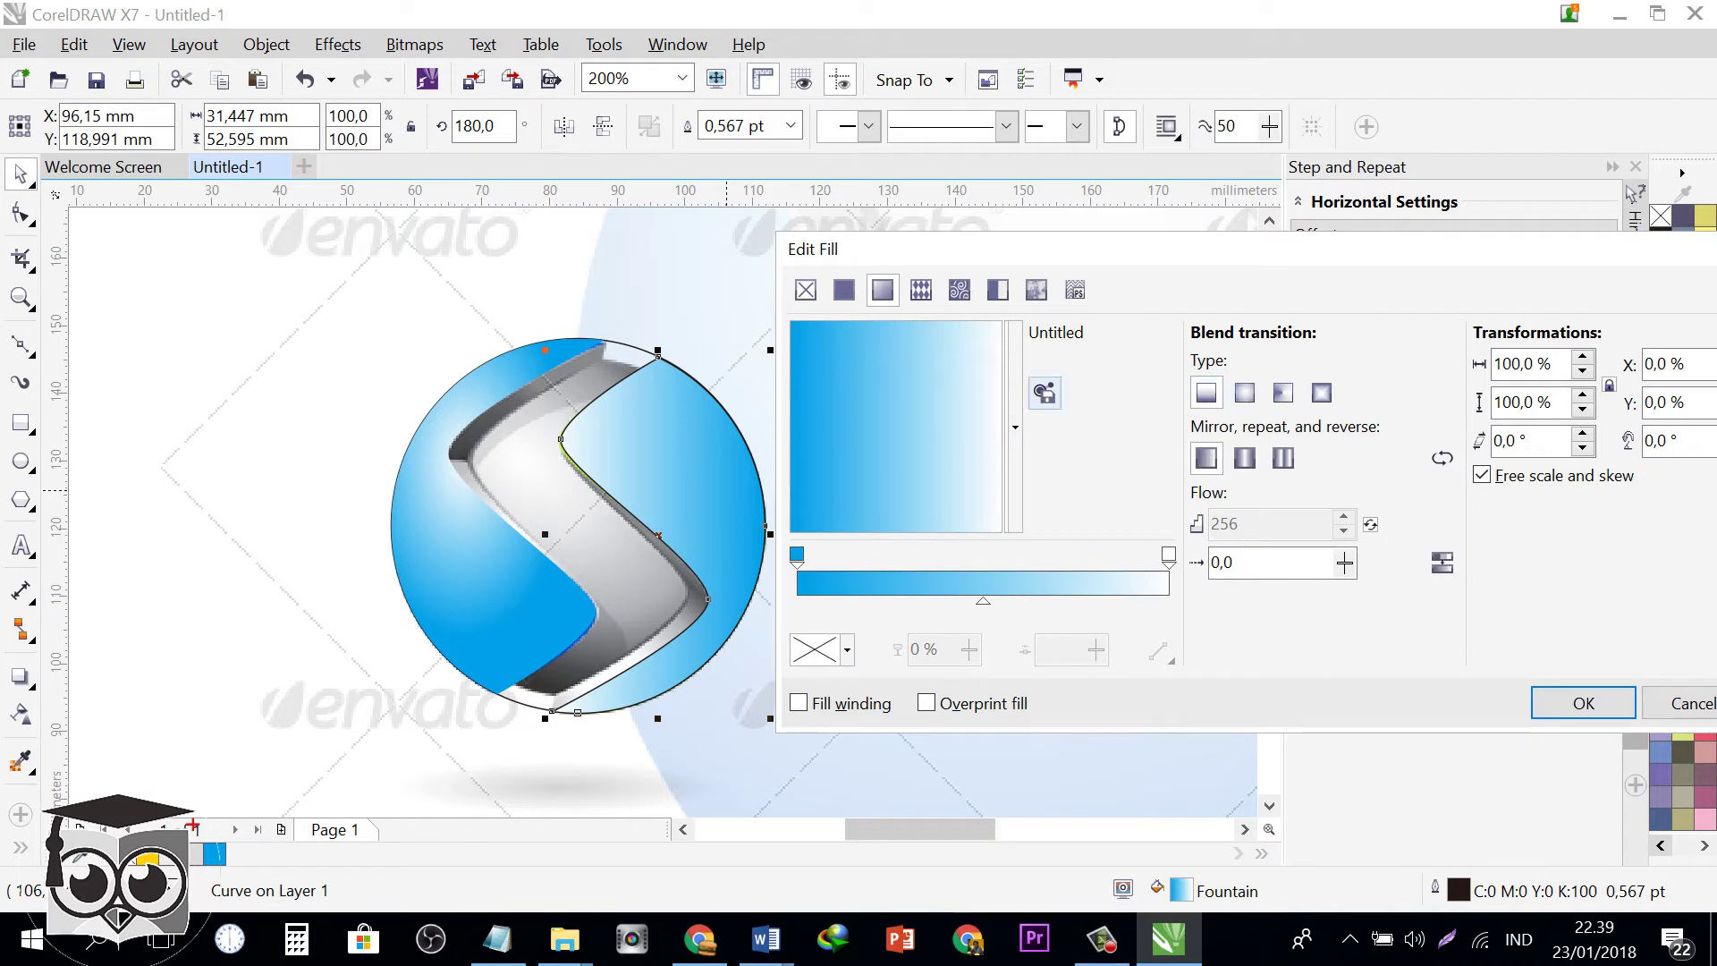
click(796, 556)
double_click(798, 557)
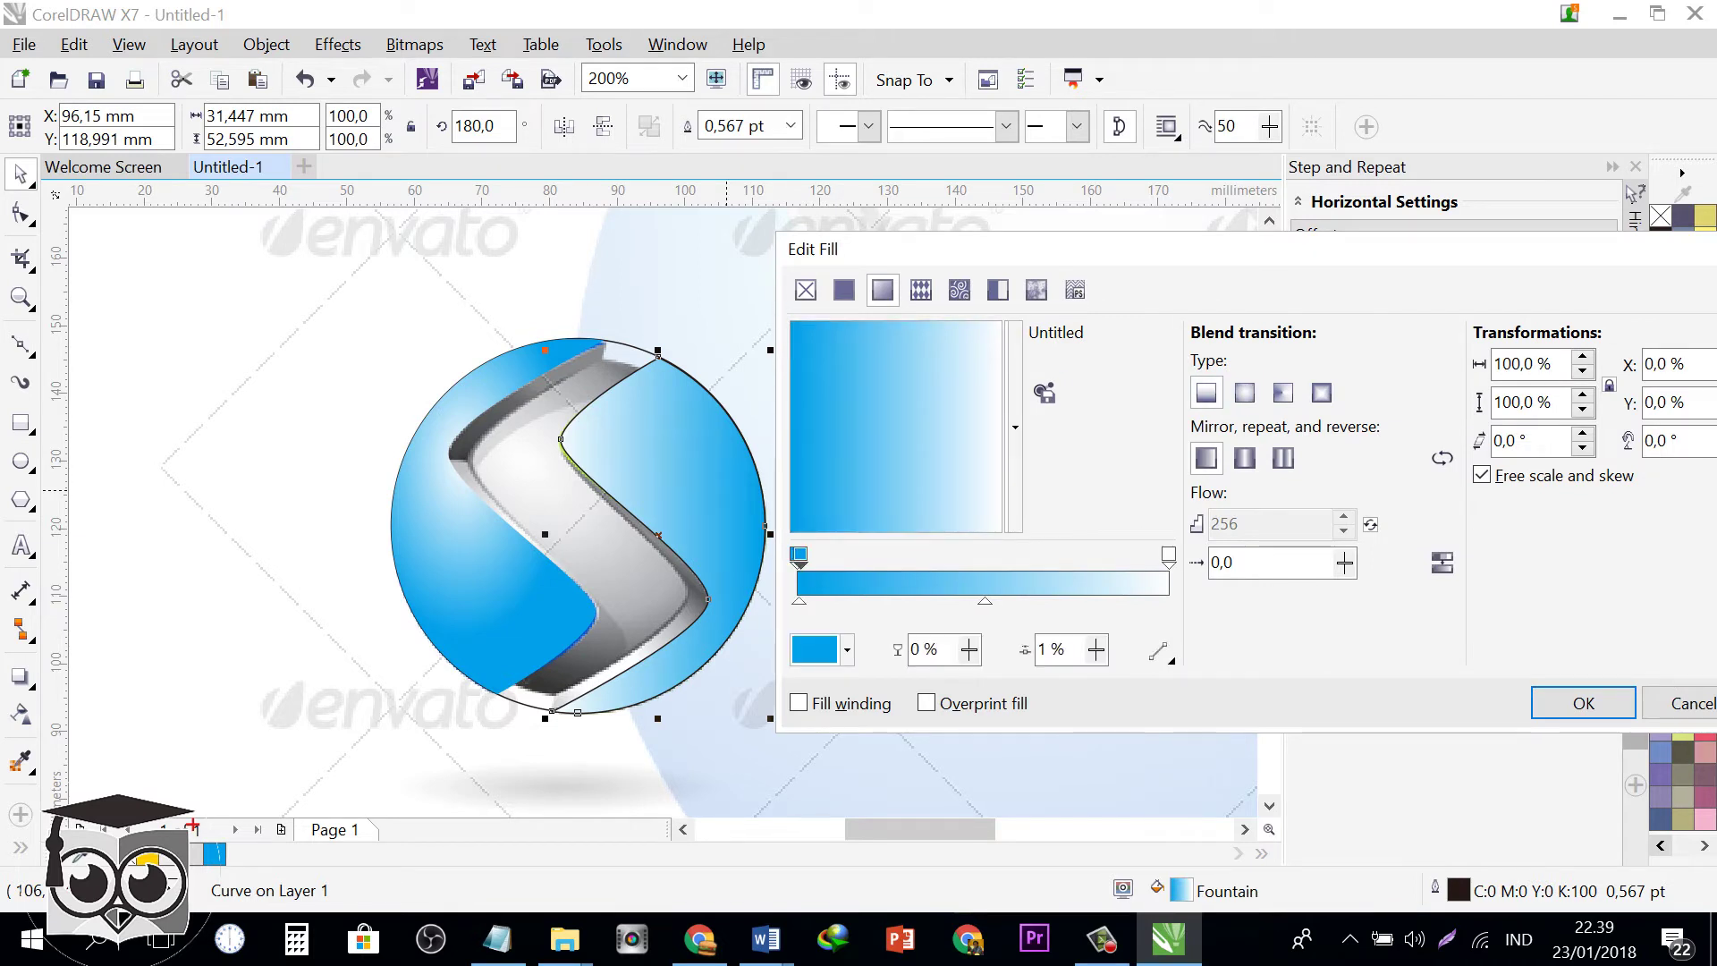
drag(800, 556, 811, 556)
key(Delete)
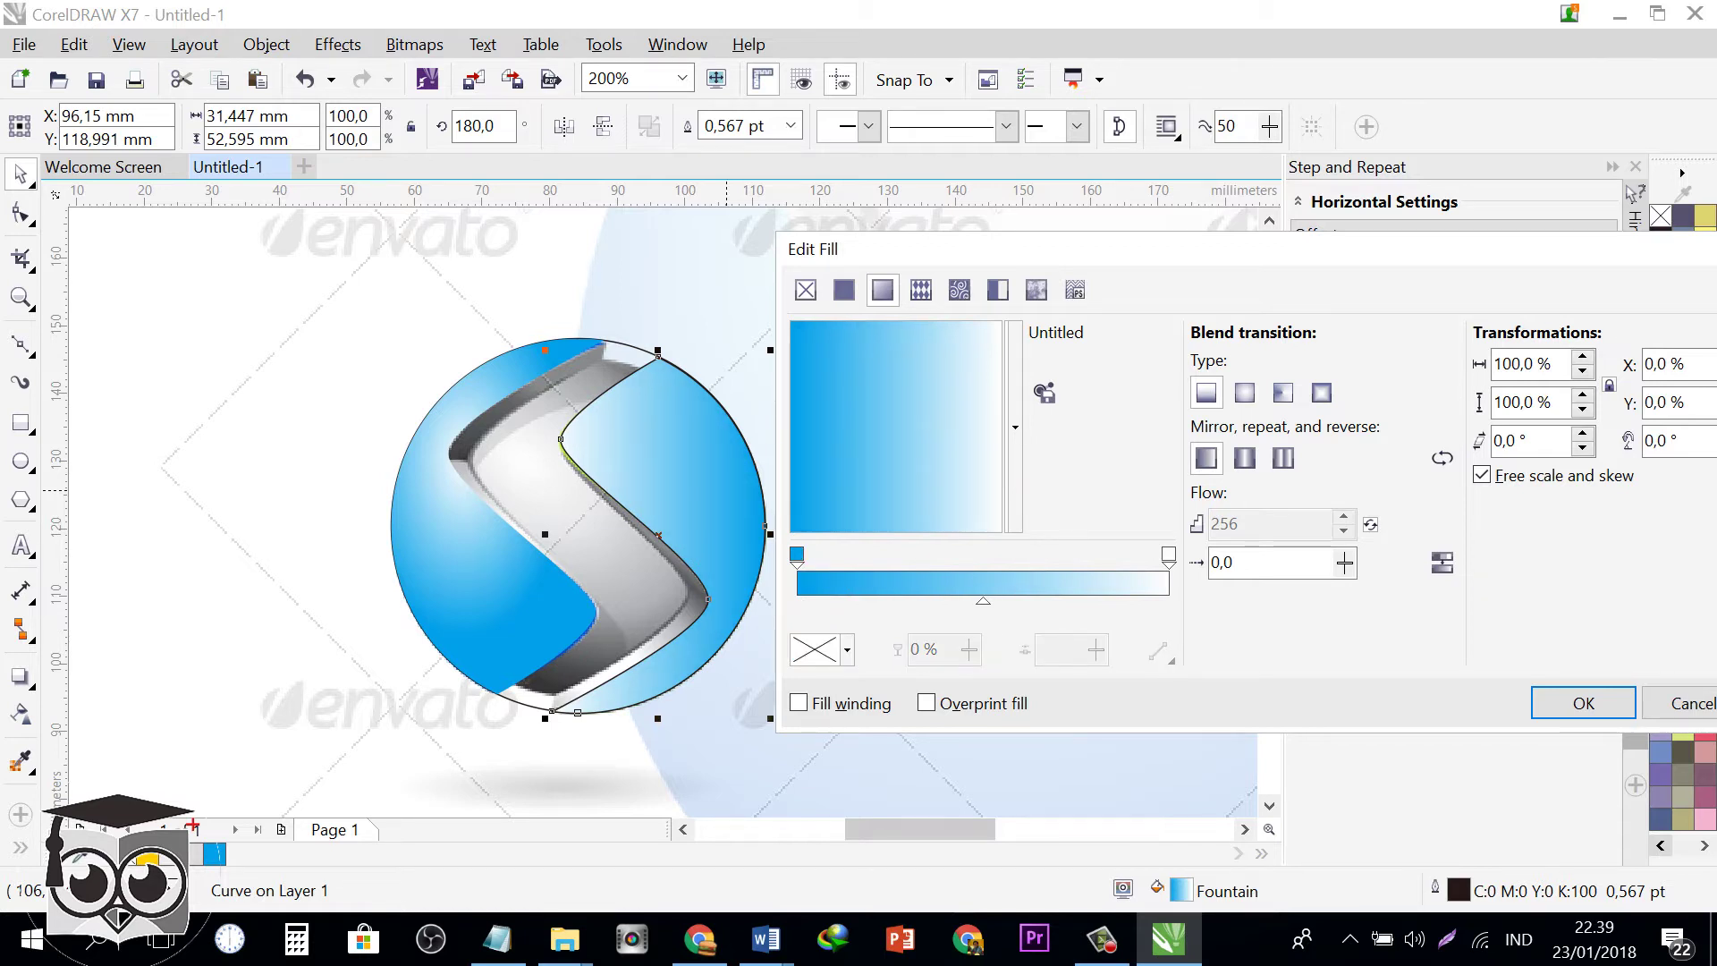
- Set the start colour of the green-side piece's fountain fill to green, C 65, M 0, Y 100
click(797, 555)
click(847, 650)
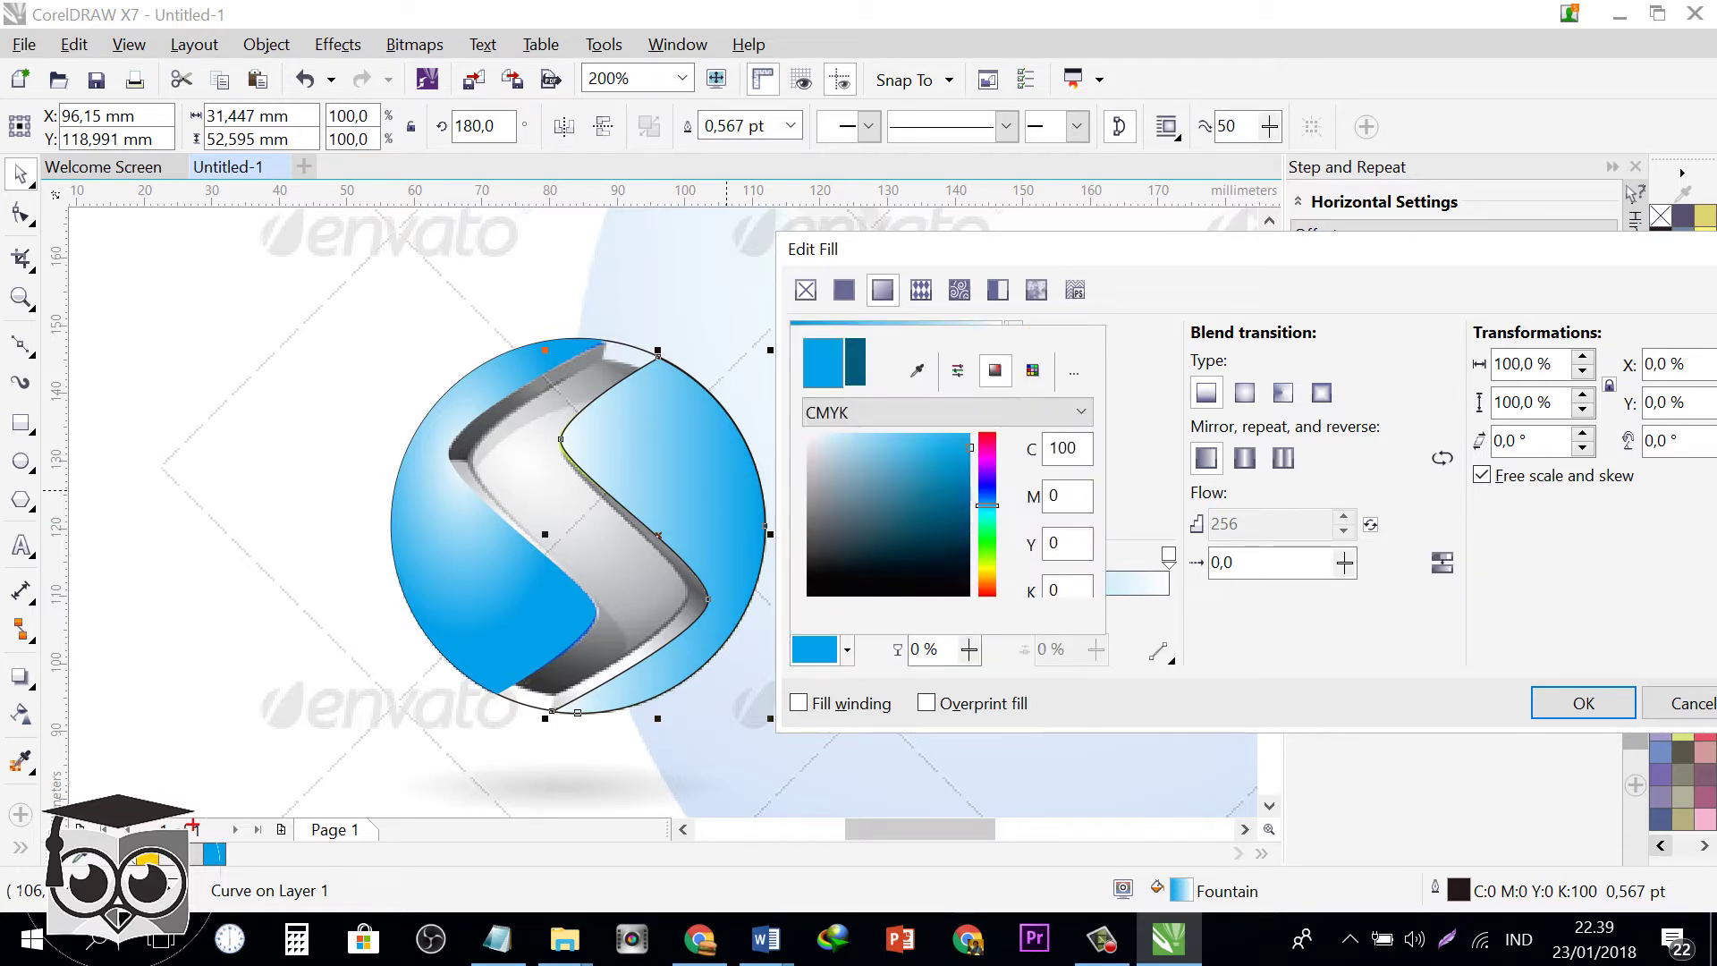
mouse_move(987, 545)
mouse_down()
mouse_move(987, 520)
mouse_move(987, 538)
mouse_up()
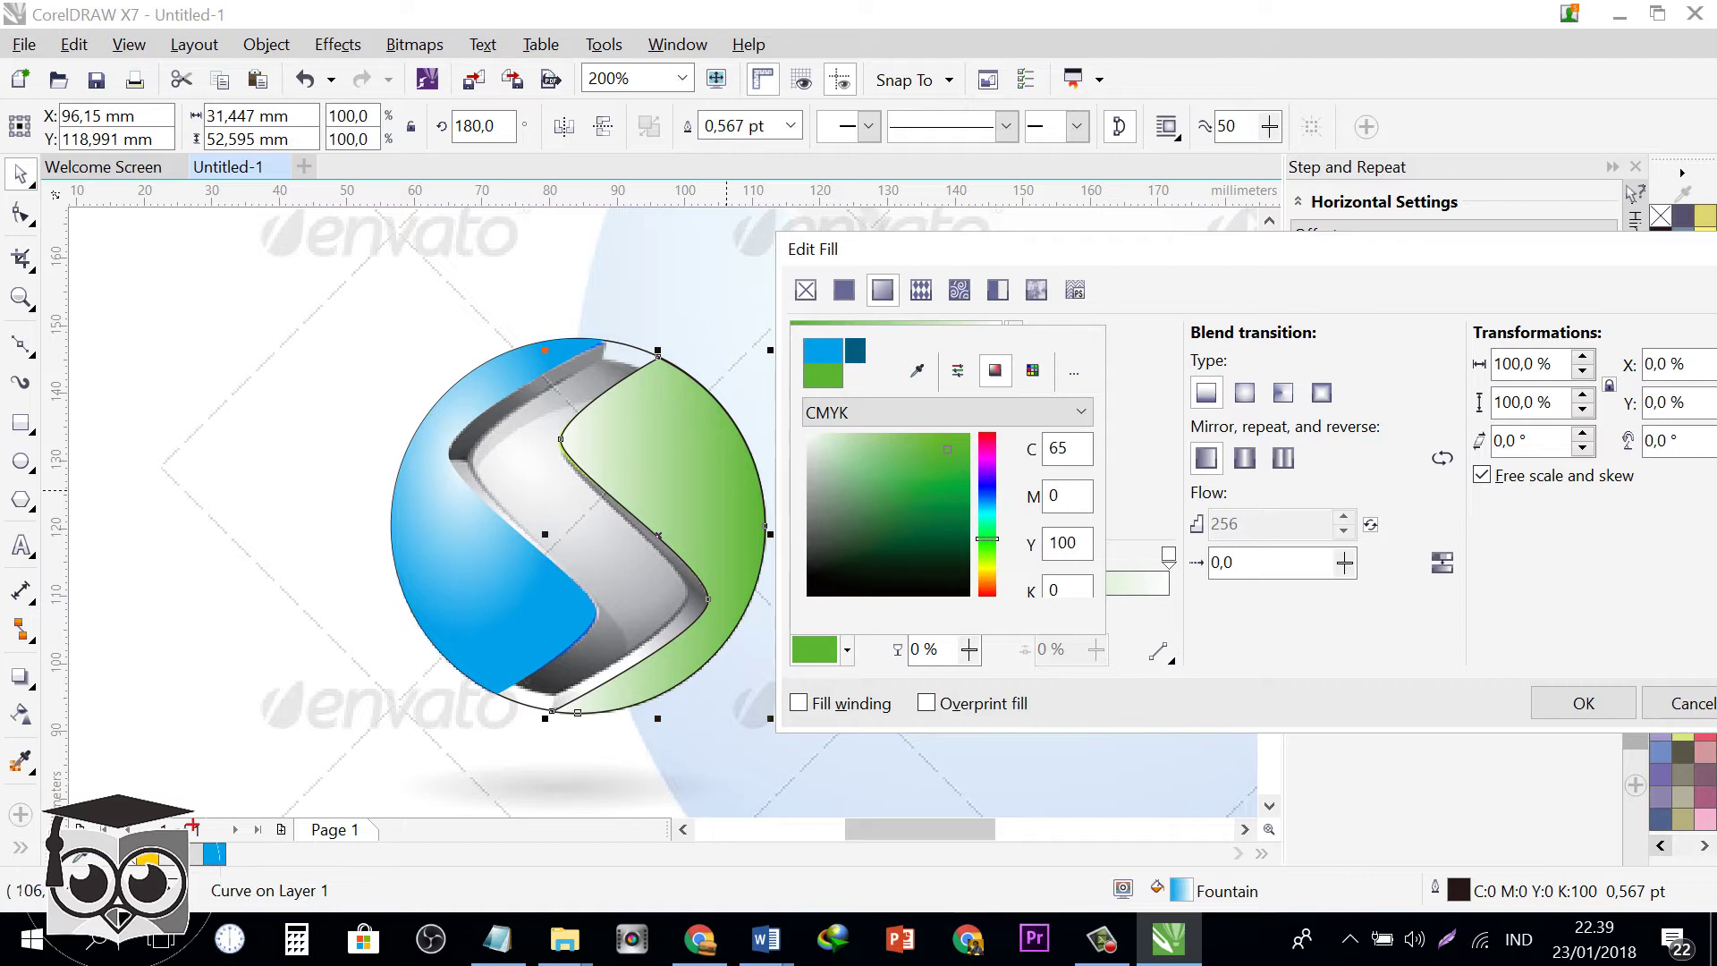
- Make the green-side piece's fountain fill elliptical, centre it at X -16 %, Y 24 %, and remove the piece's outline
drag(947, 449, 938, 448)
click(1583, 703)
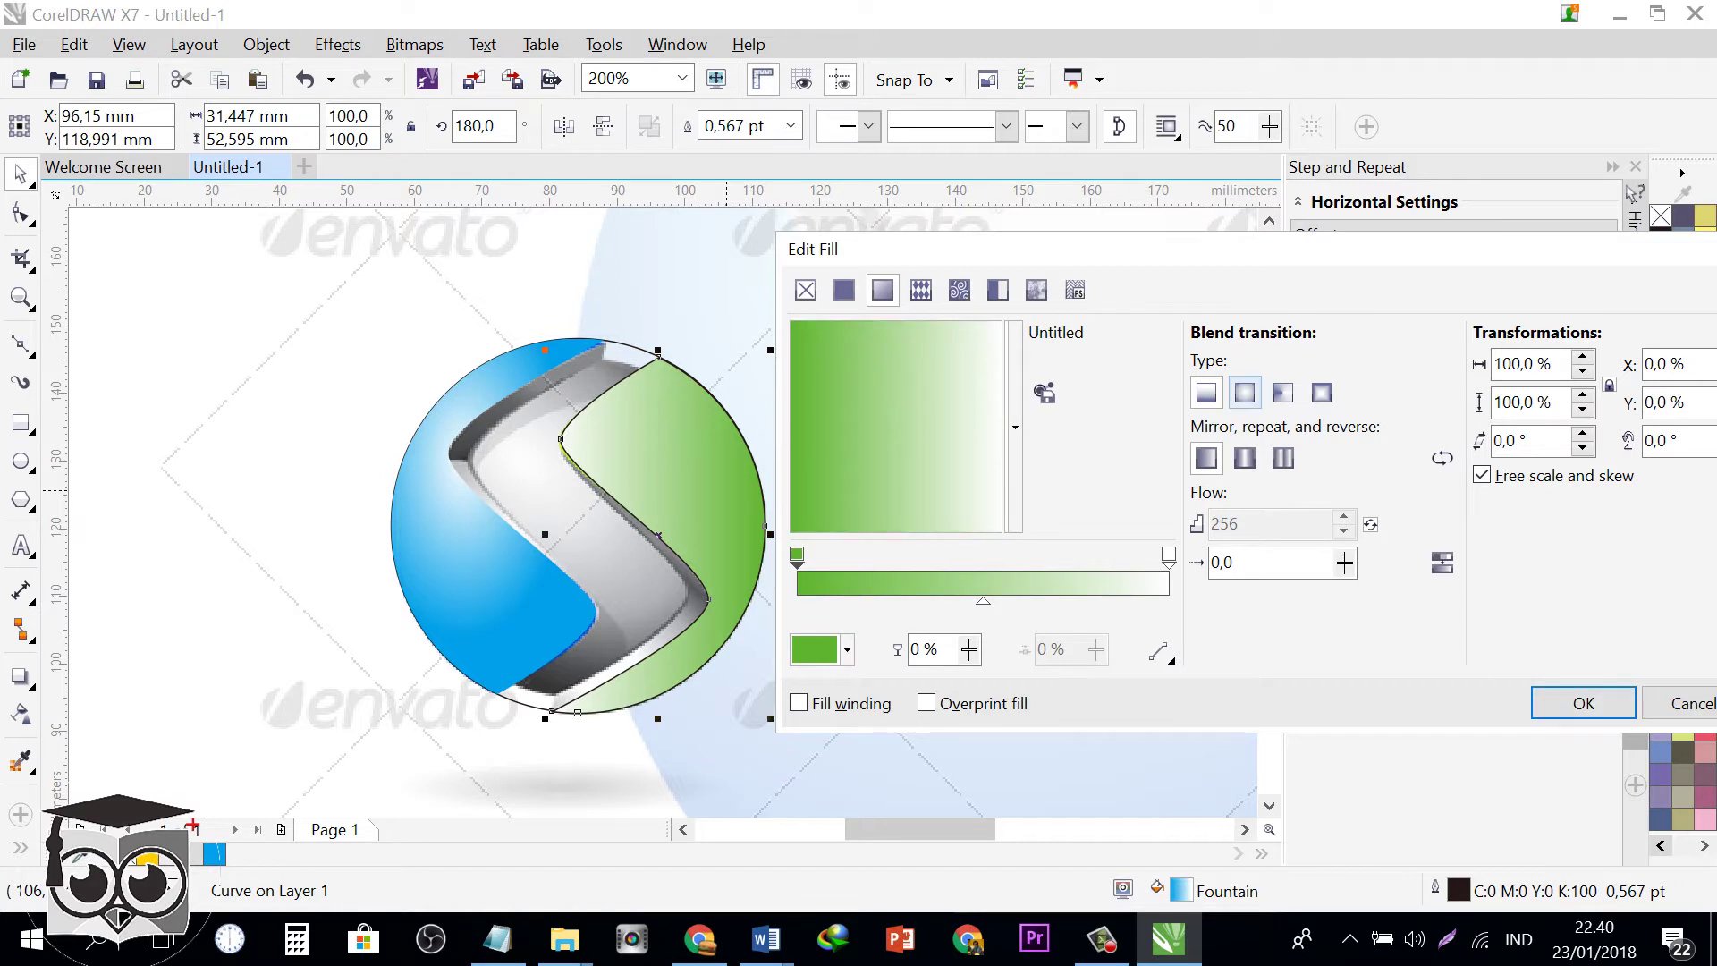
click(1243, 392)
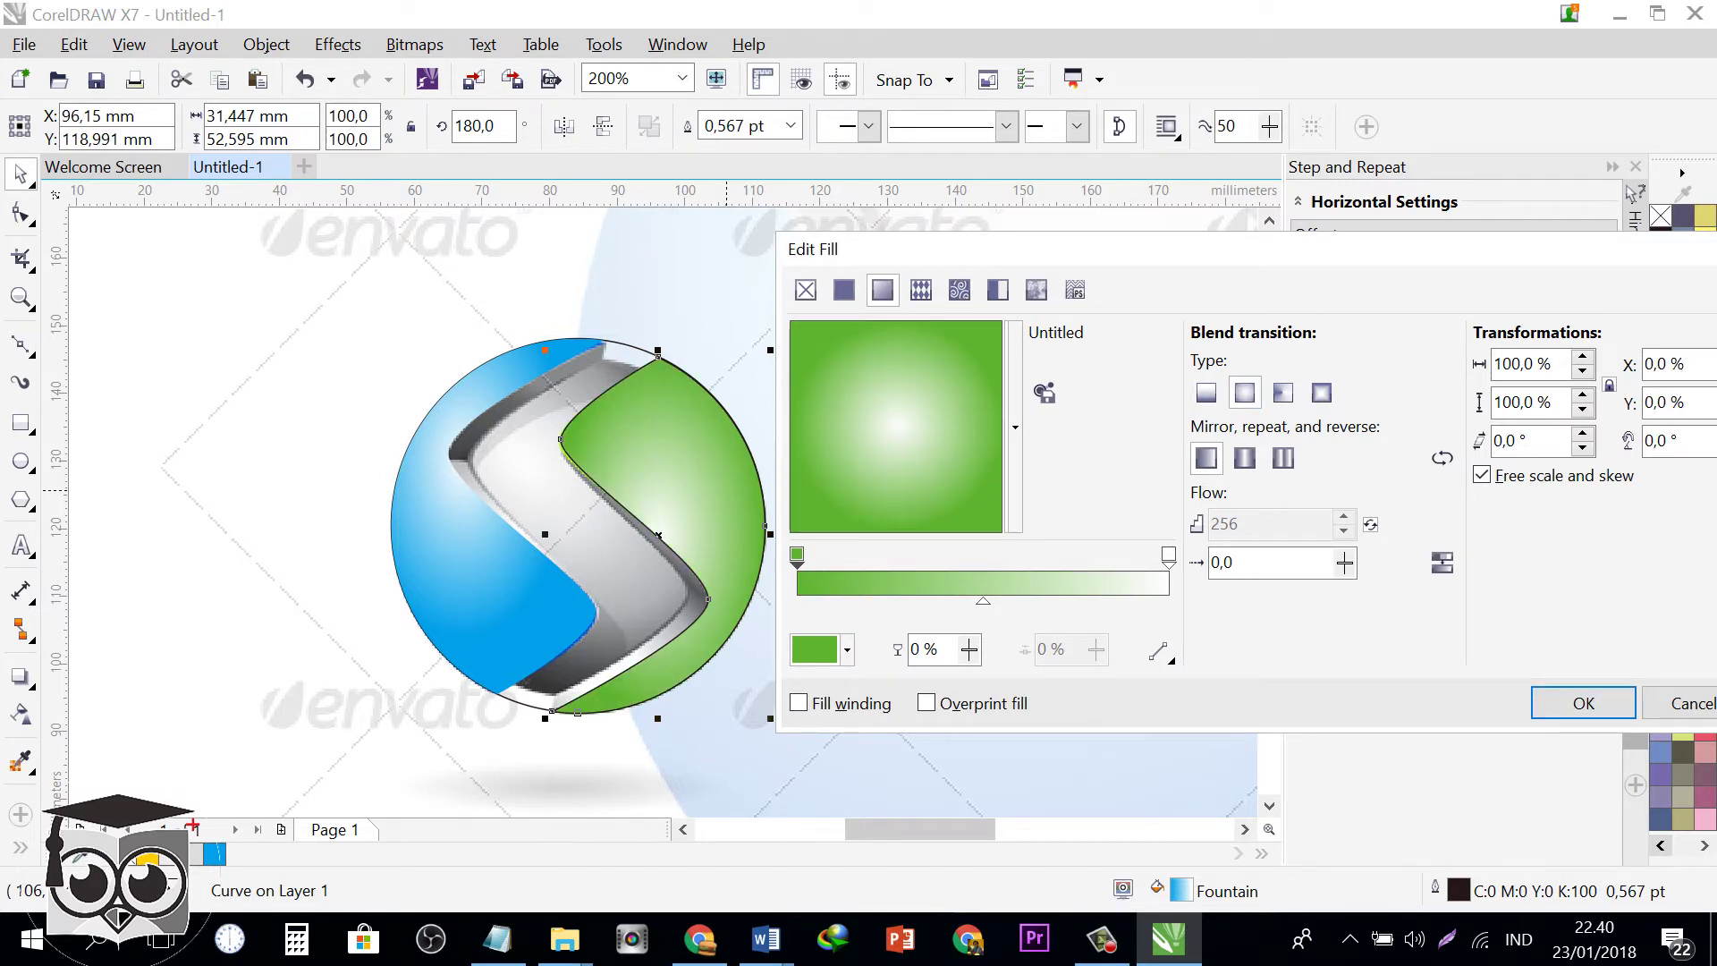
drag(897, 424, 952, 451)
click(948, 451)
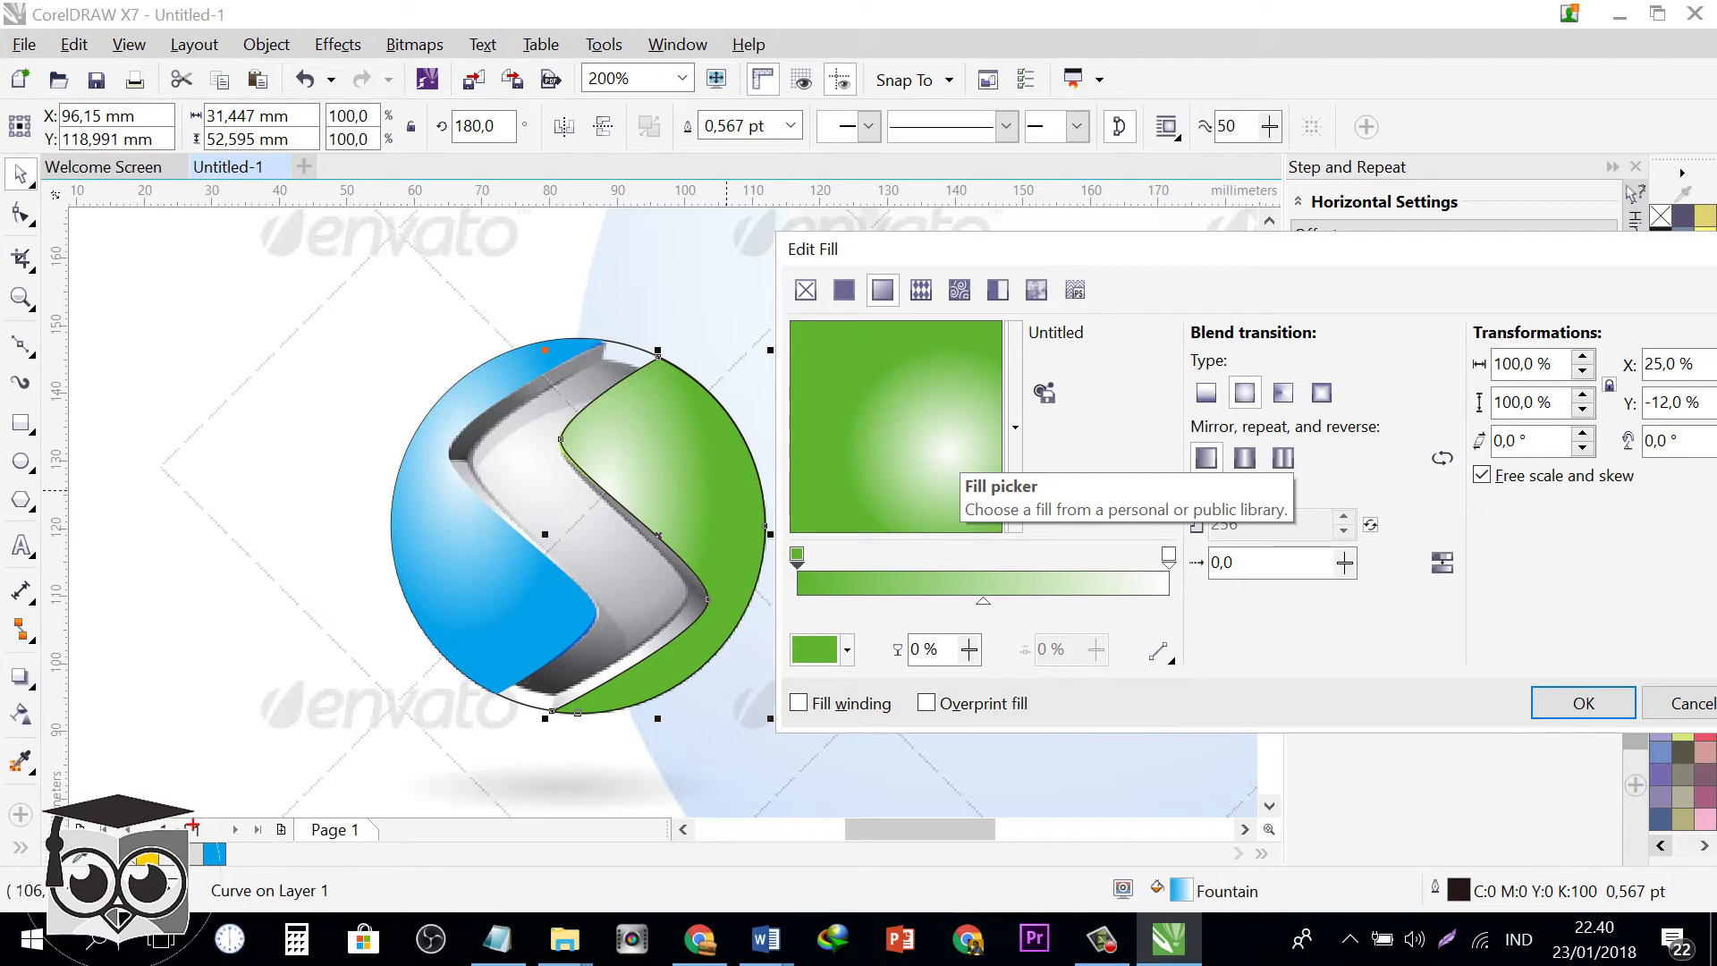
drag(949, 451, 863, 384)
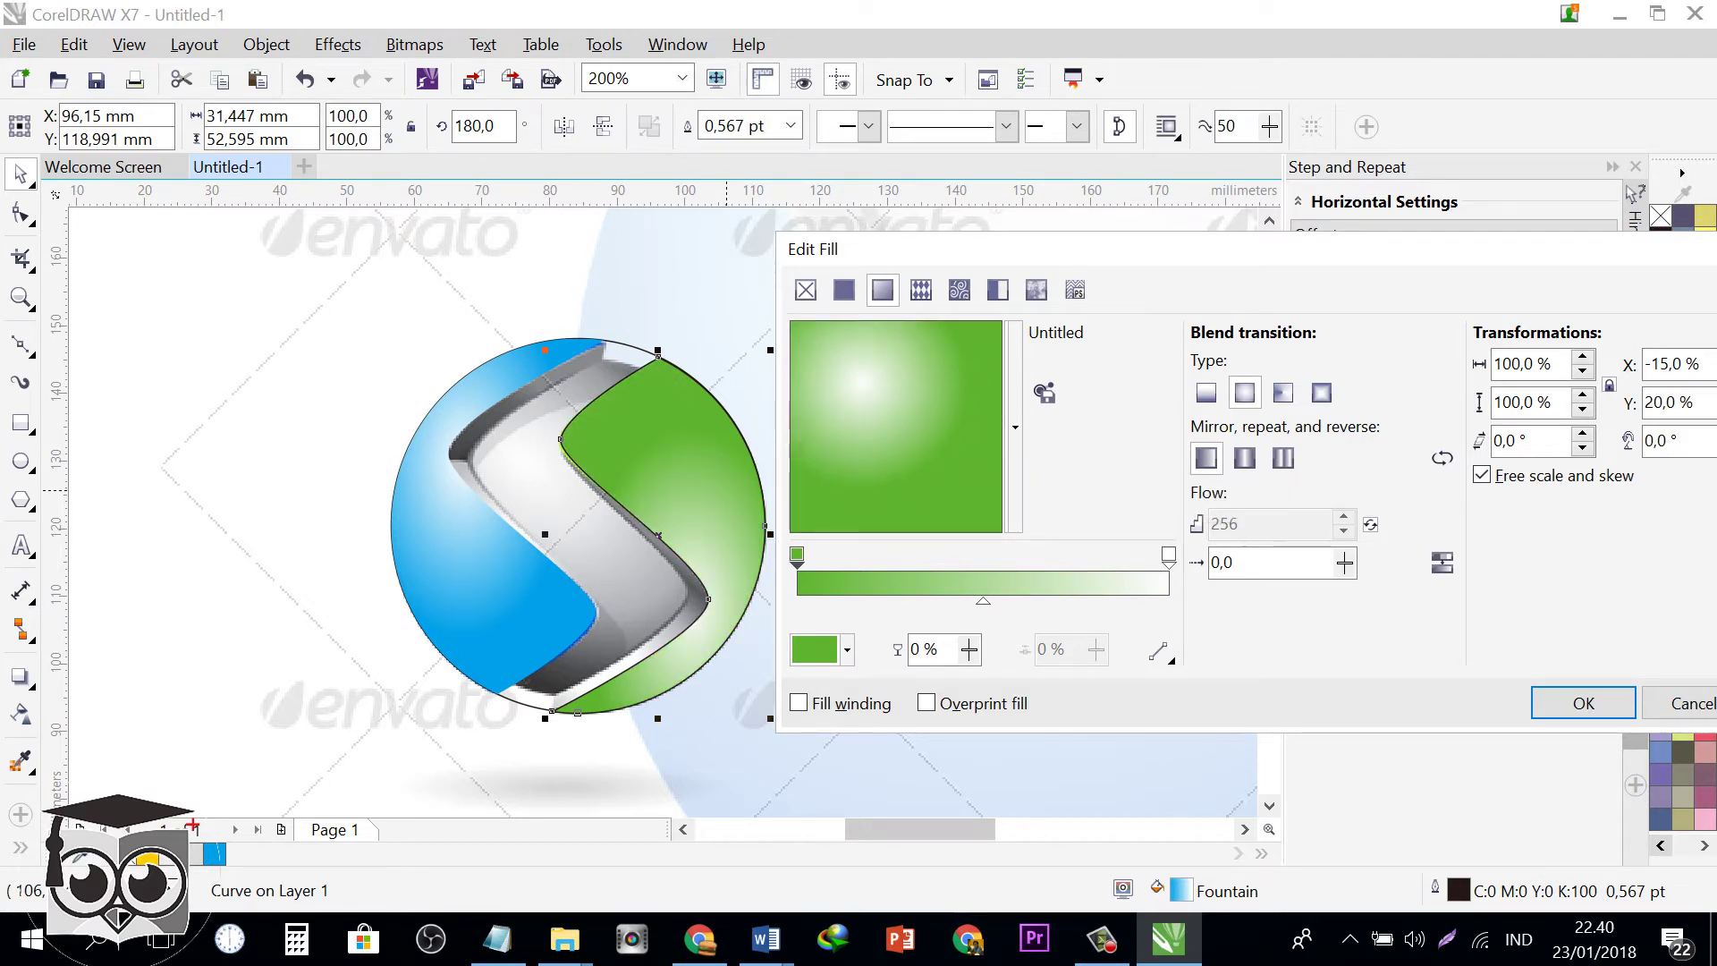
click(862, 378)
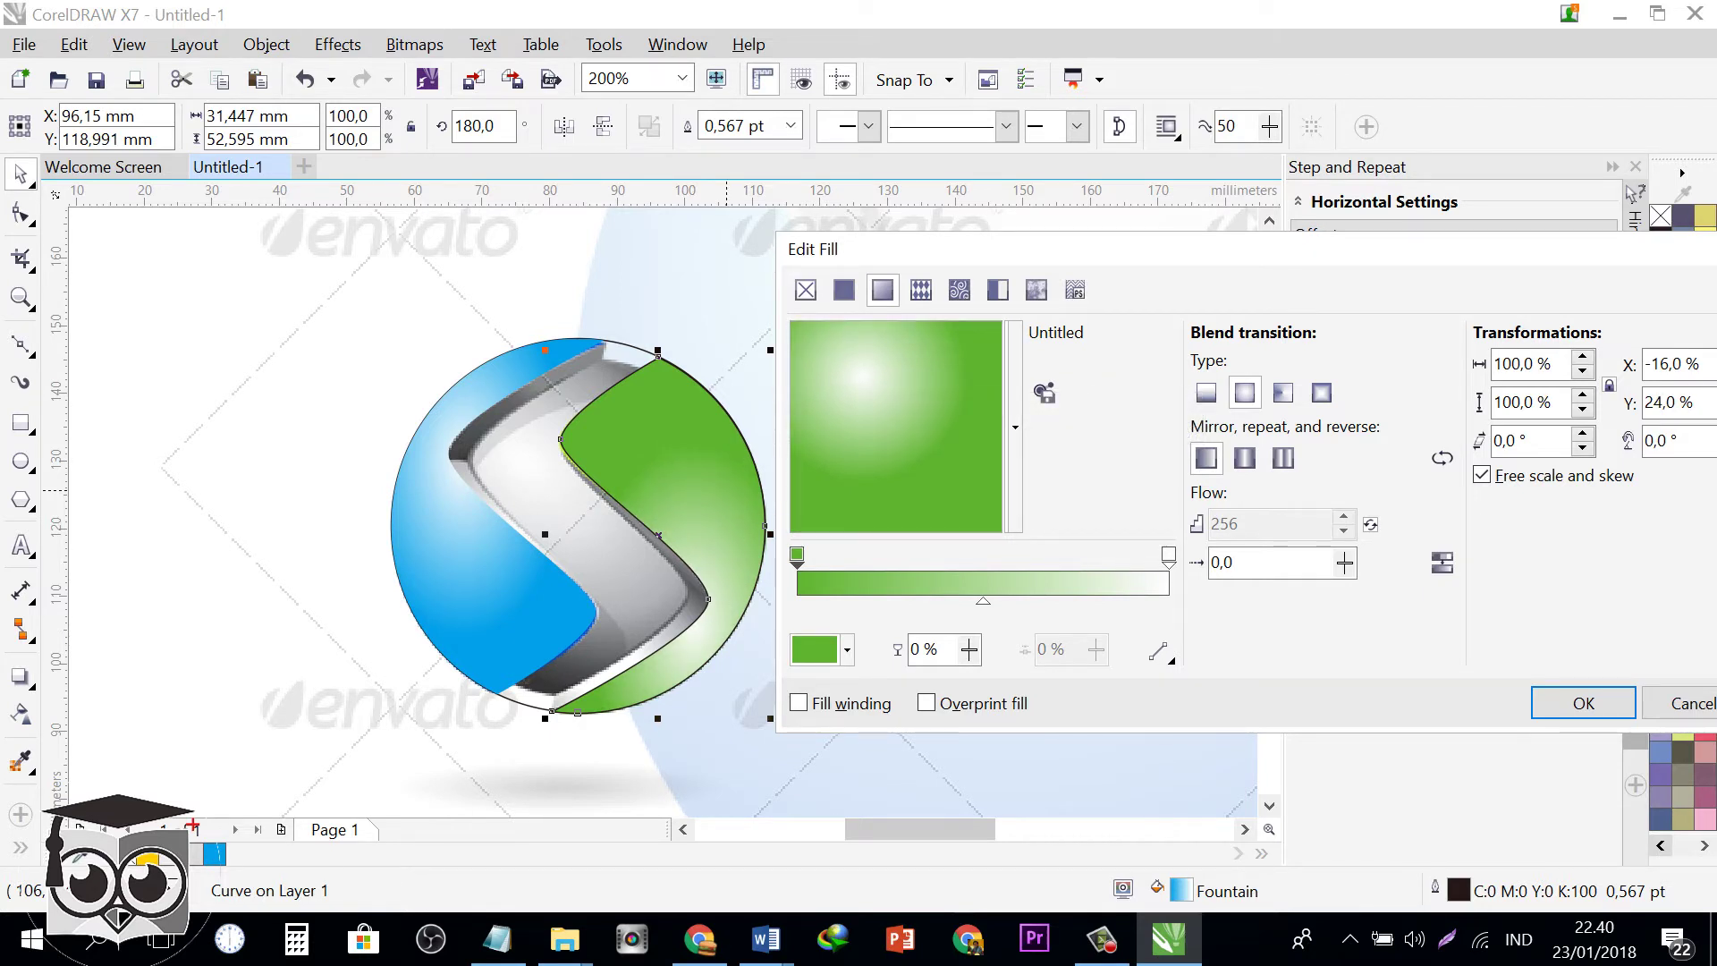
click(1583, 702)
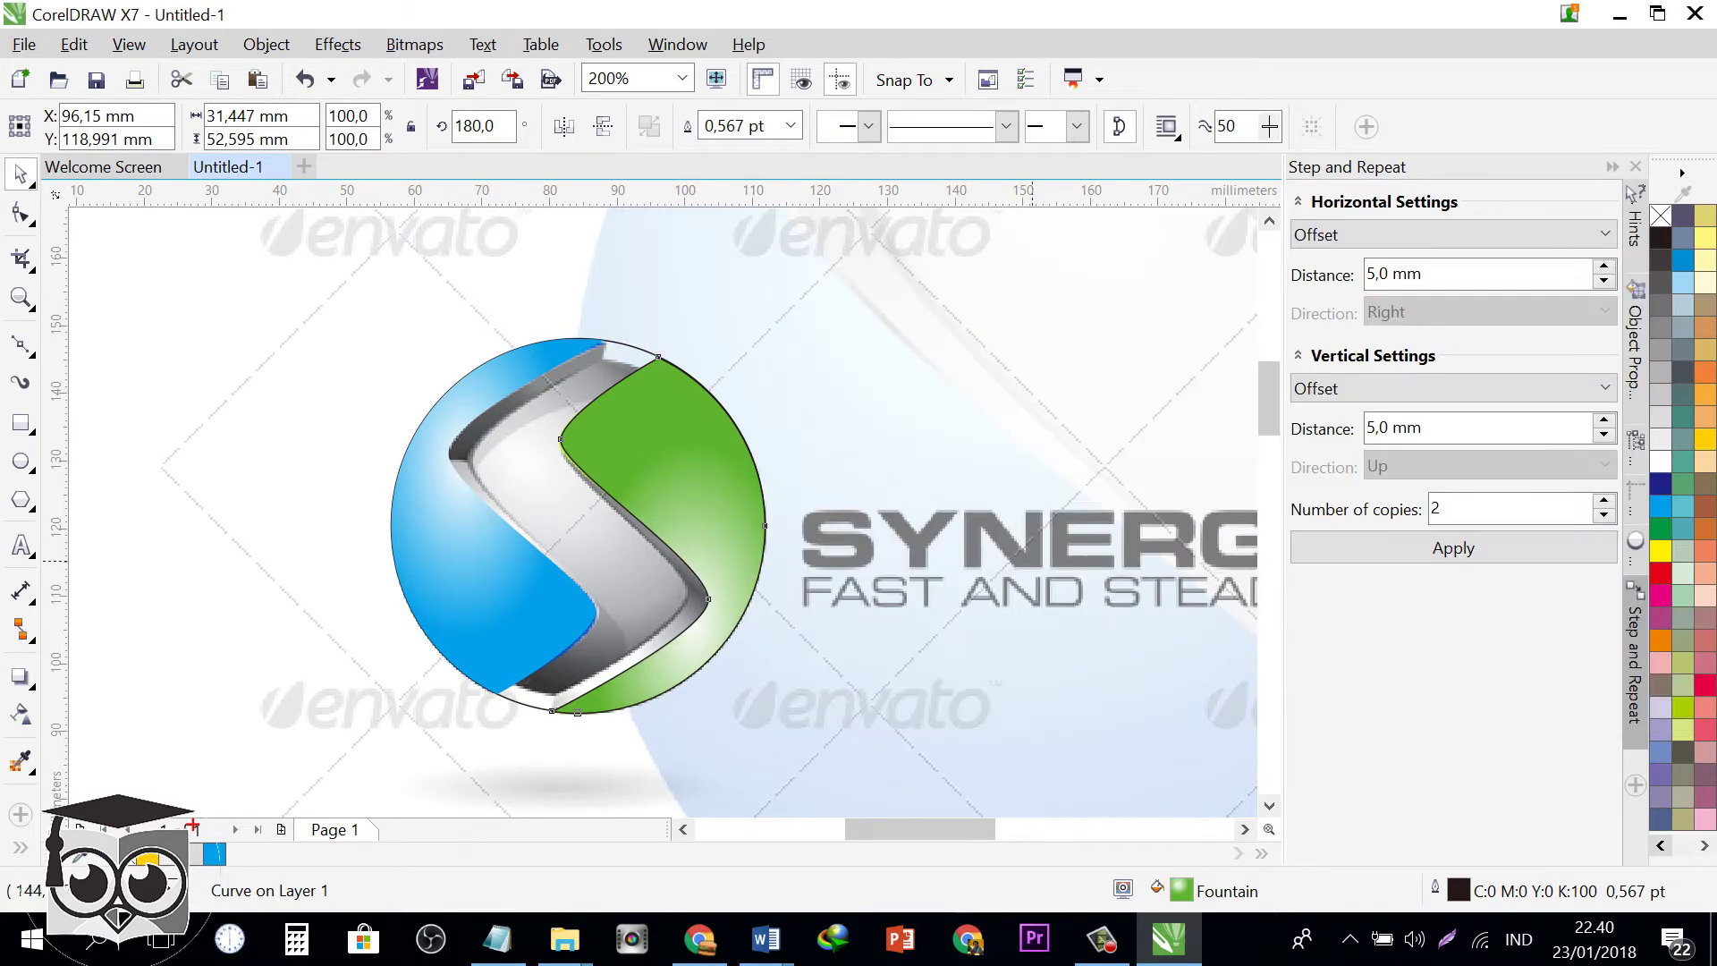
right_click(1661, 216)
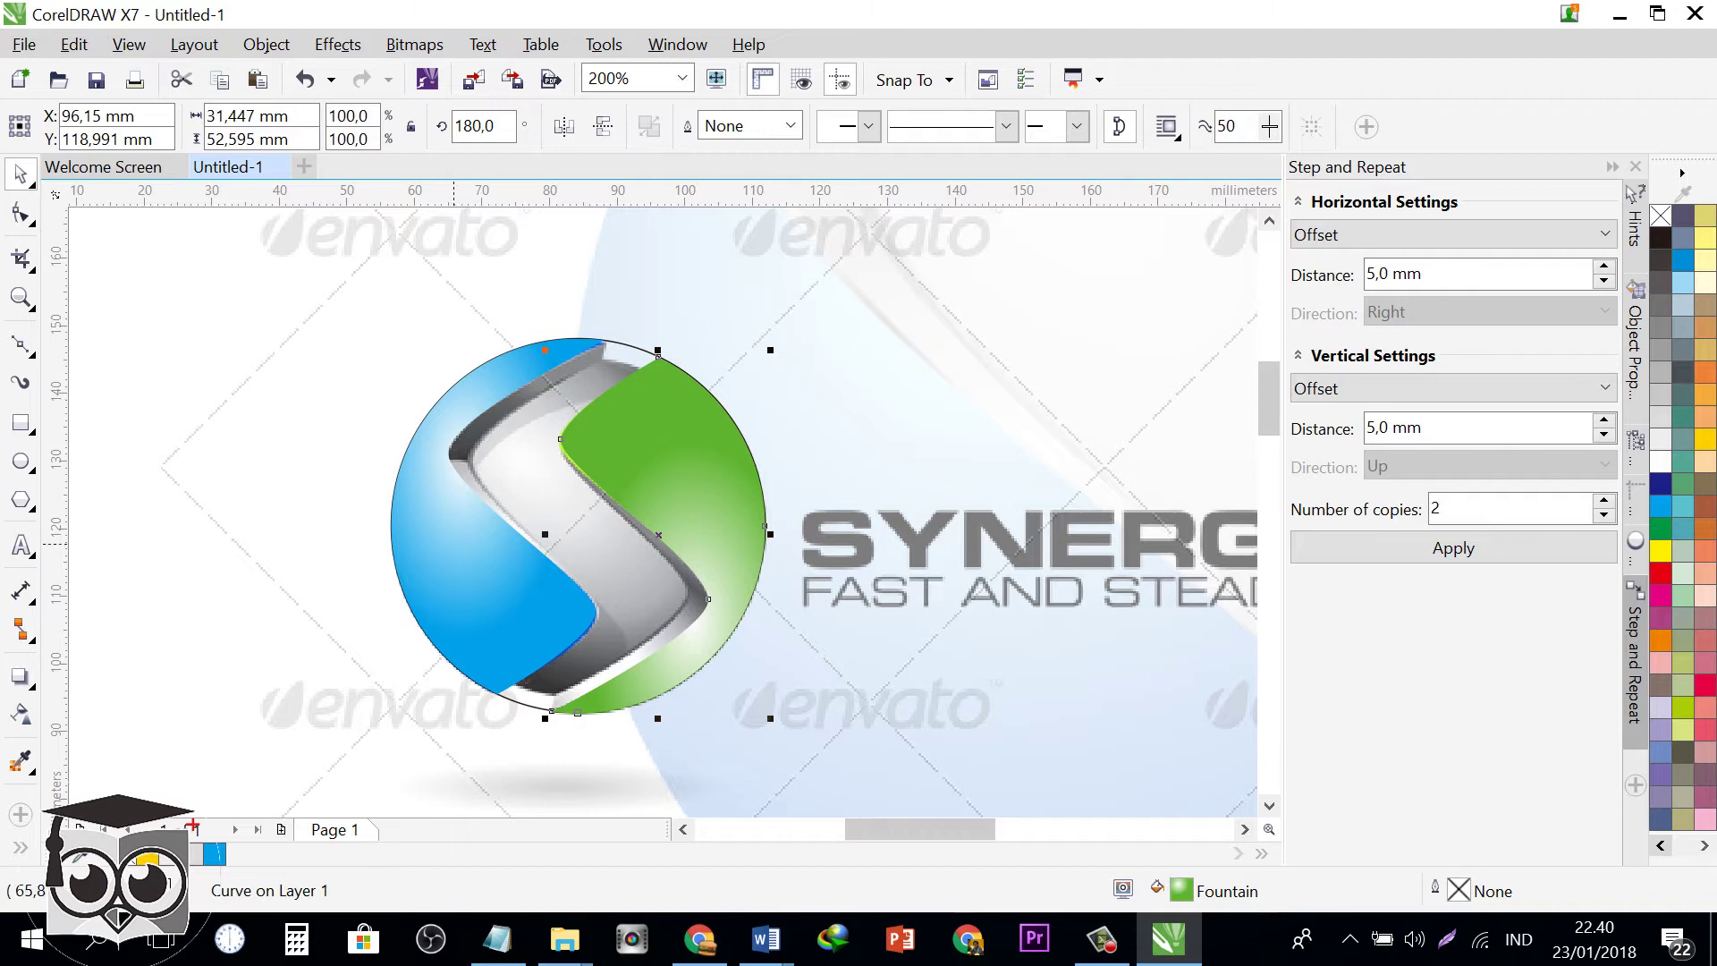
- Scale the outlined circle behind the logo down about its centre to about 50.3 mm in diameter
click(624, 350)
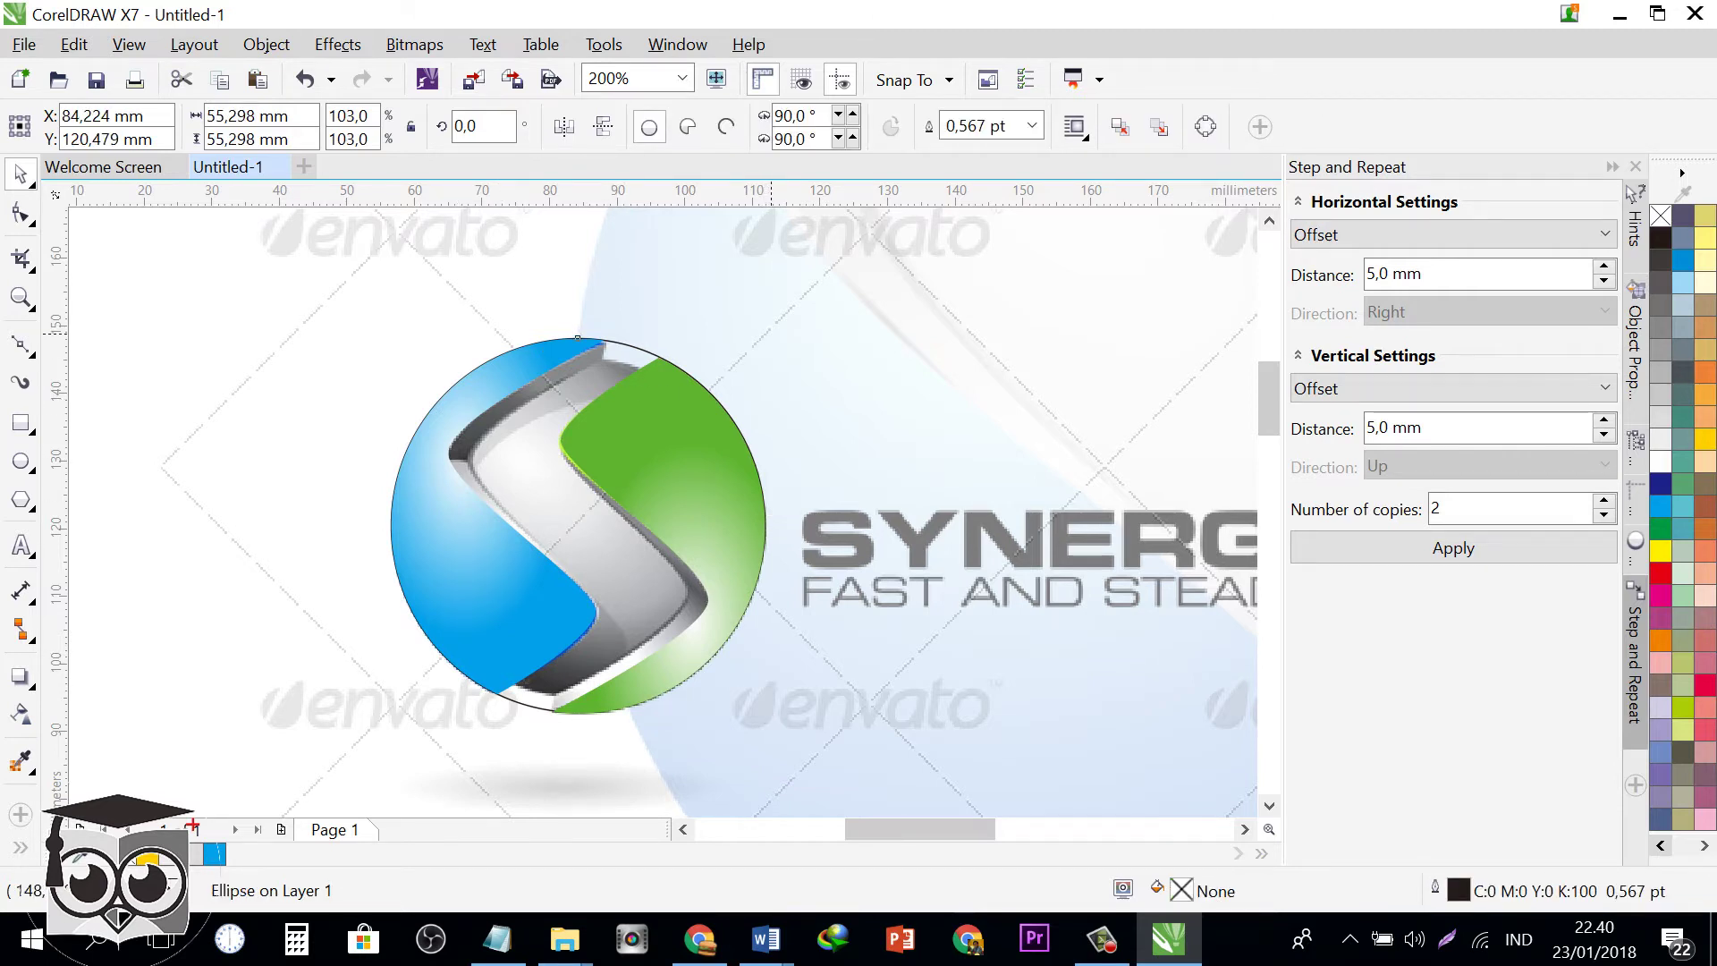
drag(577, 332, 578, 348)
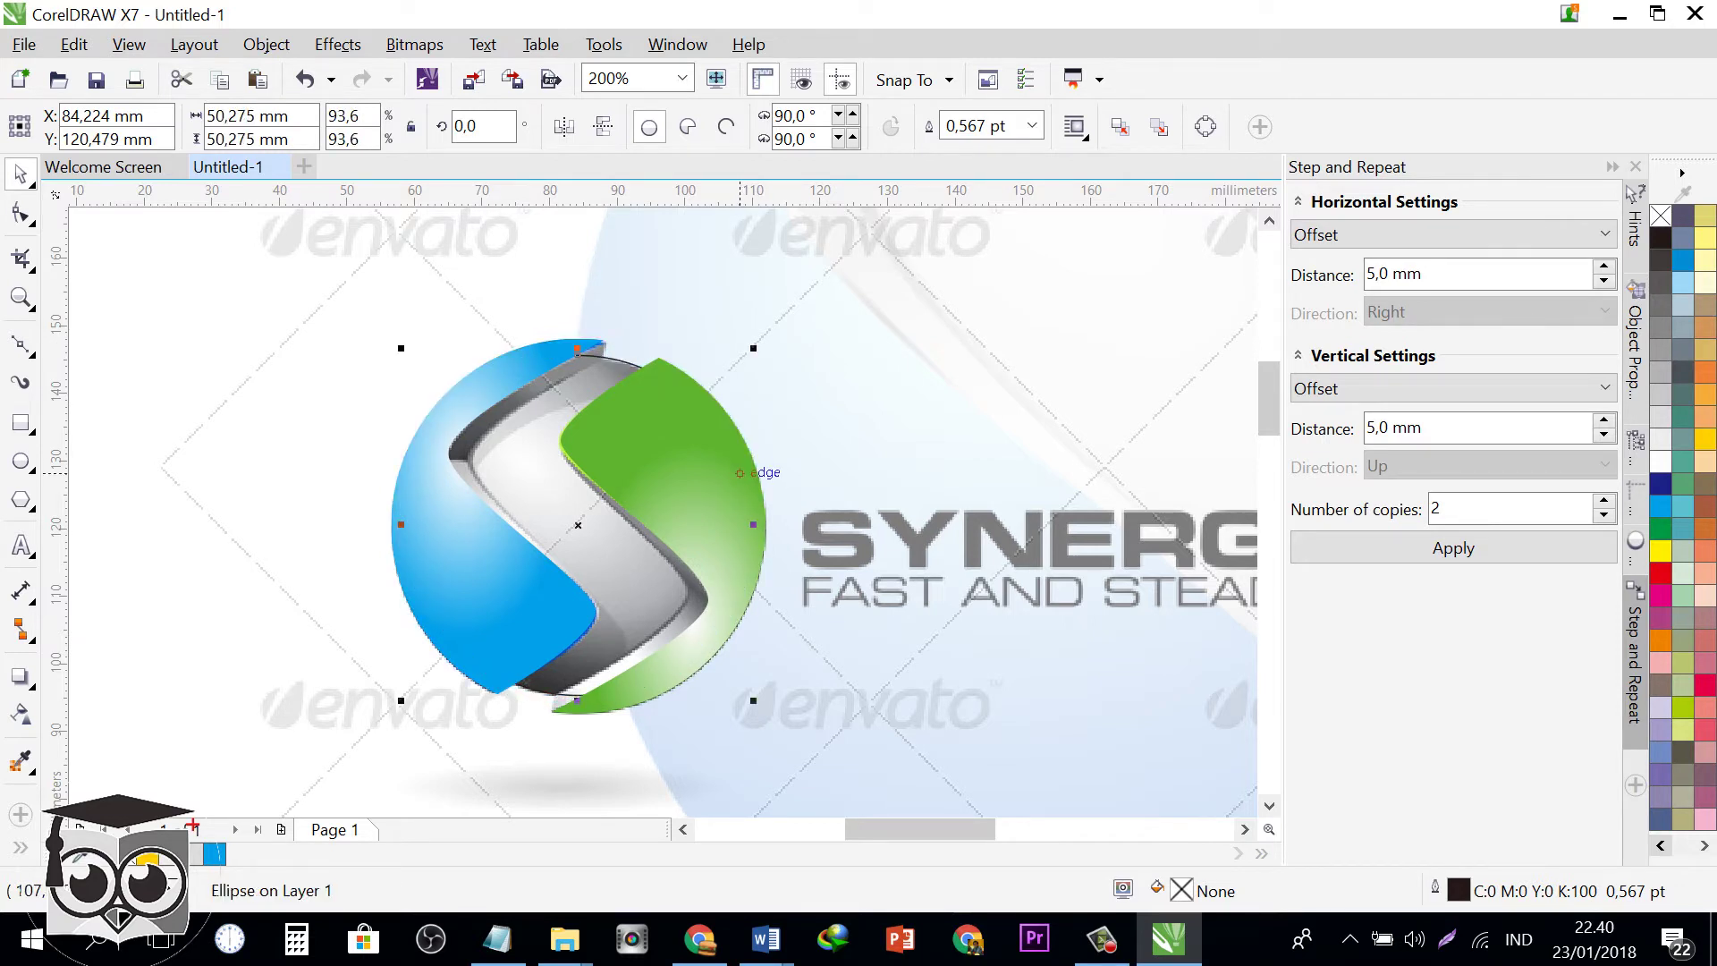
click(693, 454)
click(601, 369)
click(20, 761)
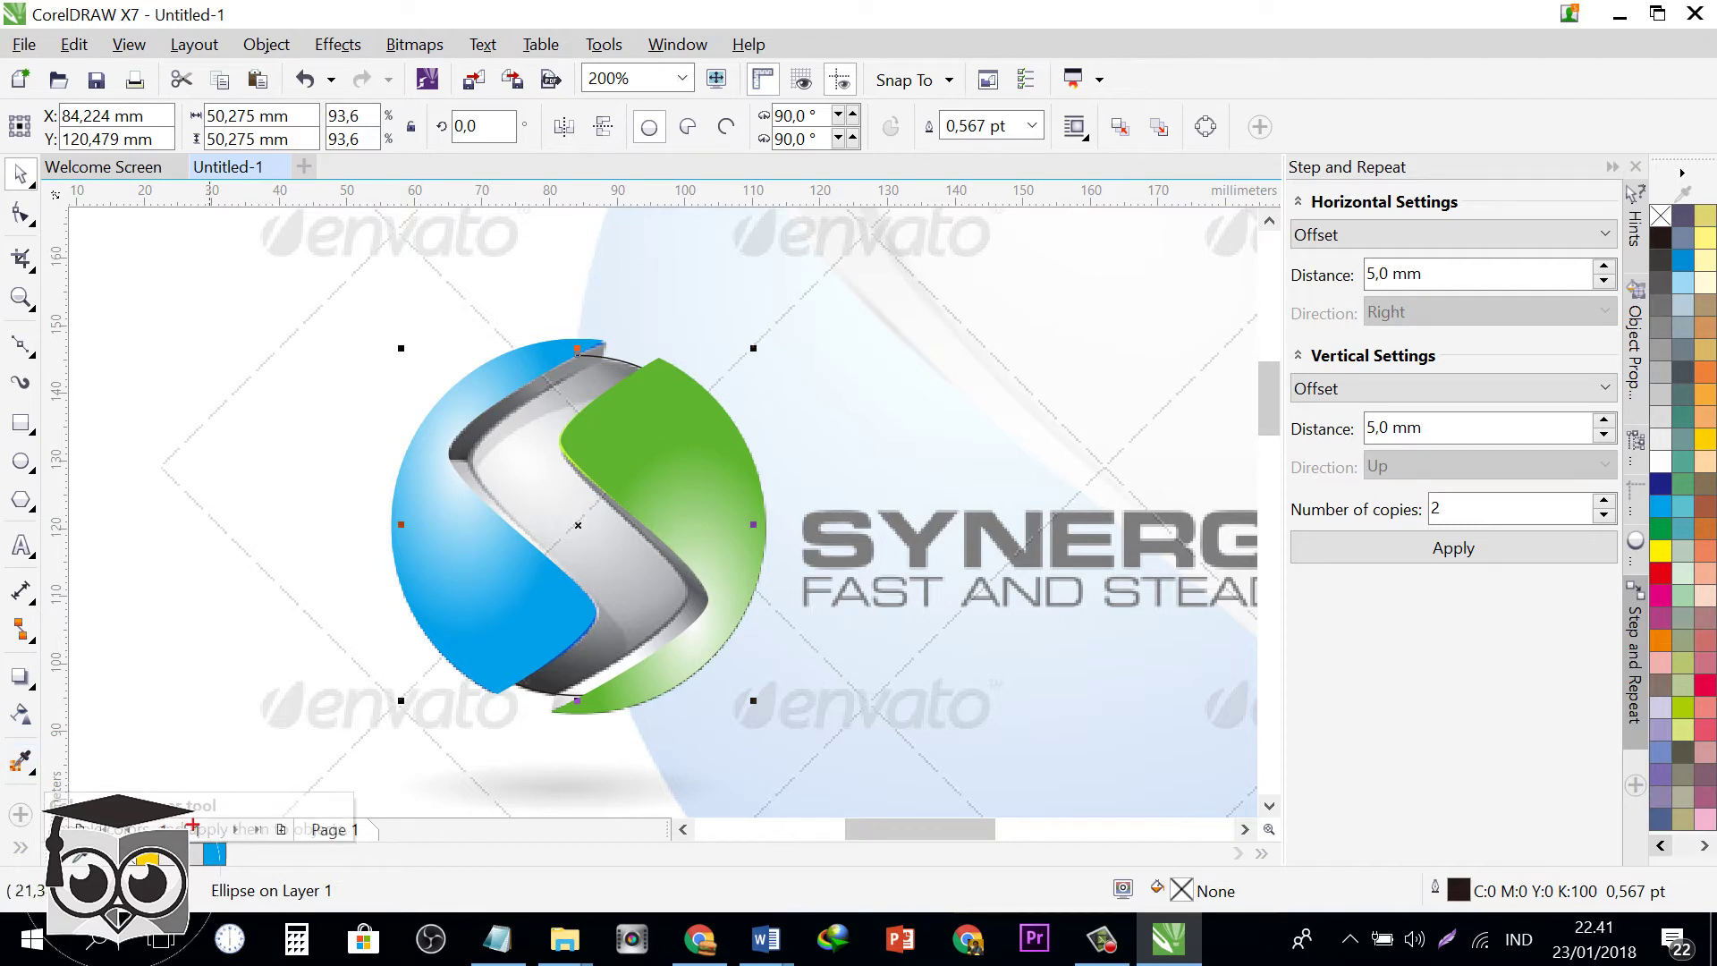
- Apply an elliptical fountain fill to the reduced circle
key(F11)
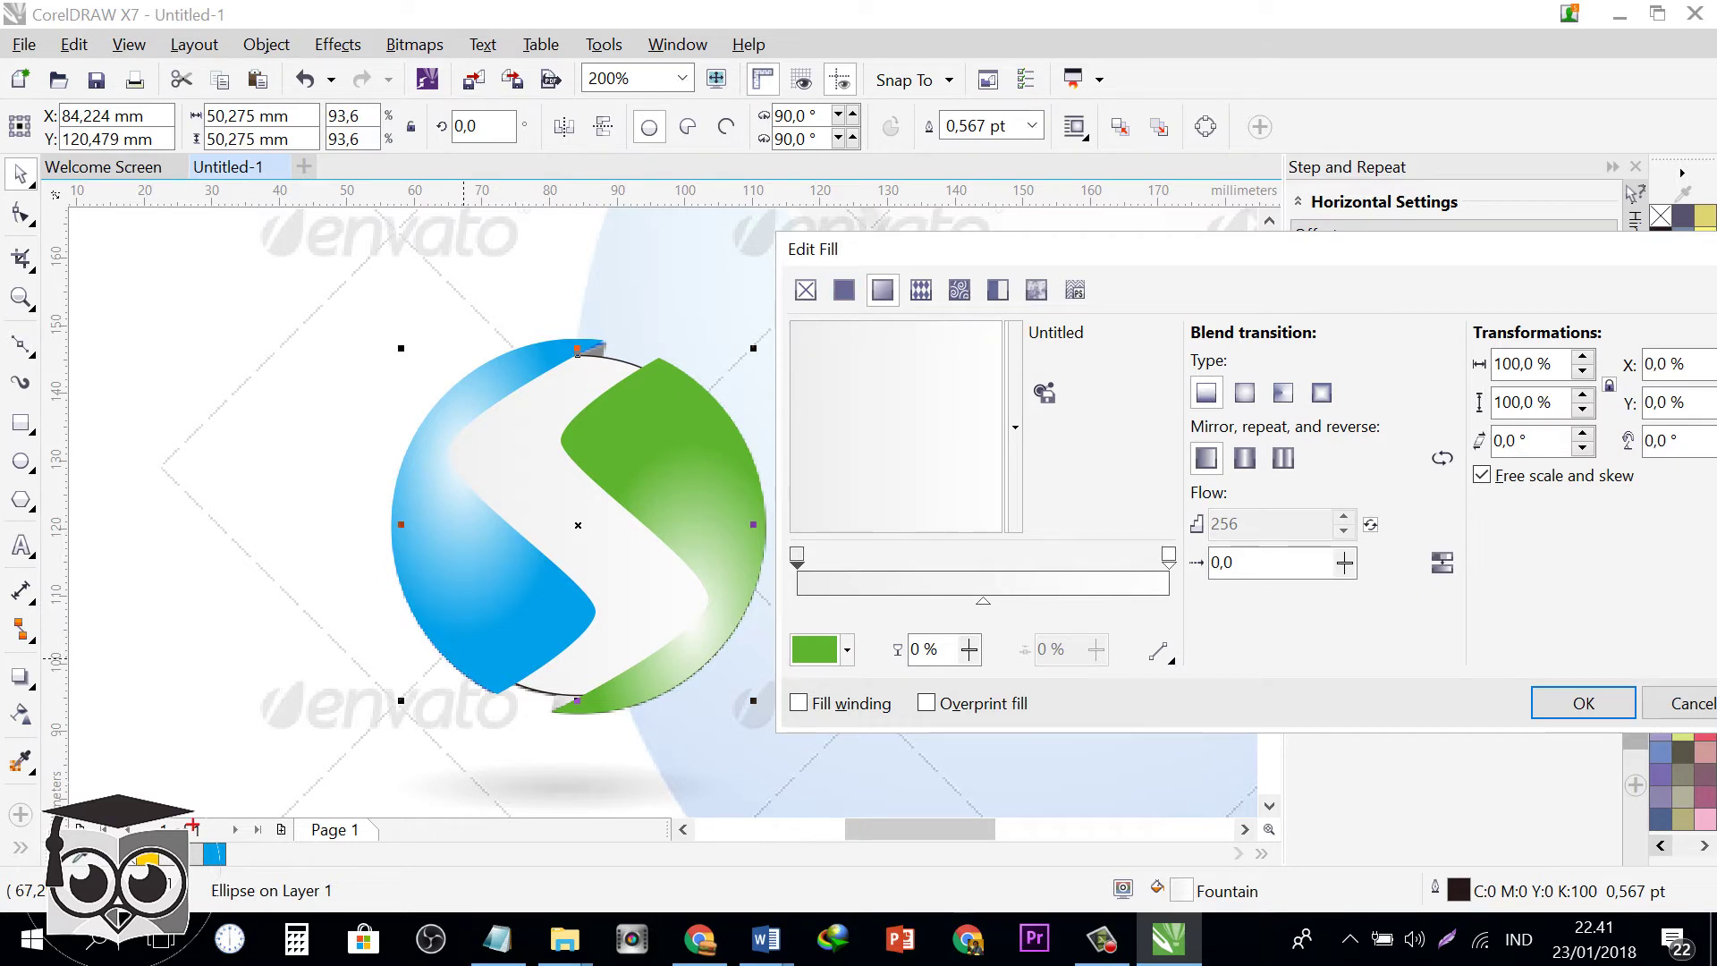
drag(1163, 250, 1169, 178)
click(1252, 321)
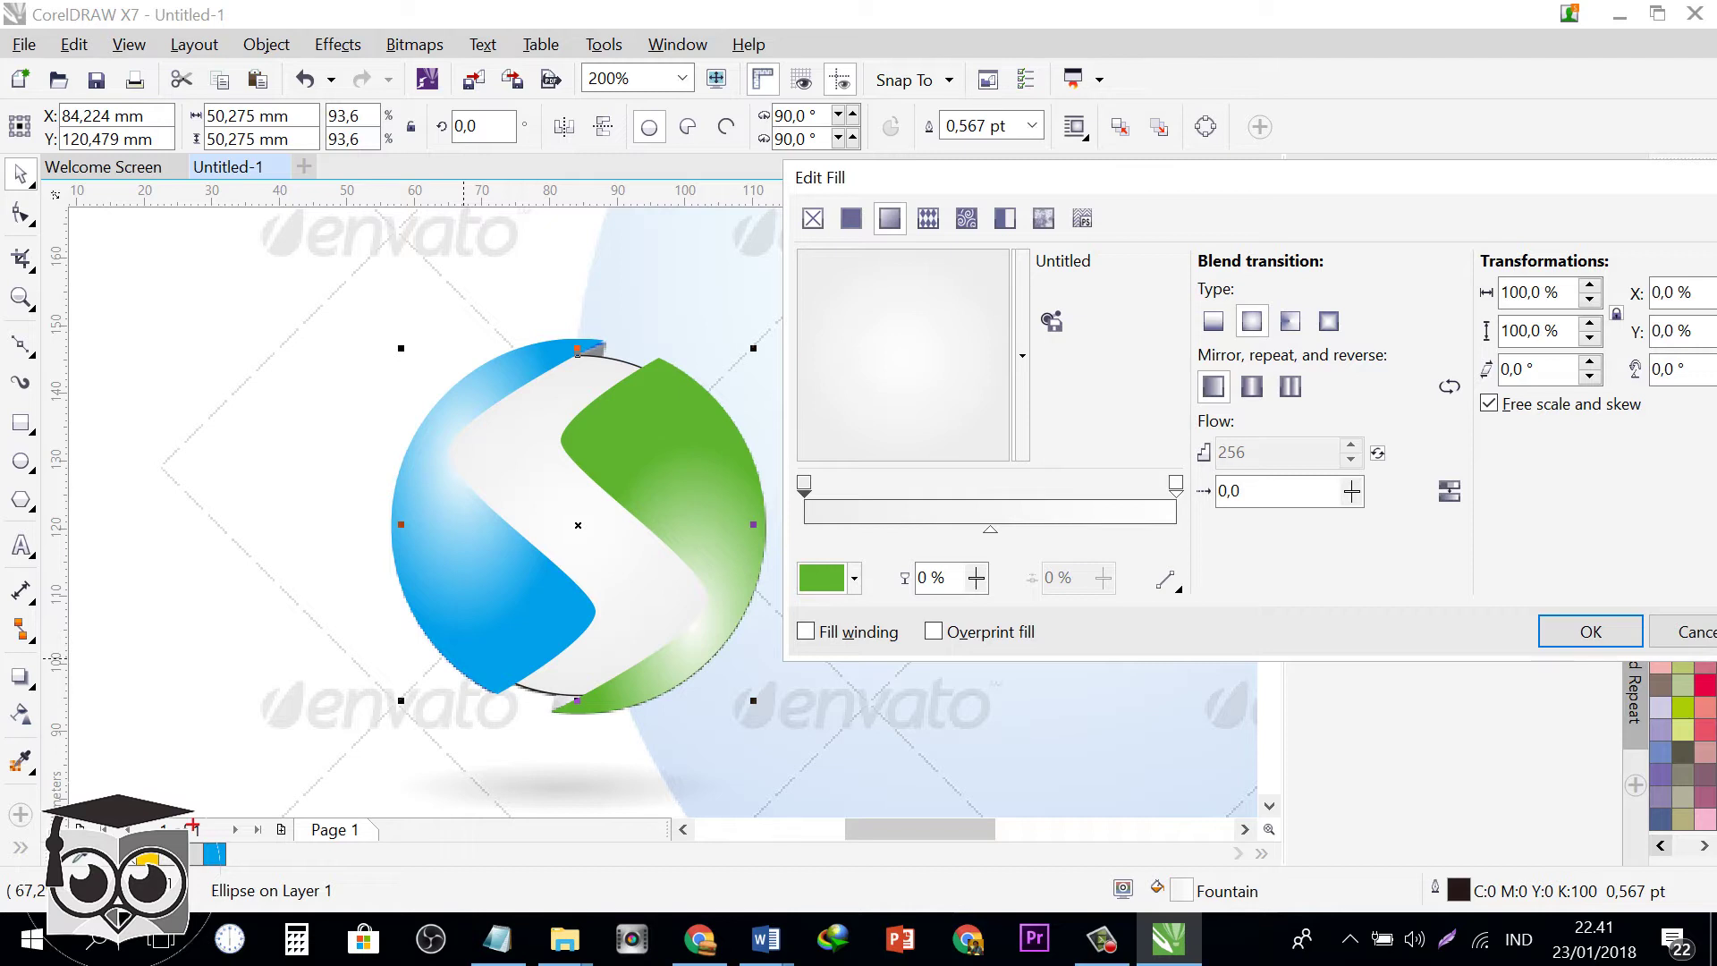
double_click(807, 491)
drag(808, 491, 915, 491)
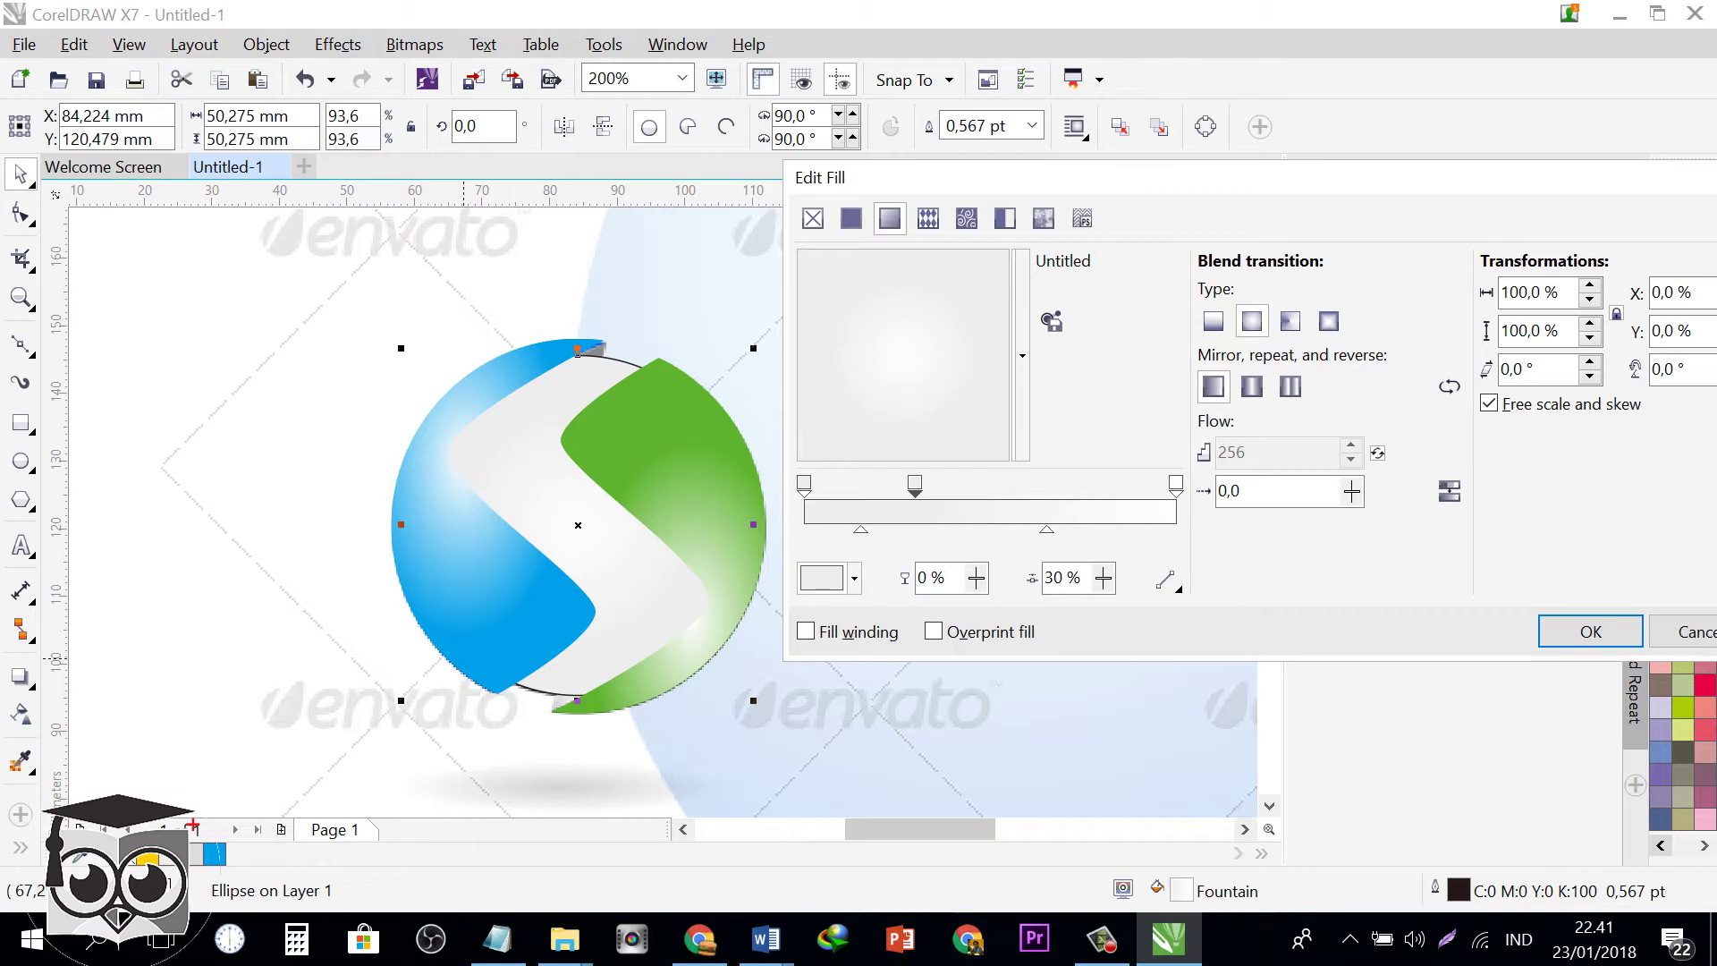
key(Delete)
- Set the start colour of the circle's fountain fill to grey, C 40, M 33, Y 25
click(804, 484)
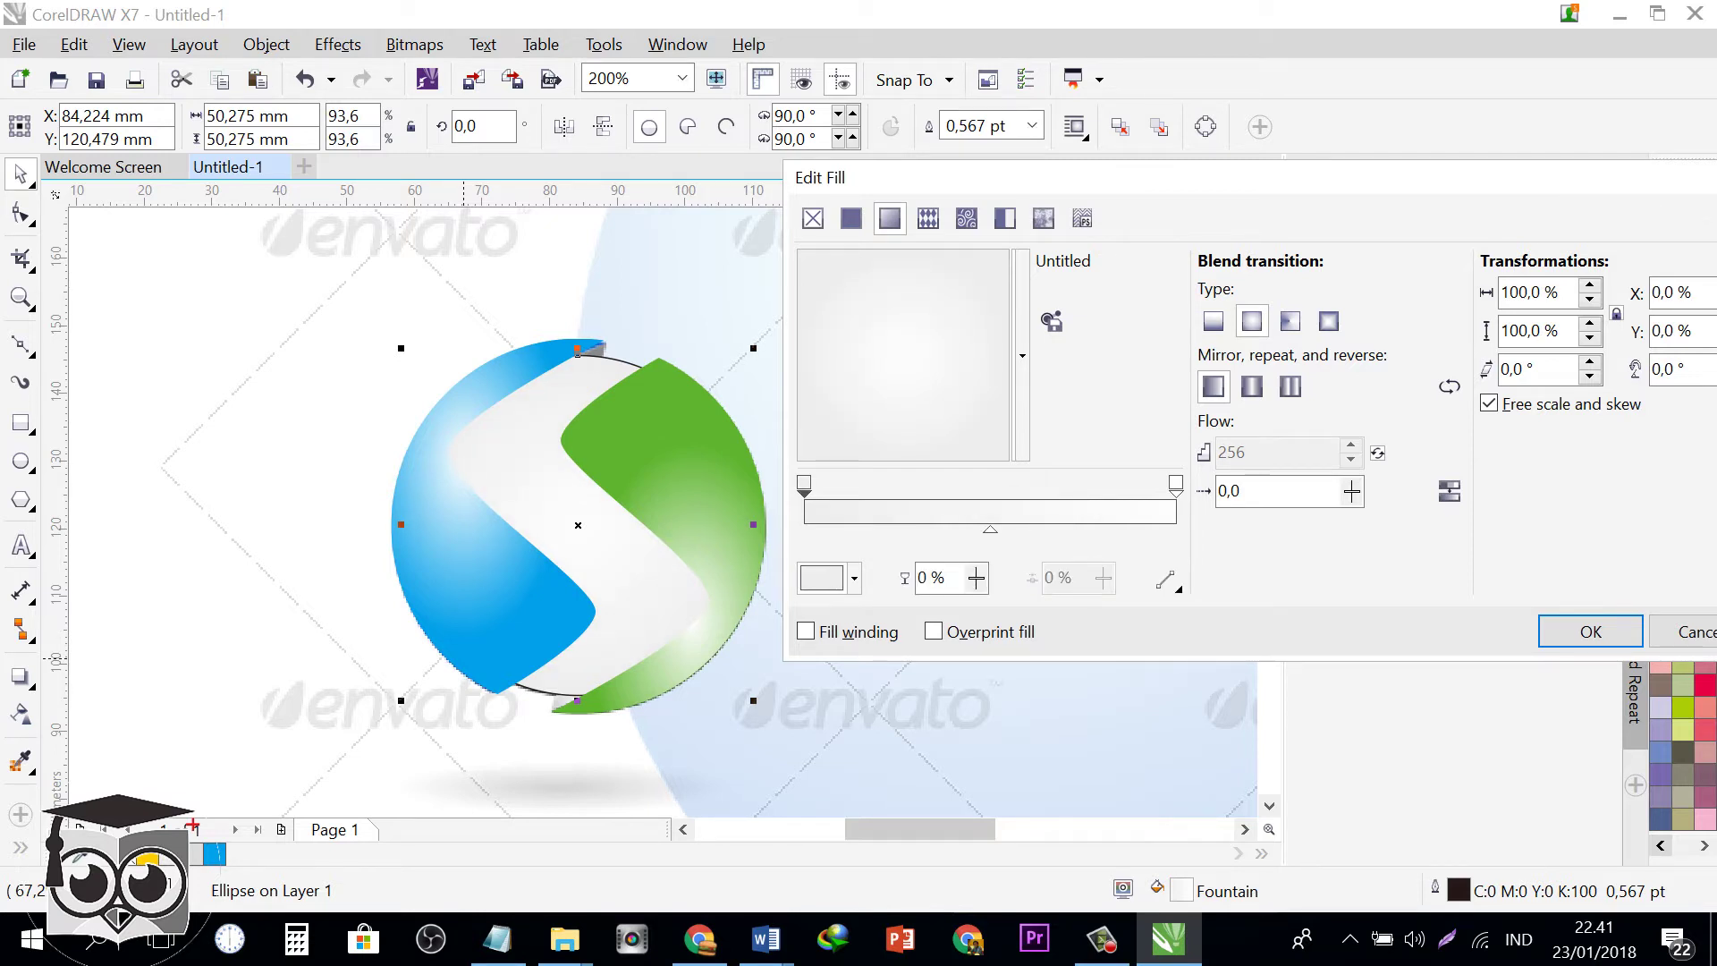
click(854, 578)
click(820, 727)
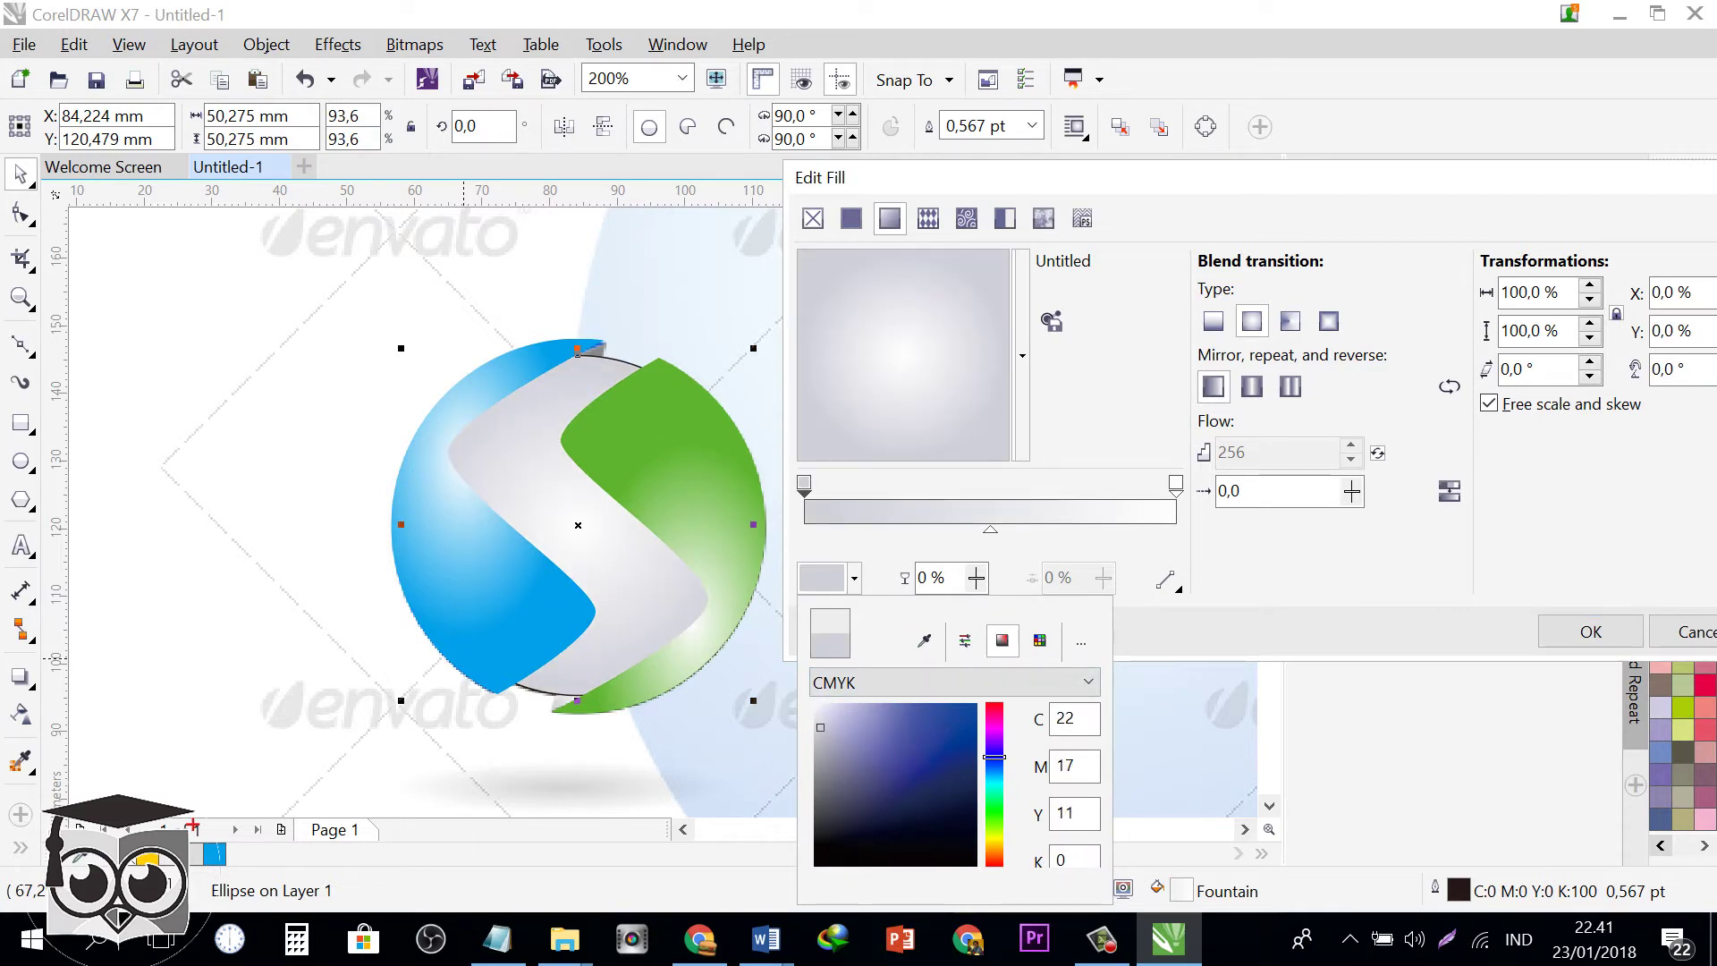
click(818, 745)
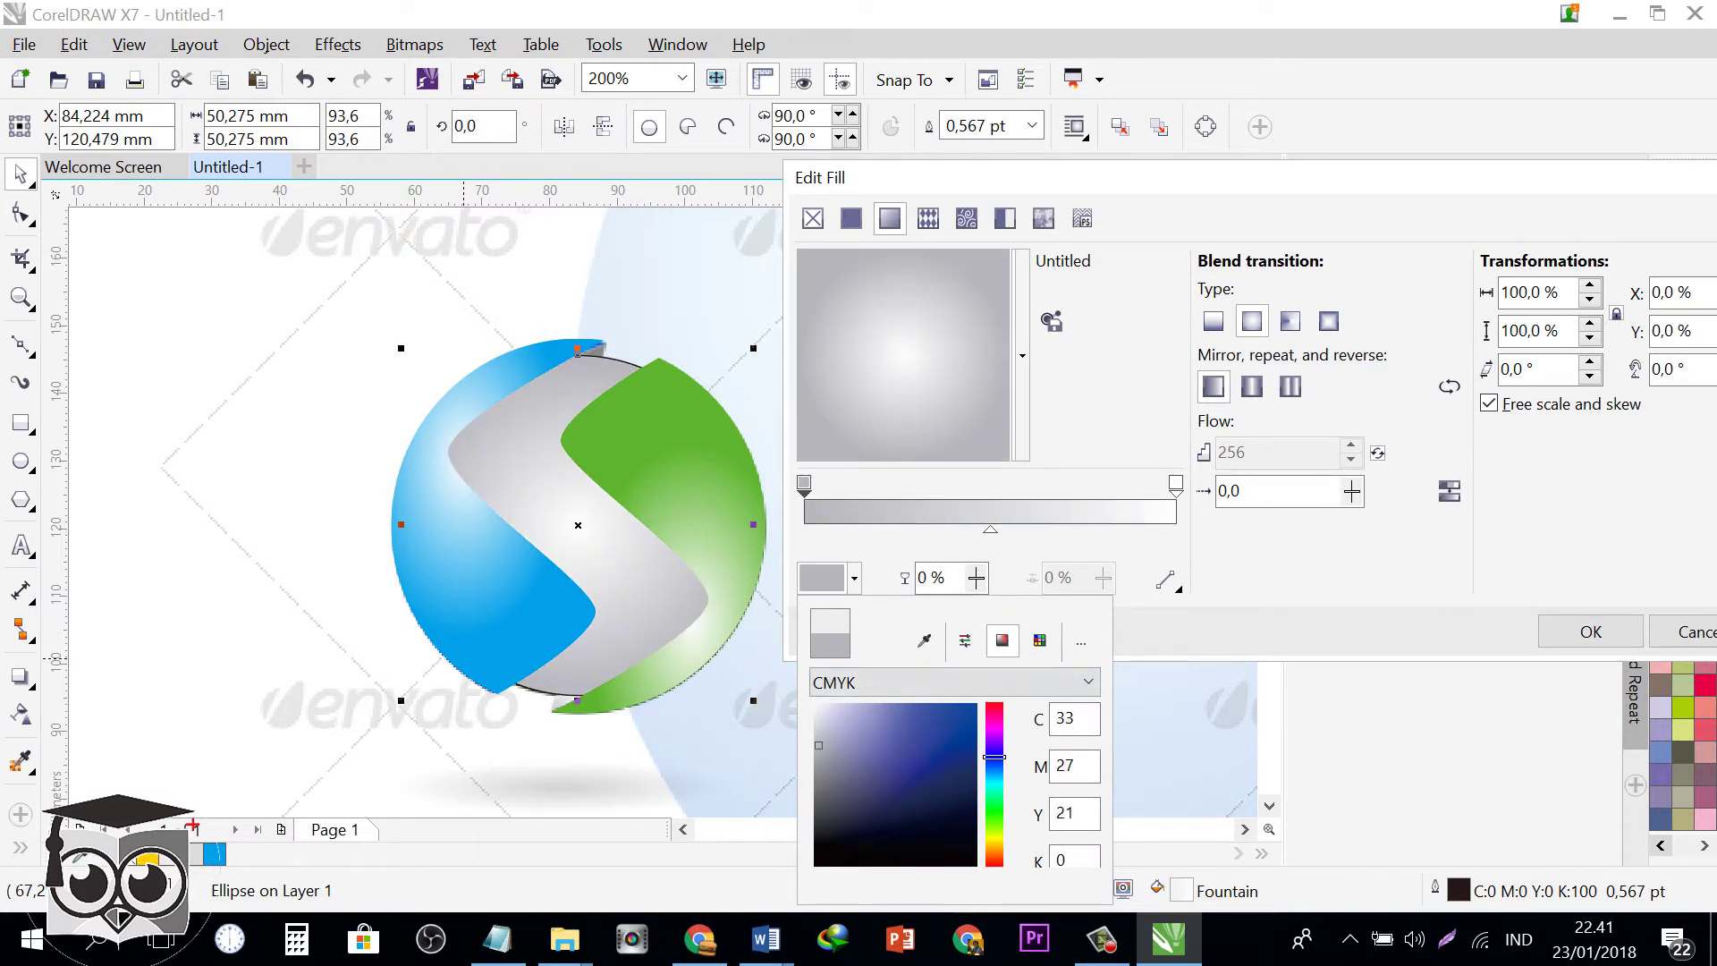
click(818, 756)
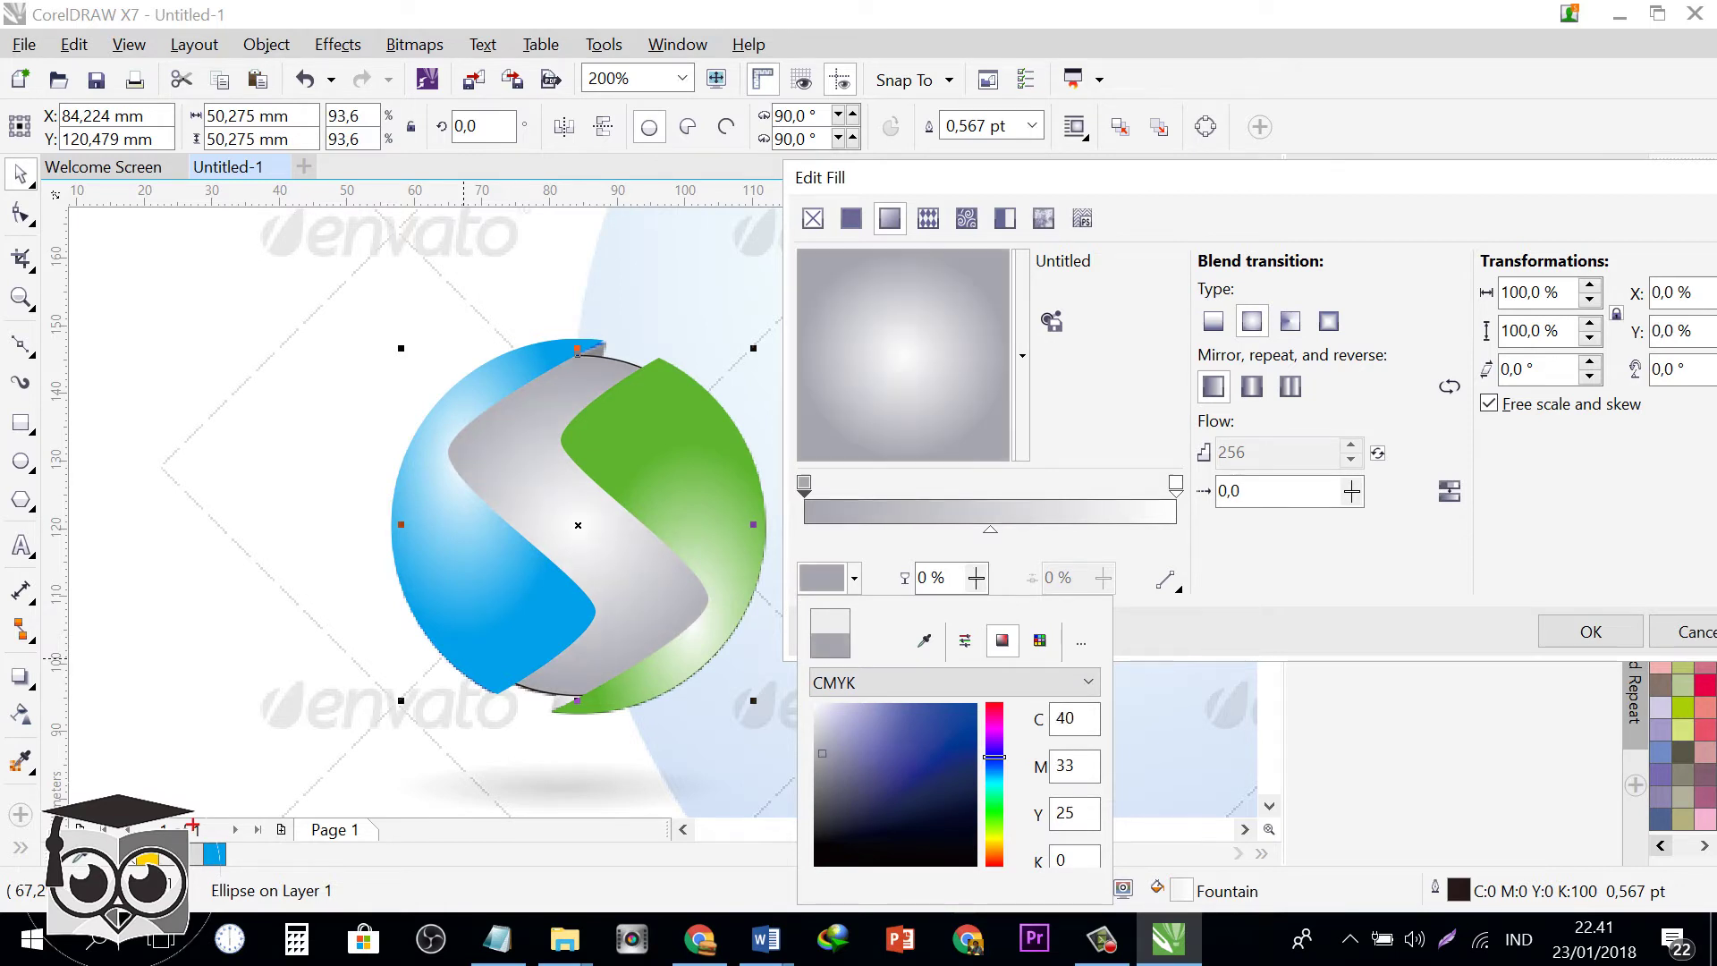
click(1296, 568)
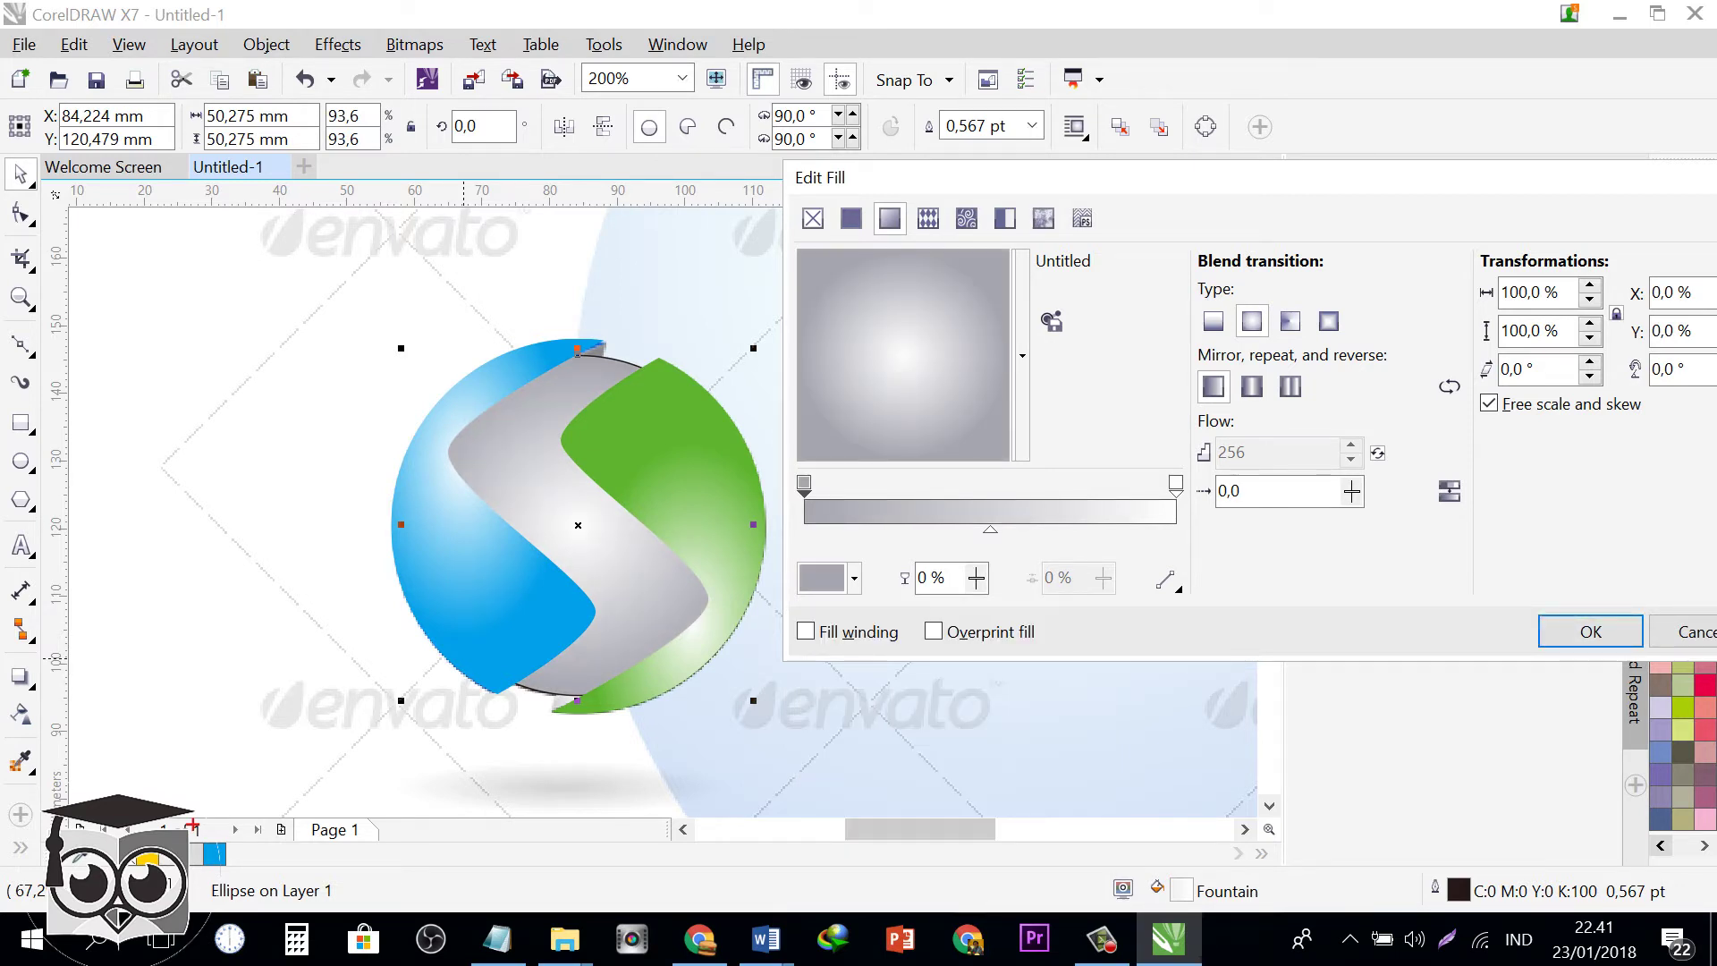
- Add an intermediate colour node at 51 % to the circle's fill and centre the fill at X -1 %, Y 3 %
double_click(923, 509)
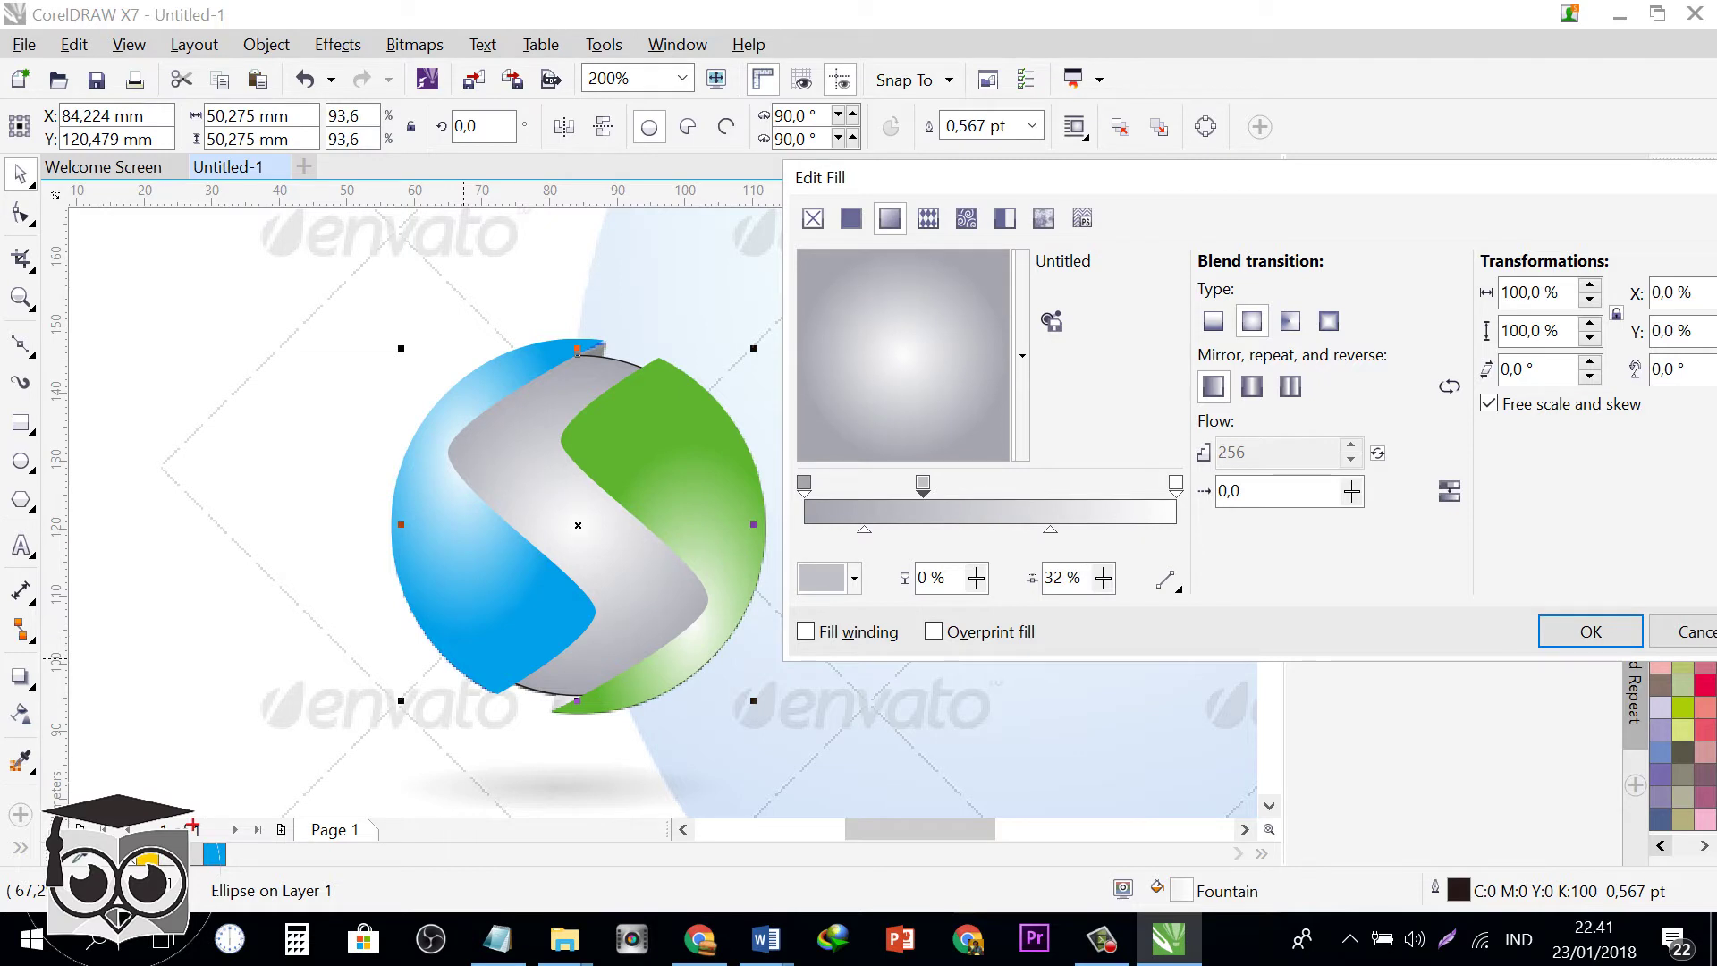
drag(923, 485, 994, 486)
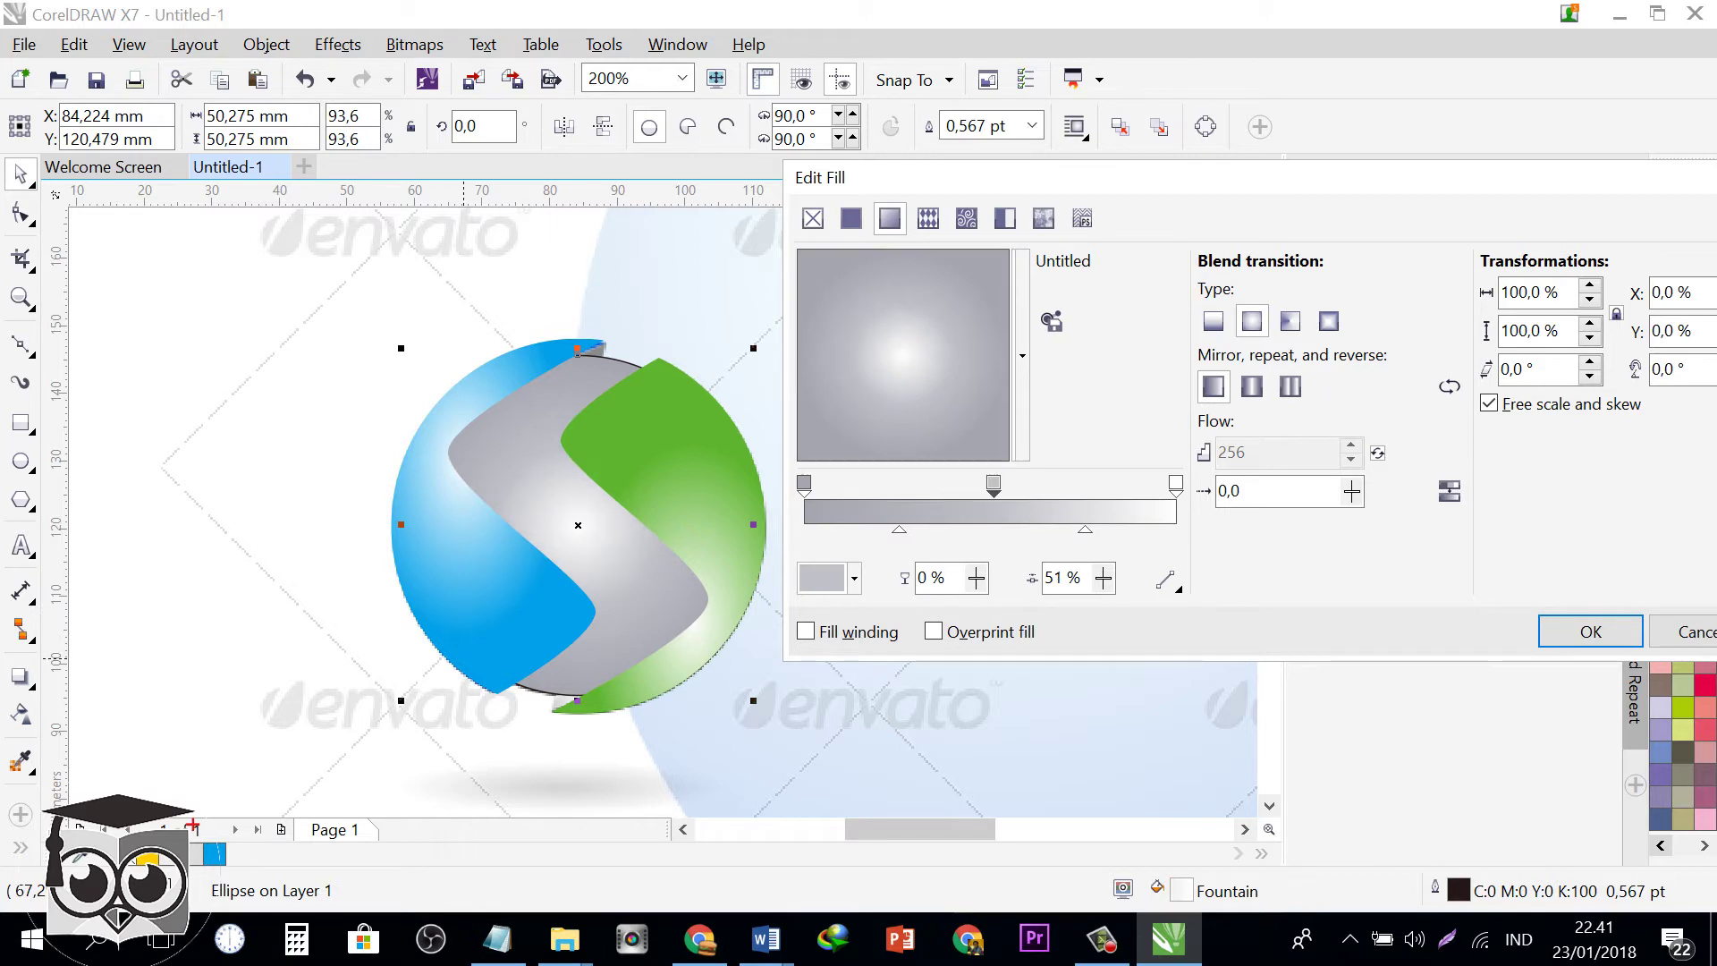
click(900, 349)
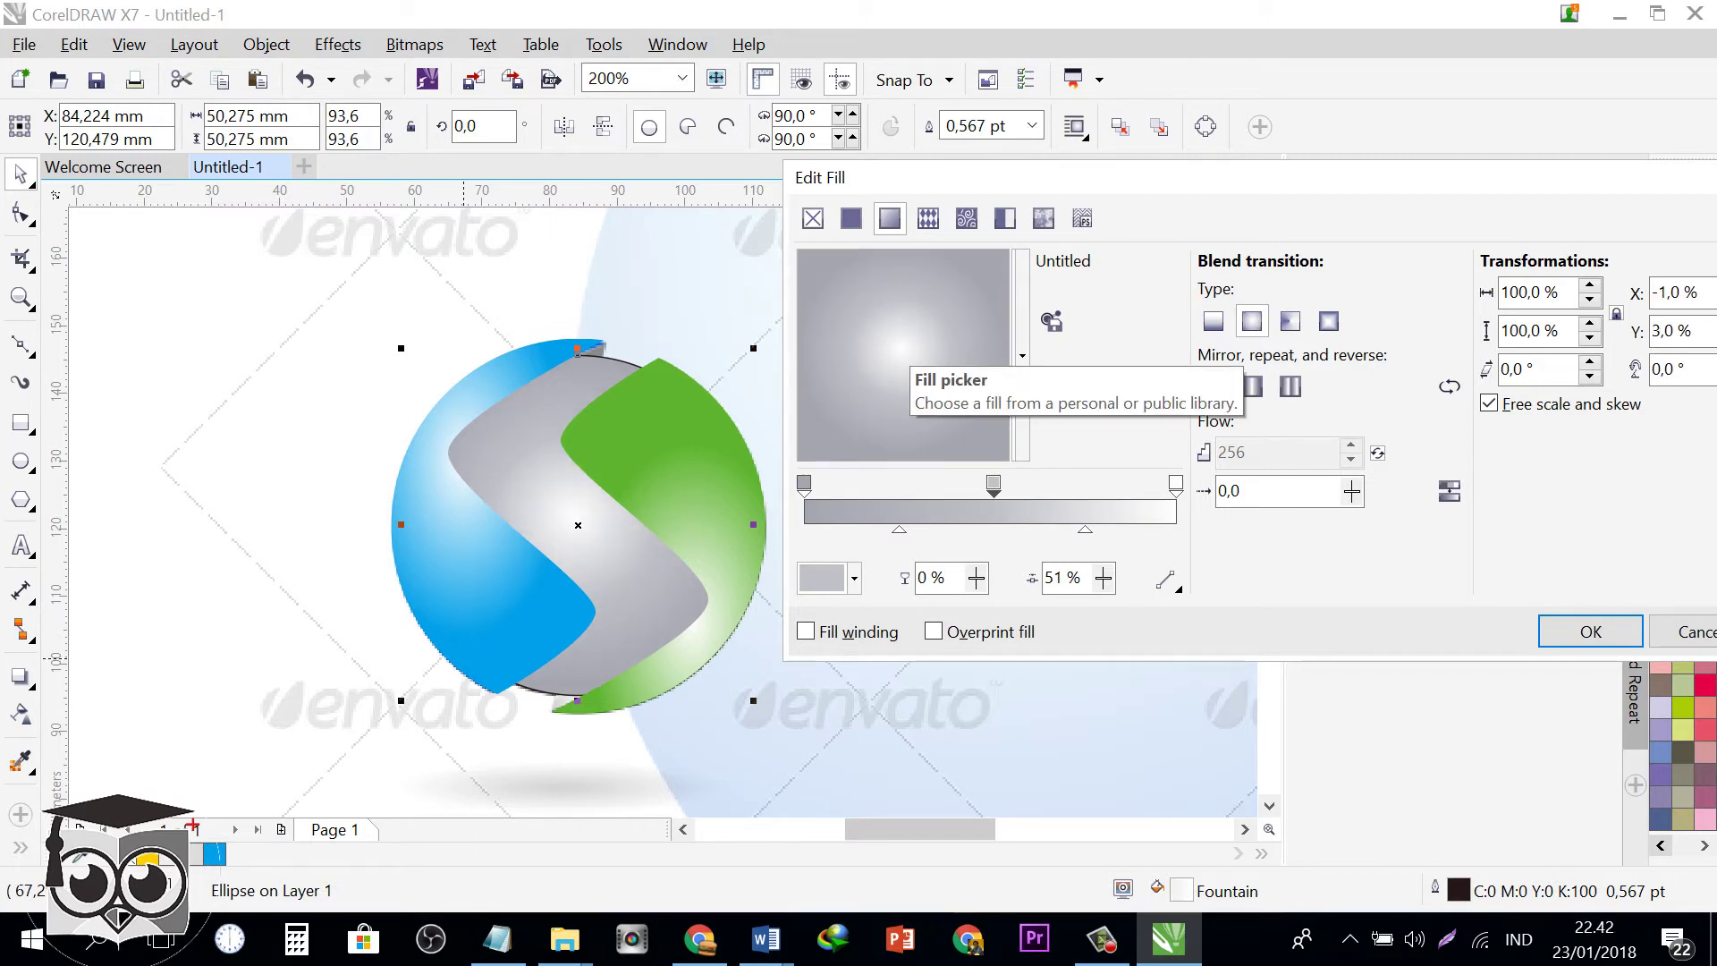
click(1589, 631)
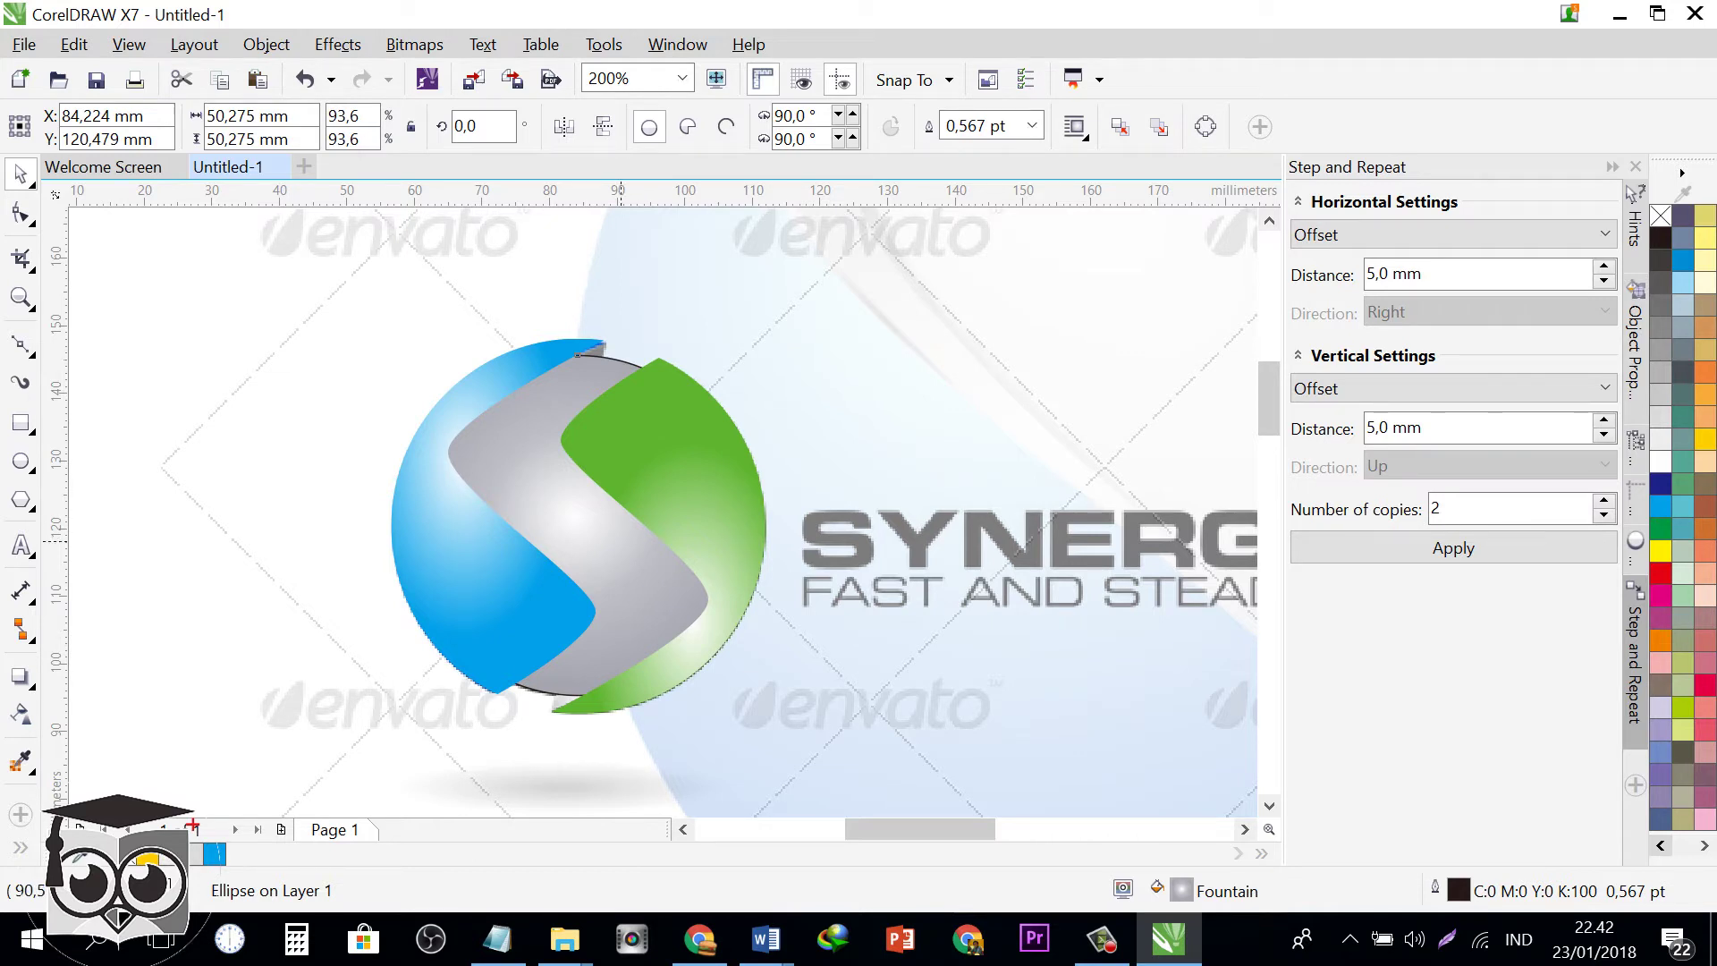
- Move the grey circle about 62 mm to the right and trace the inner edge of the S-band from the blue tip to its upper bend
drag(576, 354, 997, 352)
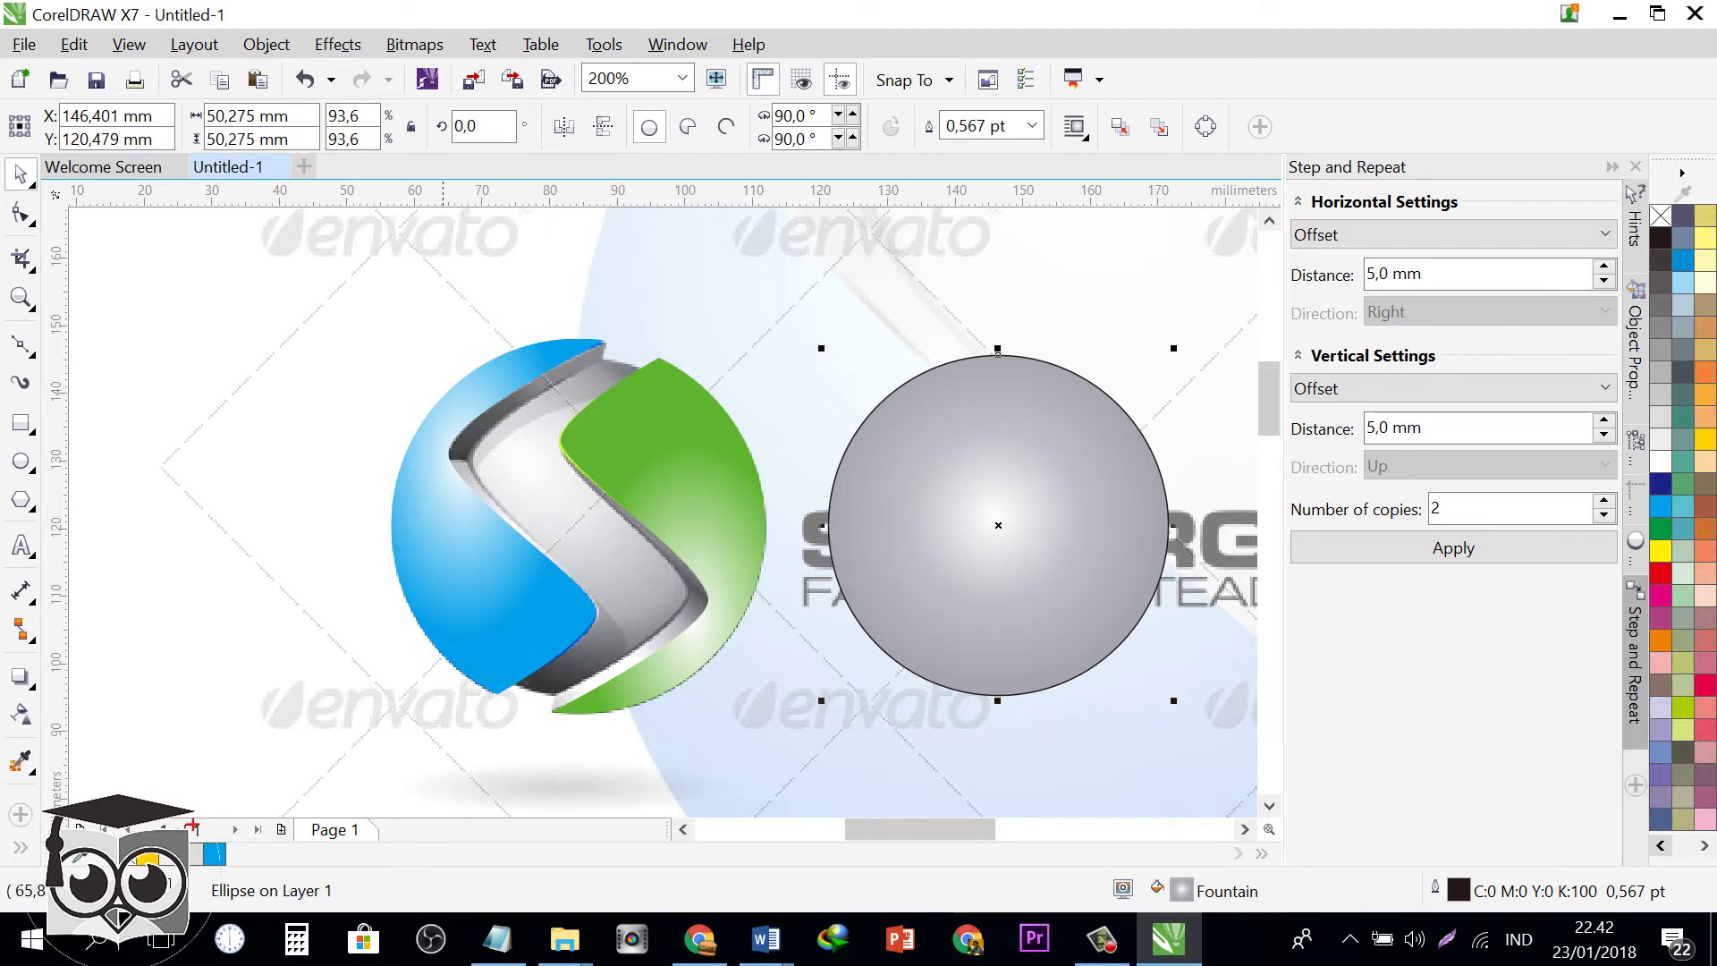
scroll(598, 386, up, 1)
click(600, 298)
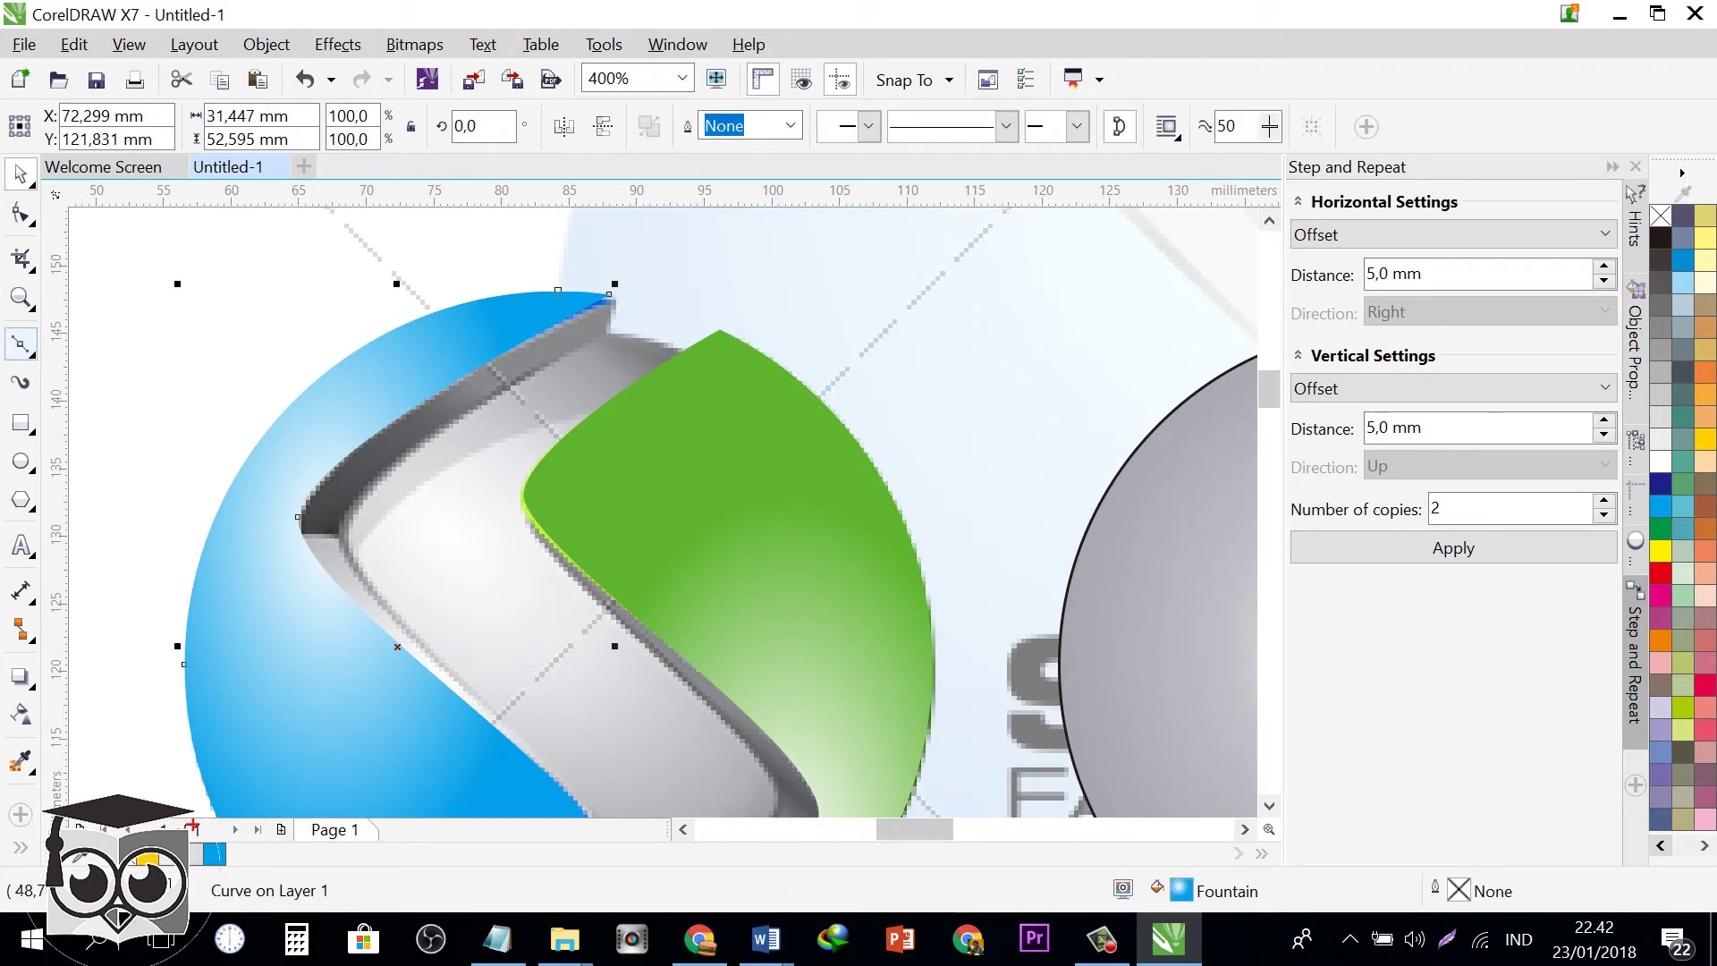
click(20, 345)
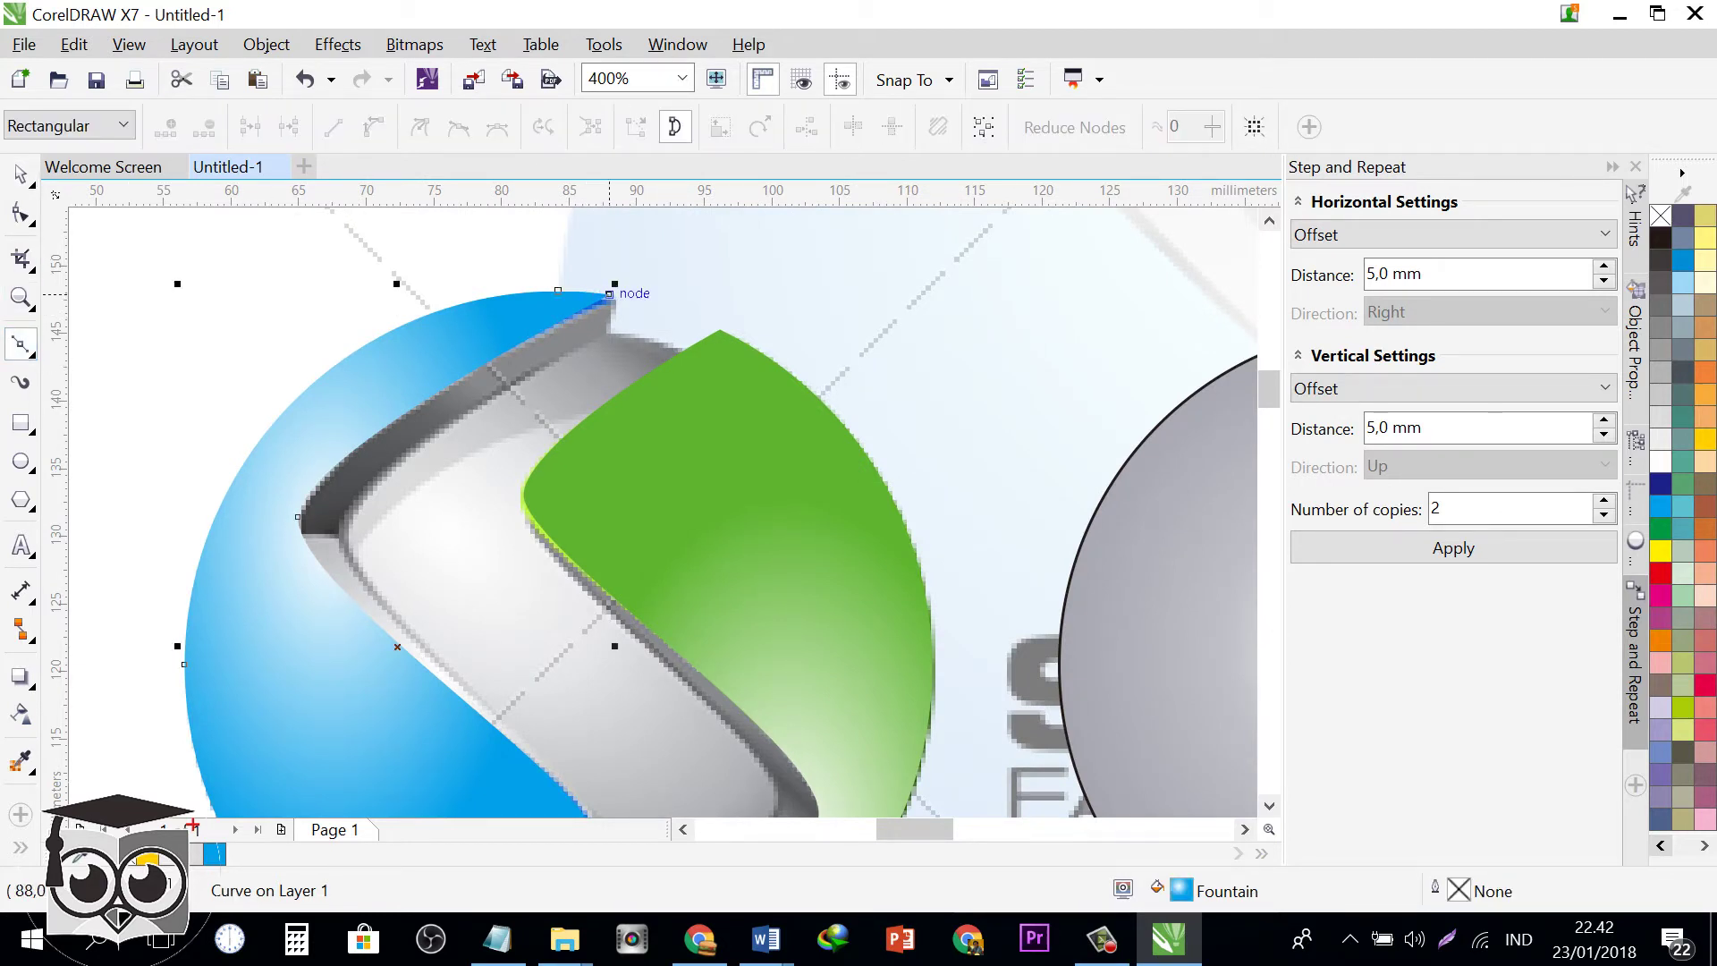
click(611, 293)
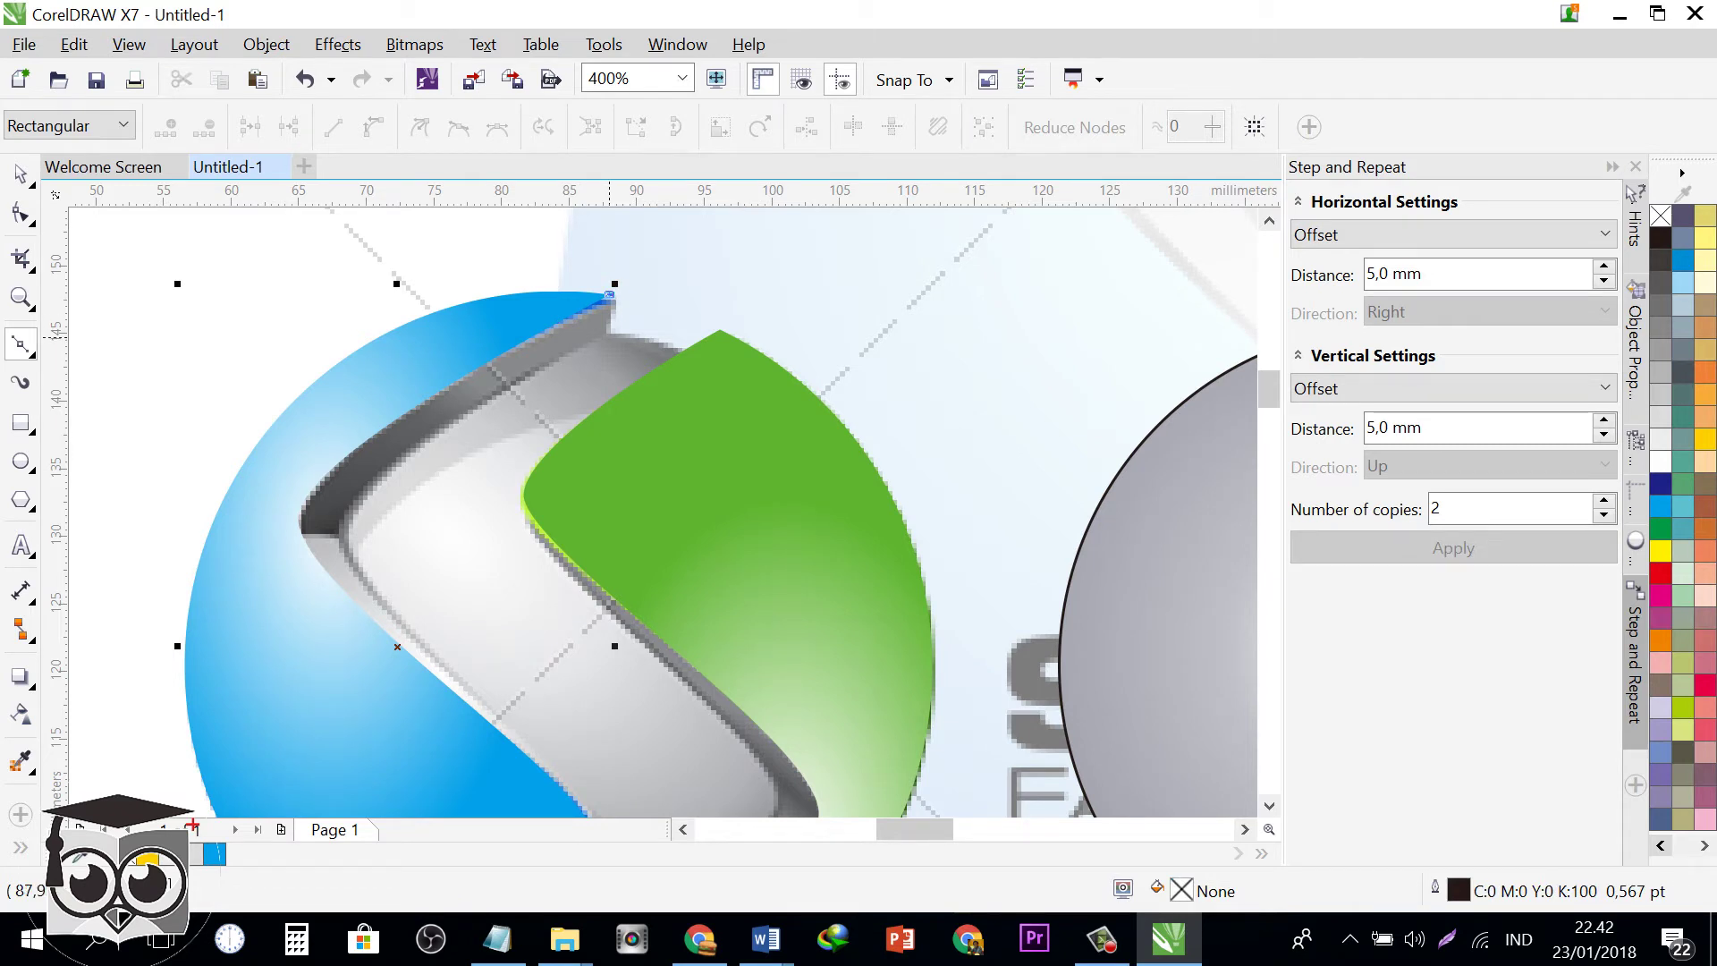
click(609, 337)
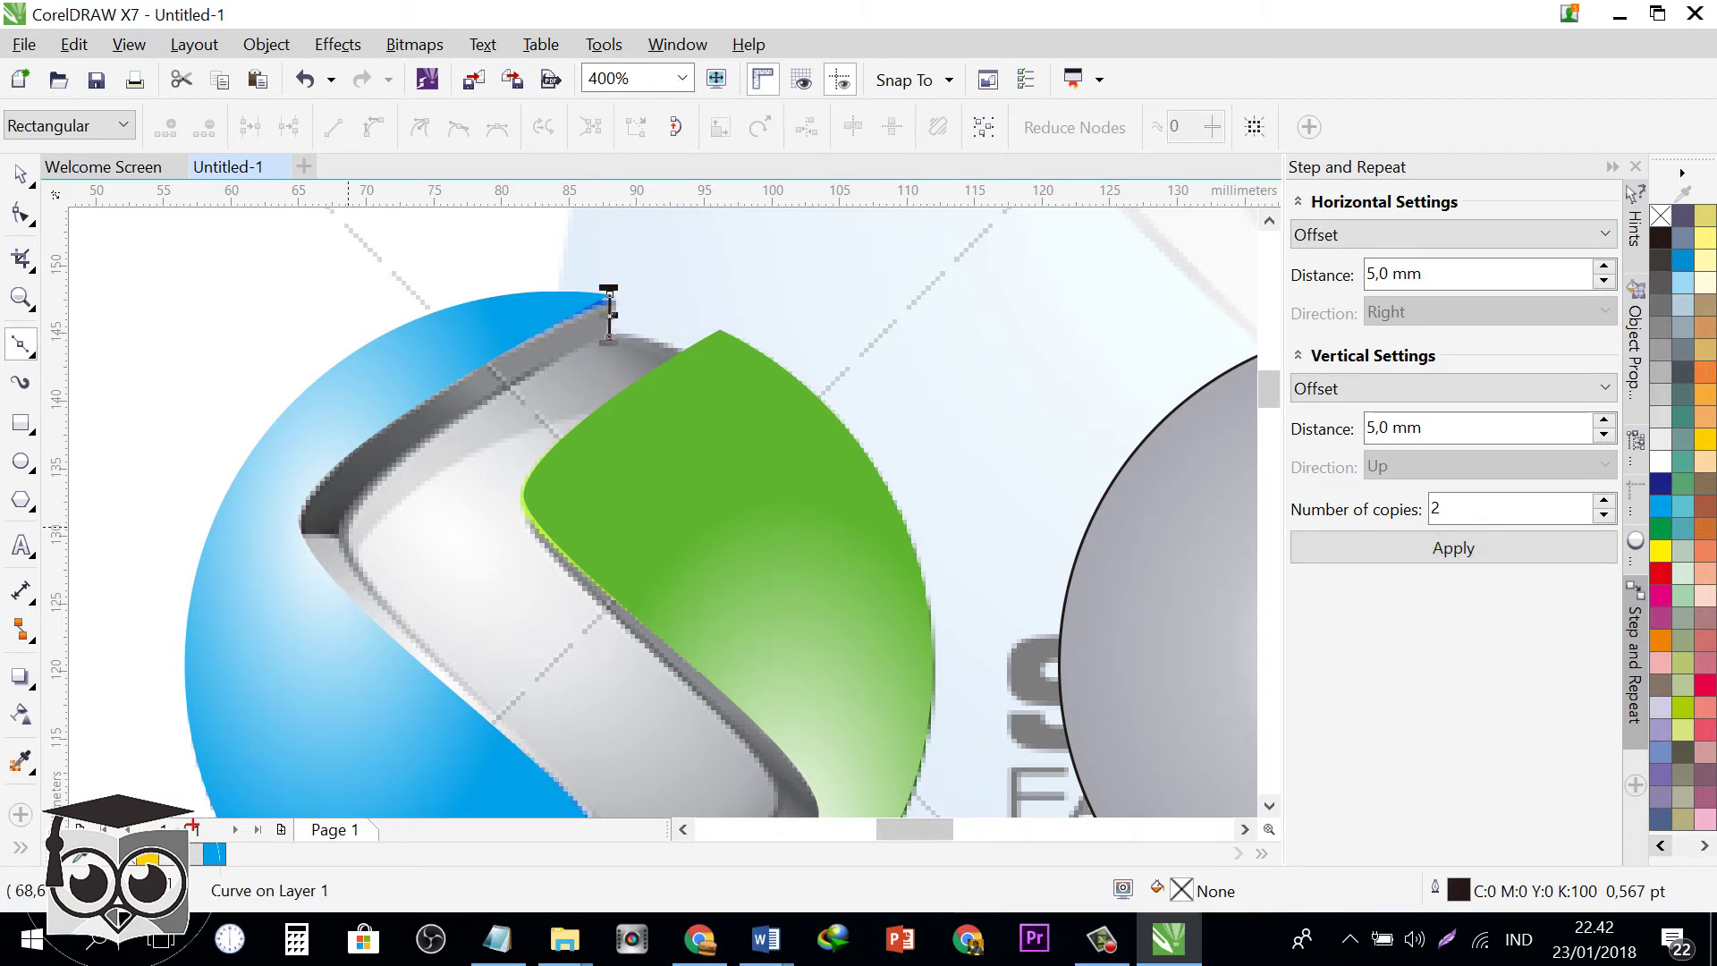
mouse_move(342, 536)
mouse_down()
mouse_move(358, 581)
mouse_move(344, 619)
mouse_up()
click(609, 291)
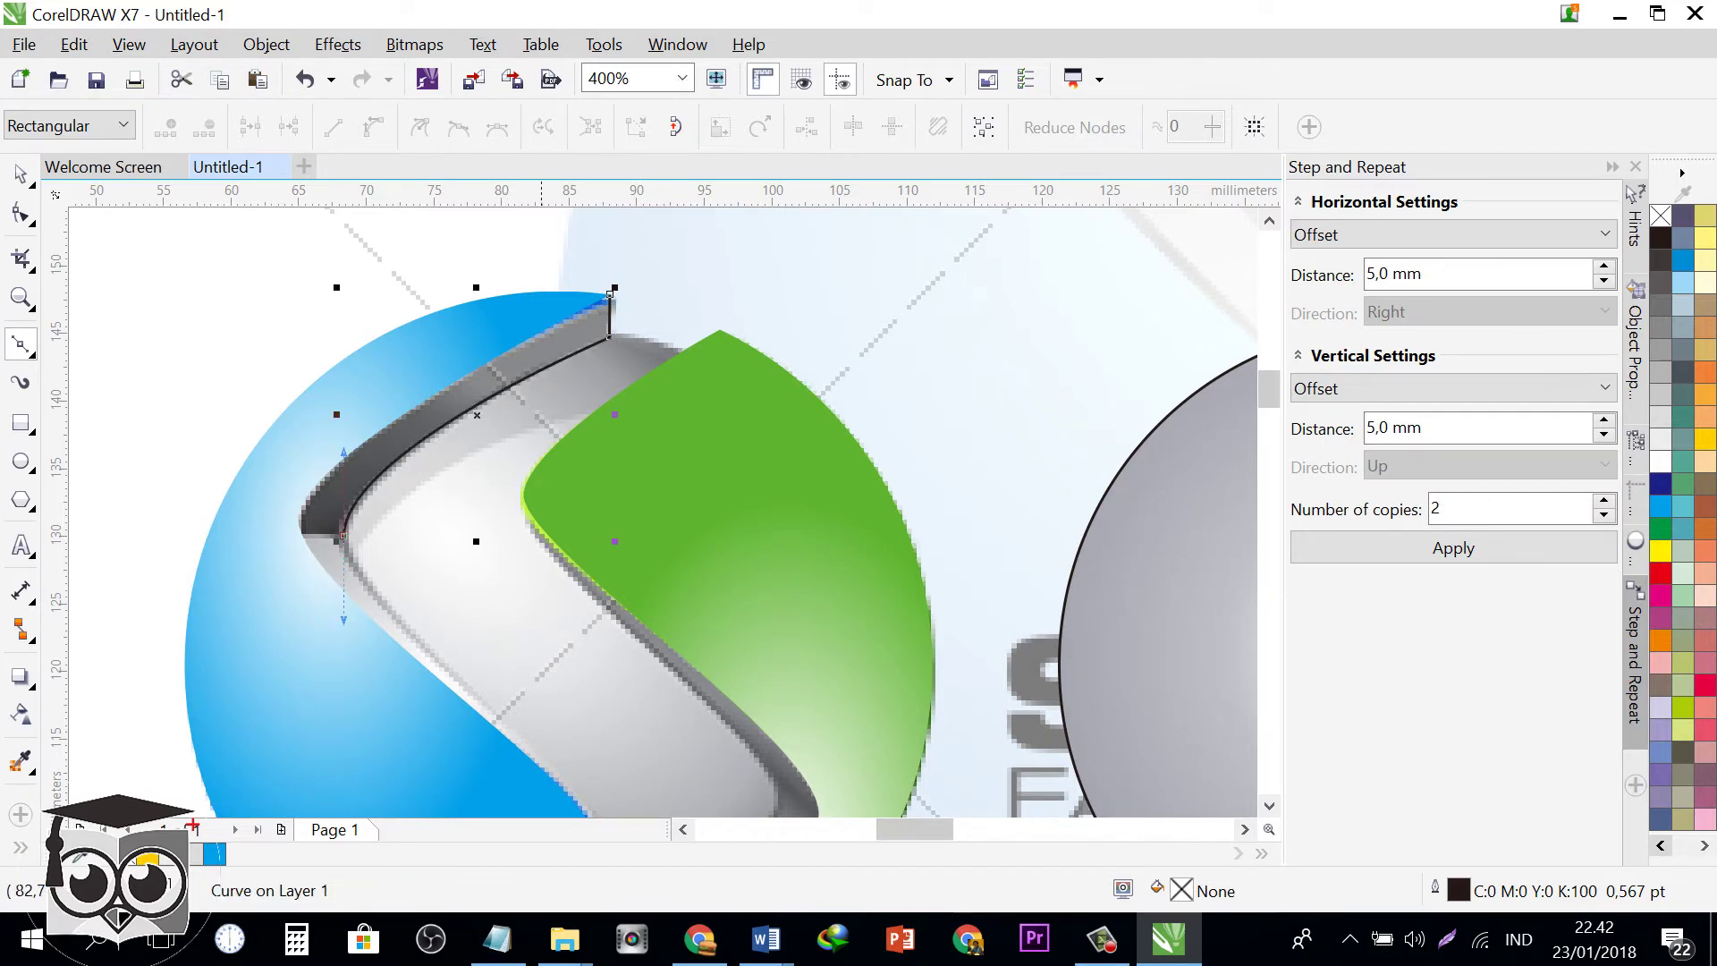
- Continue the traced curve down the S-band's inner edge and around its lower bend beside the blue piece
scroll(598, 670, down, 3)
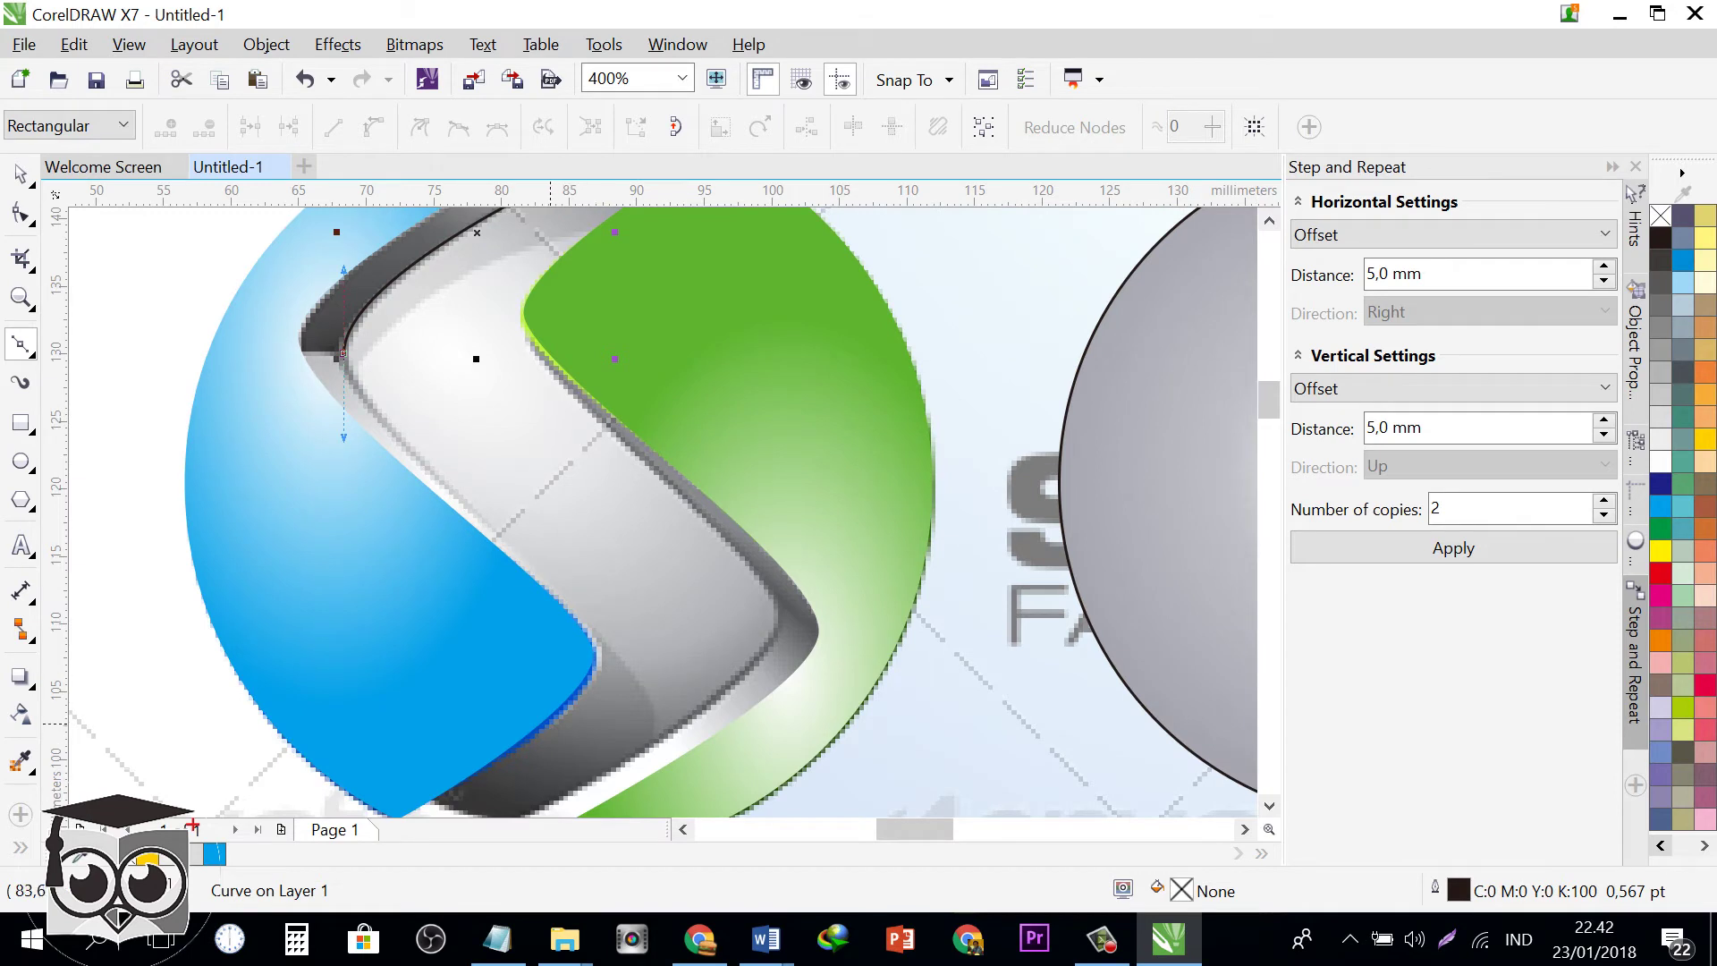
scroll(555, 693, down, 2)
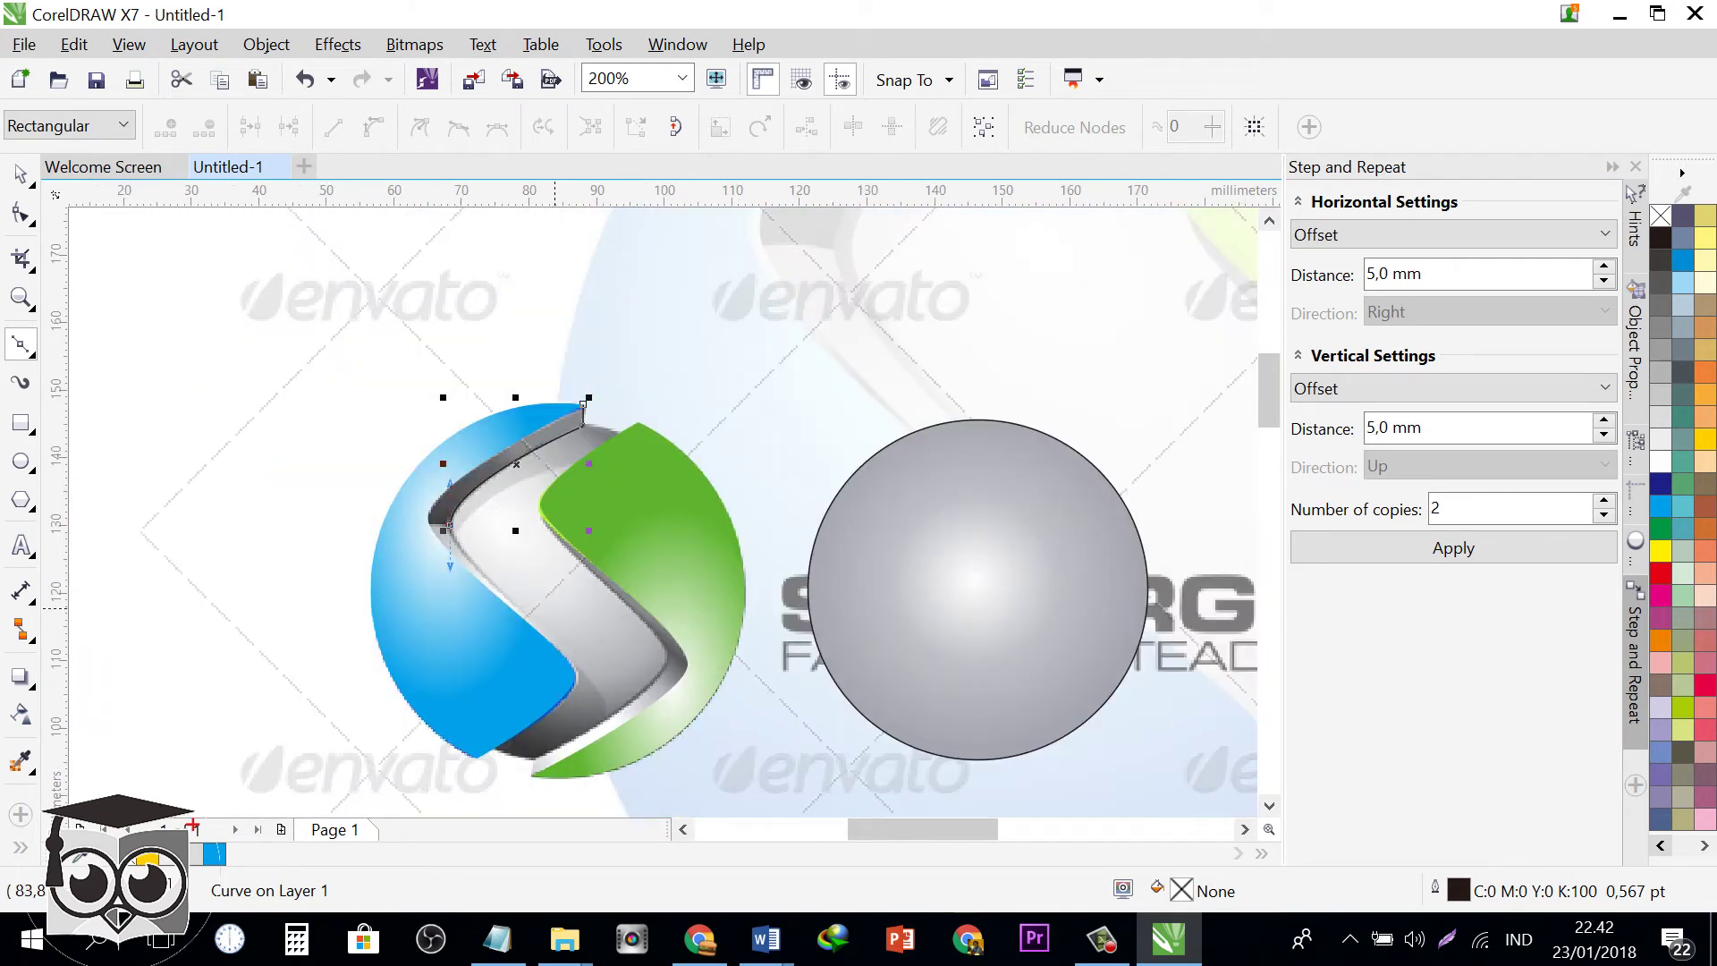
drag(574, 675, 570, 705)
click(542, 715)
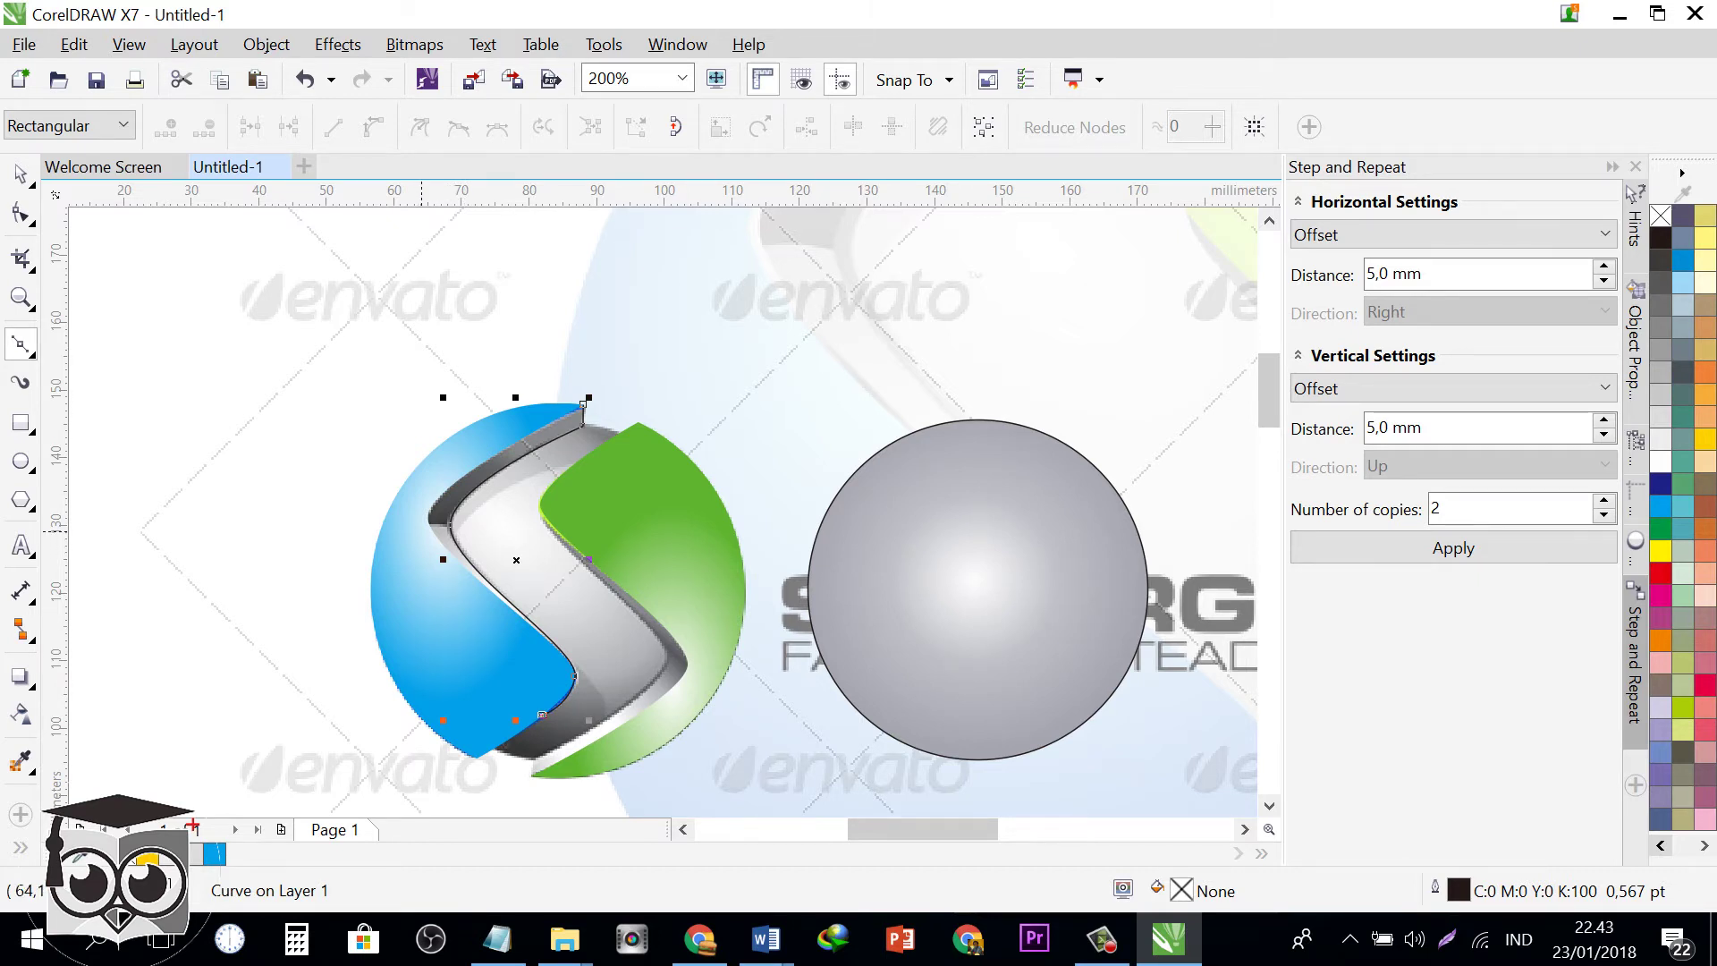
- Close the traced outline over the blue piece at the upper tip, and give the shape a 60 % black fill and outline
click(421, 531)
click(528, 422)
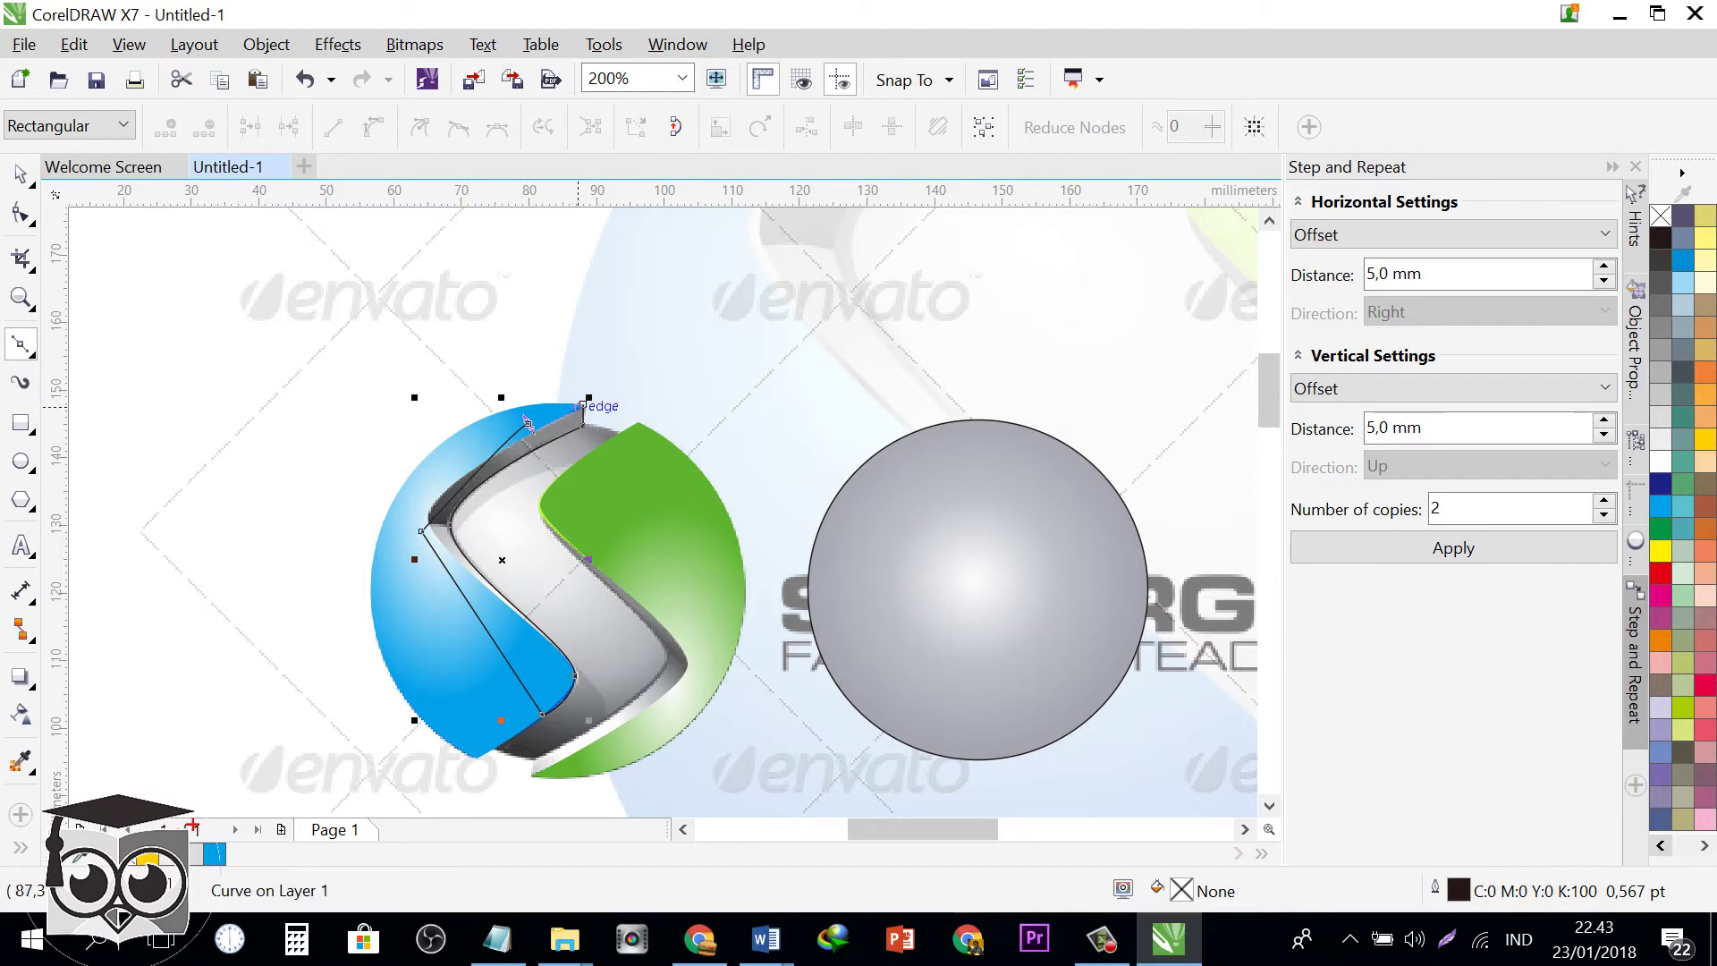
key(ctrl+z)
drag(500, 442, 520, 436)
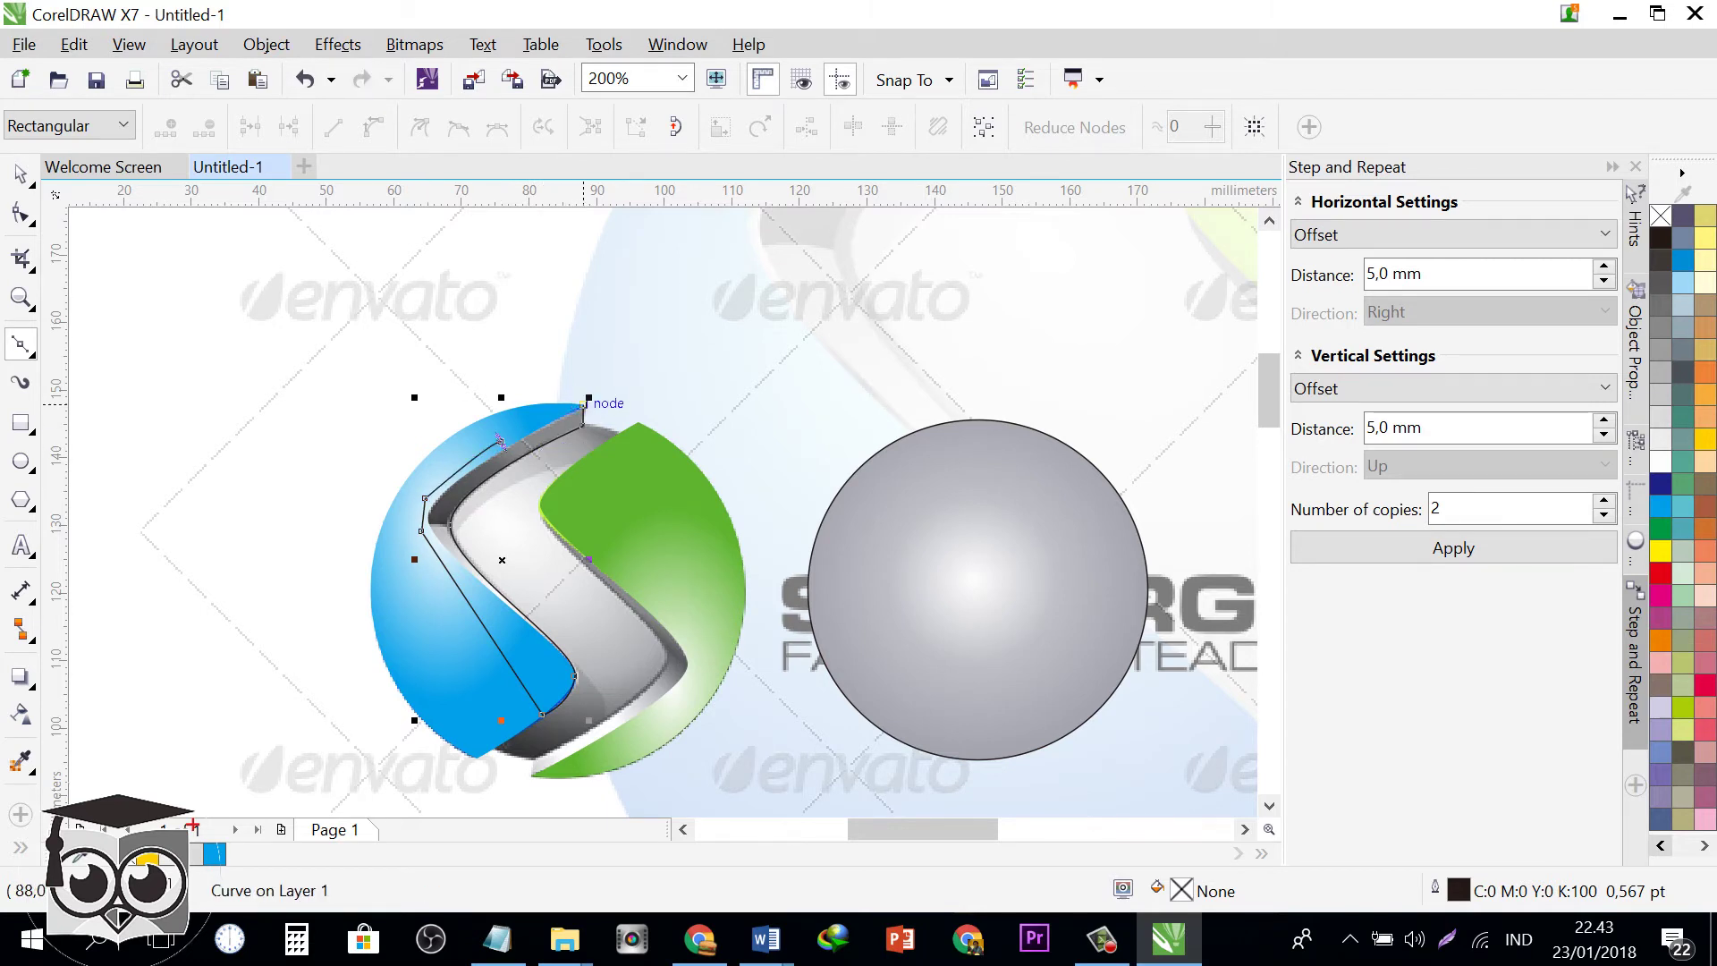
click(583, 405)
key(space)
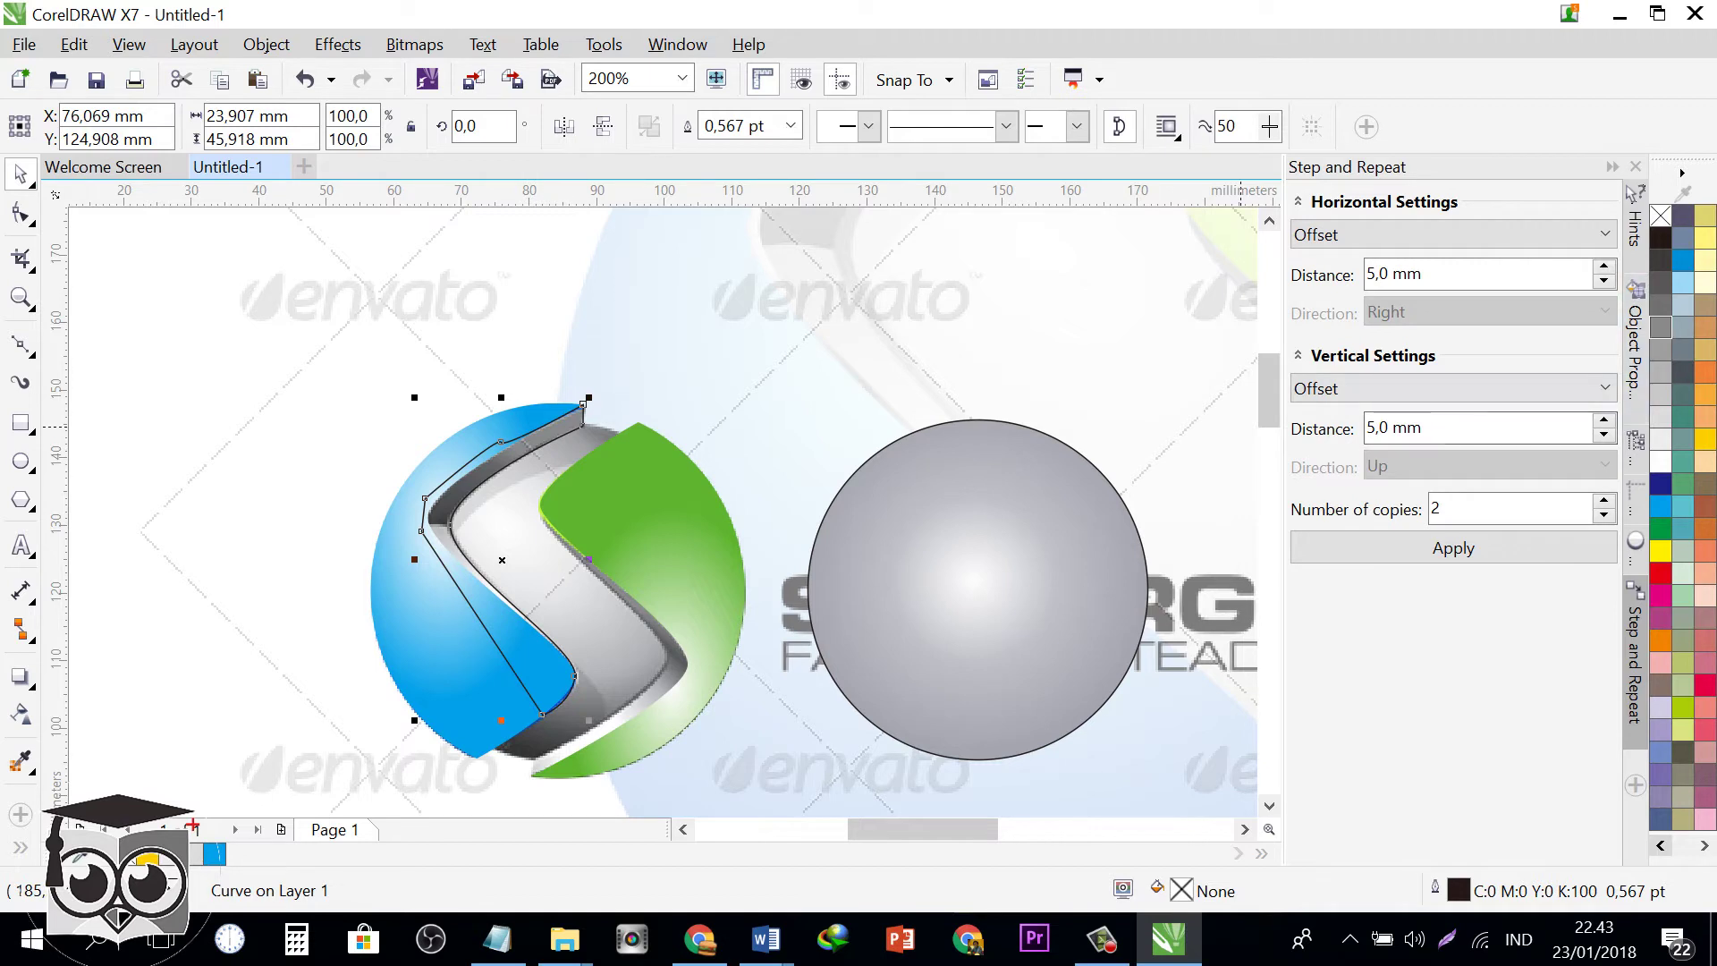
click(1661, 326)
right_click(1661, 327)
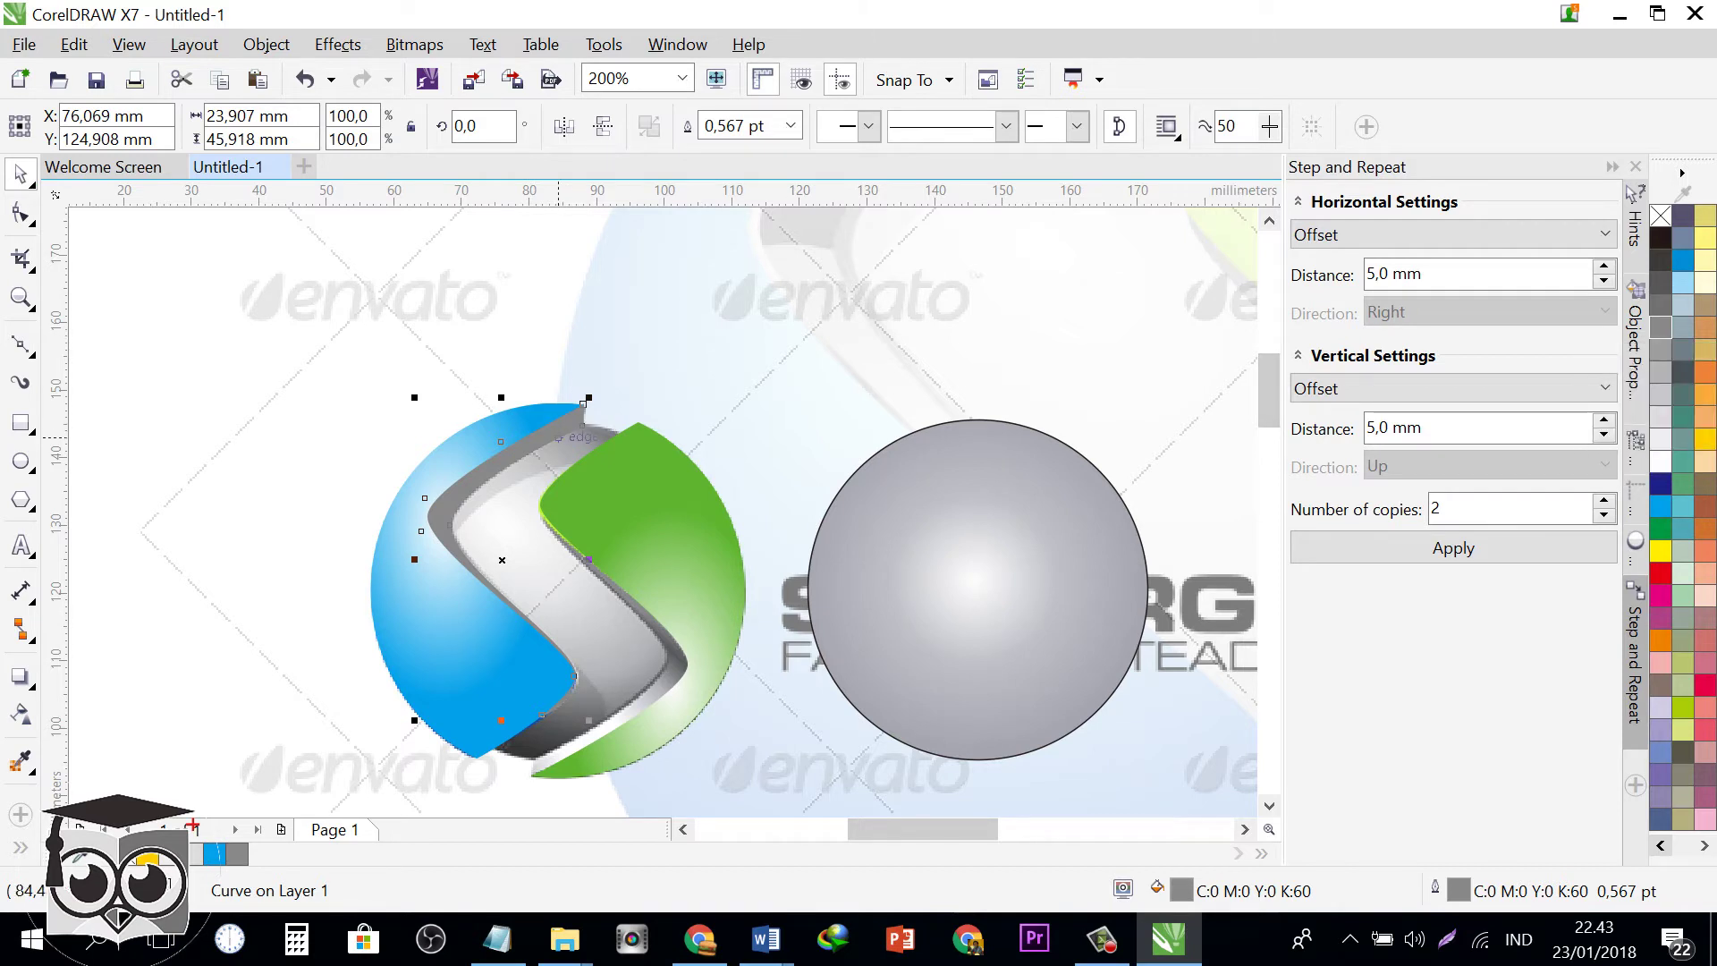
- Reshape the traced band shape's outline over the blue piece by adjusting its upper curve handles and bend node
click(21, 213)
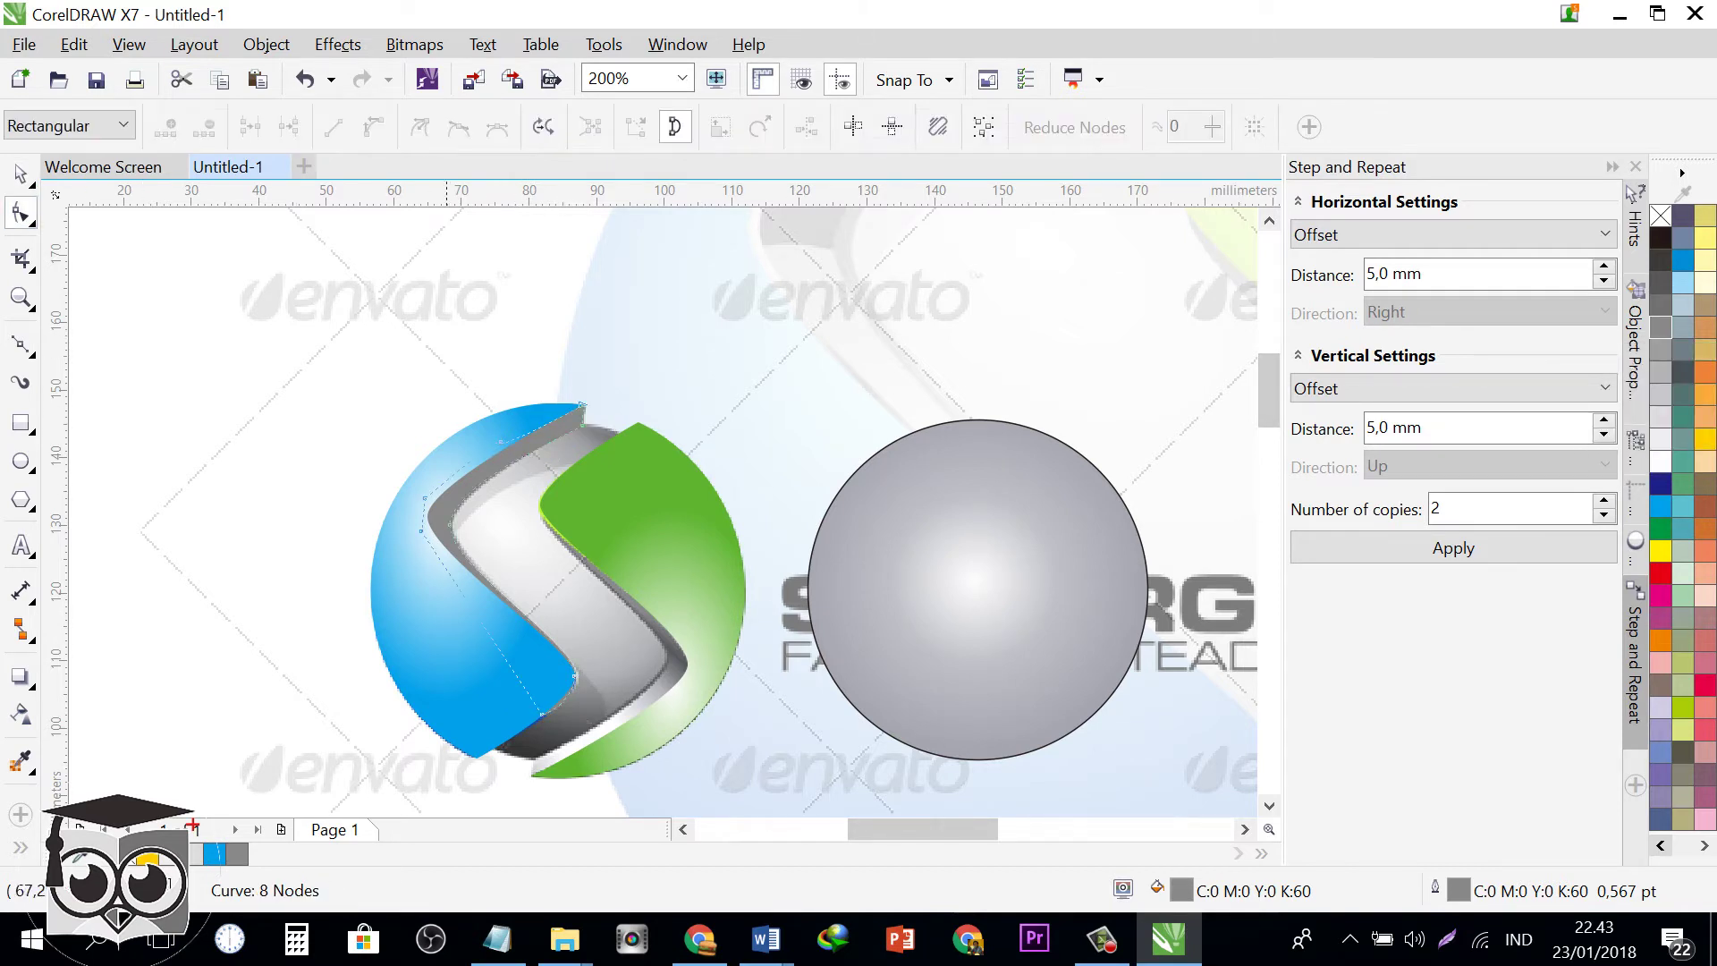
scroll(499, 449, up, 2)
click(512, 412)
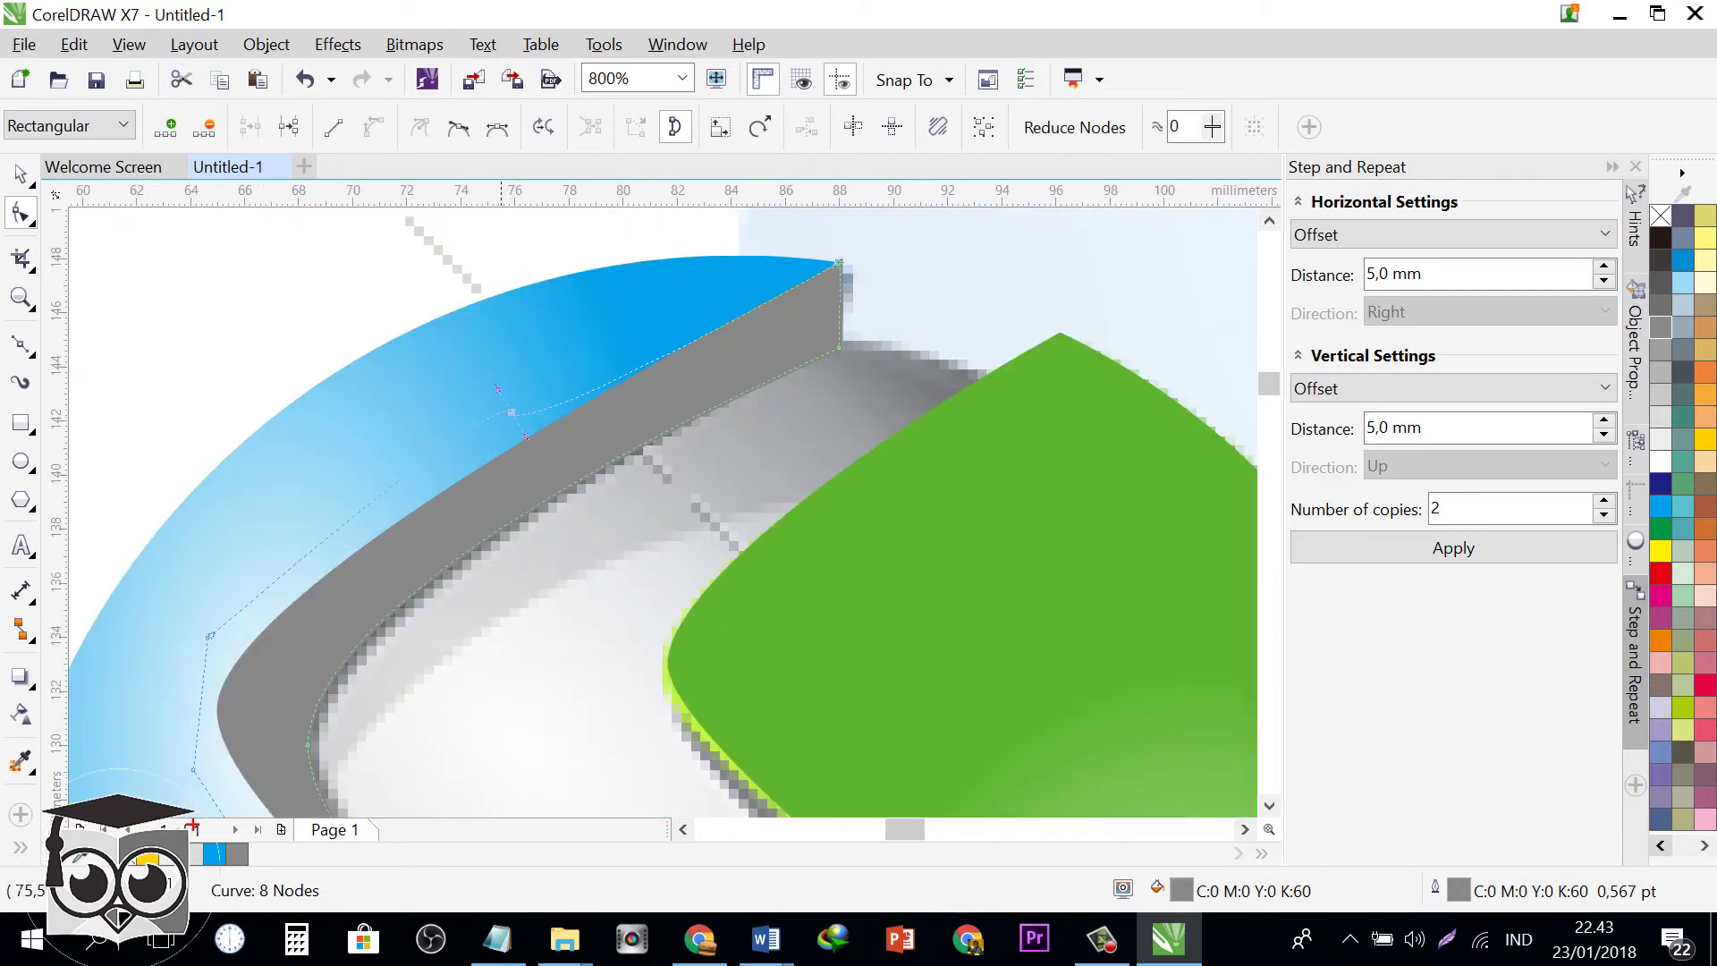
drag(497, 389, 561, 375)
drag(210, 635, 205, 661)
drag(486, 414, 478, 435)
scroll(479, 437, down, 1)
scroll(464, 476, down, 1)
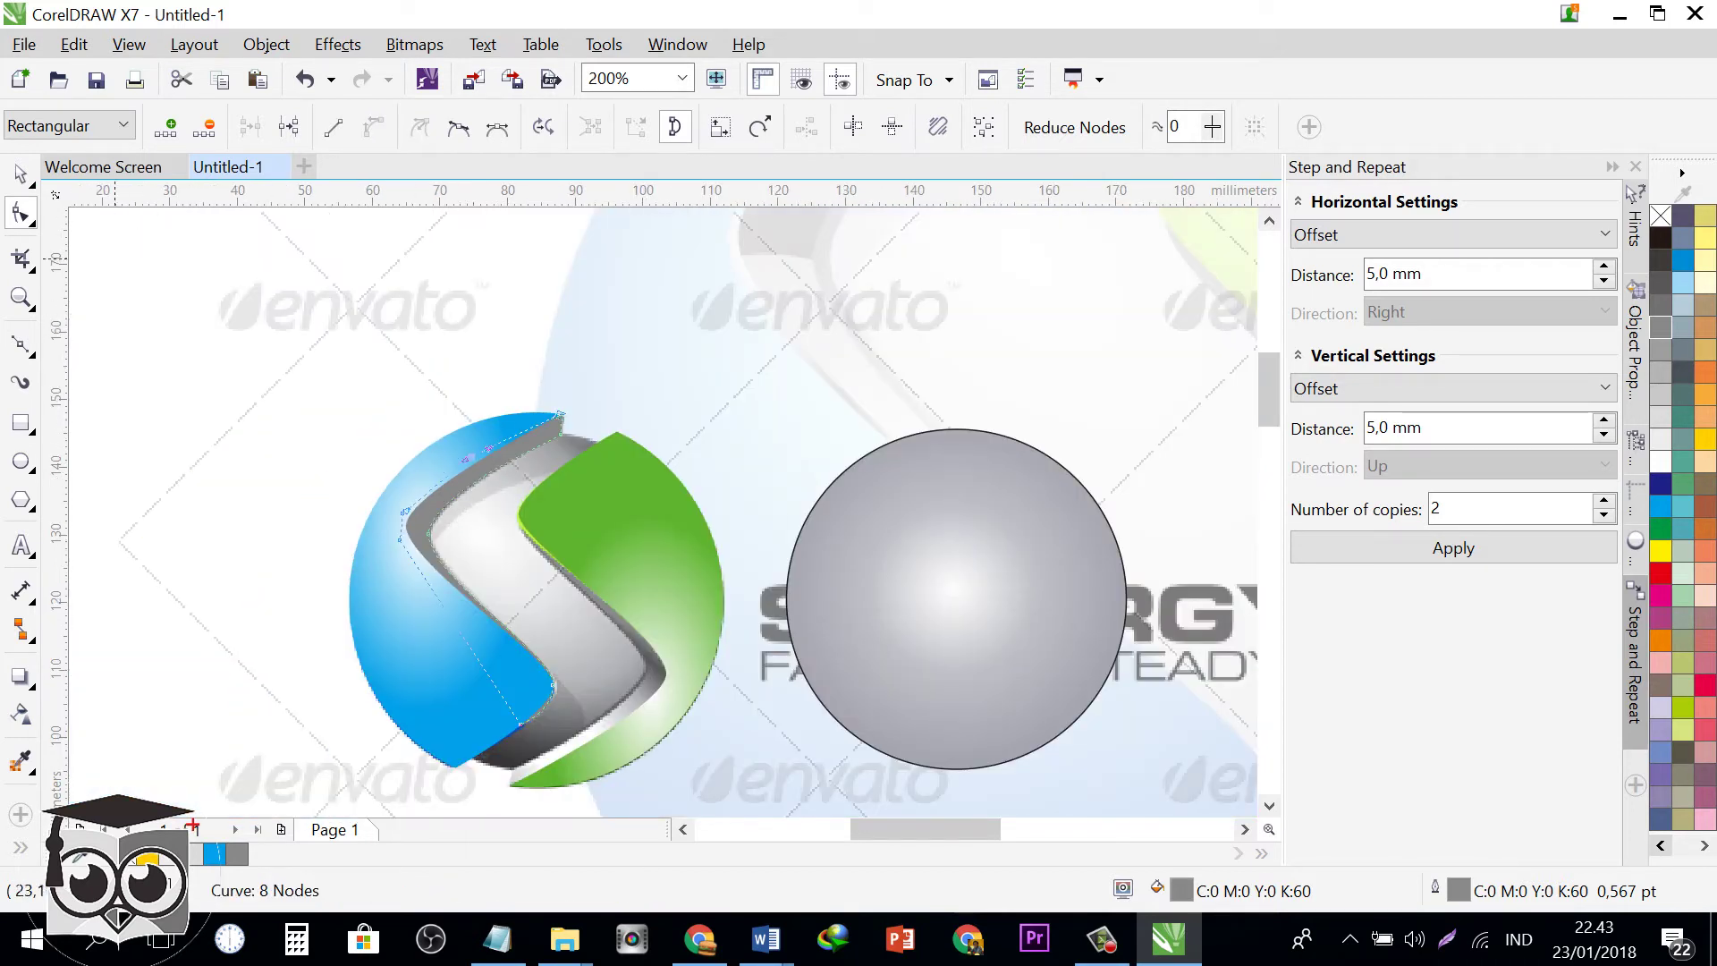
click(19, 172)
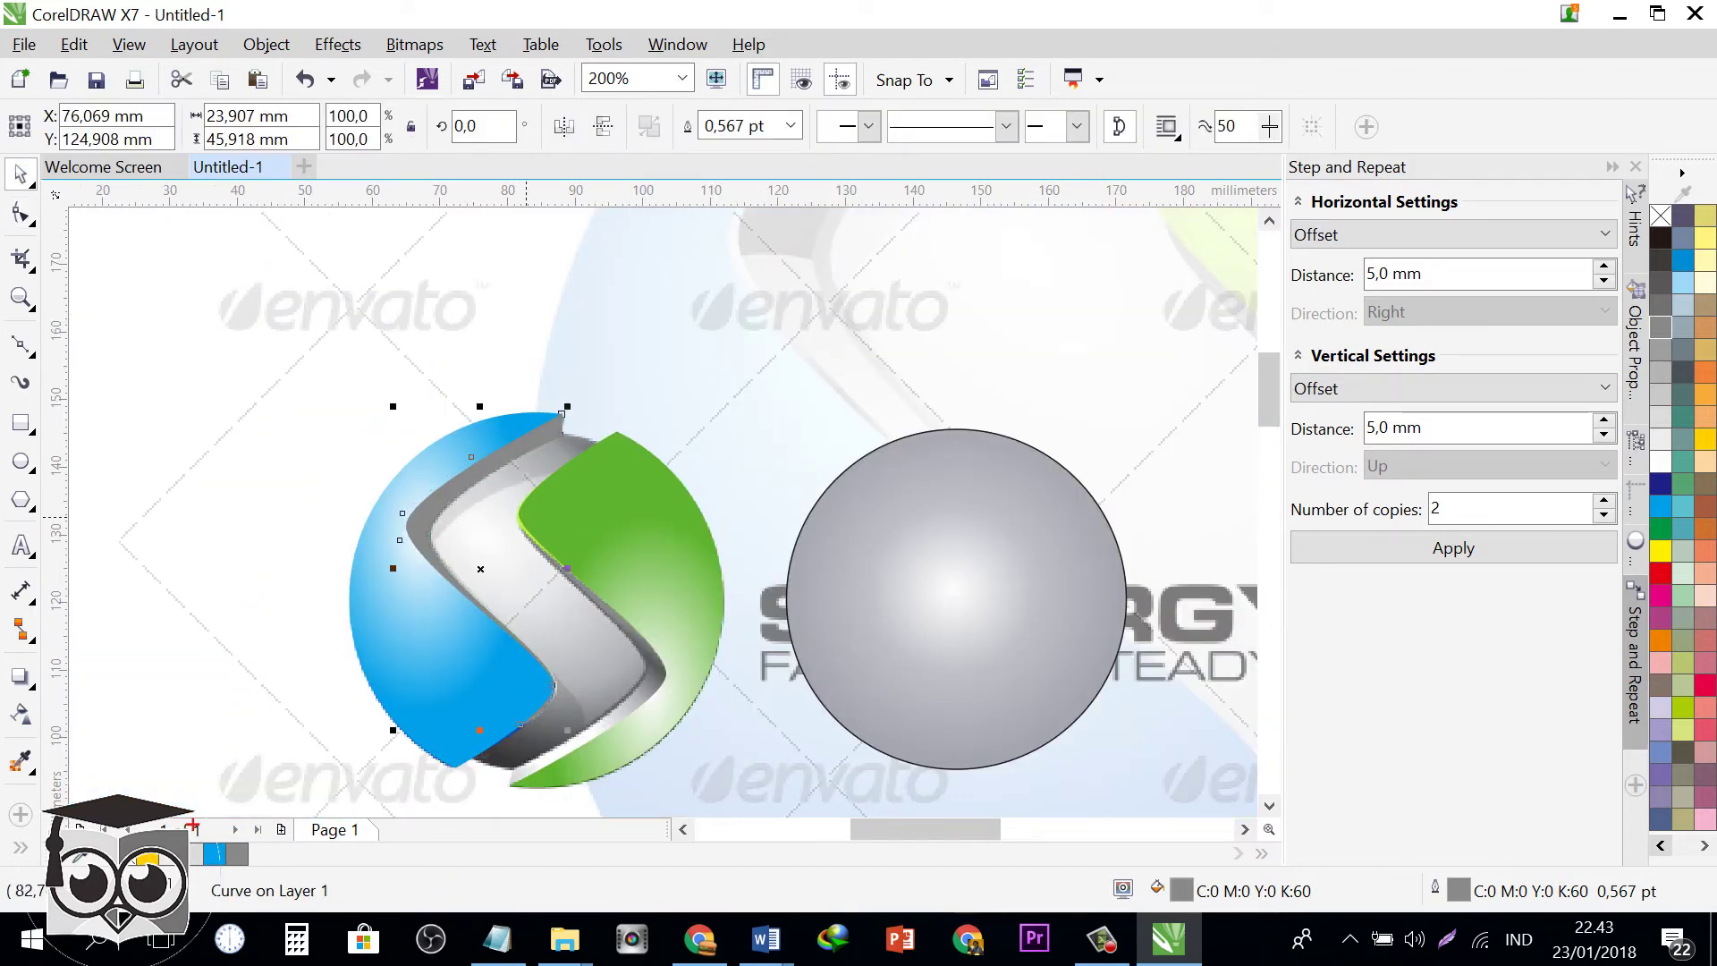
- Try a linear fountain fill on the traced band shape, adding a near-white C4 M6 Y1 node at 41 %
scroll(447, 517, up, 1)
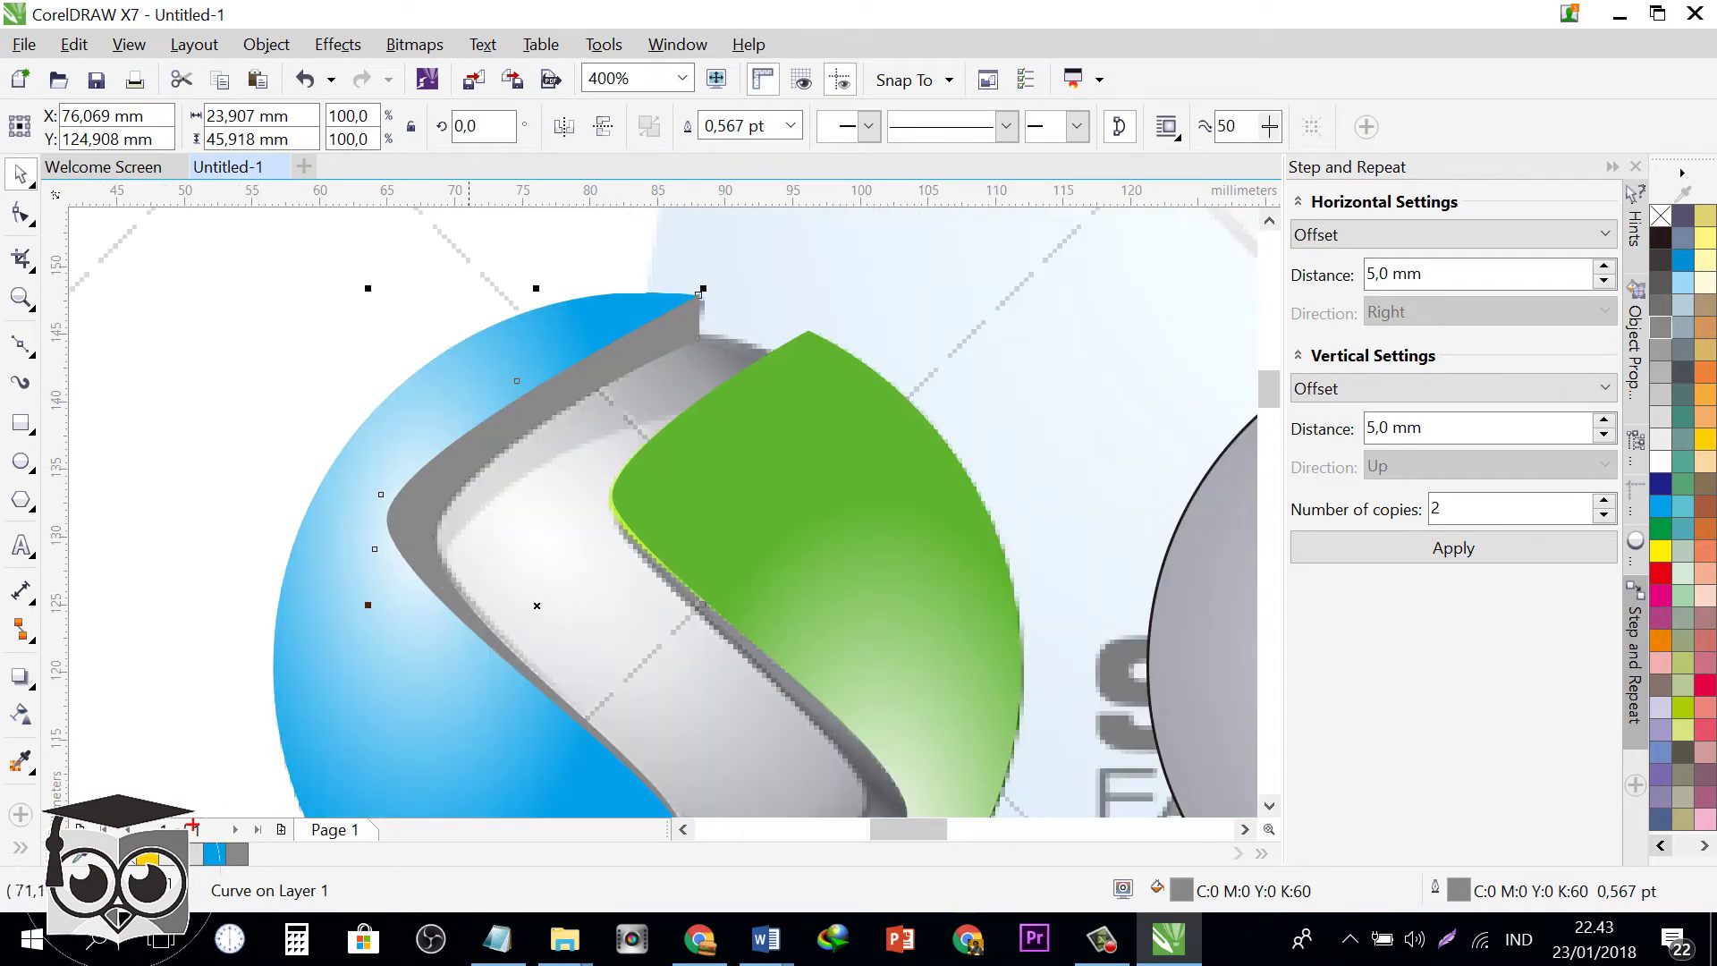
scroll(482, 517, down, 1)
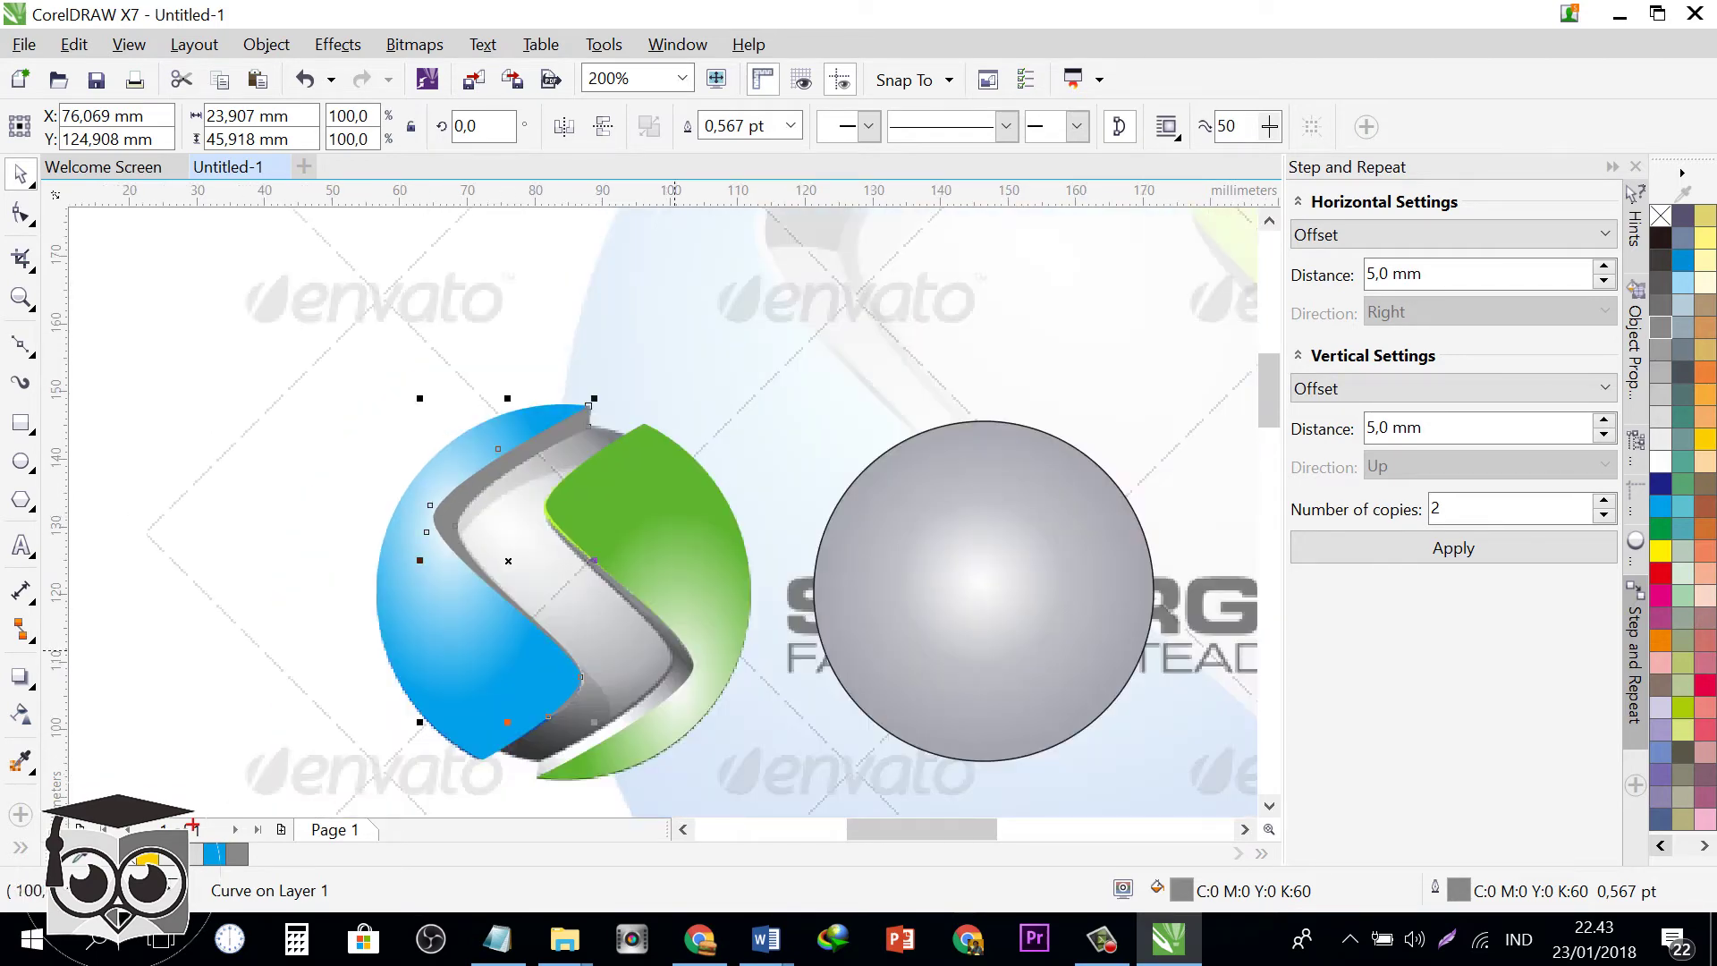
scroll(466, 527, up, 1)
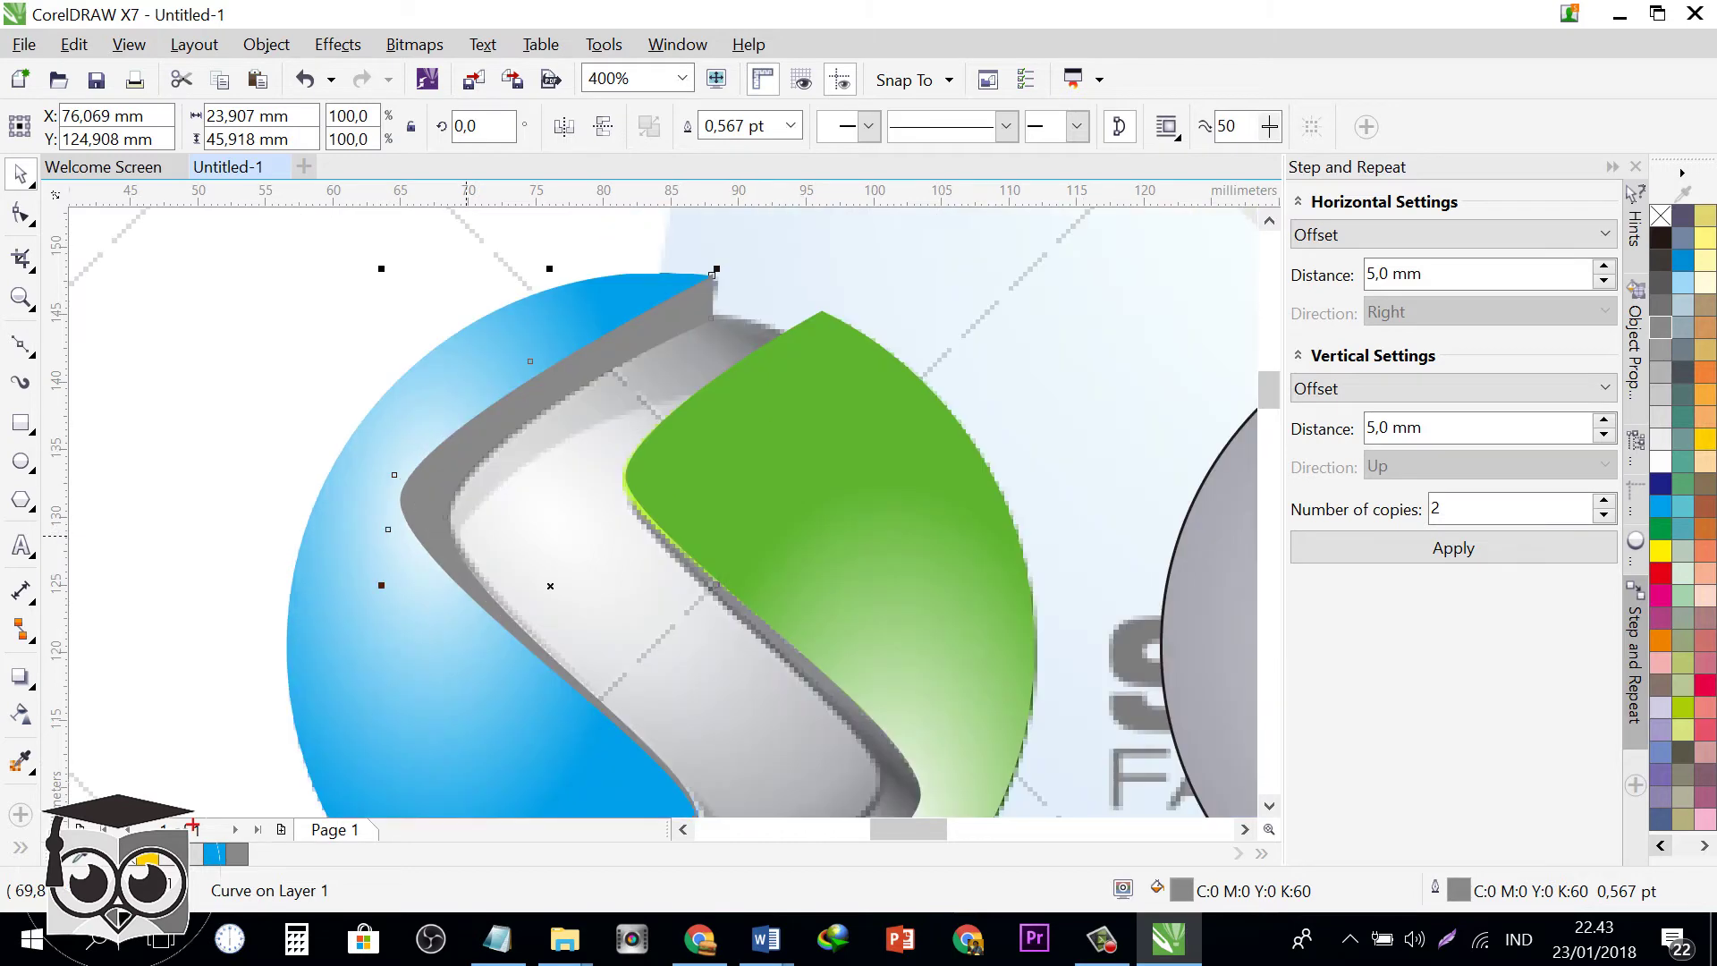
key(F11)
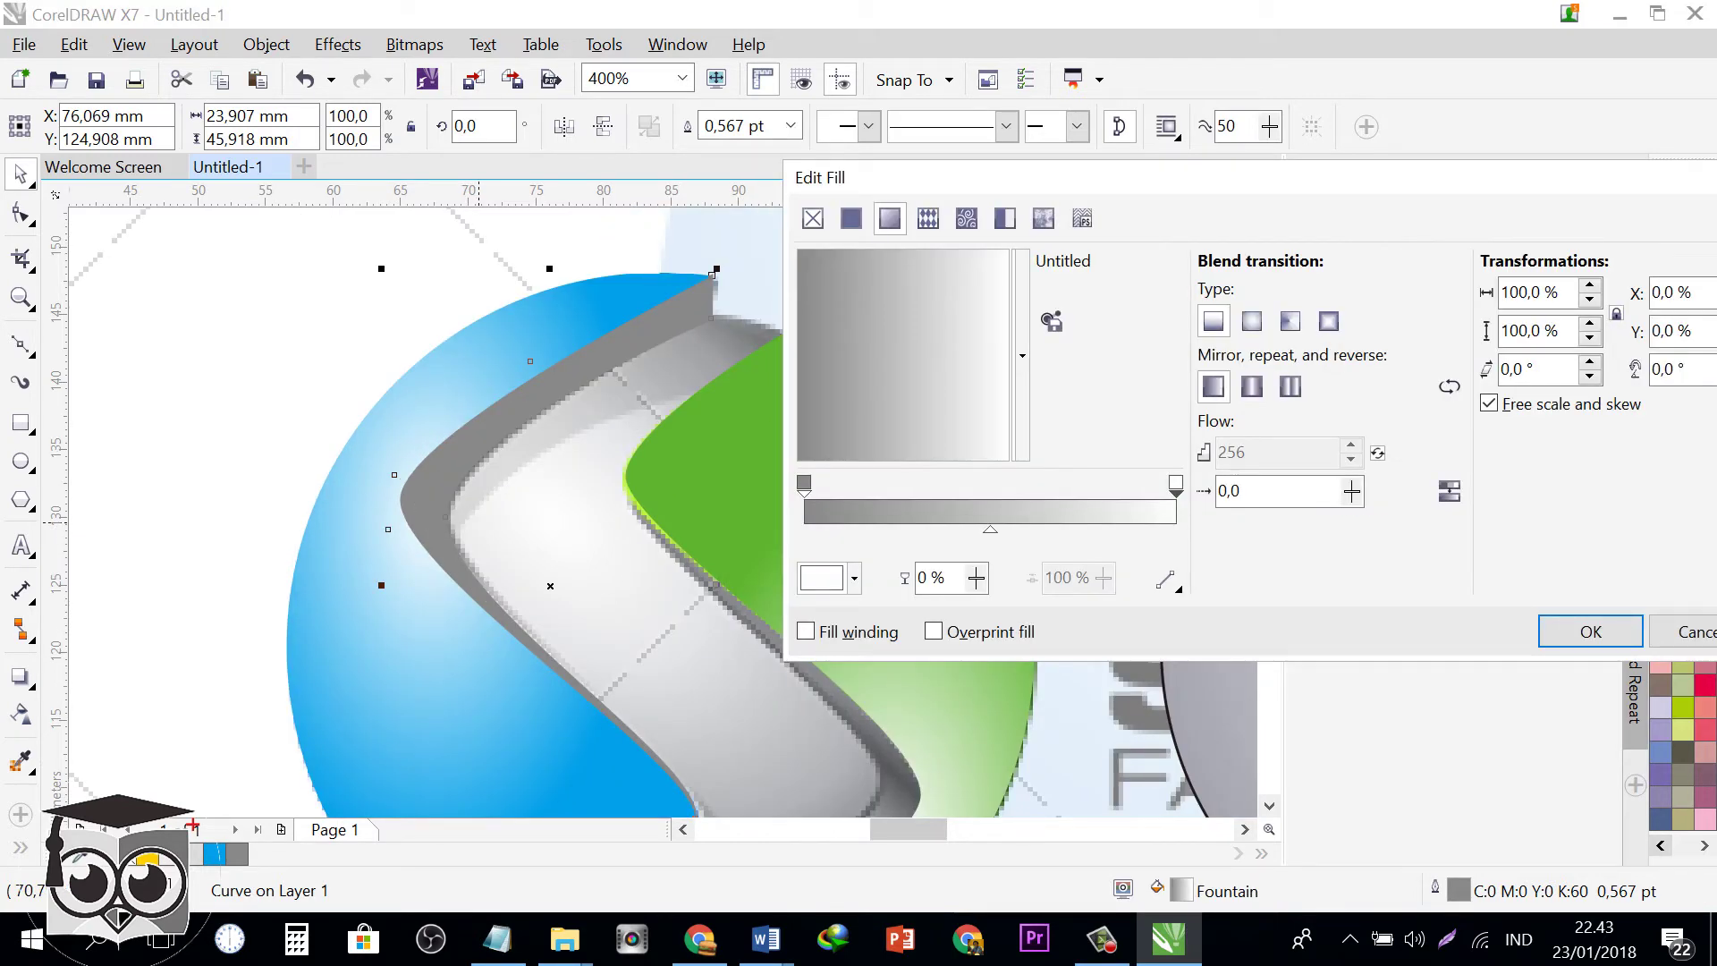
double_click(956, 512)
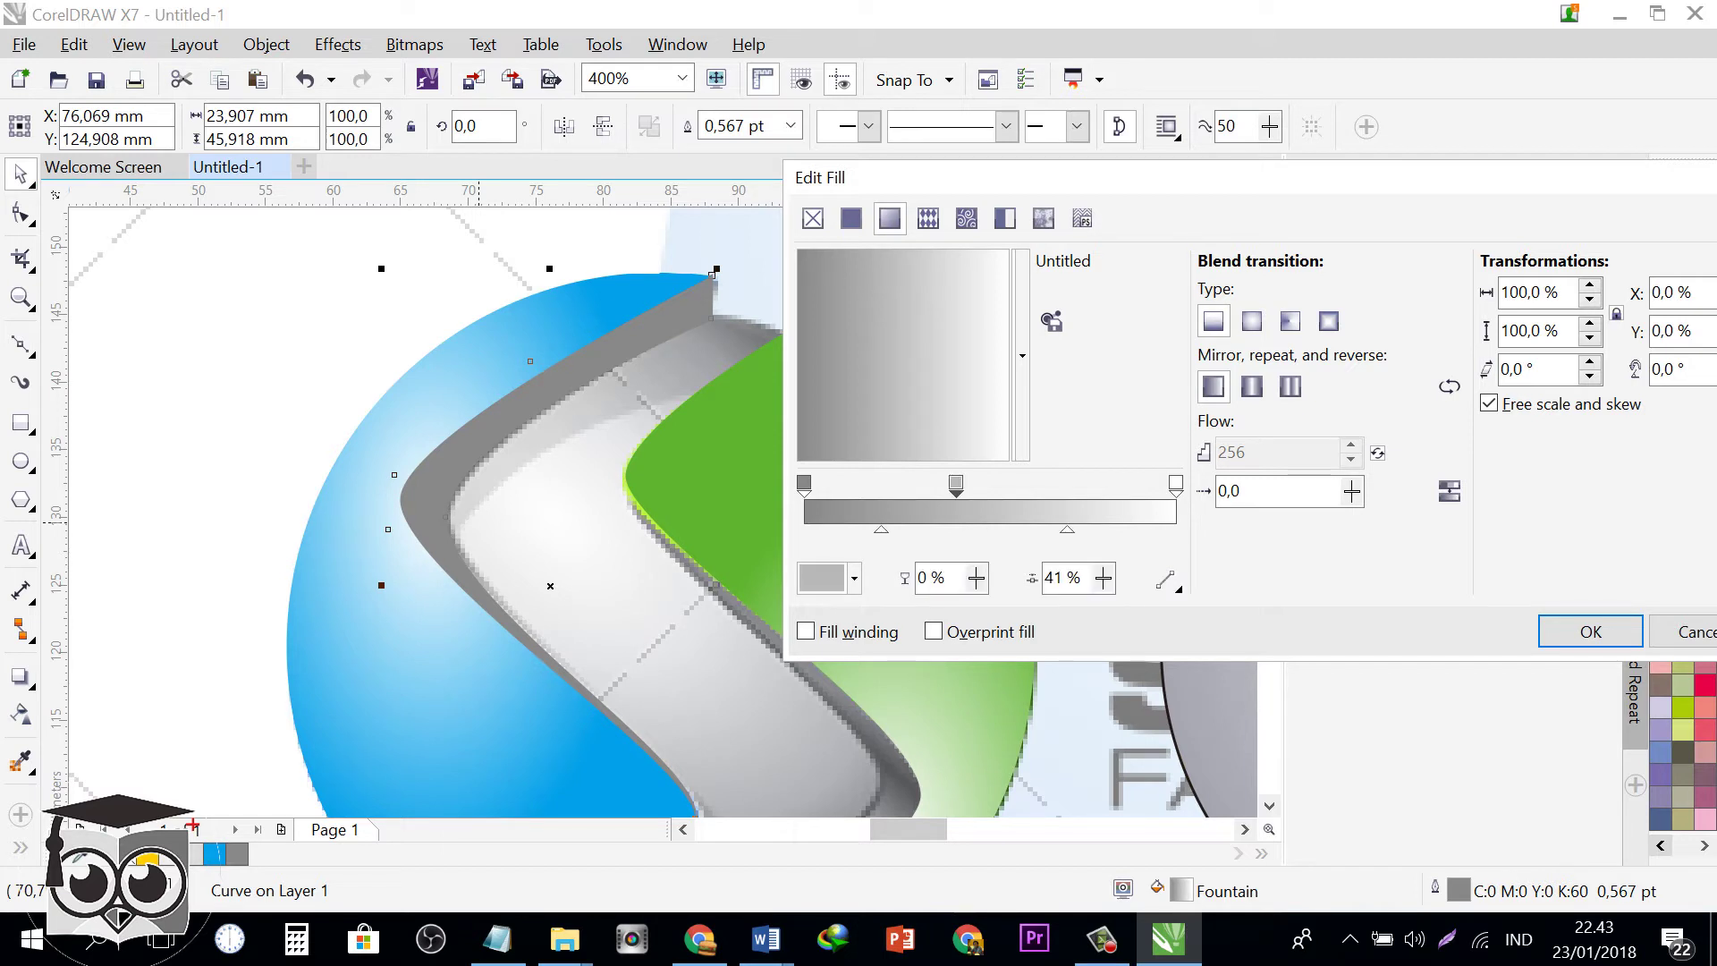
click(853, 578)
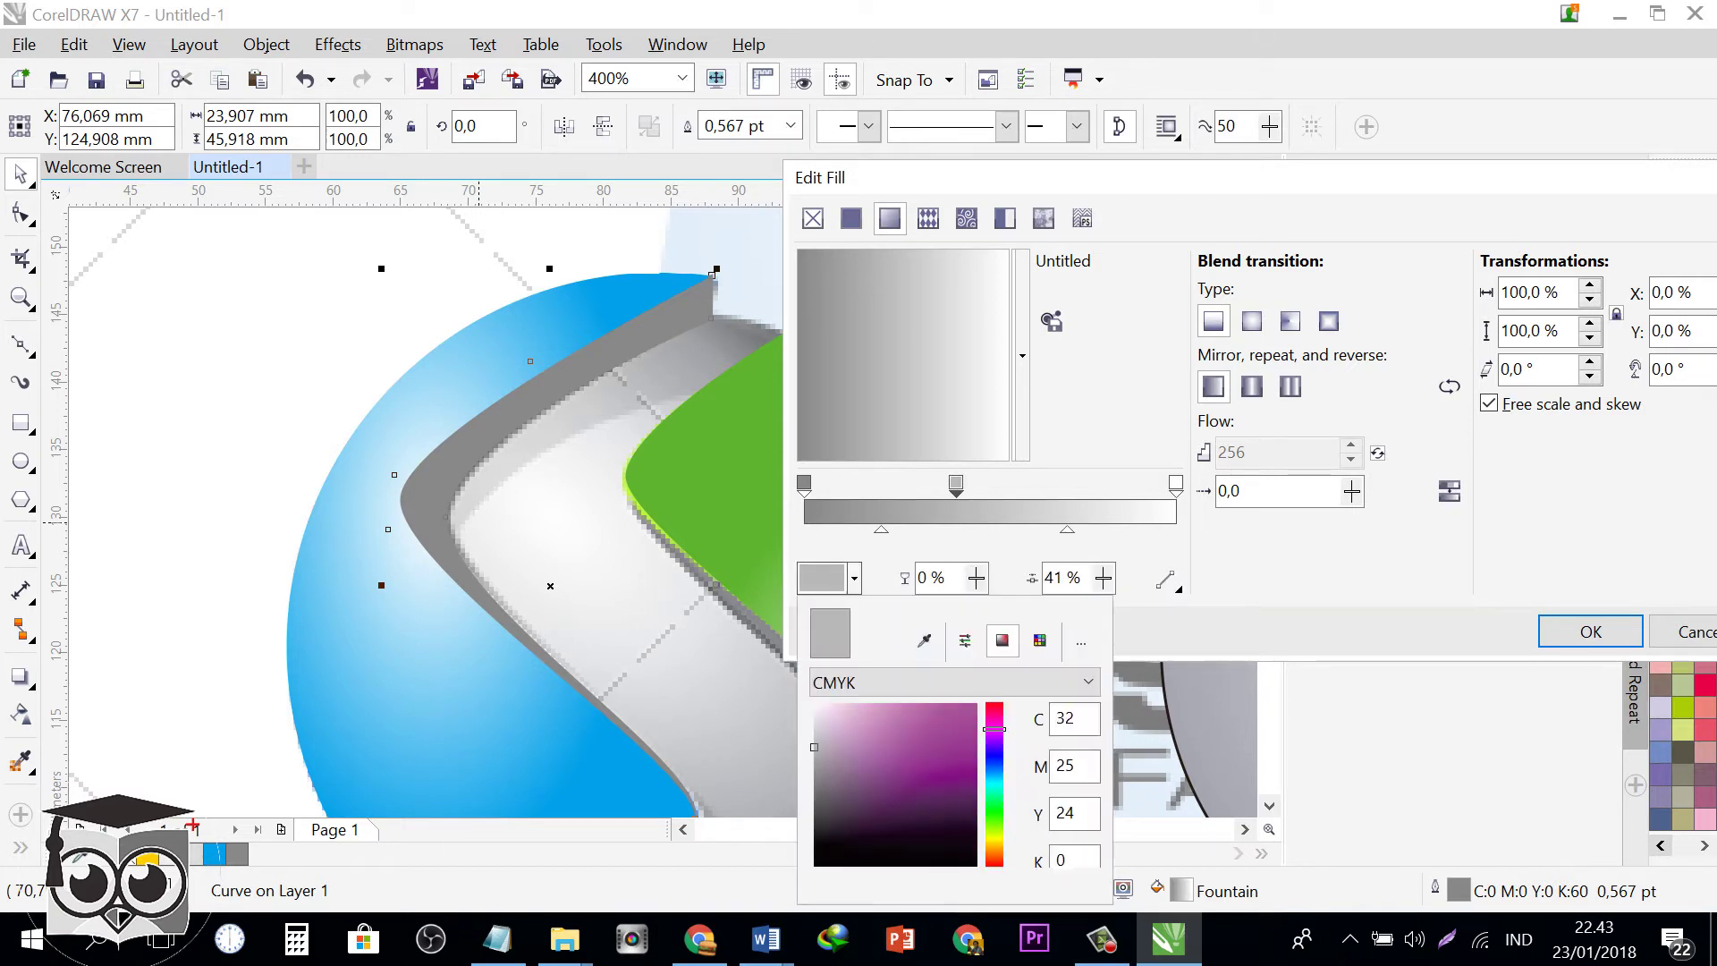
click(818, 708)
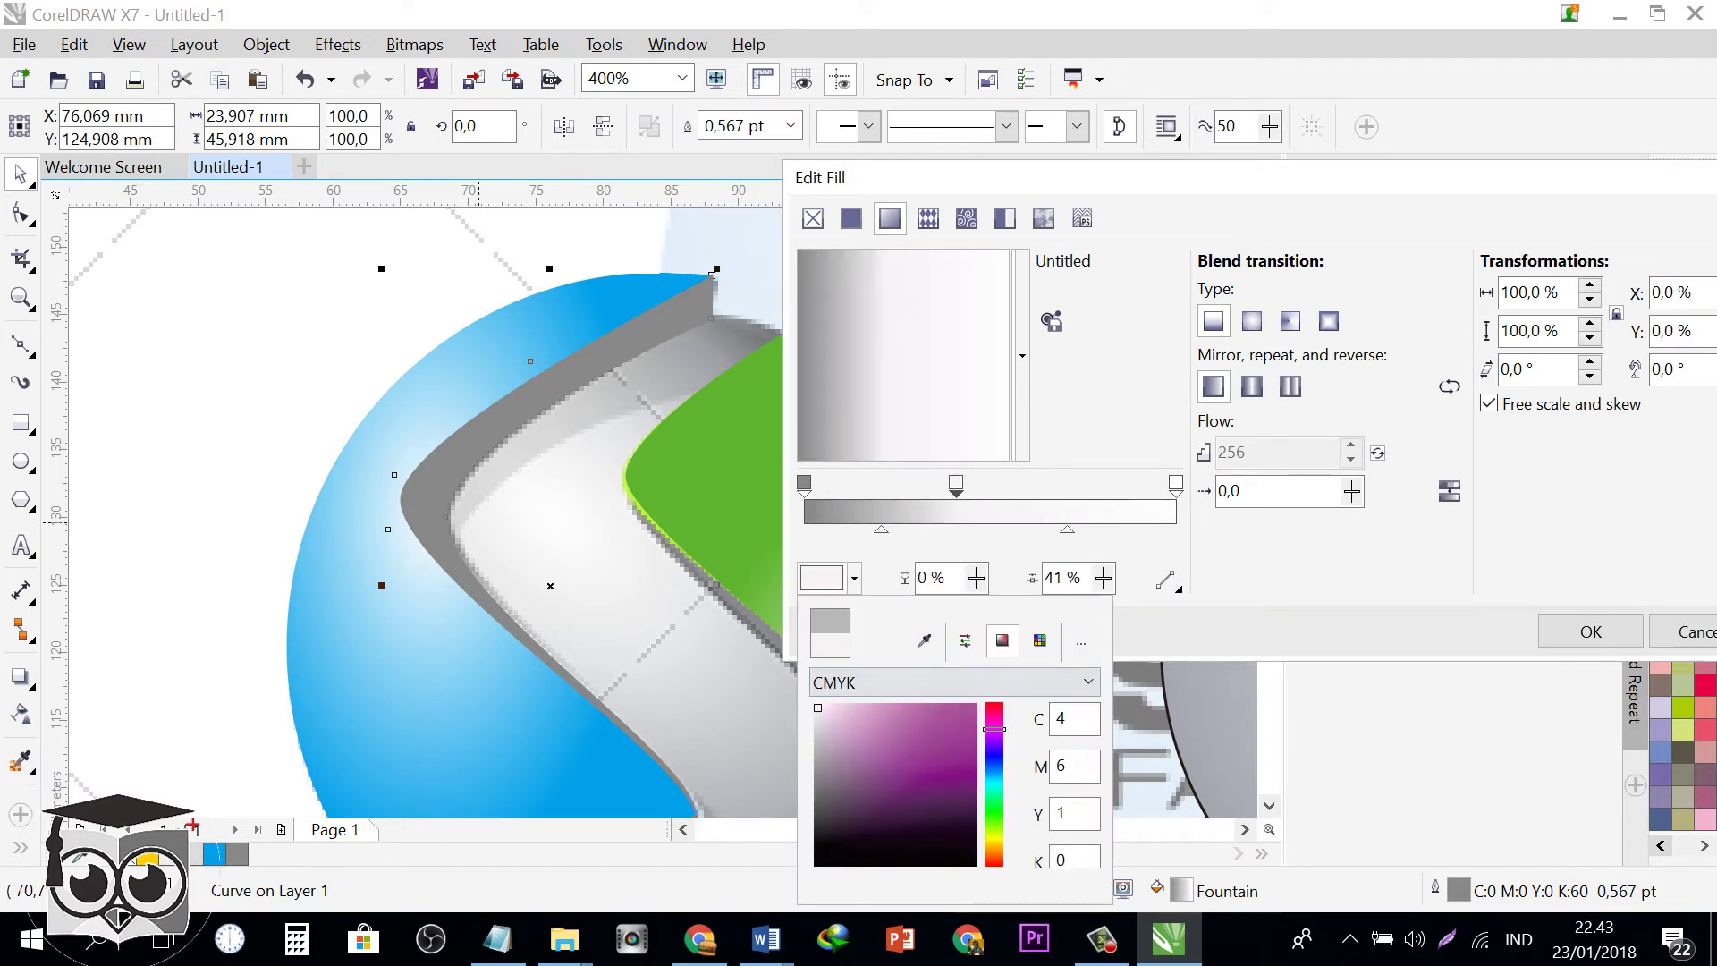
- Try a C25 M23 Y20 end colour with a 90° rotation and the second midpoint at 37 %, and apply the fill
click(1176, 483)
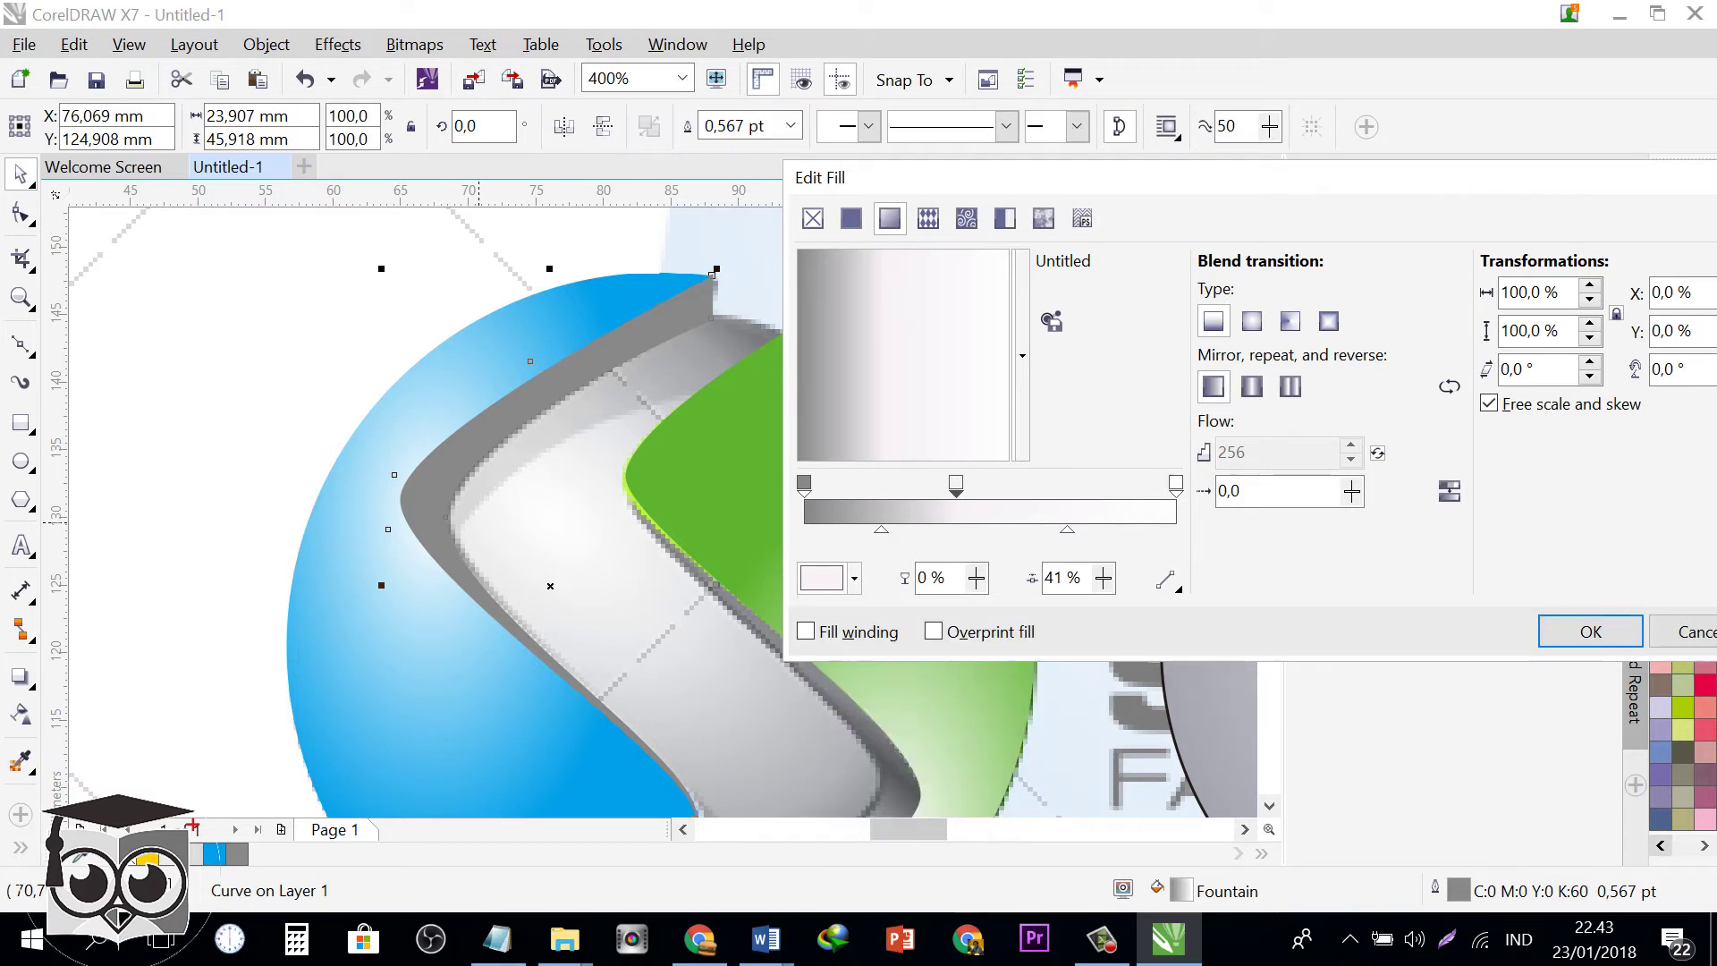
click(1176, 484)
click(853, 579)
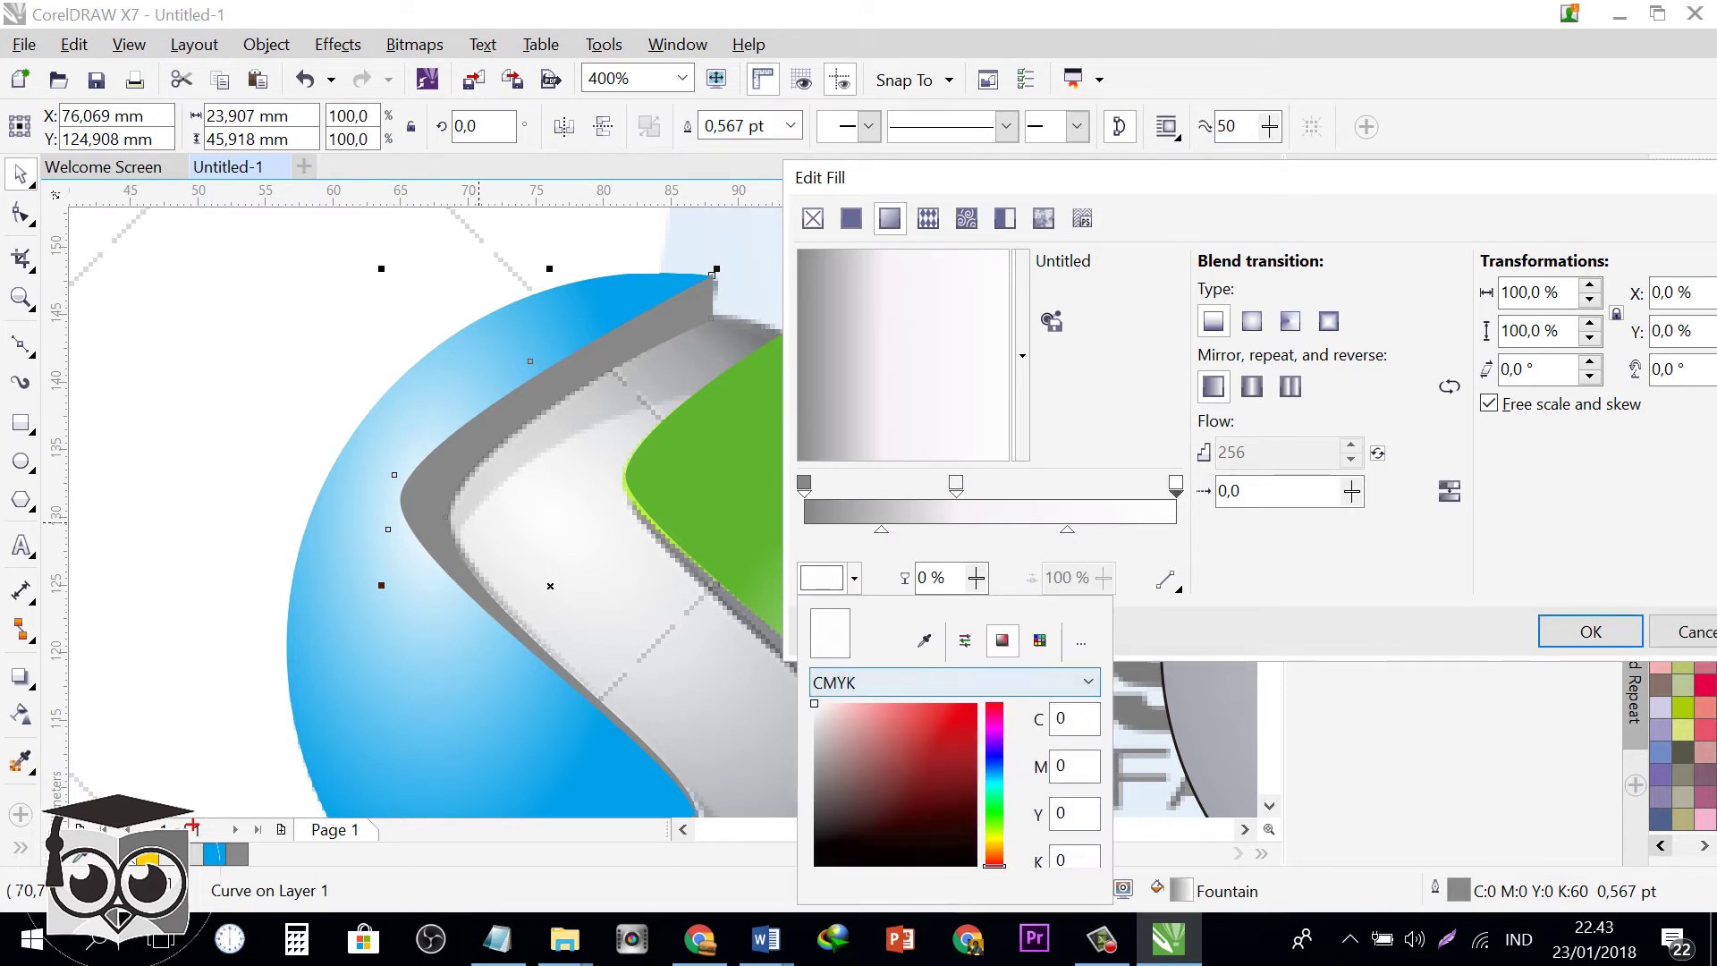
click(818, 737)
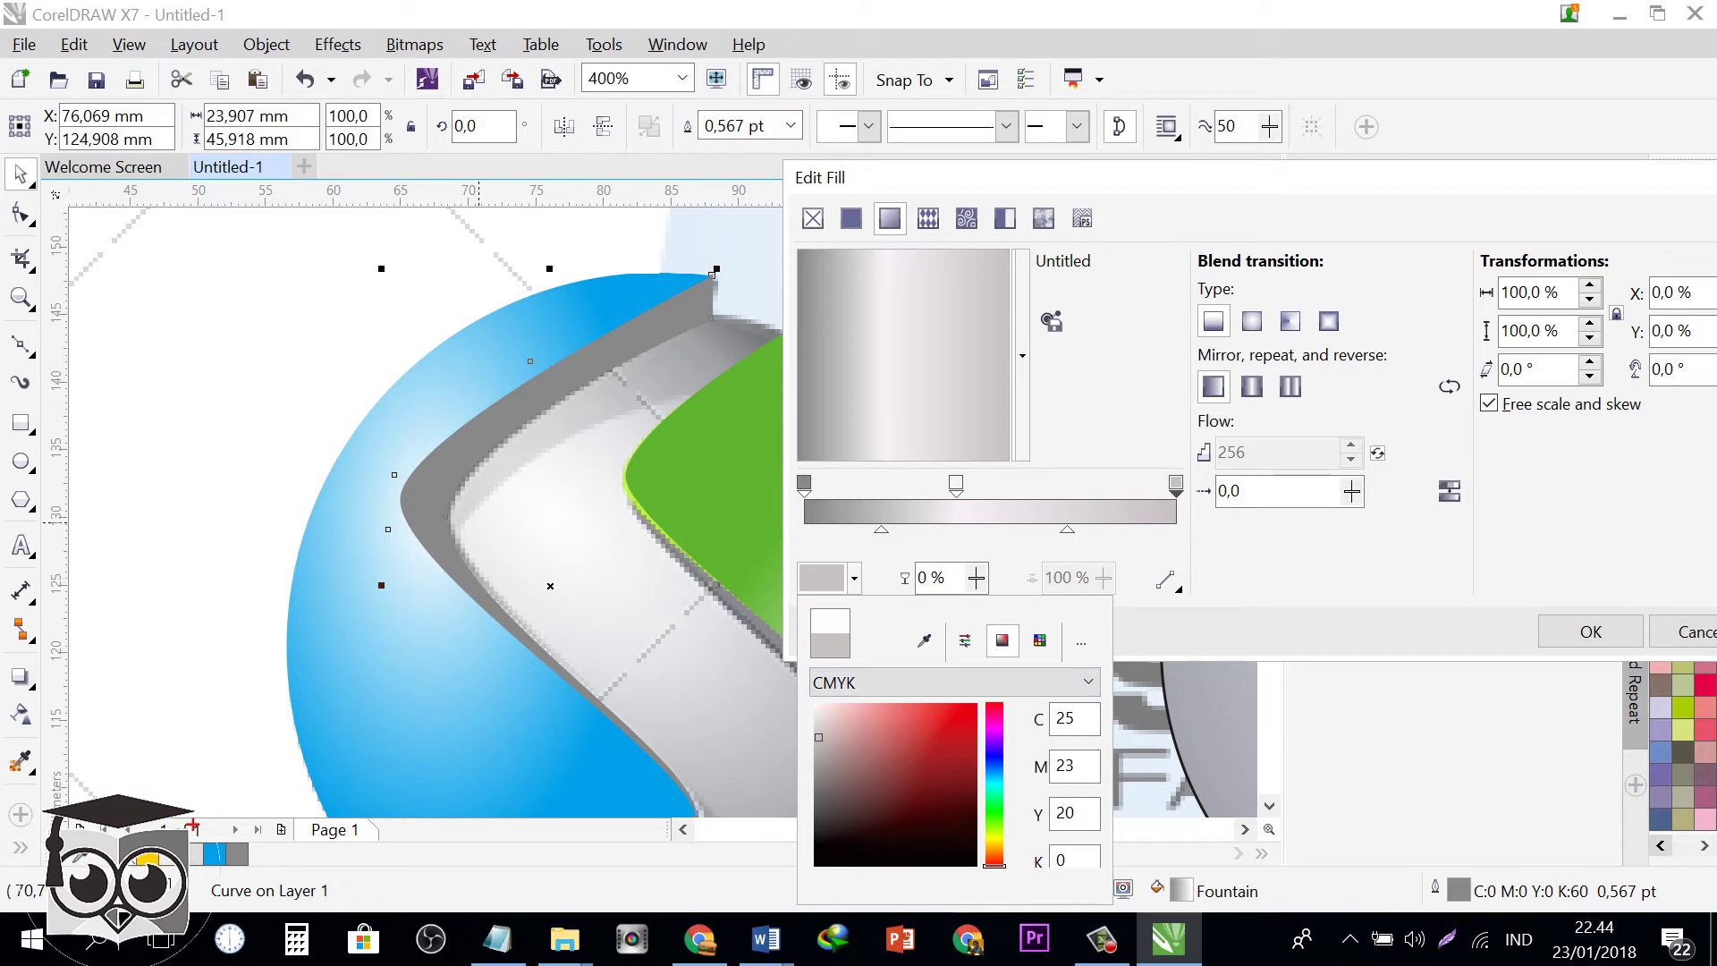
click(1281, 547)
drag(872, 420, 906, 322)
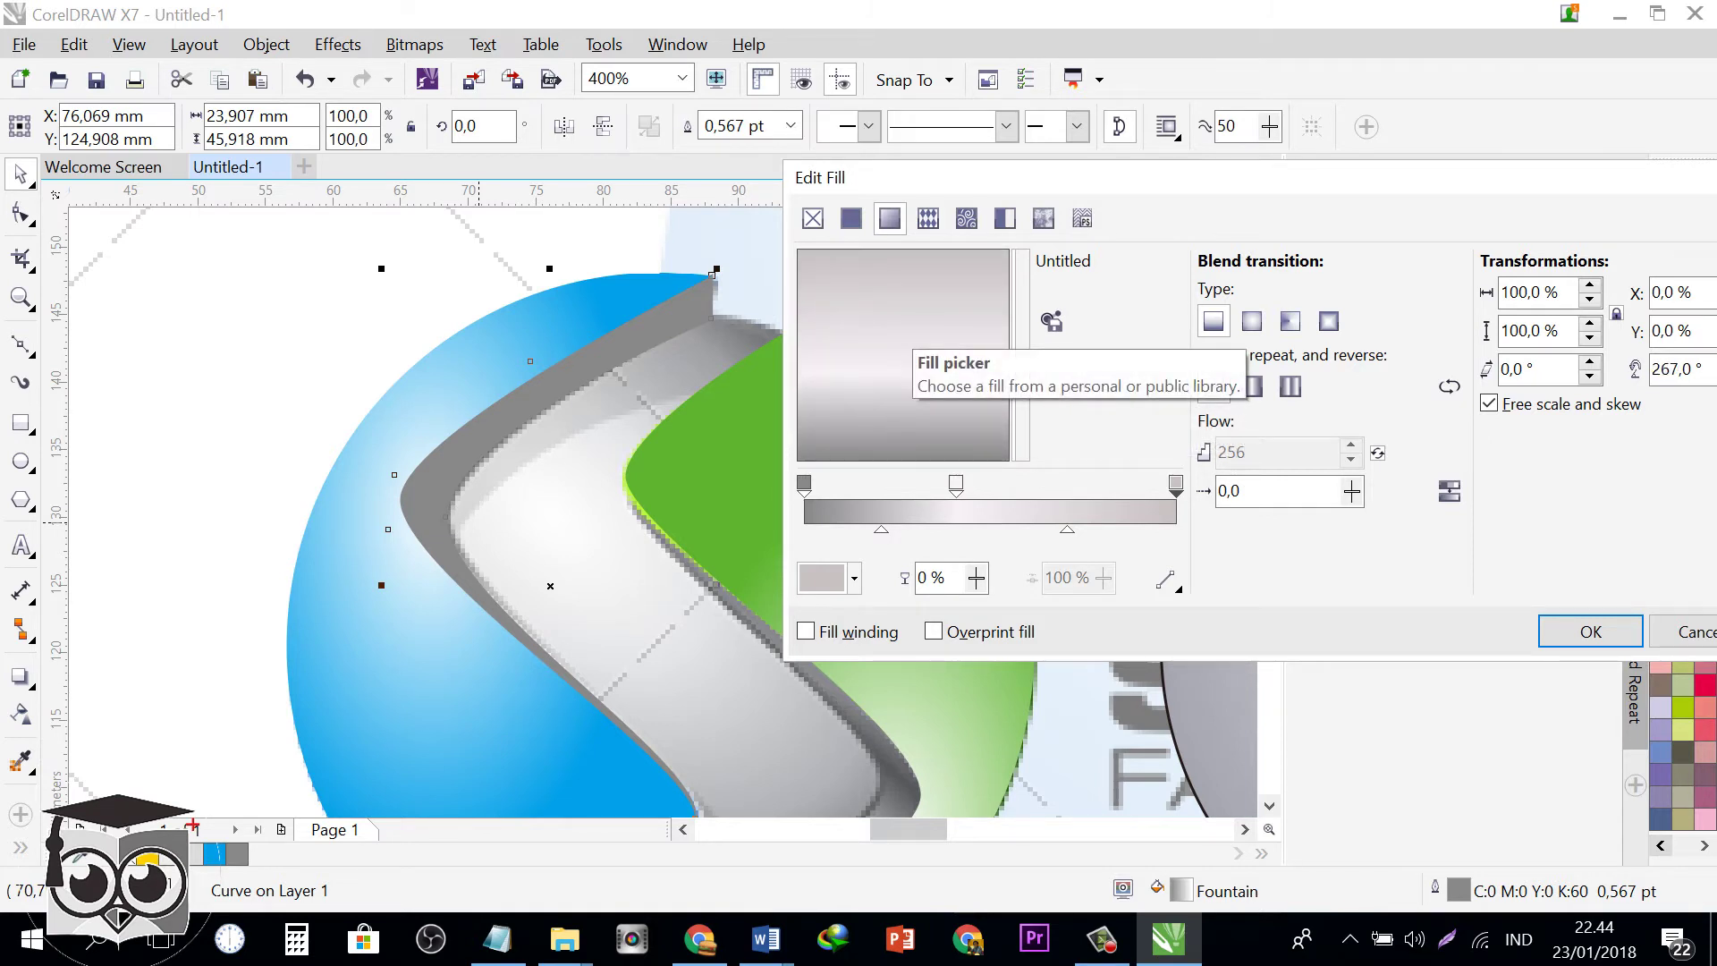
click(1252, 321)
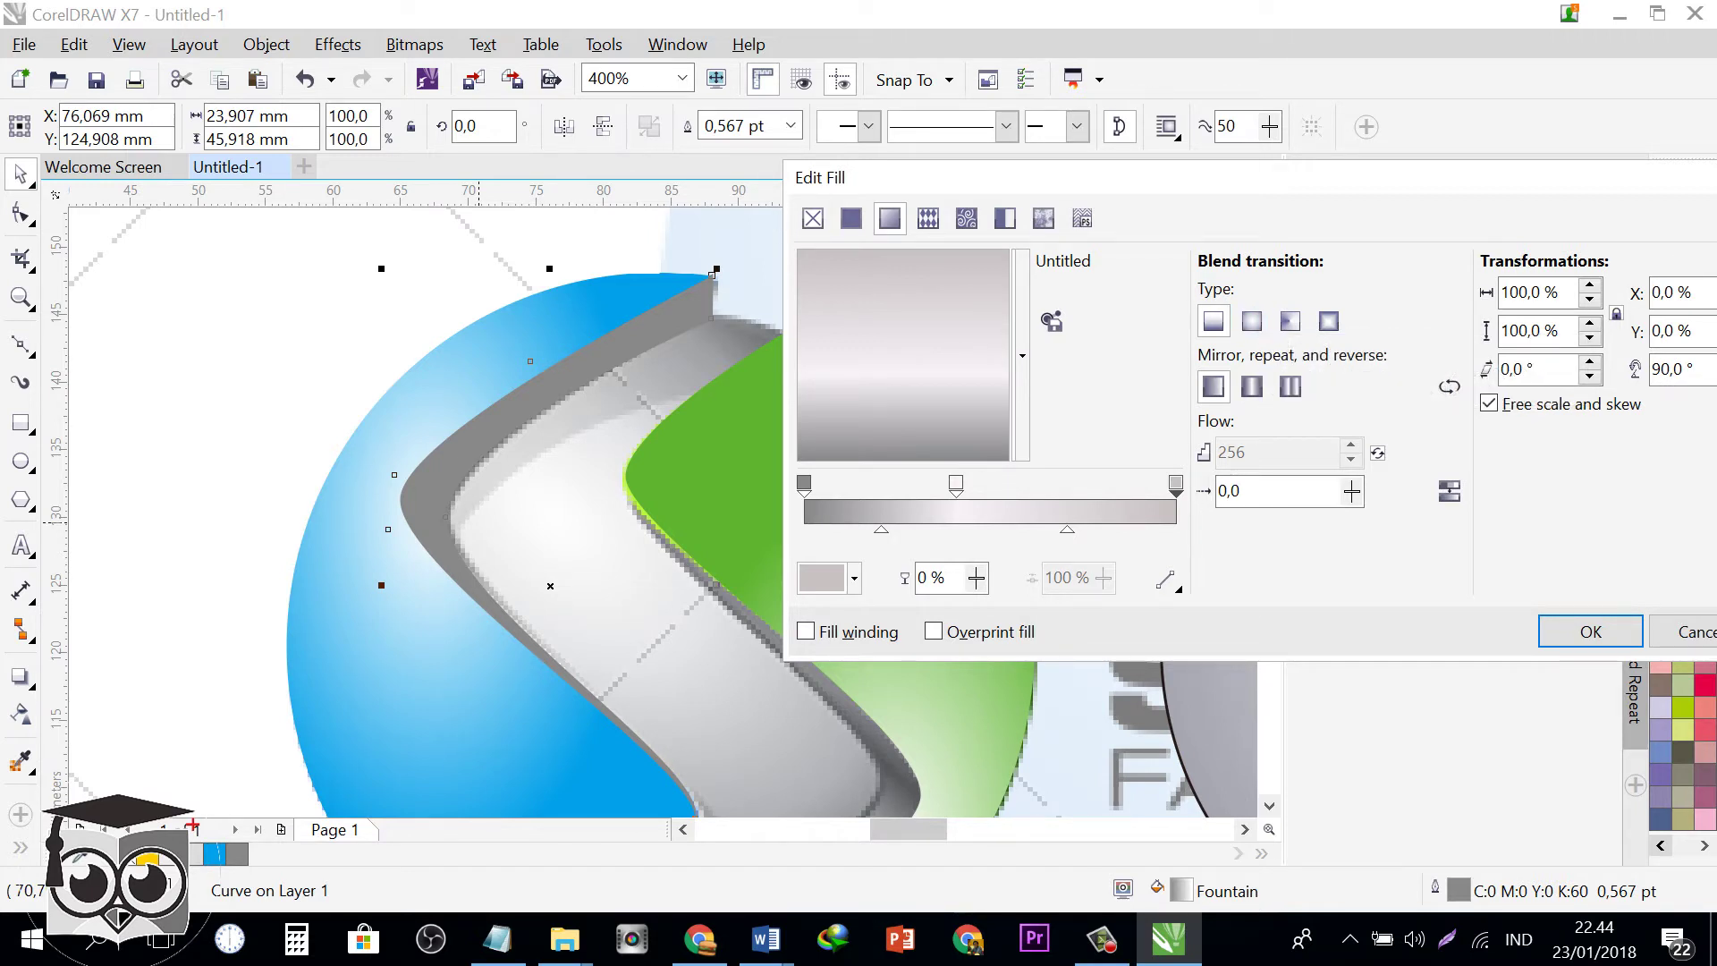
drag(1067, 530, 1038, 529)
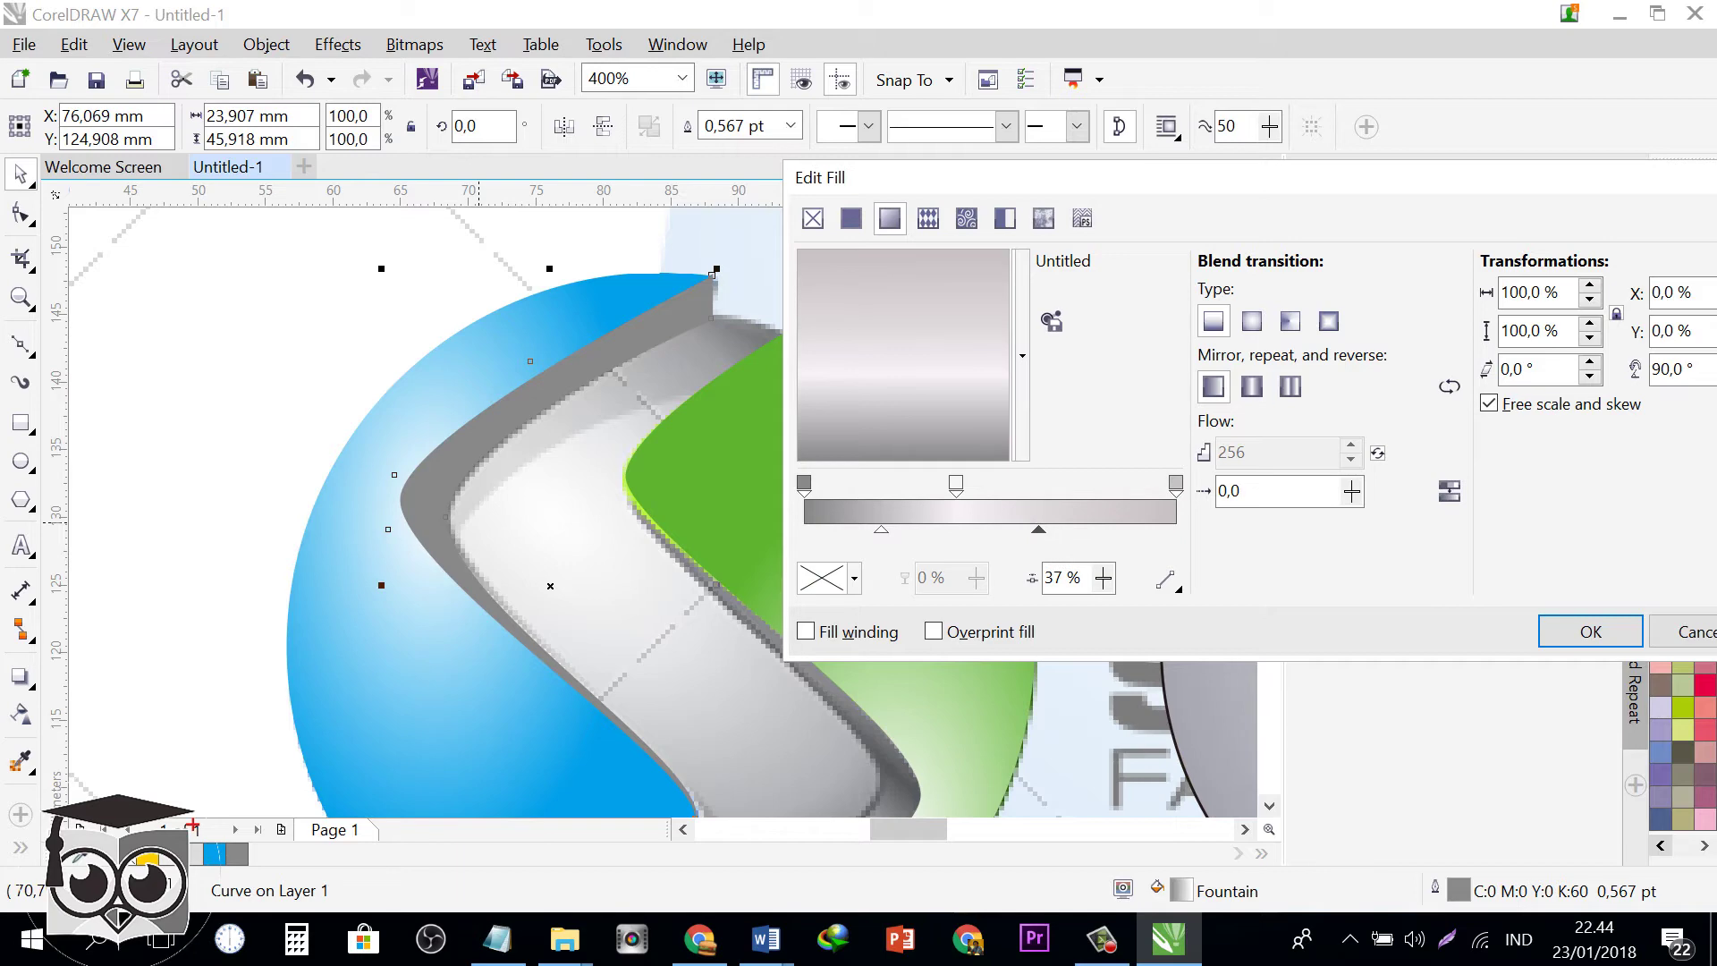
click(1591, 631)
scroll(921, 453, down, 1)
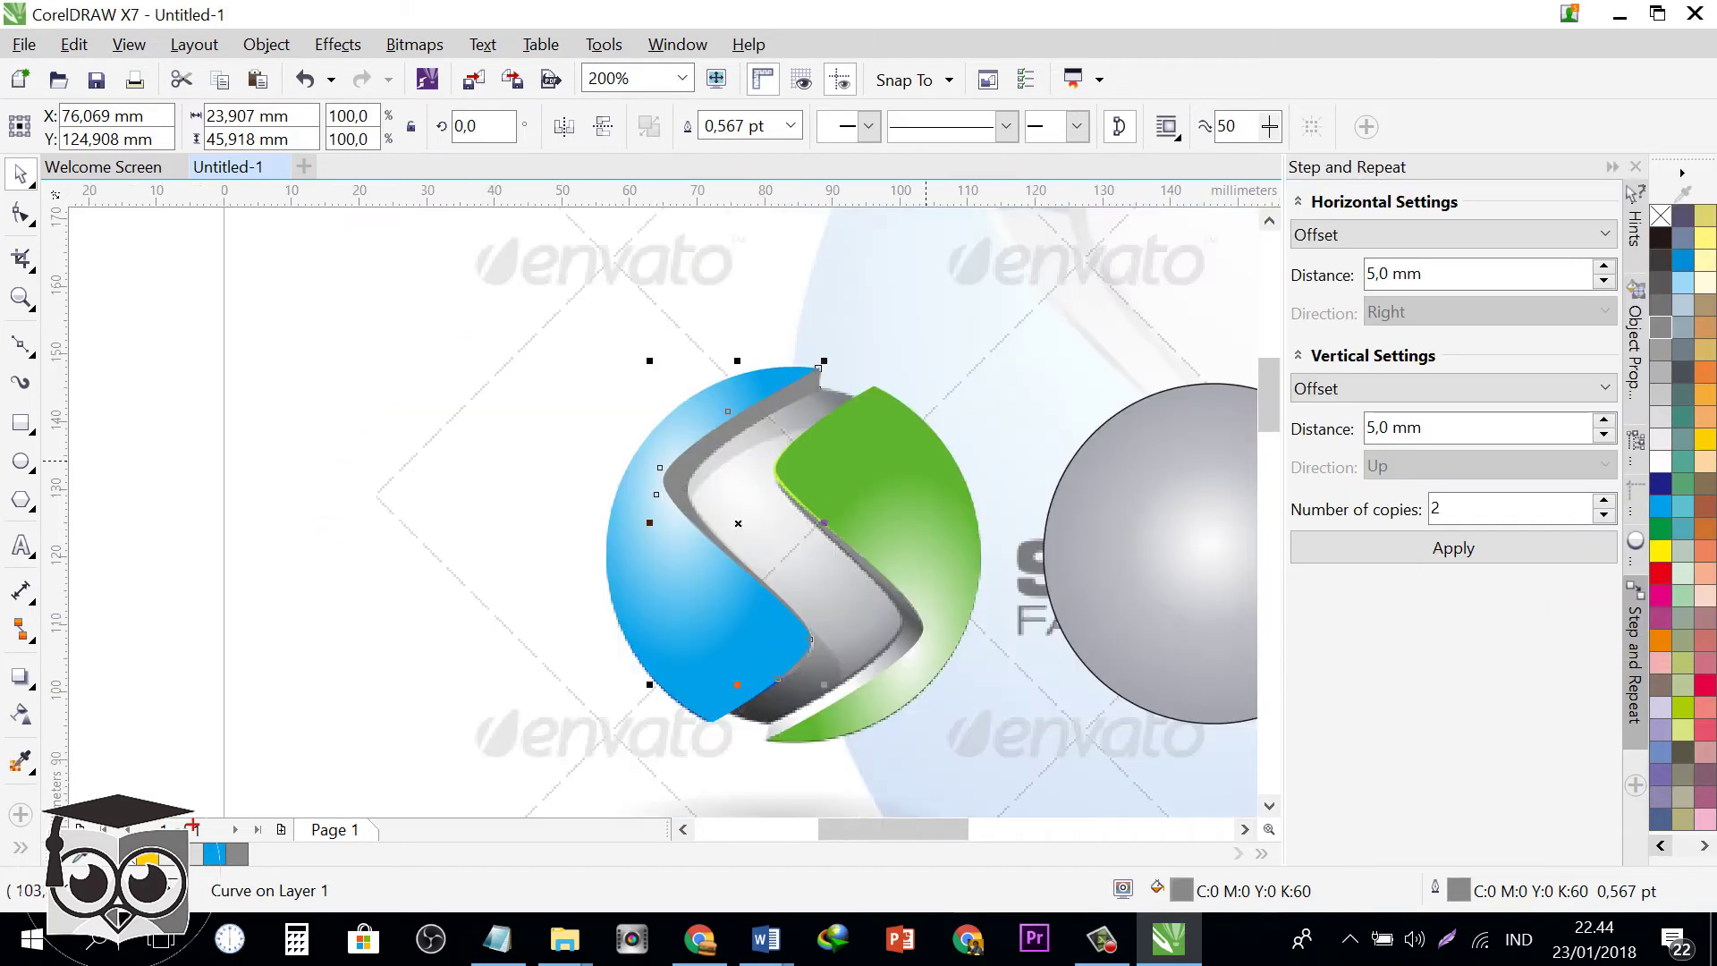
- Shift the grey band shape about 6 mm to the right and undo the move
scroll(892, 447, up, 1)
drag(580, 389, 666, 403)
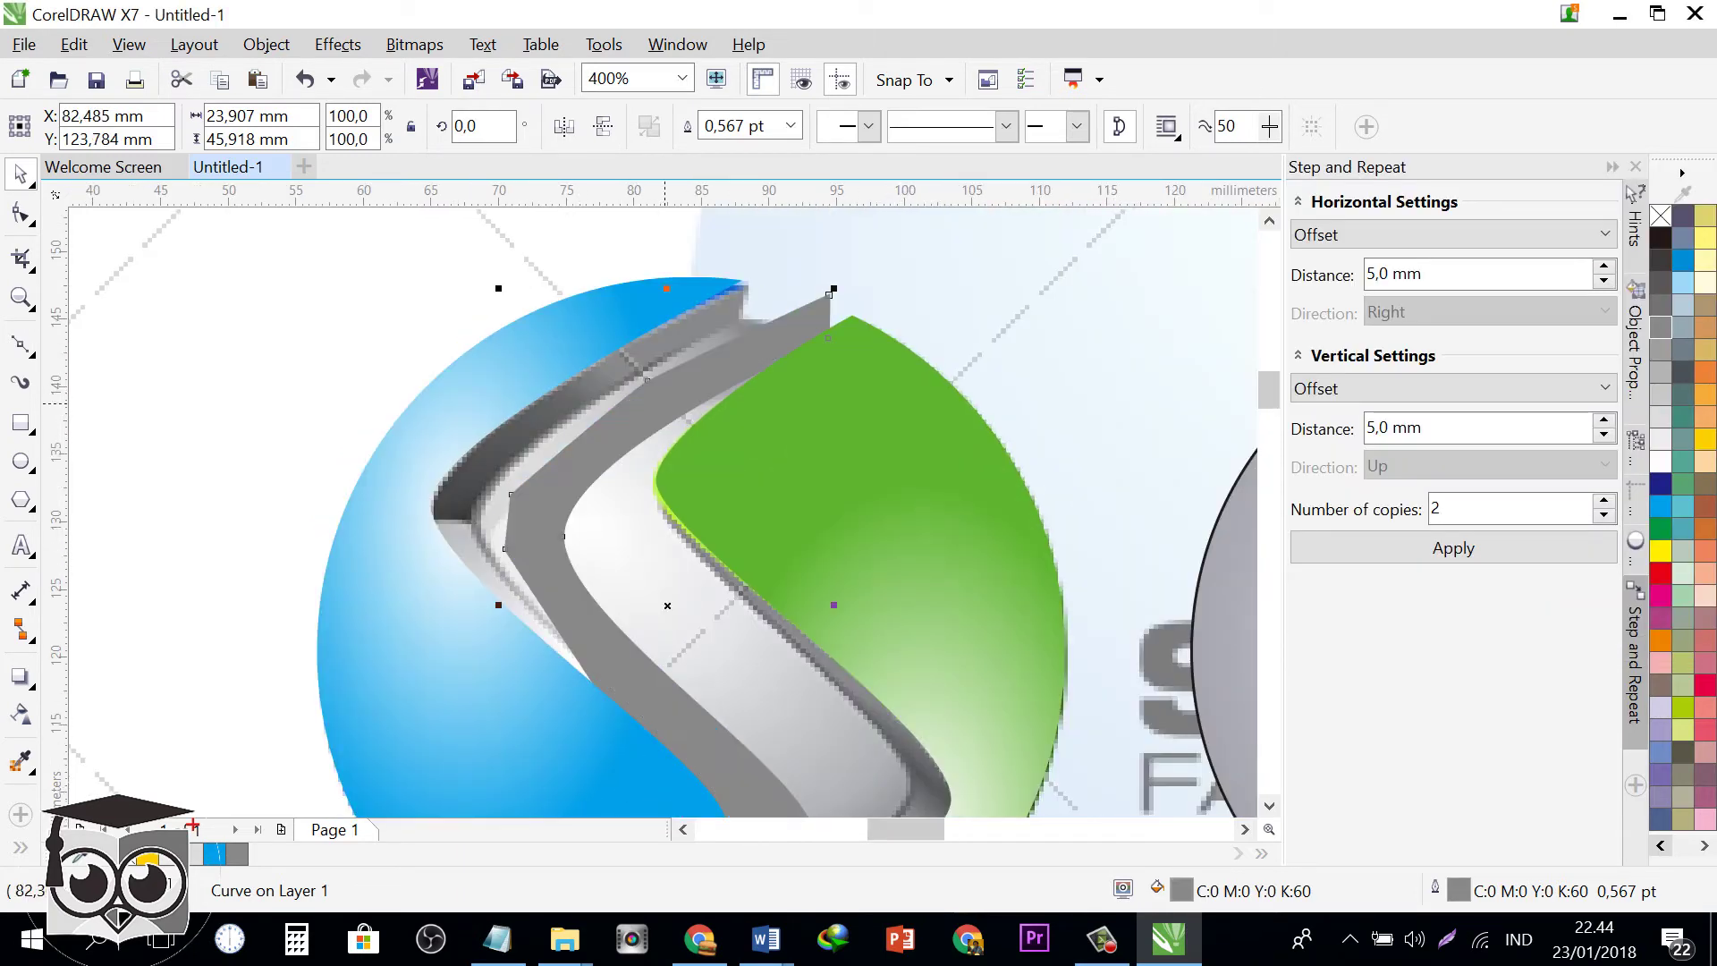
key(ctrl+z)
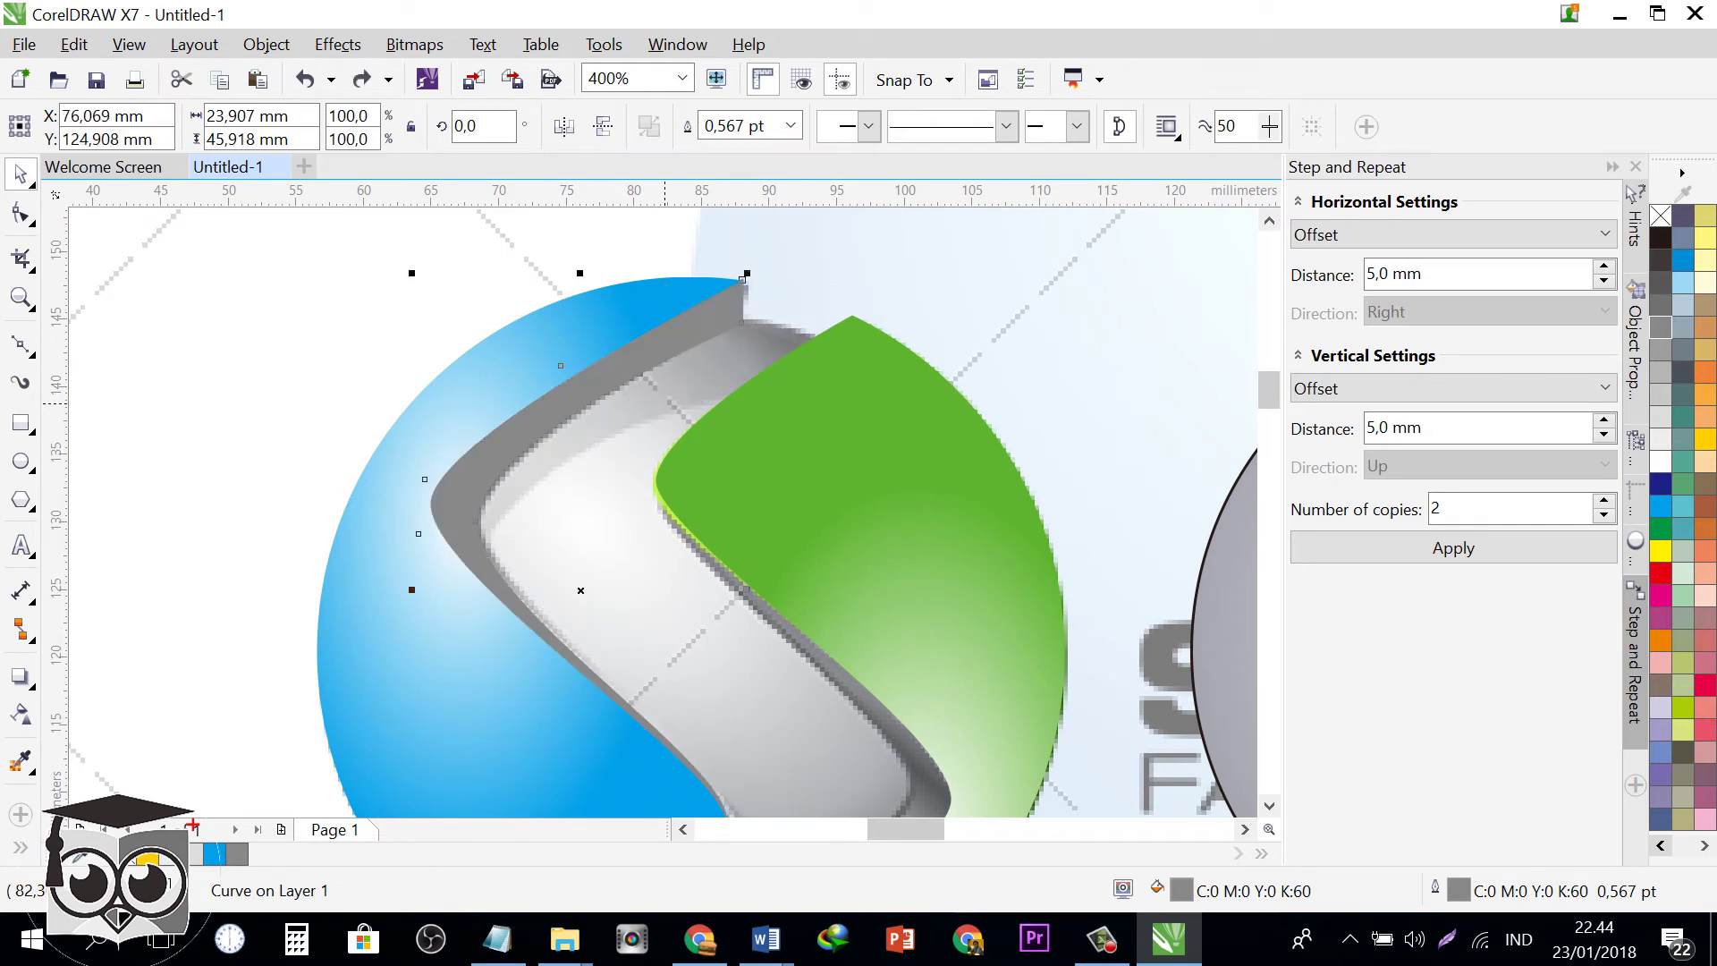
- Start a linear fountain fill on the band shape and add a near-white C6 M5 Y1 node at 46 %
key(F11)
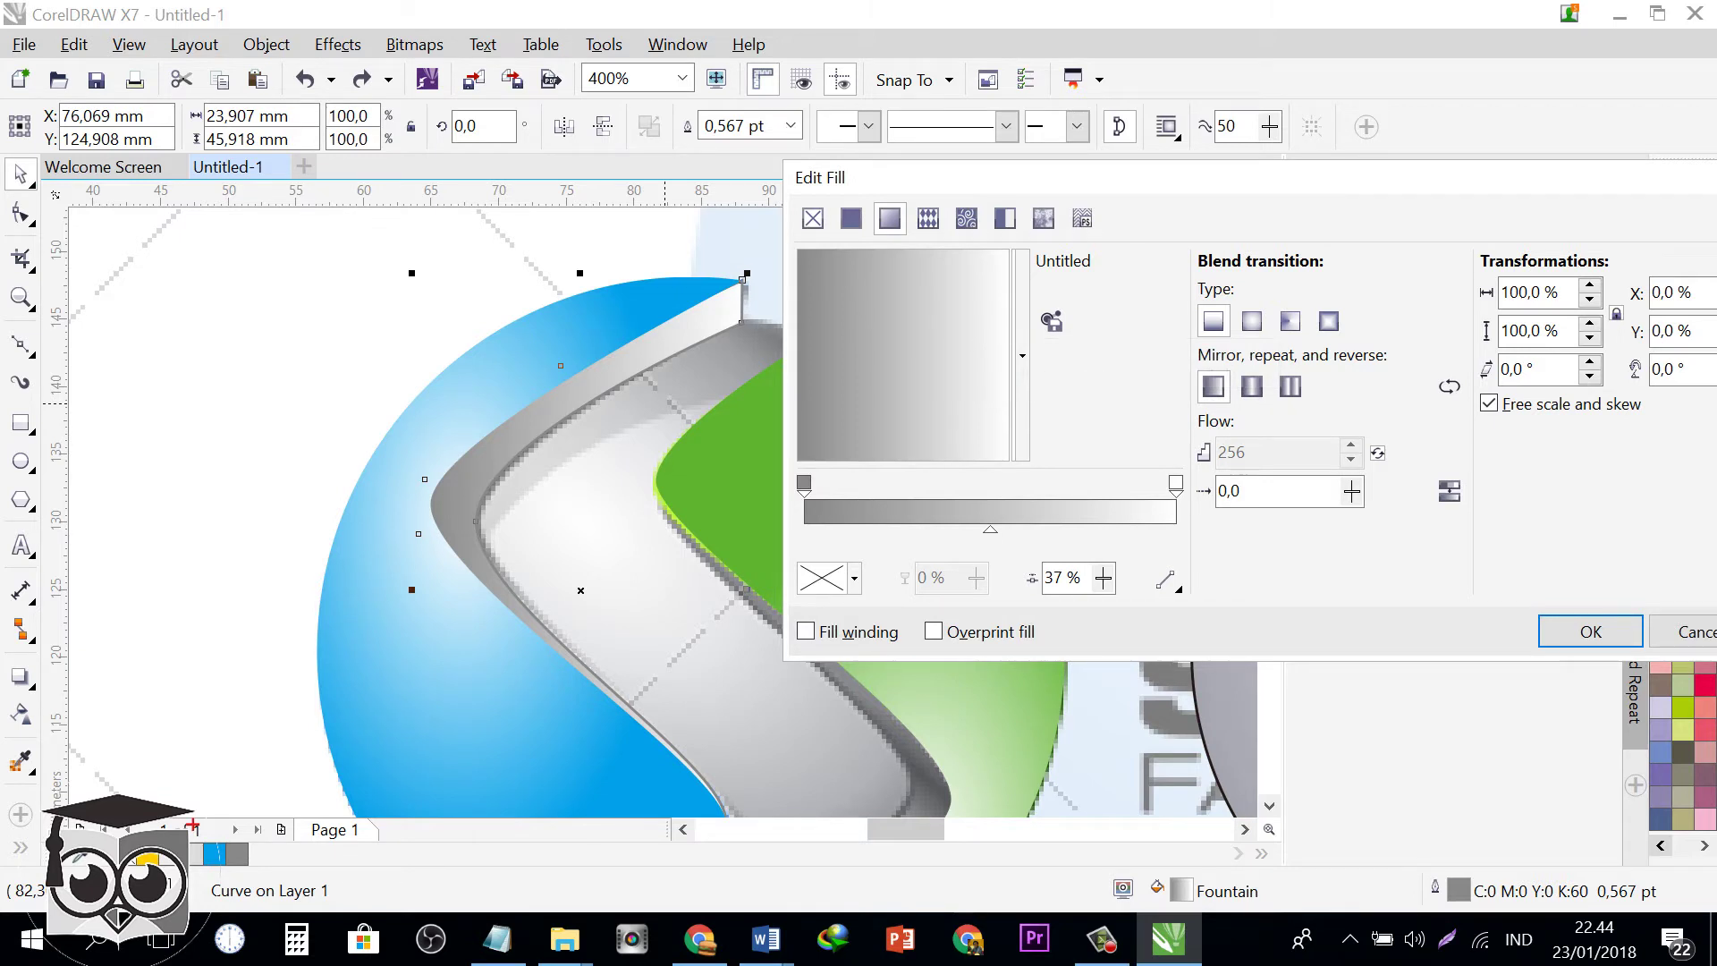
double_click(975, 512)
click(852, 579)
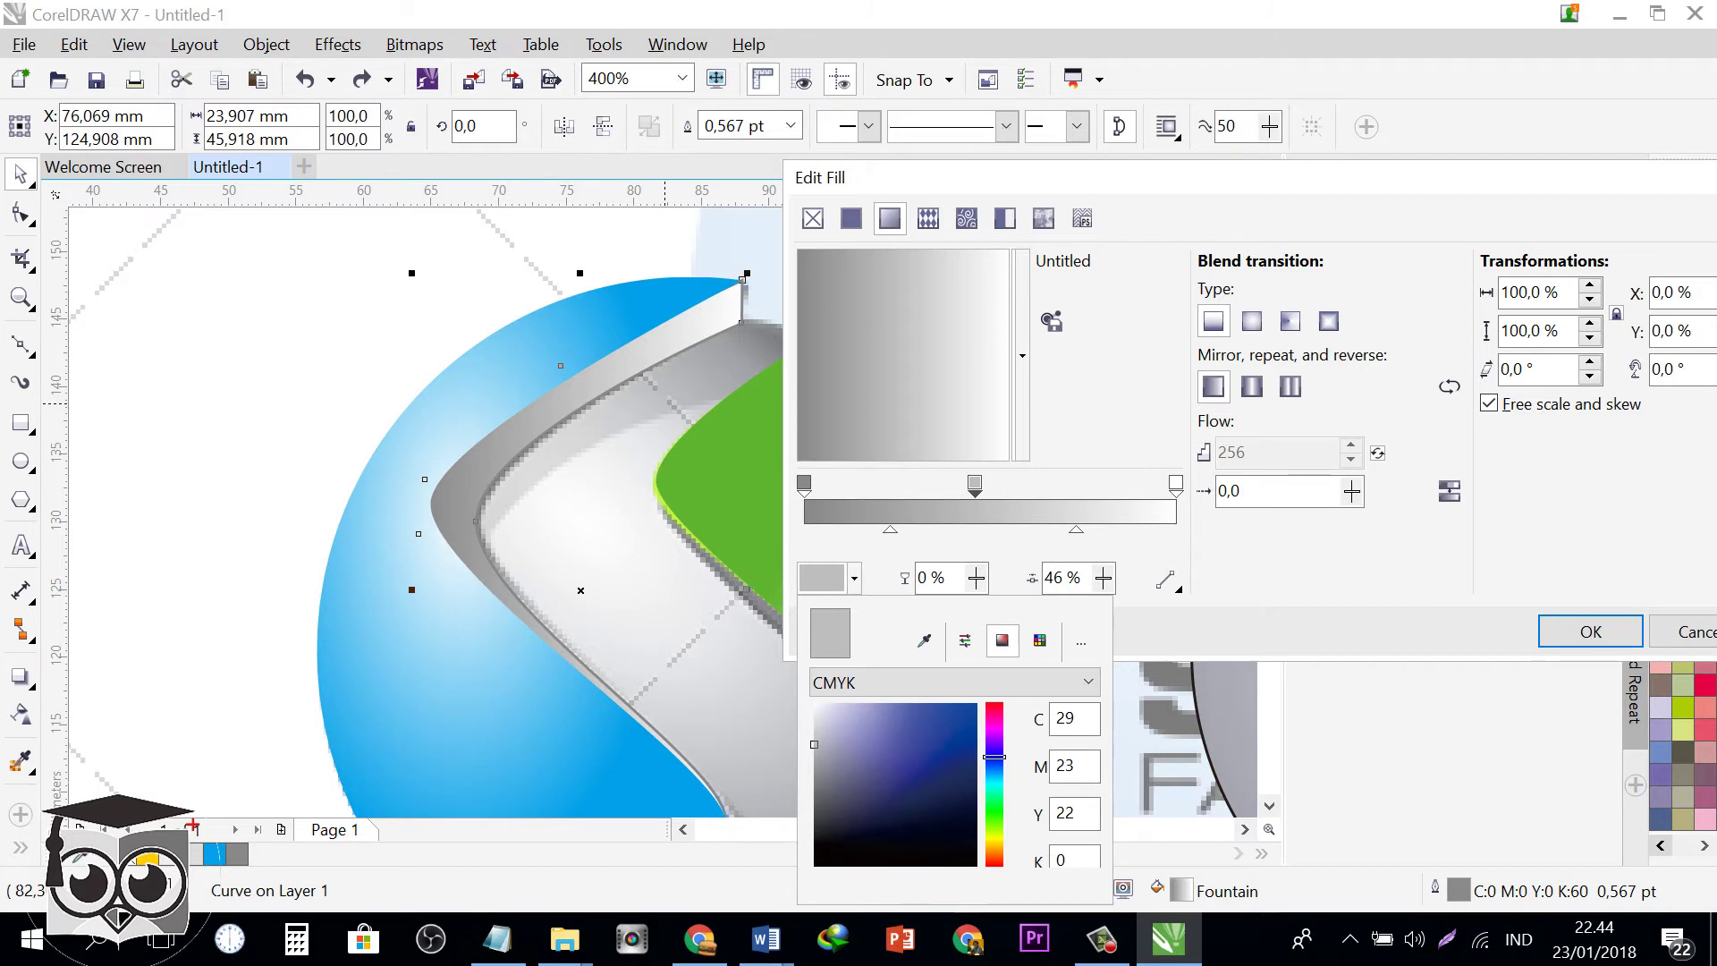
click(818, 708)
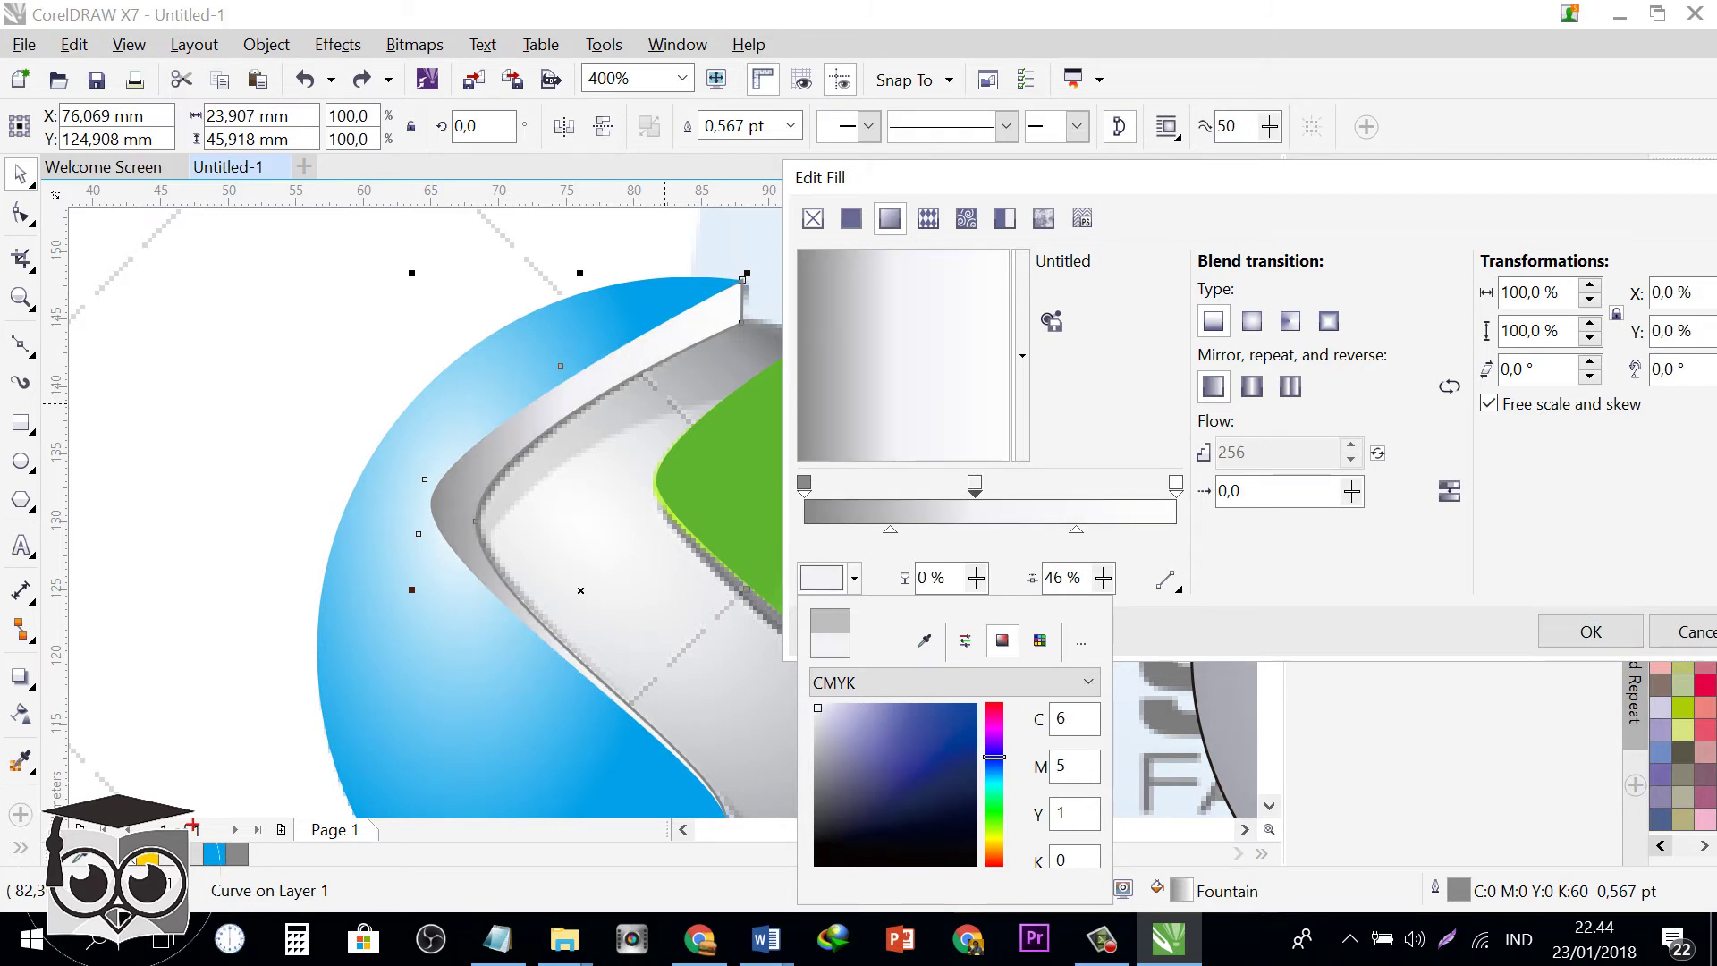
- Give the fountain fill a light grey end colour and rotate the gradient to 269.5° so its dark end is uppermost
click(1176, 484)
click(1176, 483)
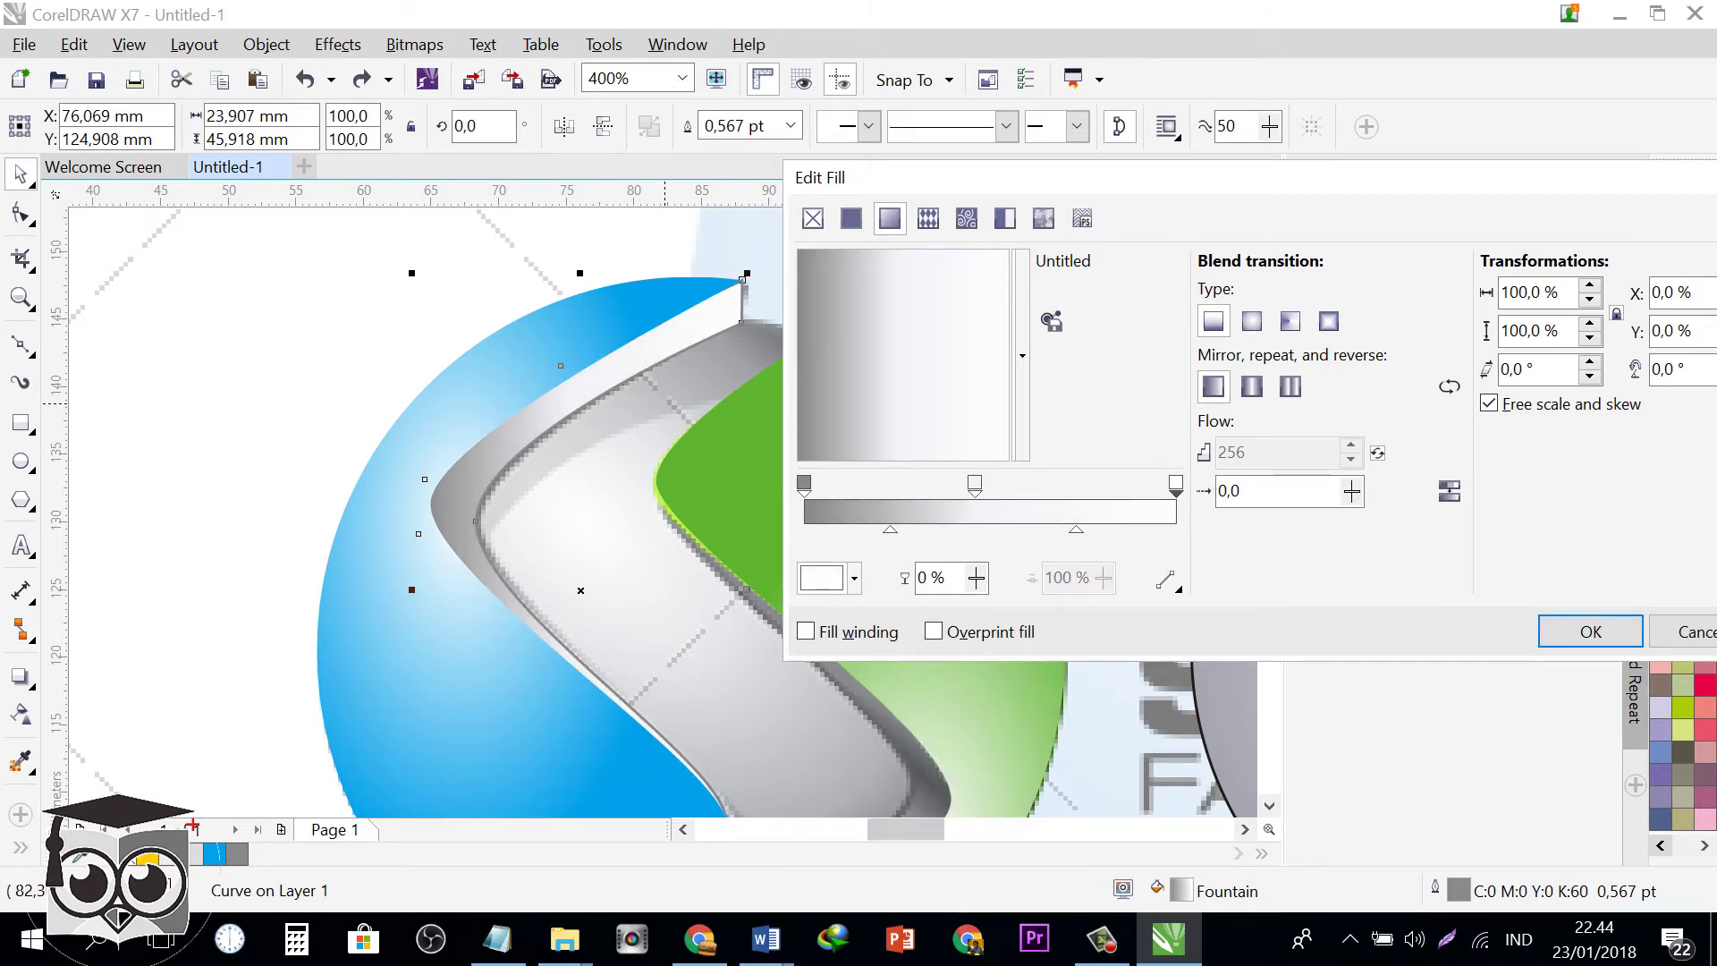
click(827, 578)
click(817, 734)
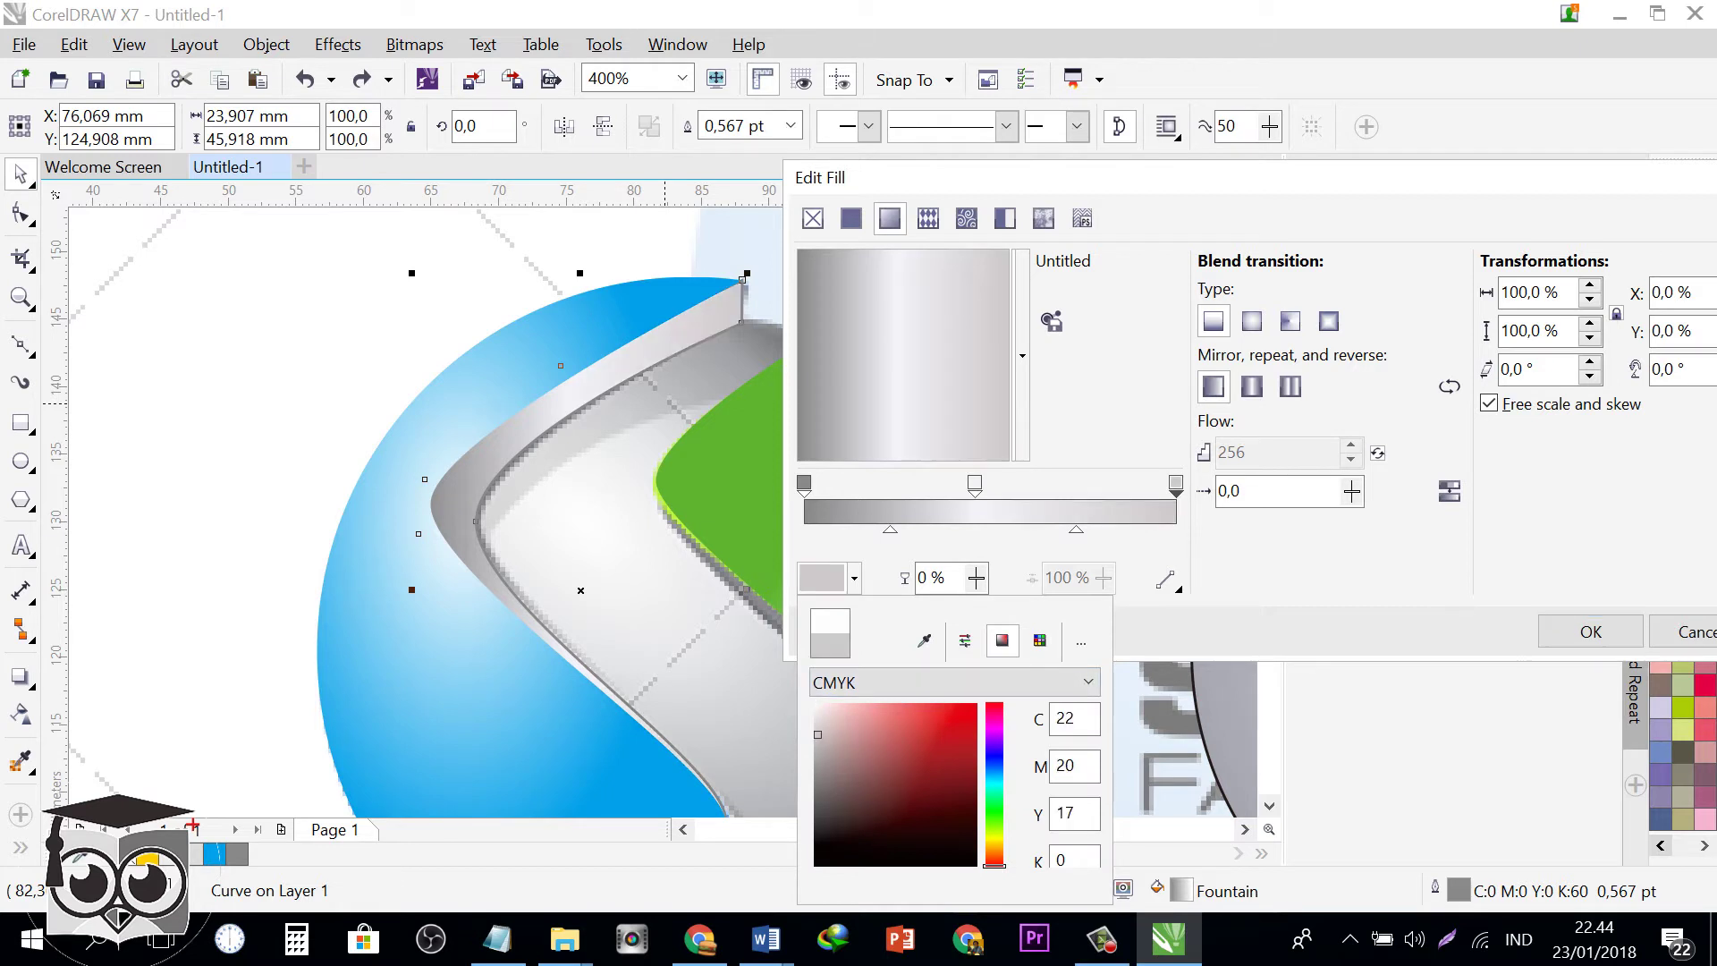
click(818, 742)
click(970, 362)
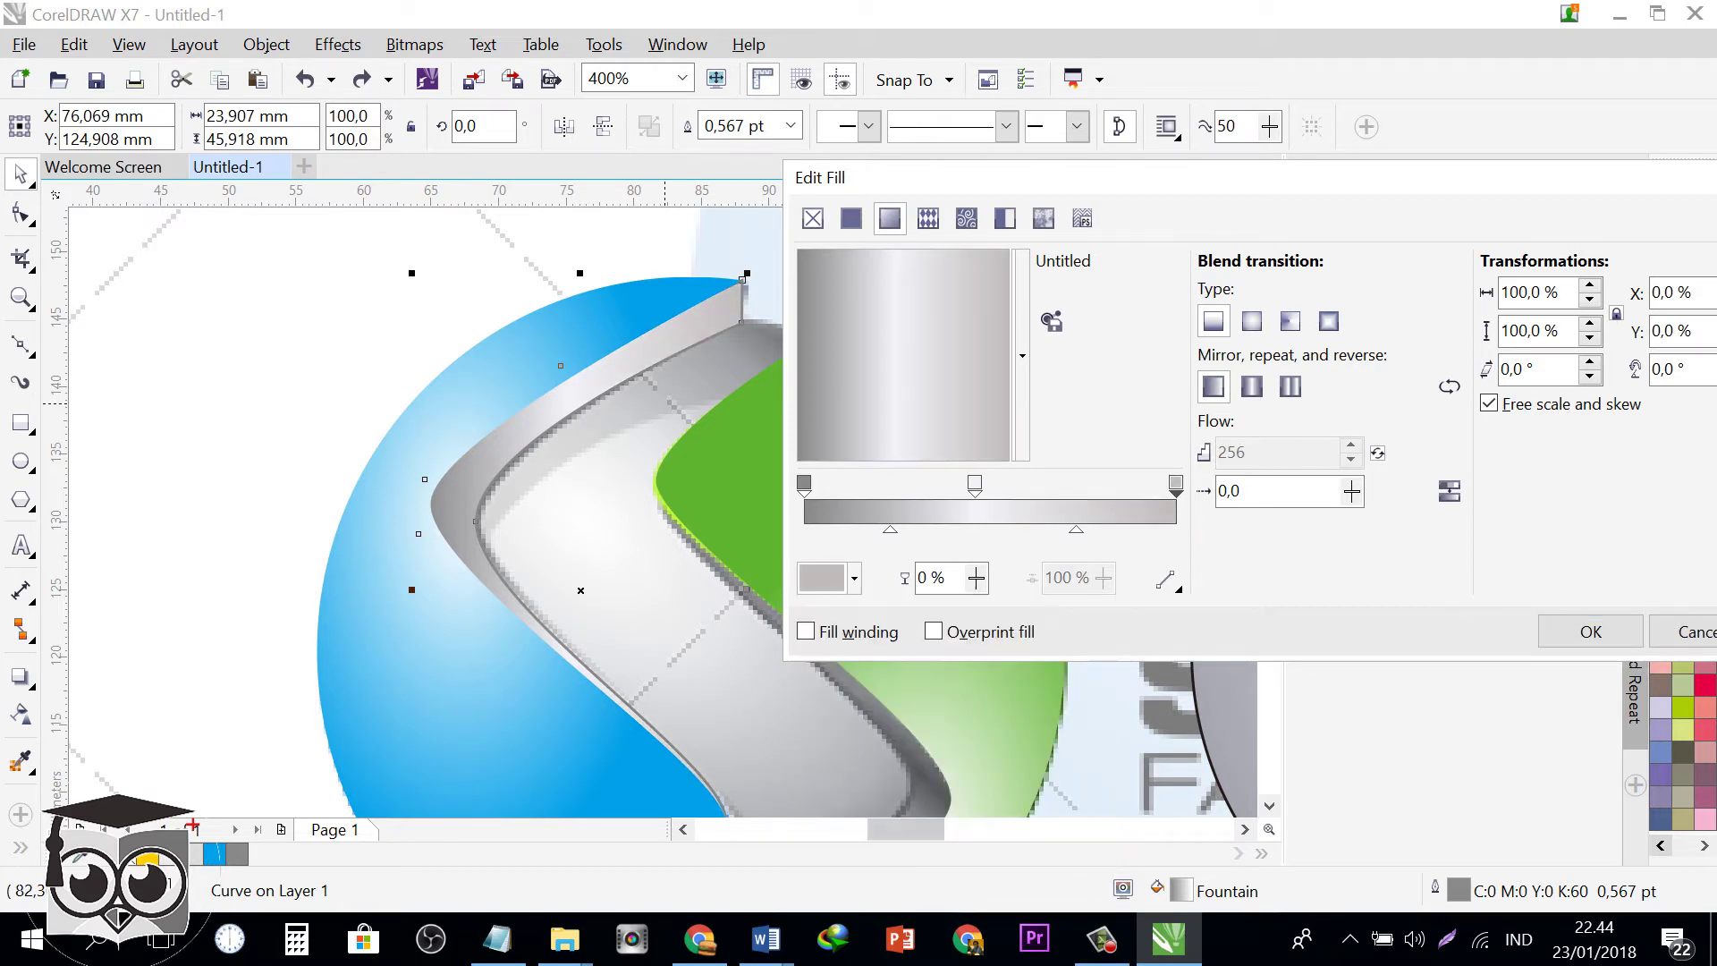
drag(970, 362, 904, 436)
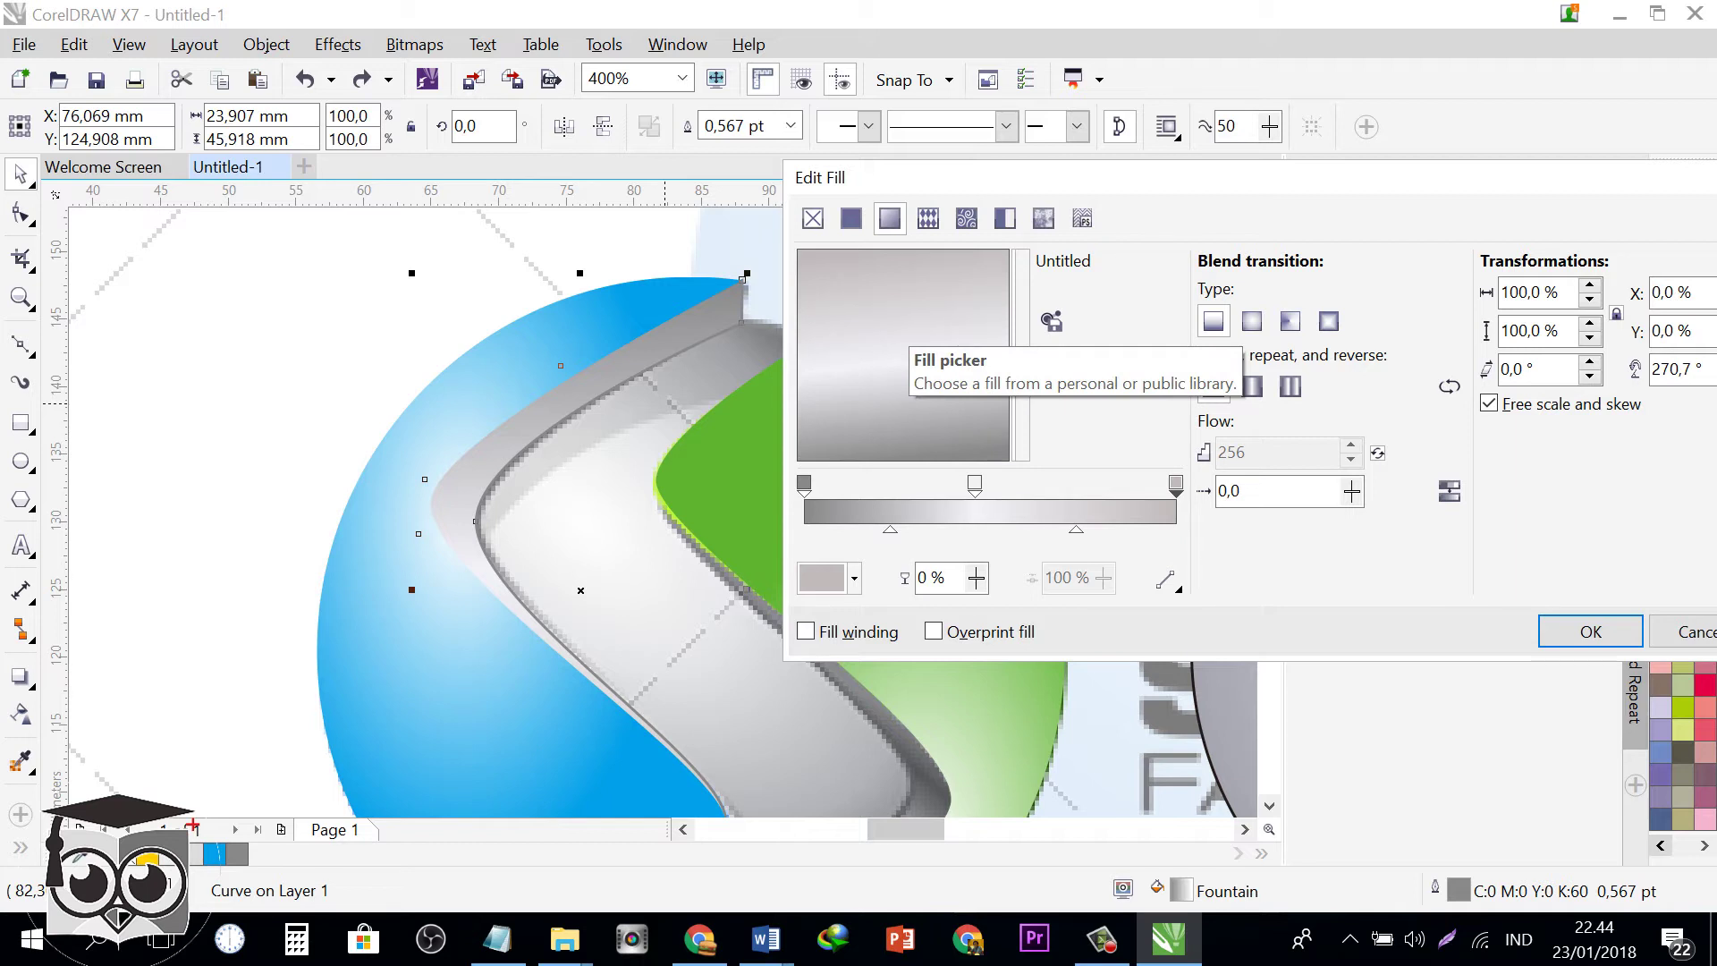
drag(898, 320, 906, 318)
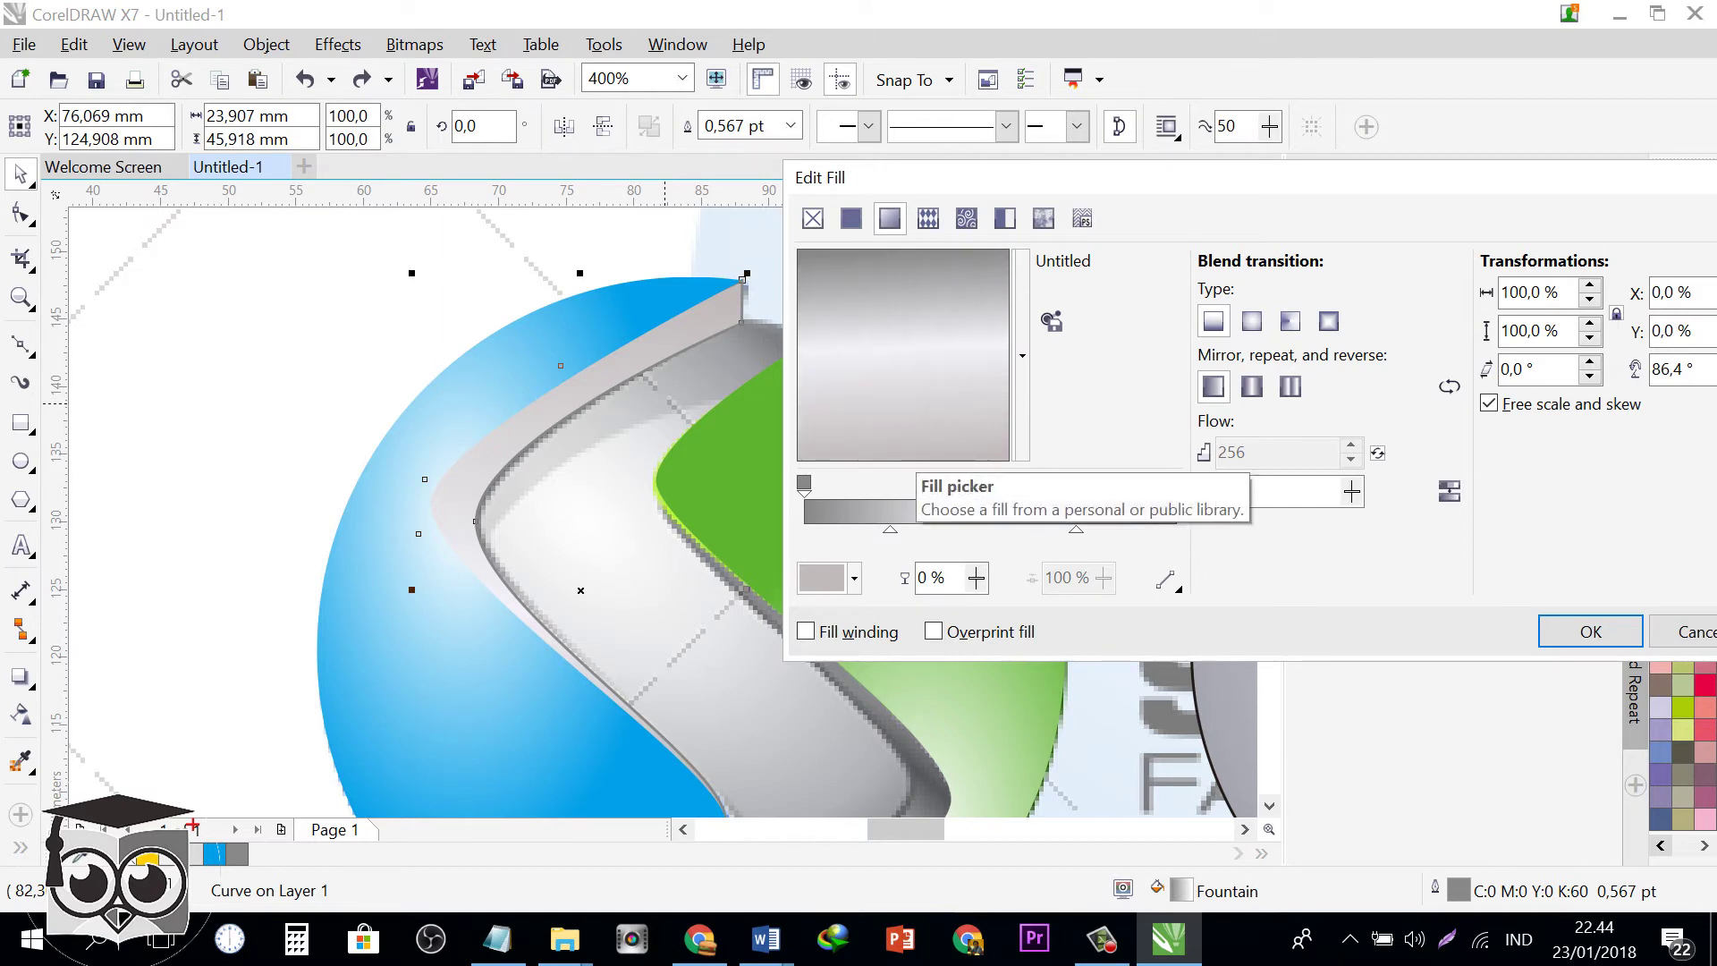
- Add grey colour nodes at 39 % and 69 % around the gradient's near-white node
double_click(916, 497)
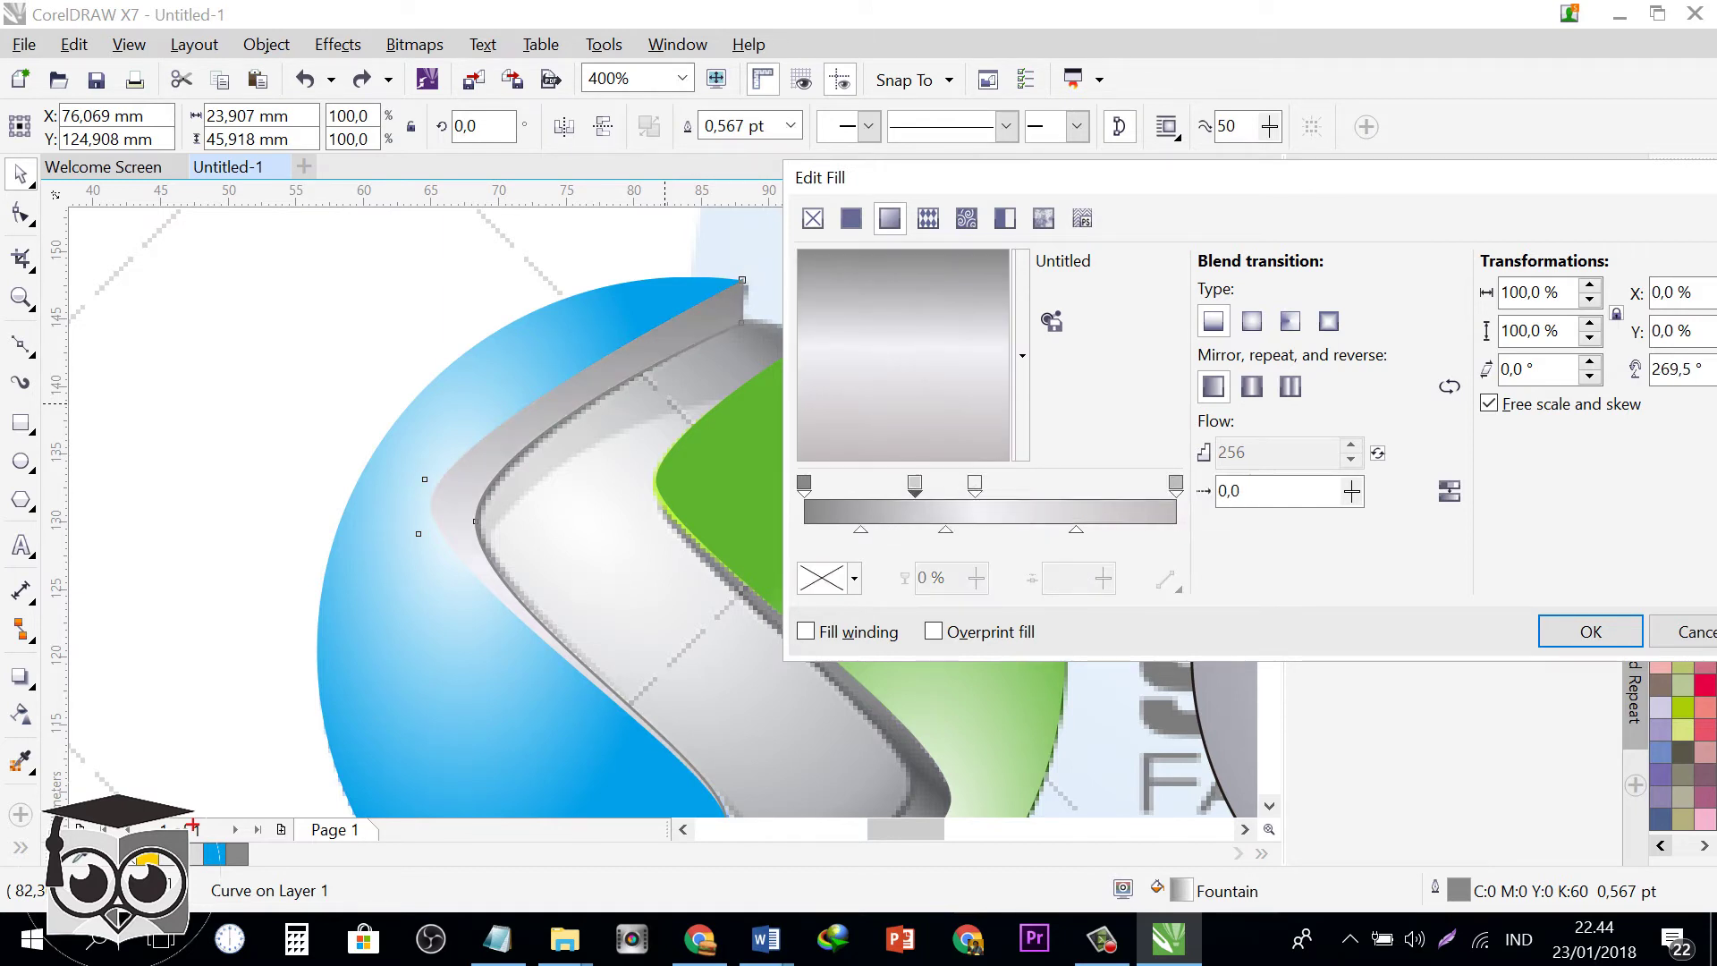
drag(915, 491, 949, 491)
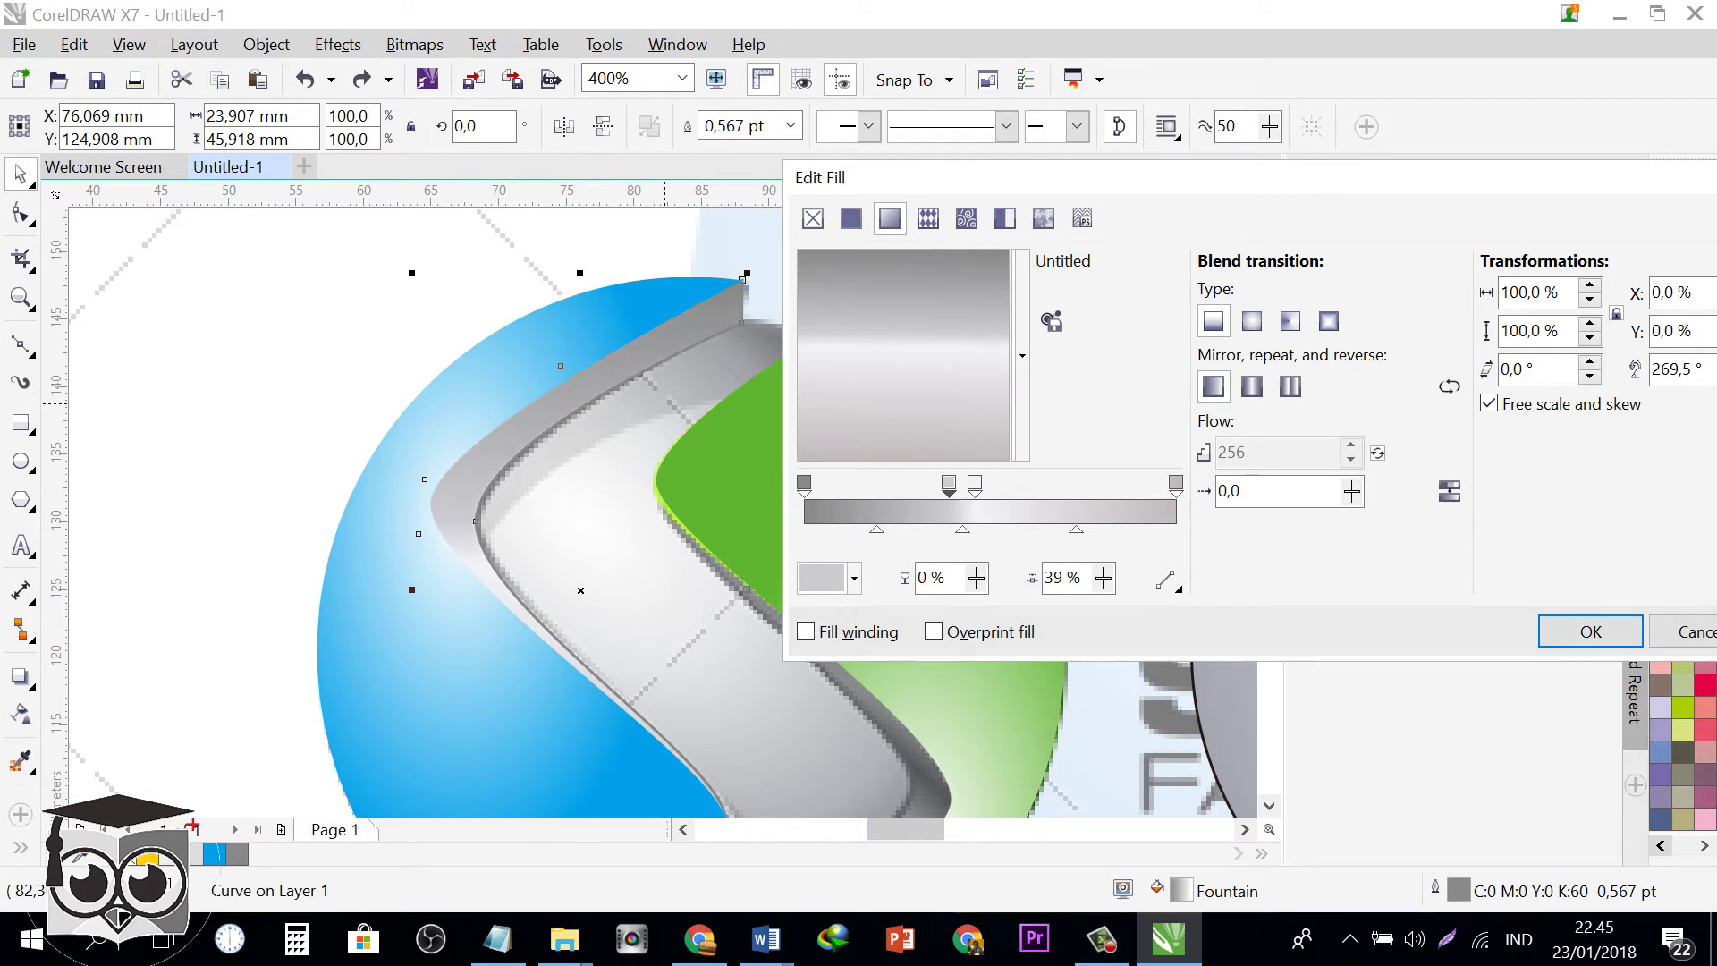
double_click(1079, 498)
mouse_move(1079, 491)
mouse_down()
mouse_move(956, 489)
mouse_move(1061, 484)
mouse_up()
click(1020, 486)
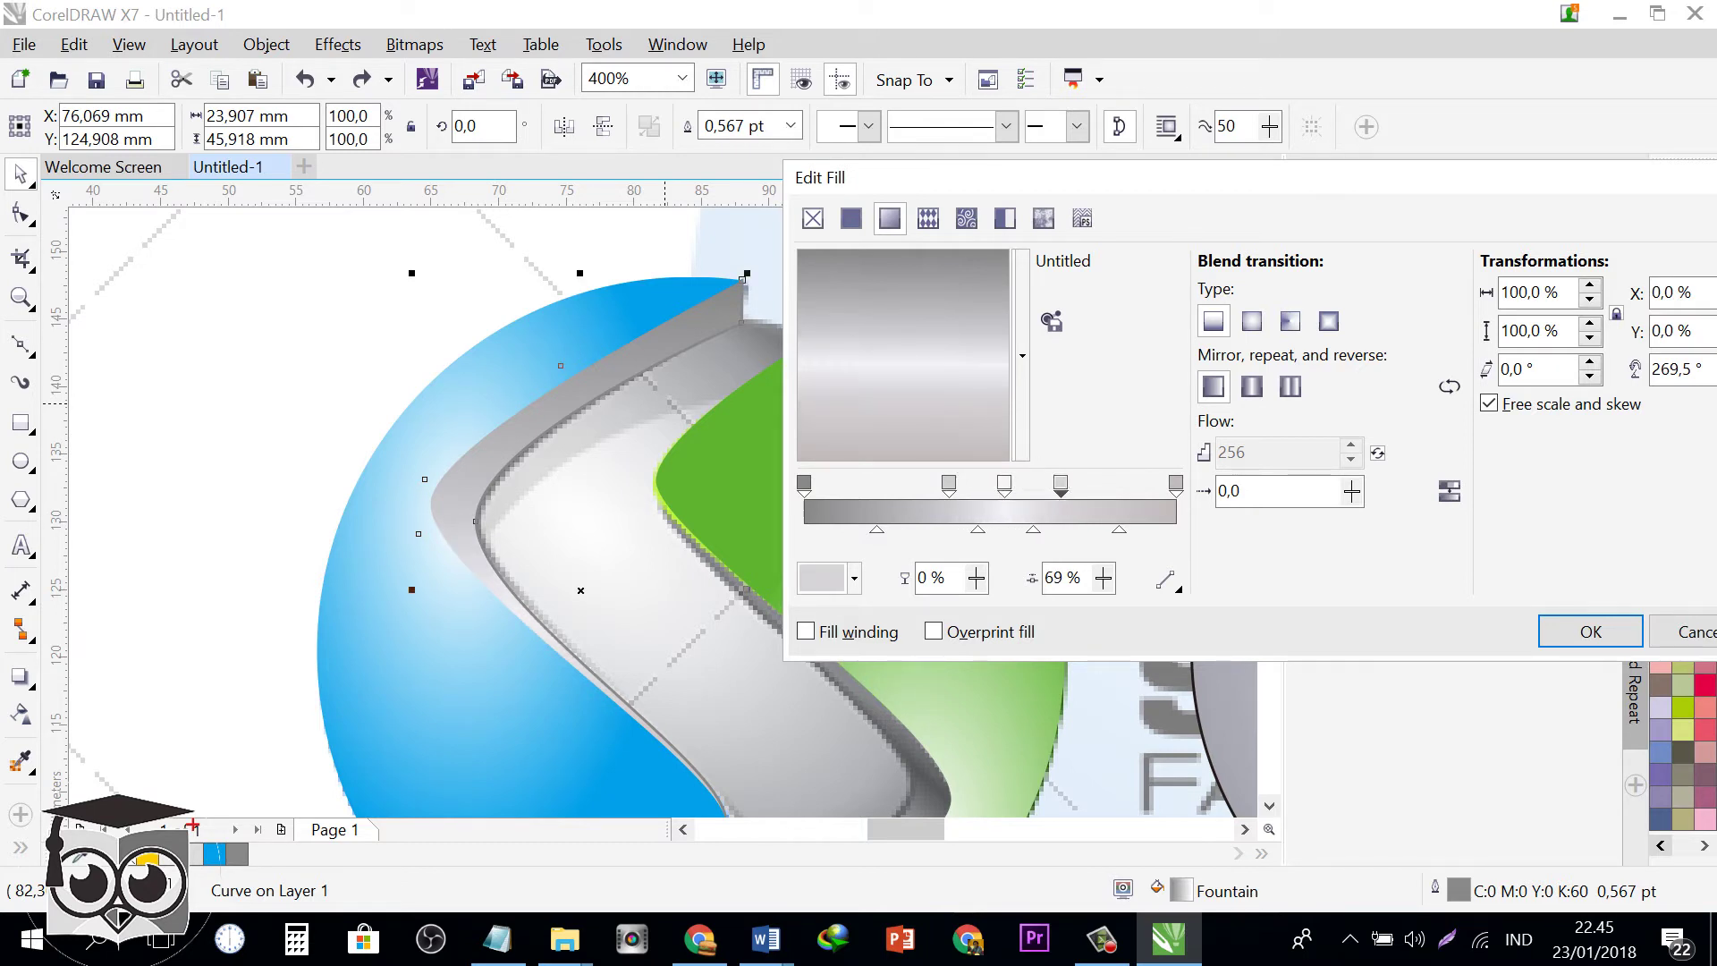
- Move the first intermediate grey node closer to the gradient's dark end and the near-white node to 36 %
click(949, 484)
drag(948, 484, 914, 484)
drag(1004, 487, 960, 487)
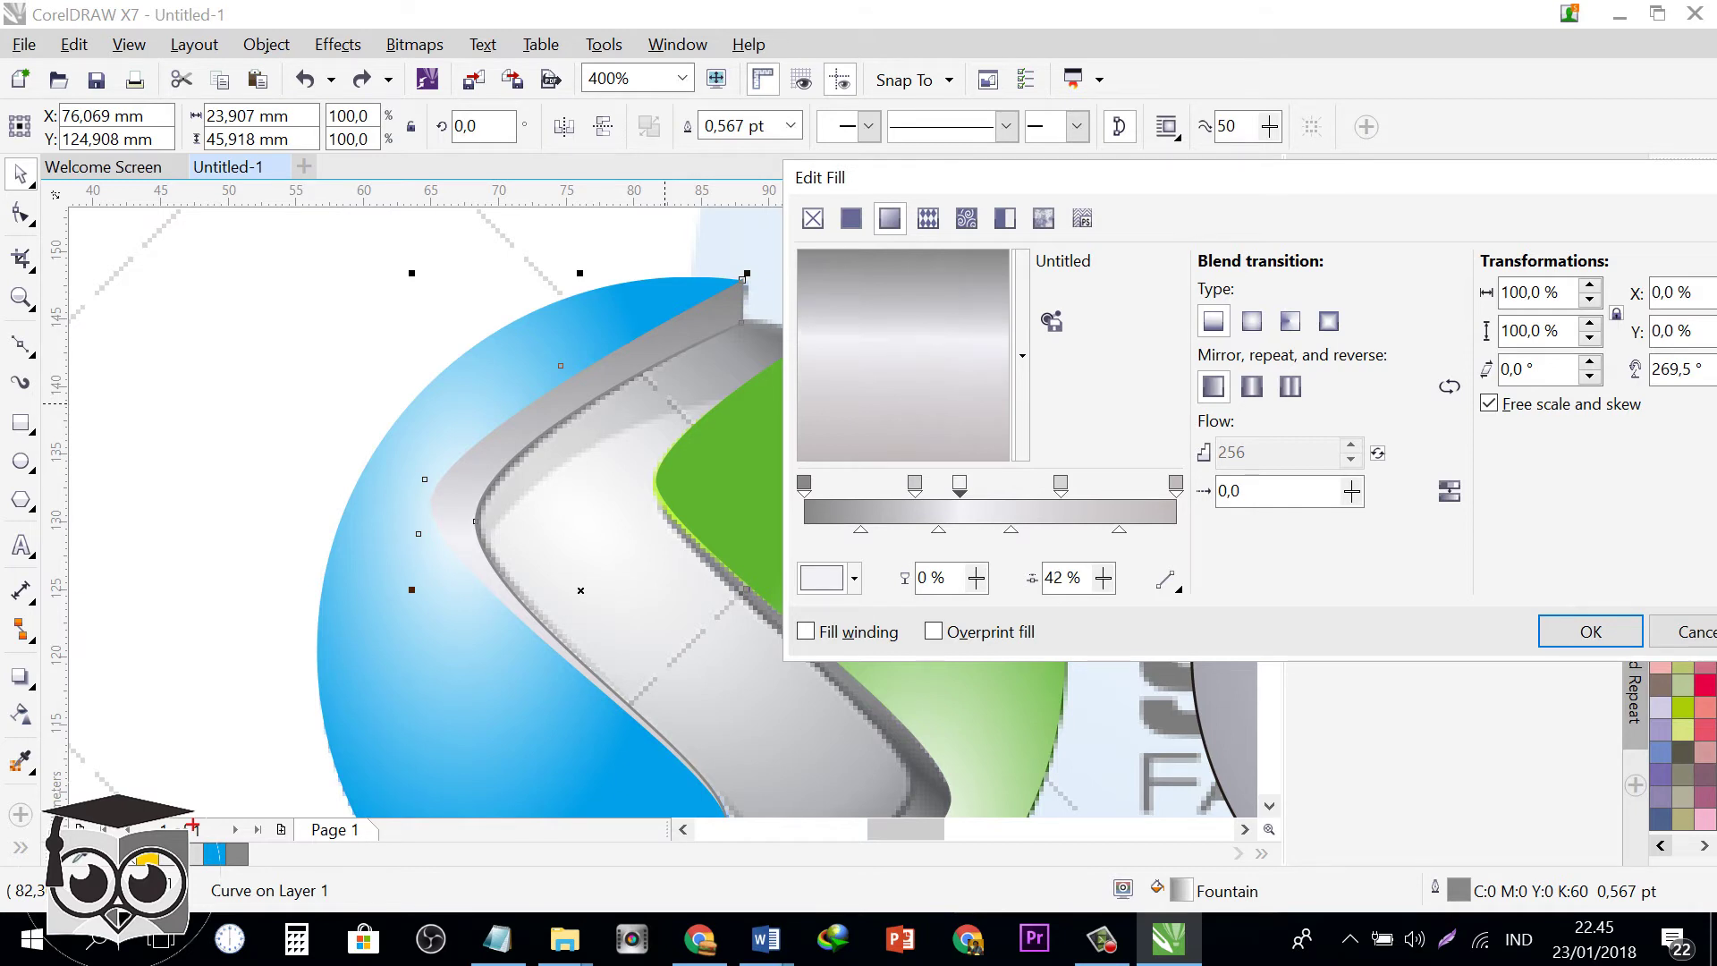
drag(960, 487, 937, 487)
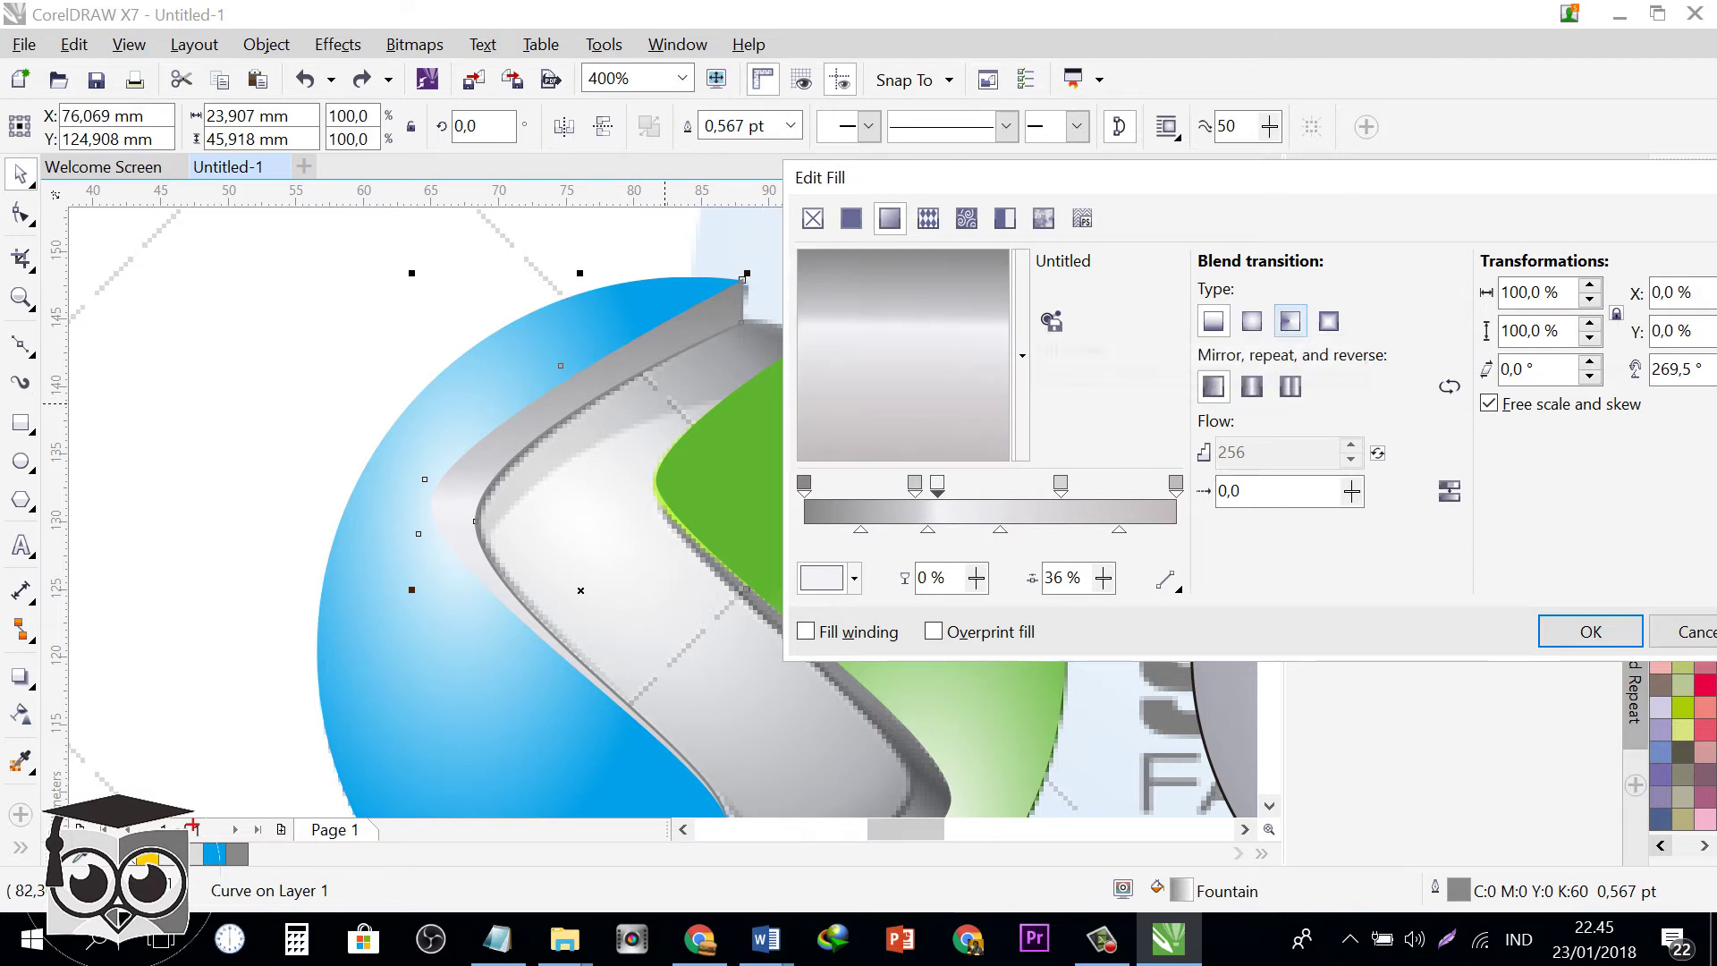
- Set the fountain fill's rotation to 270° and apply it to the band shape
drag(1298, 178, 1165, 187)
drag(1030, 186, 981, 186)
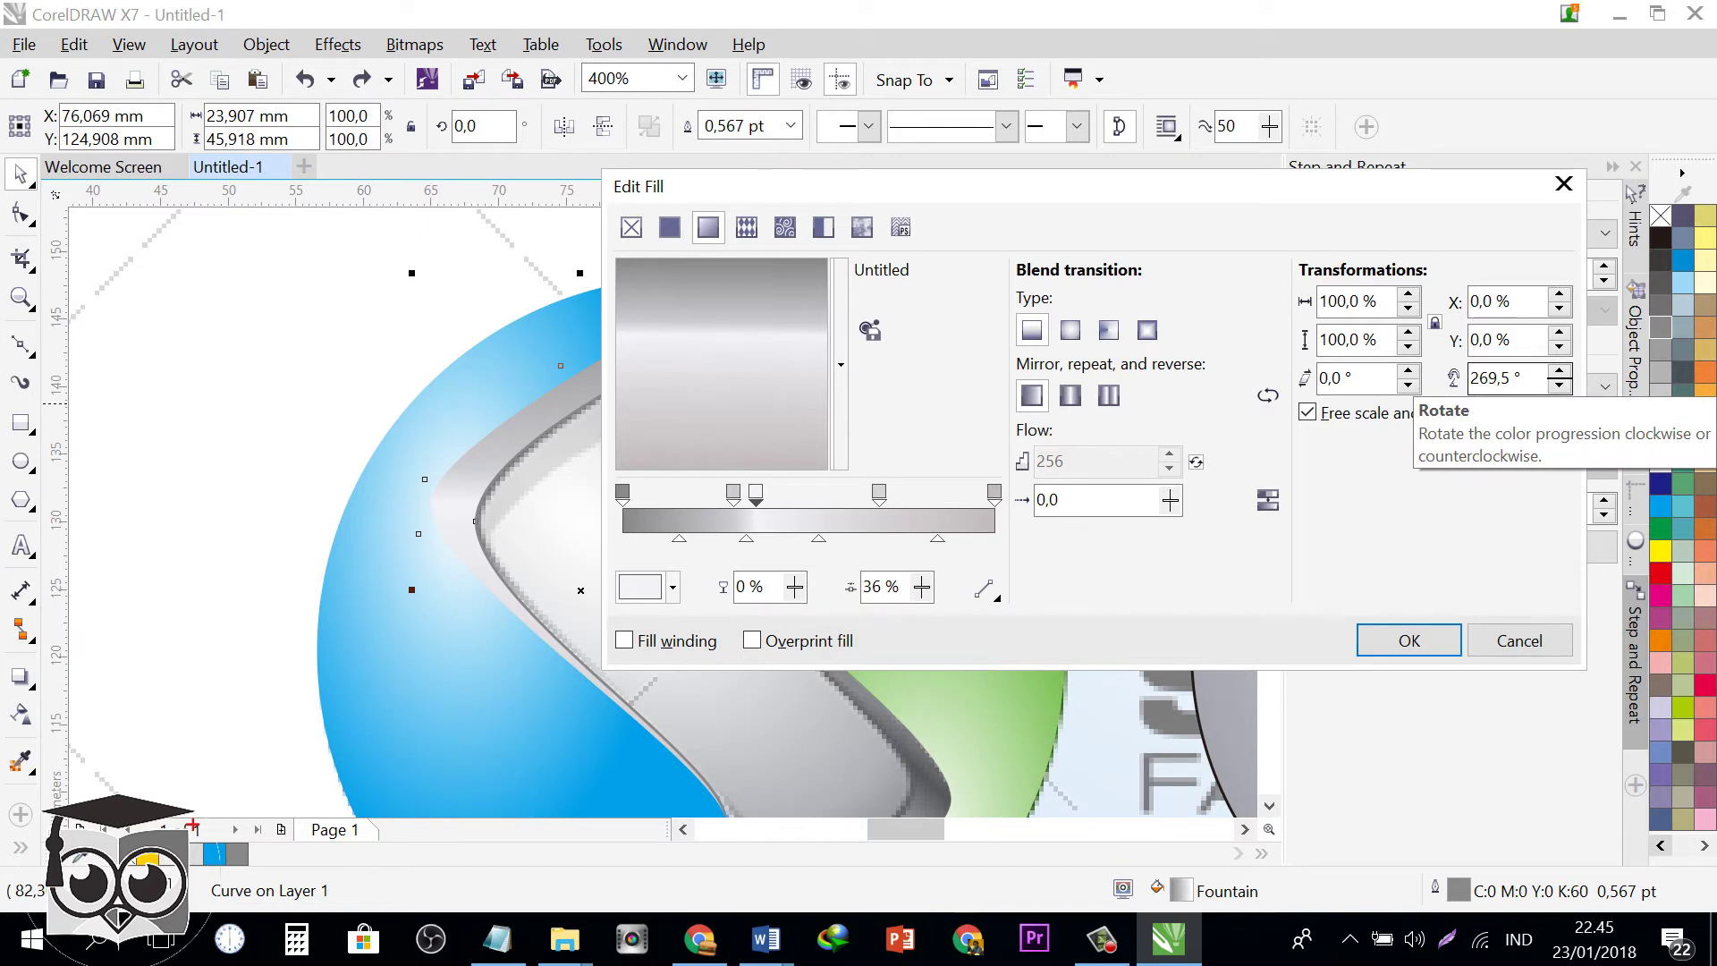
click(1502, 377)
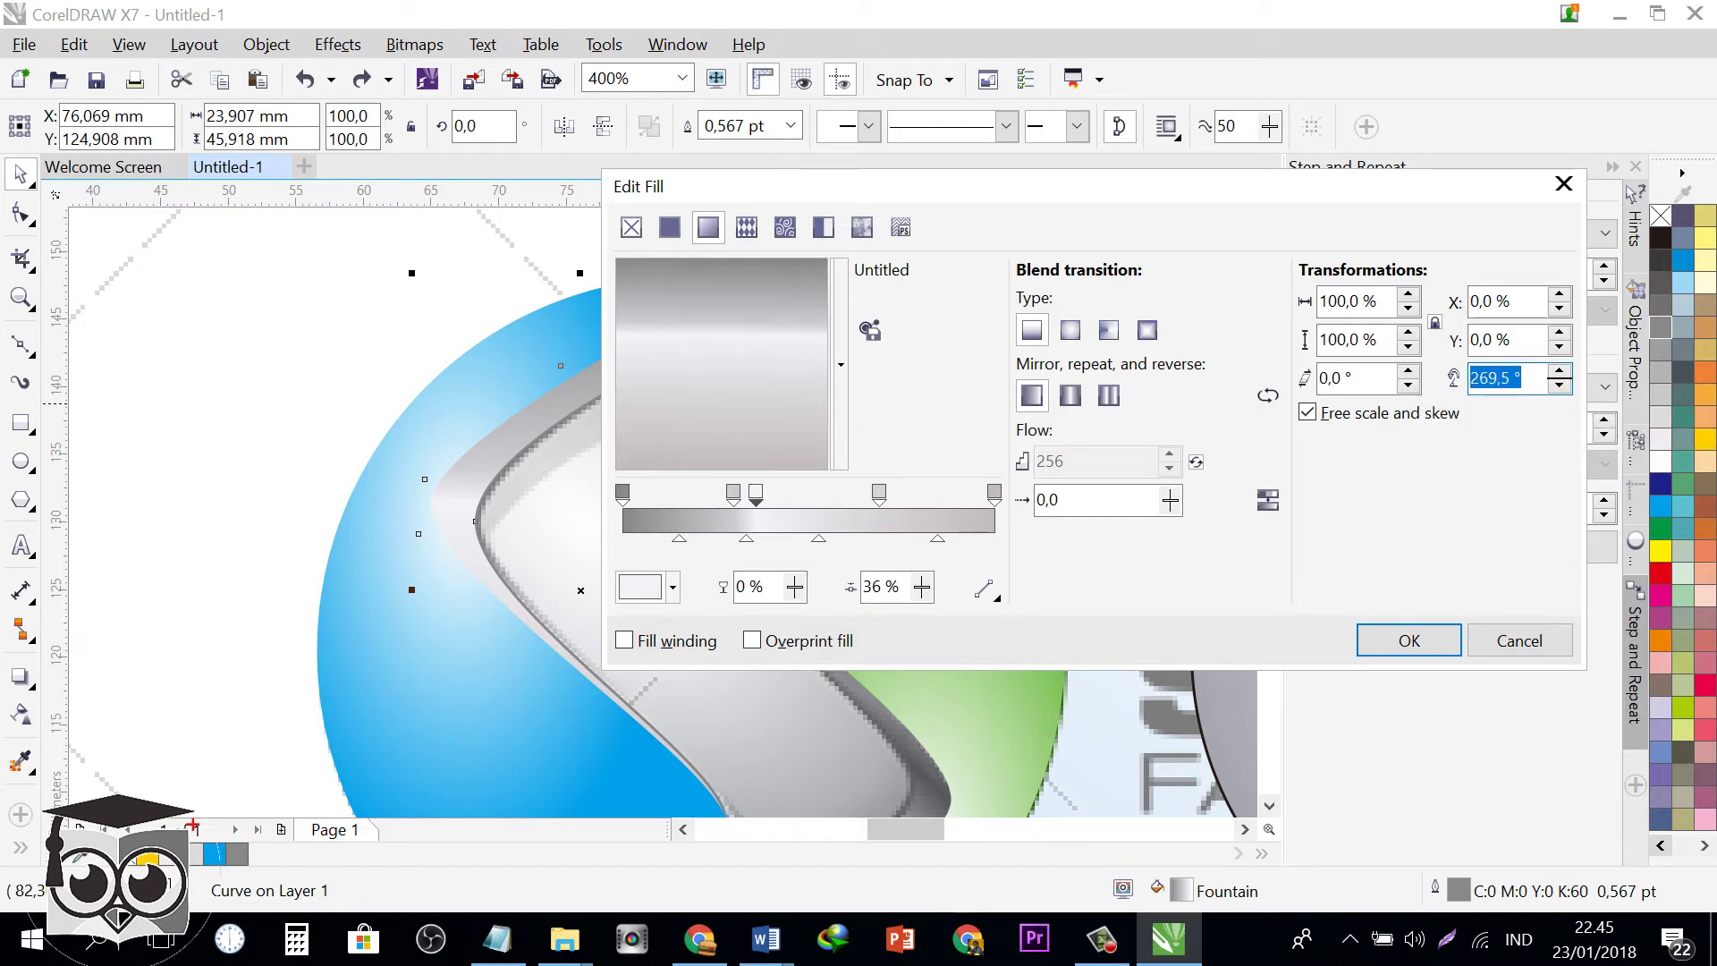
text(270)
key(Return)
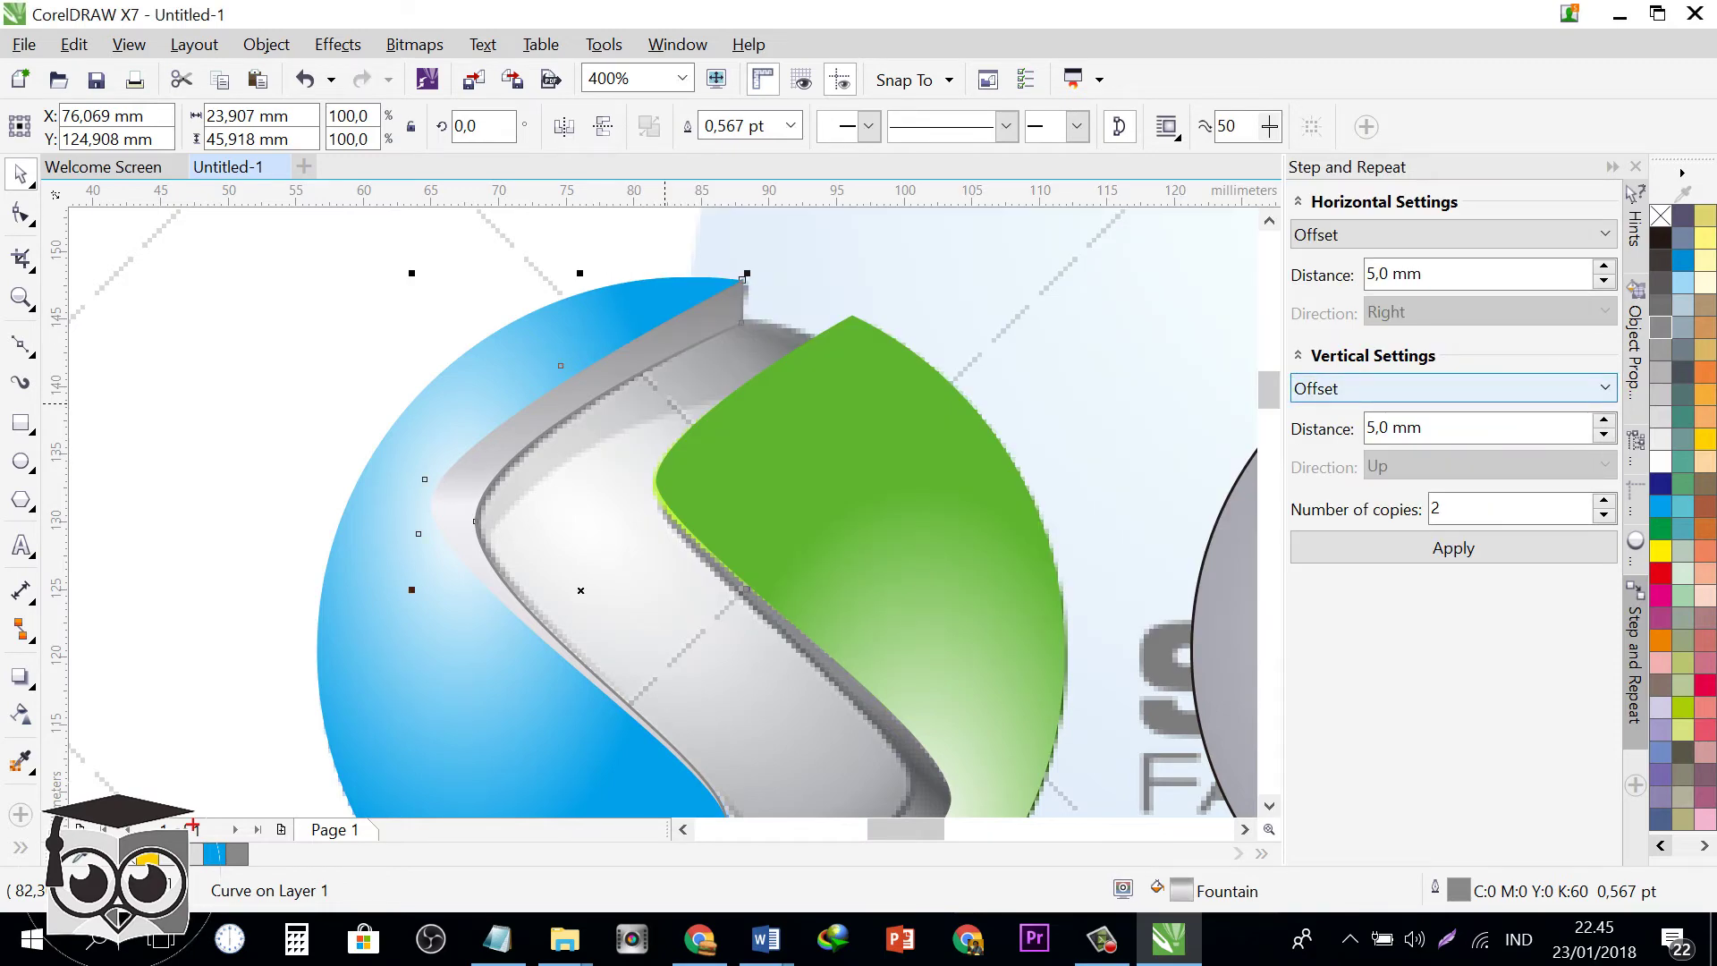
- Edit the band shape's fountain fill so the light grey node after the near-white one sits at 45 %
key(F11)
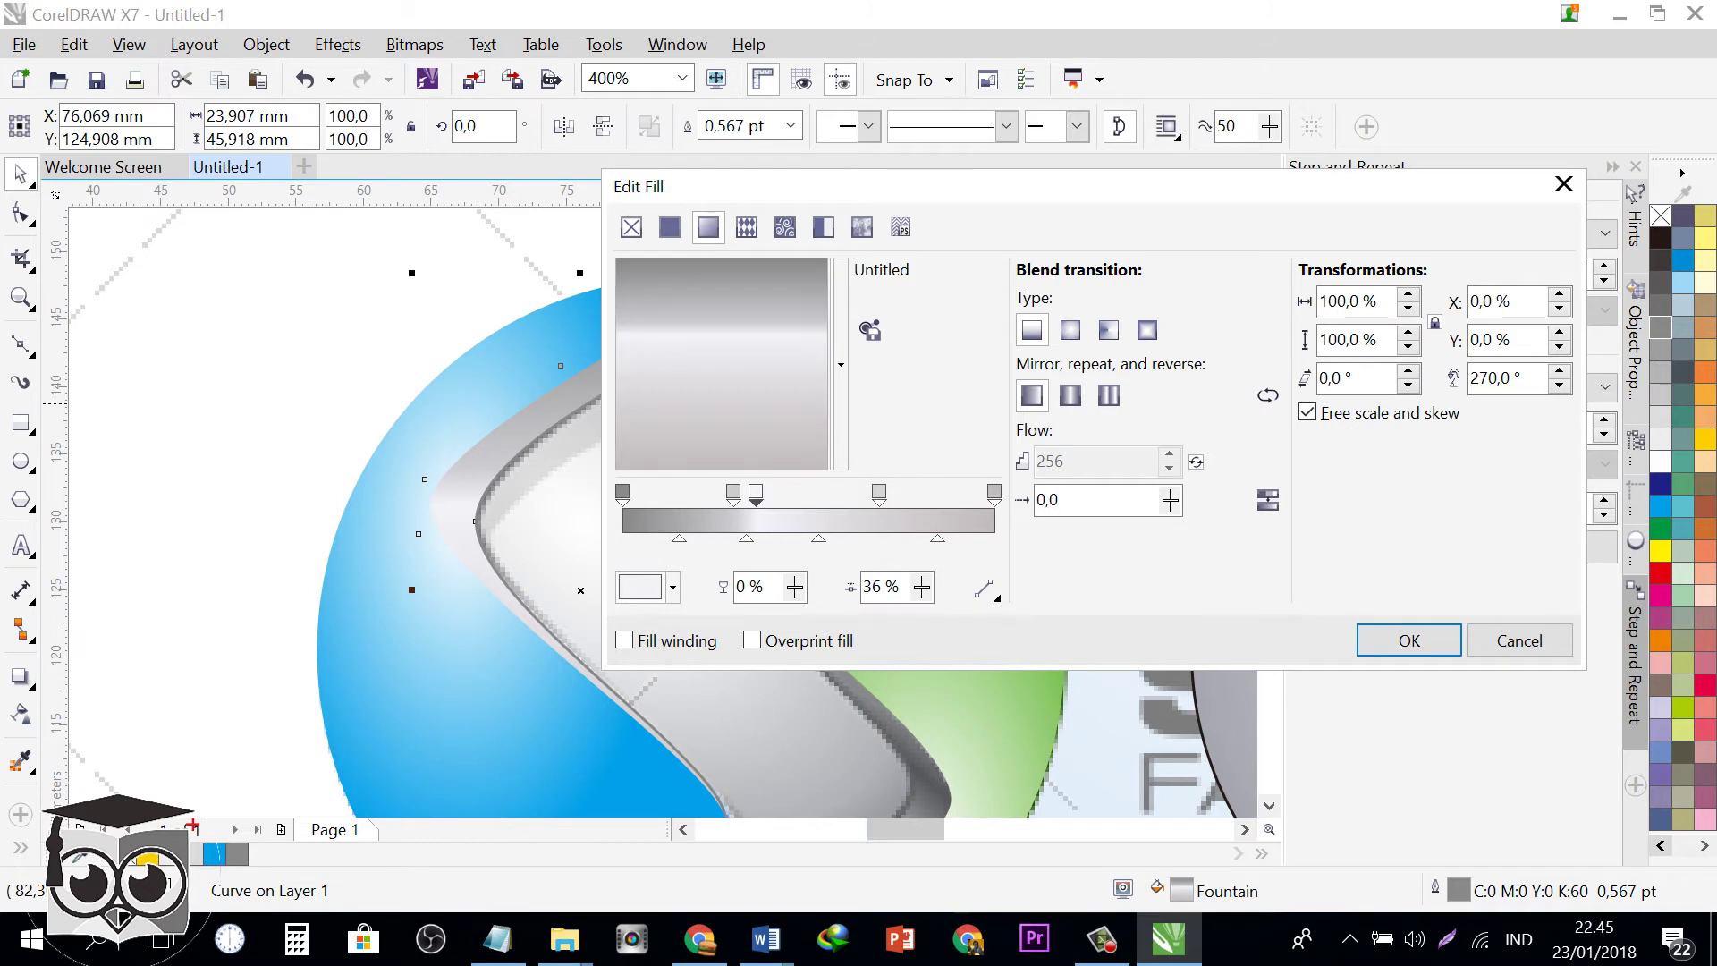
click(879, 493)
drag(879, 493, 789, 493)
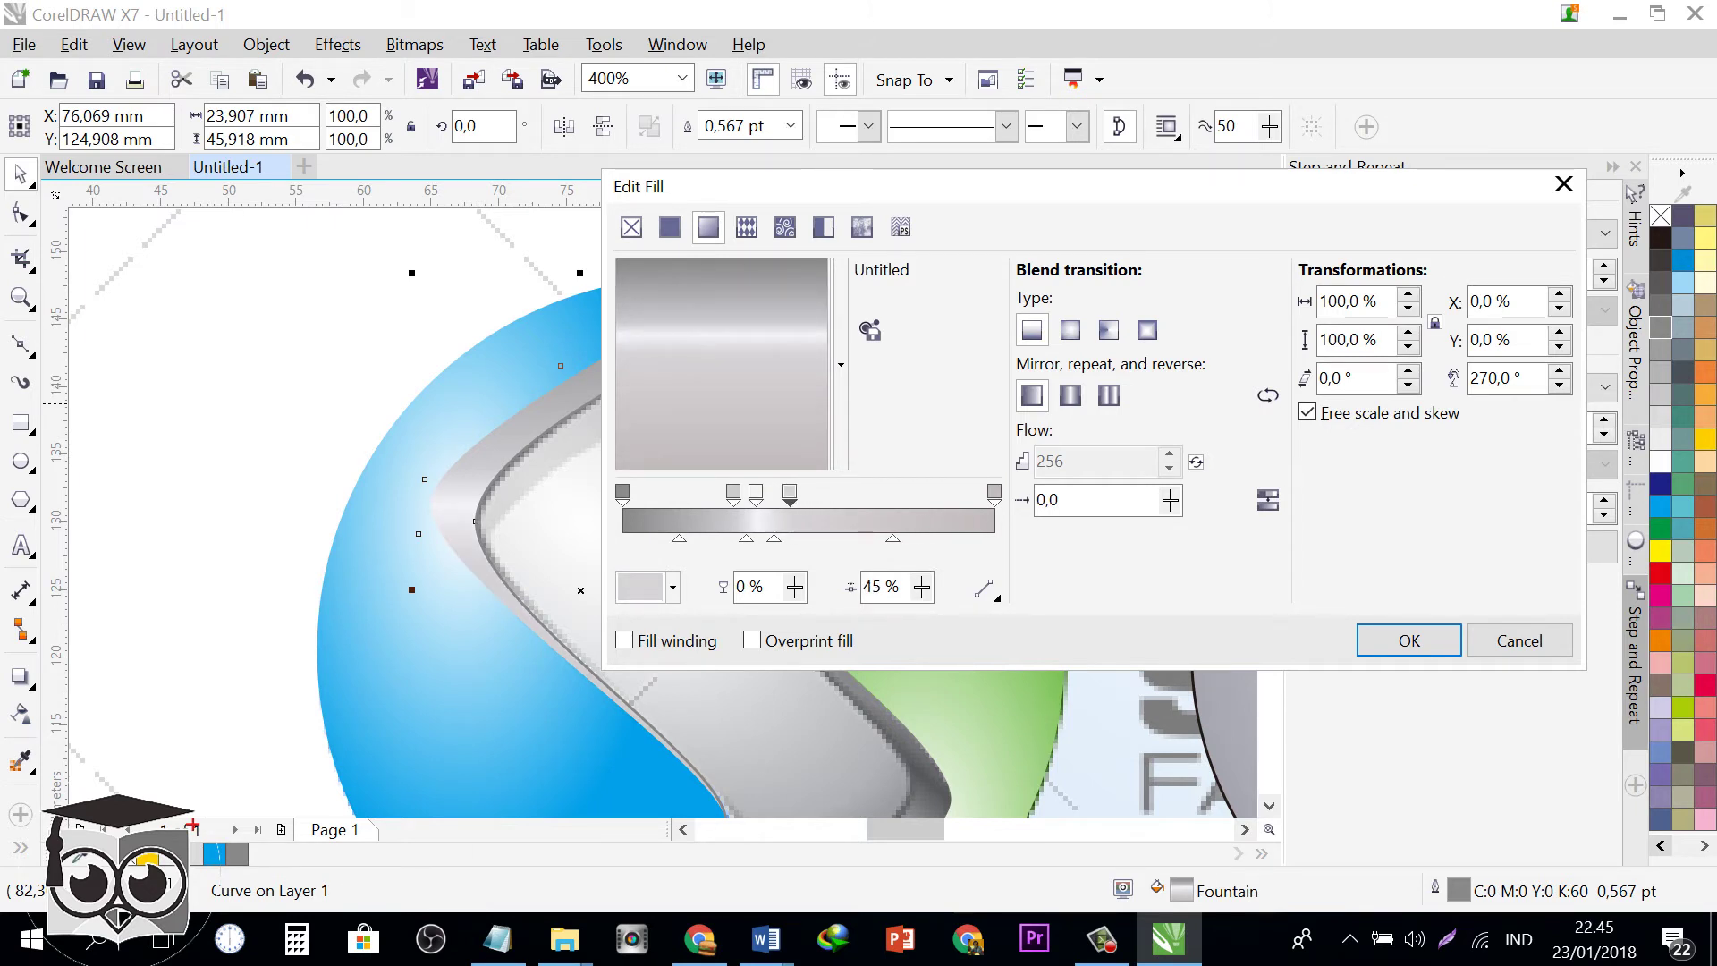
click(1409, 640)
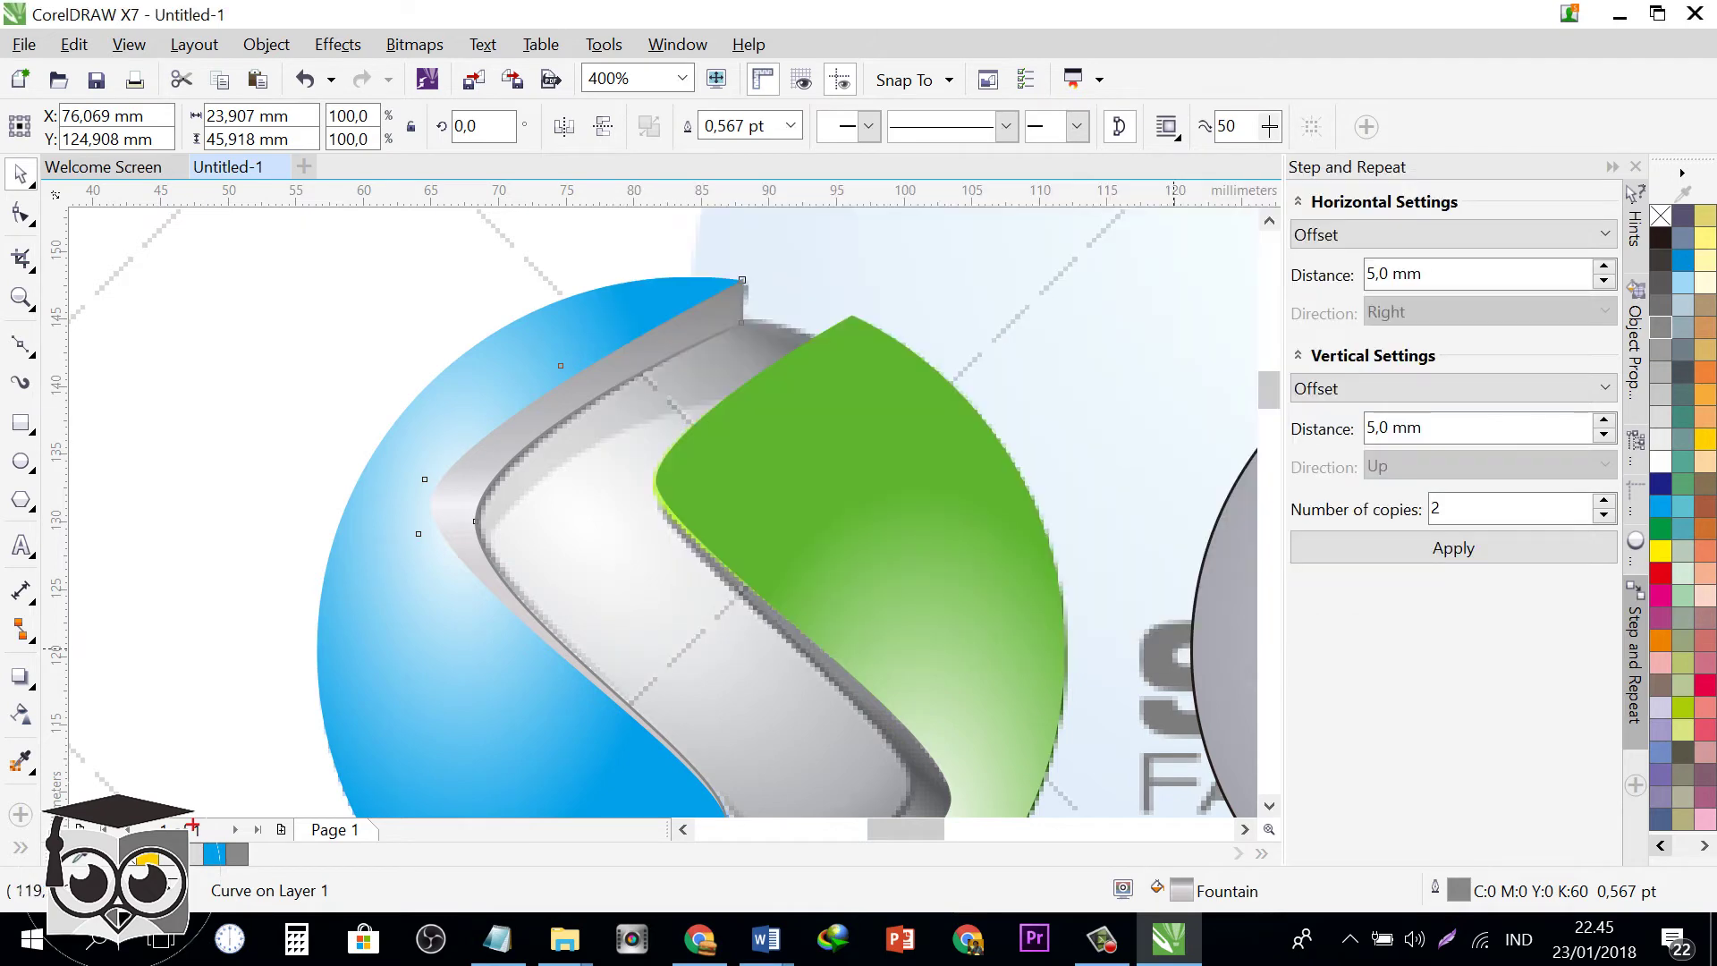
- Remove the outline from the grey bevel shape beside the blue part
scroll(981, 598, down, 1)
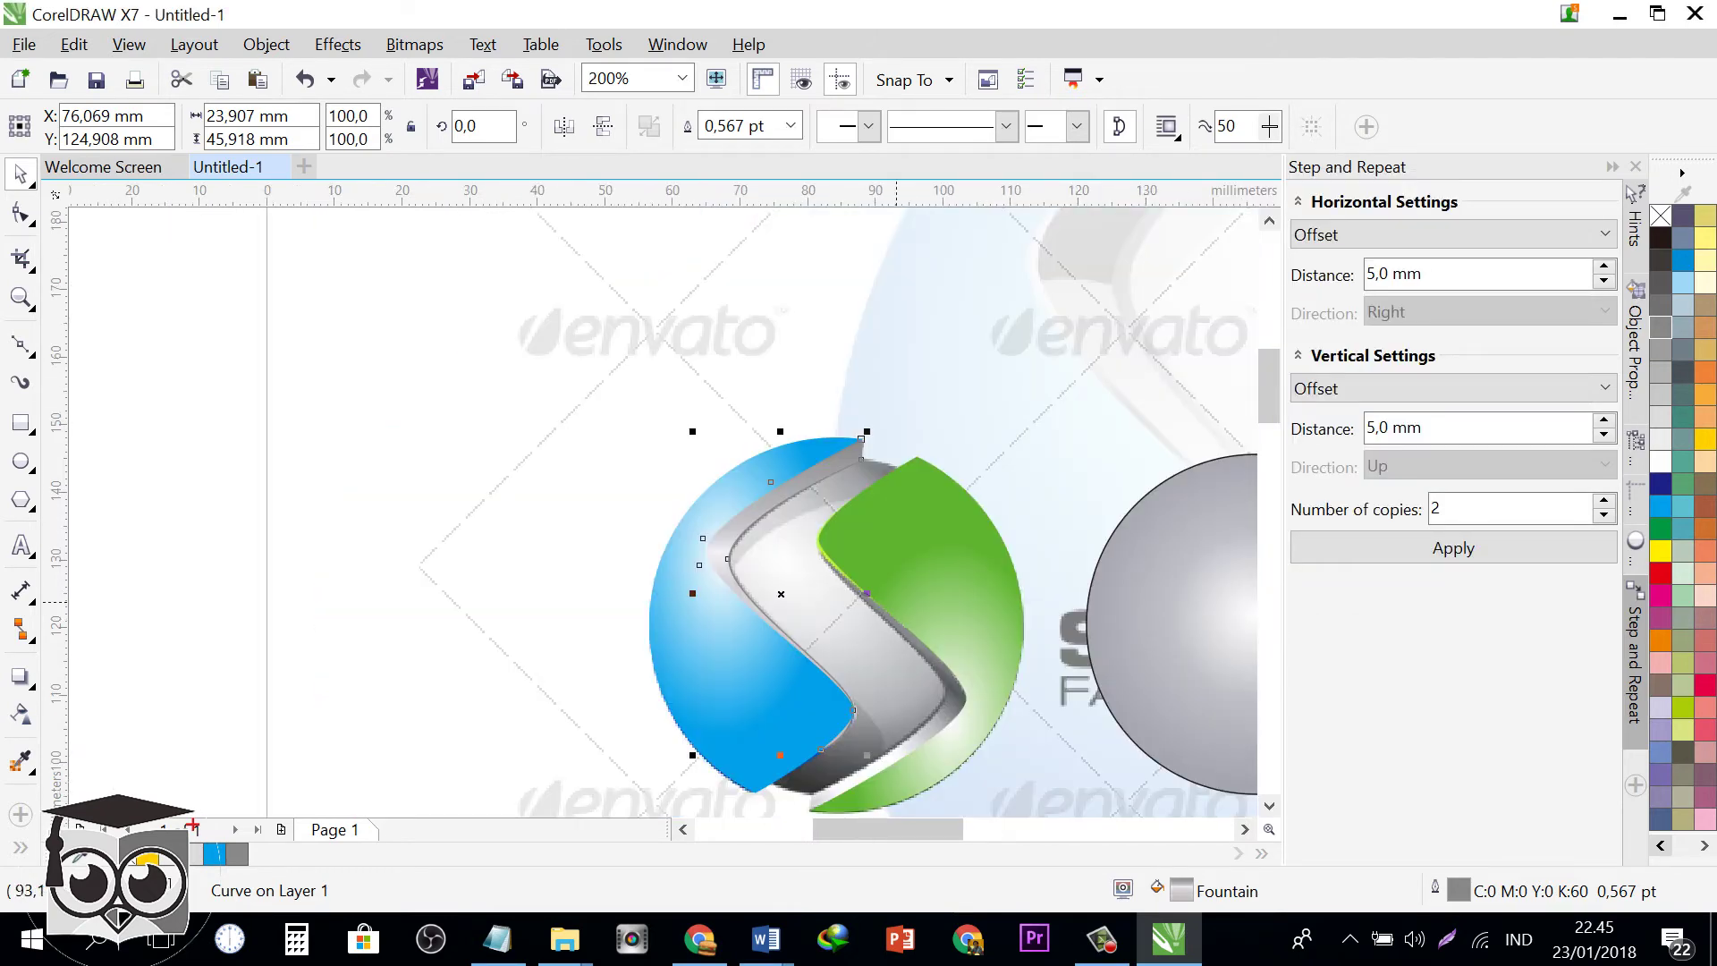
scroll(775, 527, up, 1)
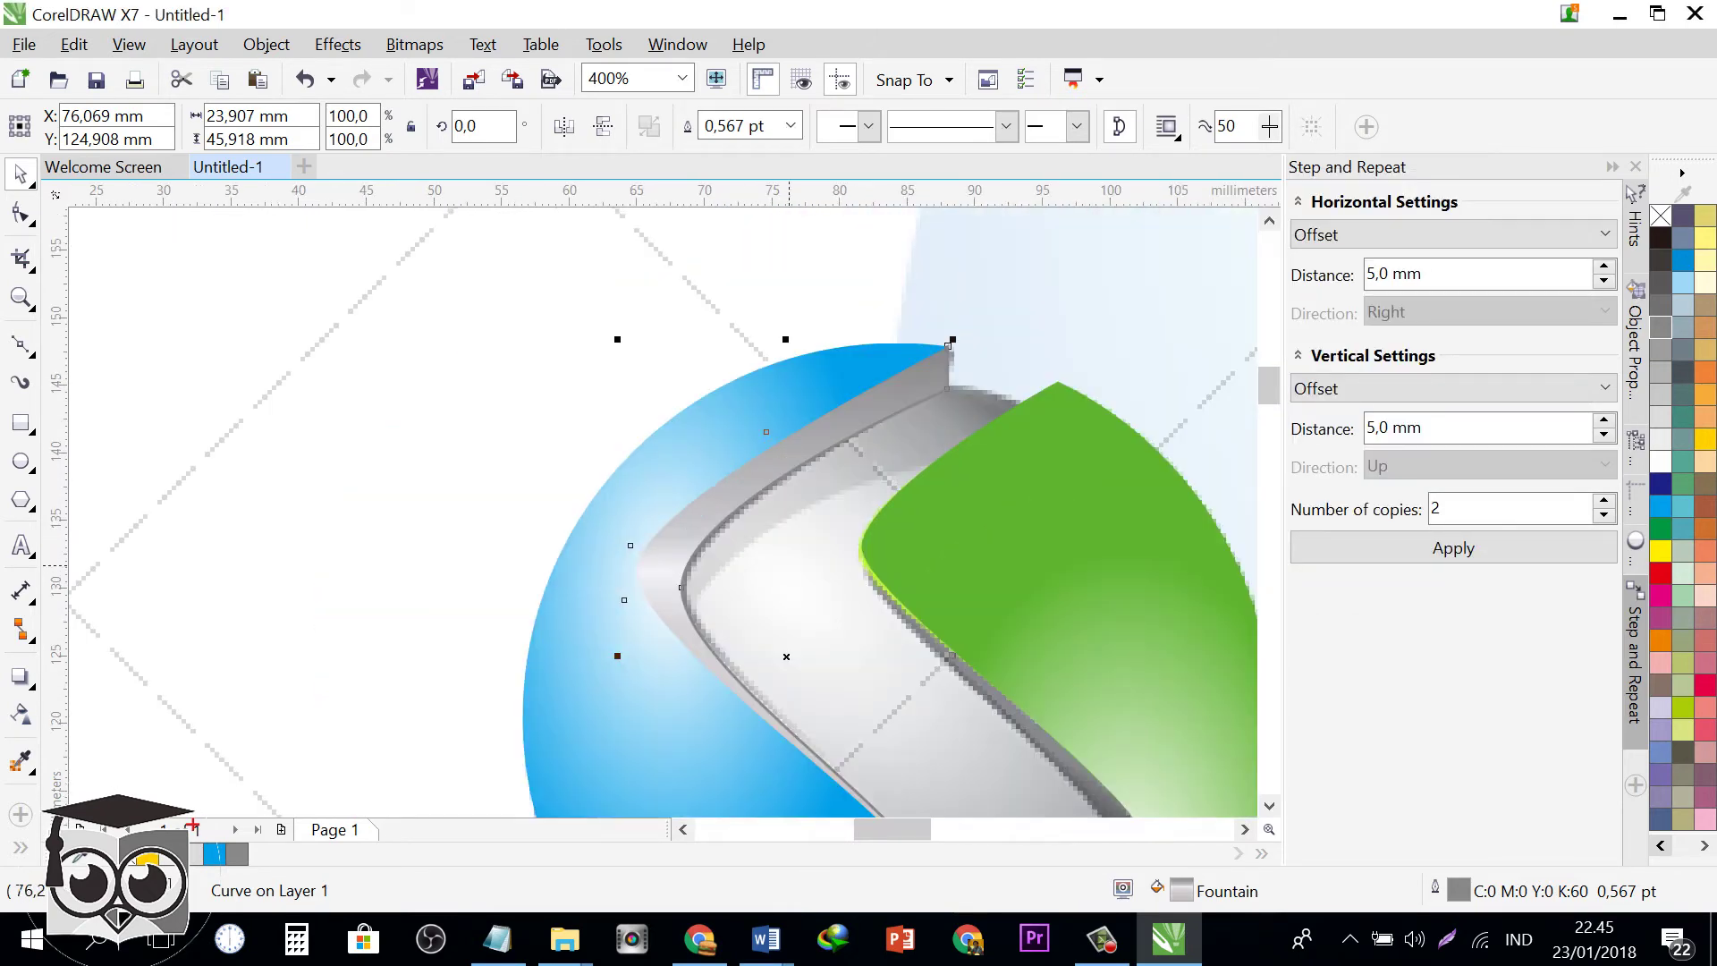
scroll(775, 528, down, 1)
scroll(747, 570, up, 1)
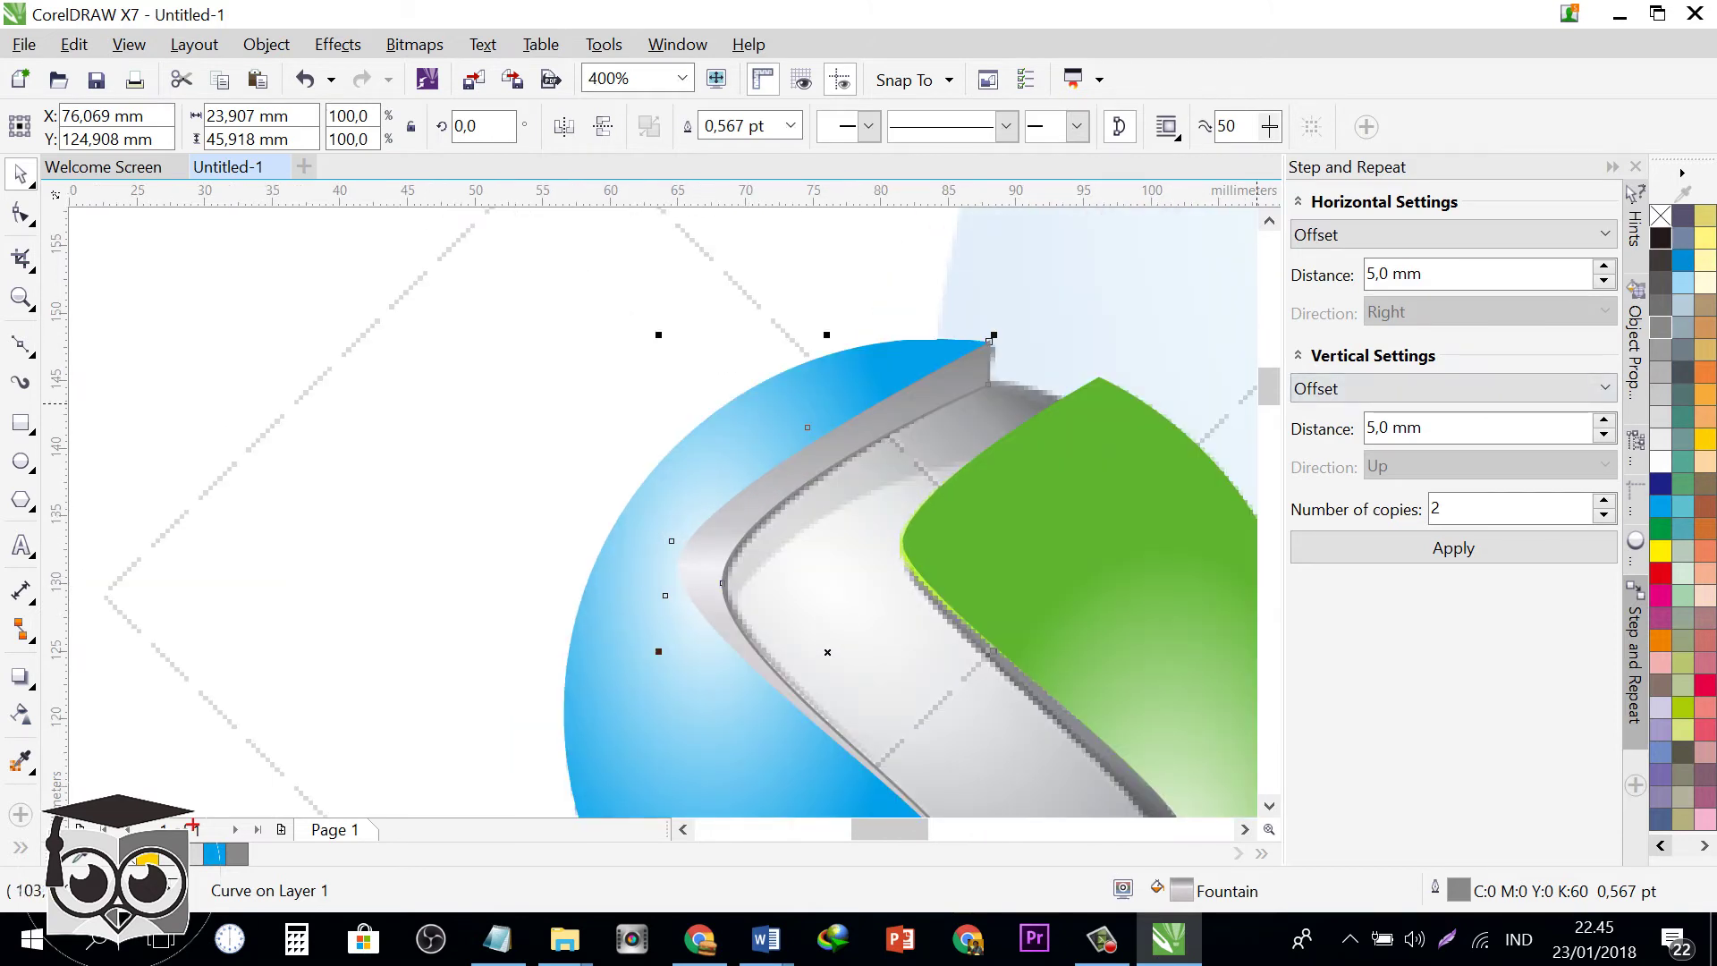
right_click(1660, 237)
right_click(1660, 216)
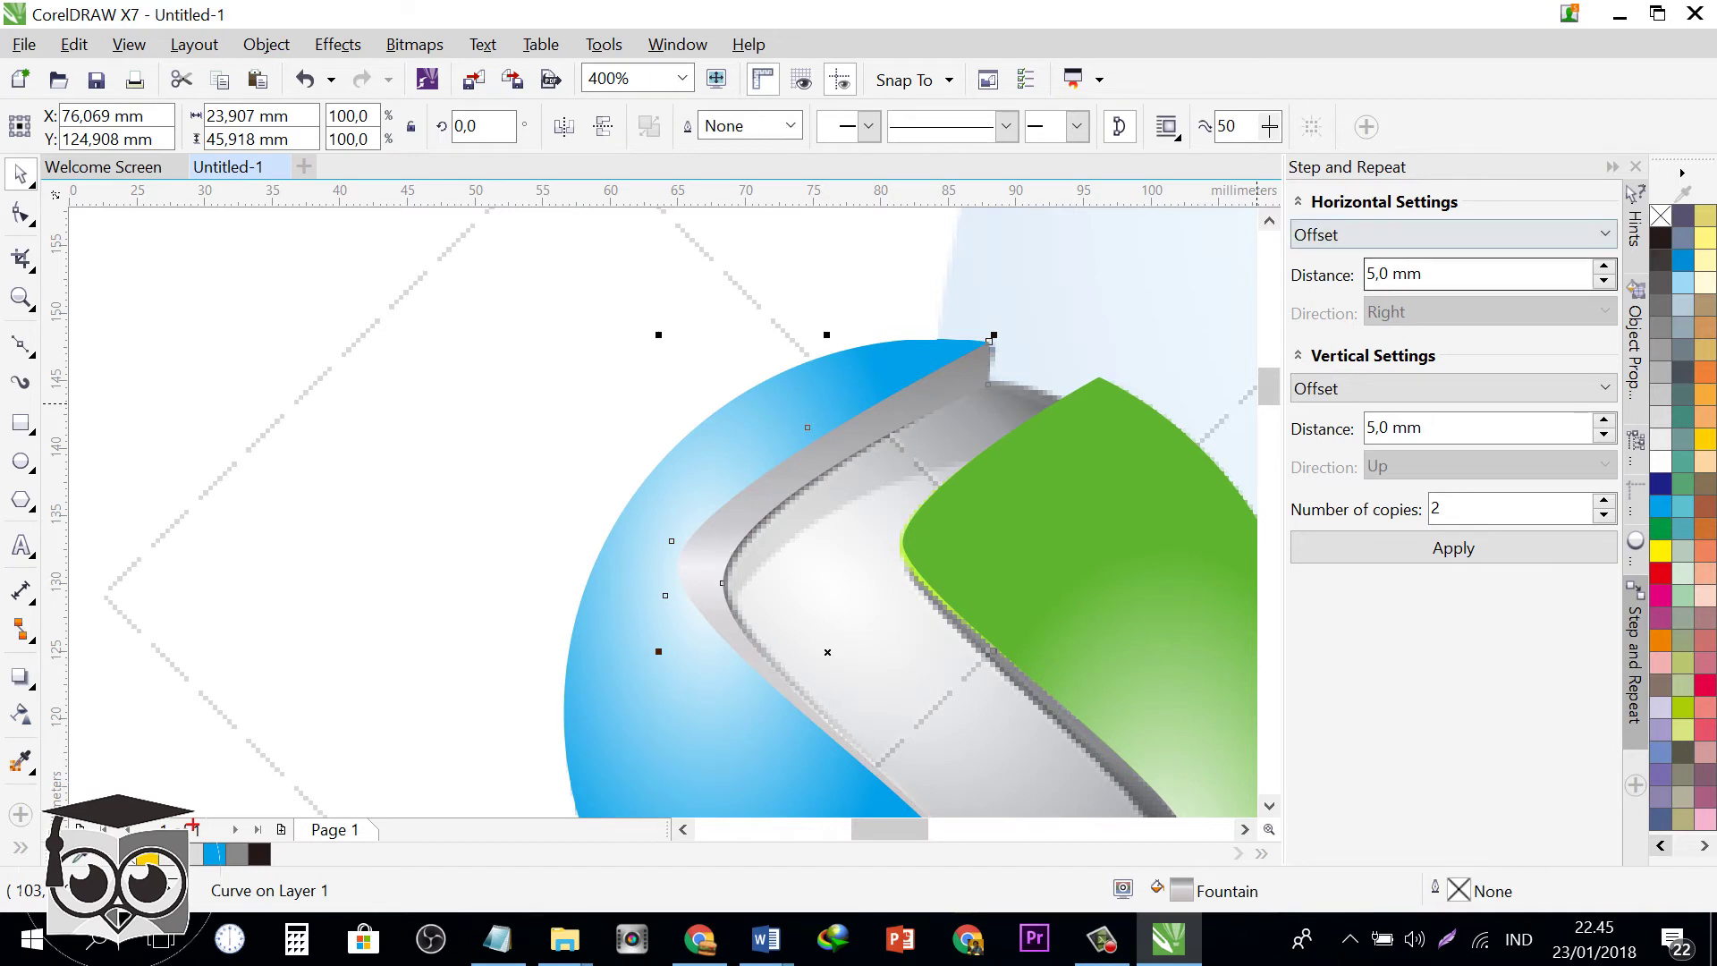
- Duplicate the grey bevel shape and mirror the copy horizontally and vertically over the green part
scroll(869, 380, down, 1)
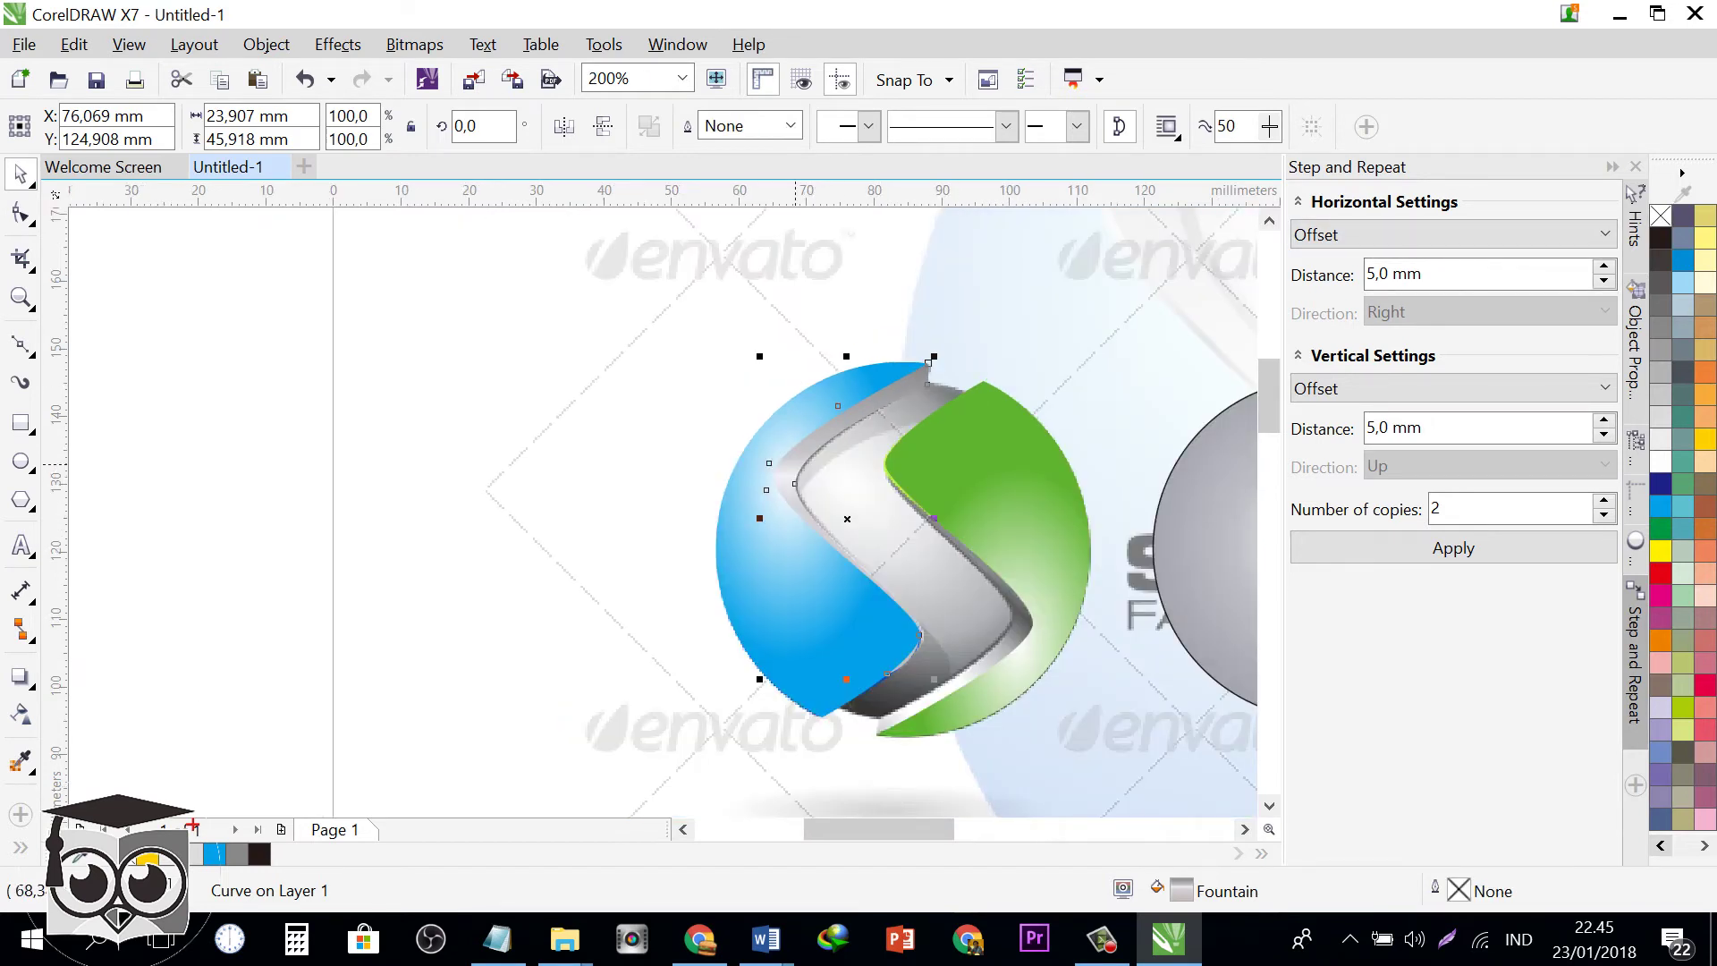
drag(796, 501, 1064, 501)
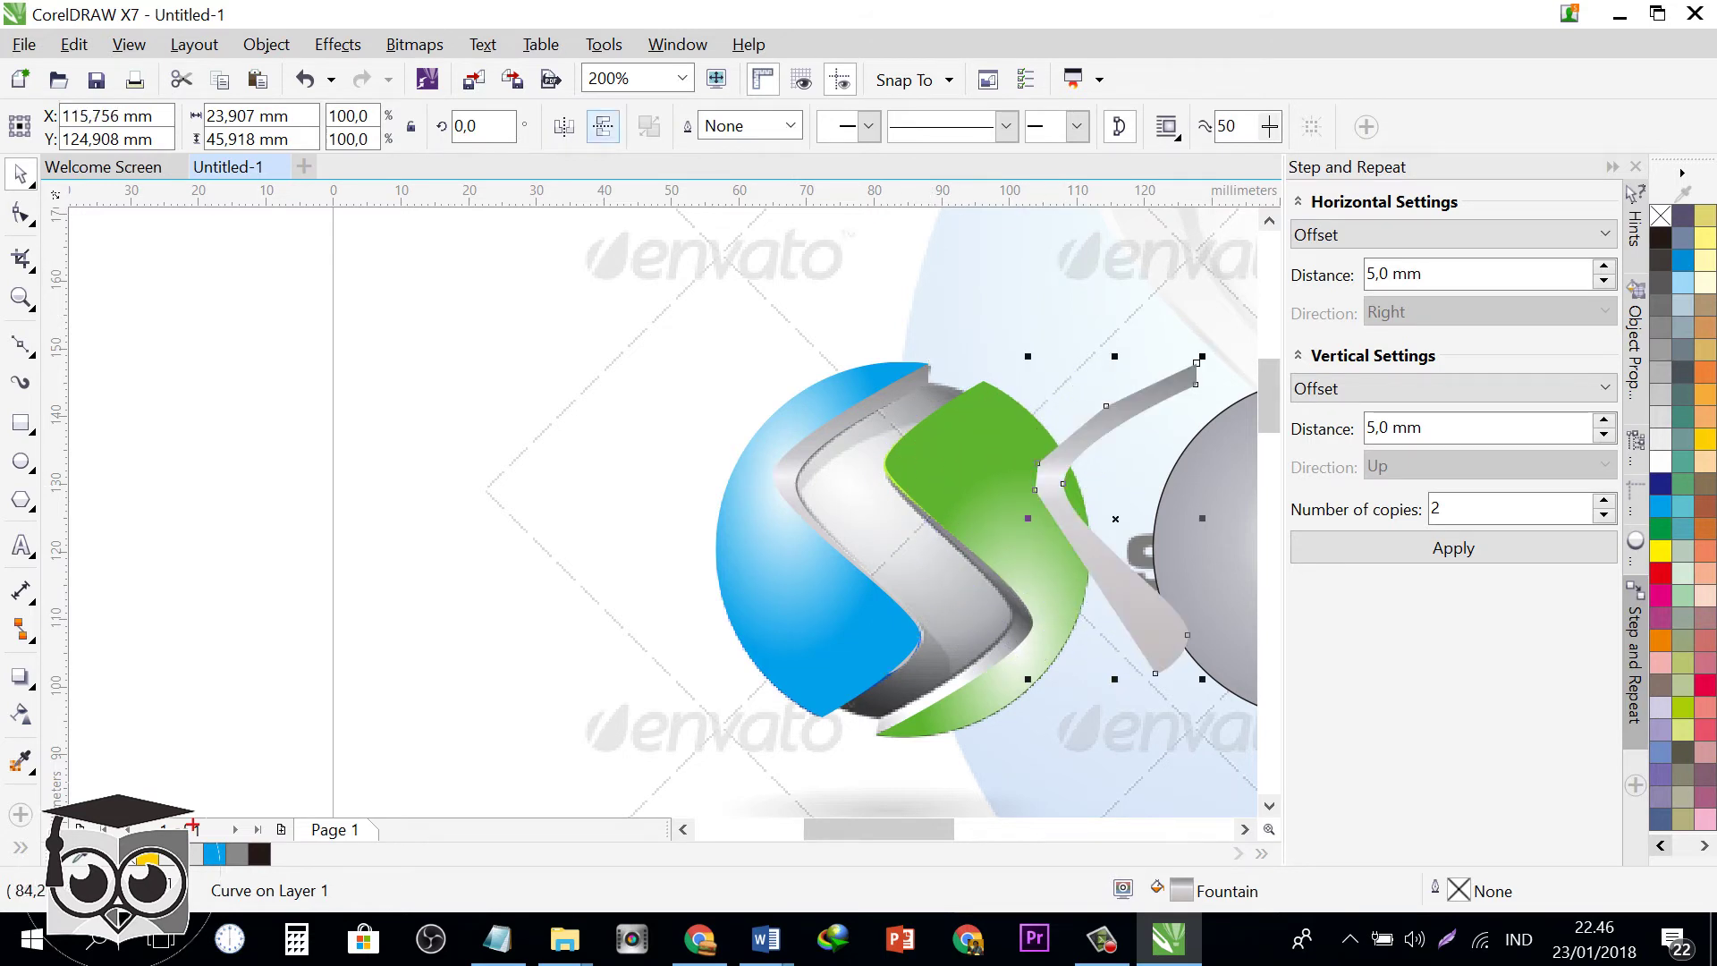
click(603, 126)
click(564, 126)
drag(1075, 411, 963, 466)
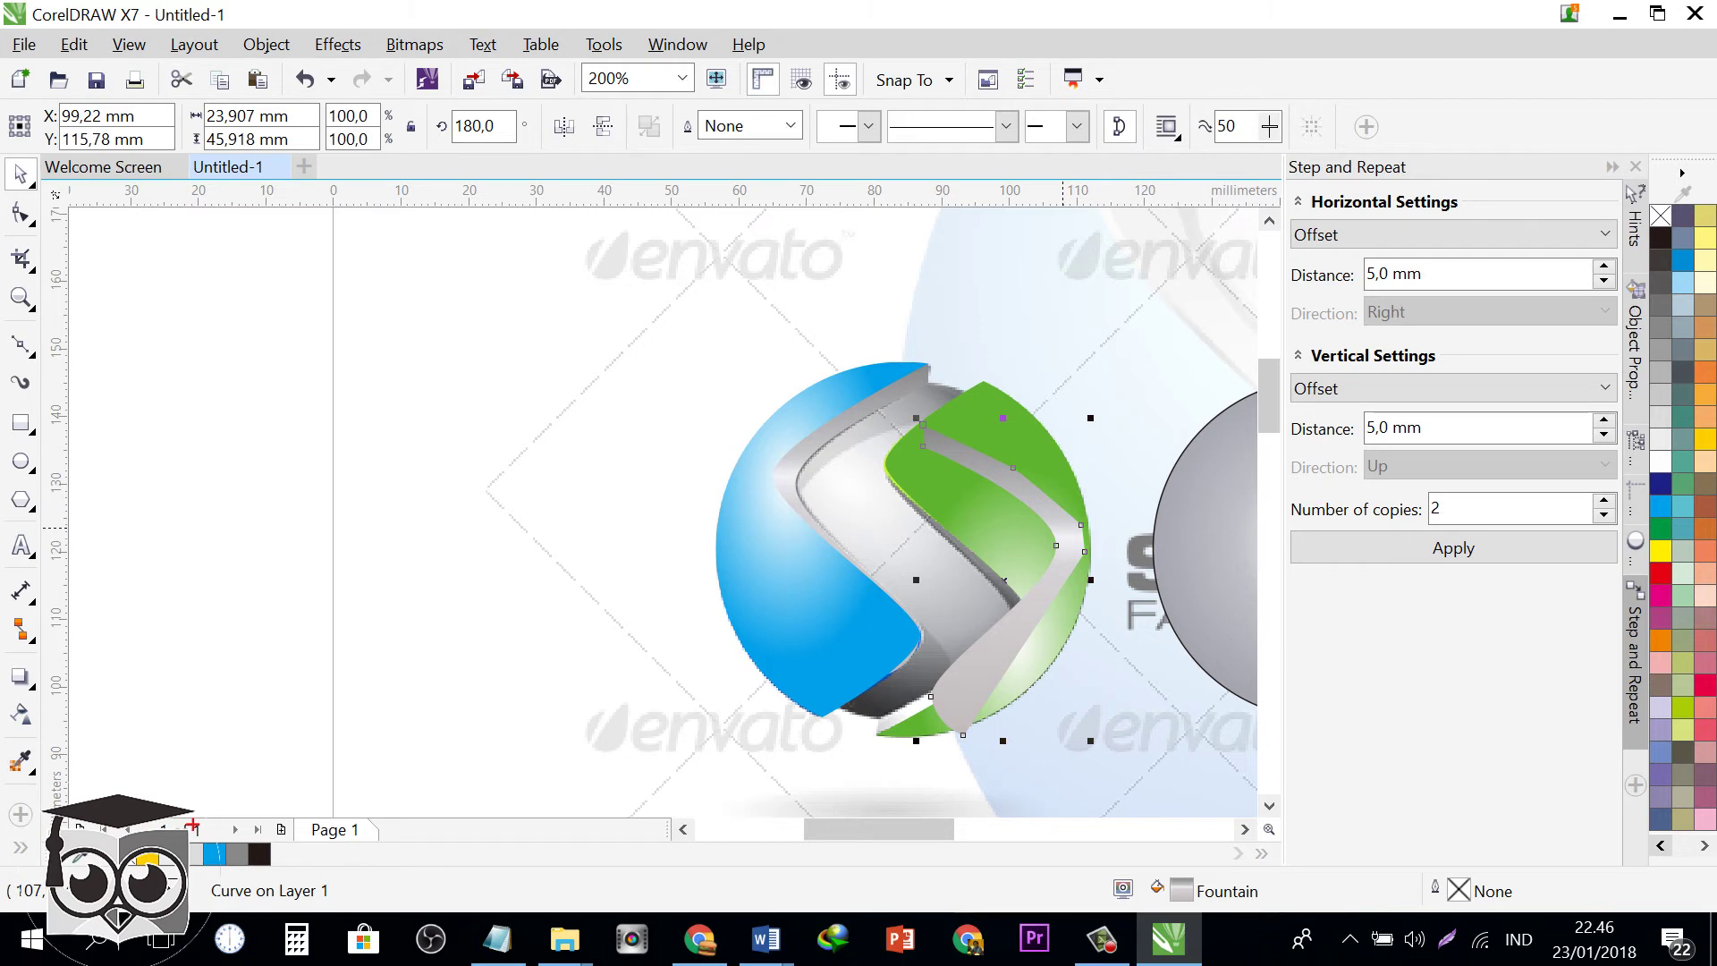
- Undo the last flip and fit the bevel copy against the S-band's opposite edge, behind the green part
key(ctrl+z)
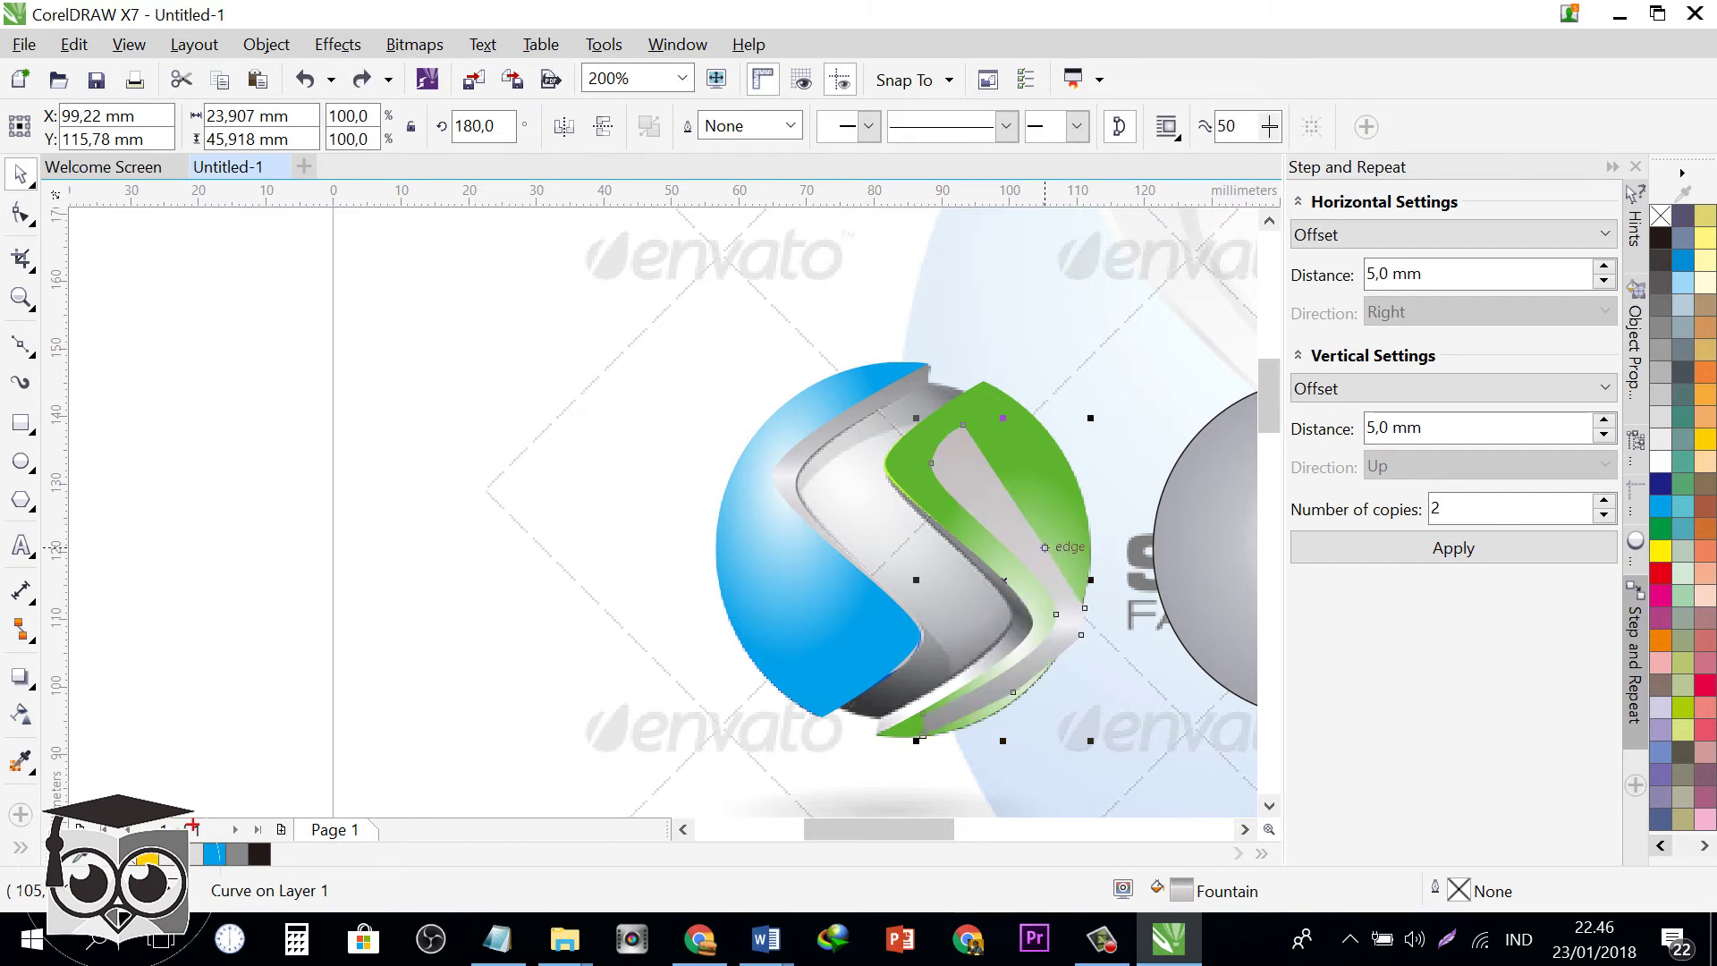
drag(1045, 547, 999, 550)
key(ctrl+Page_Down)
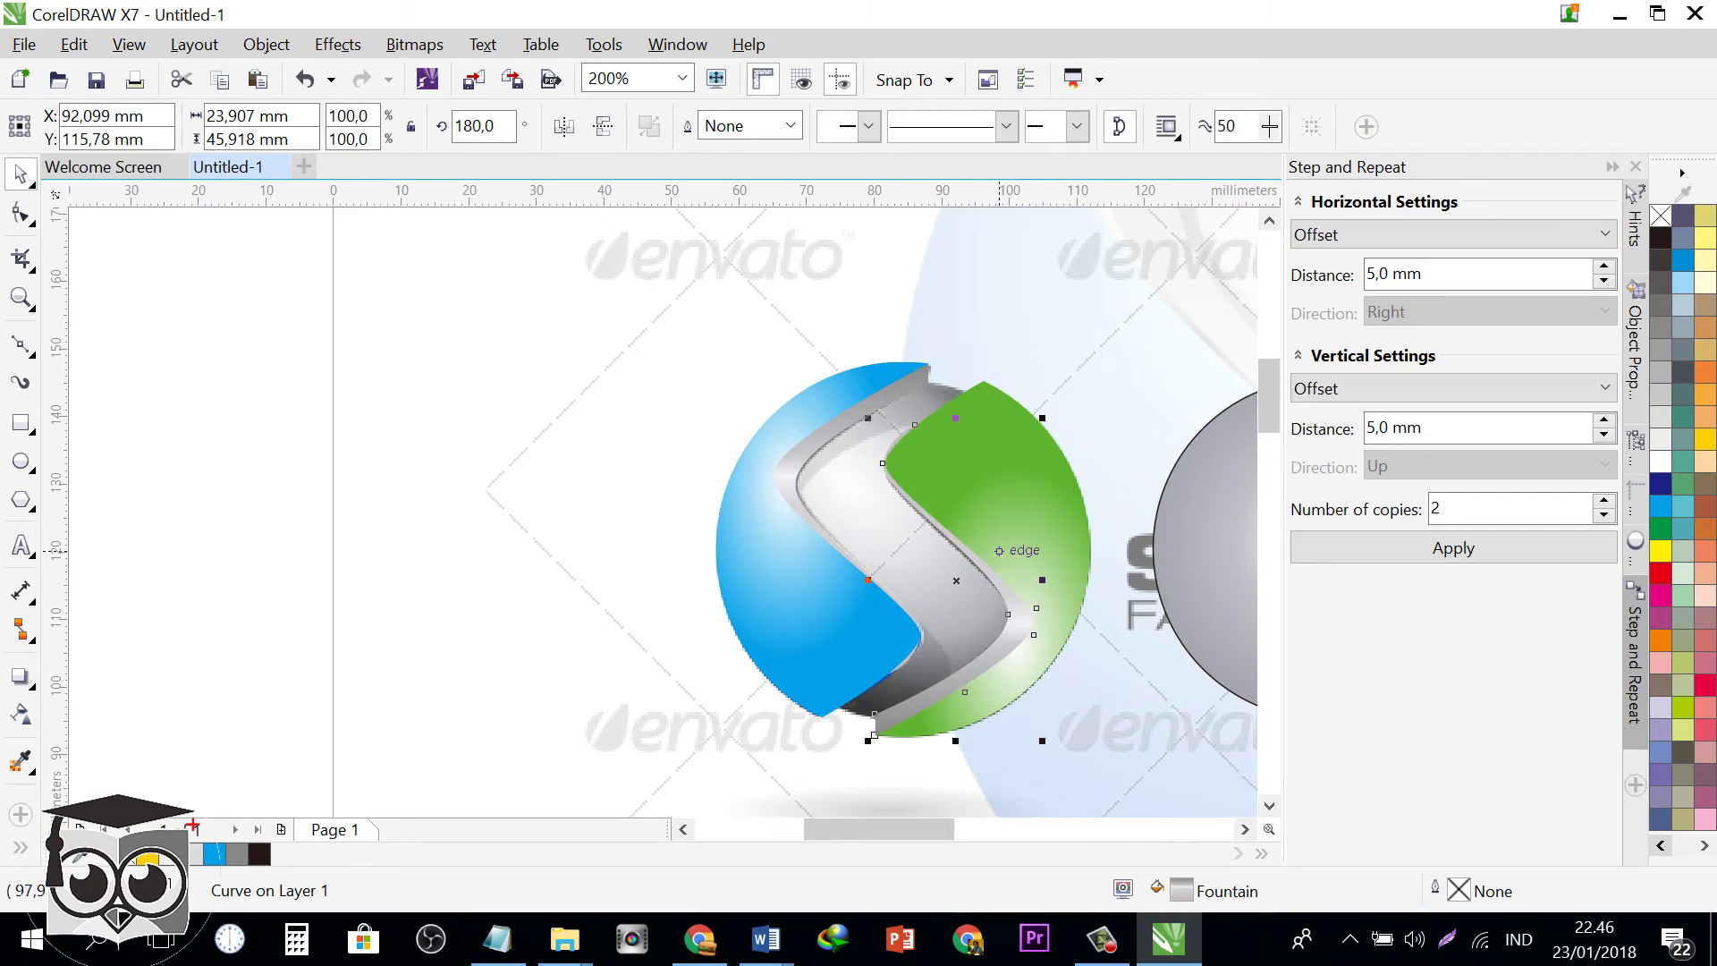
- Move the grey gradient circle across the logo to the empty area beside the blue part
scroll(998, 550, down, 1)
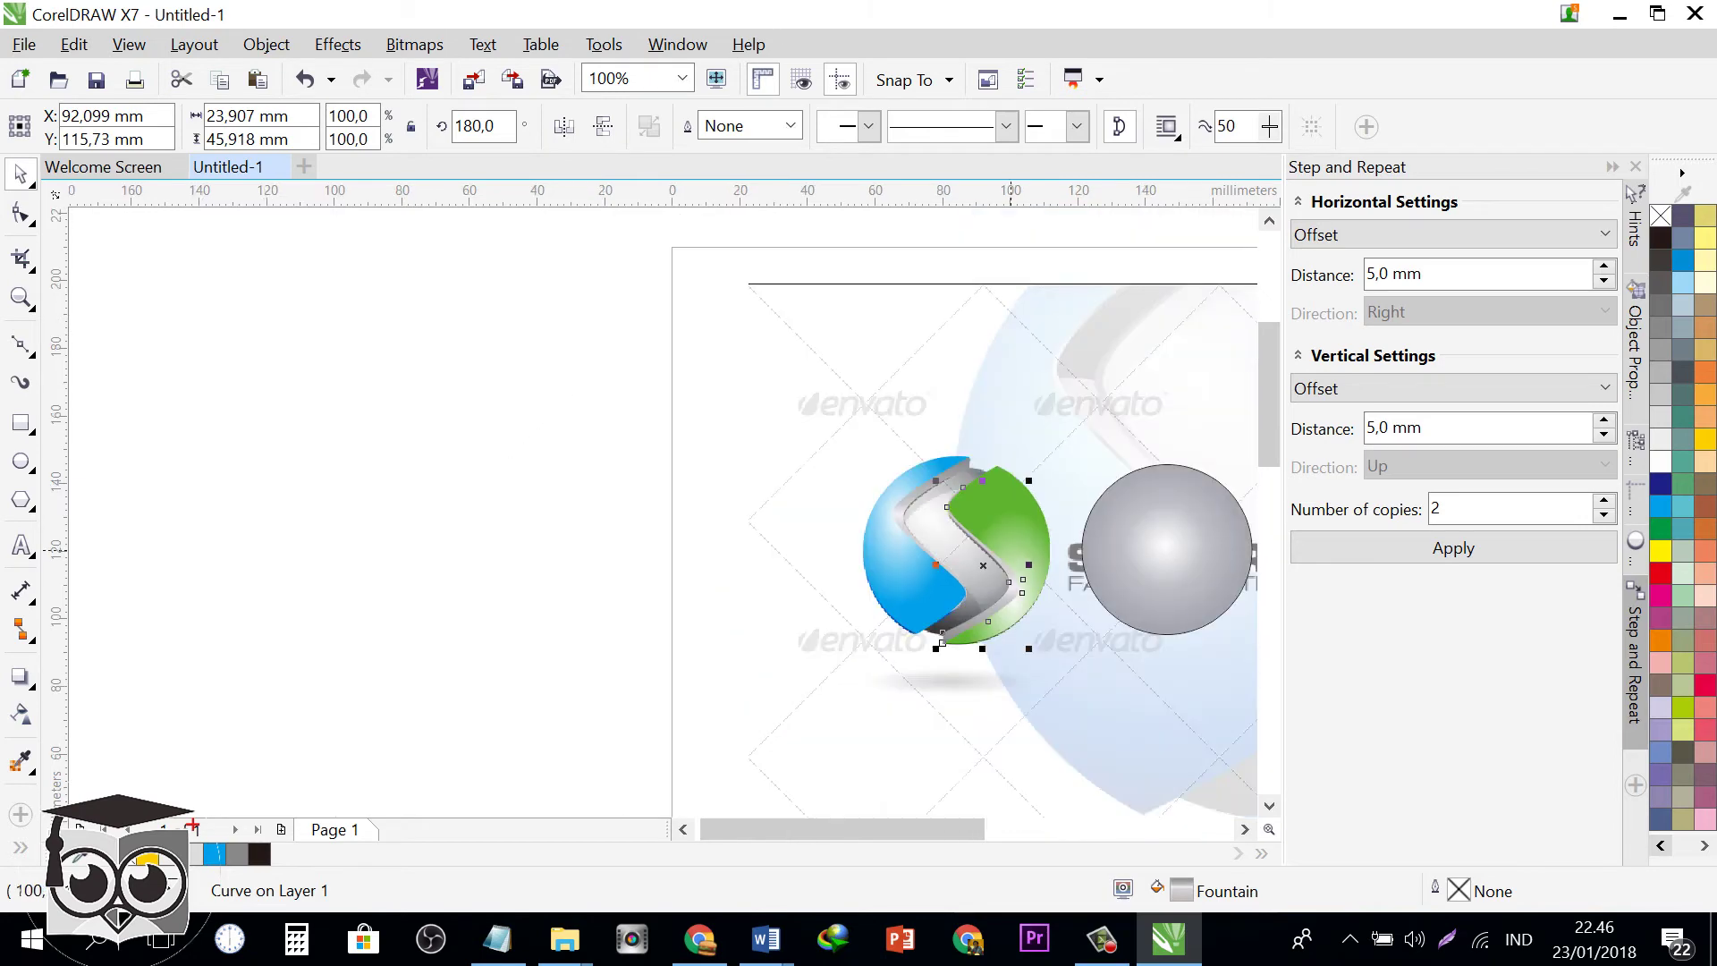
key(Escape)
scroll(988, 537, up, 1)
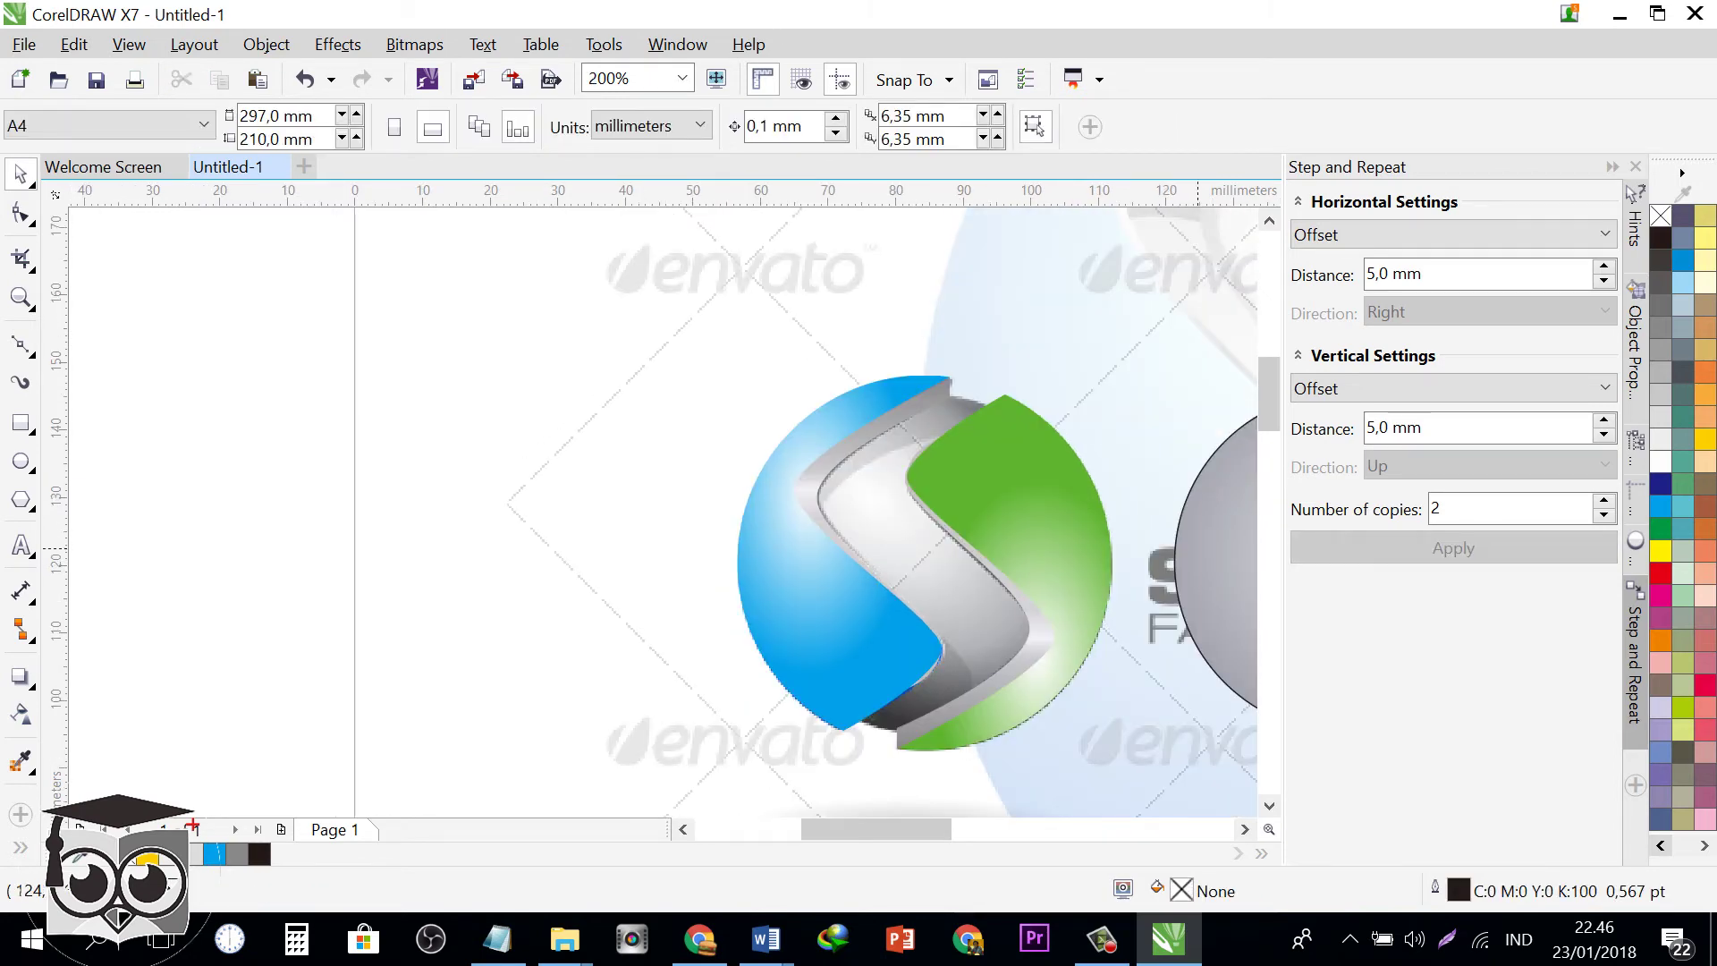
click(1209, 556)
drag(1217, 559, 957, 559)
key(Tab)
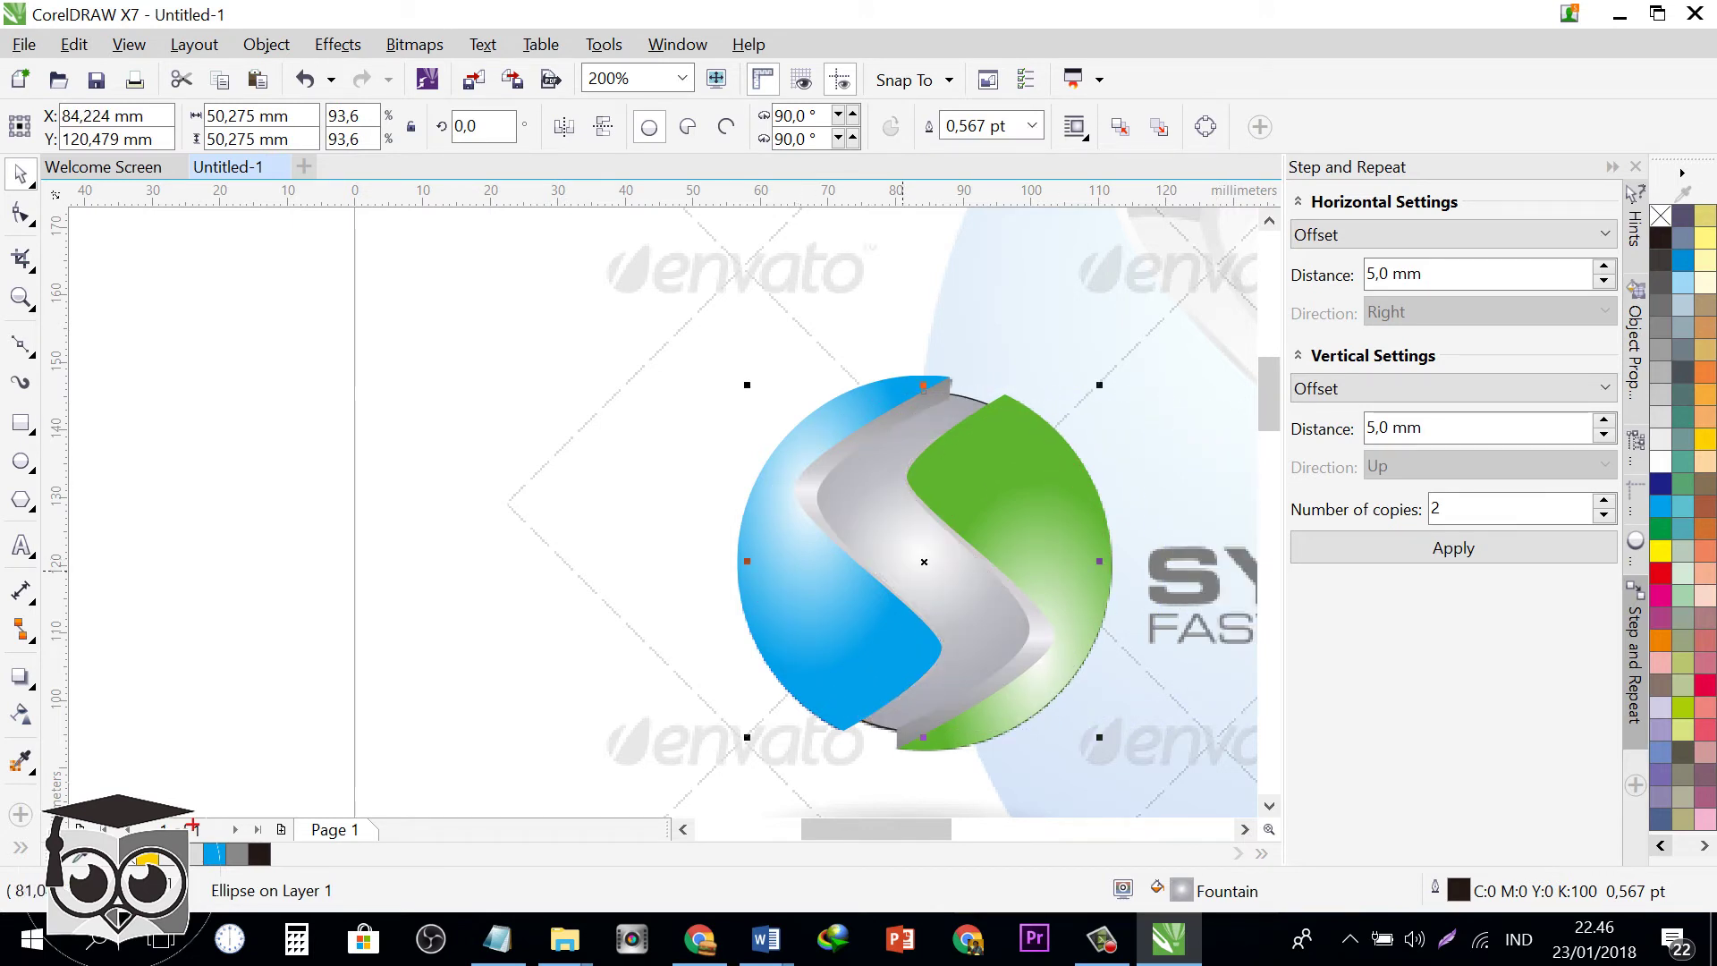
drag(903, 571, 543, 571)
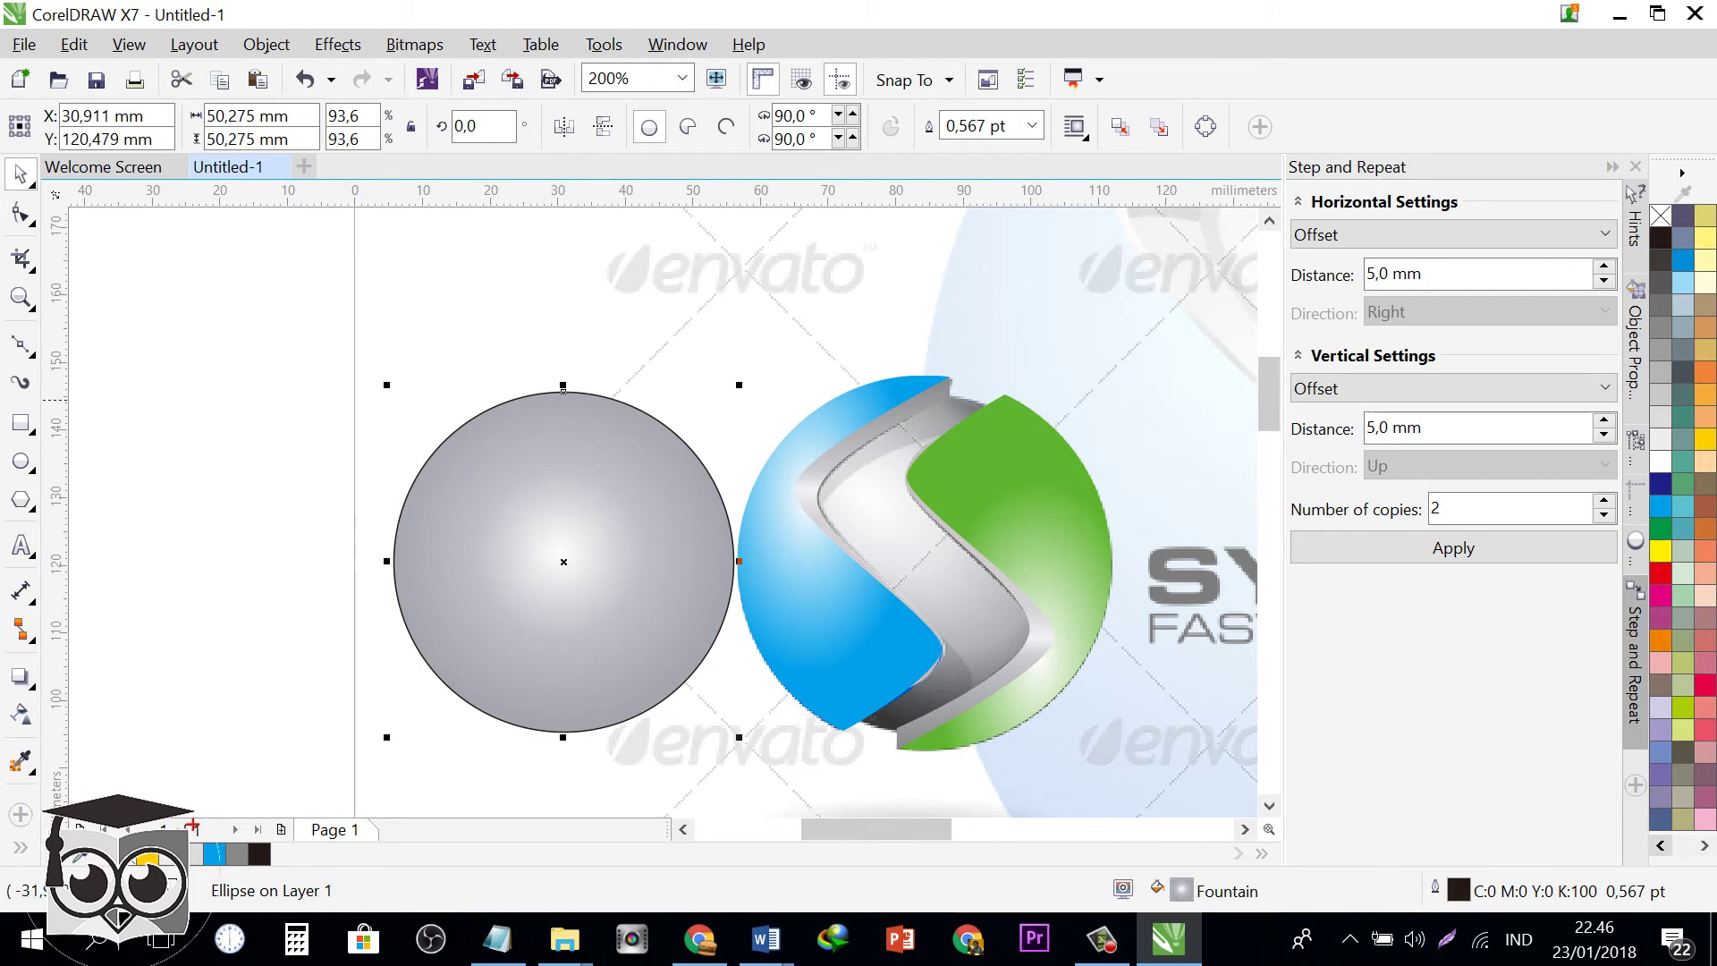
- Draw an S-shaped Bezier curve across the grey circle, starting near its upper right edge and ending below it
click(20, 461)
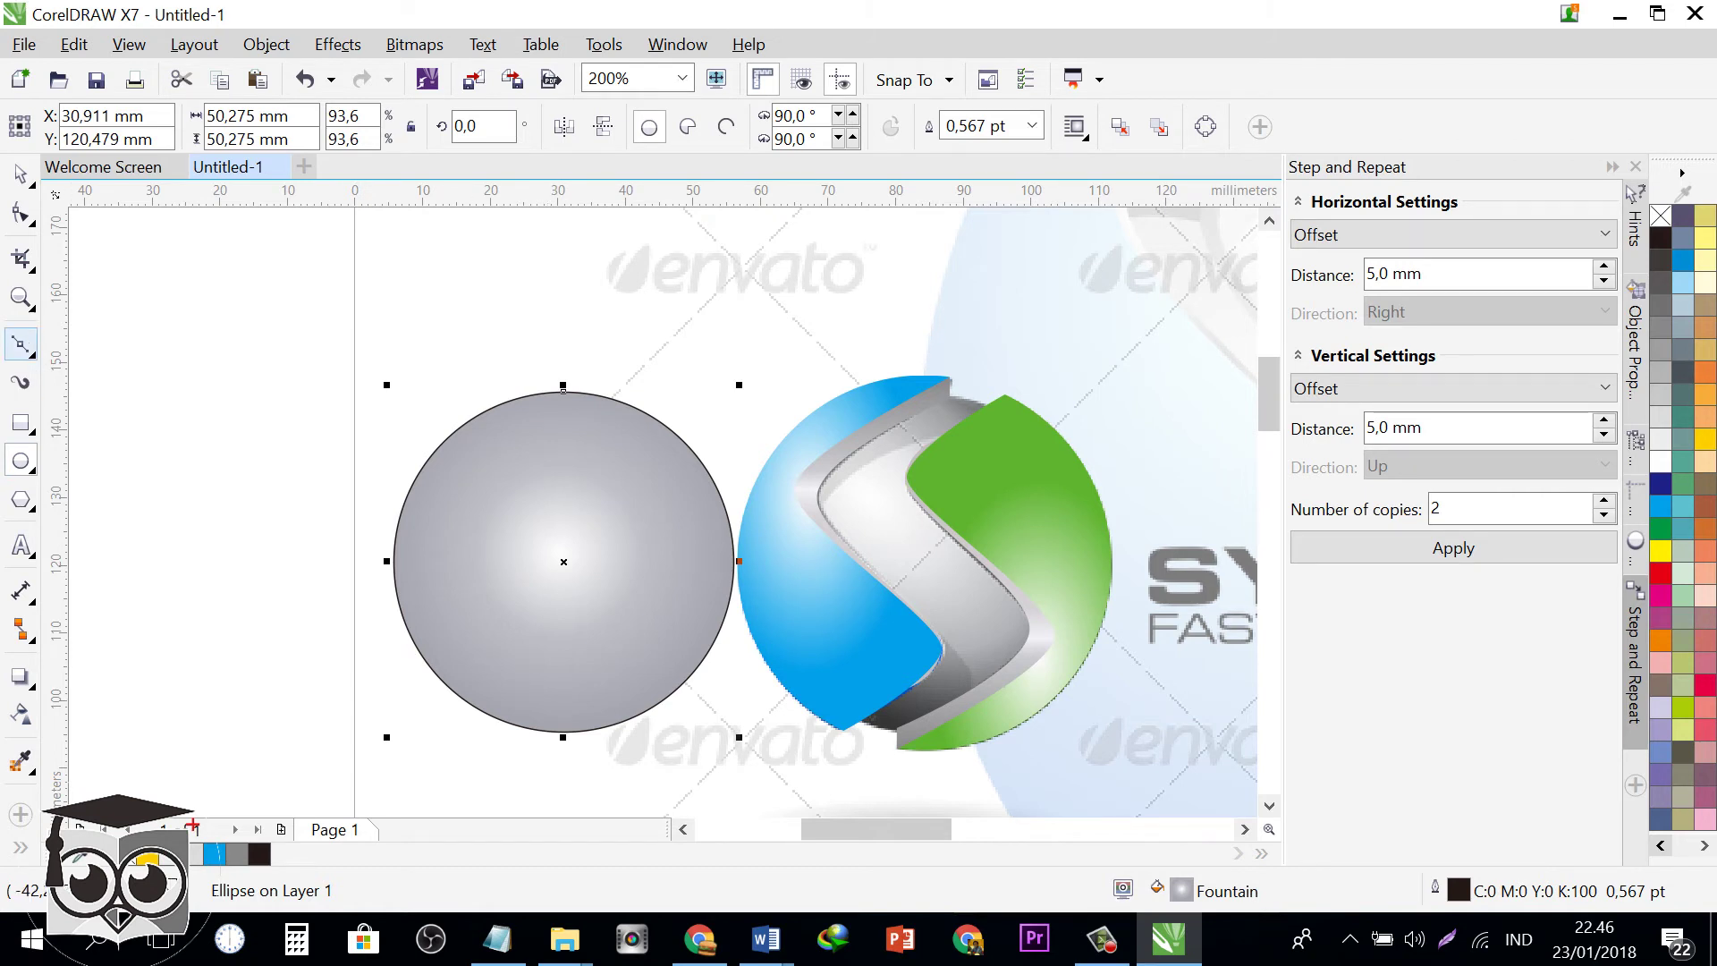
click(20, 345)
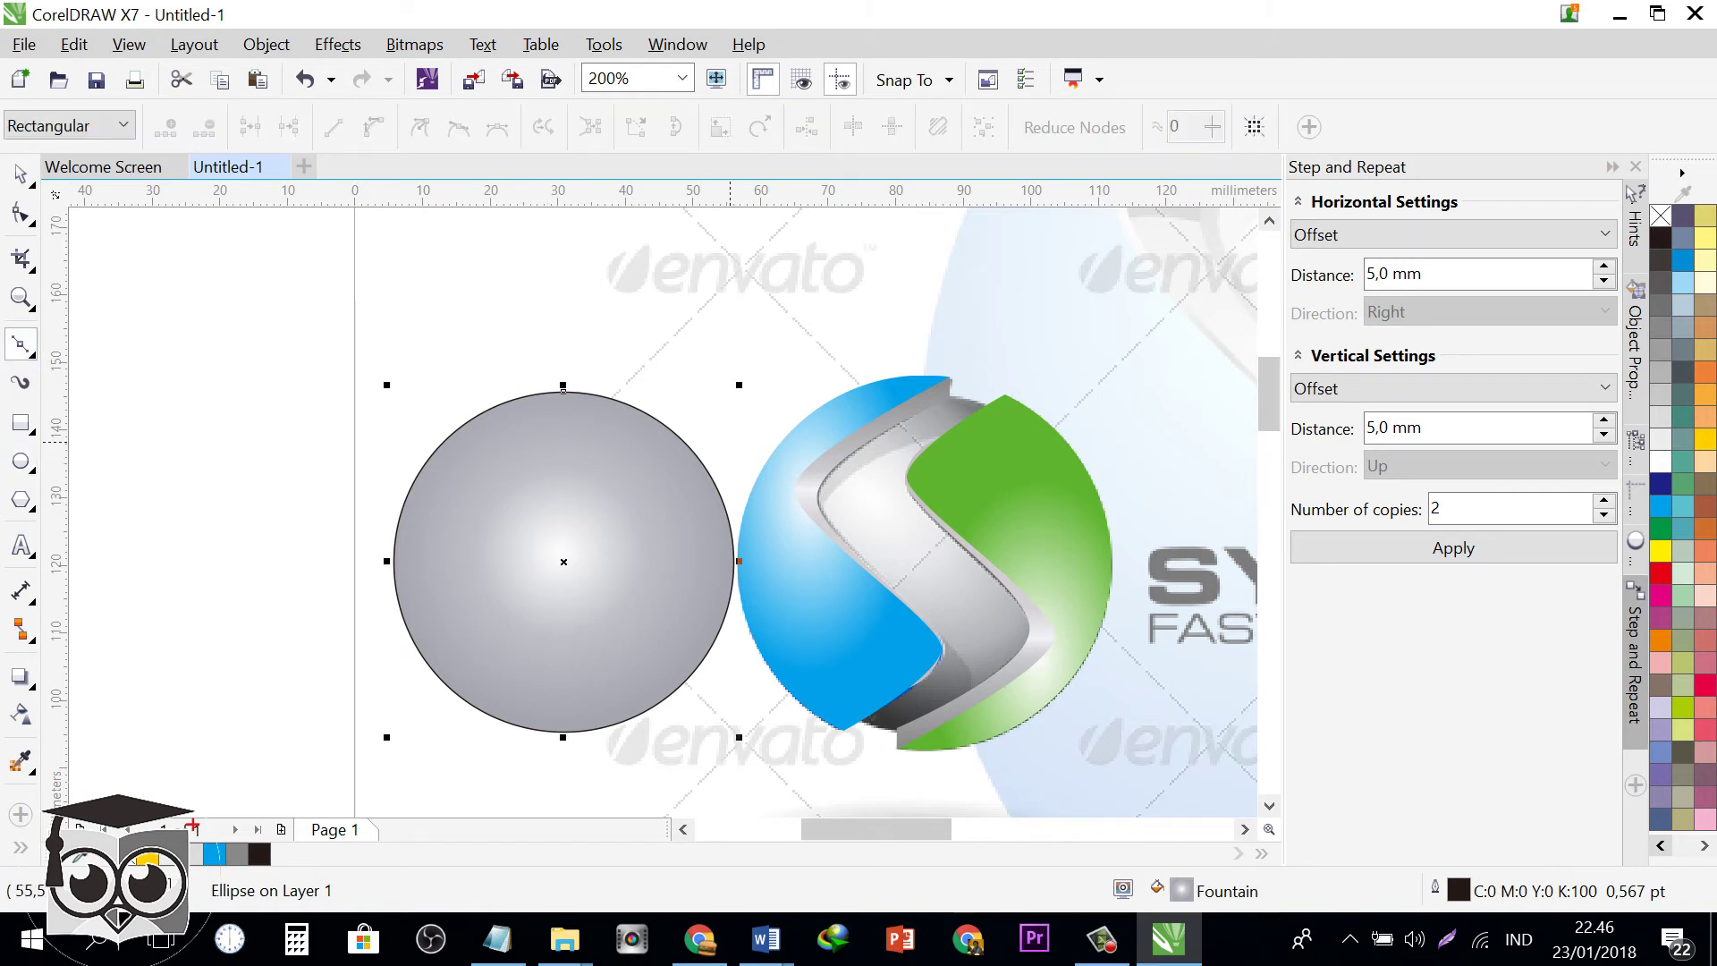
drag(731, 441, 626, 469)
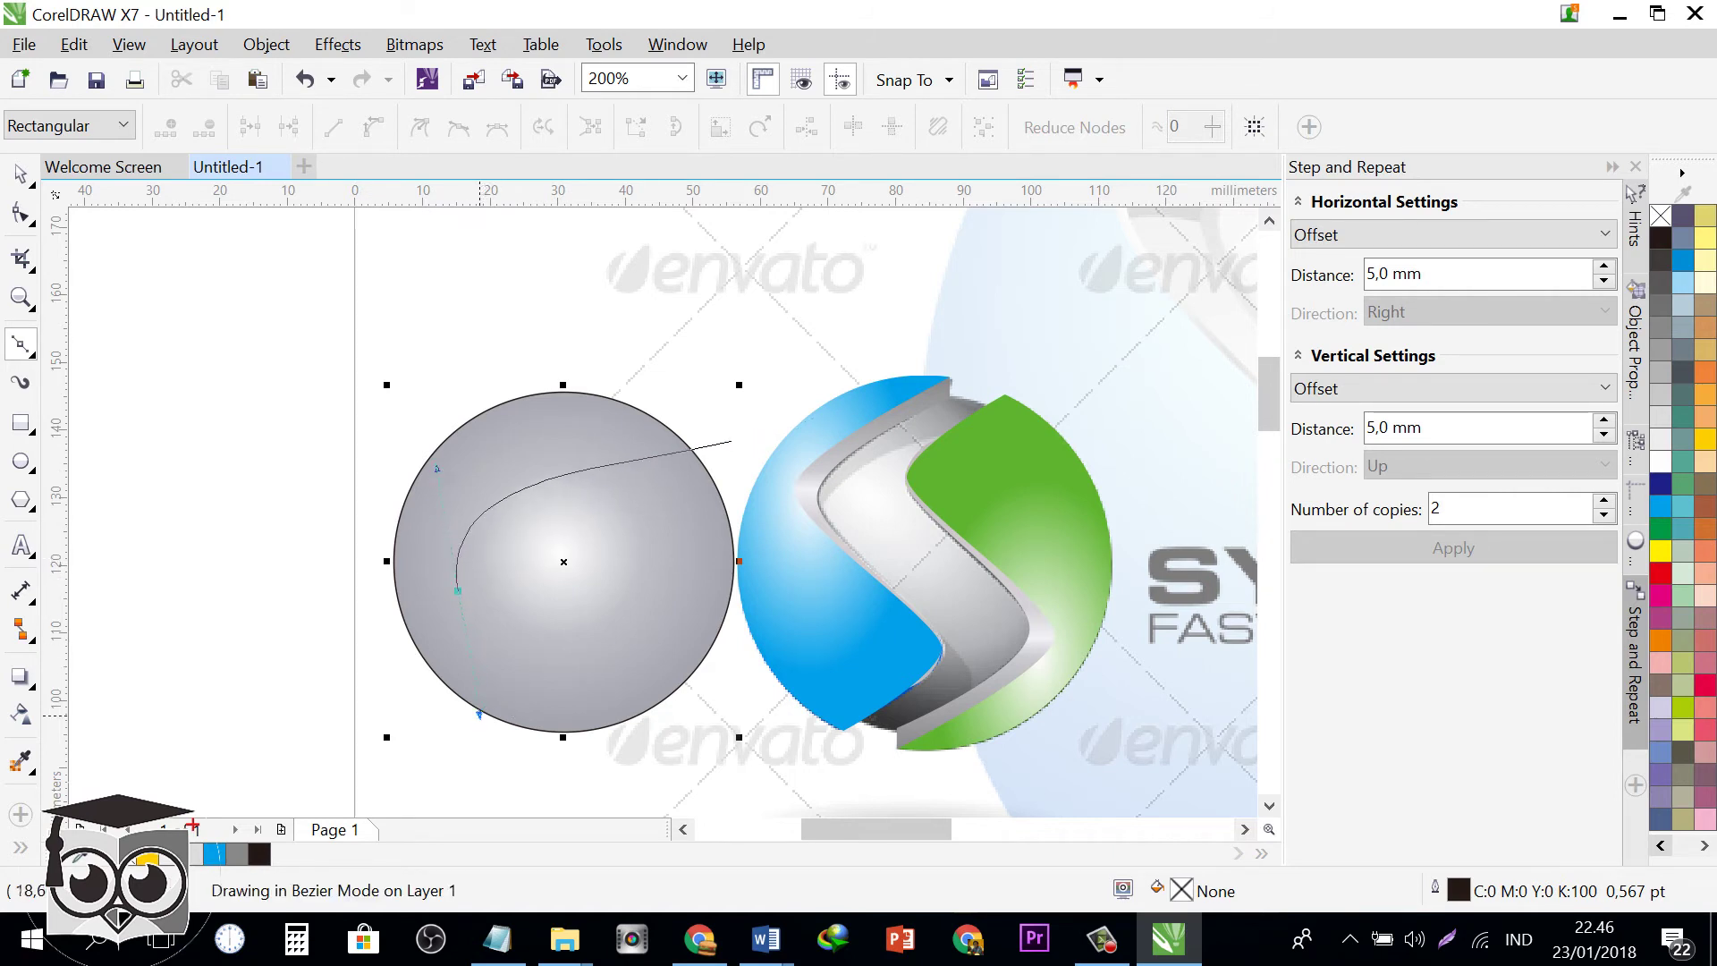
drag(458, 590, 439, 738)
drag(615, 704, 580, 787)
click(448, 689)
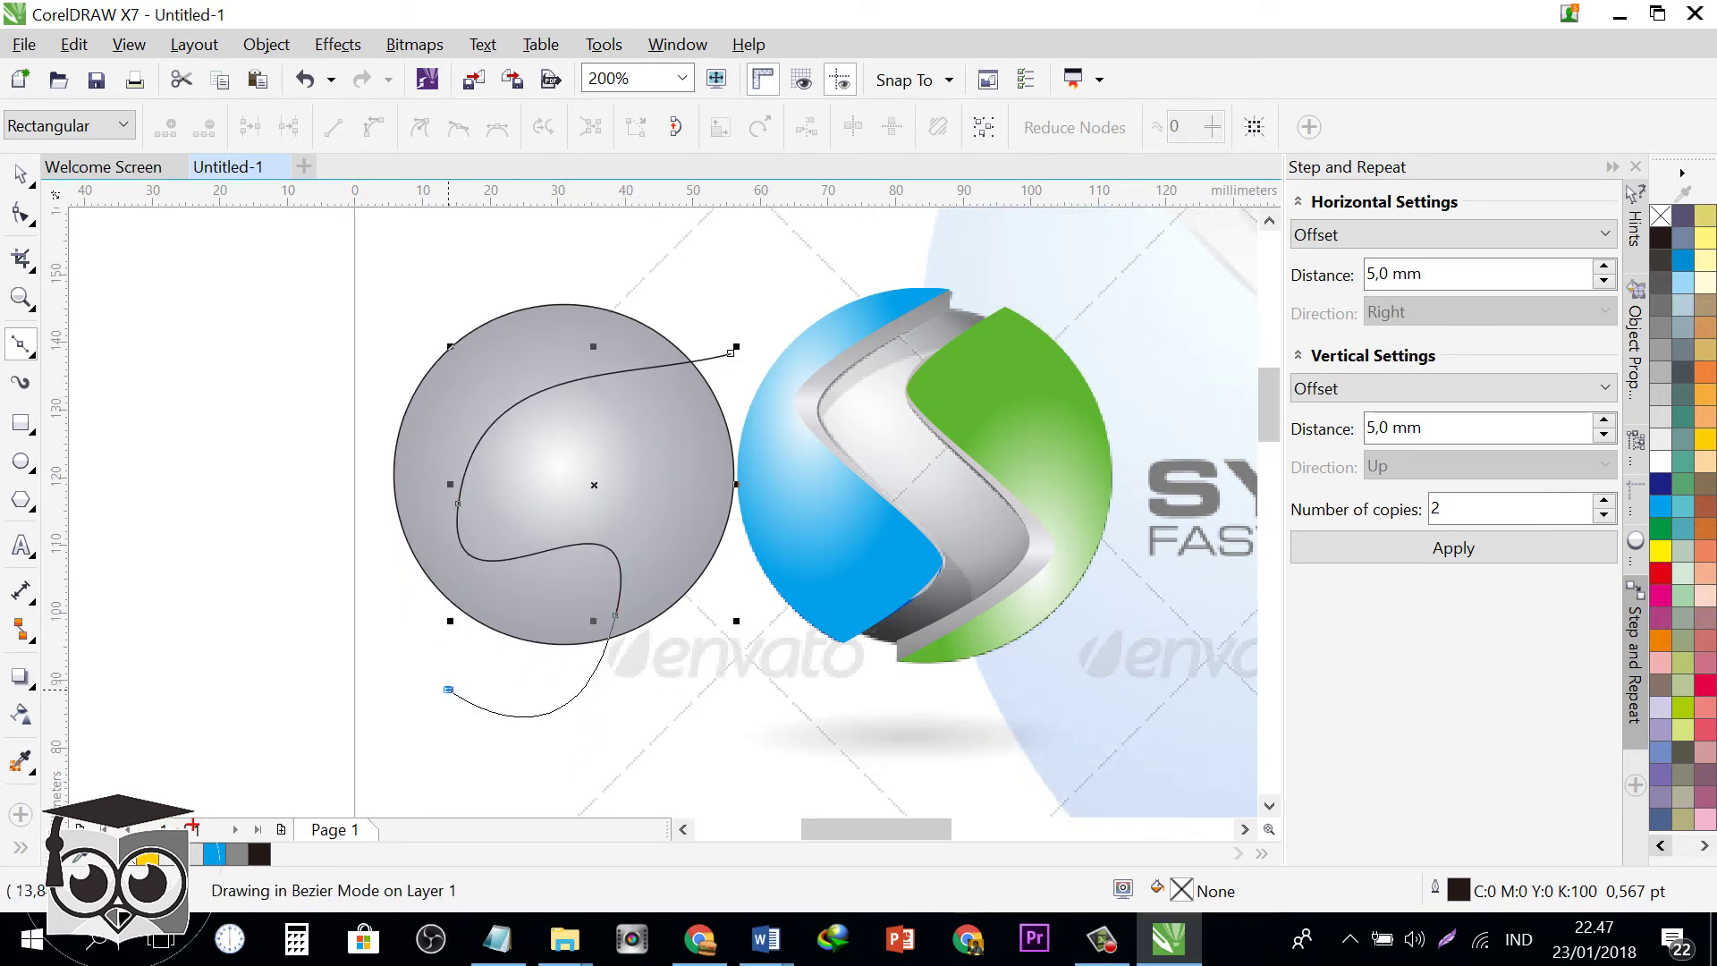
- Reshape the S-curve by adjusting its middle segment and moving its lower node down to the circle's edge
key(F10)
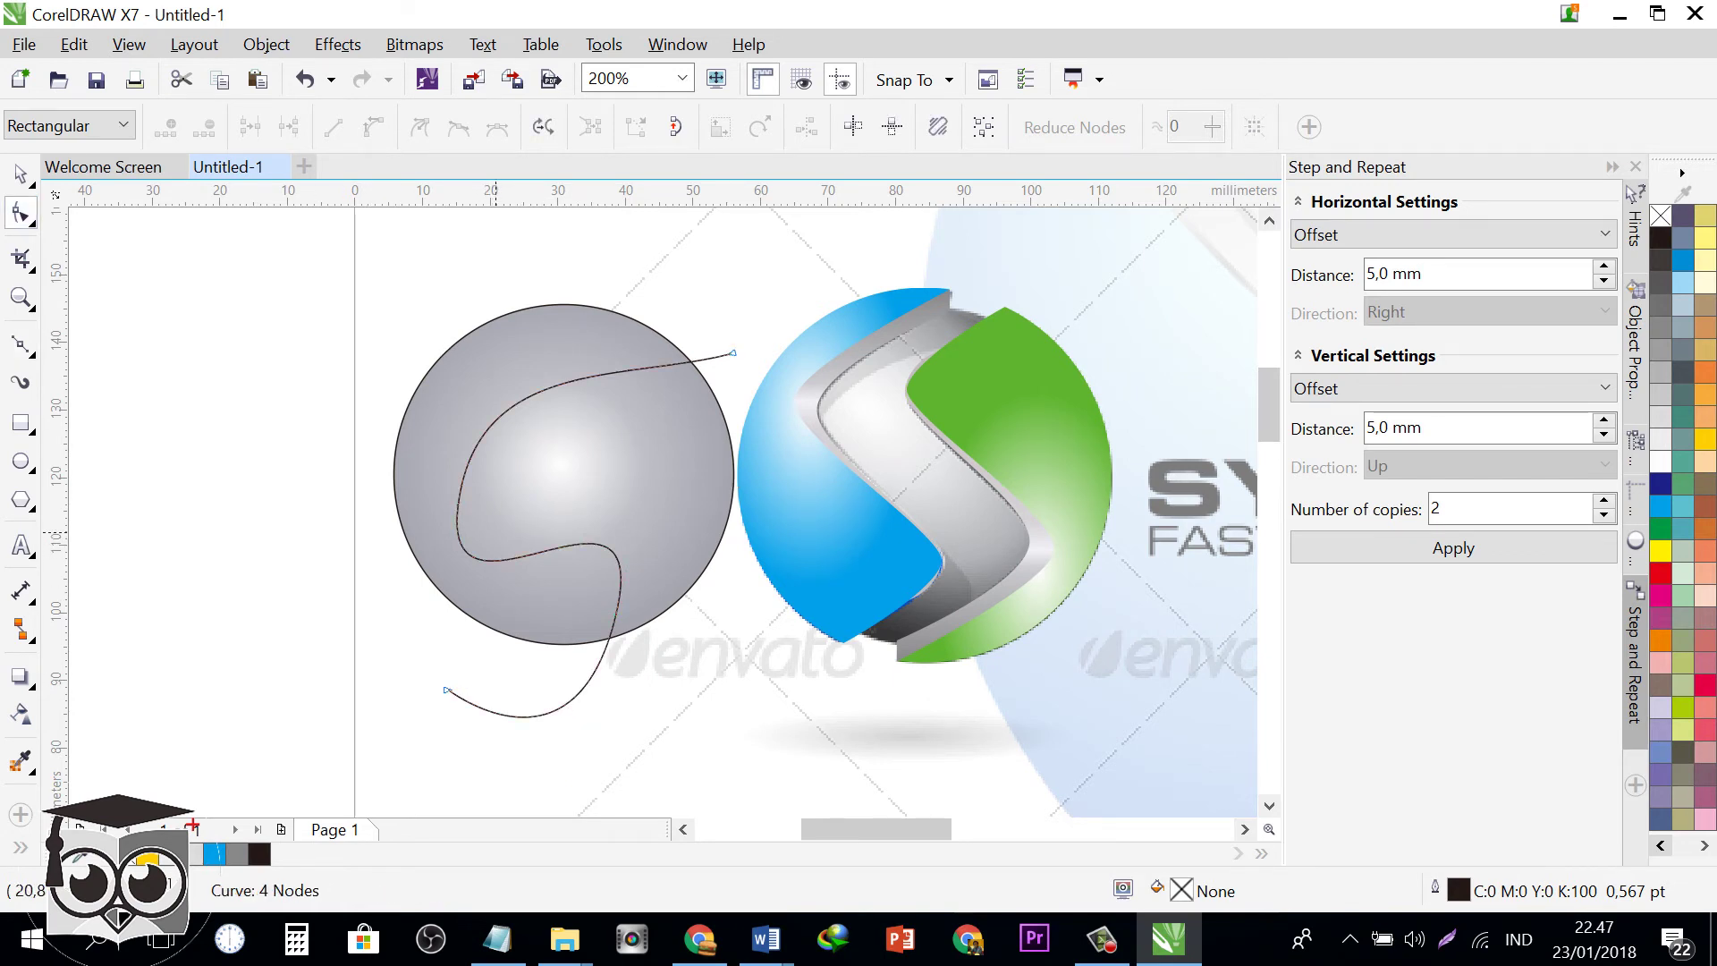
drag(498, 559, 507, 544)
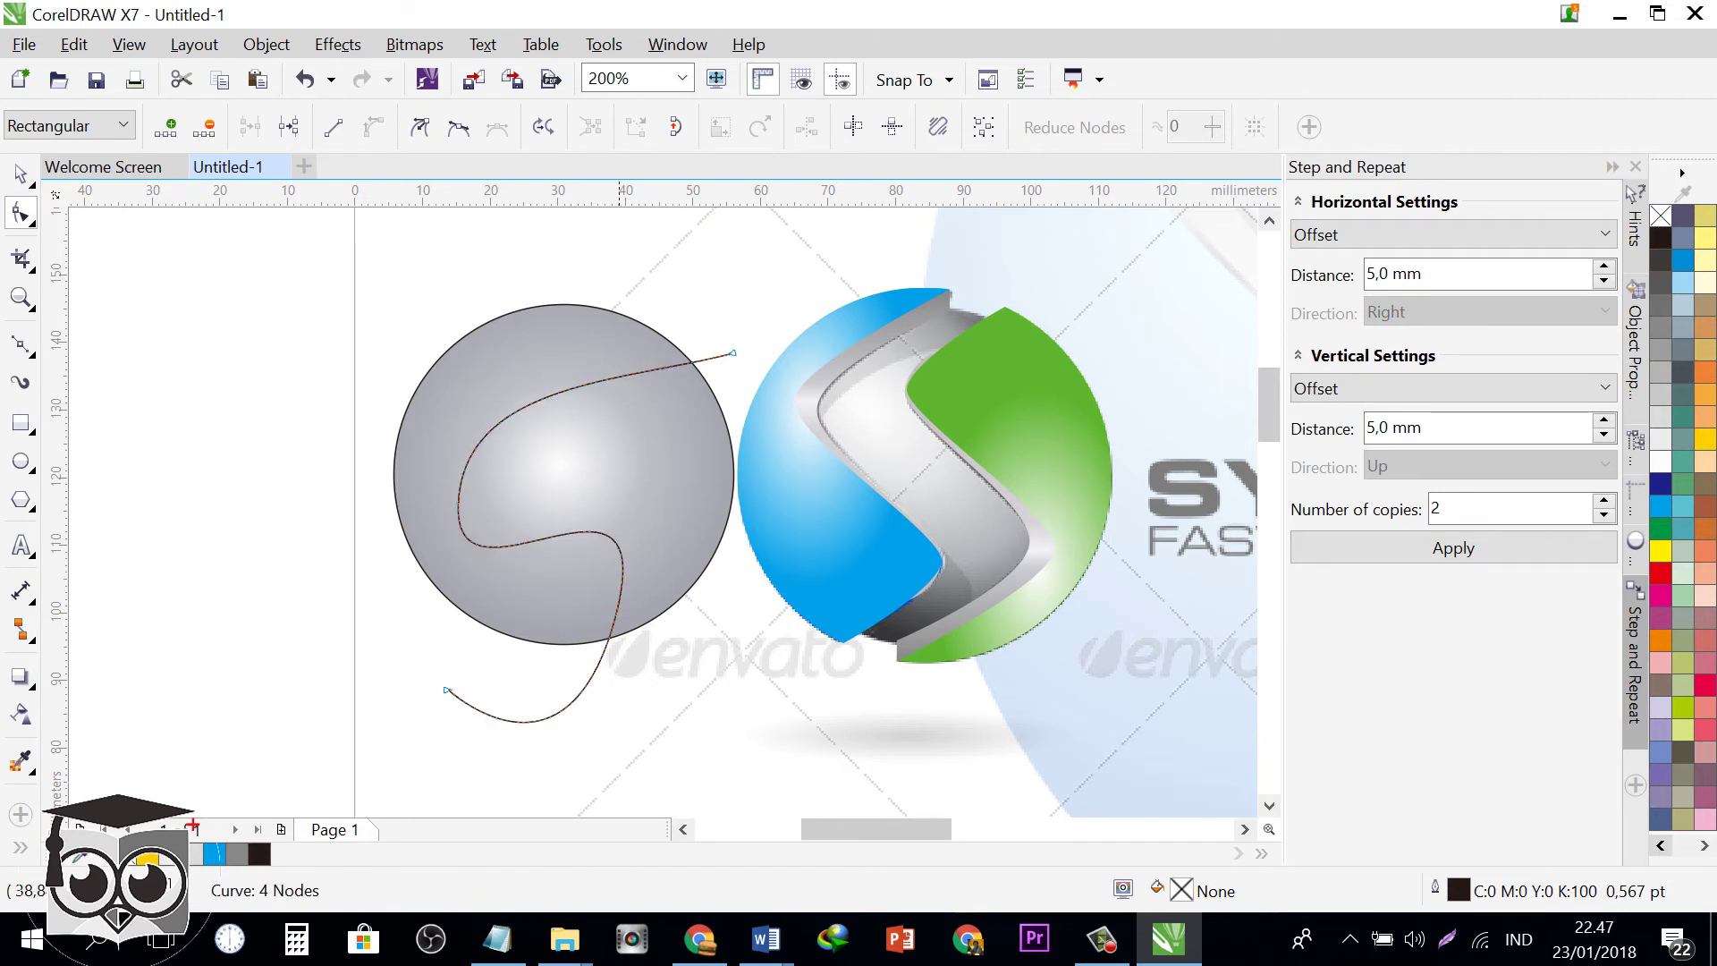
drag(616, 615, 618, 646)
mouse_move(458, 502)
mouse_down()
mouse_move(455, 483)
mouse_move(458, 503)
mouse_up()
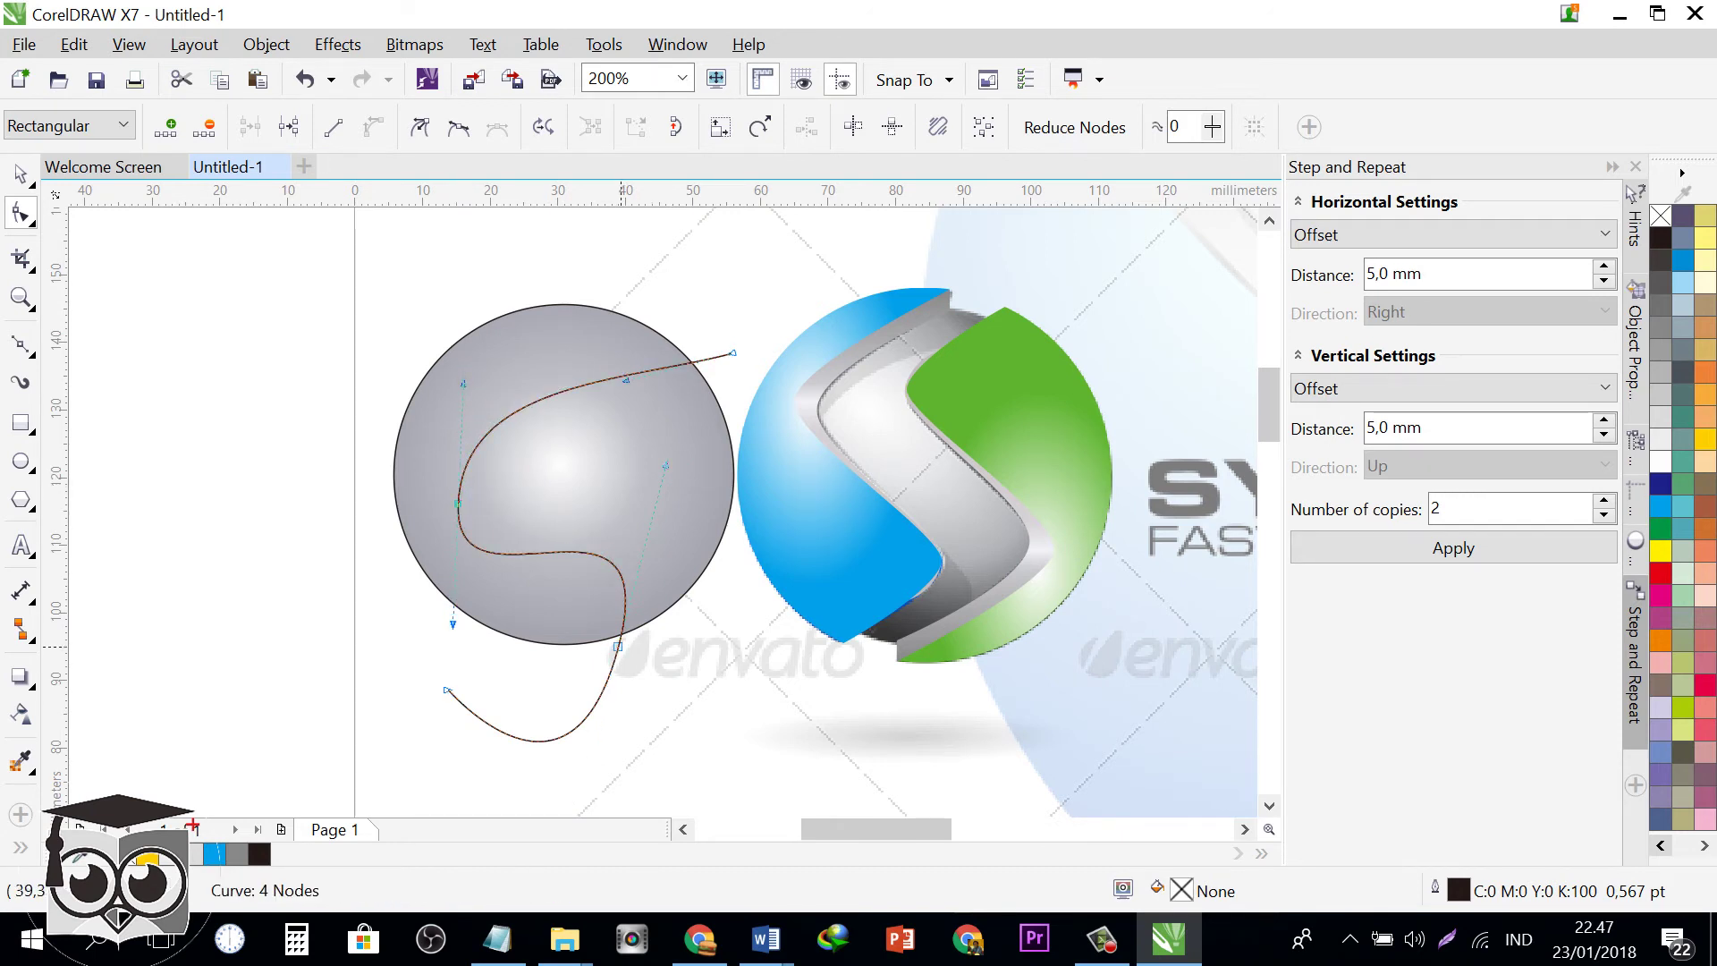
click(618, 646)
- Extend the S-curve around the circle's upper and left sides and close it into a shape
click(20, 344)
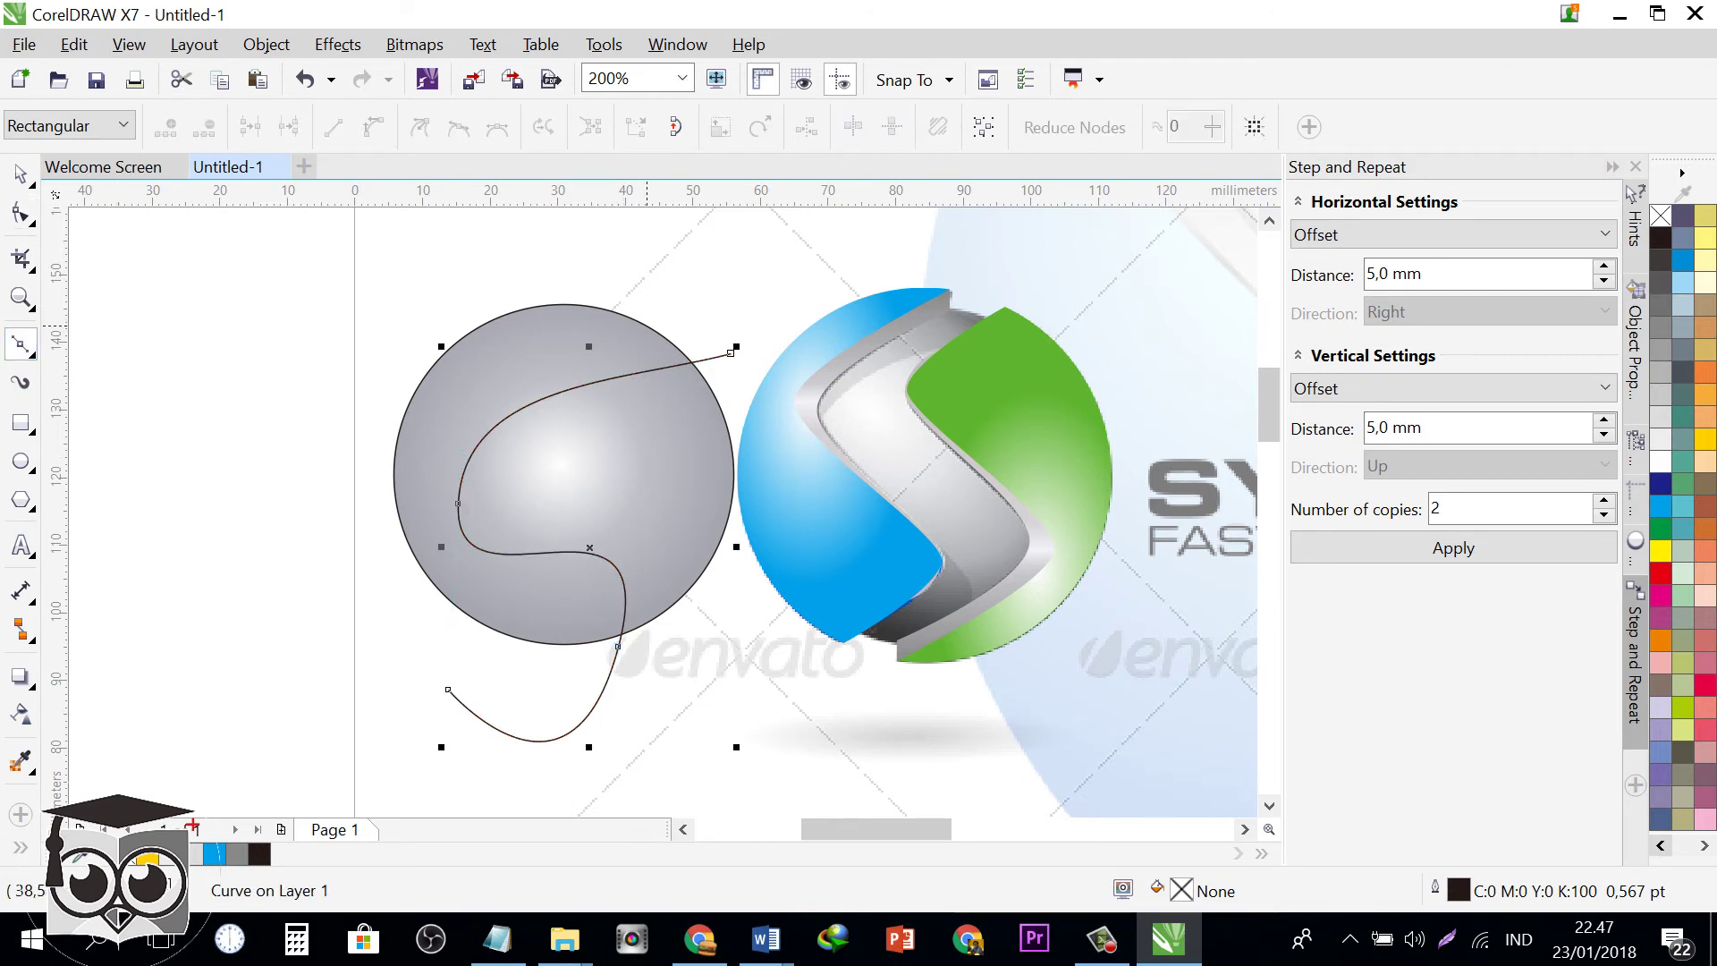
click(531, 244)
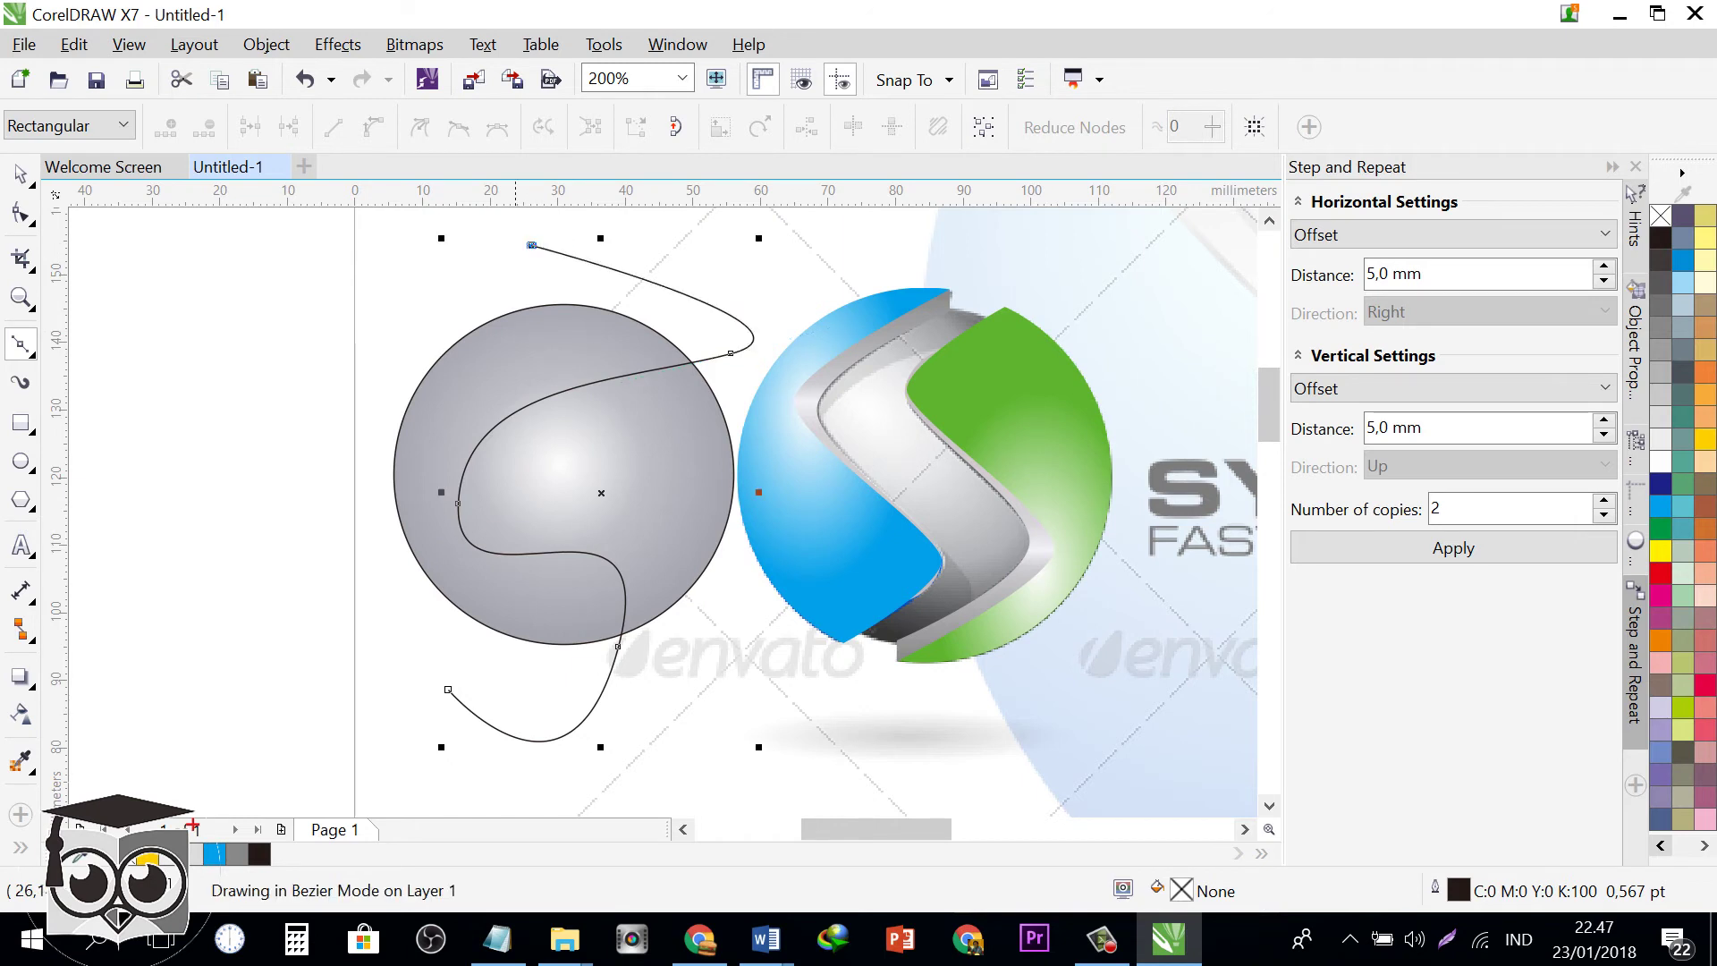
click(360, 300)
click(368, 597)
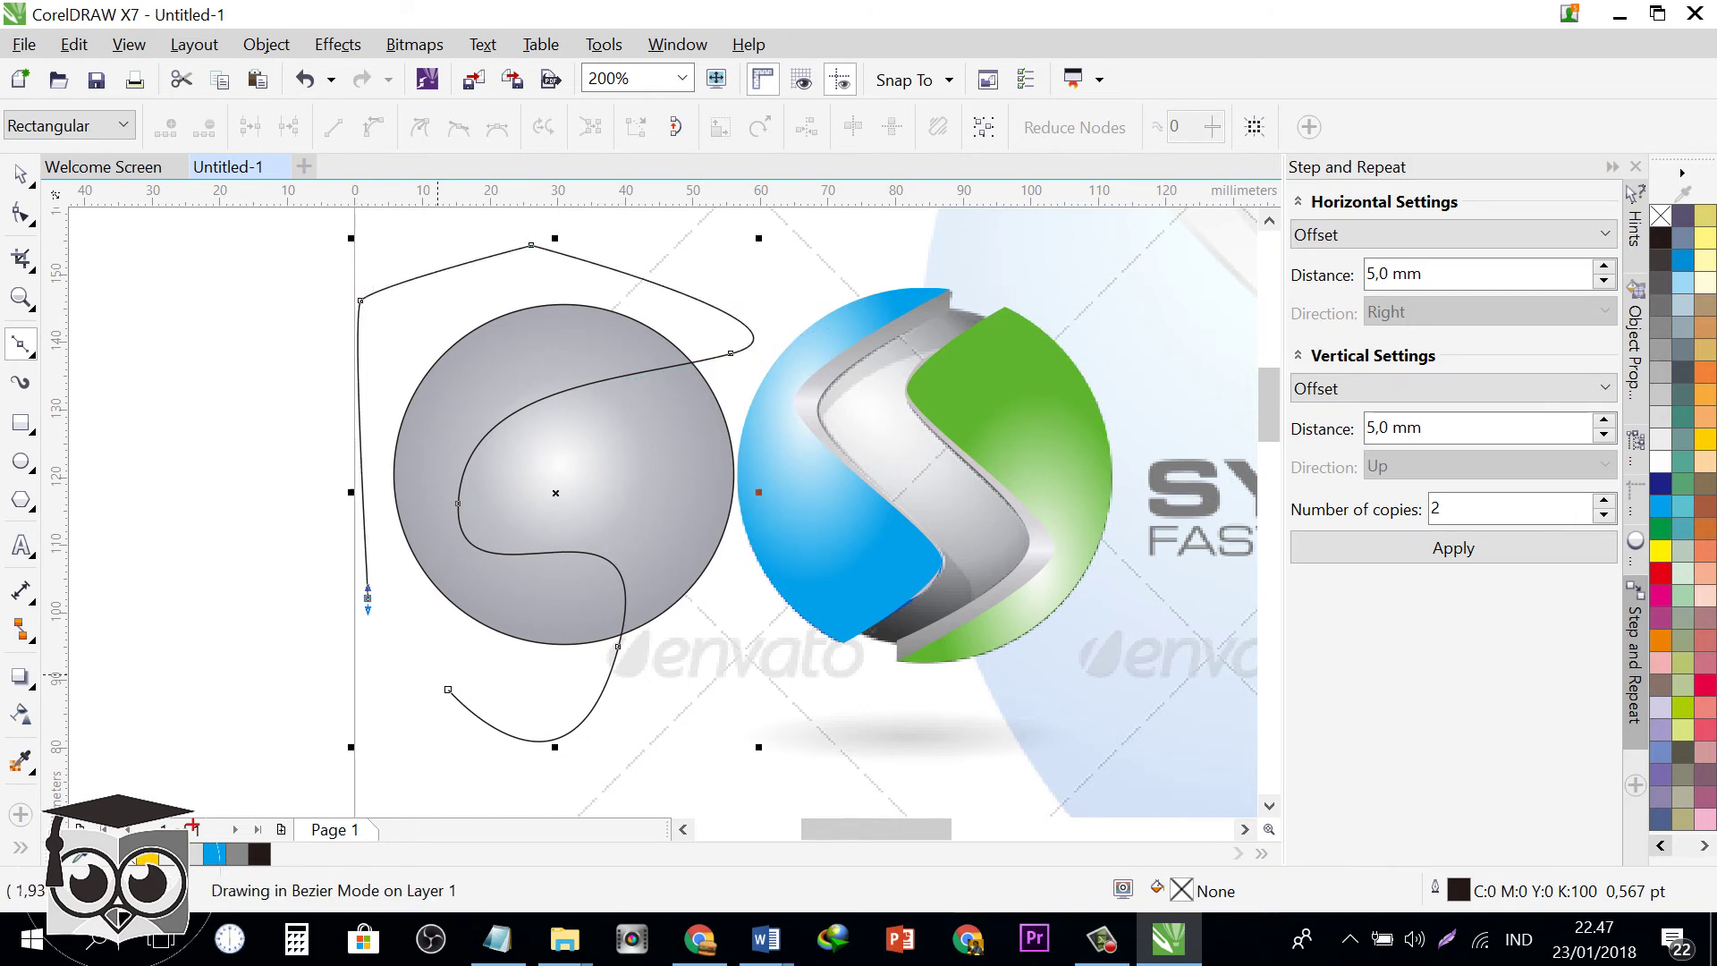
click(450, 692)
key(space)
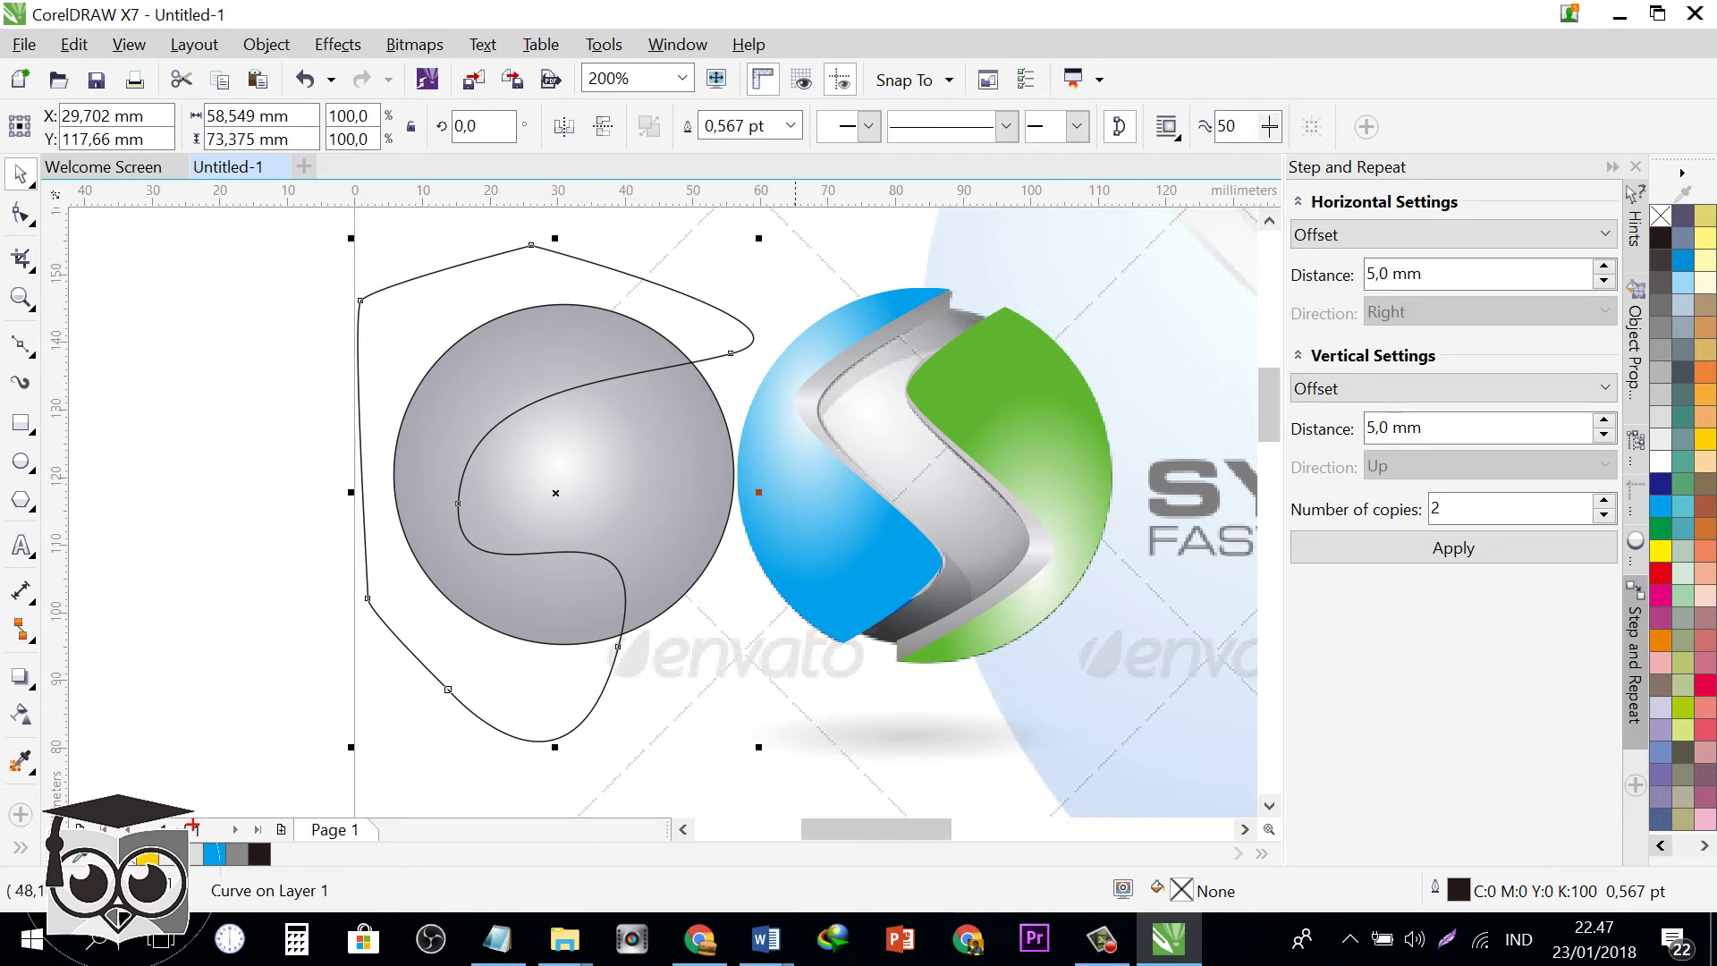
- Apply an elliptical black-to-white fountain fill to the closed S-shaped curve over the grey circle
key(F11)
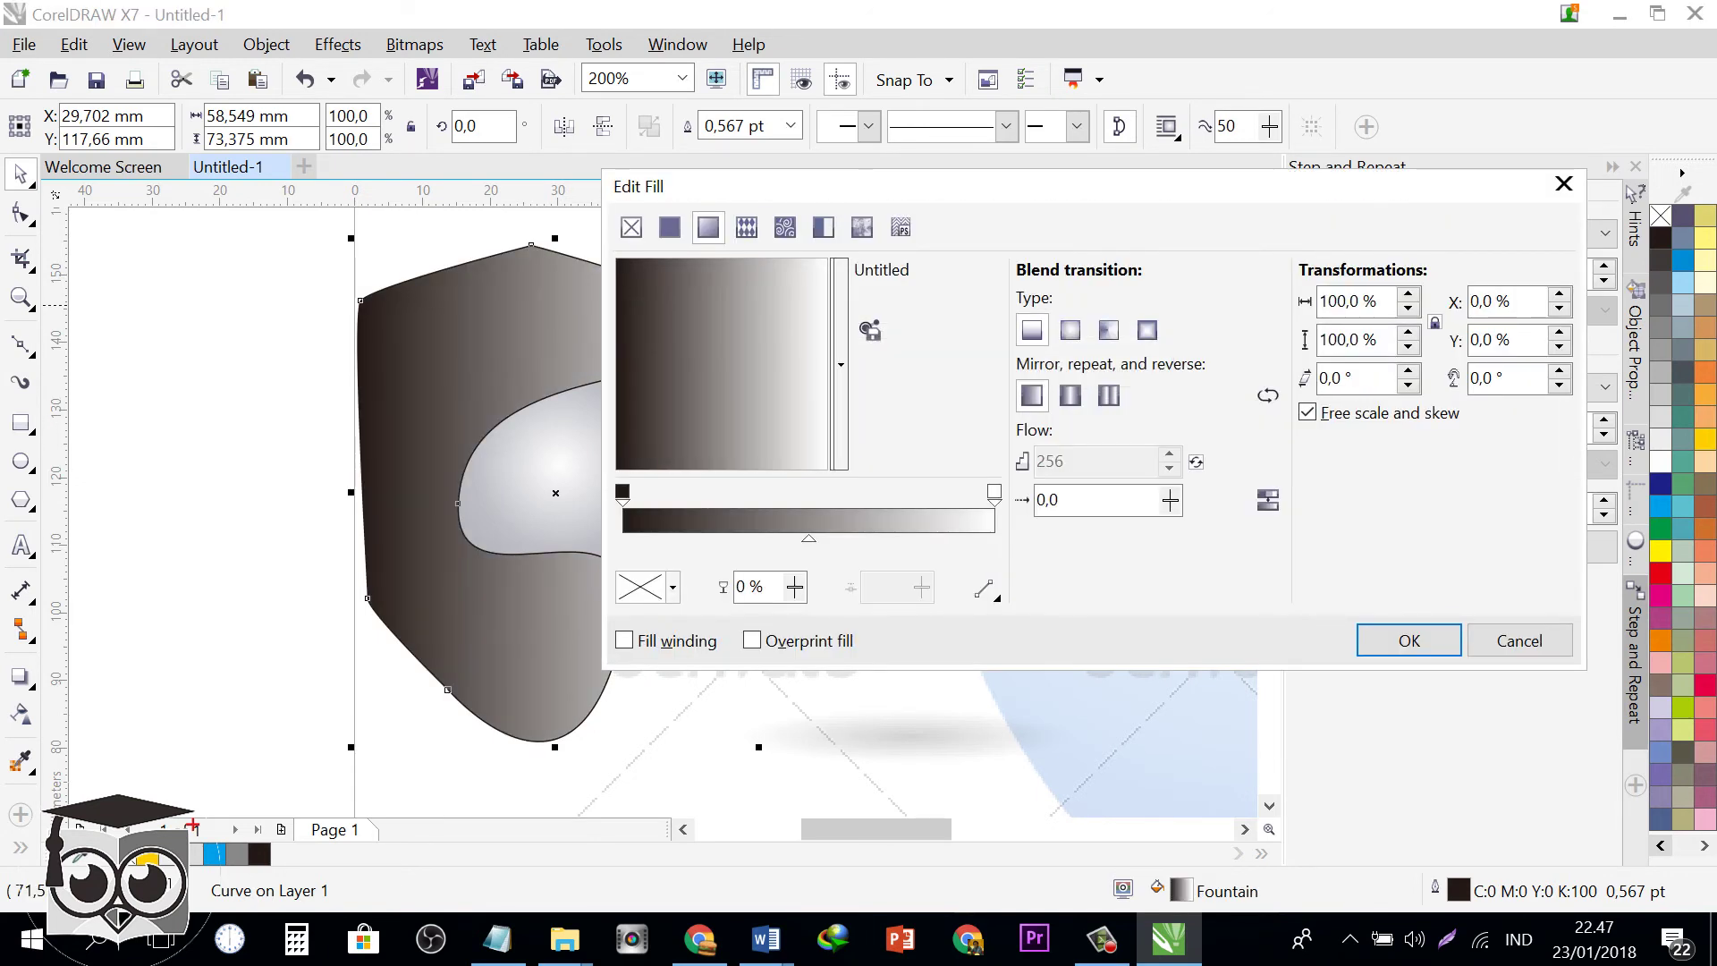
click(1071, 330)
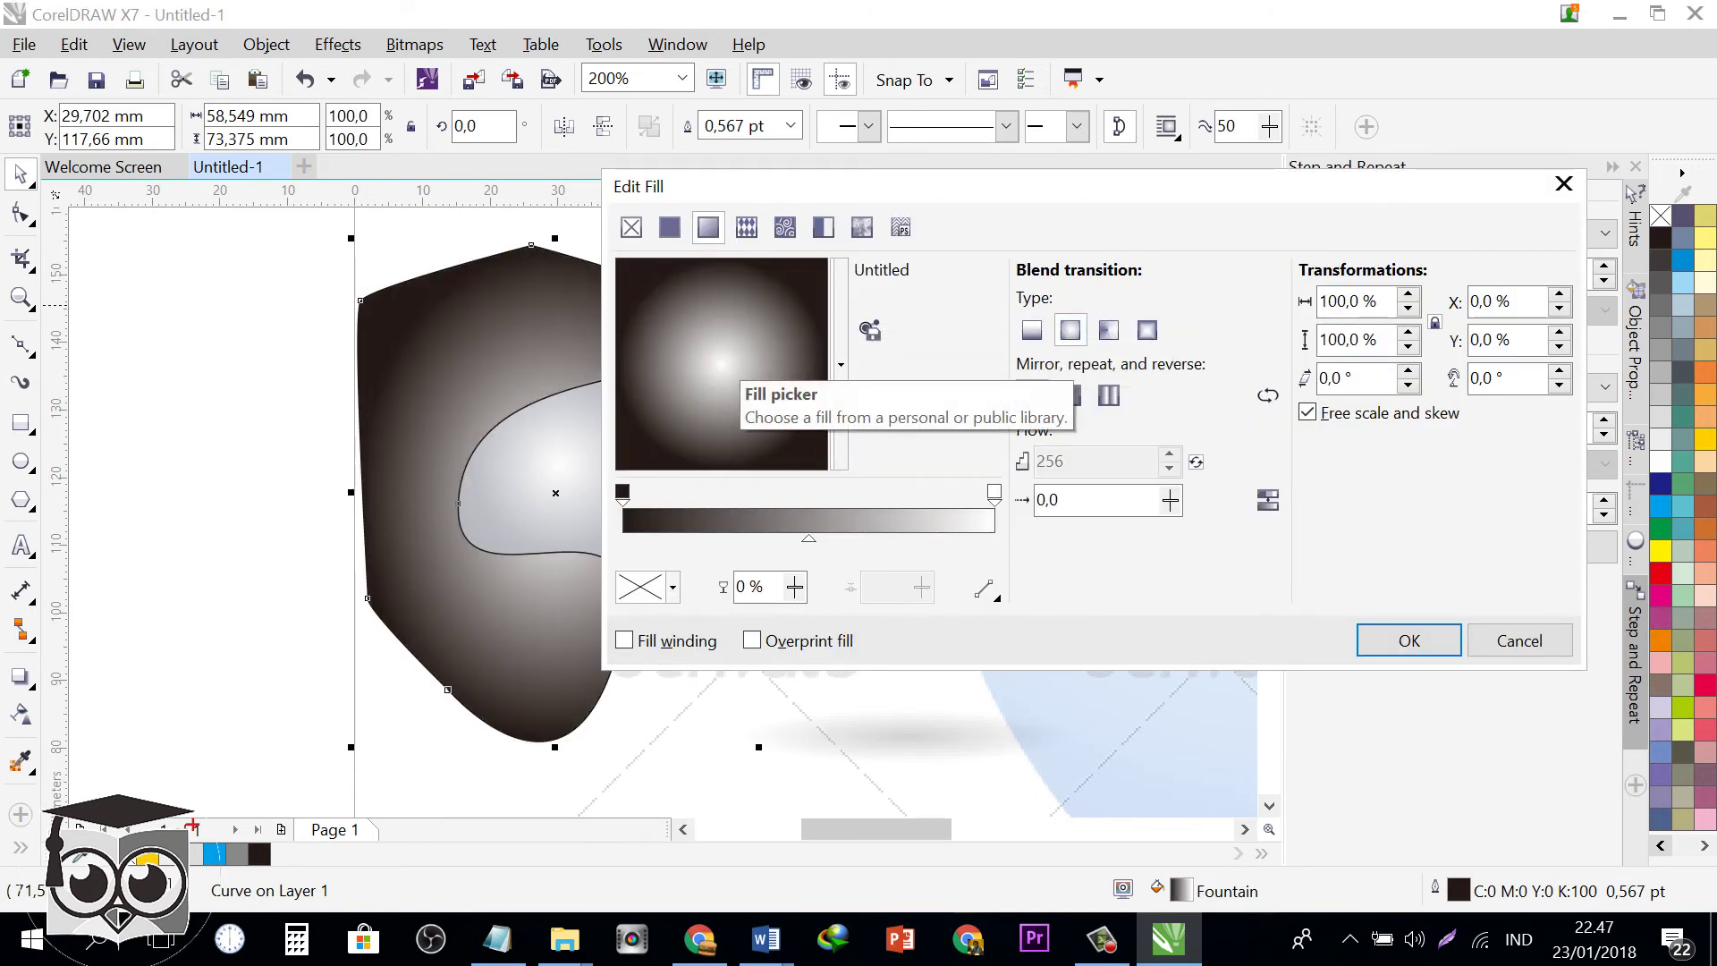
mouse_move(760, 186)
mouse_down()
mouse_move(1285, 567)
mouse_move(964, 363)
mouse_move(1064, 419)
mouse_move(1050, 444)
mouse_up()
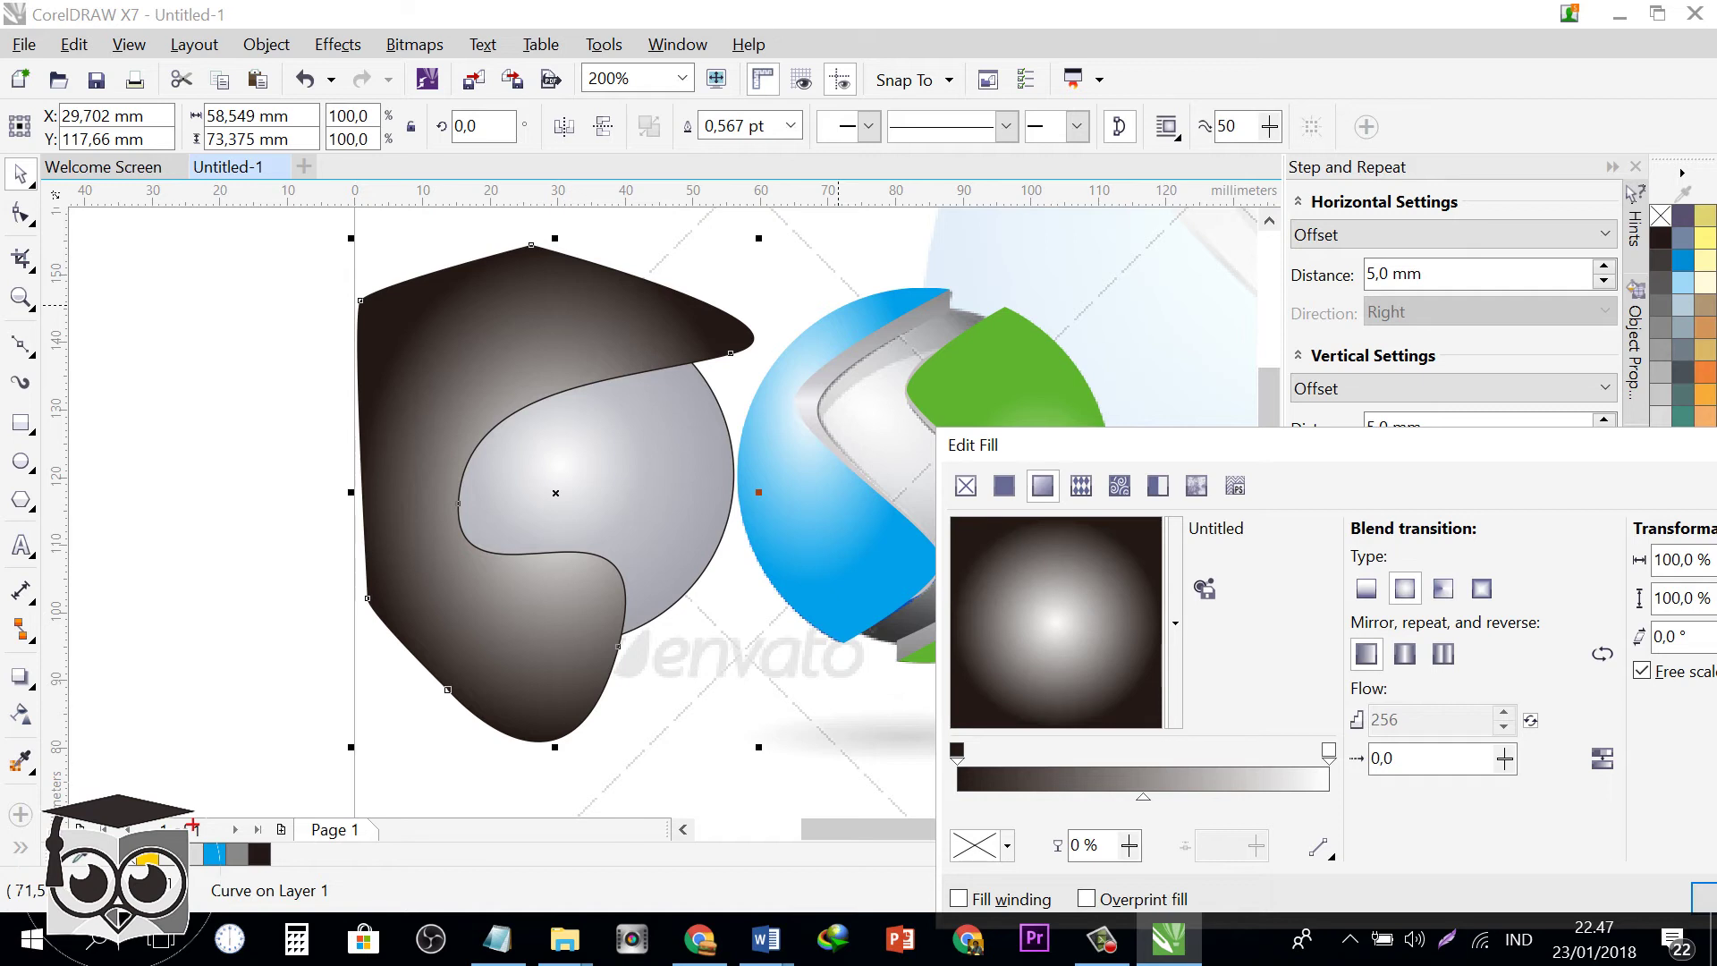
- Add a dark colour stop at 22% to the curve's gradient and set the midpoint between it and white to 60%
mouse_move(1143, 796)
mouse_down()
mouse_move(1068, 796)
mouse_move(1140, 796)
mouse_up()
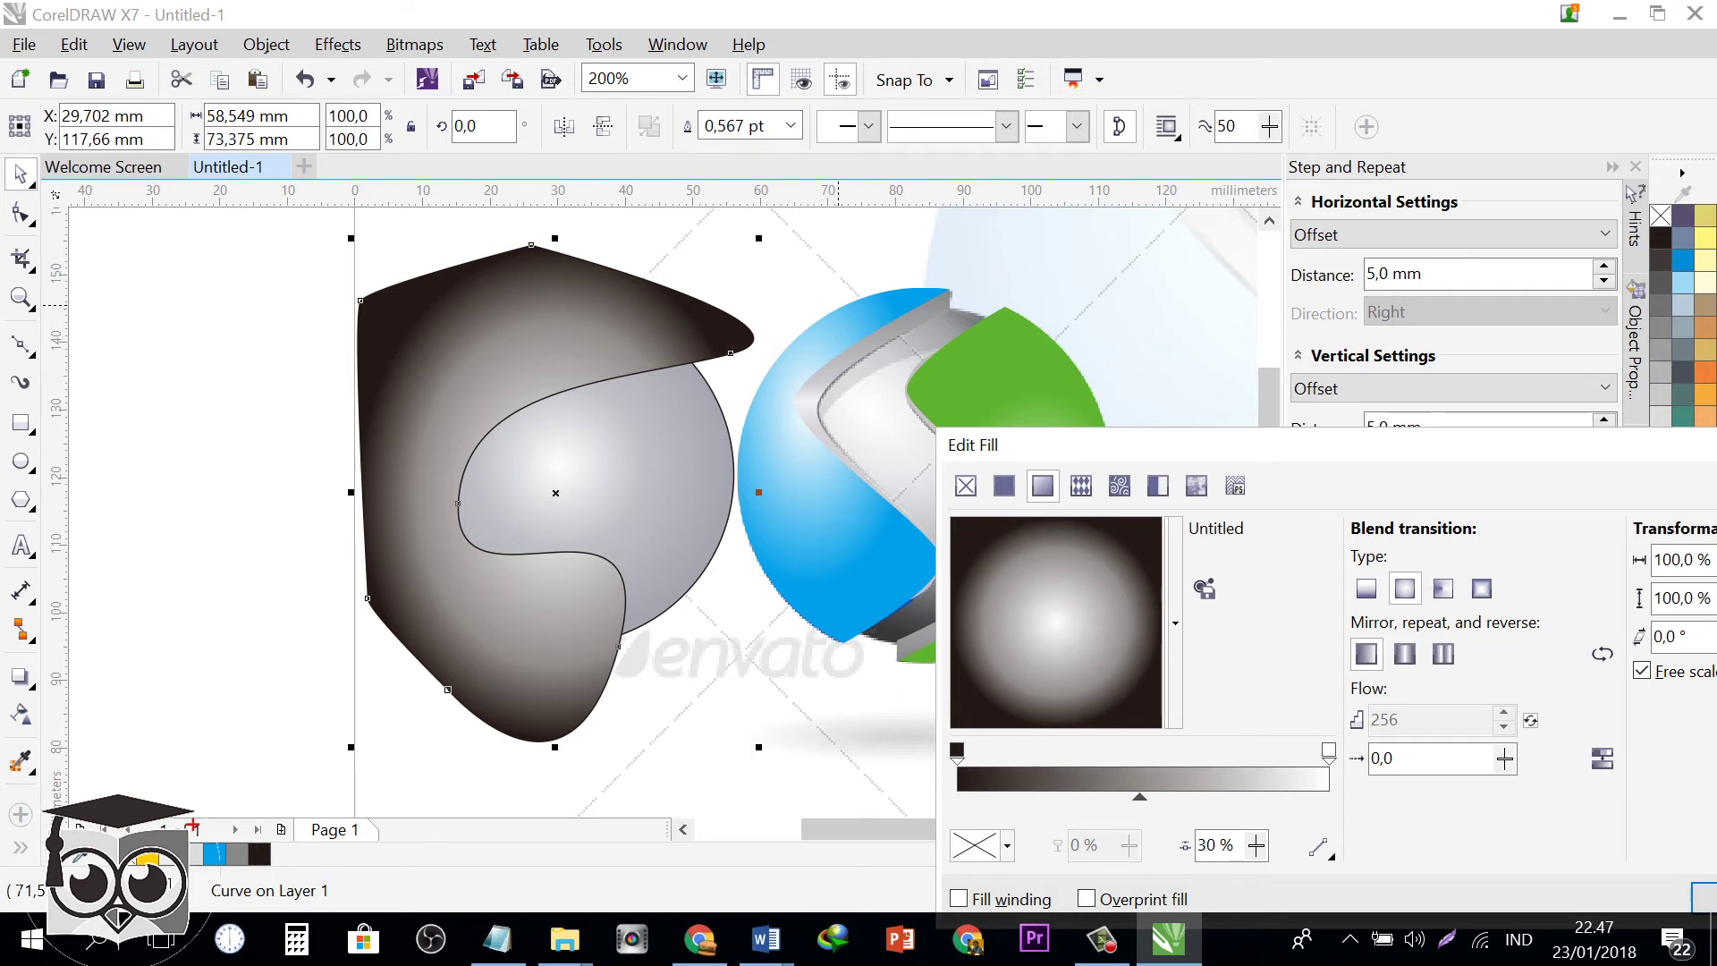
click(956, 751)
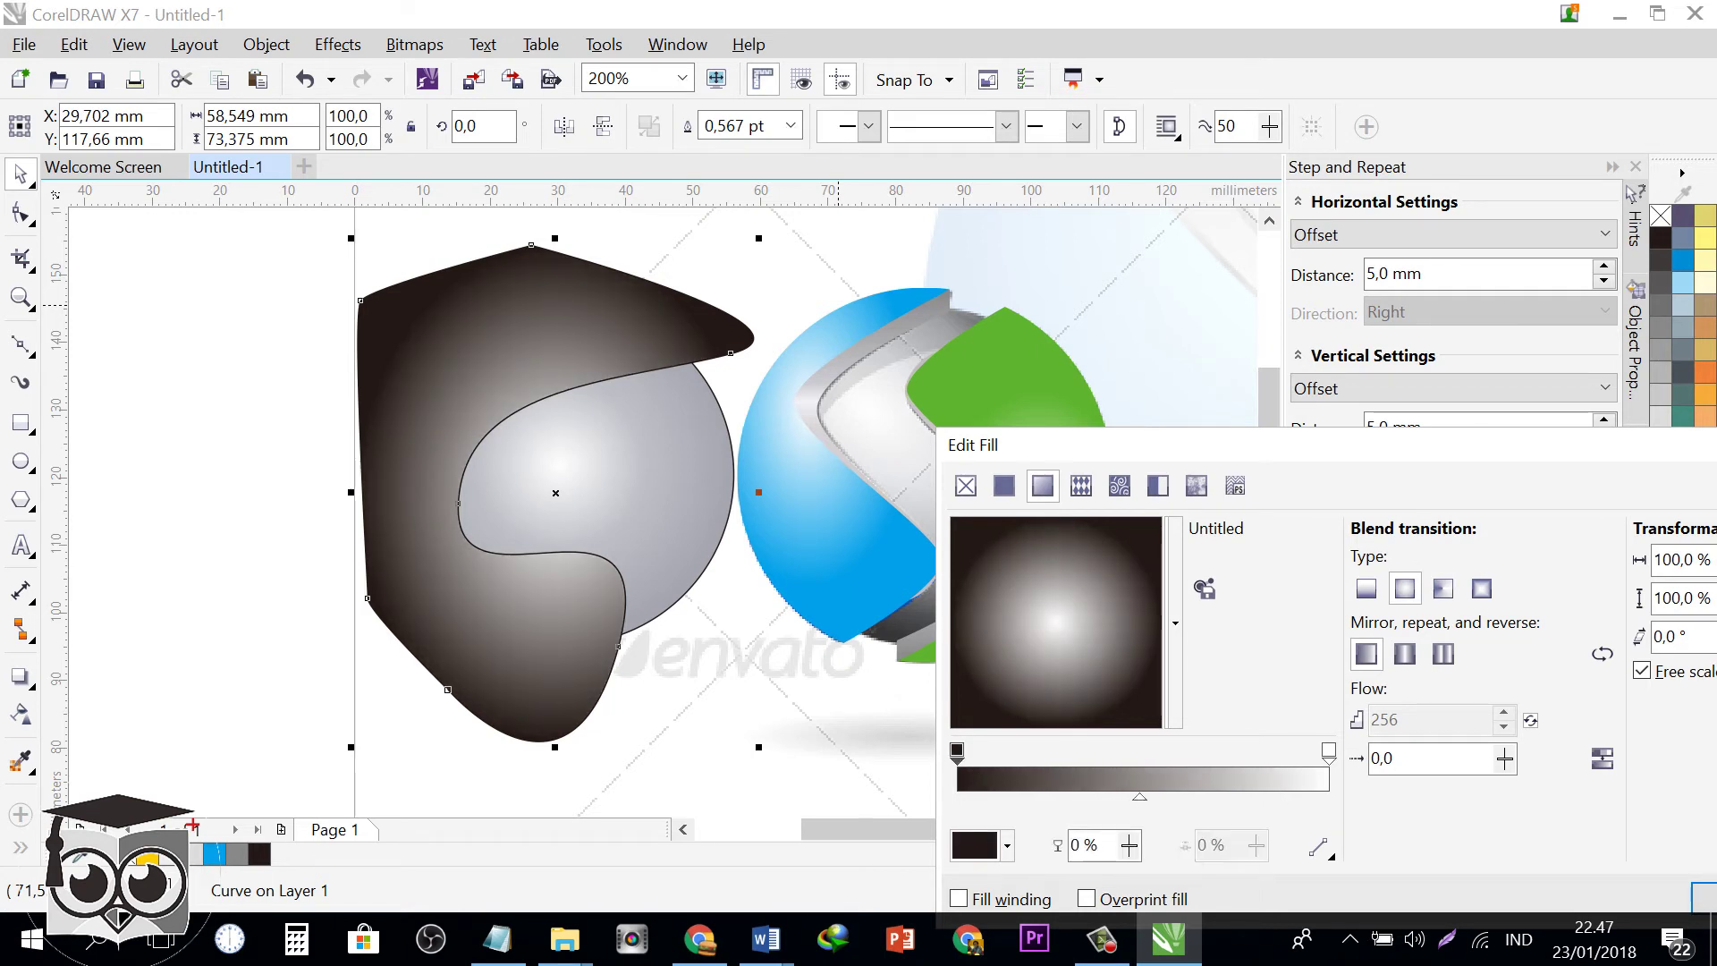
double_click(993, 778)
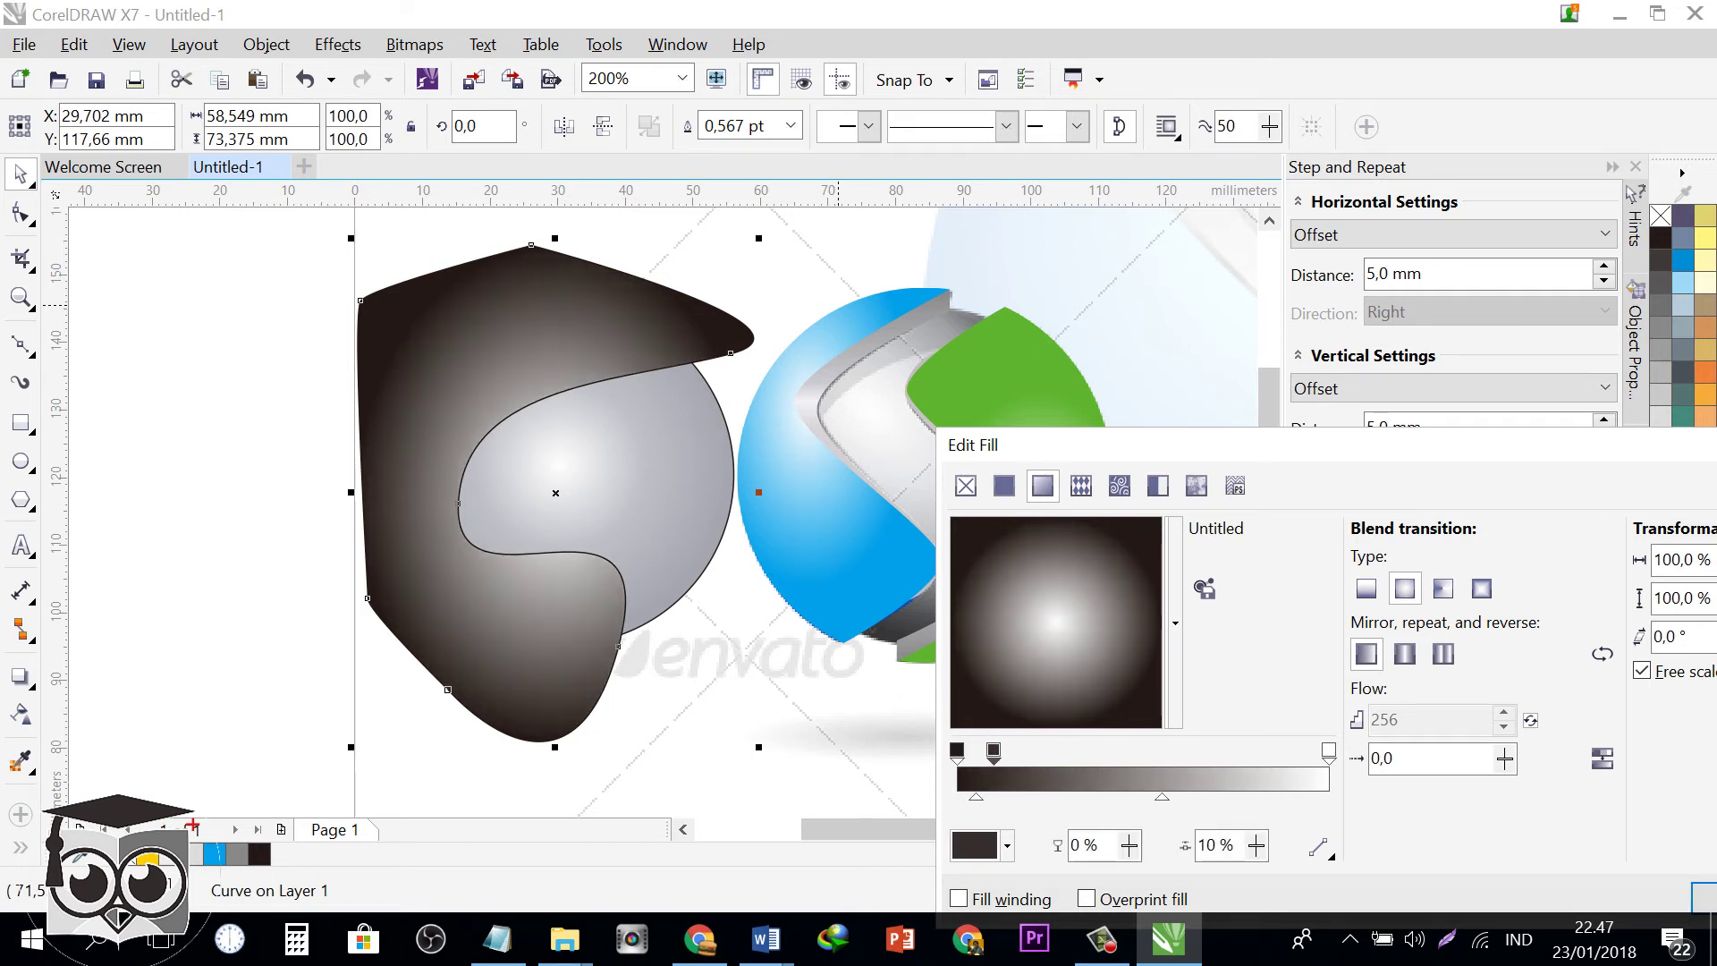
drag(993, 751, 1039, 751)
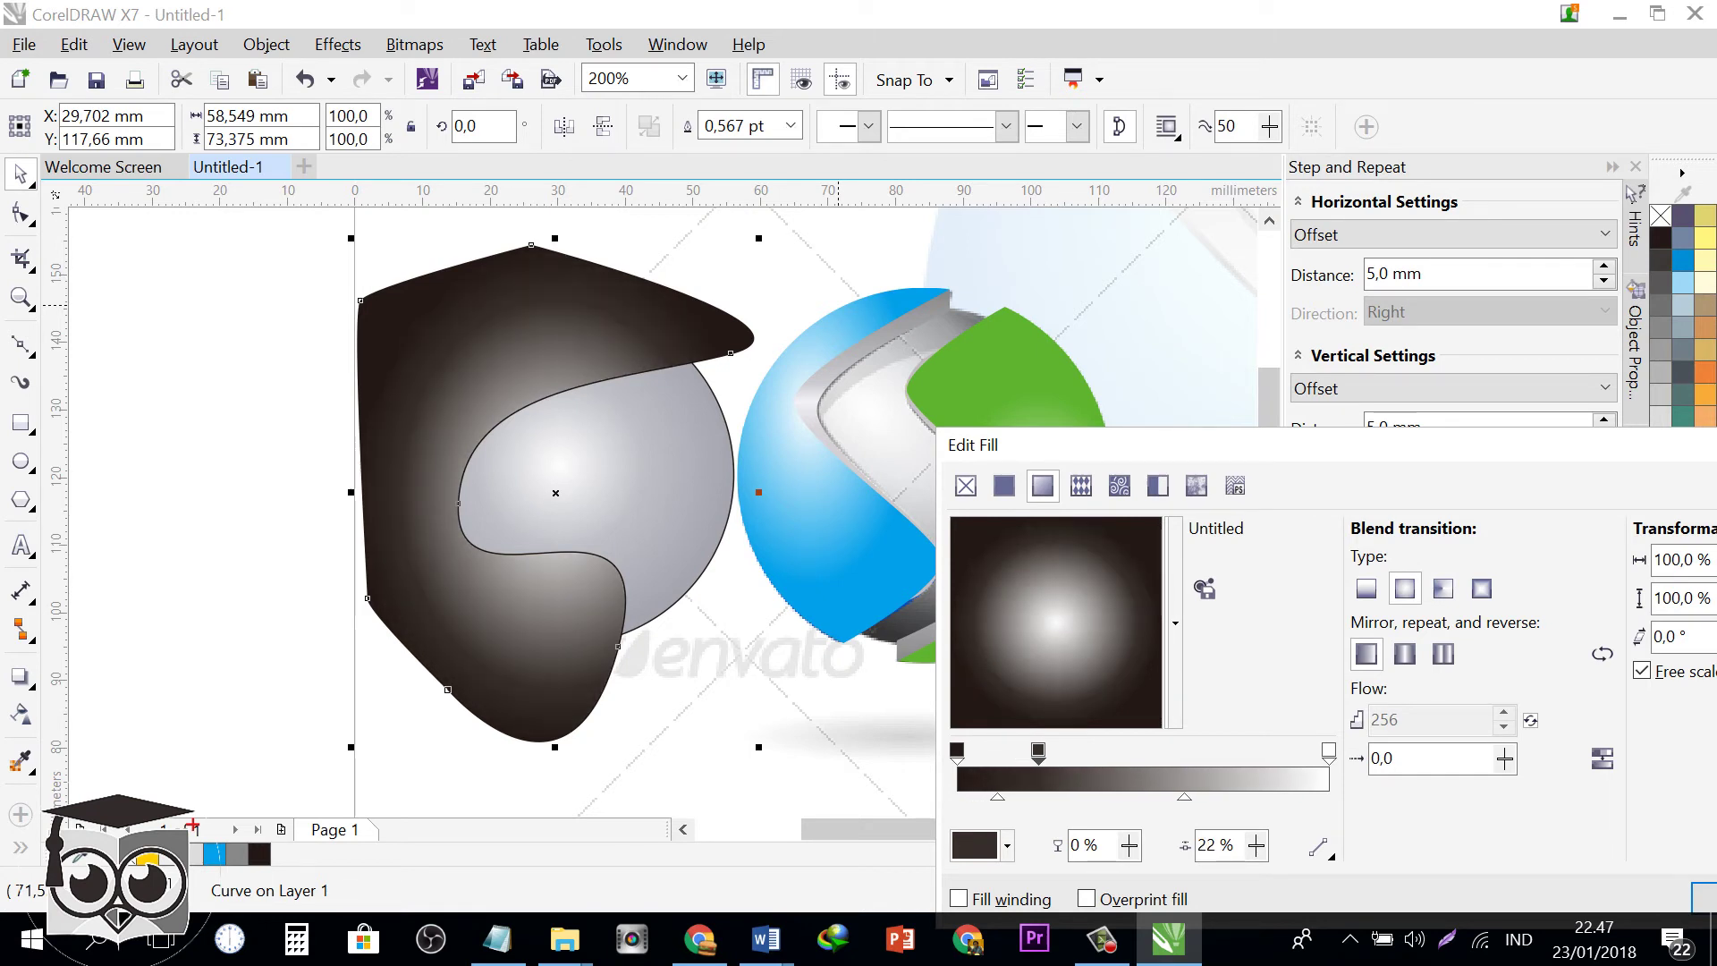
drag(1184, 796, 1213, 796)
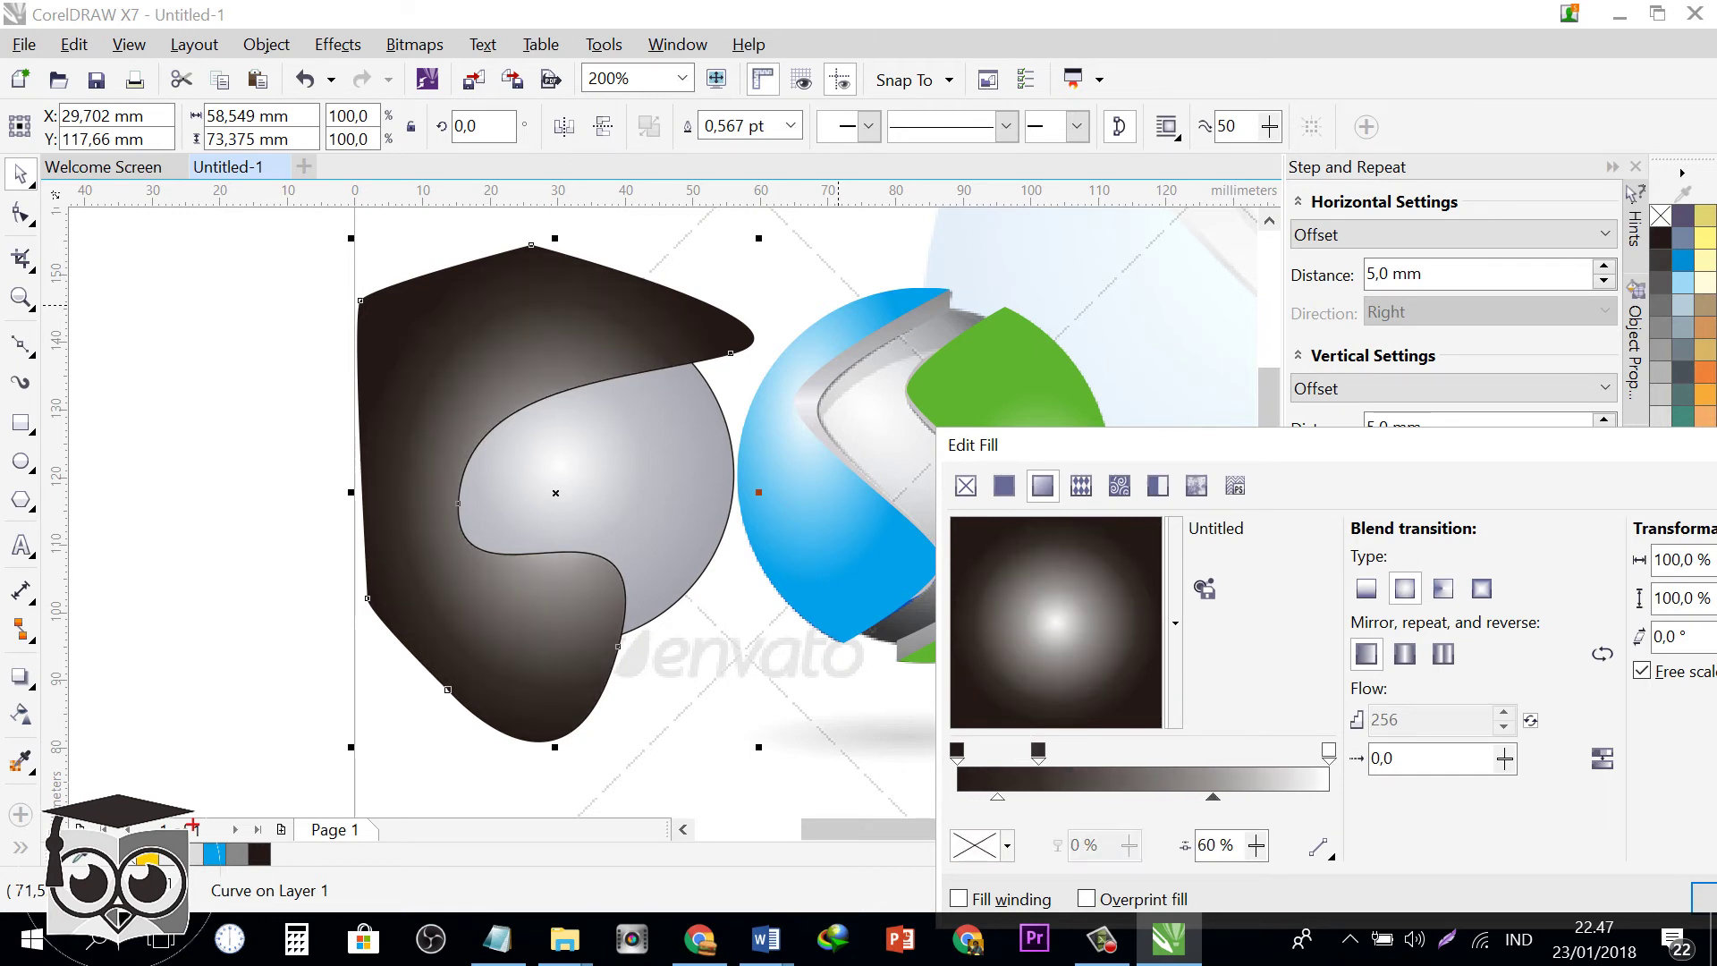
drag(1659, 444, 1438, 382)
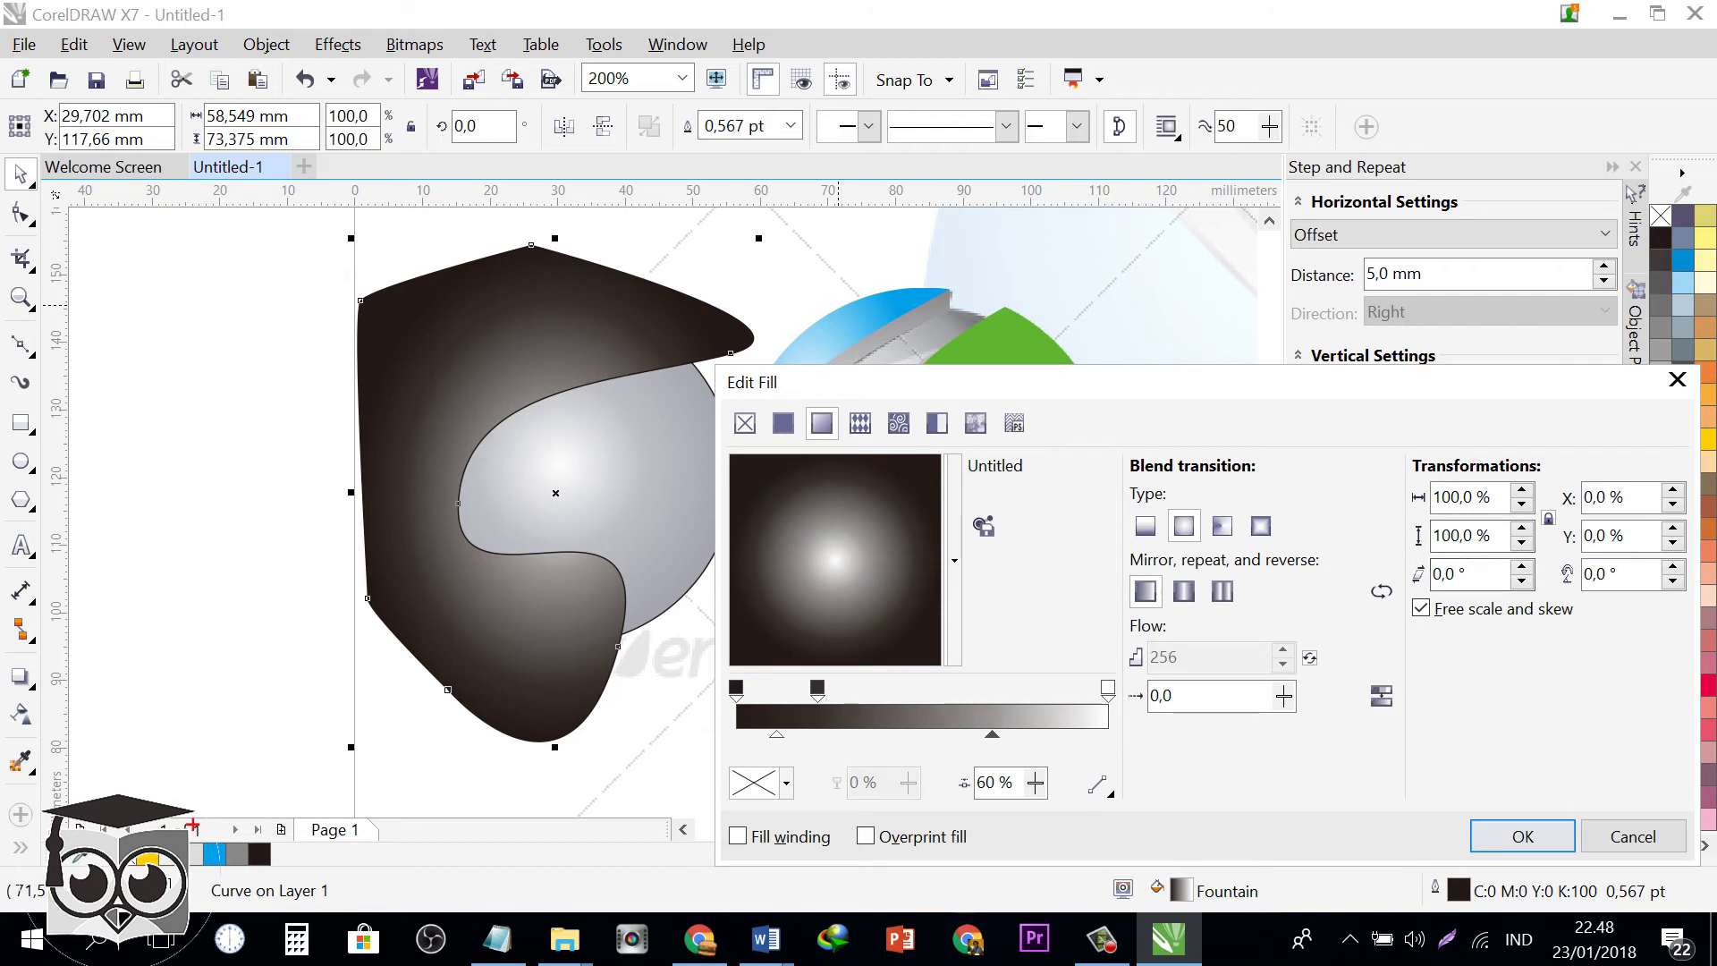
click(1523, 836)
- Remove the S-shaped curve's outline and give it a uniform transparency of 50
right_click(1661, 215)
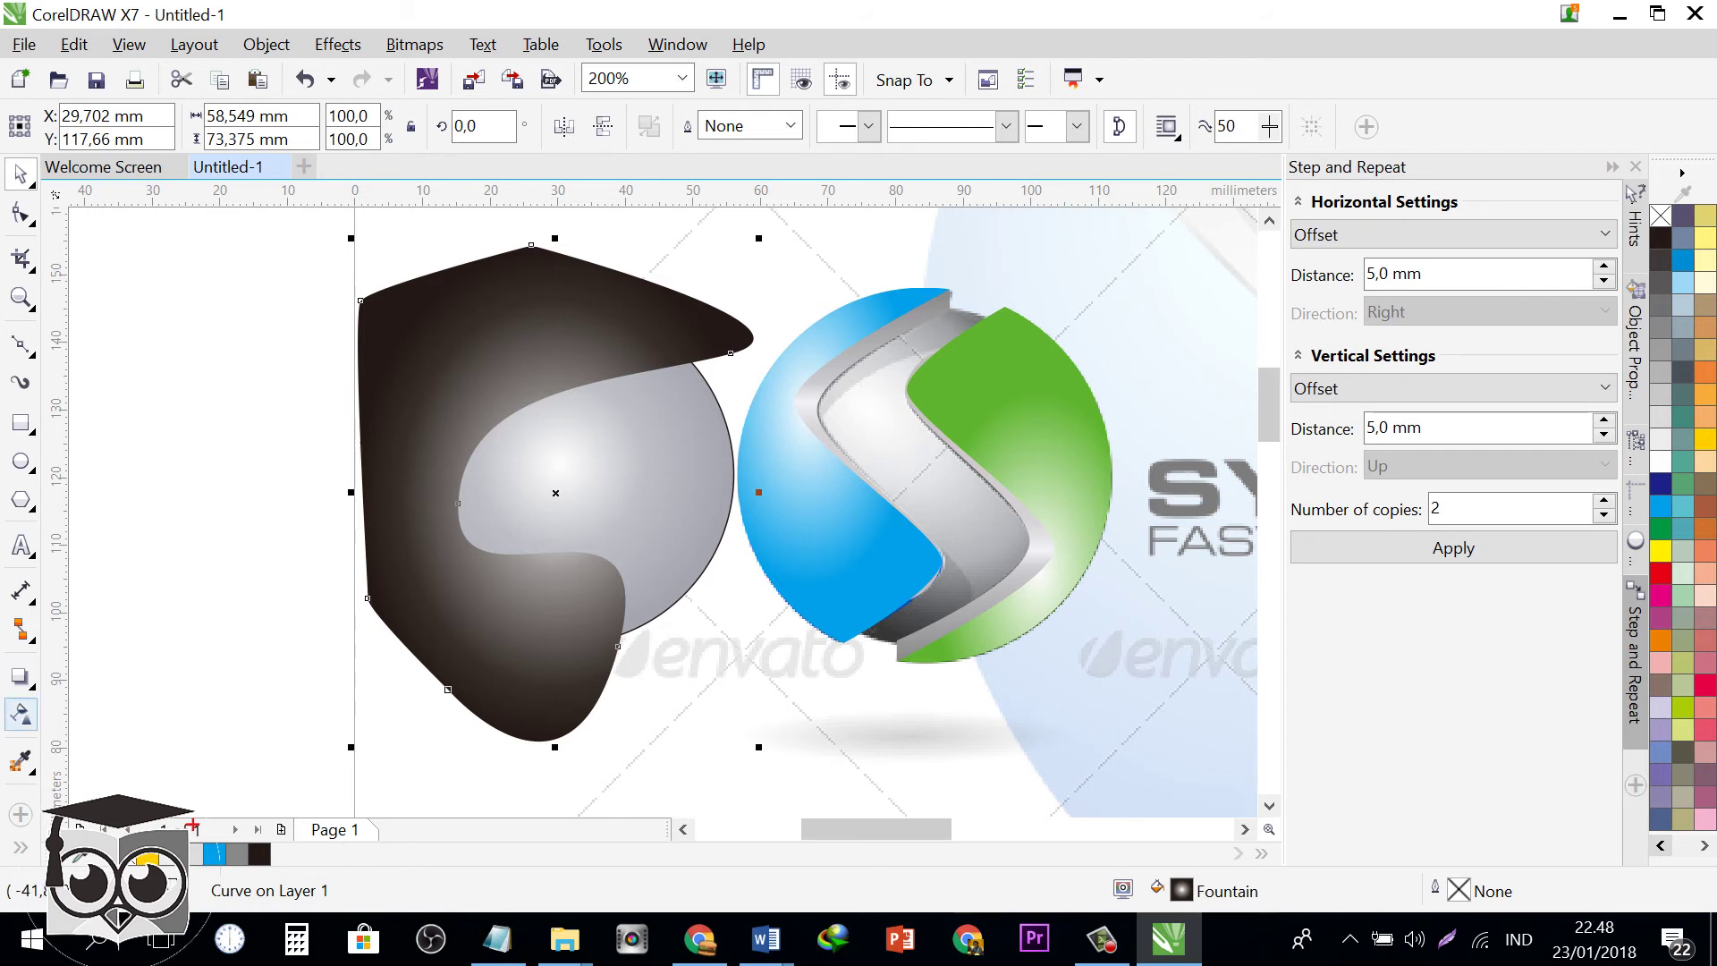
click(22, 713)
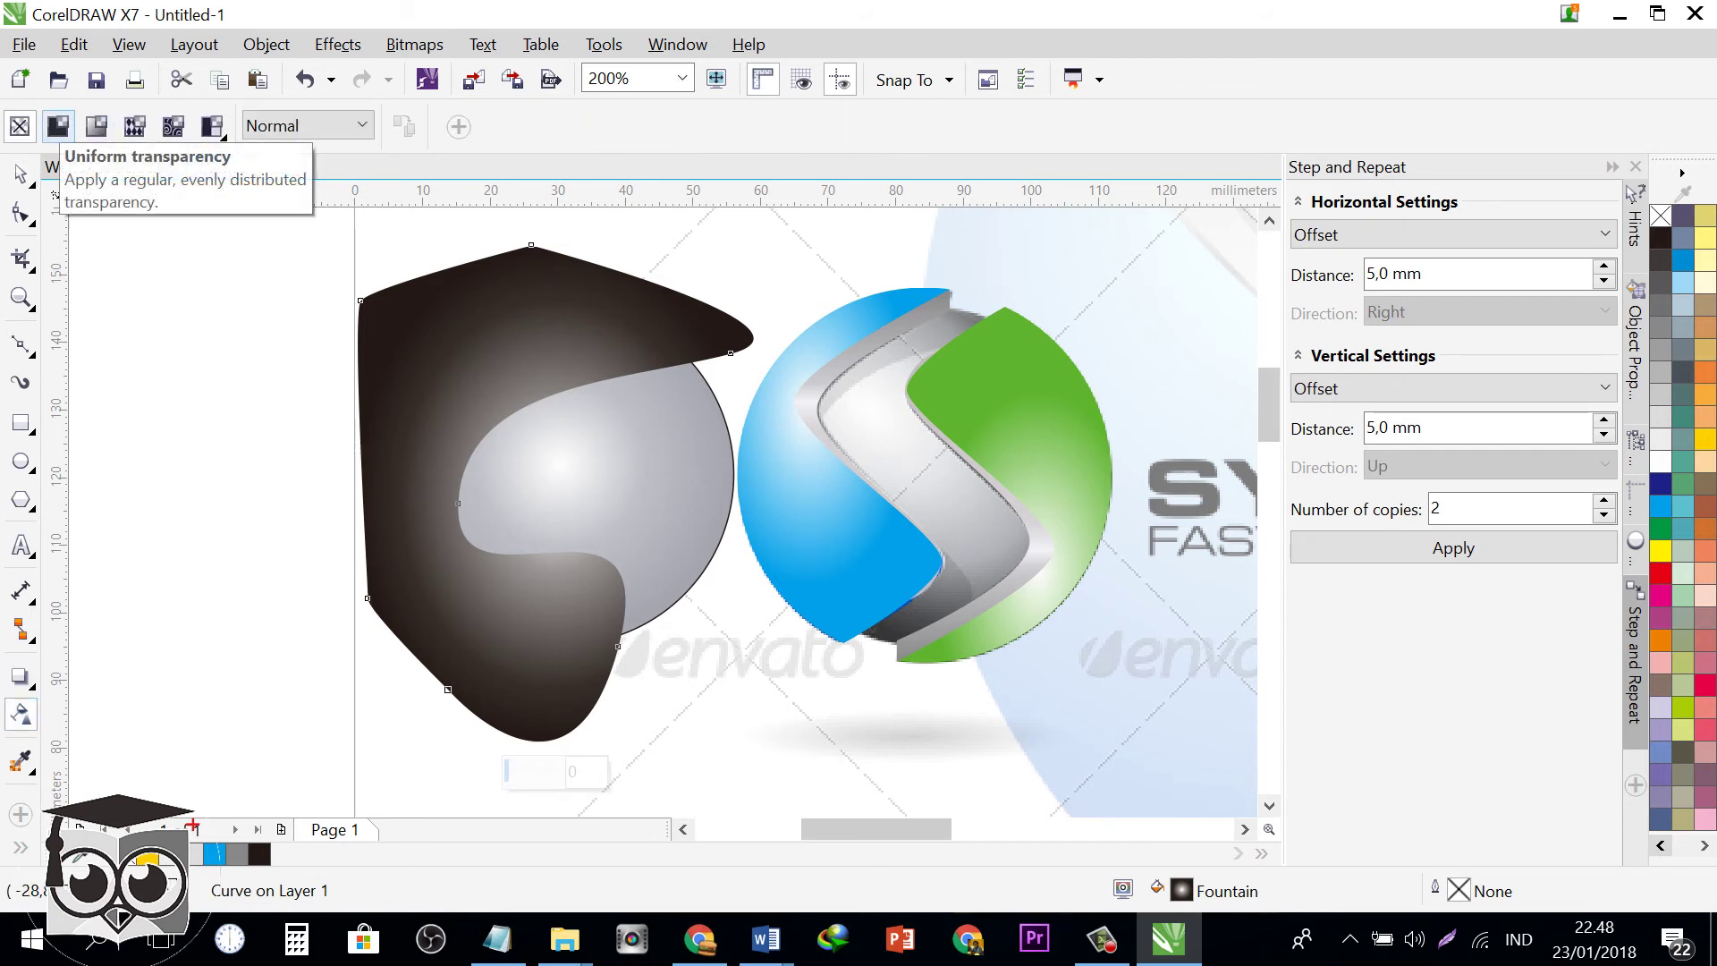
click(57, 126)
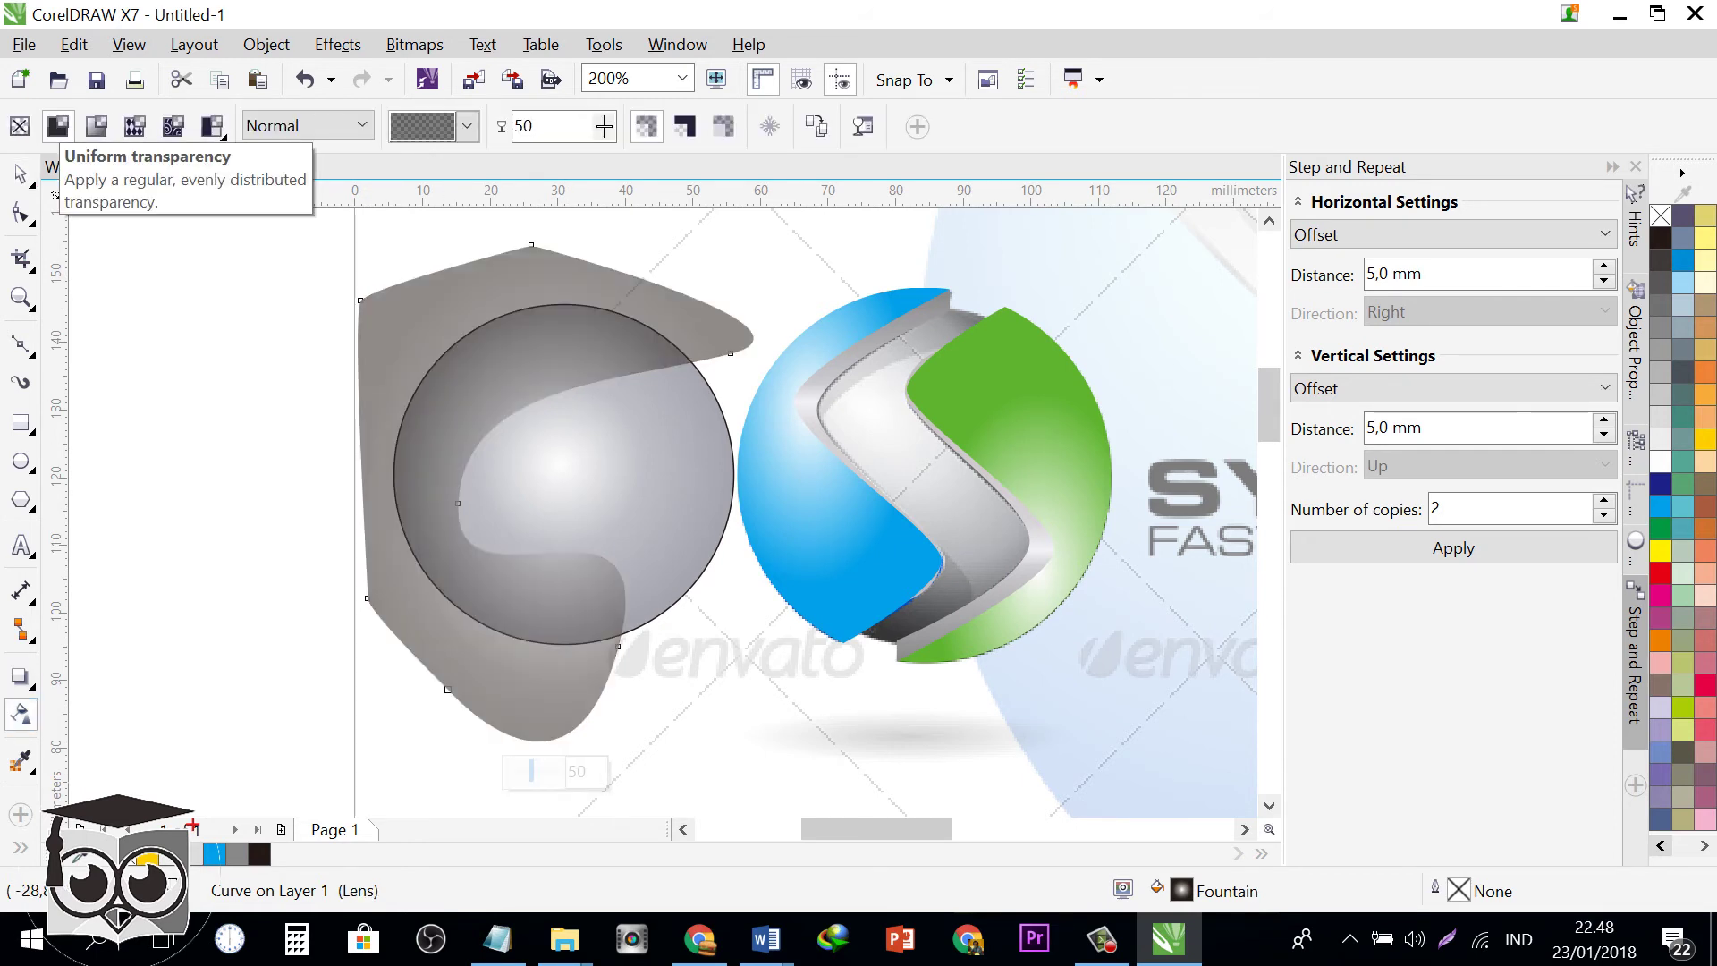
click(22, 173)
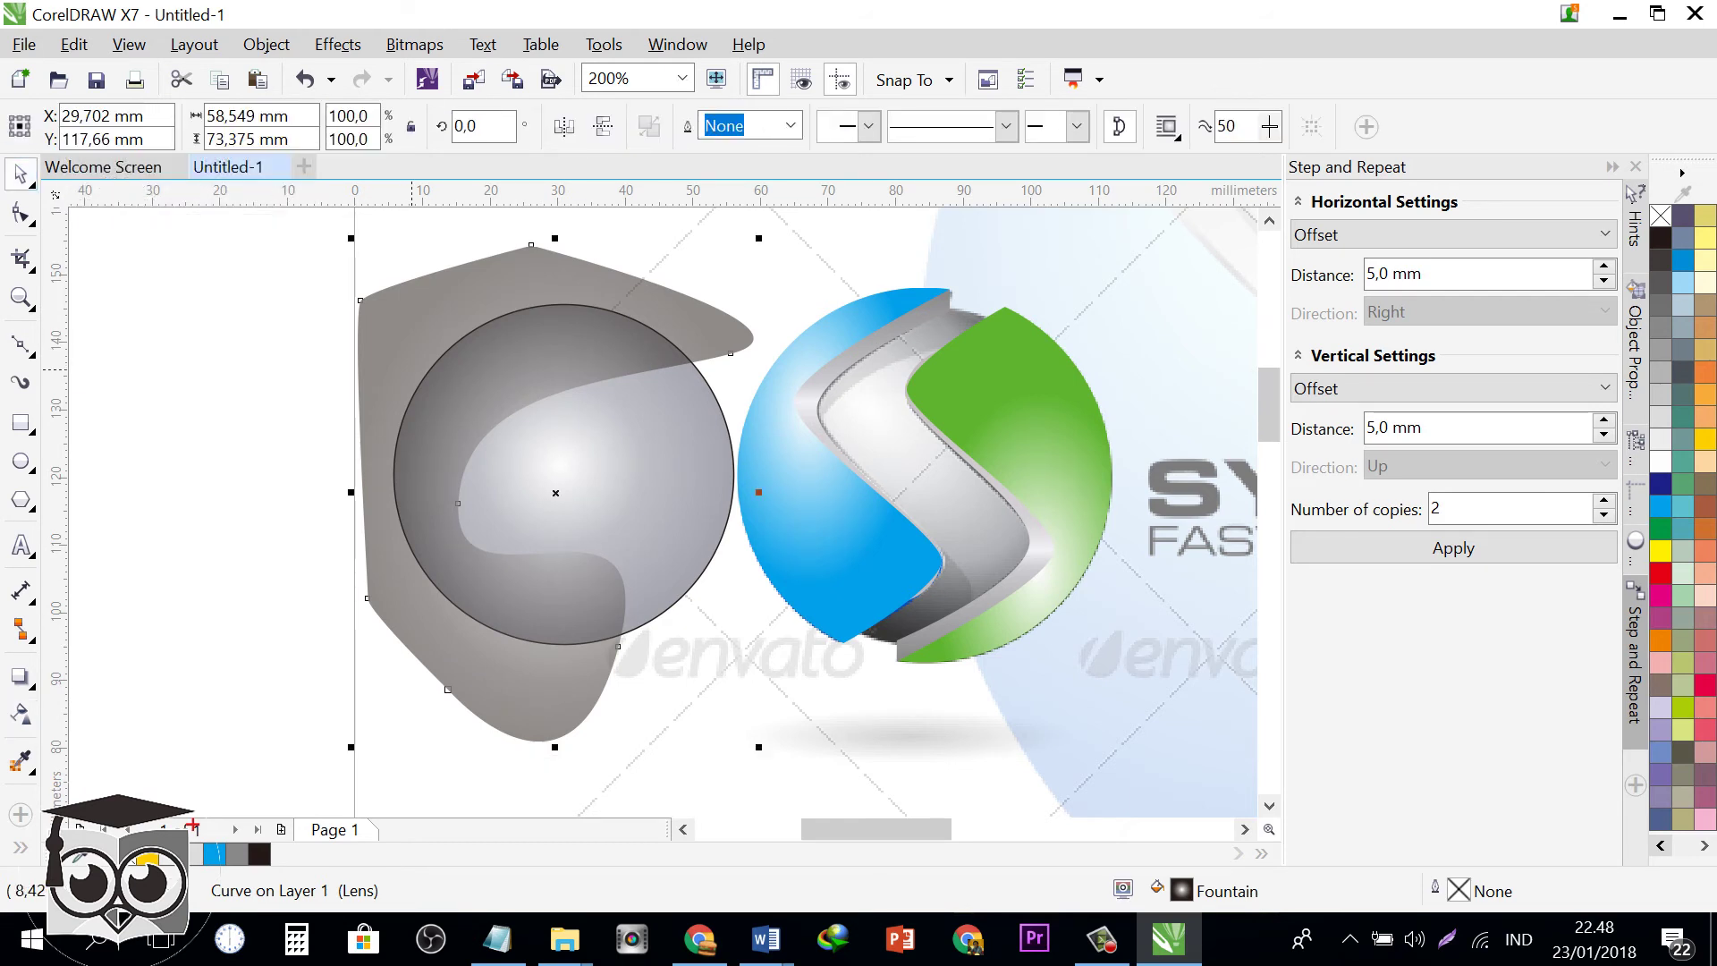
- PowerClip the transparent S-shaped curve inside the grey gradient circle
right_click(412, 369)
click(387, 442)
drag(388, 442, 530, 460)
right_click(542, 467)
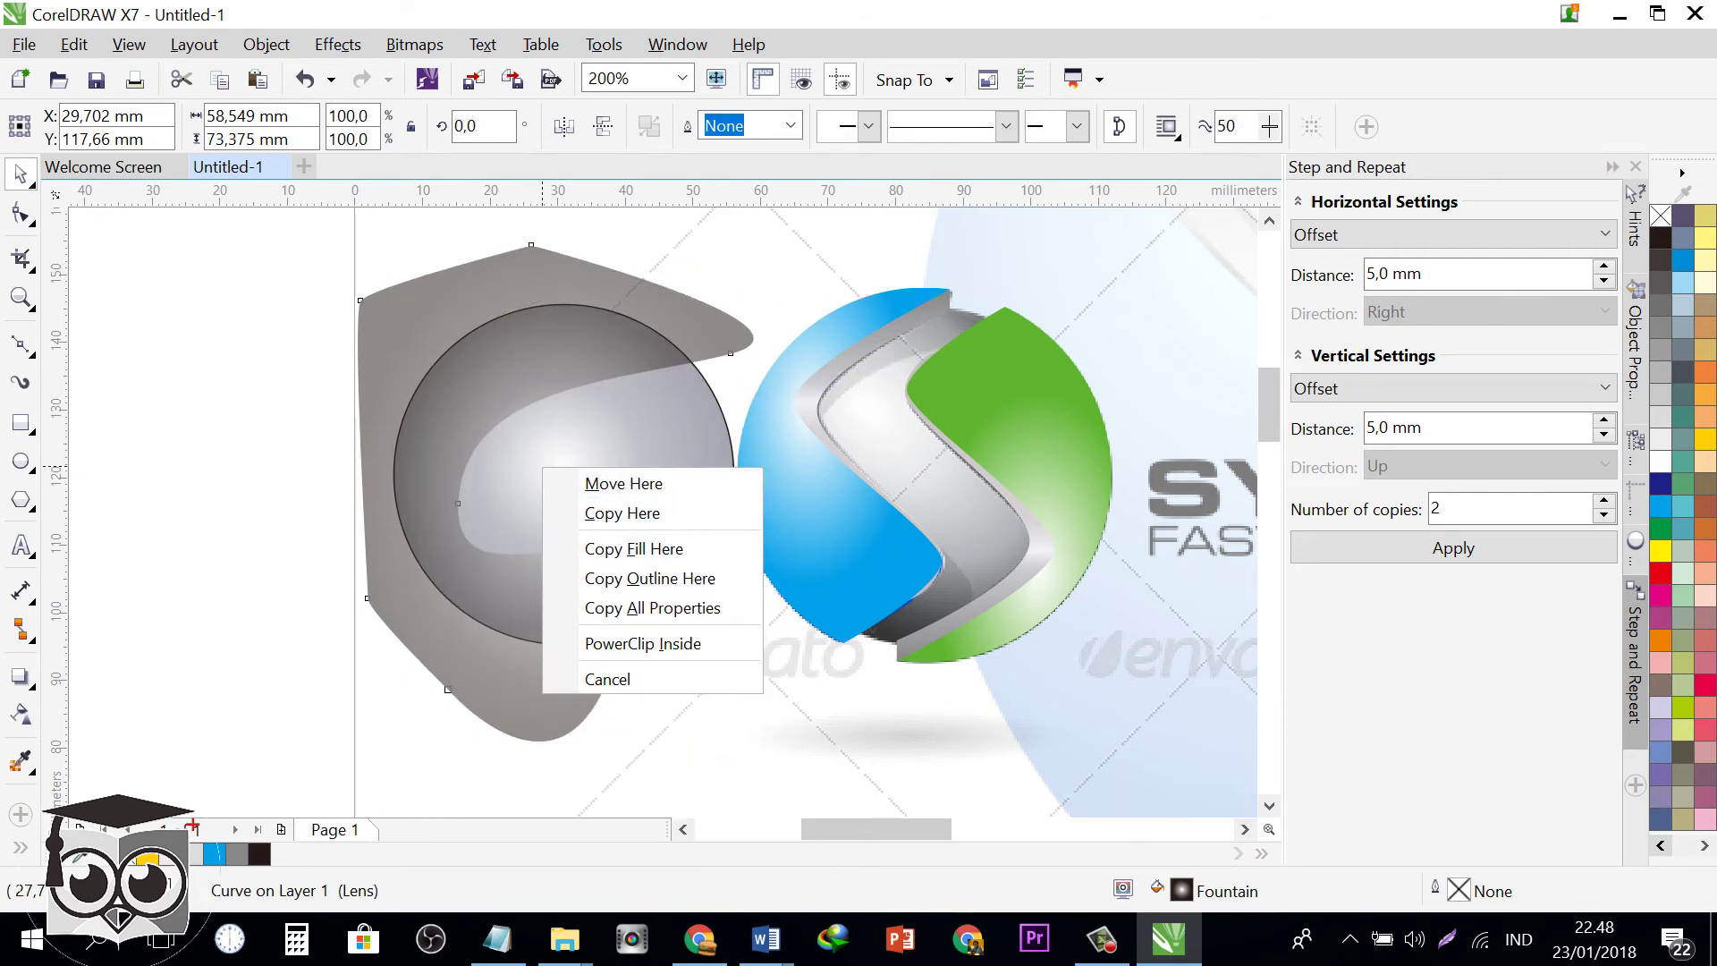
click(642, 644)
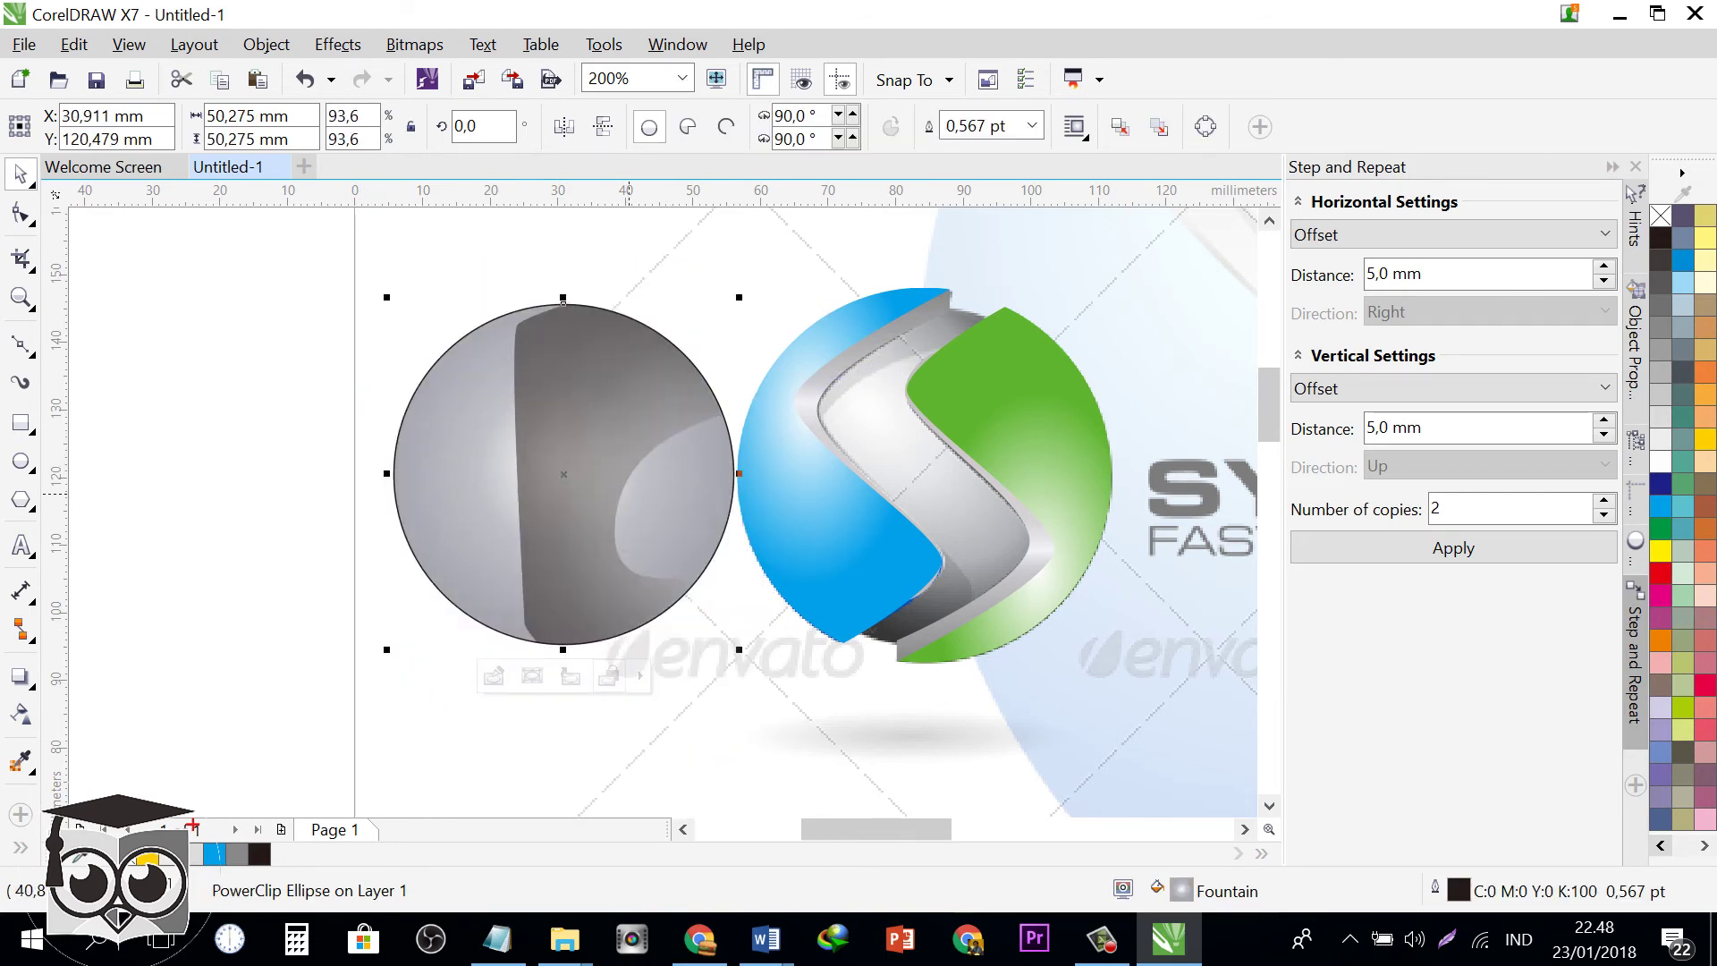
- Reposition the clipped curve inside the PowerClip so it covers the circle's upper, left and lower edges
double_click(623, 439)
drag(624, 438, 470, 389)
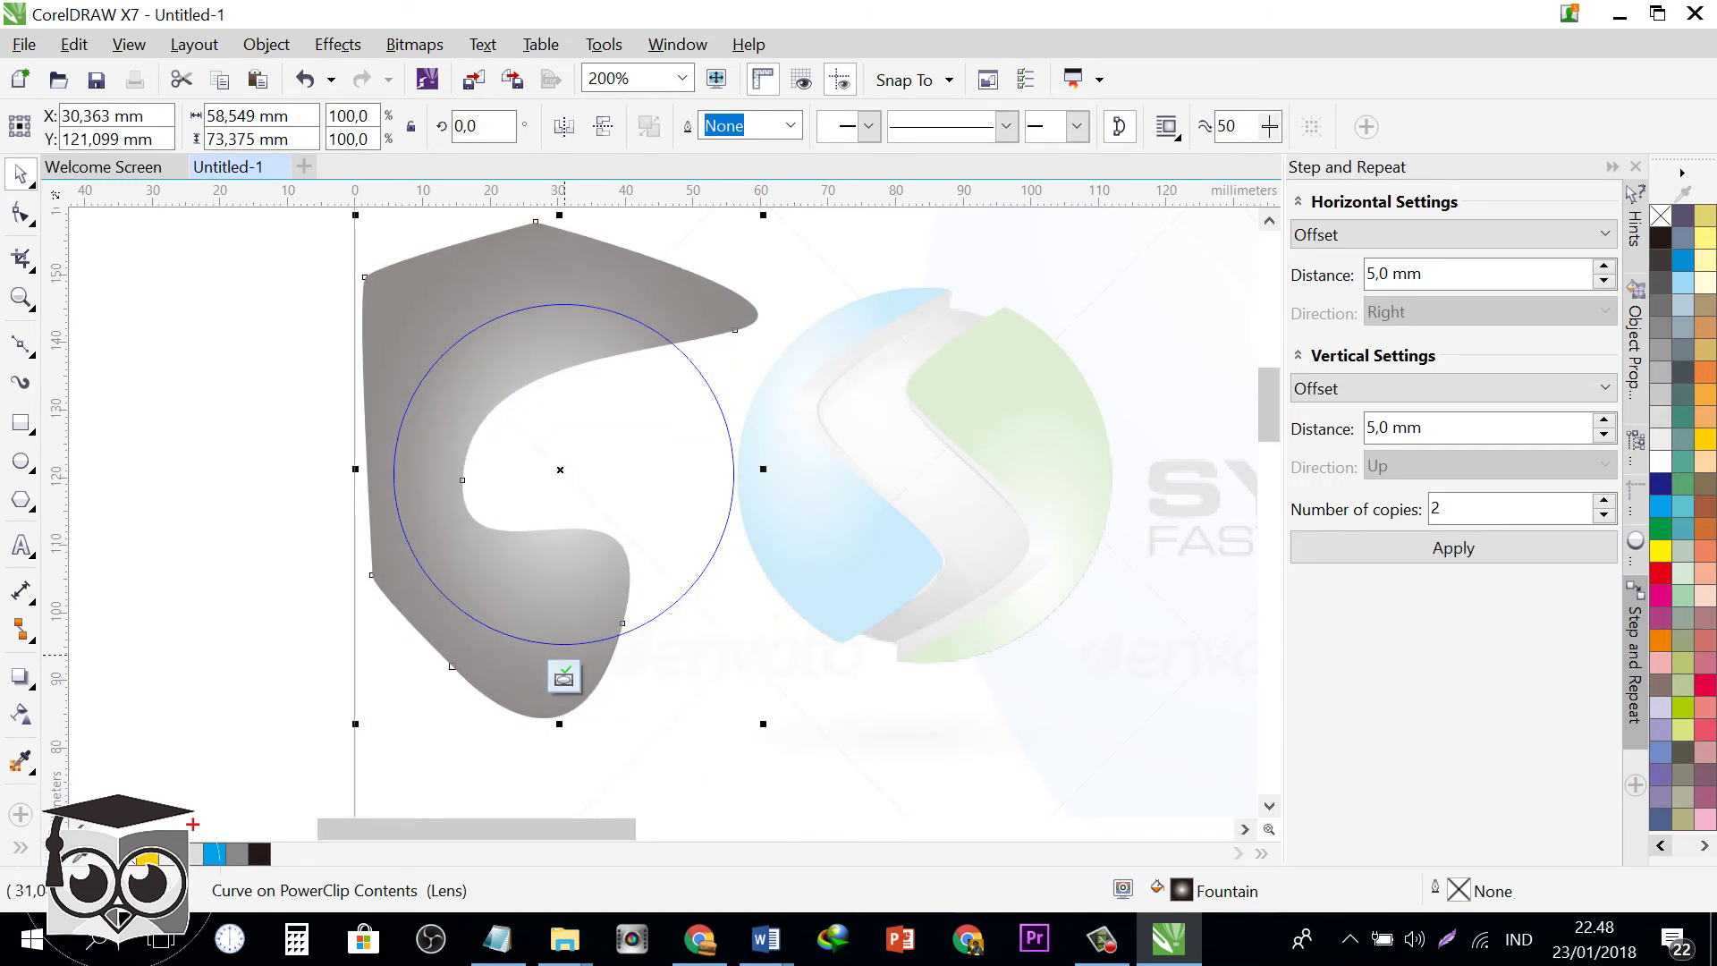
click(564, 676)
click(564, 677)
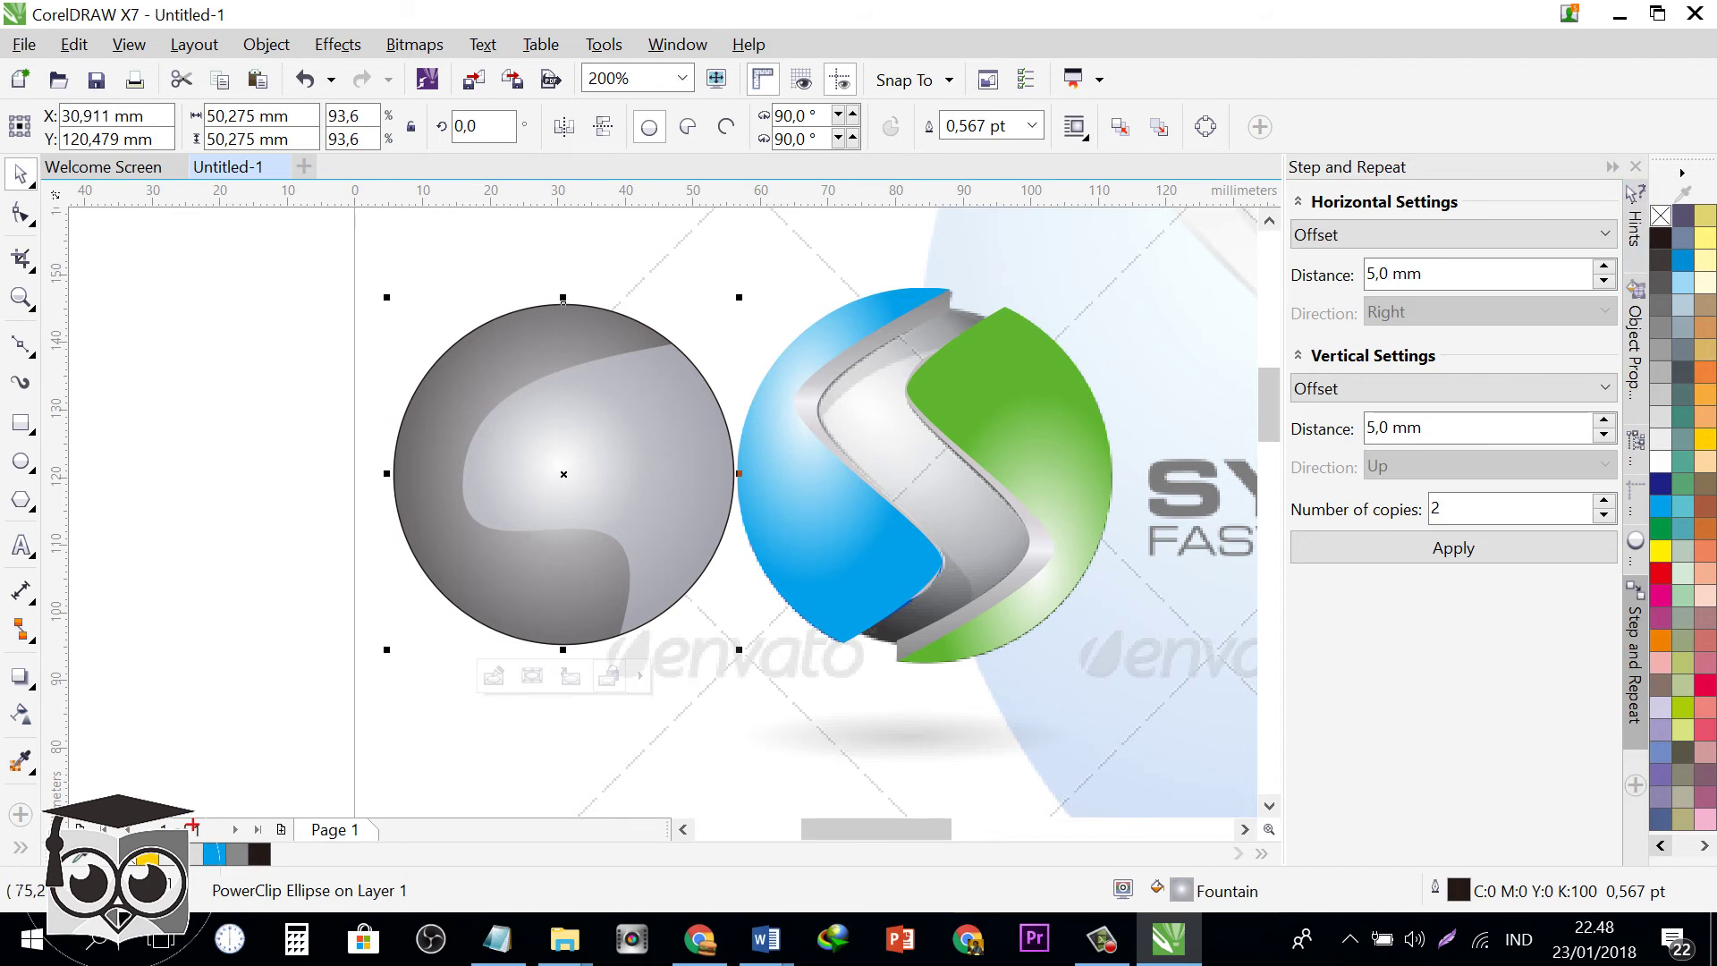
- Remove the shaded circle's outline and move it back into the logo behind the blue and green parts
right_click(1661, 215)
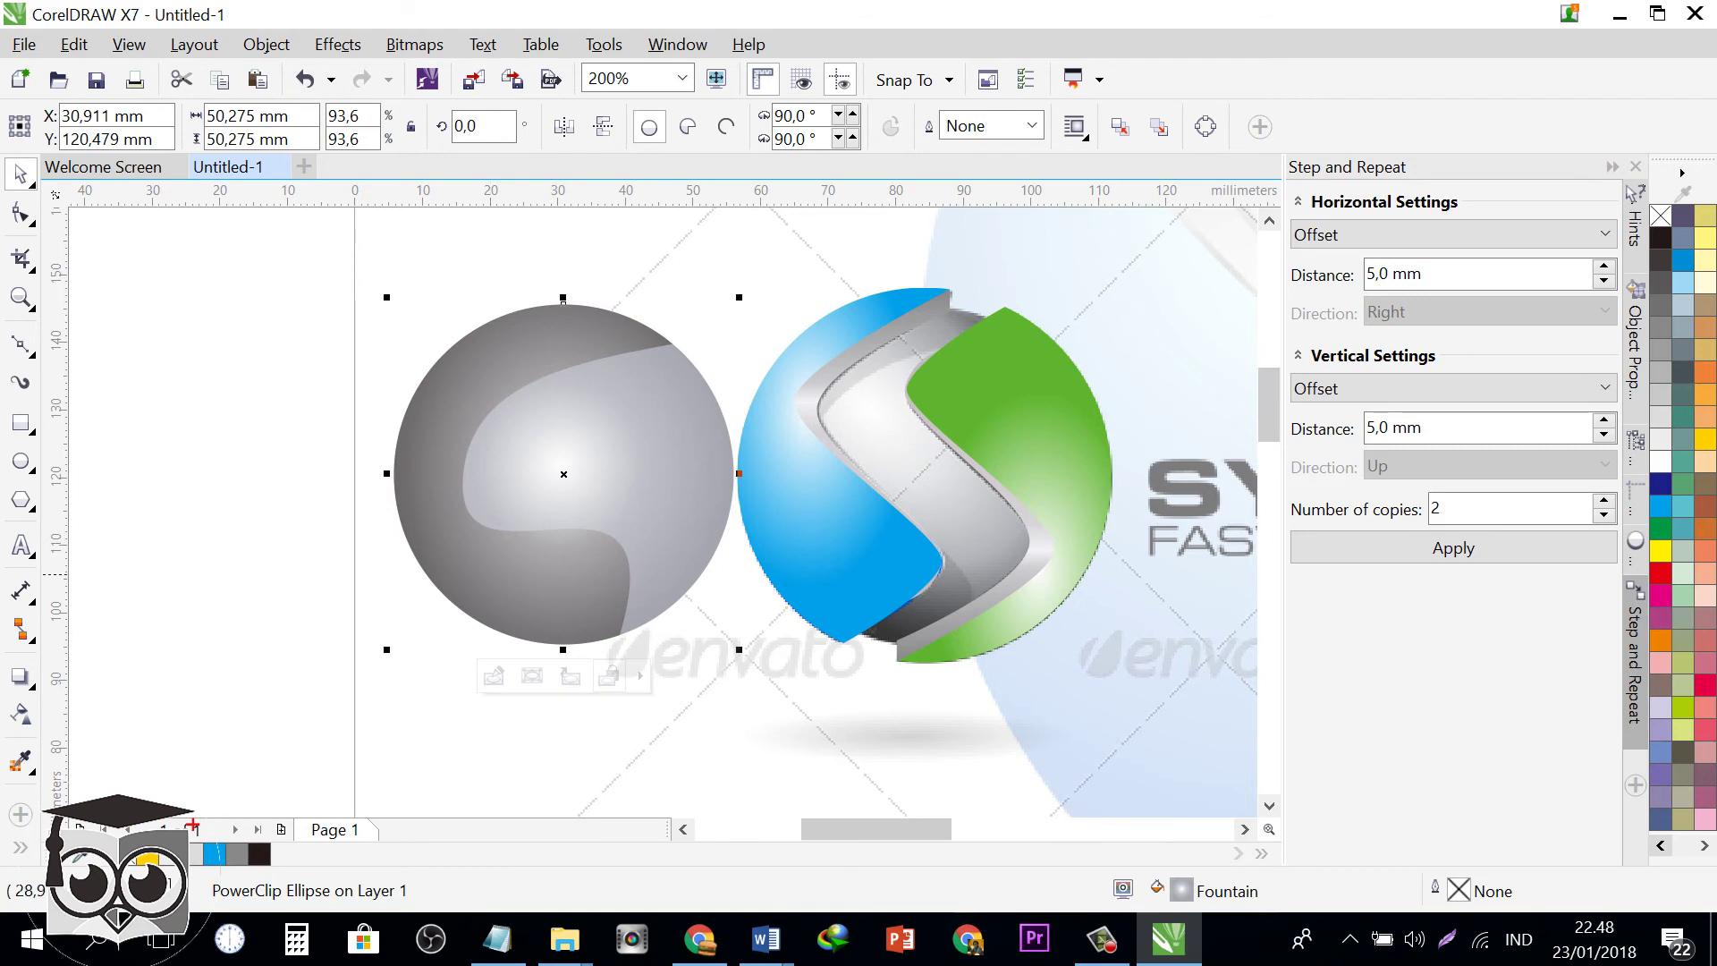
double_click(533, 570)
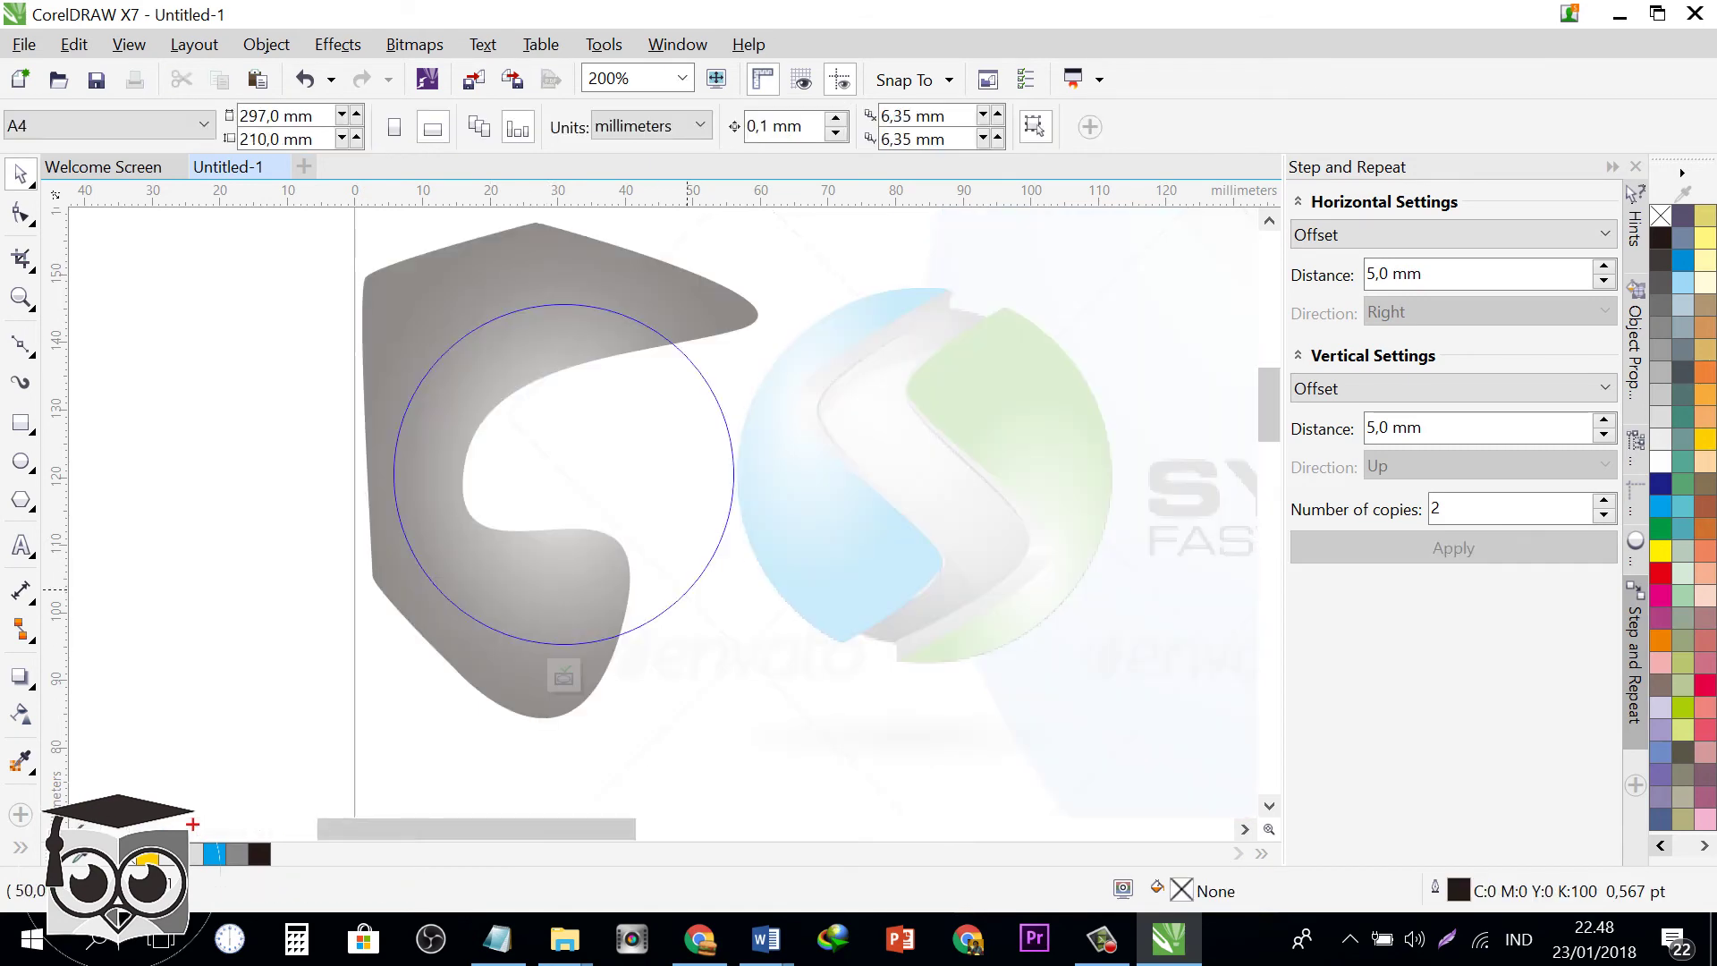
click(564, 676)
drag(548, 474, 905, 474)
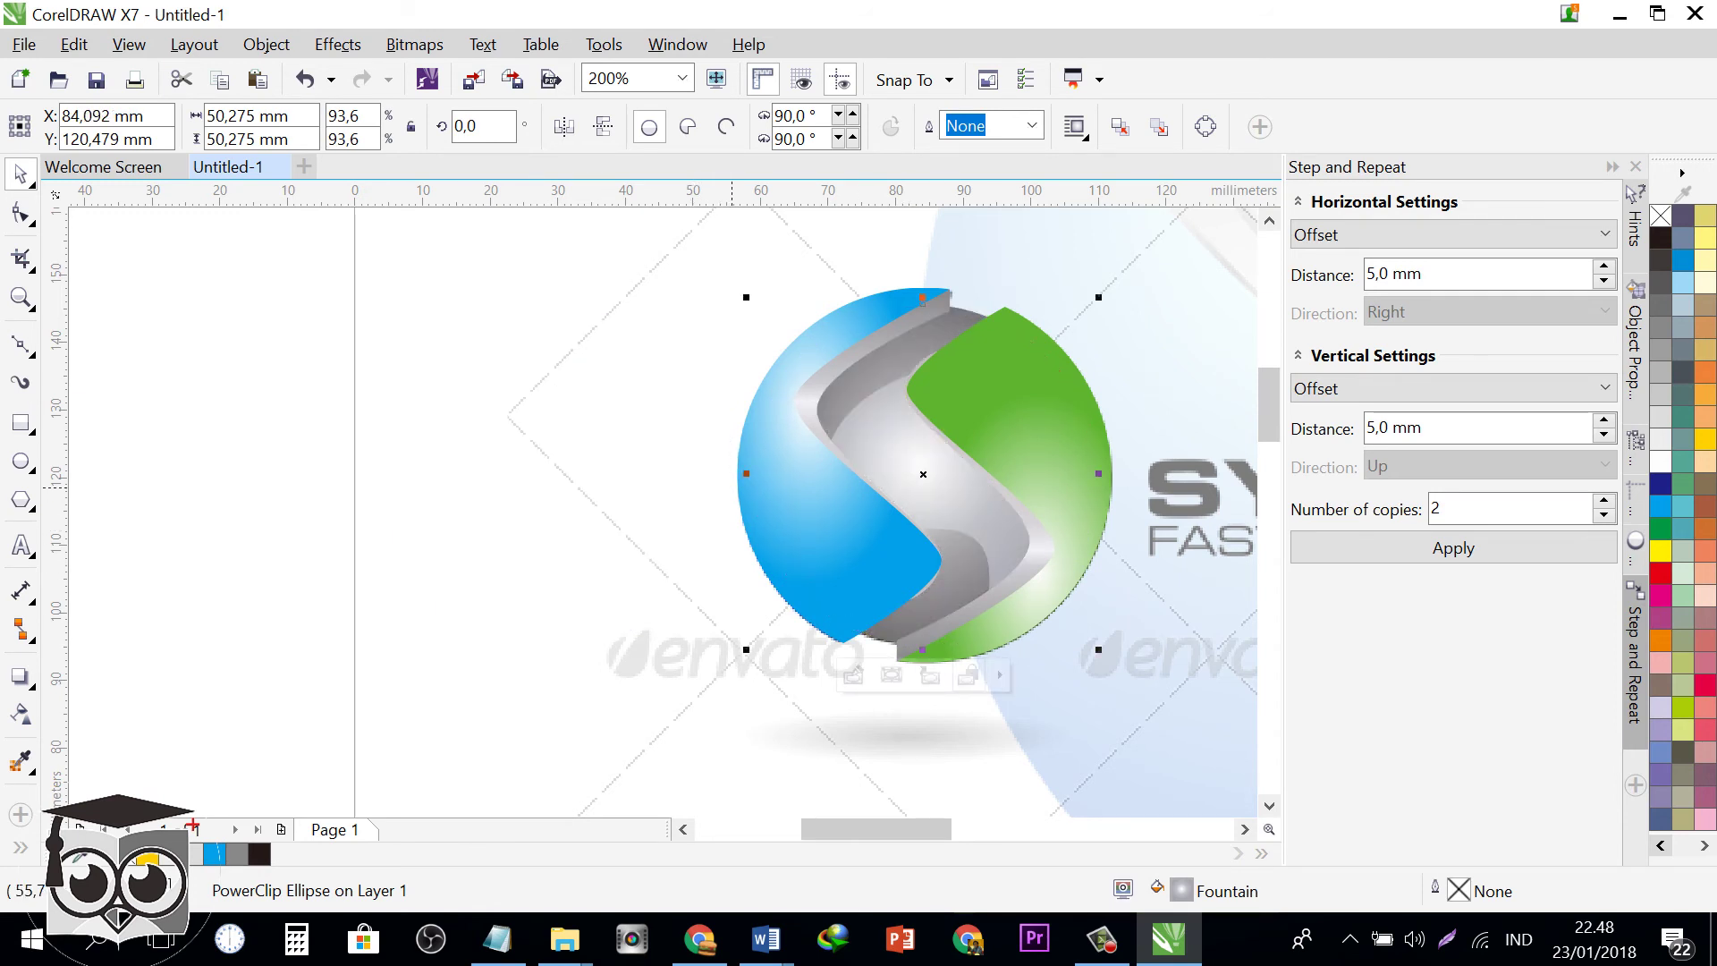
- Move the upper end node of the green part's metallic bevel under the green shape with the Shape tool
scroll(989, 383, up, 1)
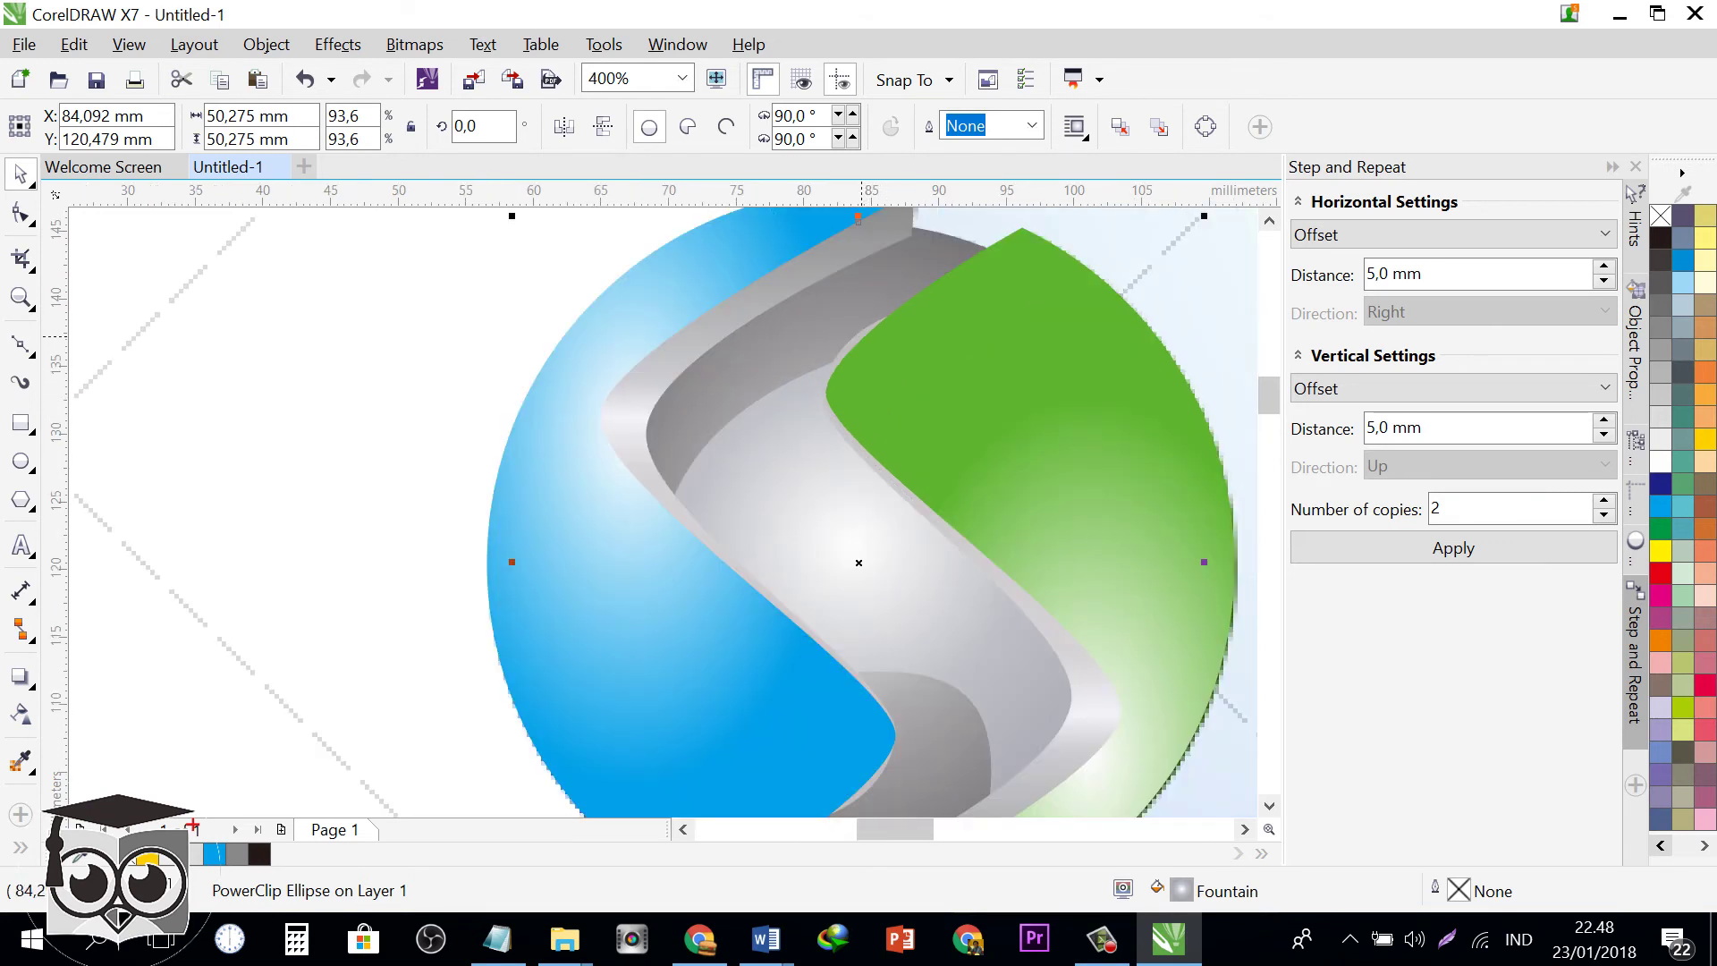
click(862, 338)
click(21, 214)
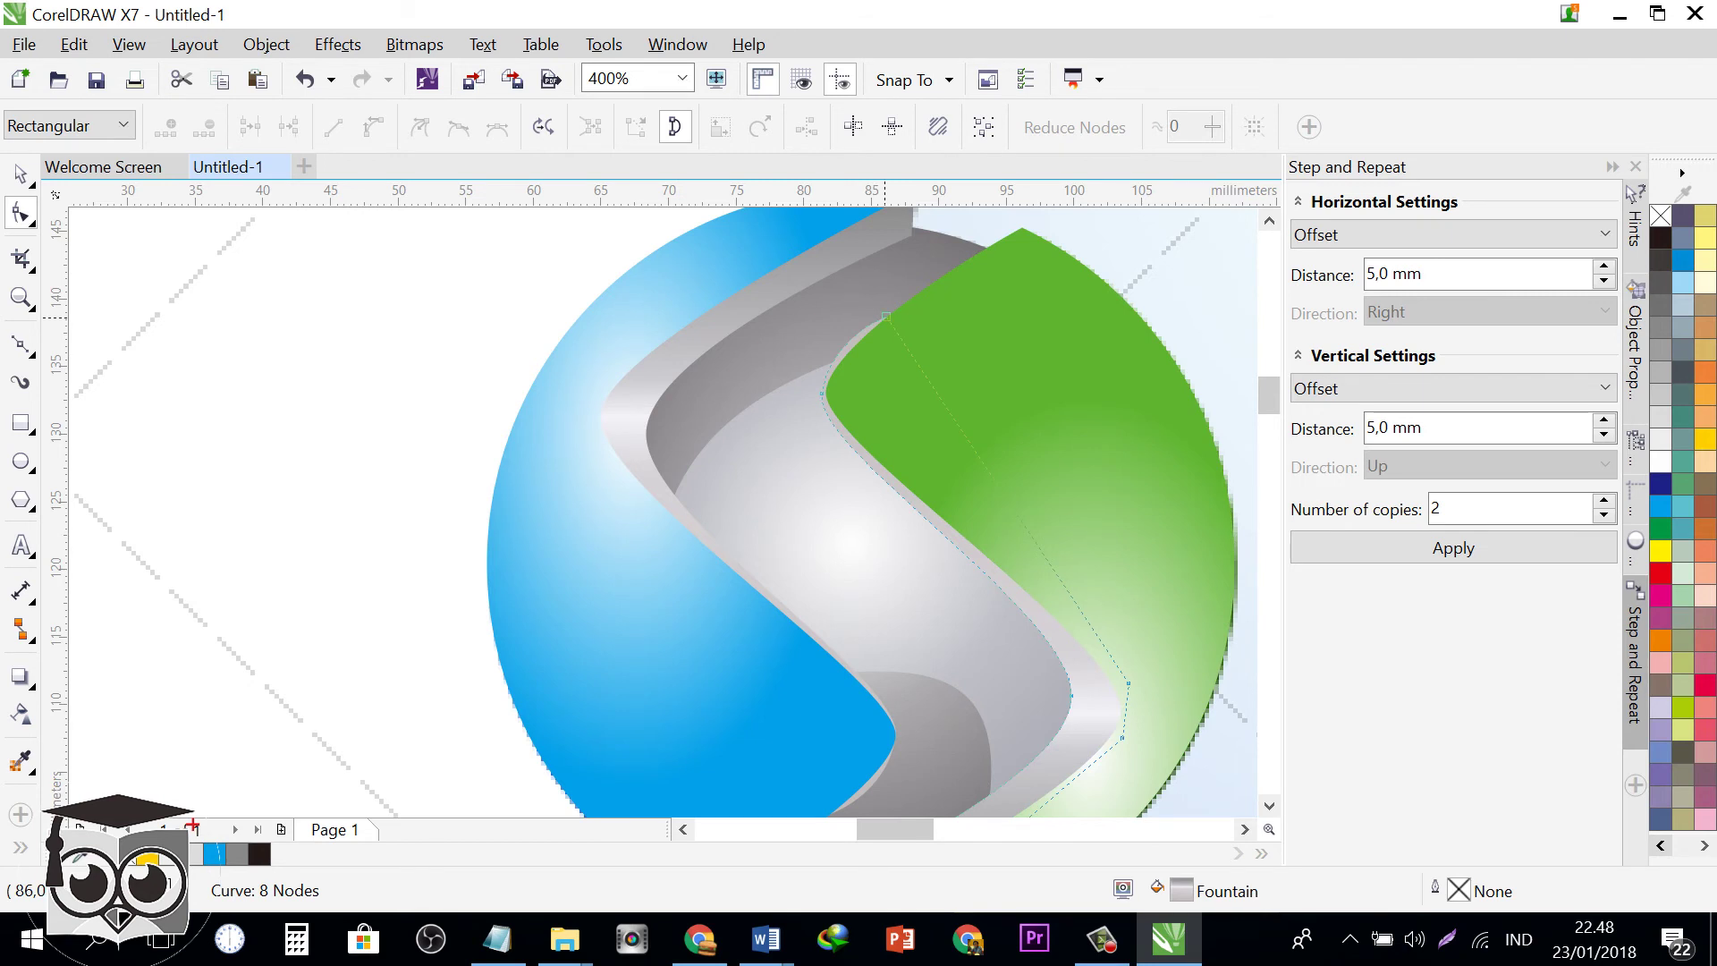
drag(885, 316, 914, 318)
scroll(913, 317, down, 1)
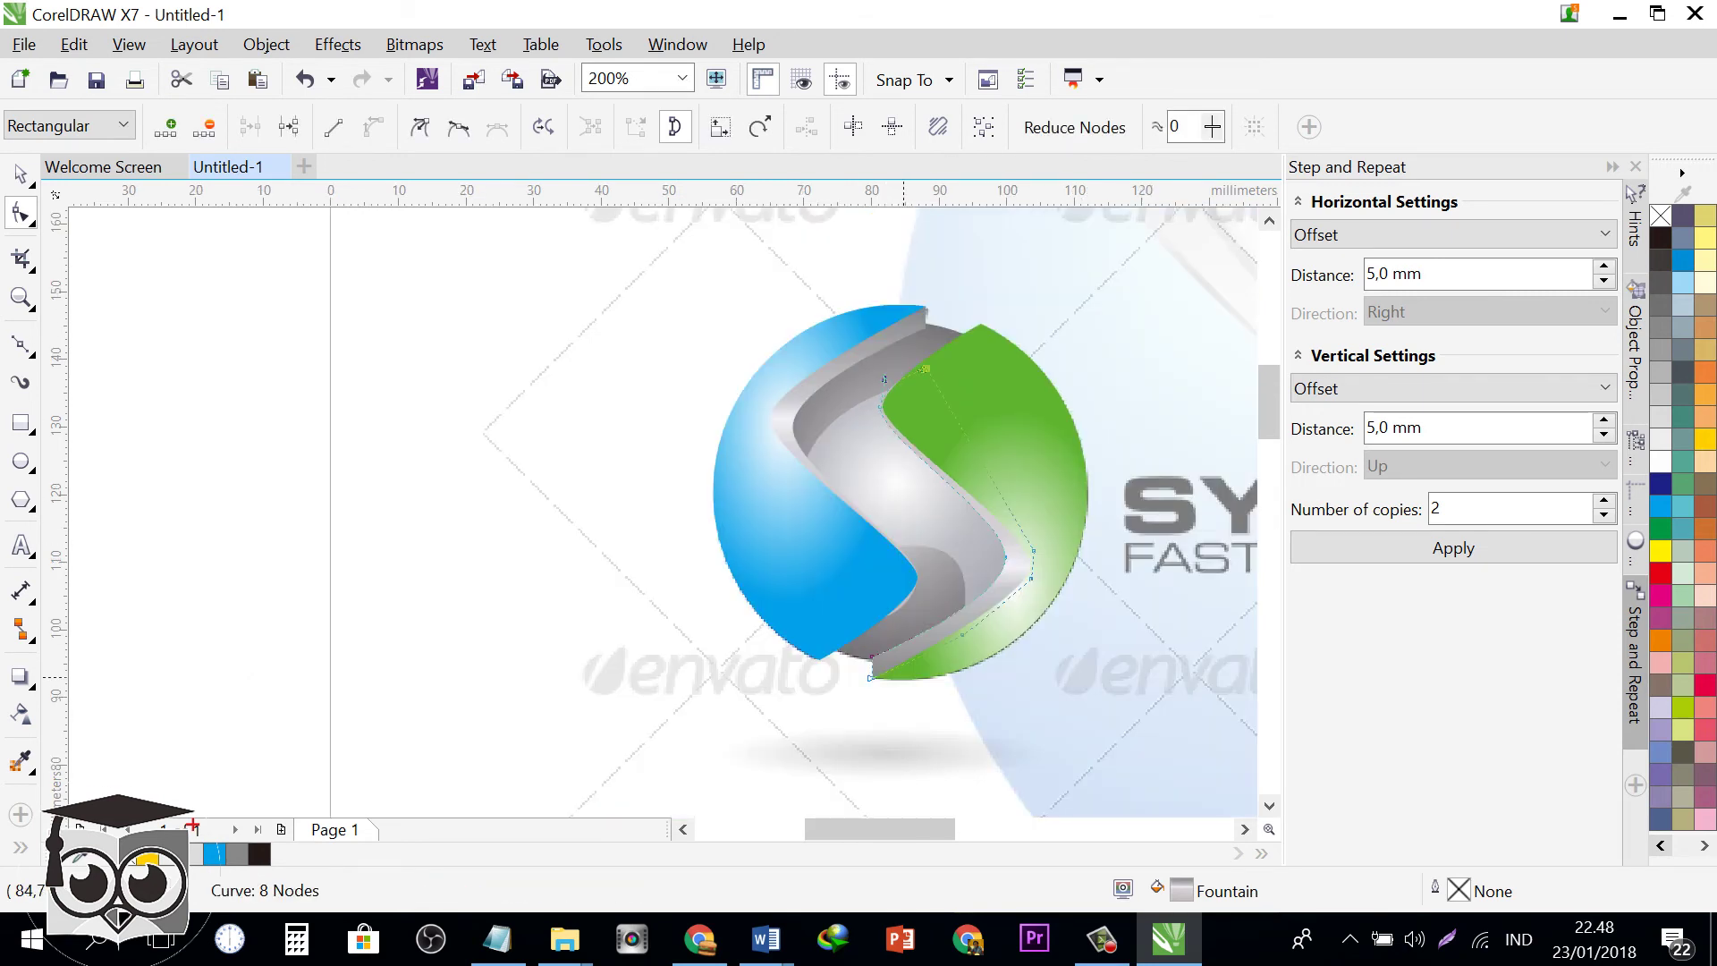
- Move the lower end node of the blue part's metallic bevel under the blue shape
scroll(852, 543, up, 1)
click(928, 558)
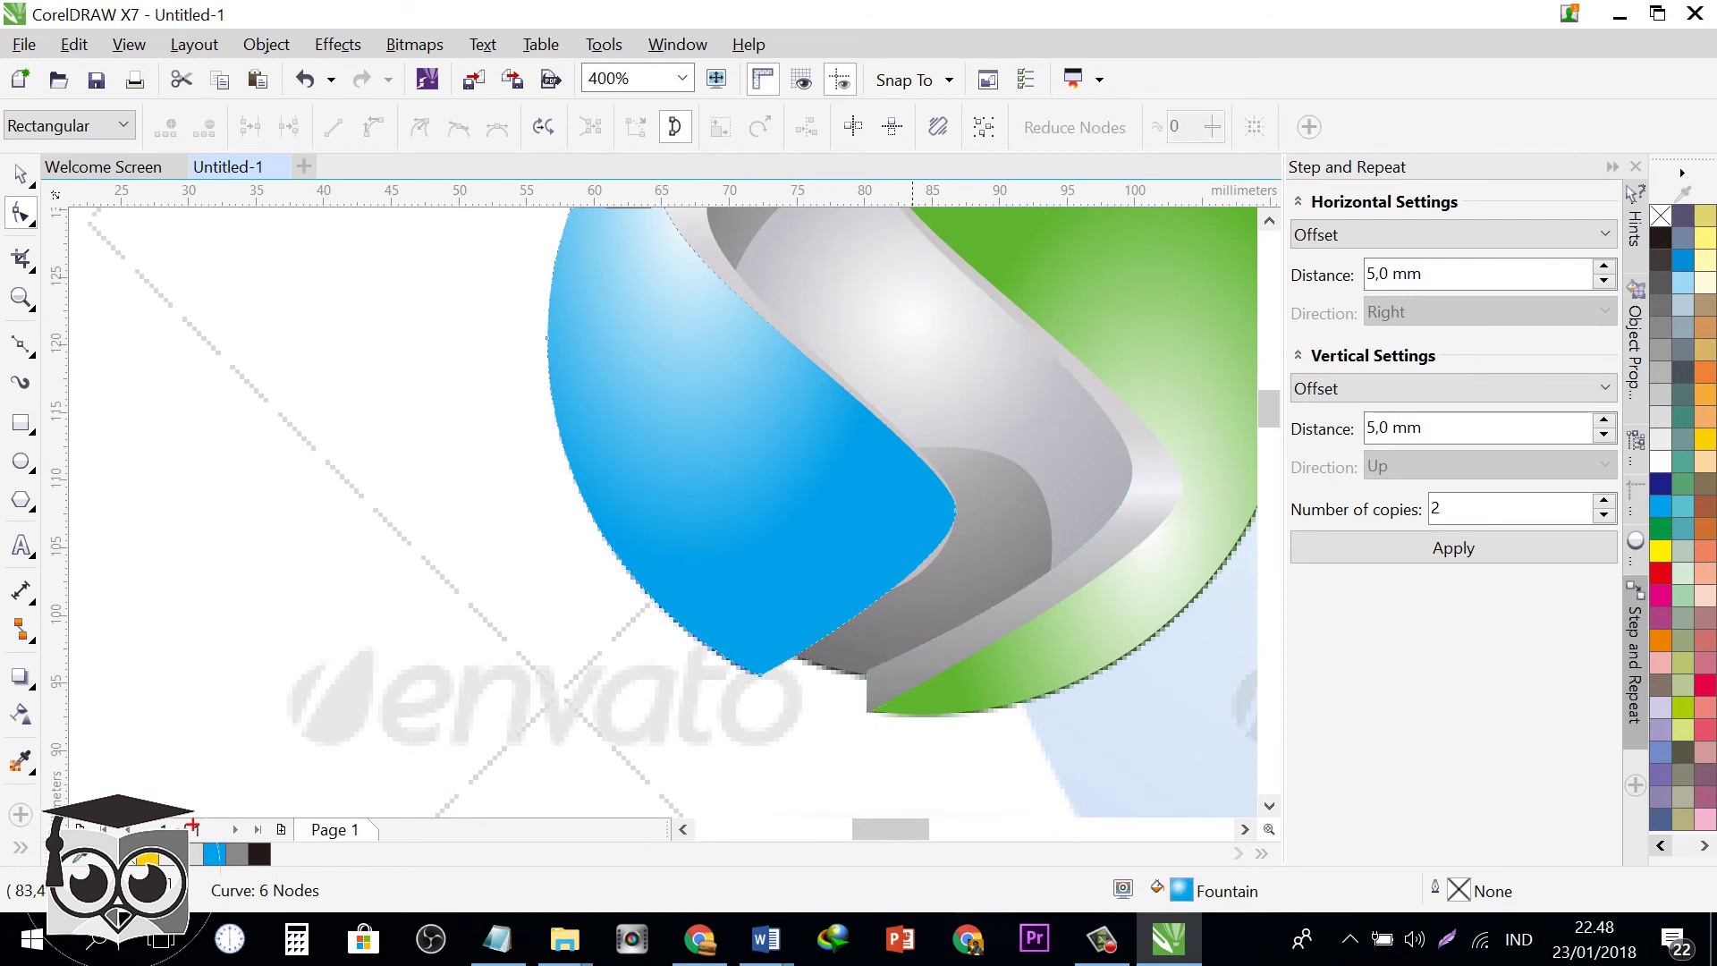
click(916, 572)
drag(890, 588, 872, 576)
scroll(948, 567, down, 1)
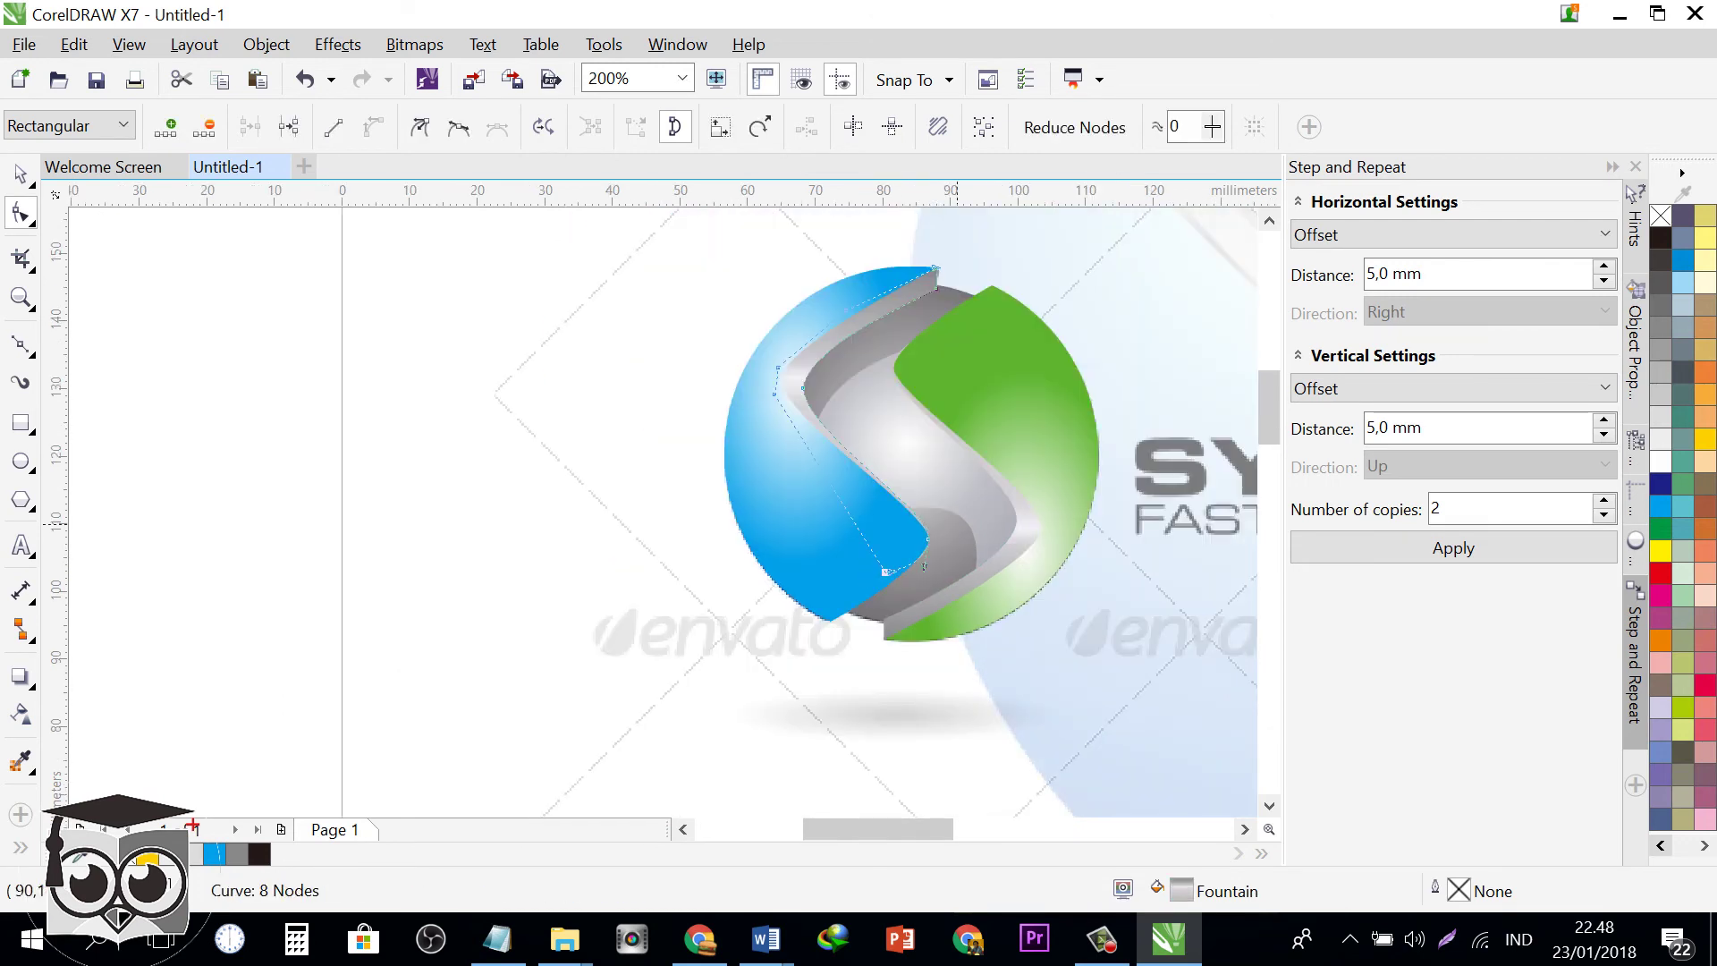
scroll(955, 523, down, 1)
scroll(955, 523, up, 1)
key(space)
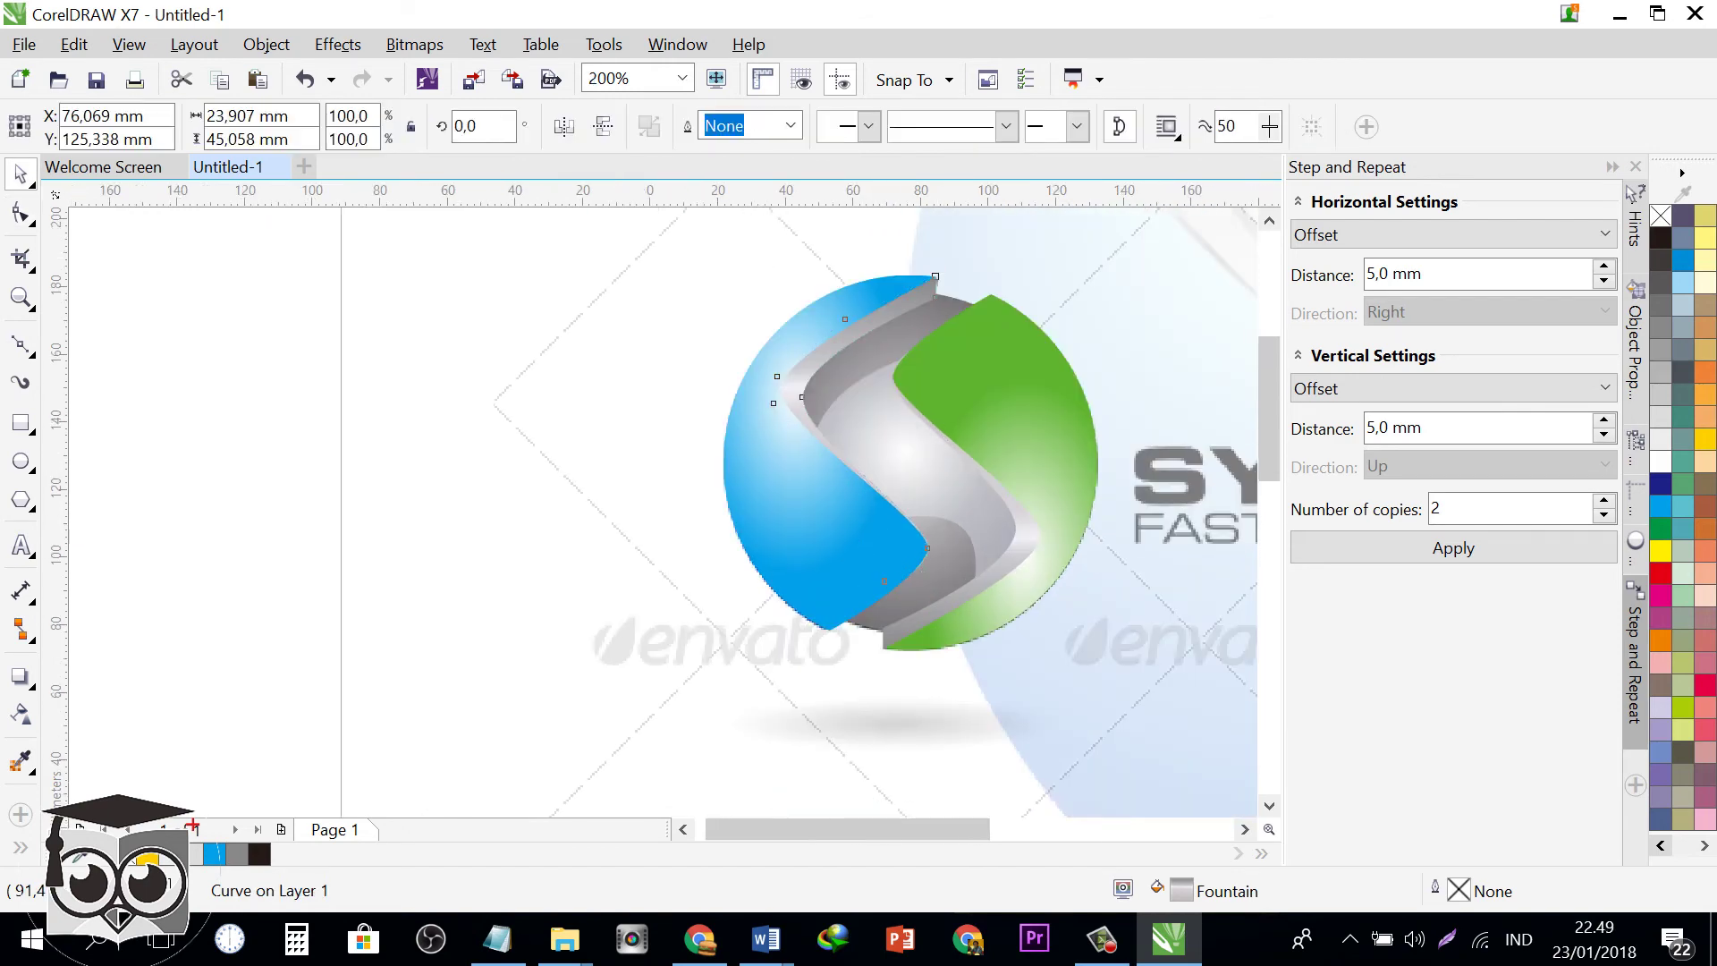
- Select all the logo parts and move them off the reference image to the empty area left of the page
scroll(966, 496, down, 2)
drag(706, 414, 1037, 587)
drag(966, 498, 725, 491)
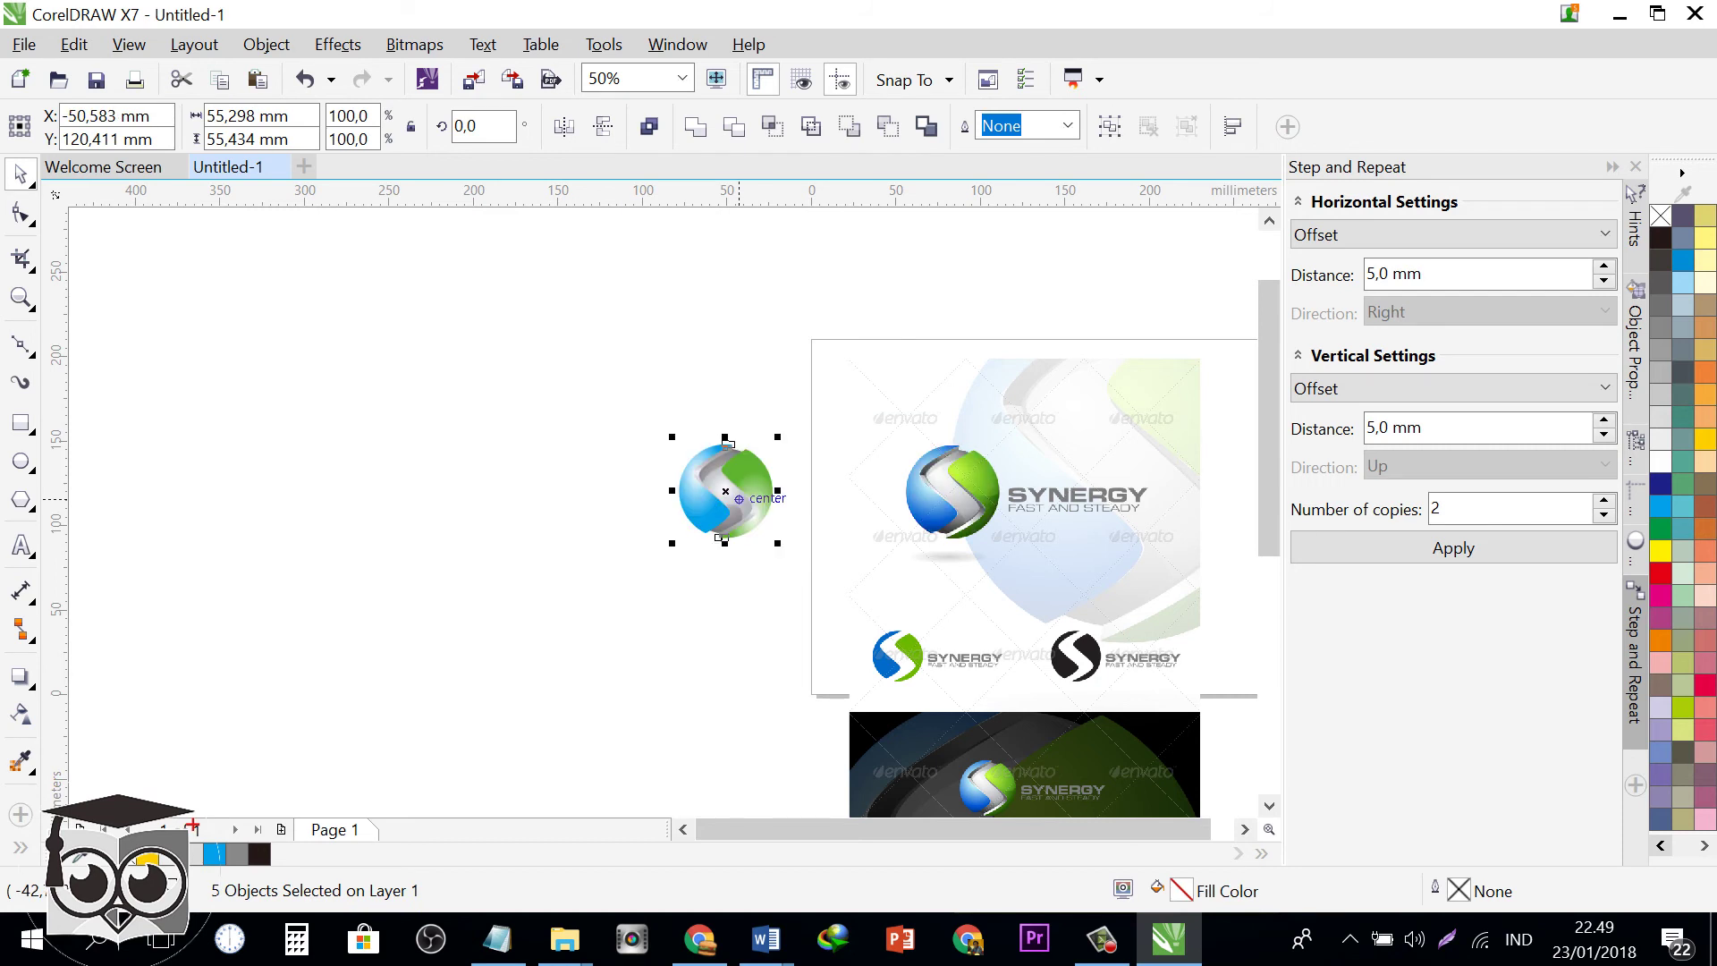
scroll(725, 490, up, 1)
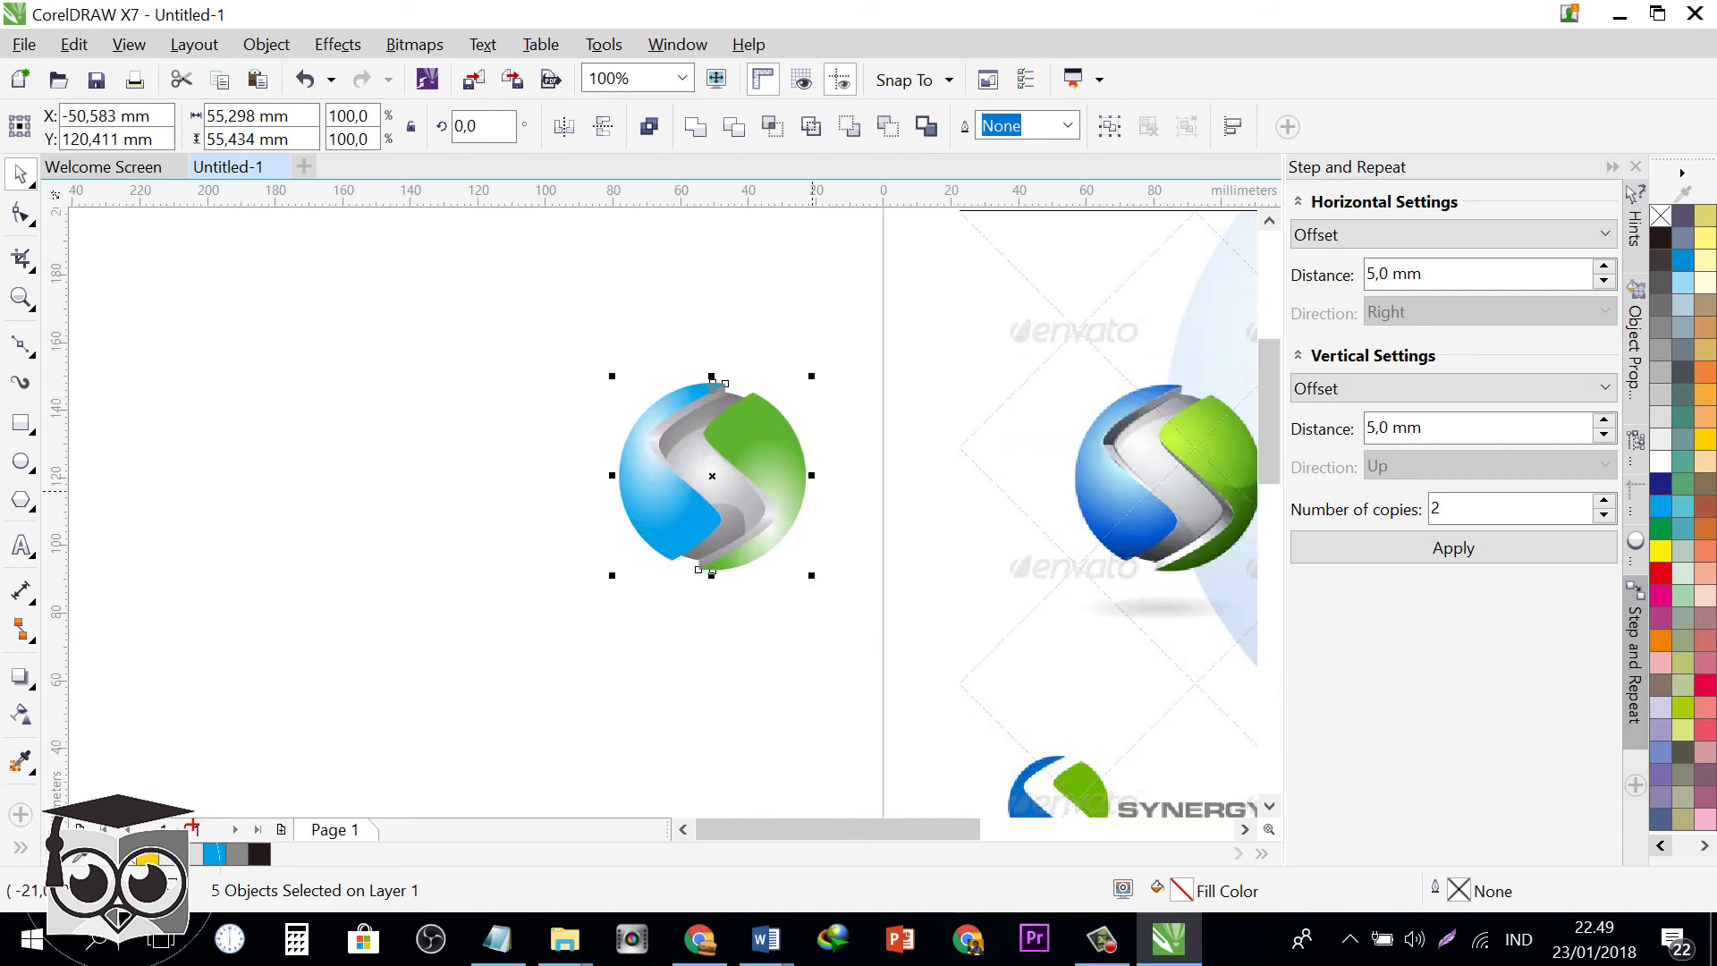
click(856, 440)
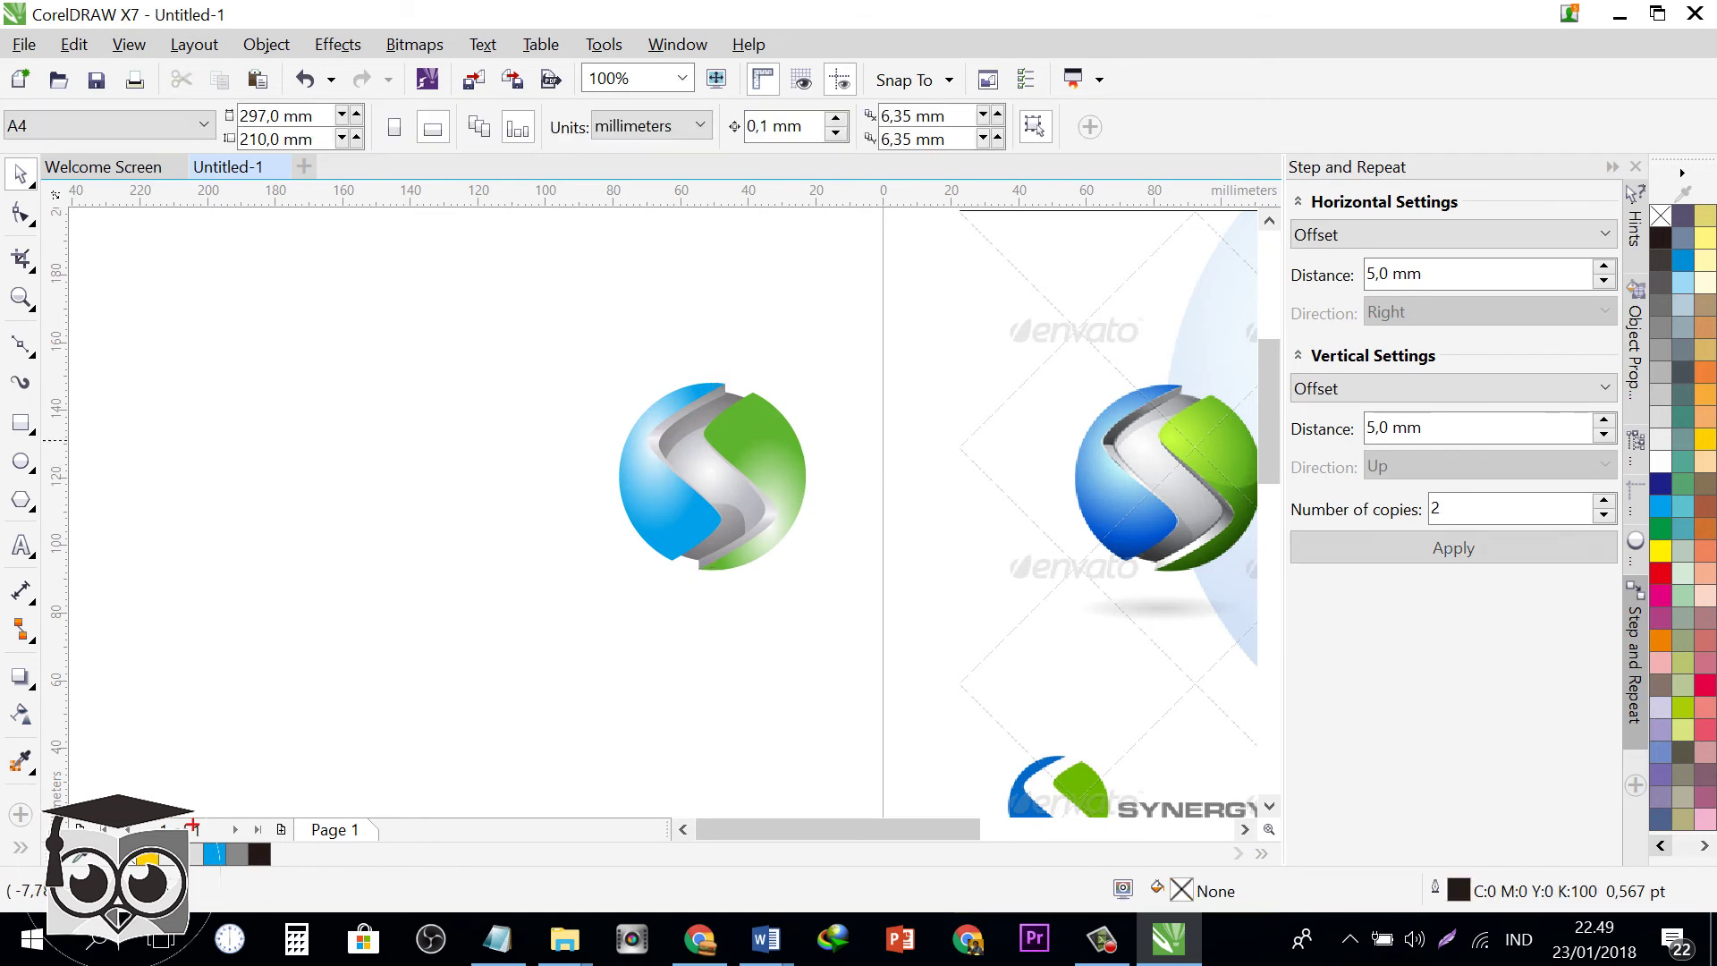
- Shift the center of the green shape's elliptical gradient to X 25%, Y -27%, placing the highlight near its upper-left curve
click(777, 442)
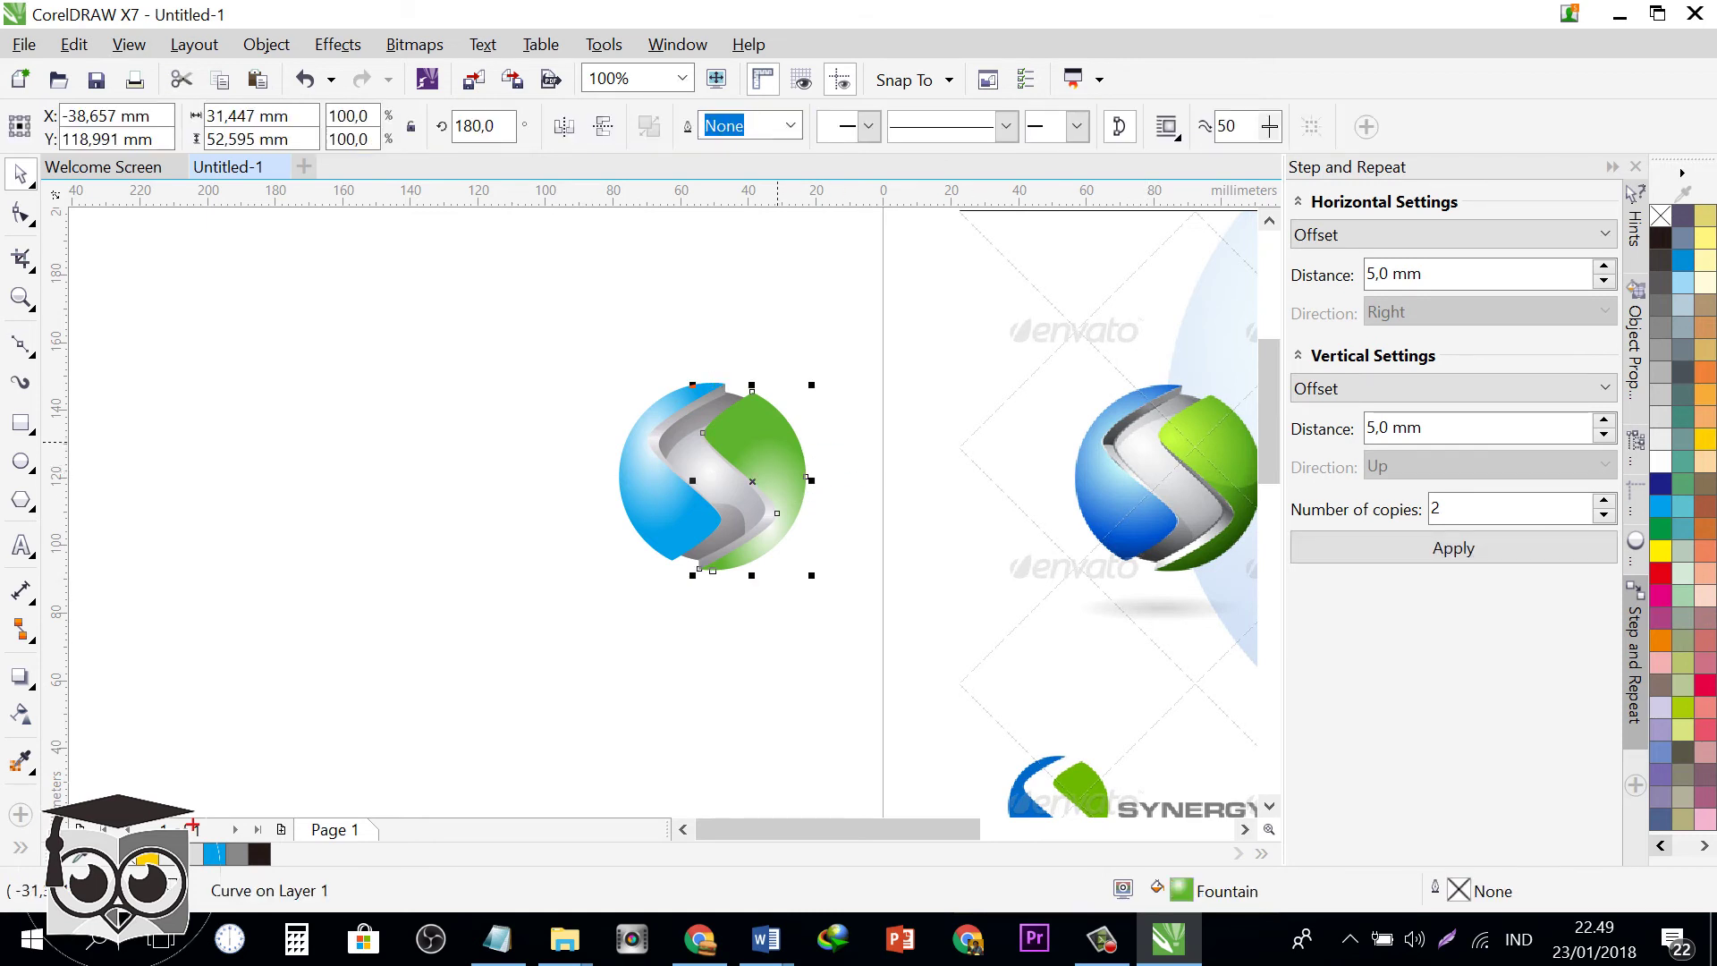
key(F12)
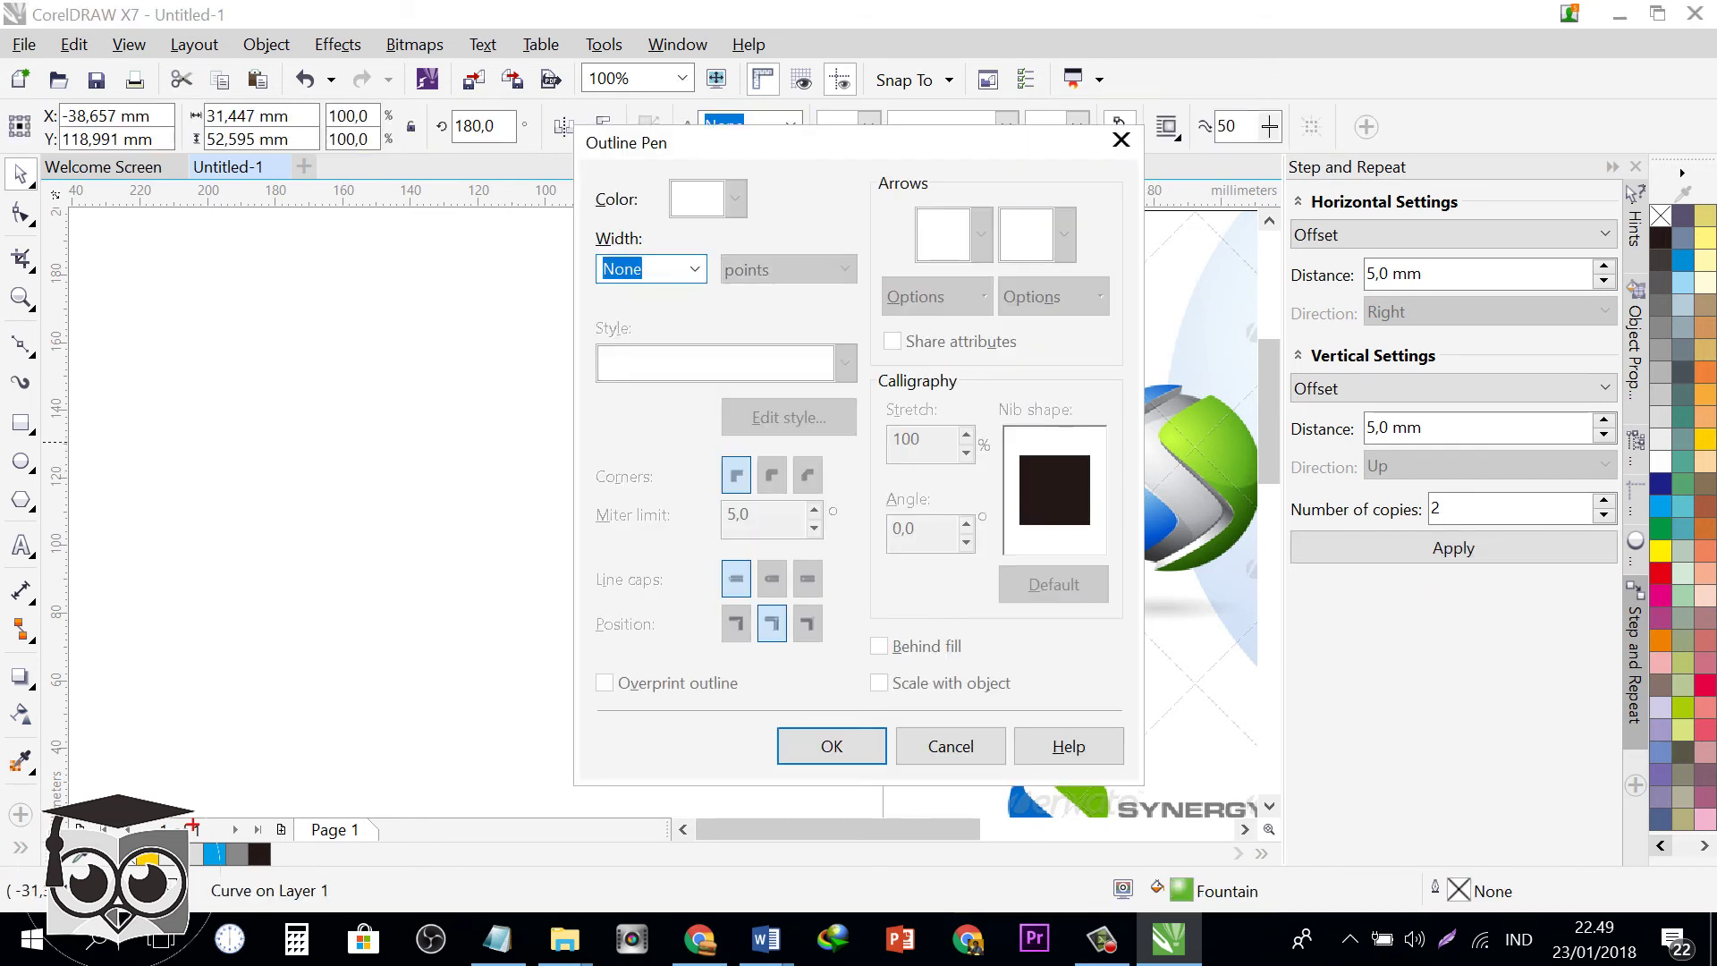
key(Escape)
key(F11)
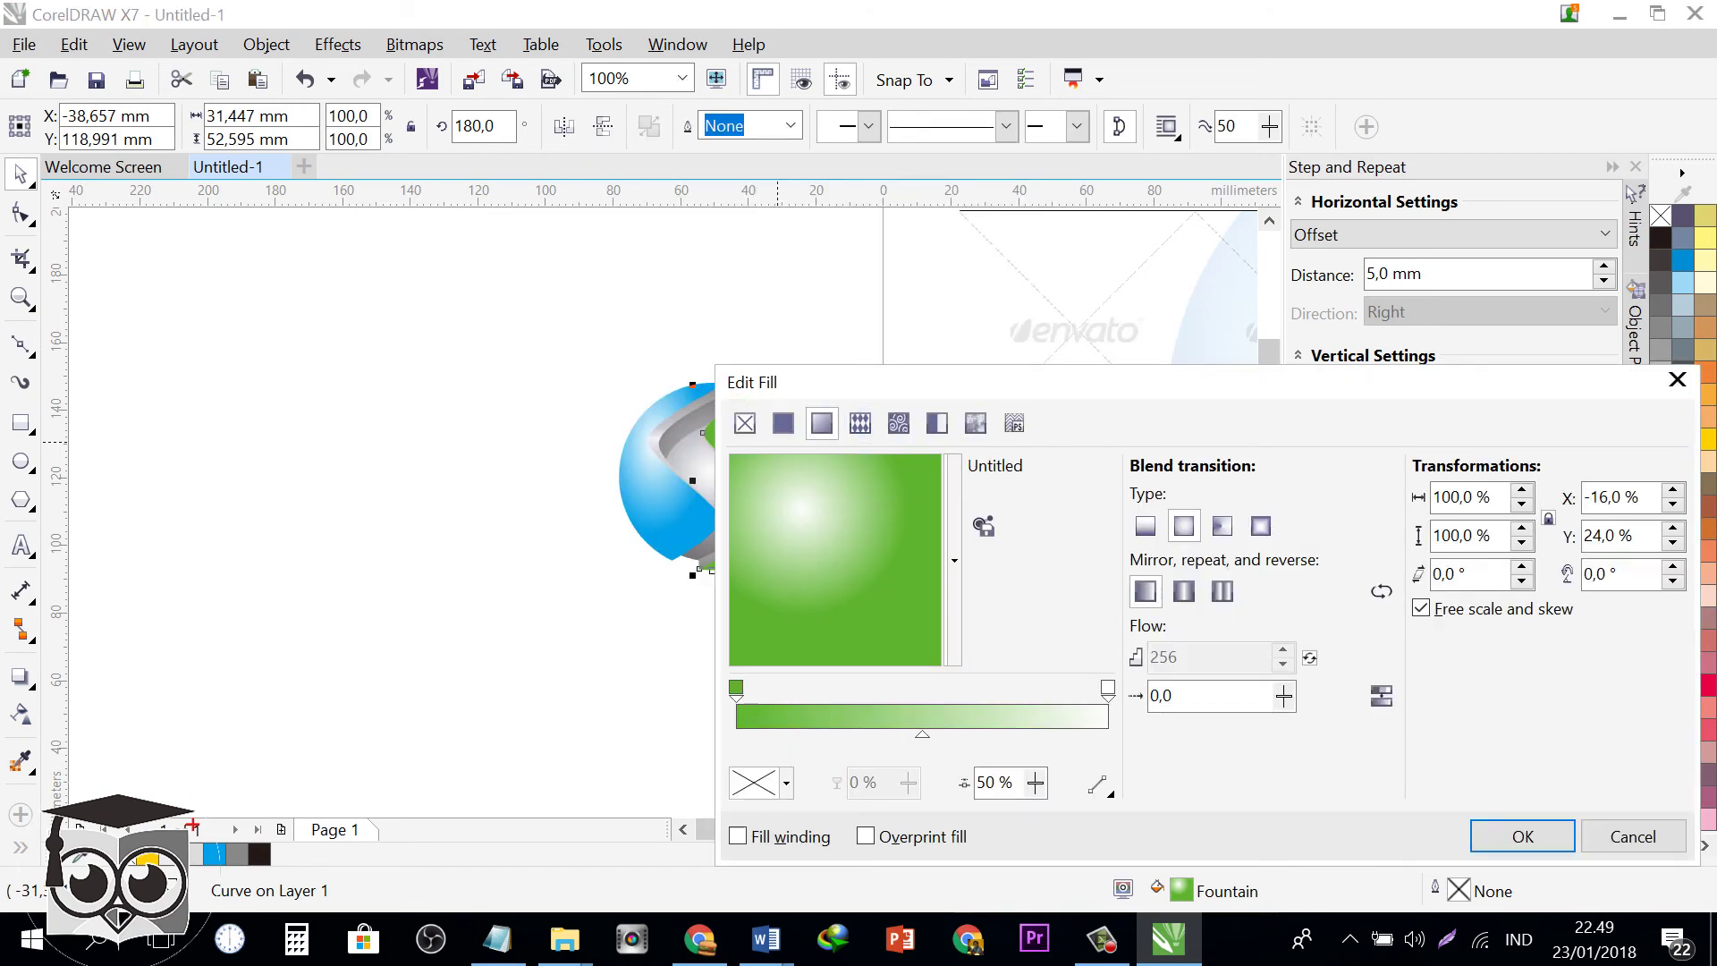
drag(894, 382, 1110, 569)
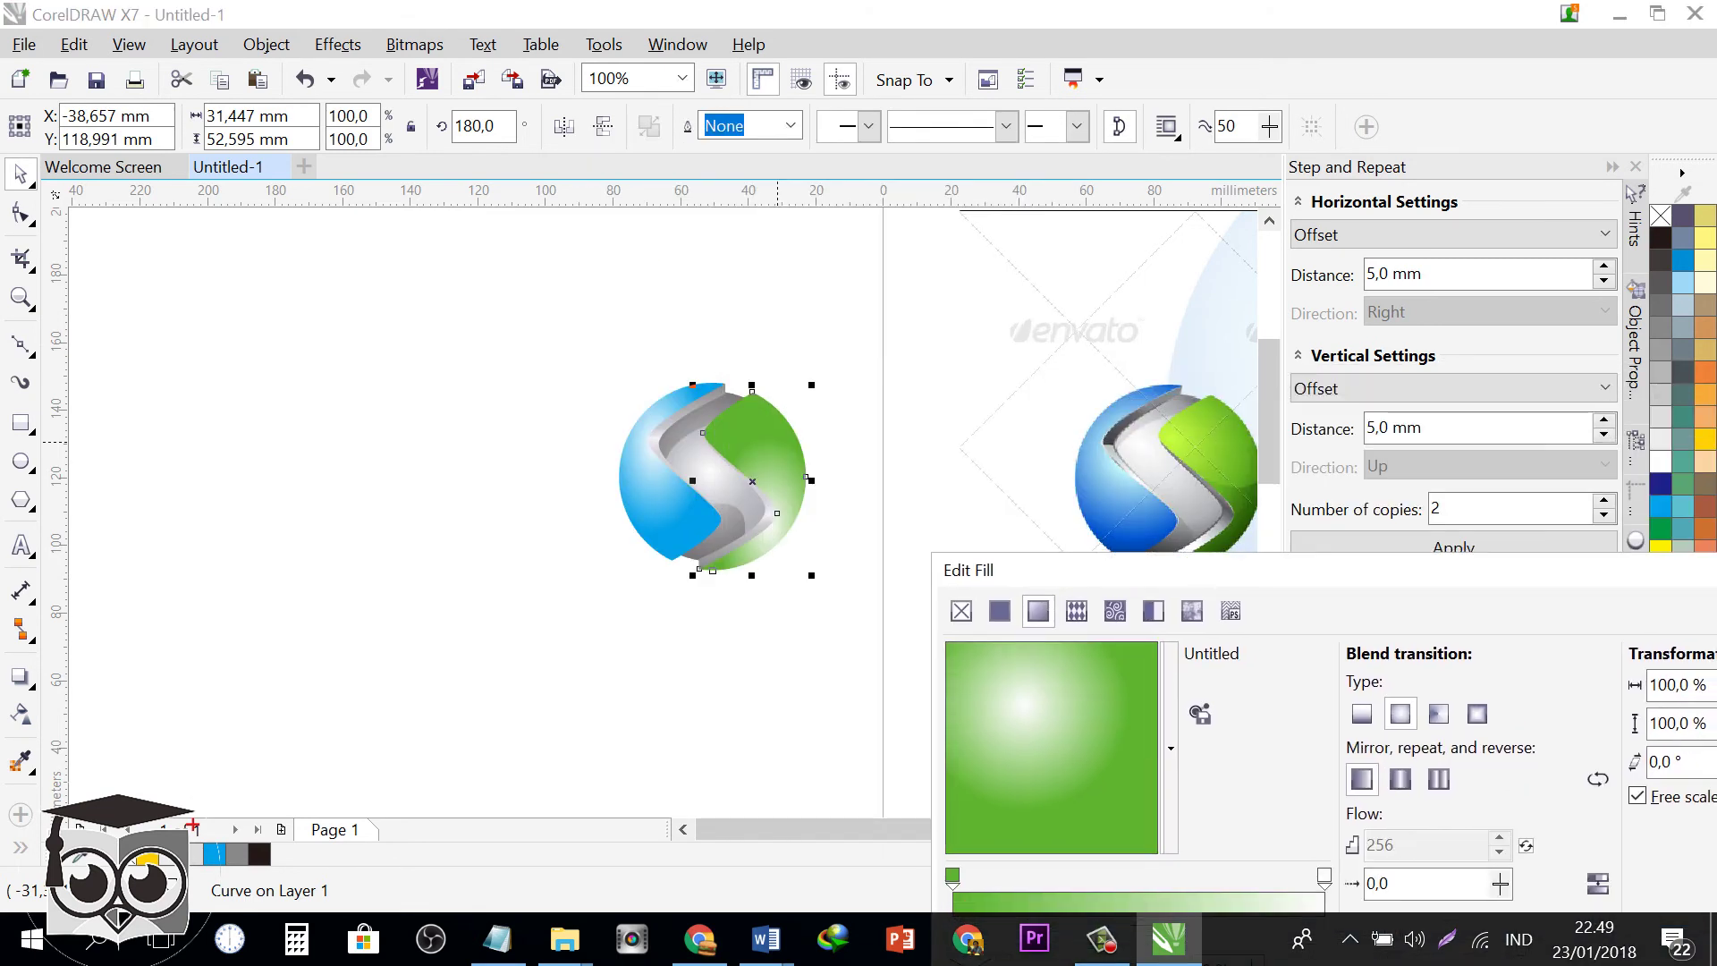
drag(1020, 706, 1073, 792)
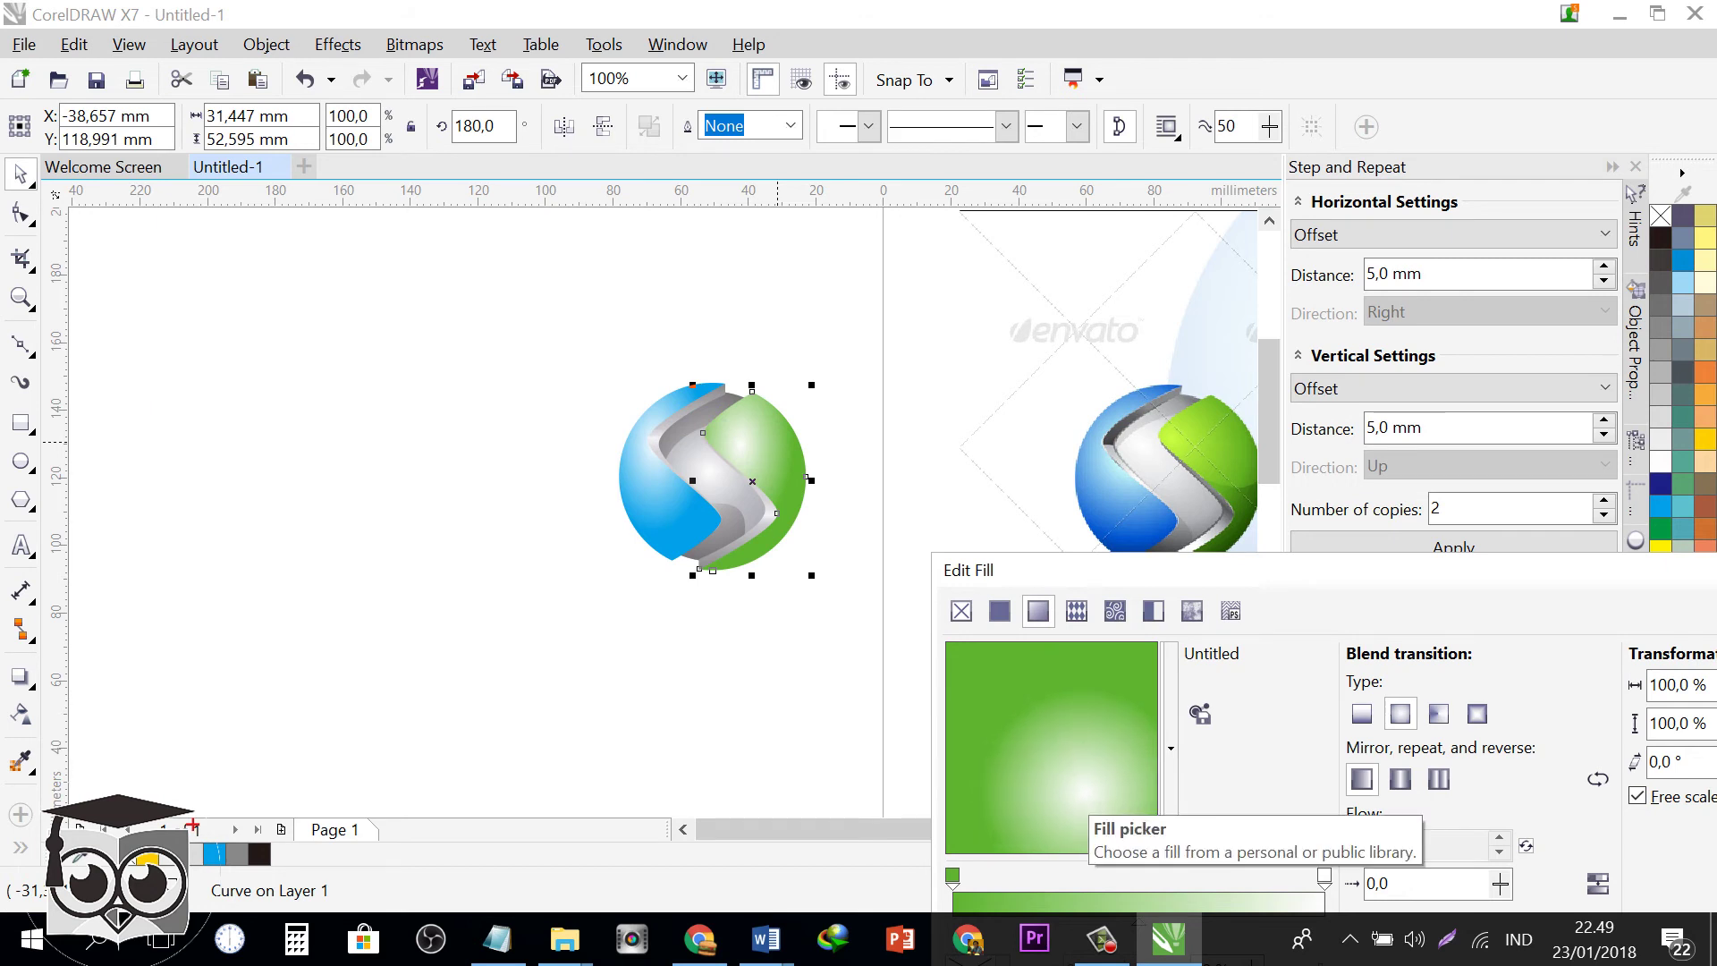
click(1100, 784)
click(1082, 783)
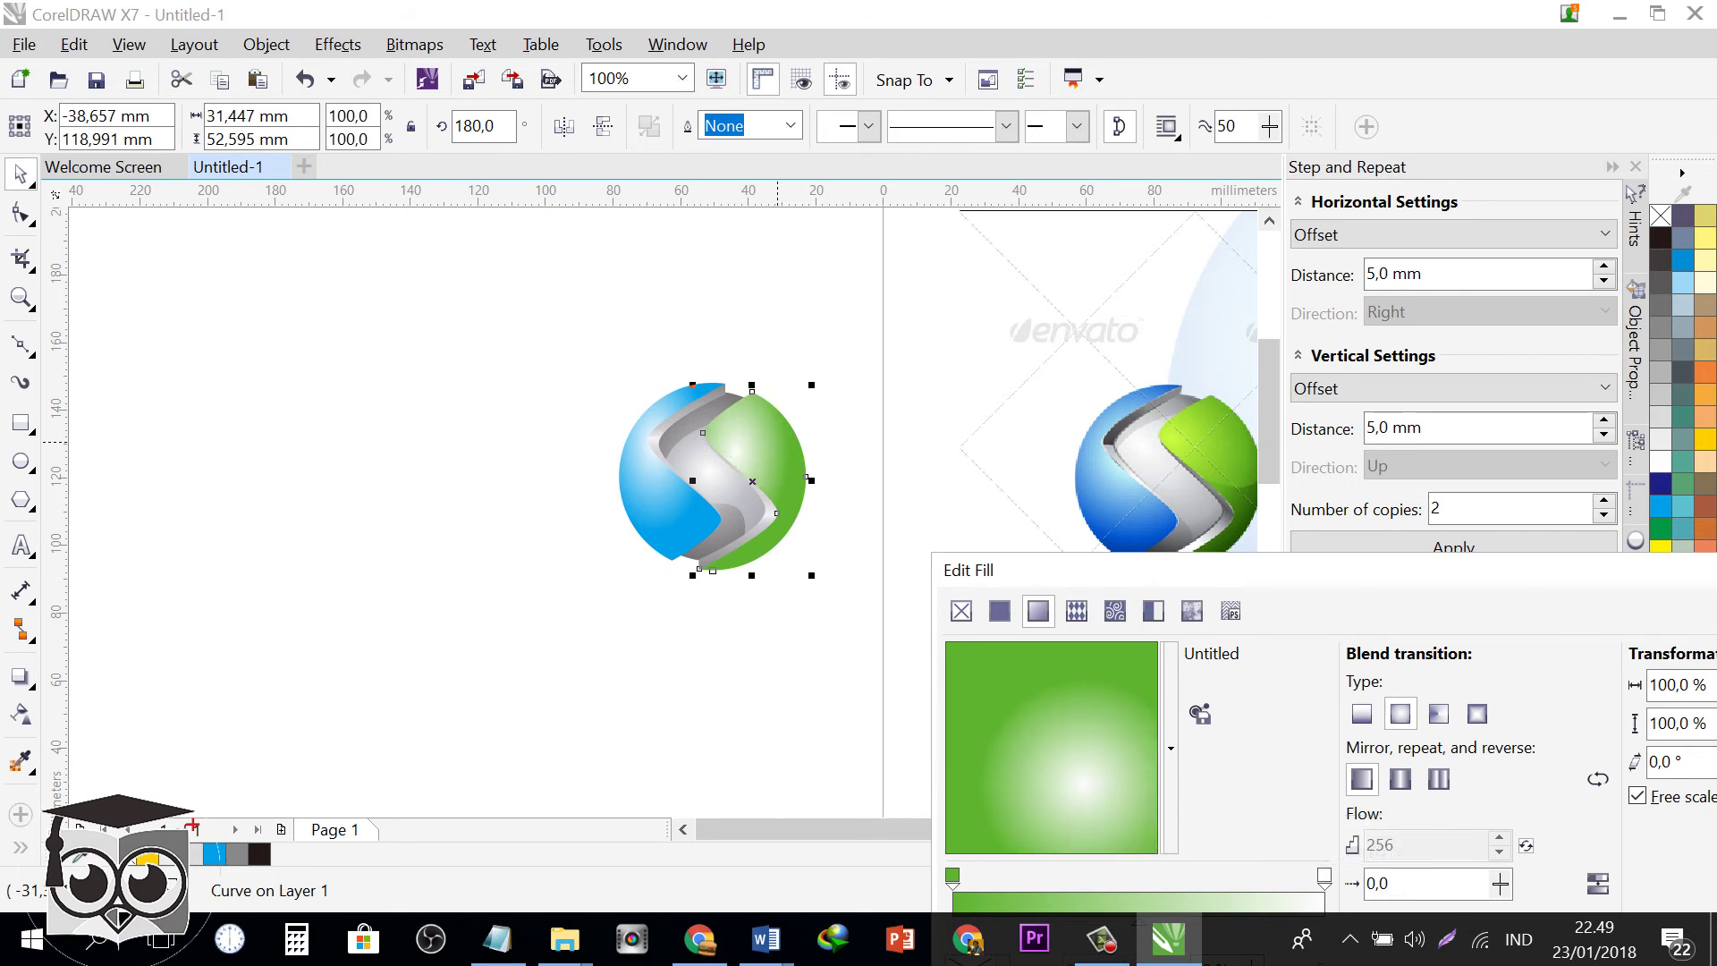
click(1064, 781)
drag(1064, 781, 1051, 765)
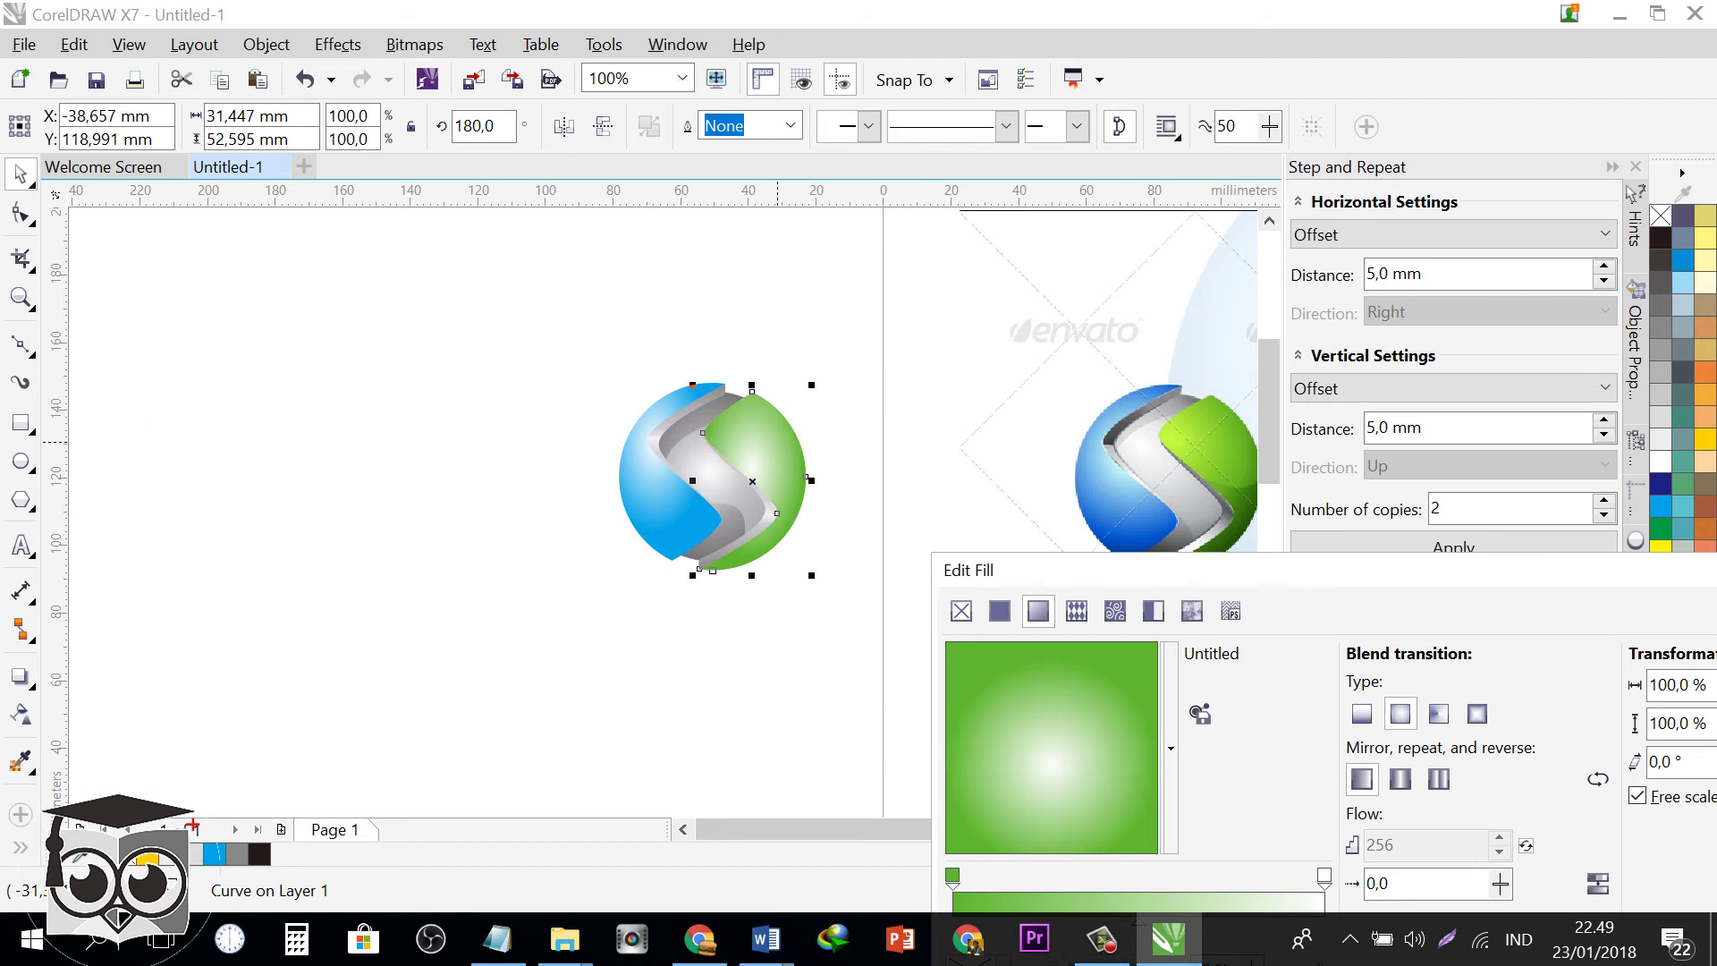
click(1055, 795)
click(1057, 802)
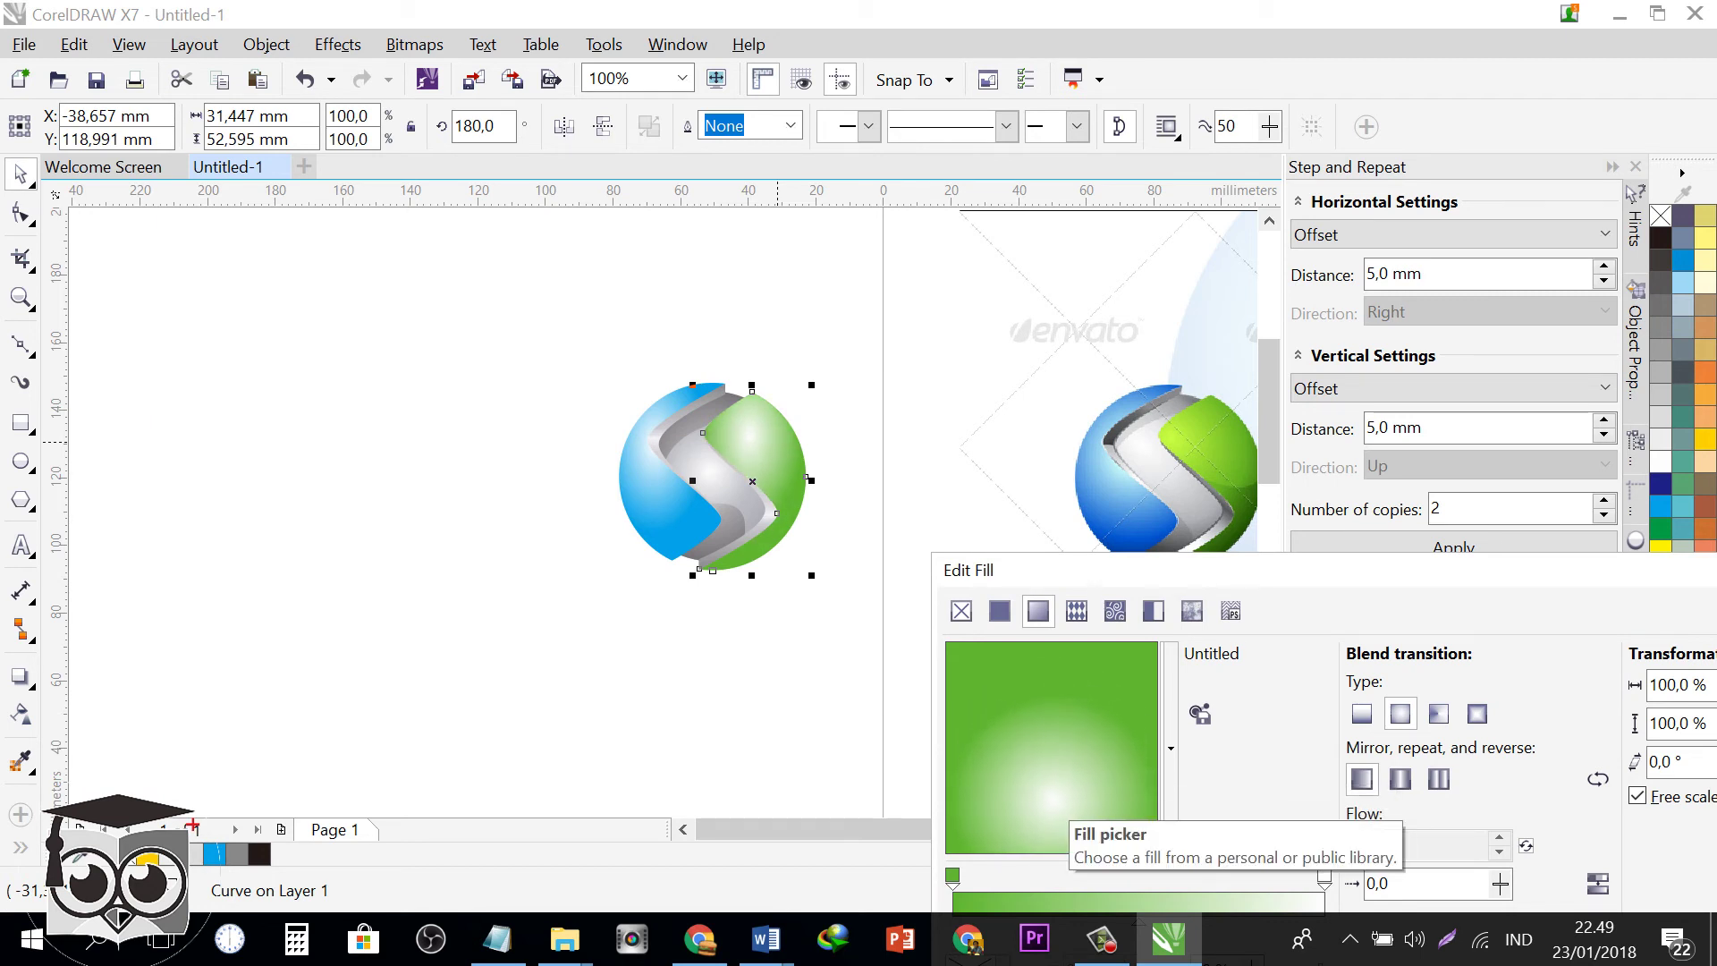
click(1066, 801)
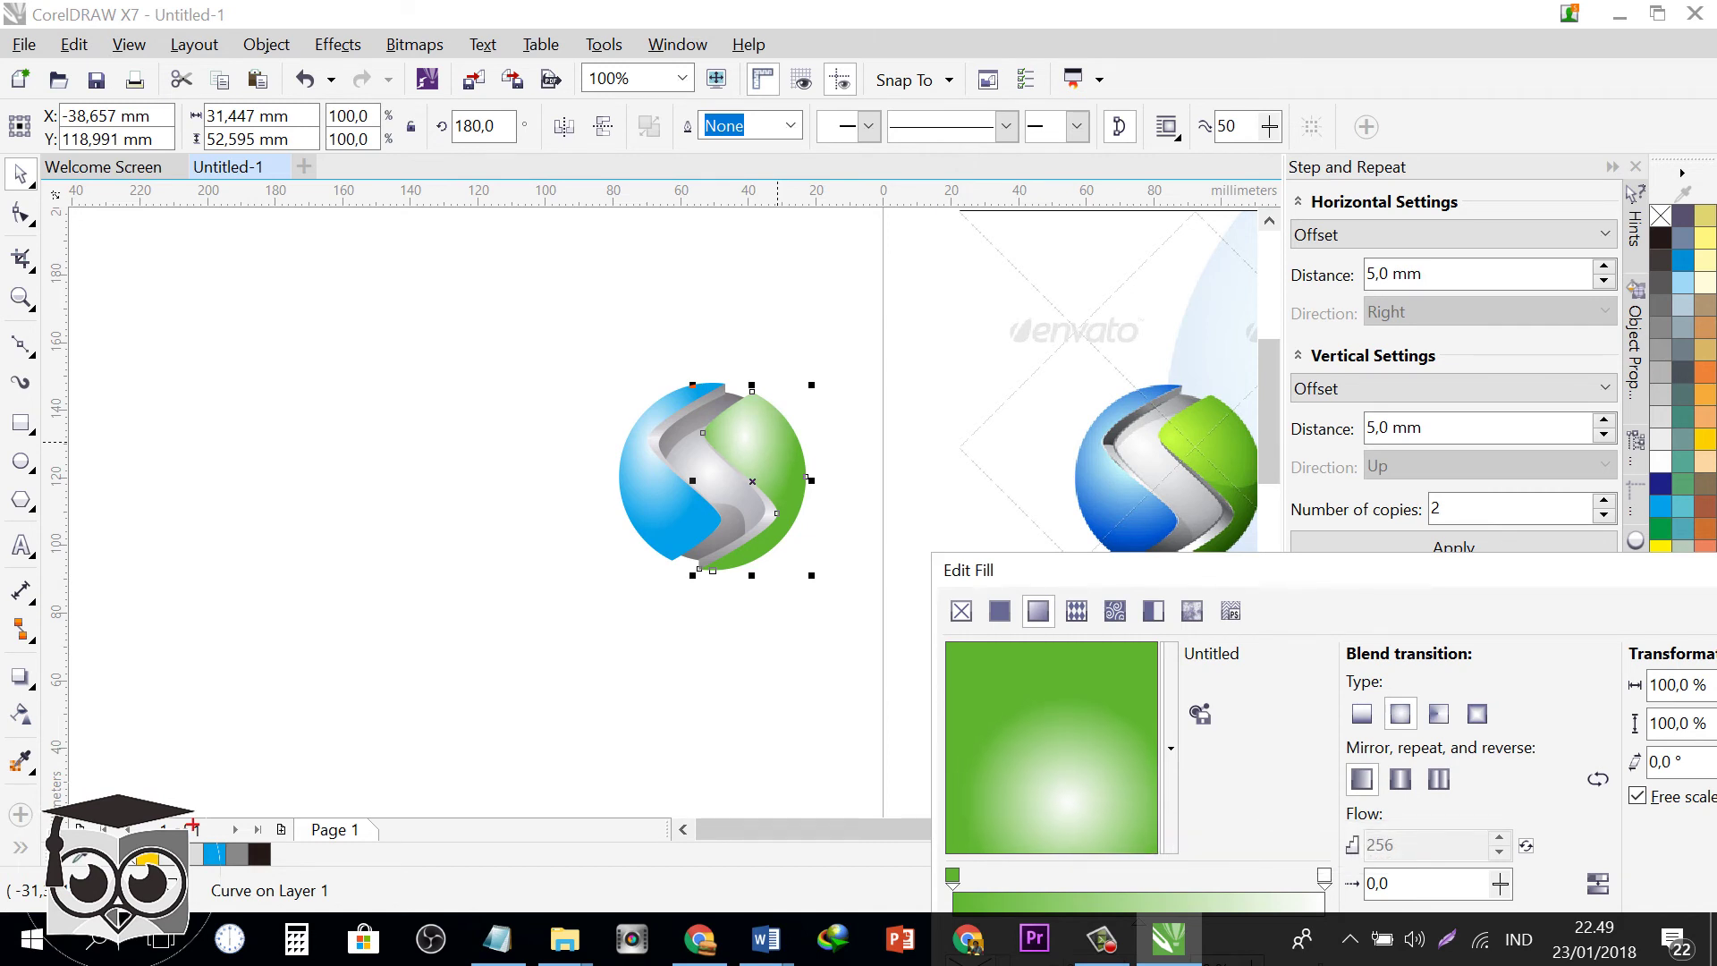
drag(1067, 798, 1103, 803)
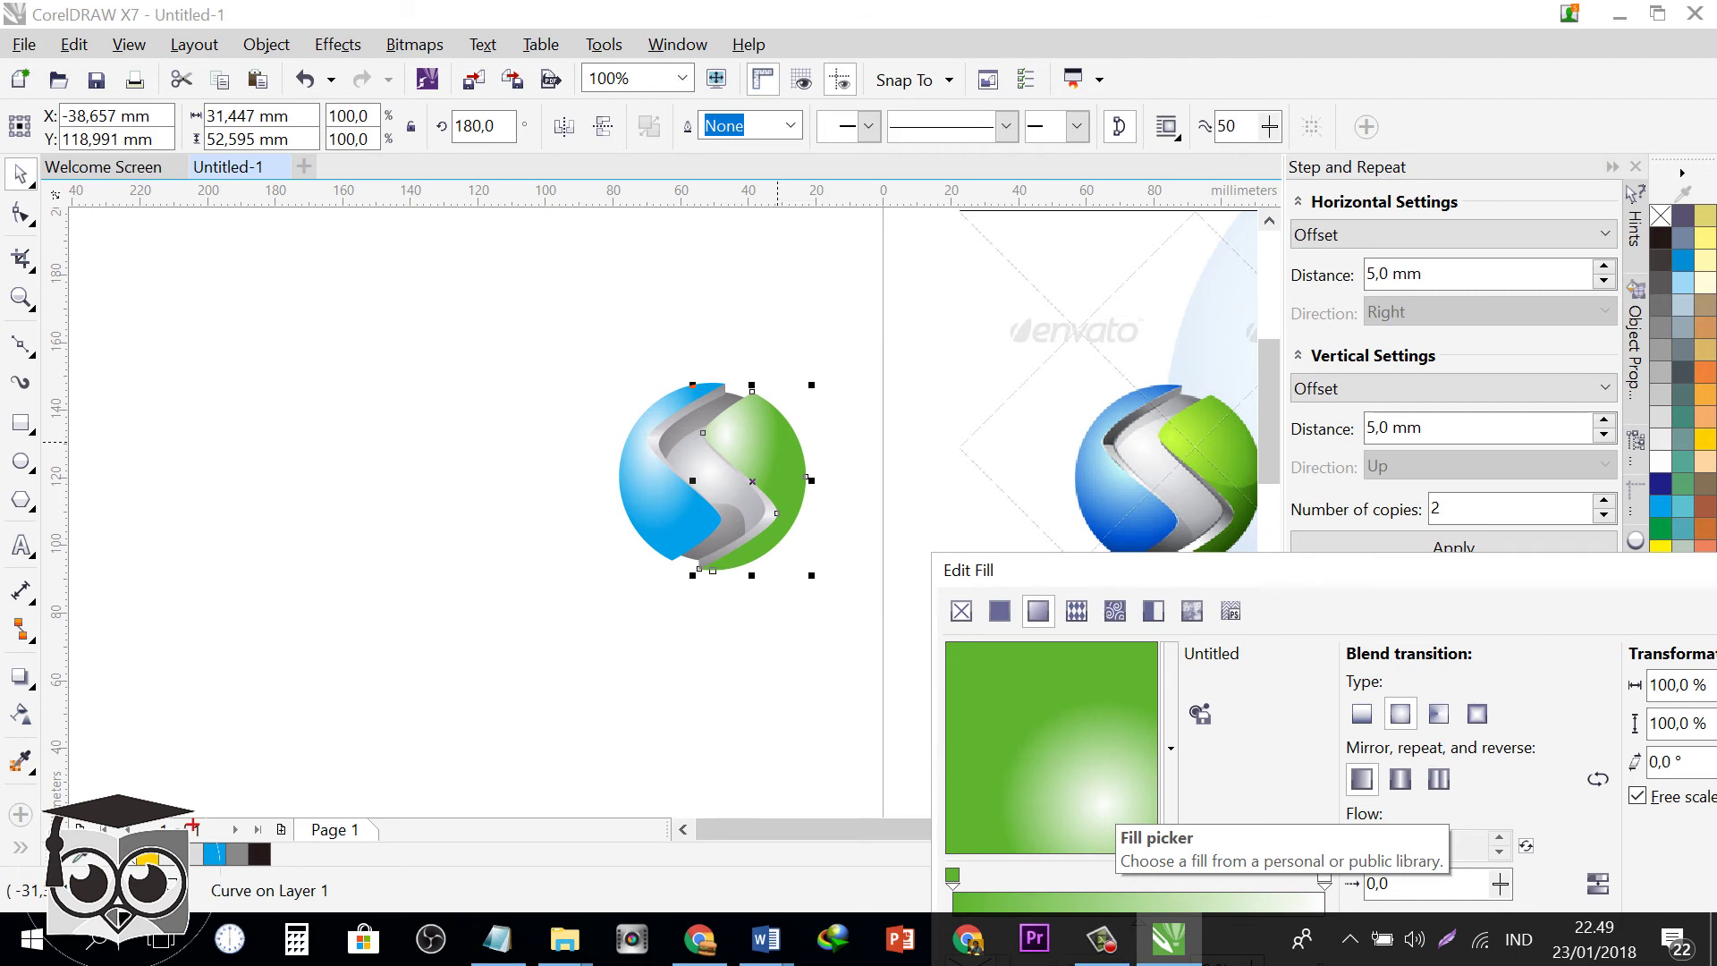
drag(1654, 571, 1350, 318)
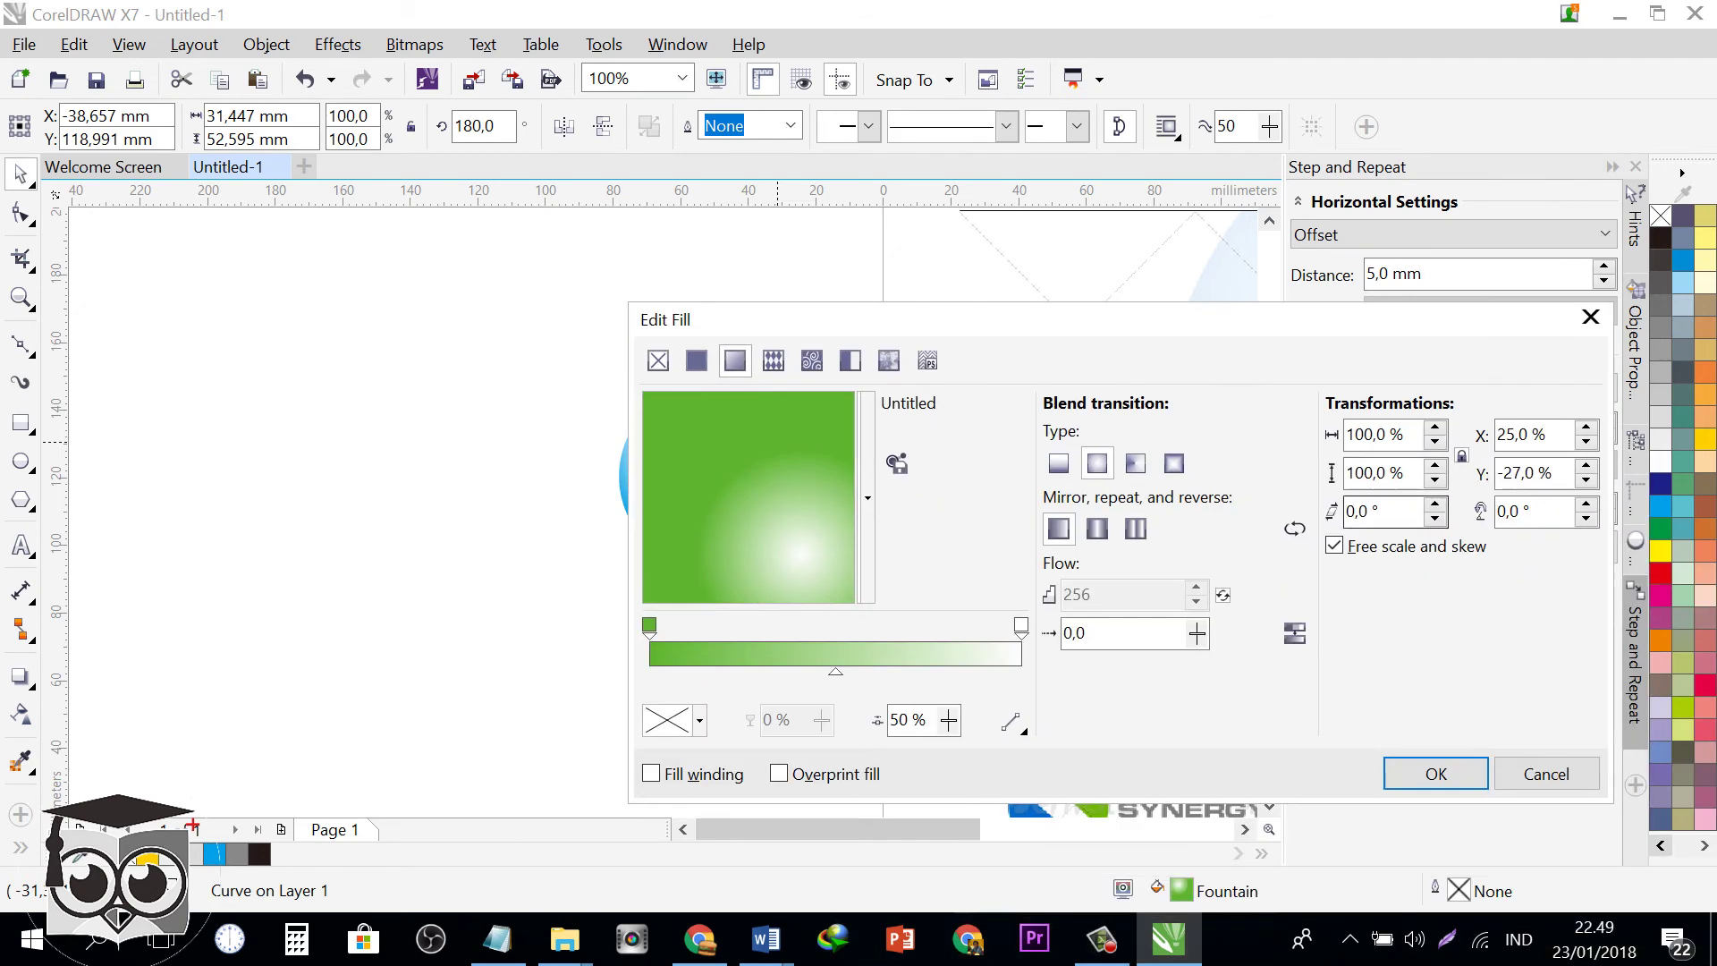
click(1435, 773)
click(1011, 403)
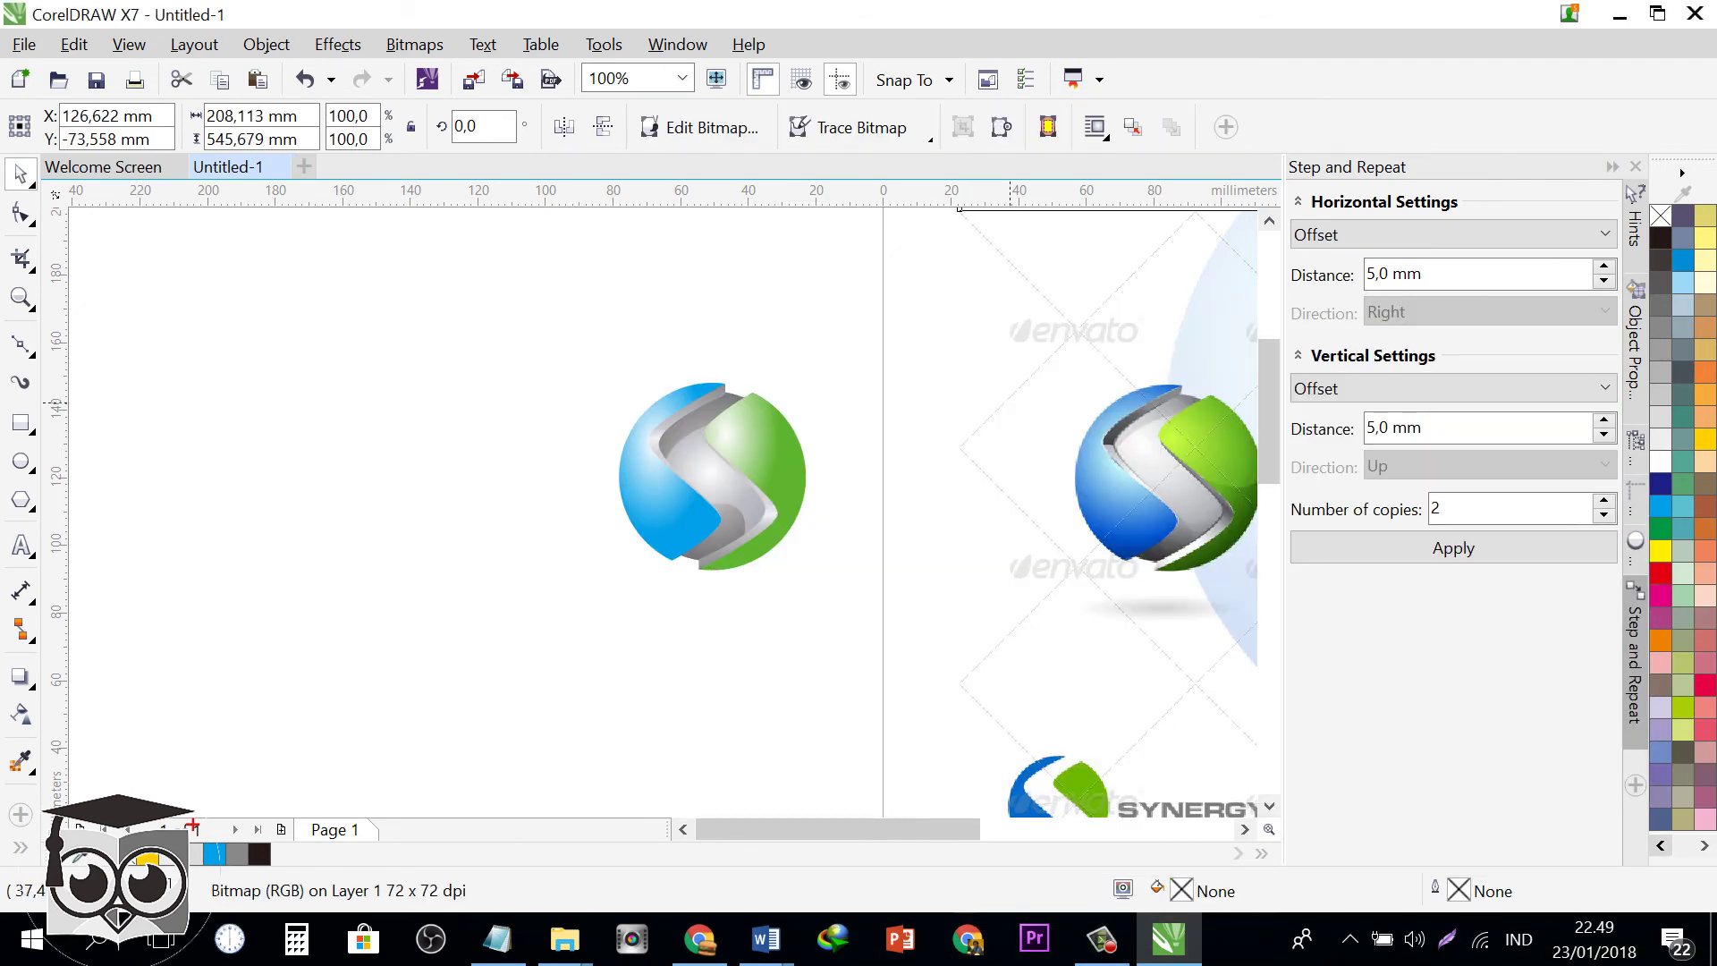
key(F5)
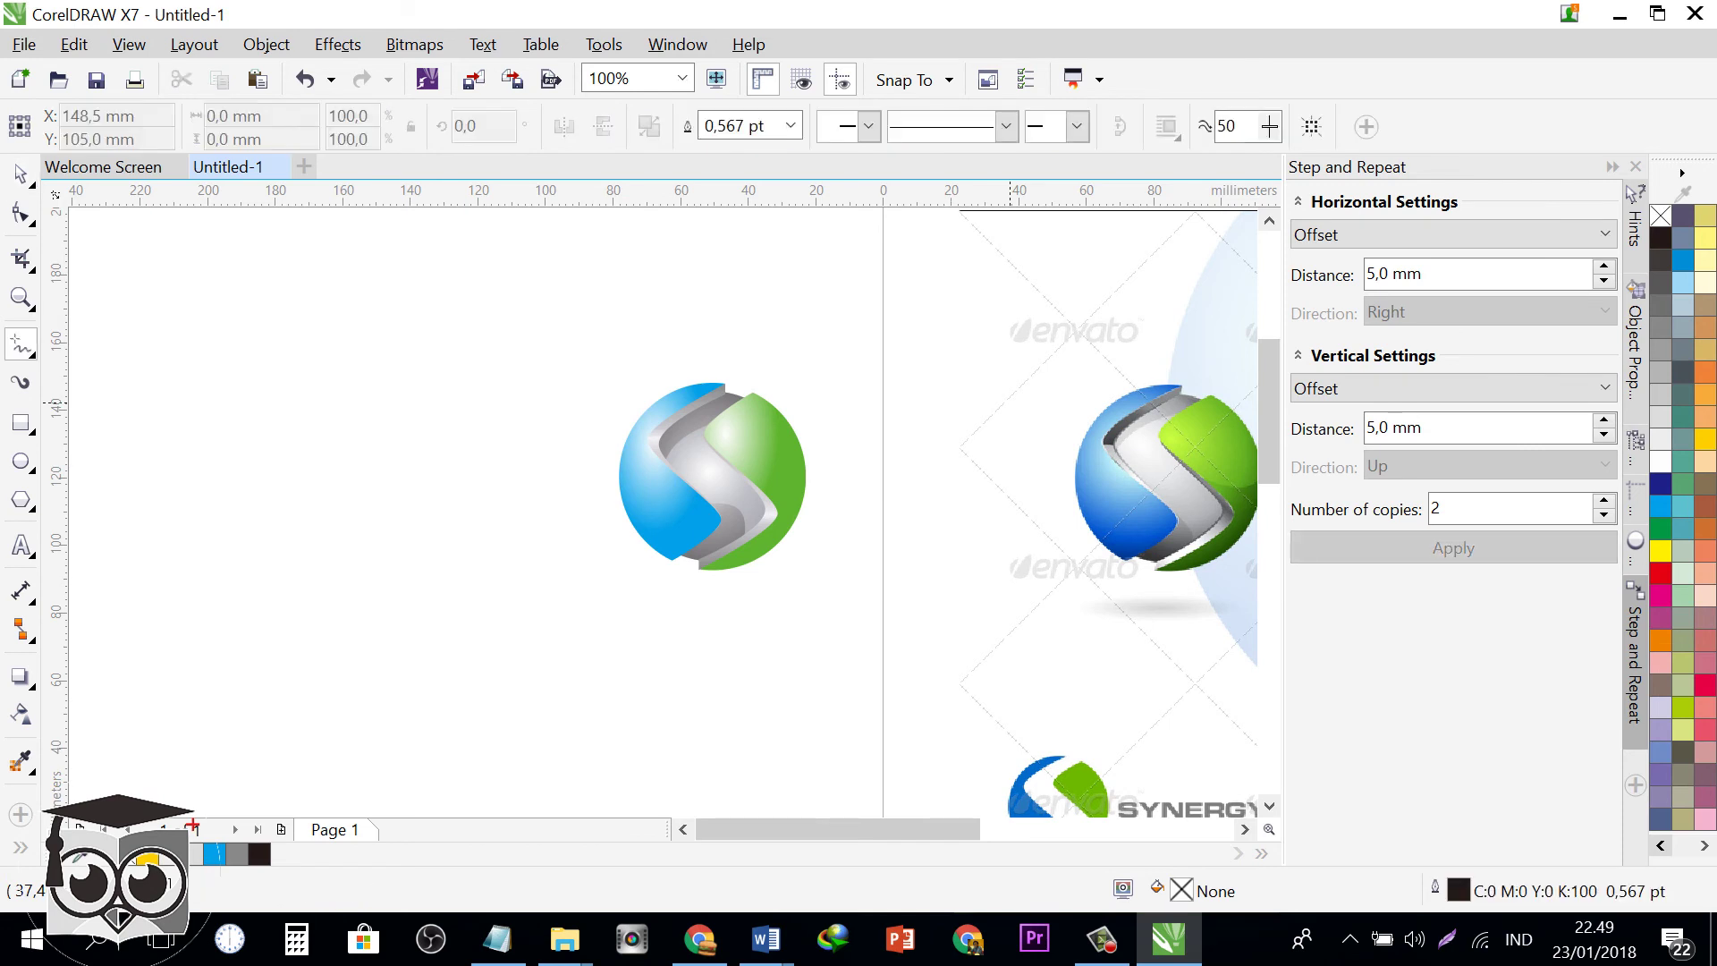
click(1010, 402)
click(295, 258)
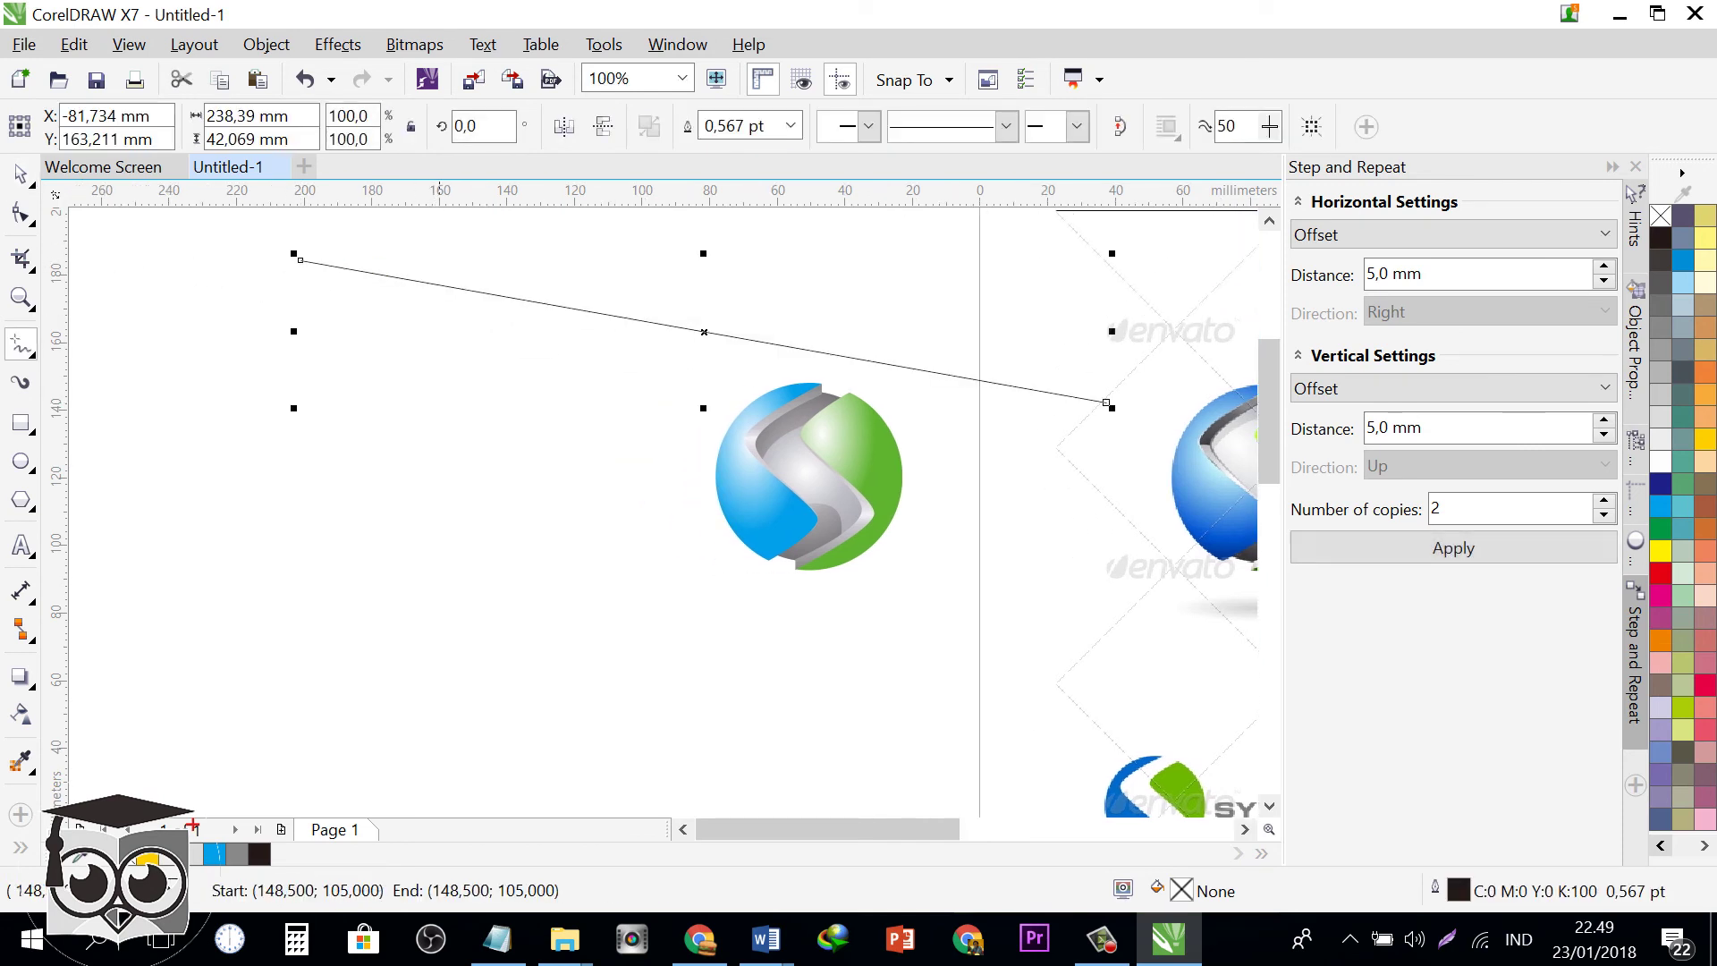
key(ctrl+z)
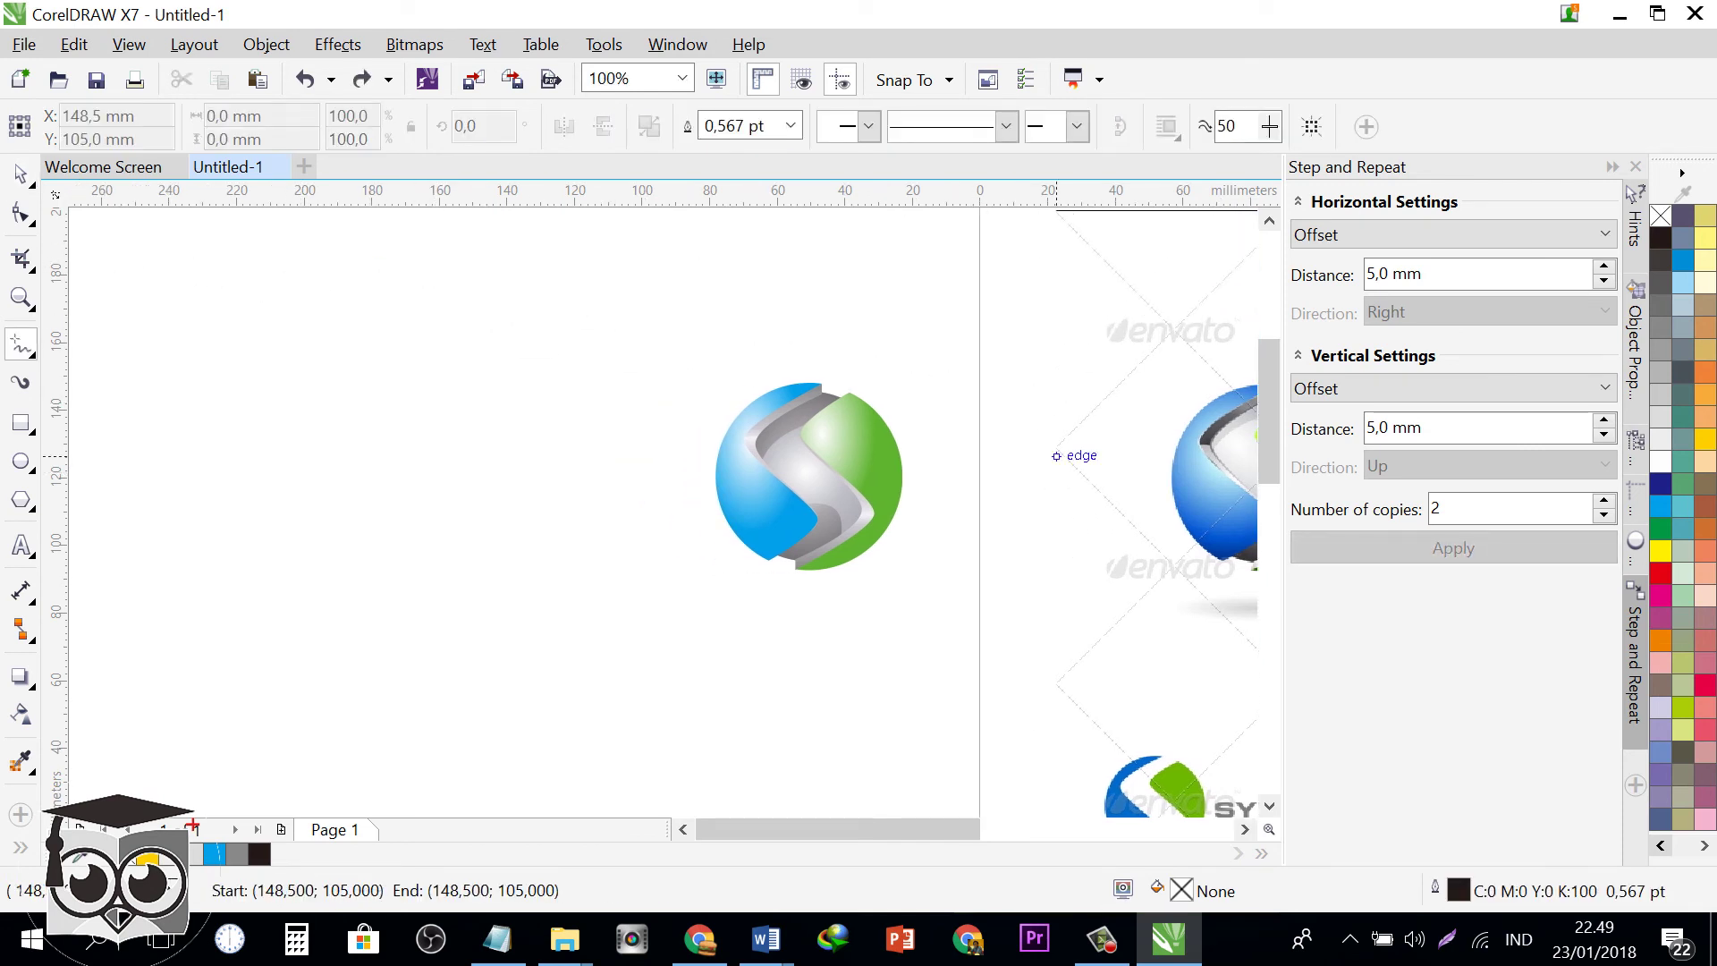
- Delete the reference bitmap from the page
click(20, 173)
click(1062, 409)
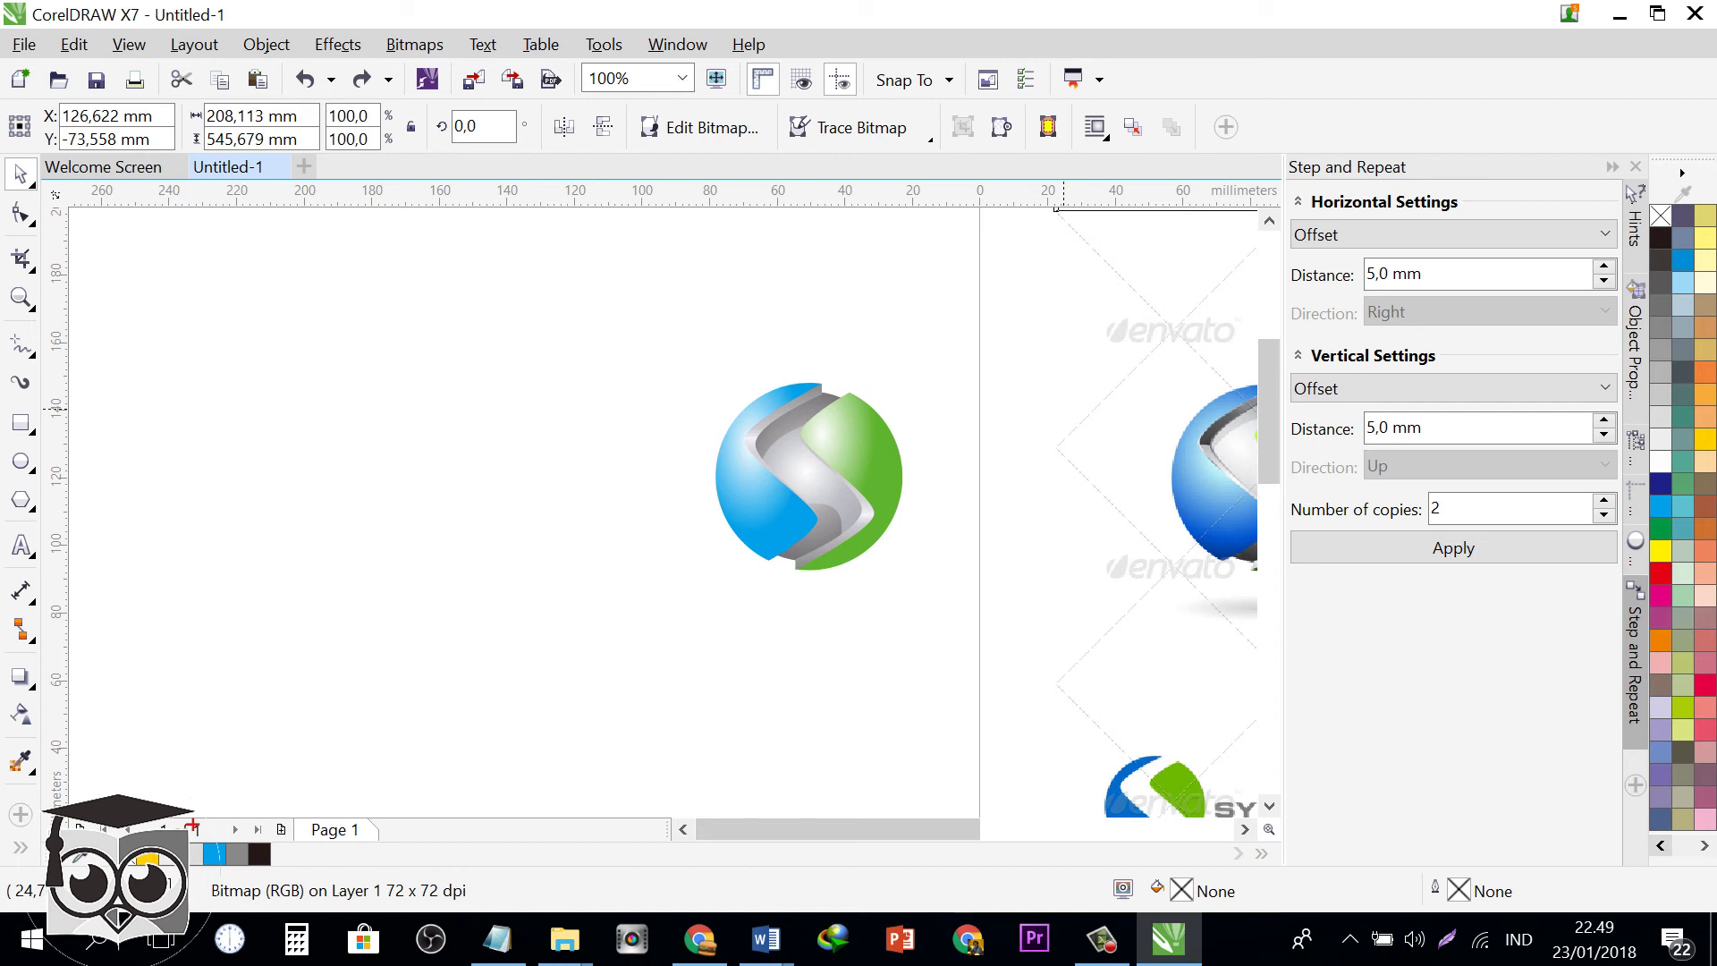
key(Delete)
- Select all the logo parts, move them onto the page and enlarge them to about 186%
drag(585, 349, 926, 611)
click(1453, 548)
drag(1093, 498, 1163, 483)
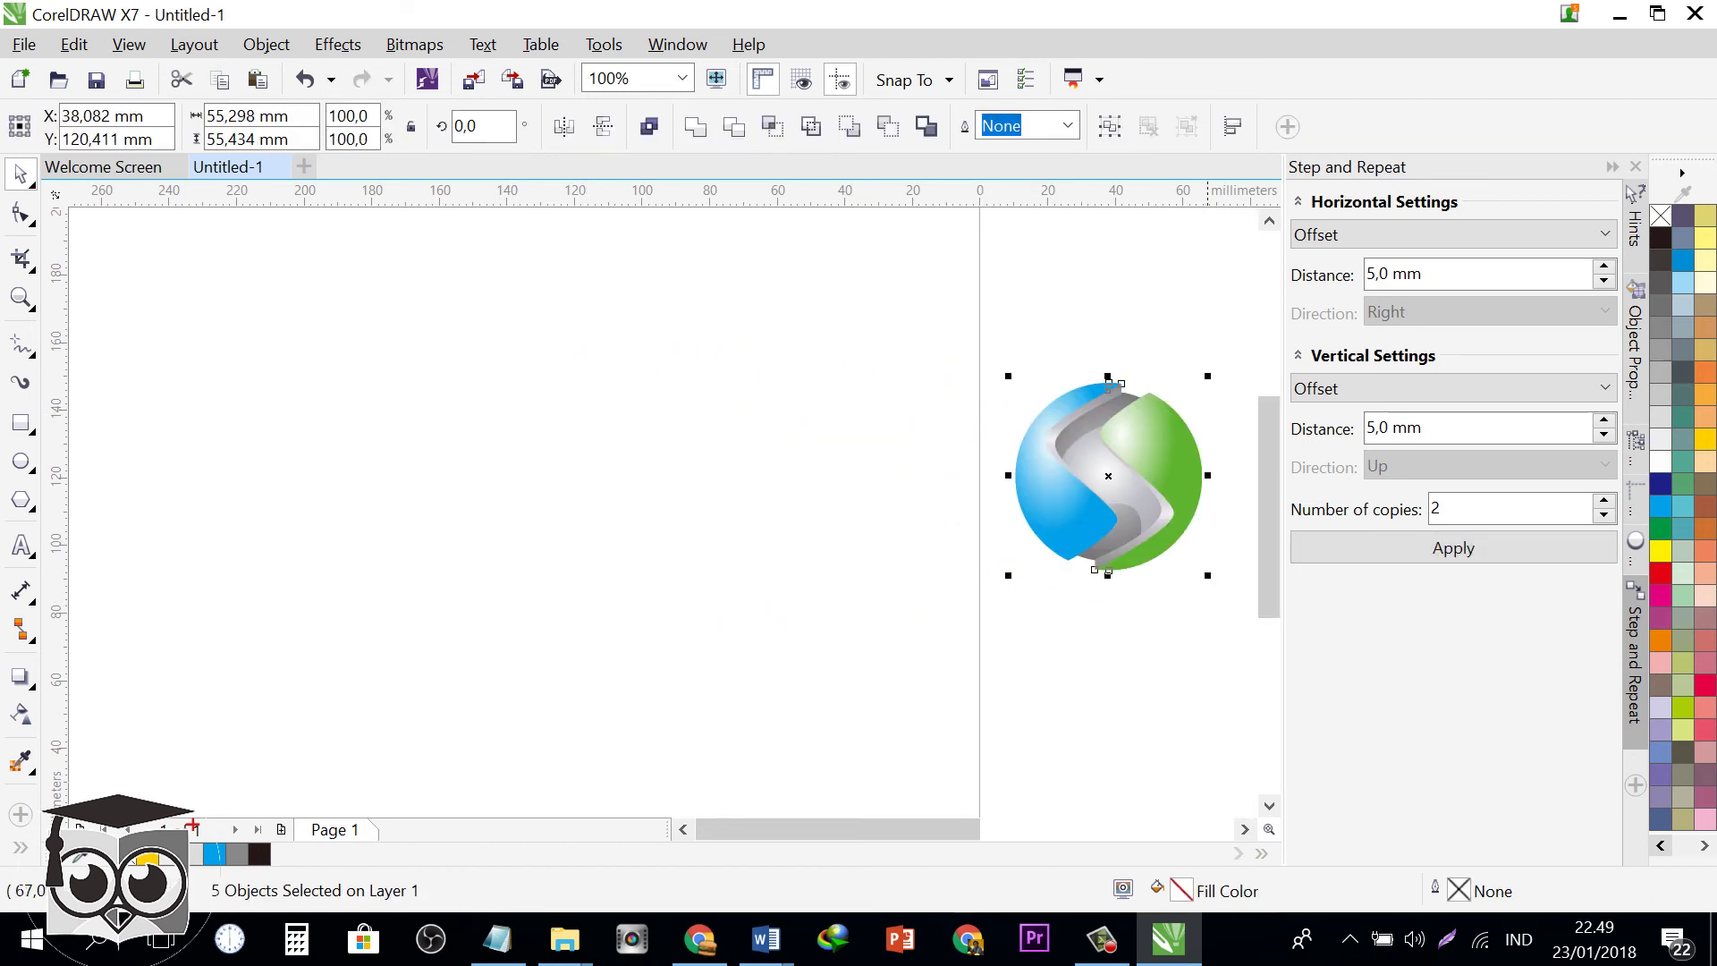
drag(1208, 576, 855, 655)
drag(697, 448, 930, 448)
click(1138, 465)
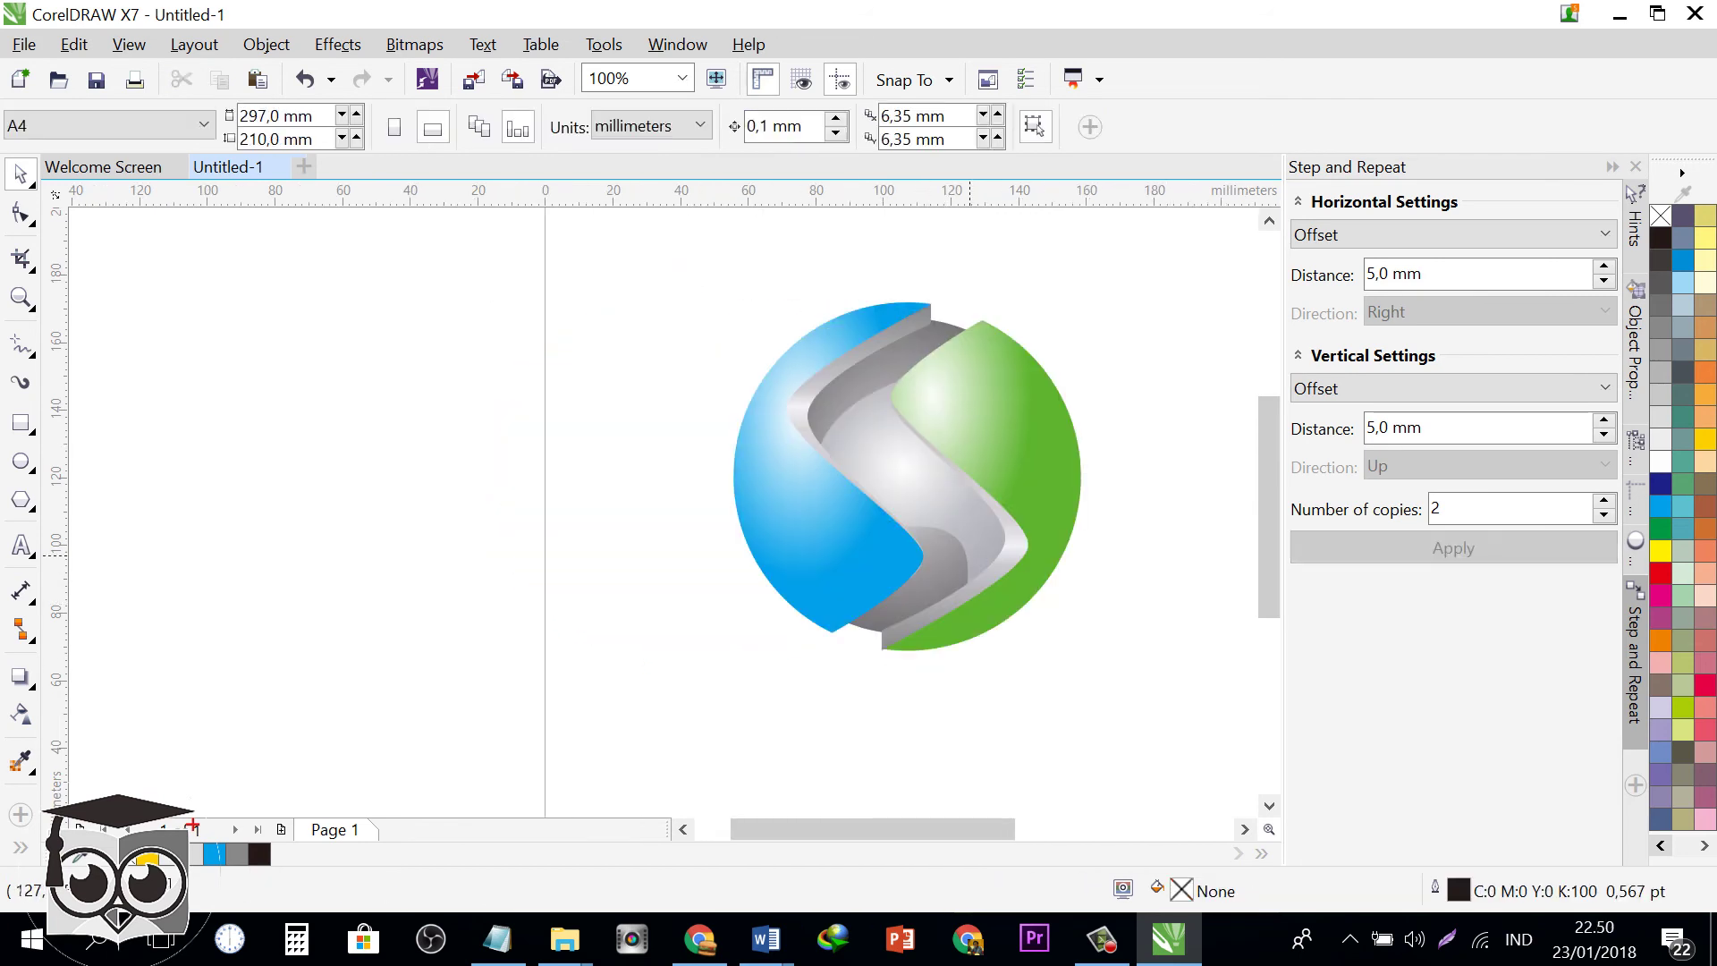
- Edit the inner sphere's PowerClip contents and move the dark shading curve's lower node farther down outside the circle
click(959, 555)
scroll(958, 556, up, 1)
double_click(959, 555)
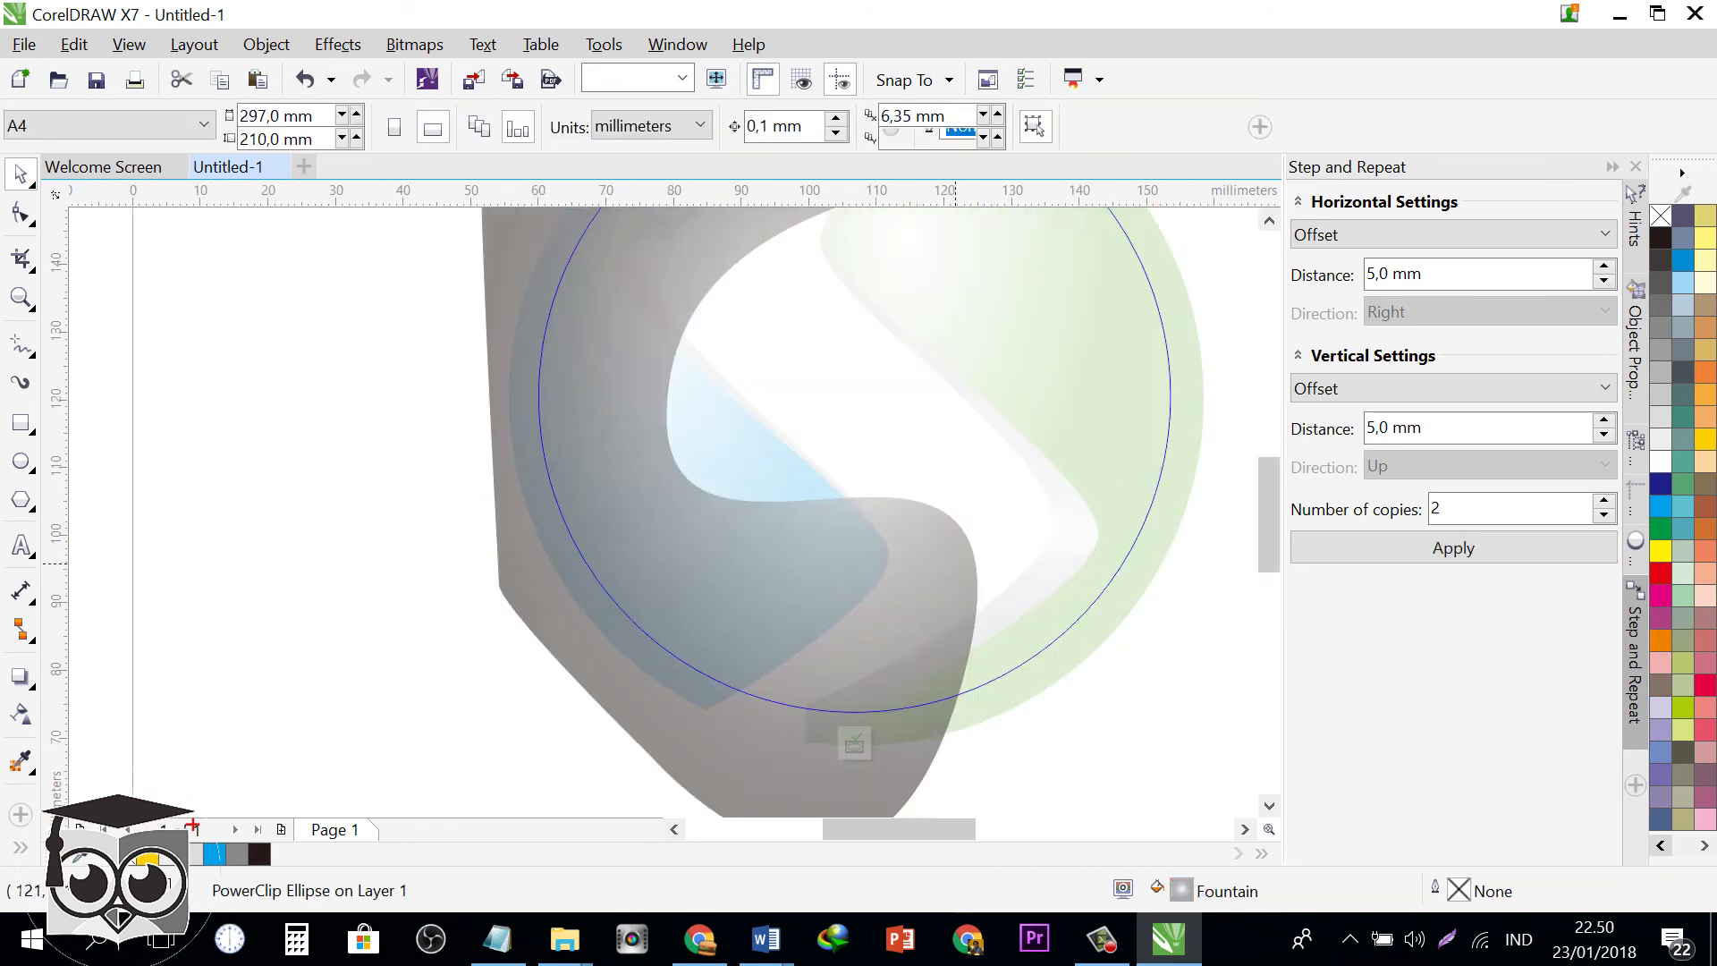
click(957, 556)
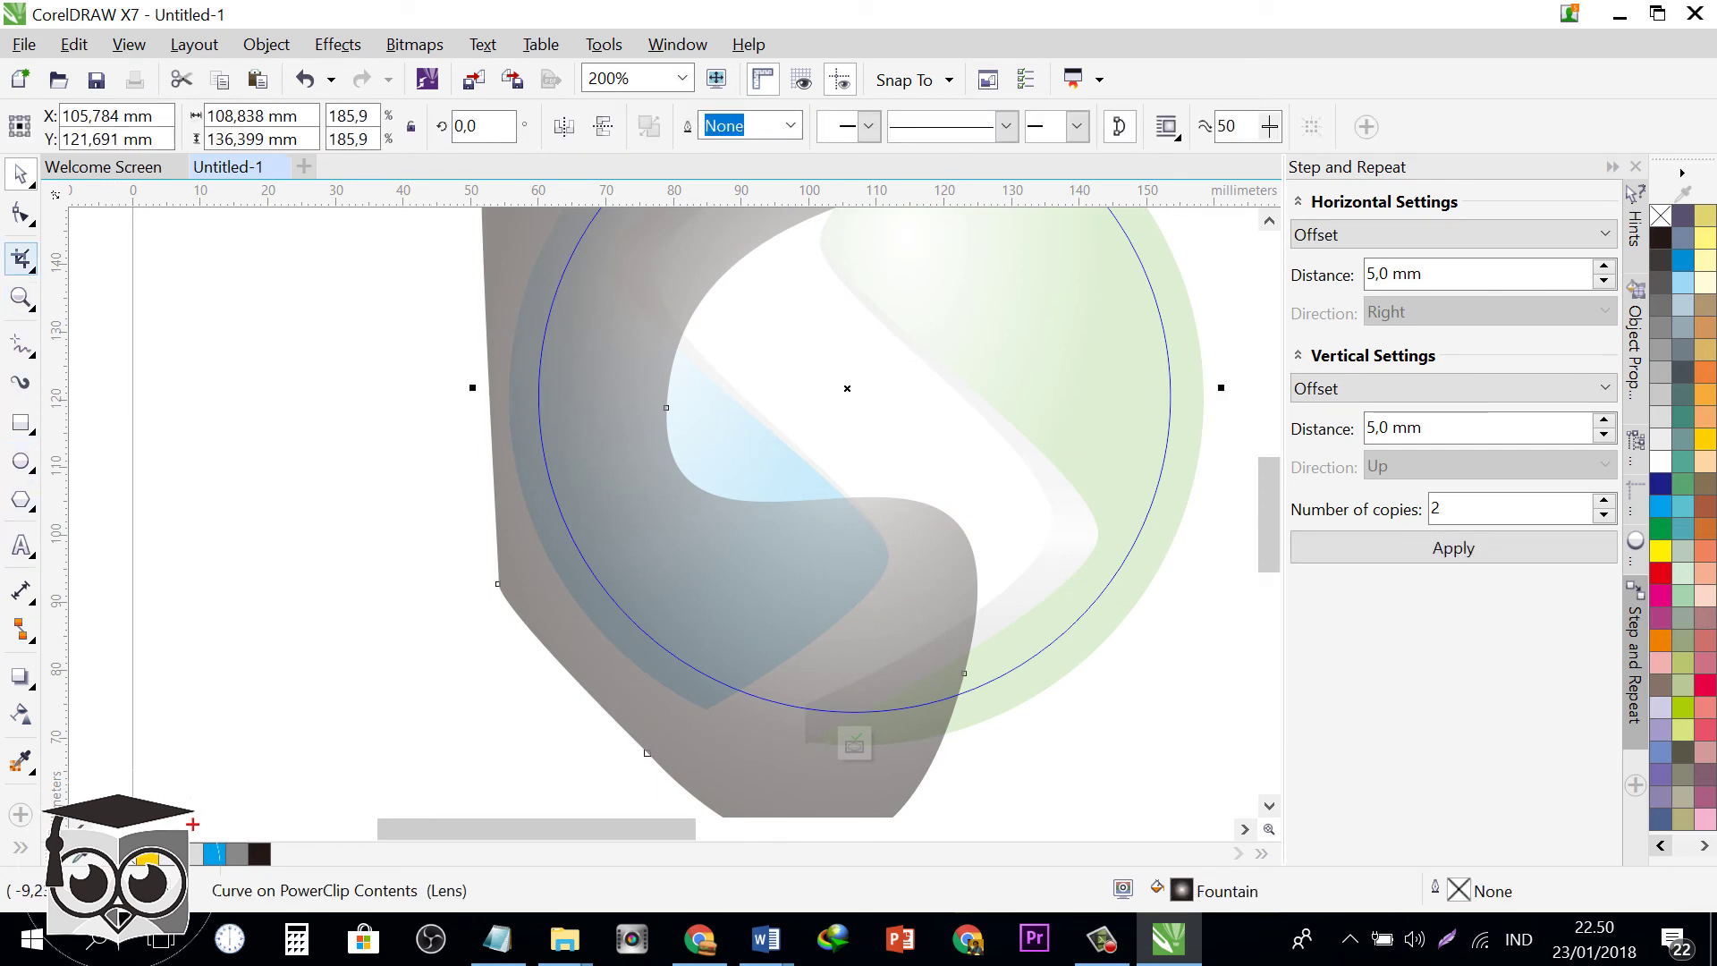
click(20, 213)
drag(964, 674, 930, 784)
scroll(930, 784, down, 2)
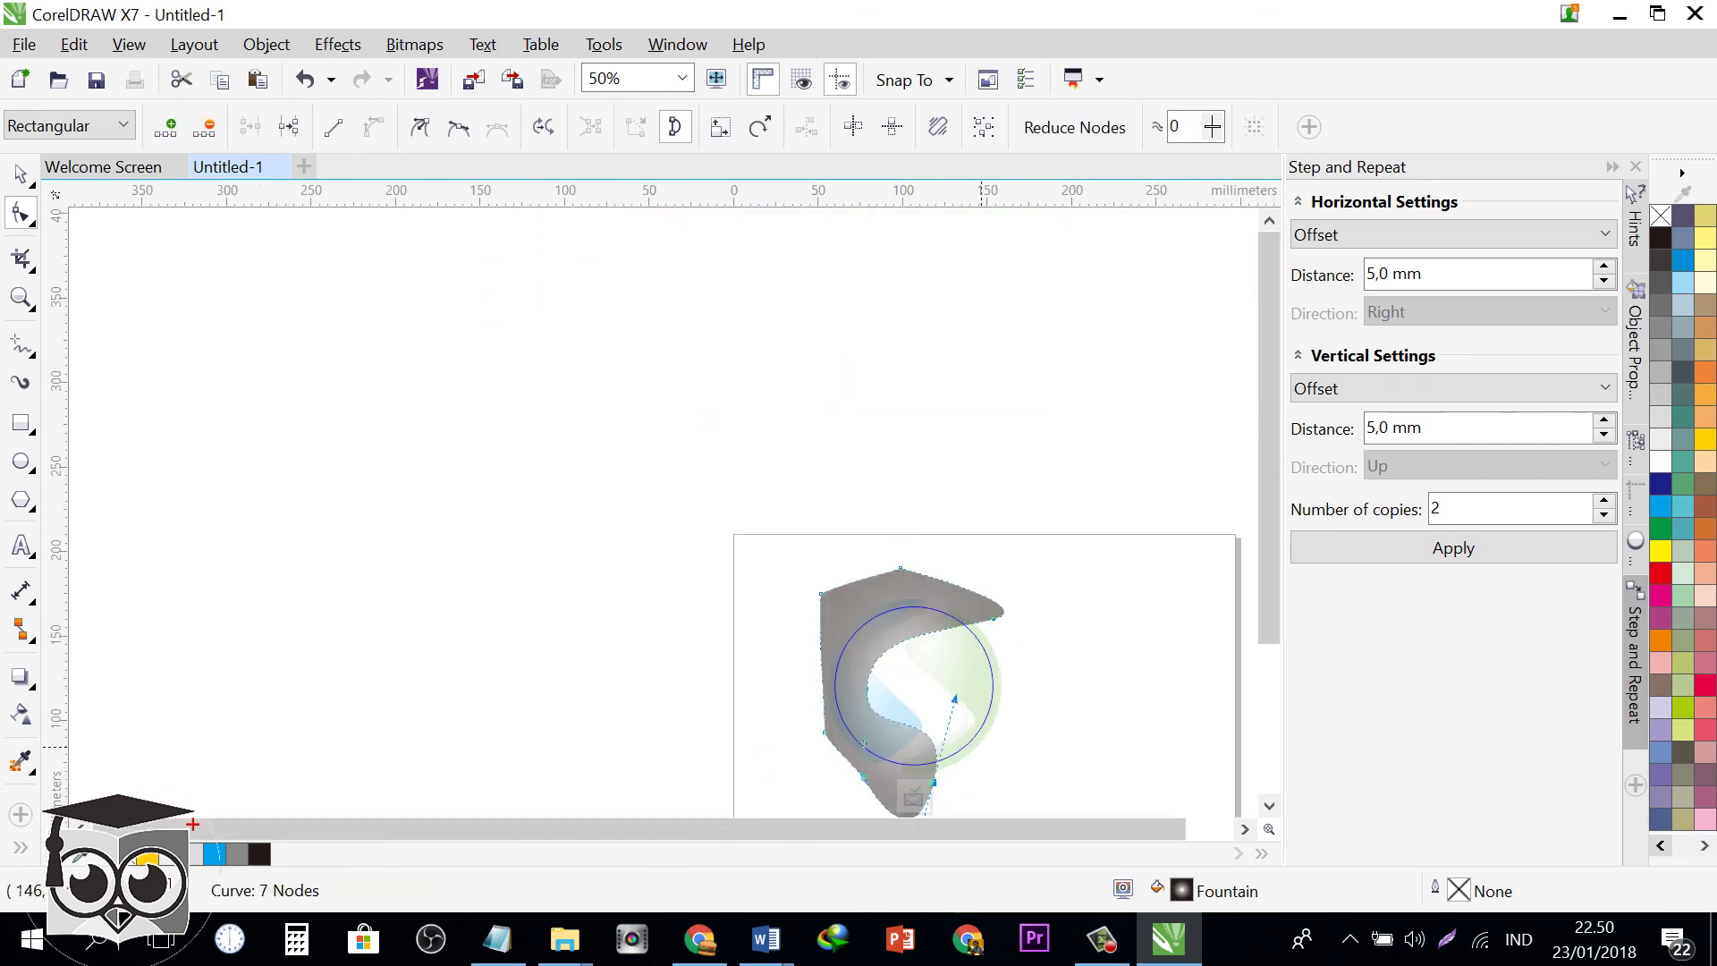
key(space)
click(914, 794)
- Reopen the inner sphere's PowerClip contents, set the dark shading curve's transparency to 68 and finish editing
scroll(990, 728, down, 1)
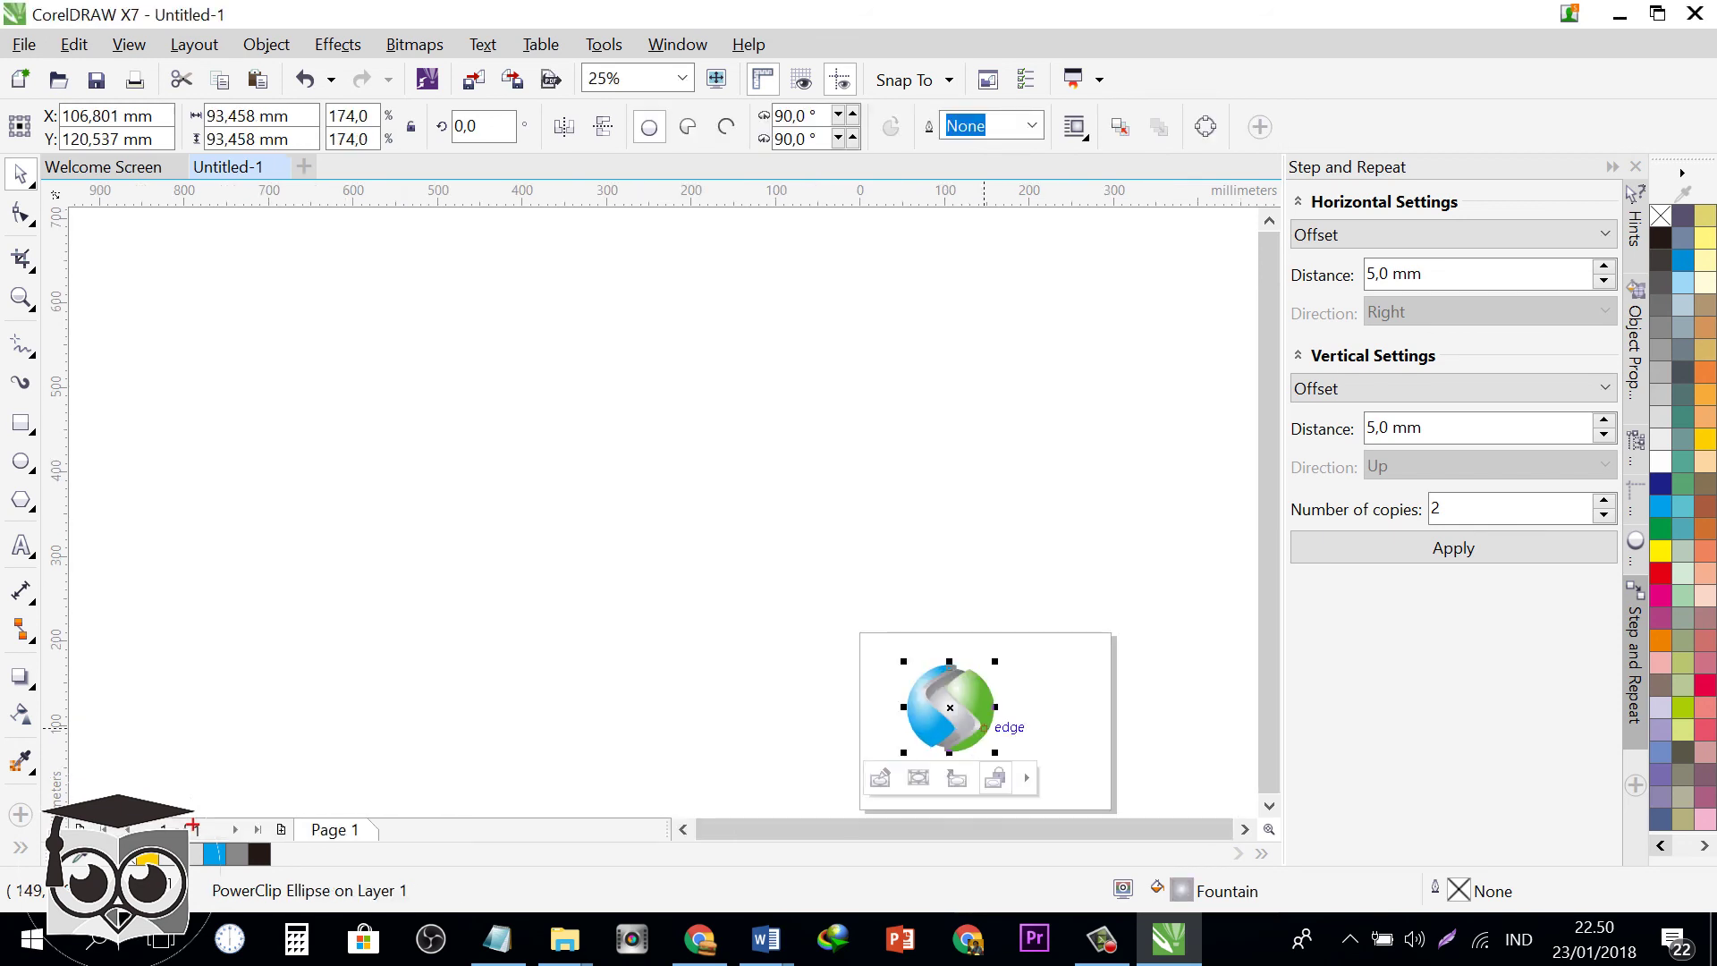
scroll(990, 729, up, 2)
double_click(912, 678)
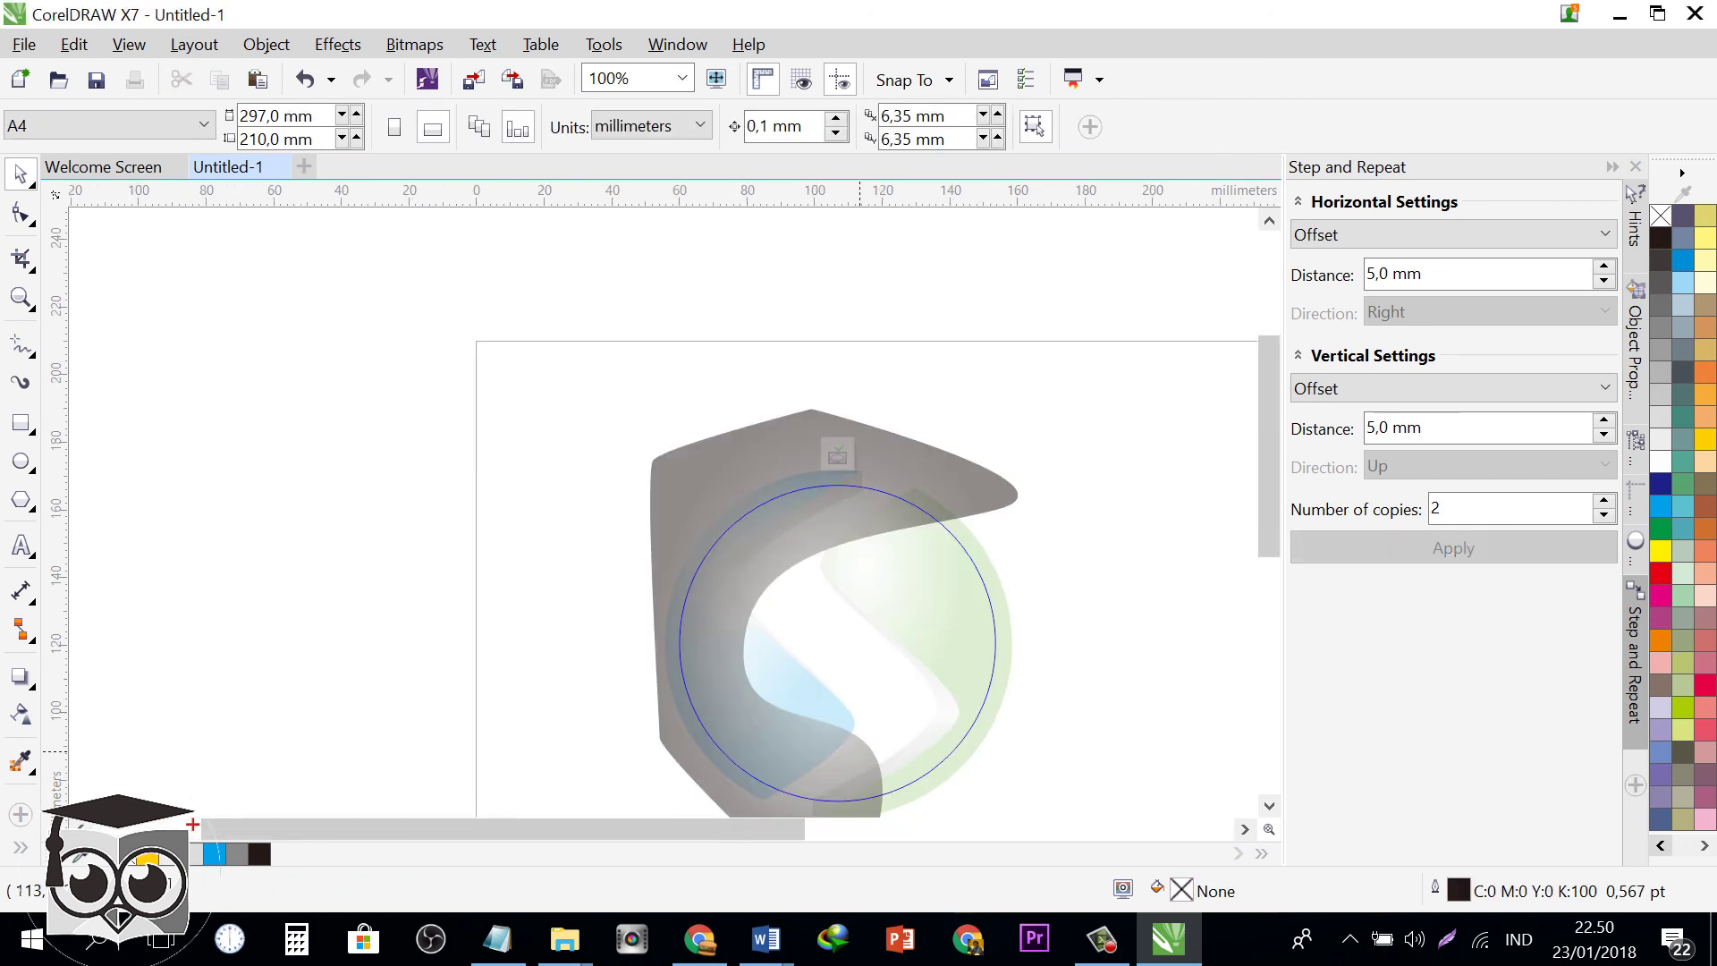
click(850, 753)
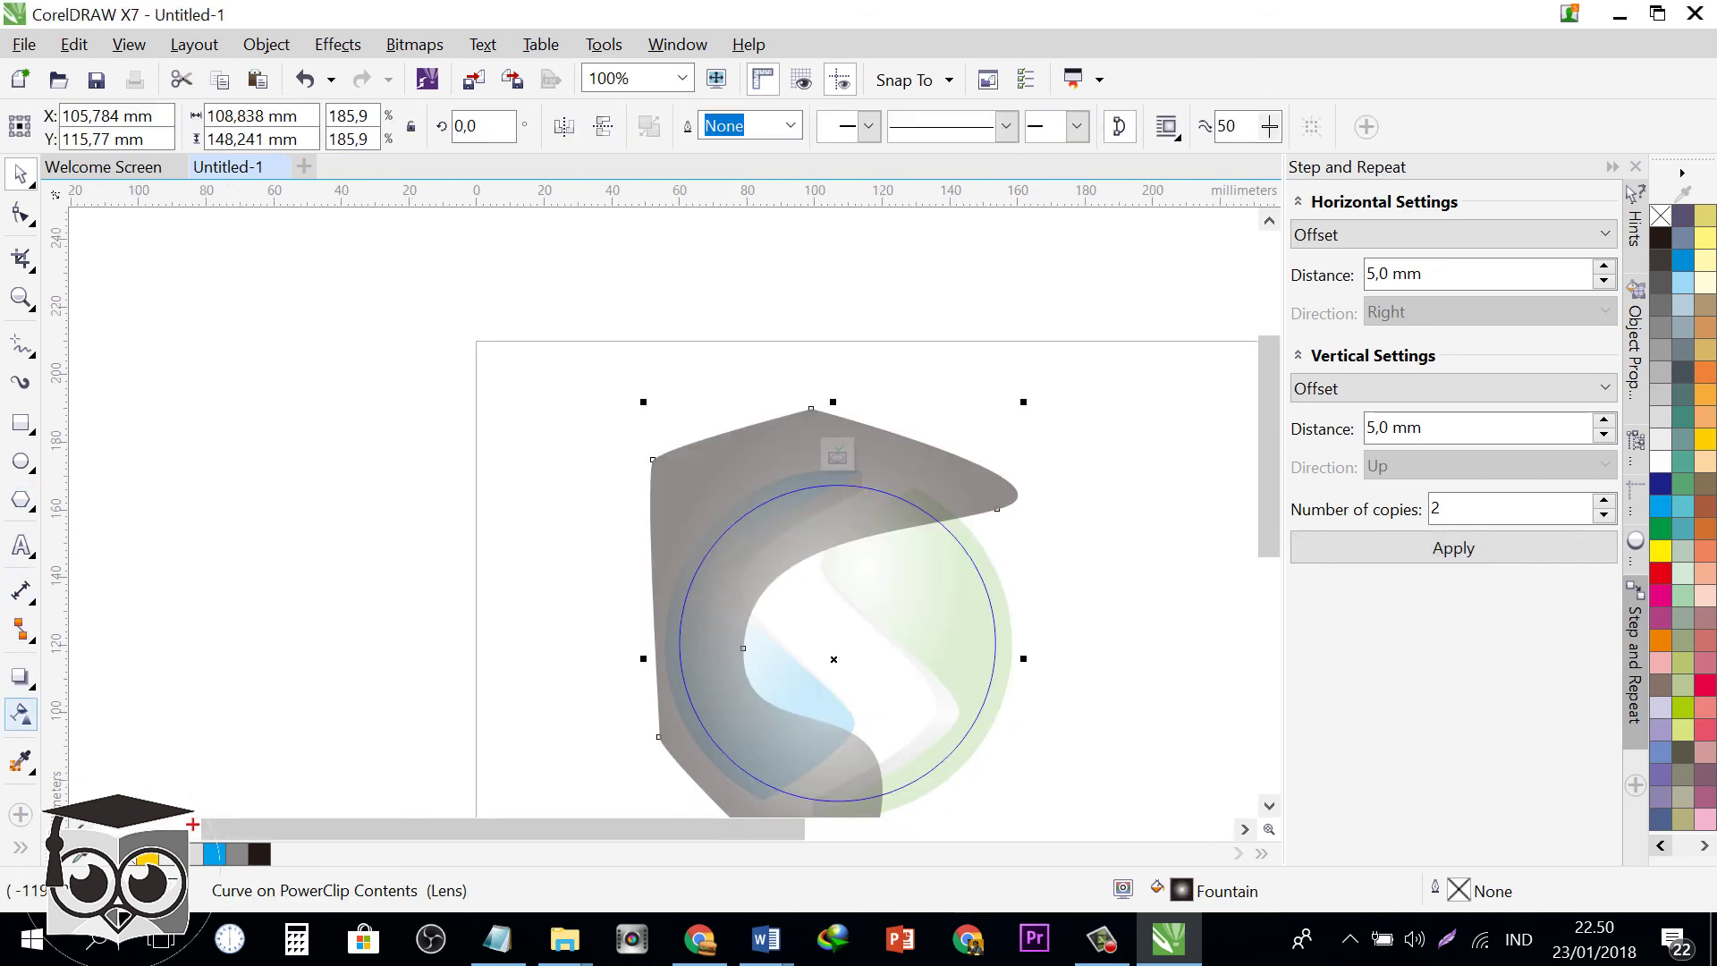
click(19, 714)
drag(605, 126, 621, 147)
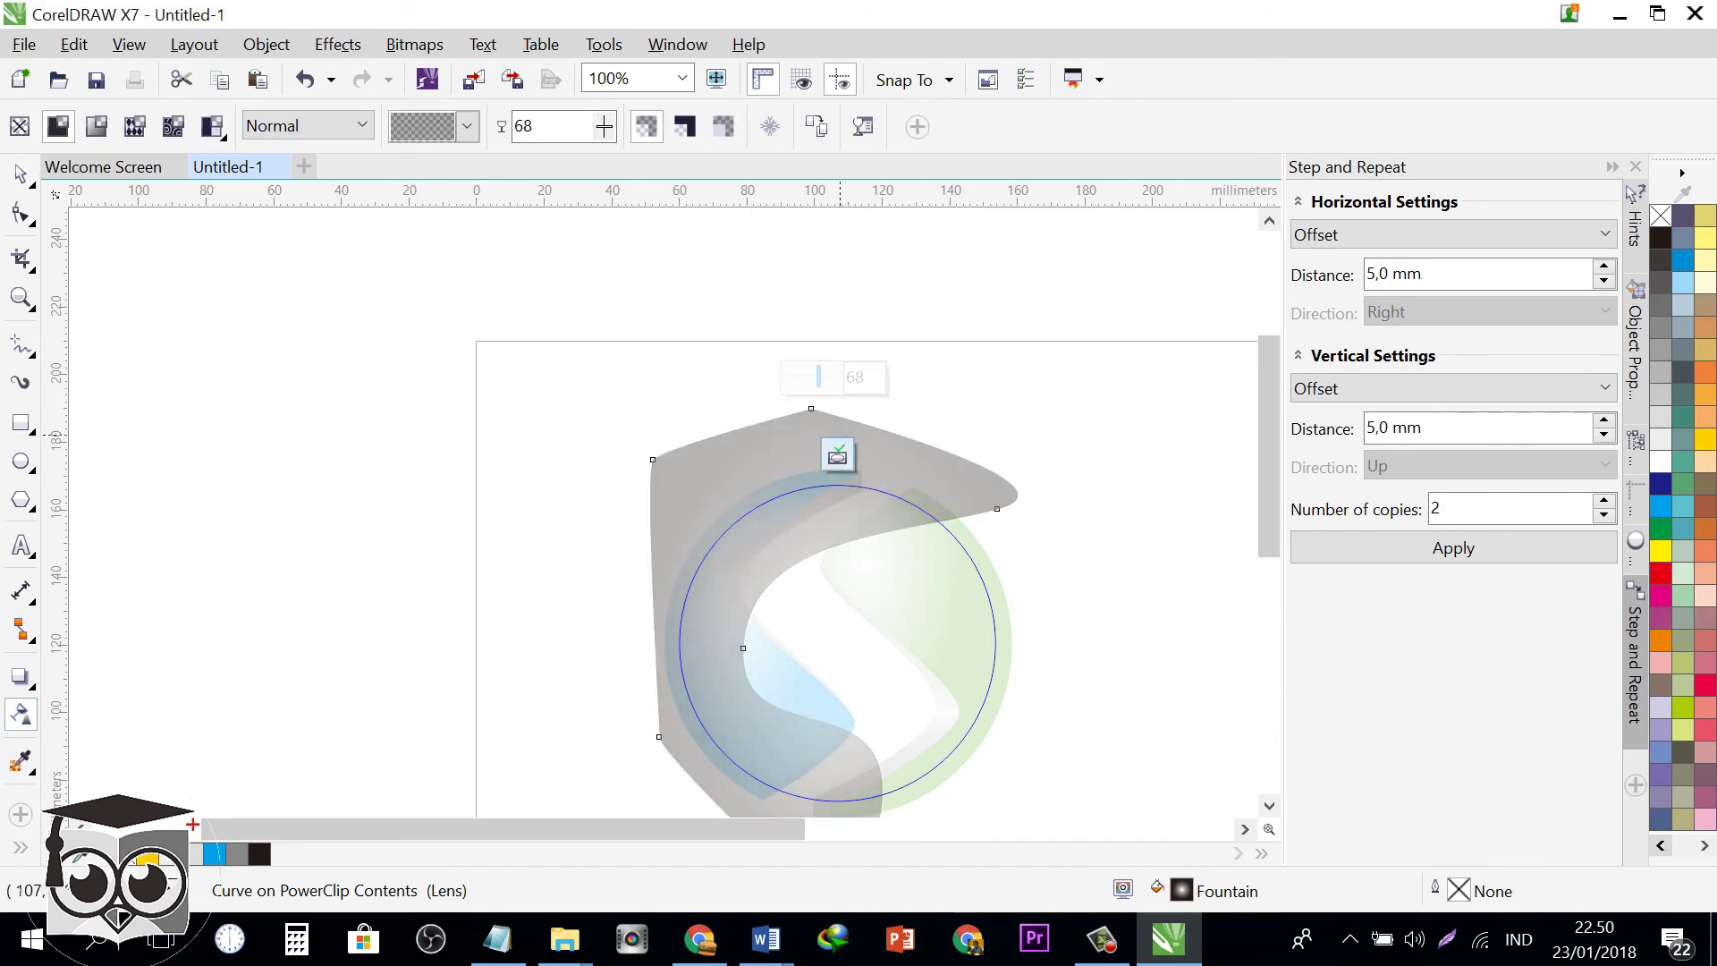
click(838, 455)
scroll(947, 483, down, 1)
scroll(938, 505, up, 1)
click(1072, 482)
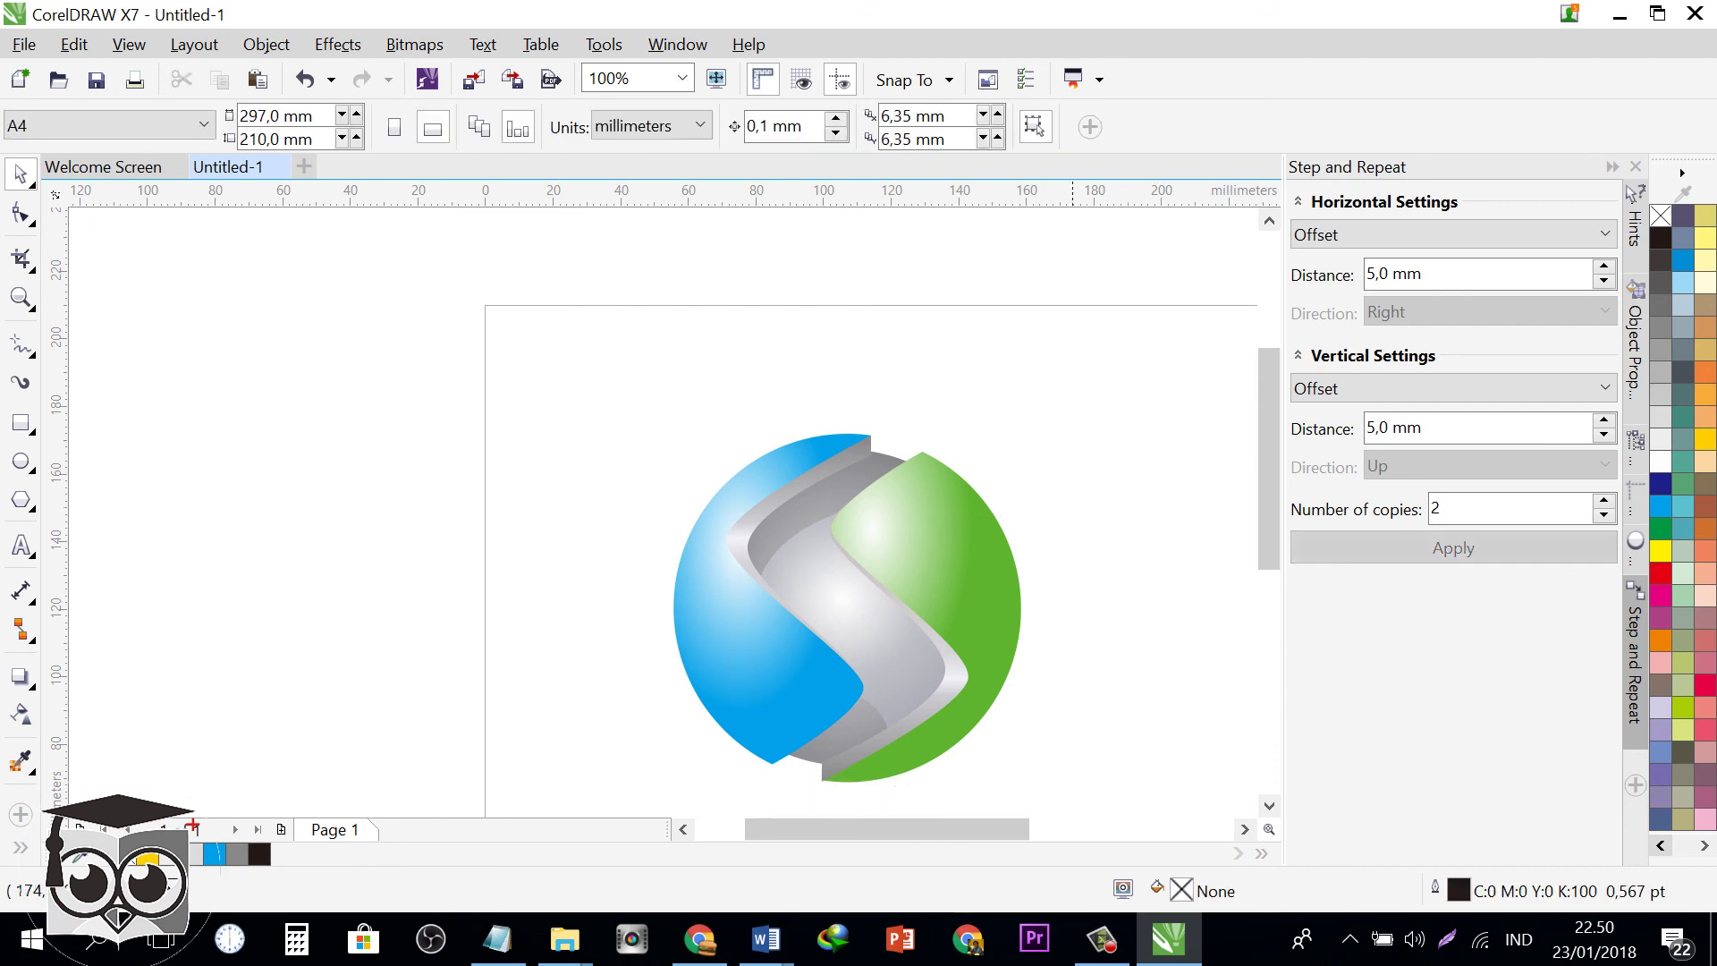
scroll(1122, 749, up, 1)
scroll(1048, 515, down, 2)
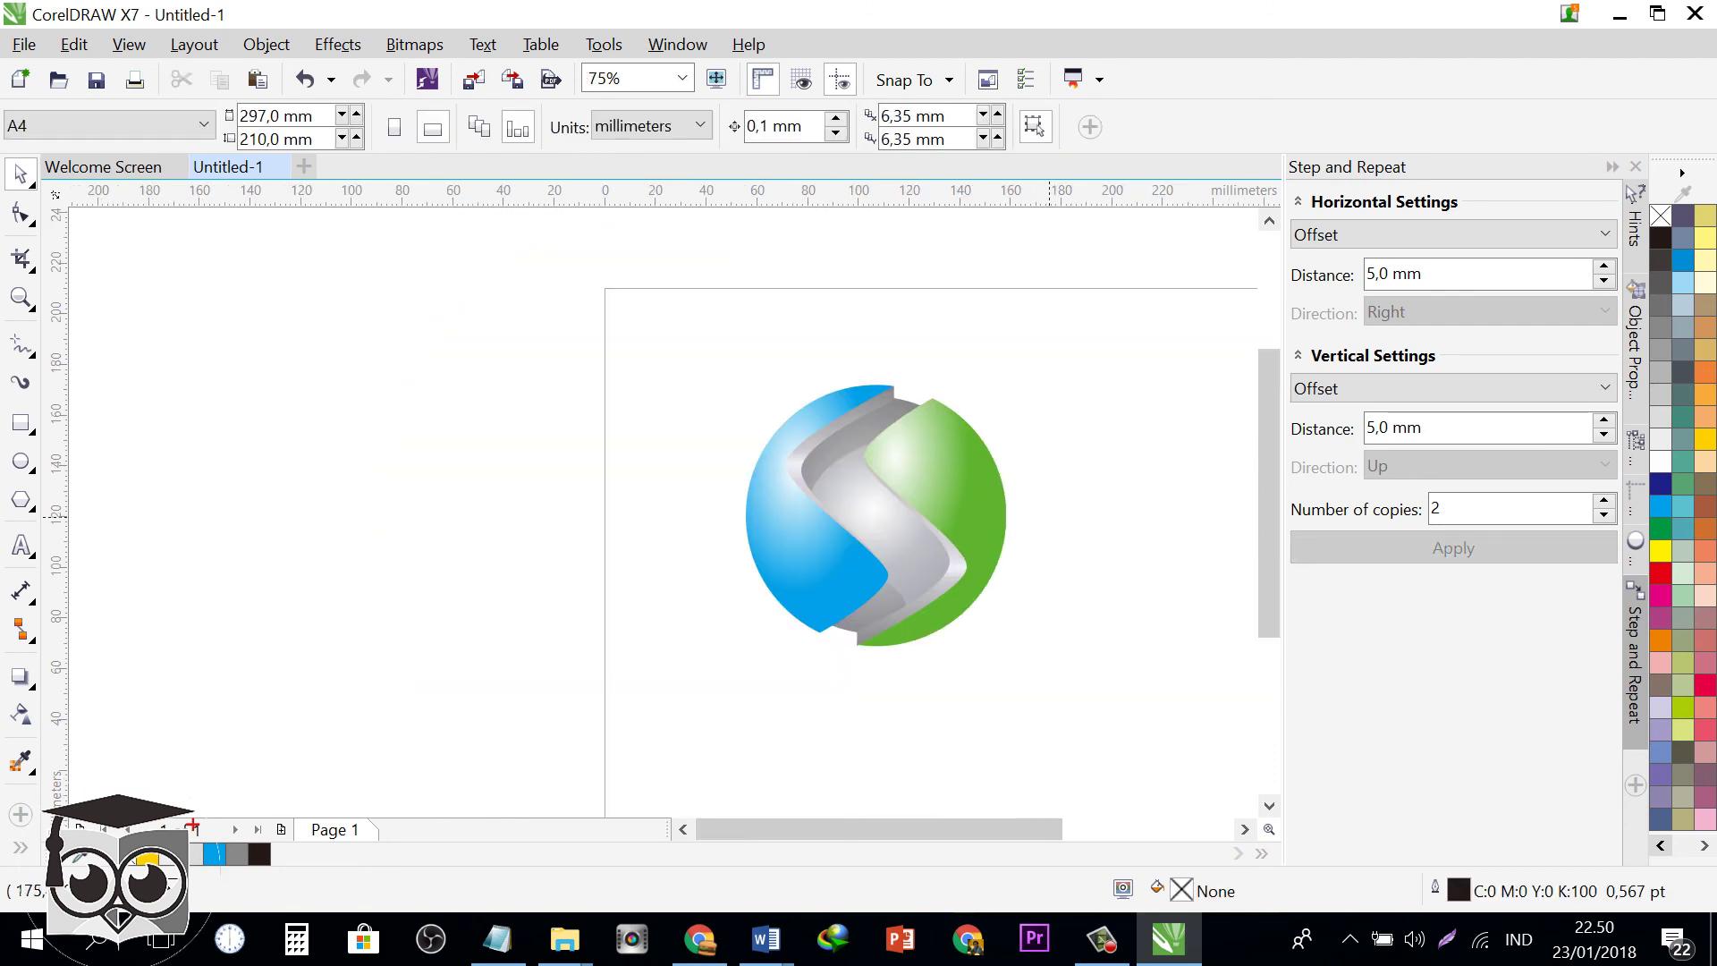
scroll(1073, 534, right, 3)
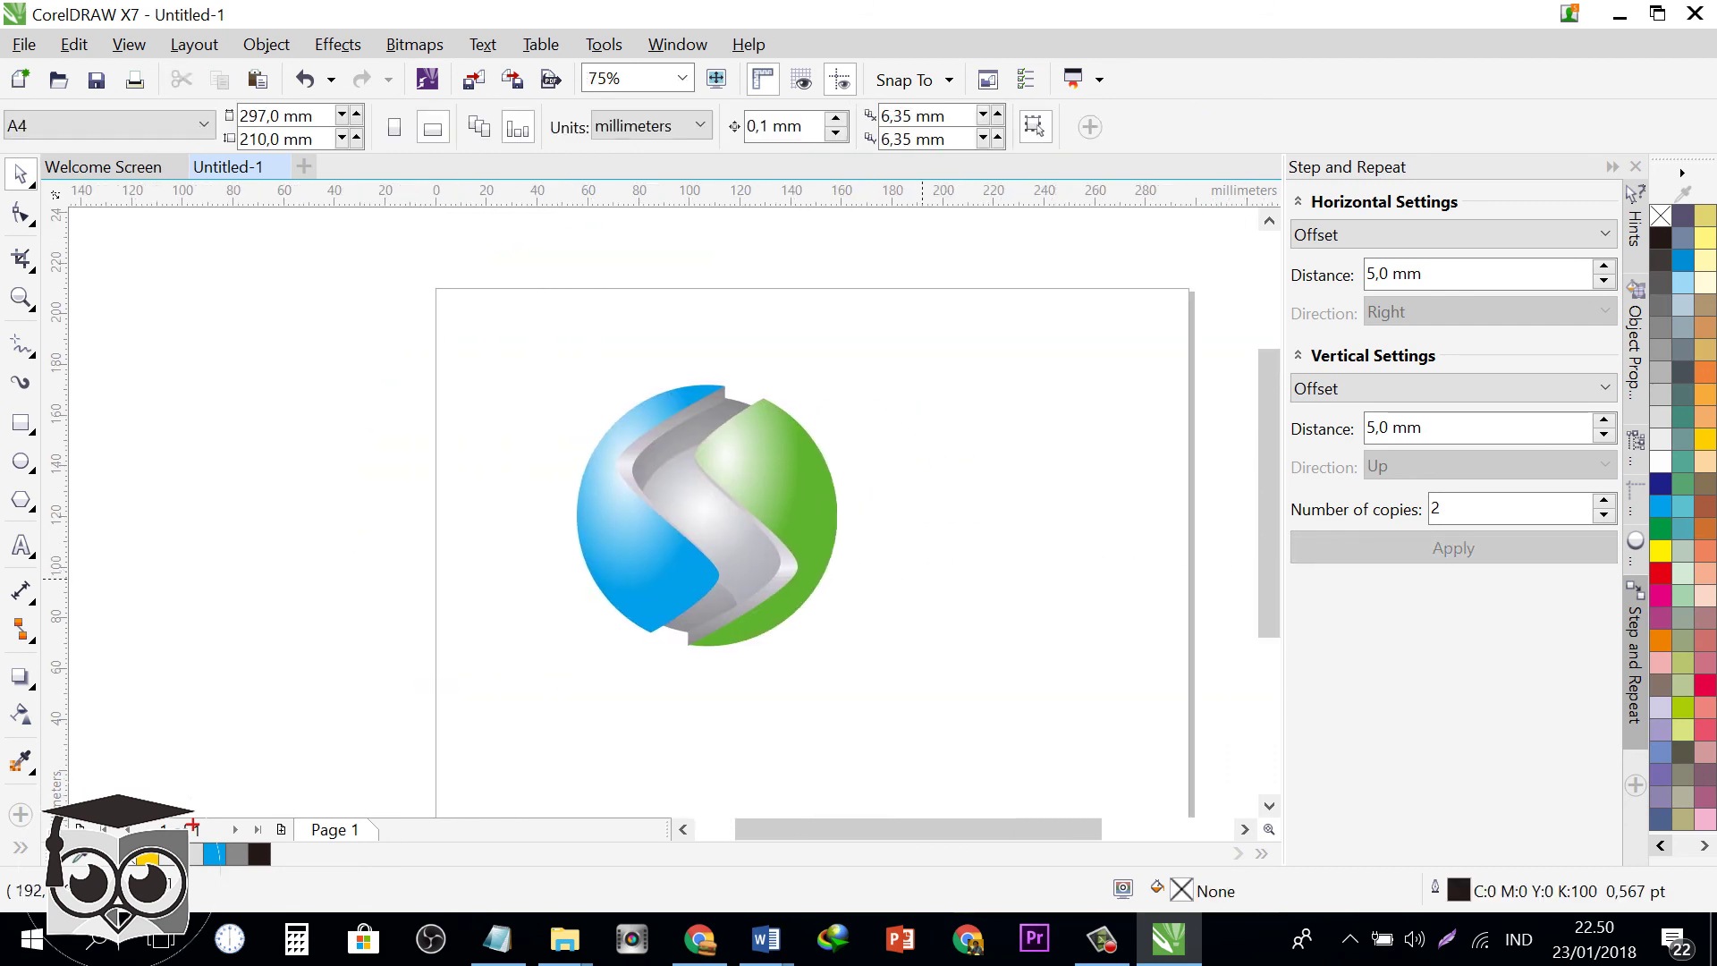
scroll(923, 580, up, 2)
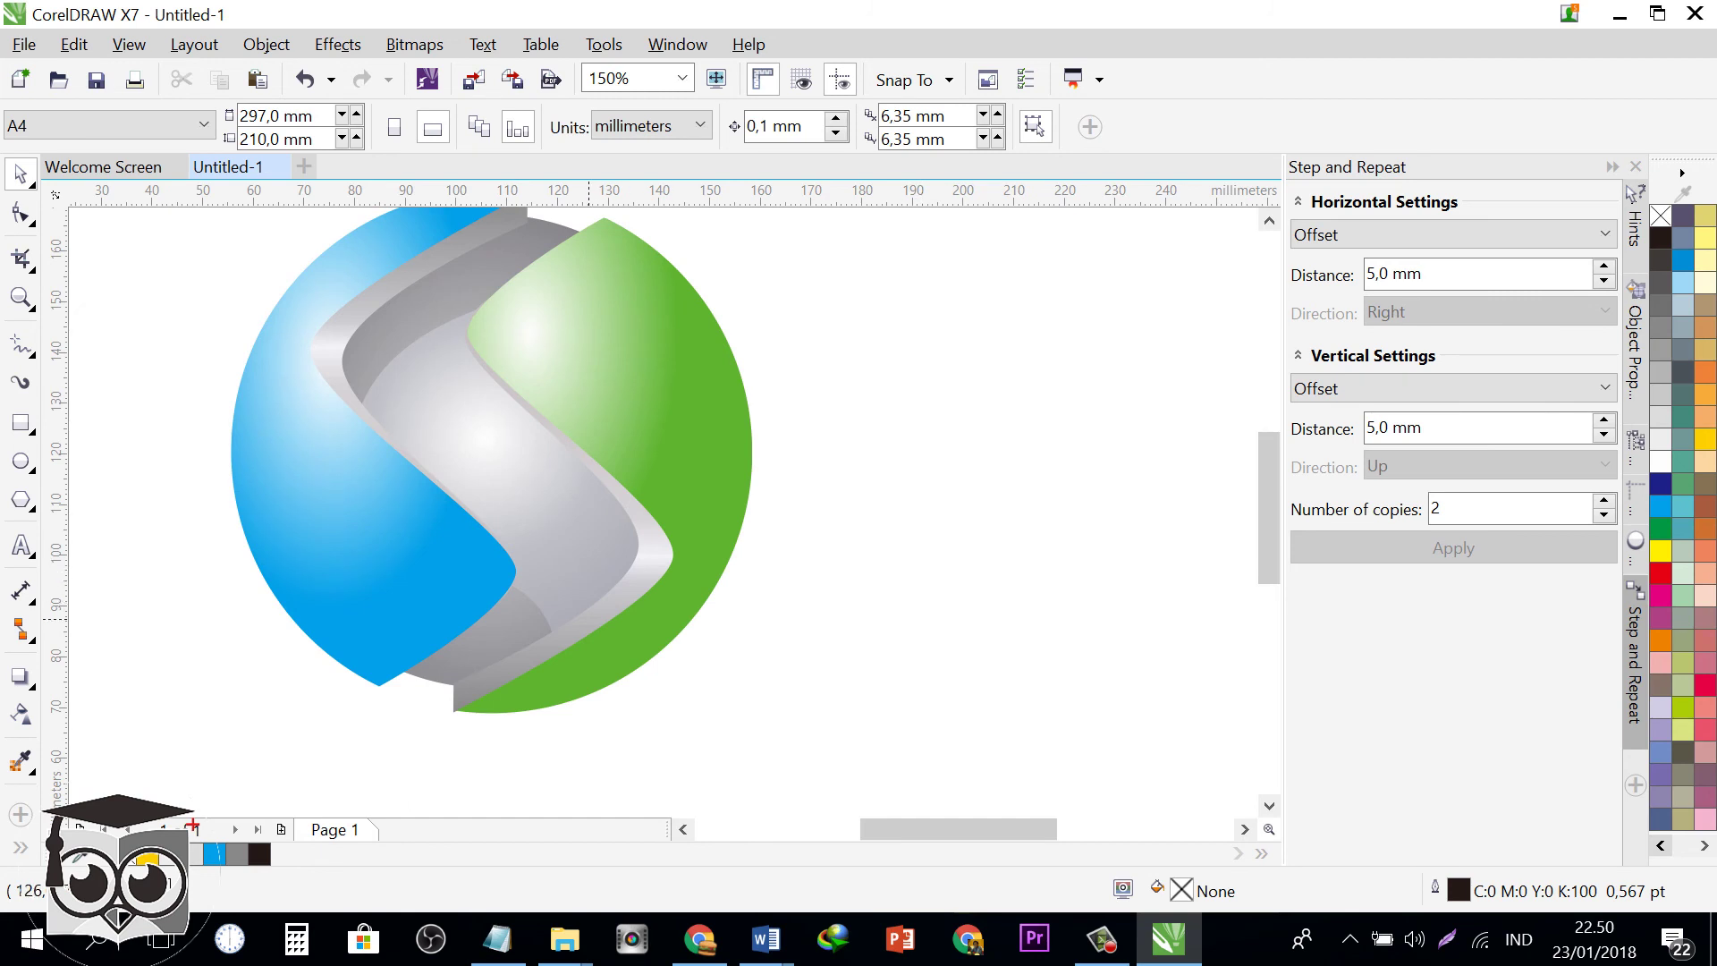
click(589, 619)
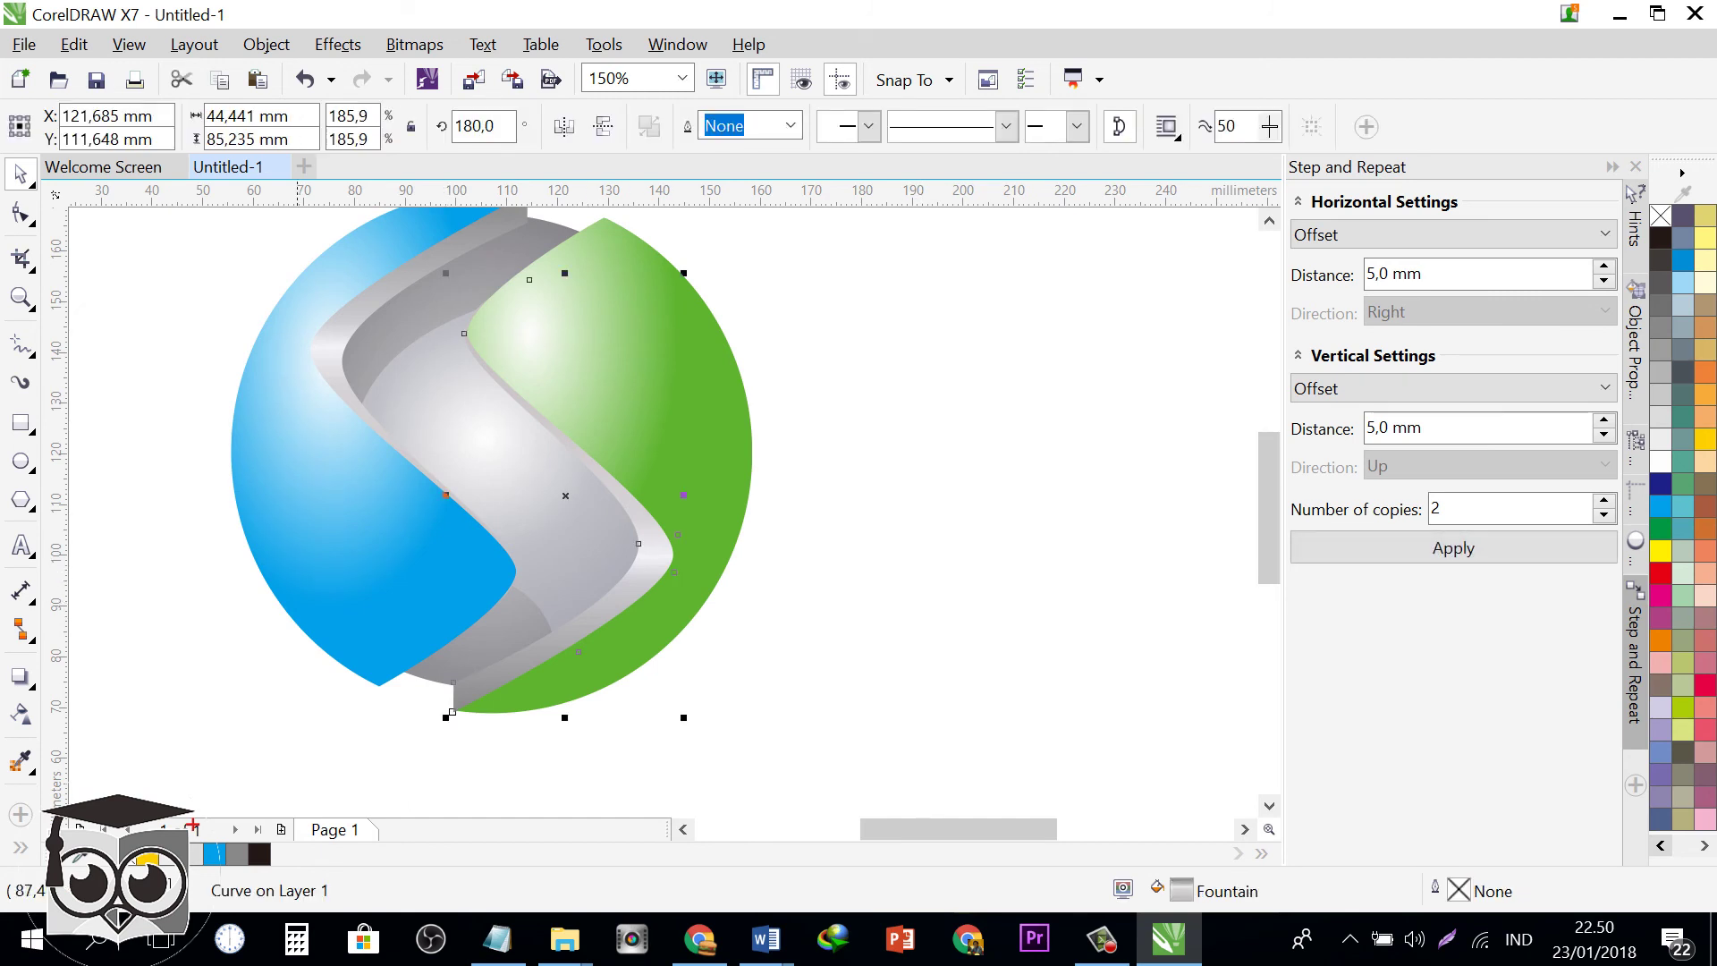
- Add the artistic text SINERGI in capitals to the left of the logo
click(21, 545)
scroll(992, 526, down, 1)
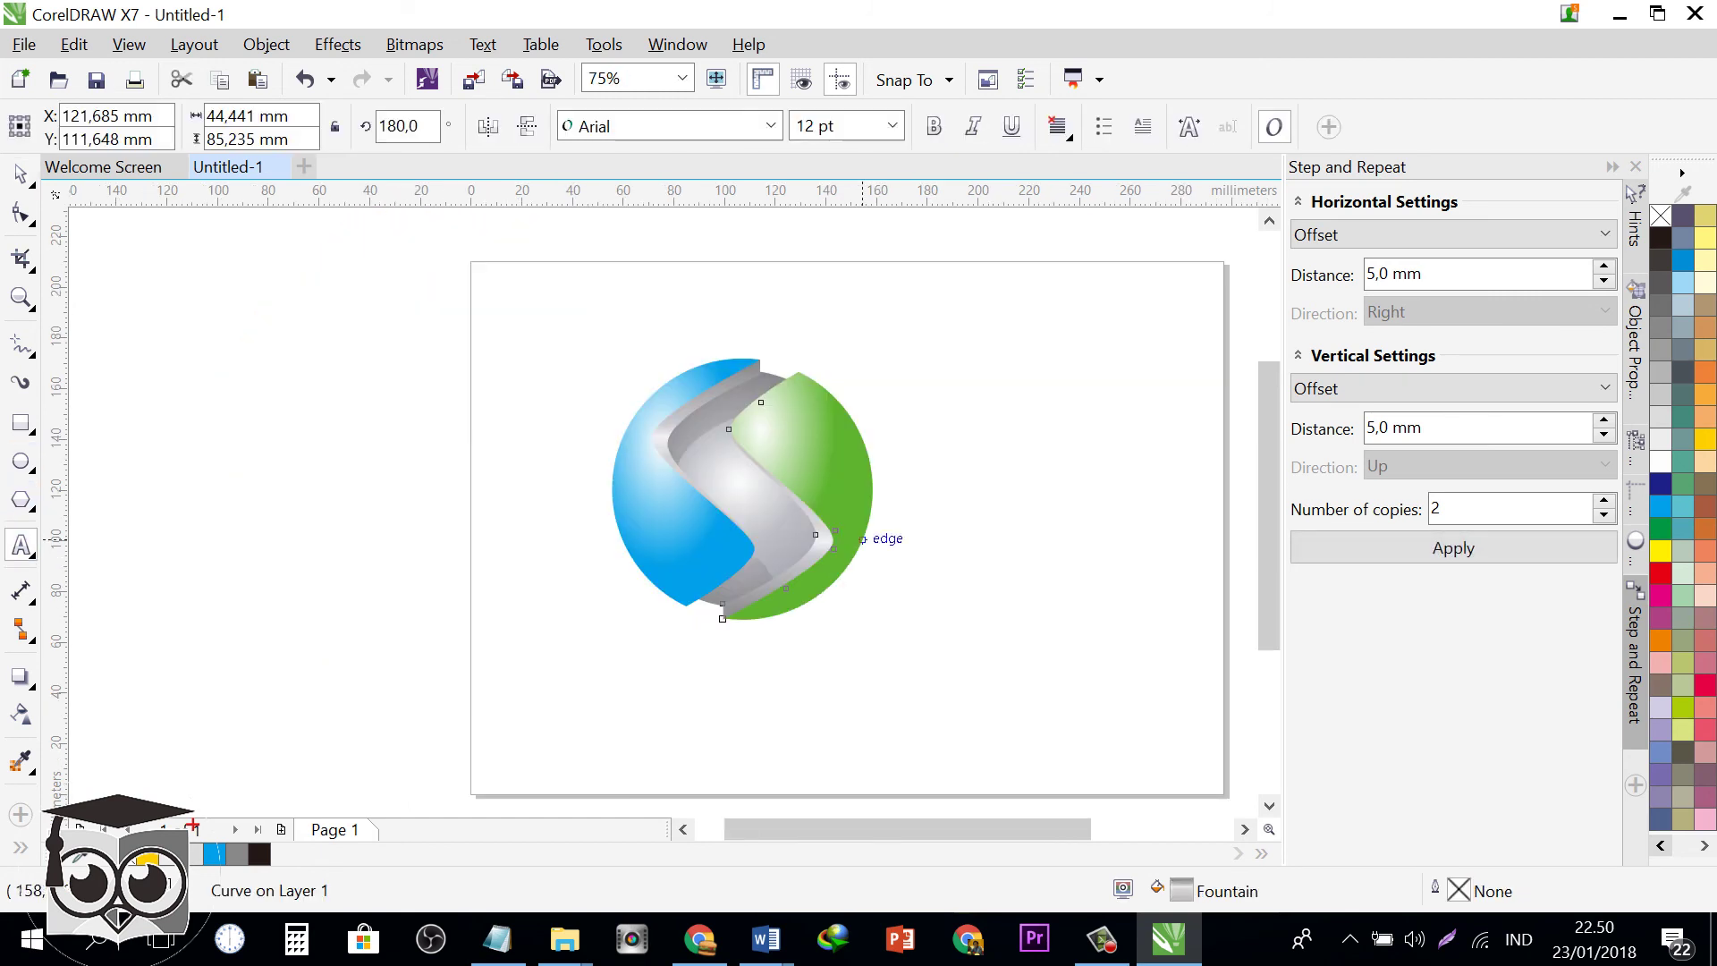
click(413, 453)
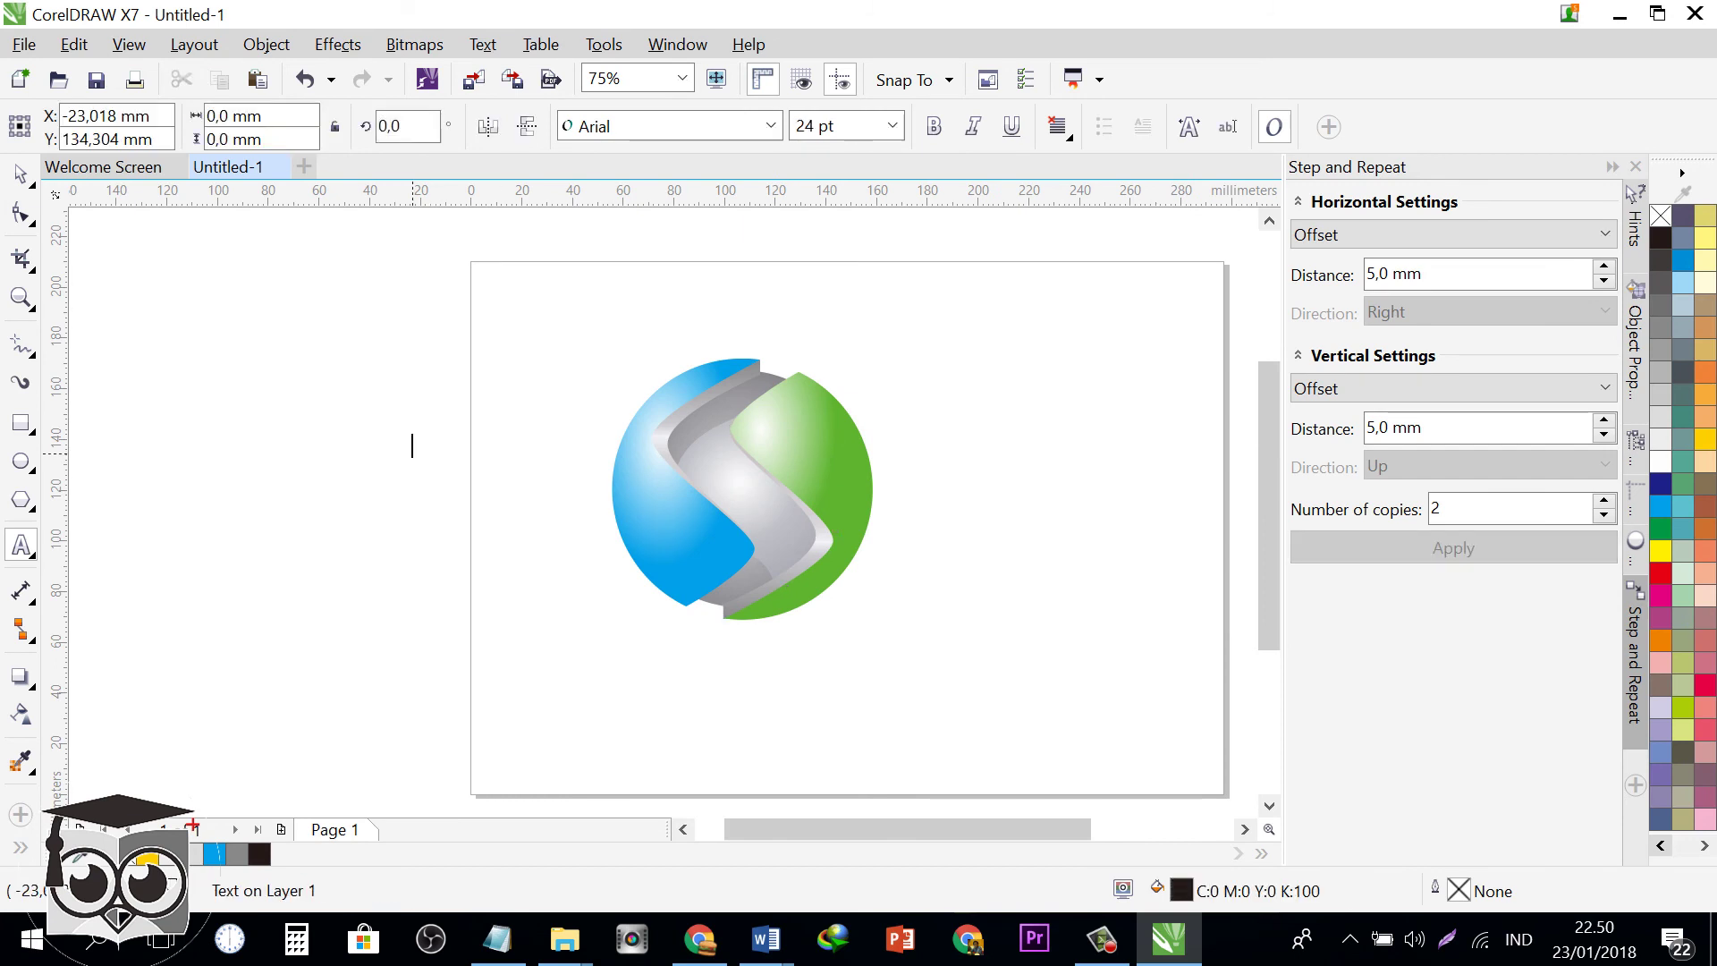
key(ctrl+space)
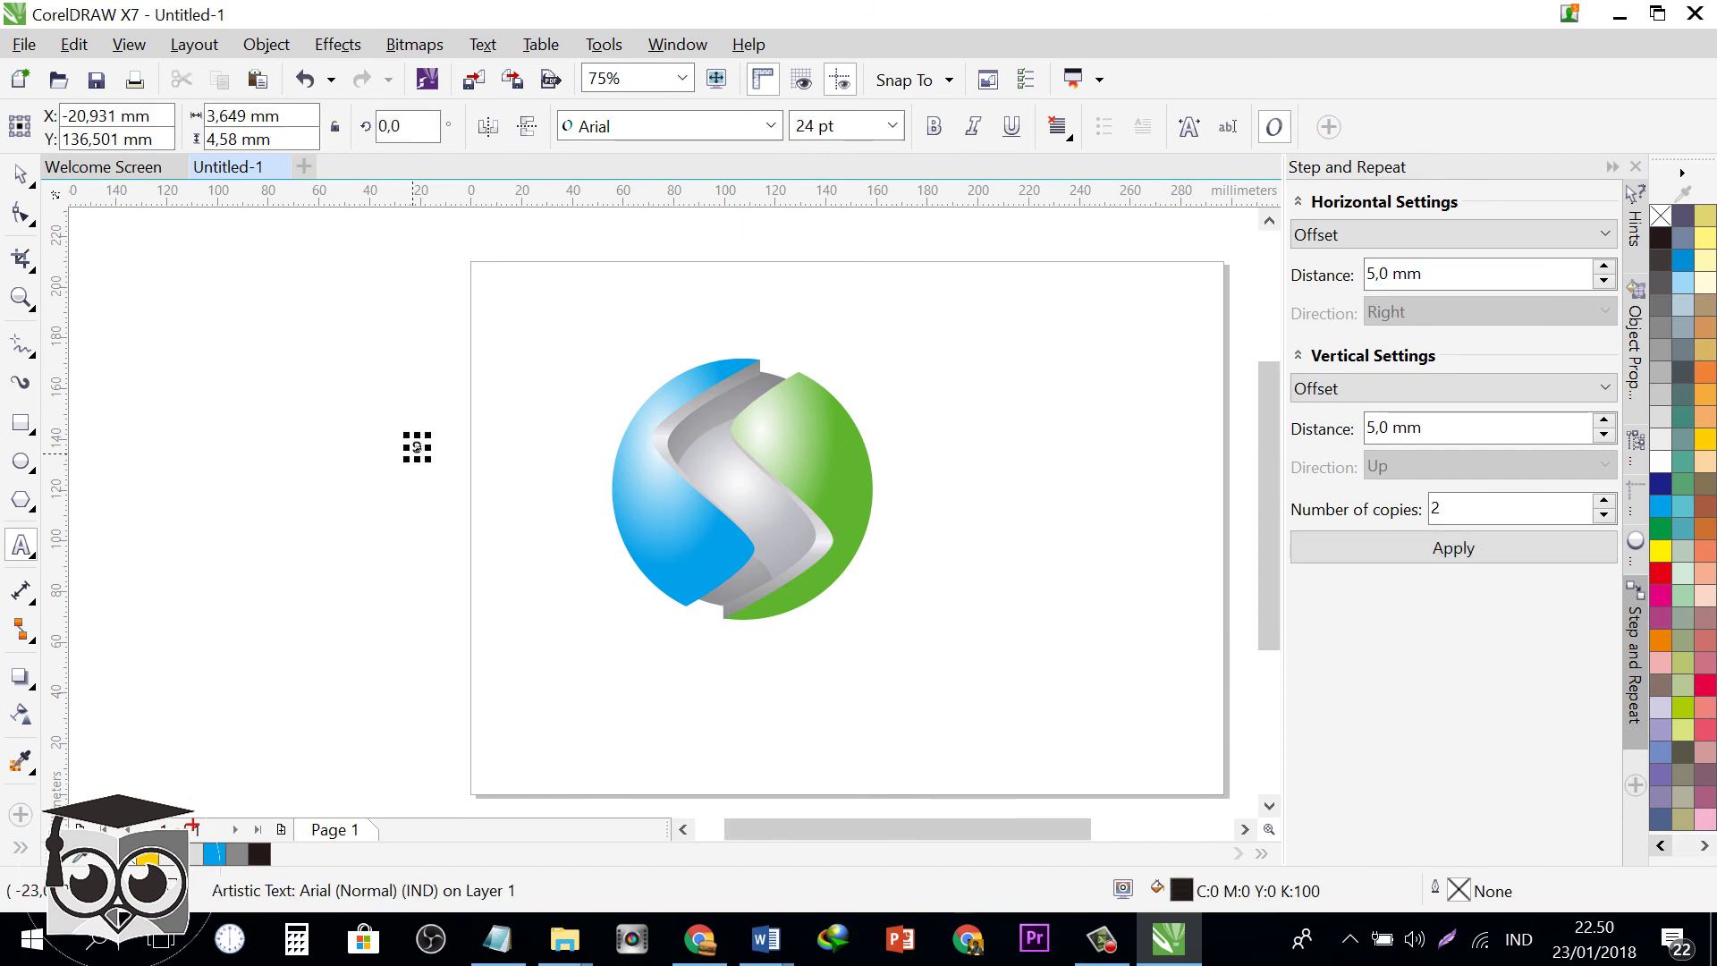
text(sinerg)
key(BackSpace)
key(BackSpace)
key(BackSpace)
key(BackSpace)
key(BackSpace)
key(BackSpace)
key(BackSpace)
text(SINERGI)
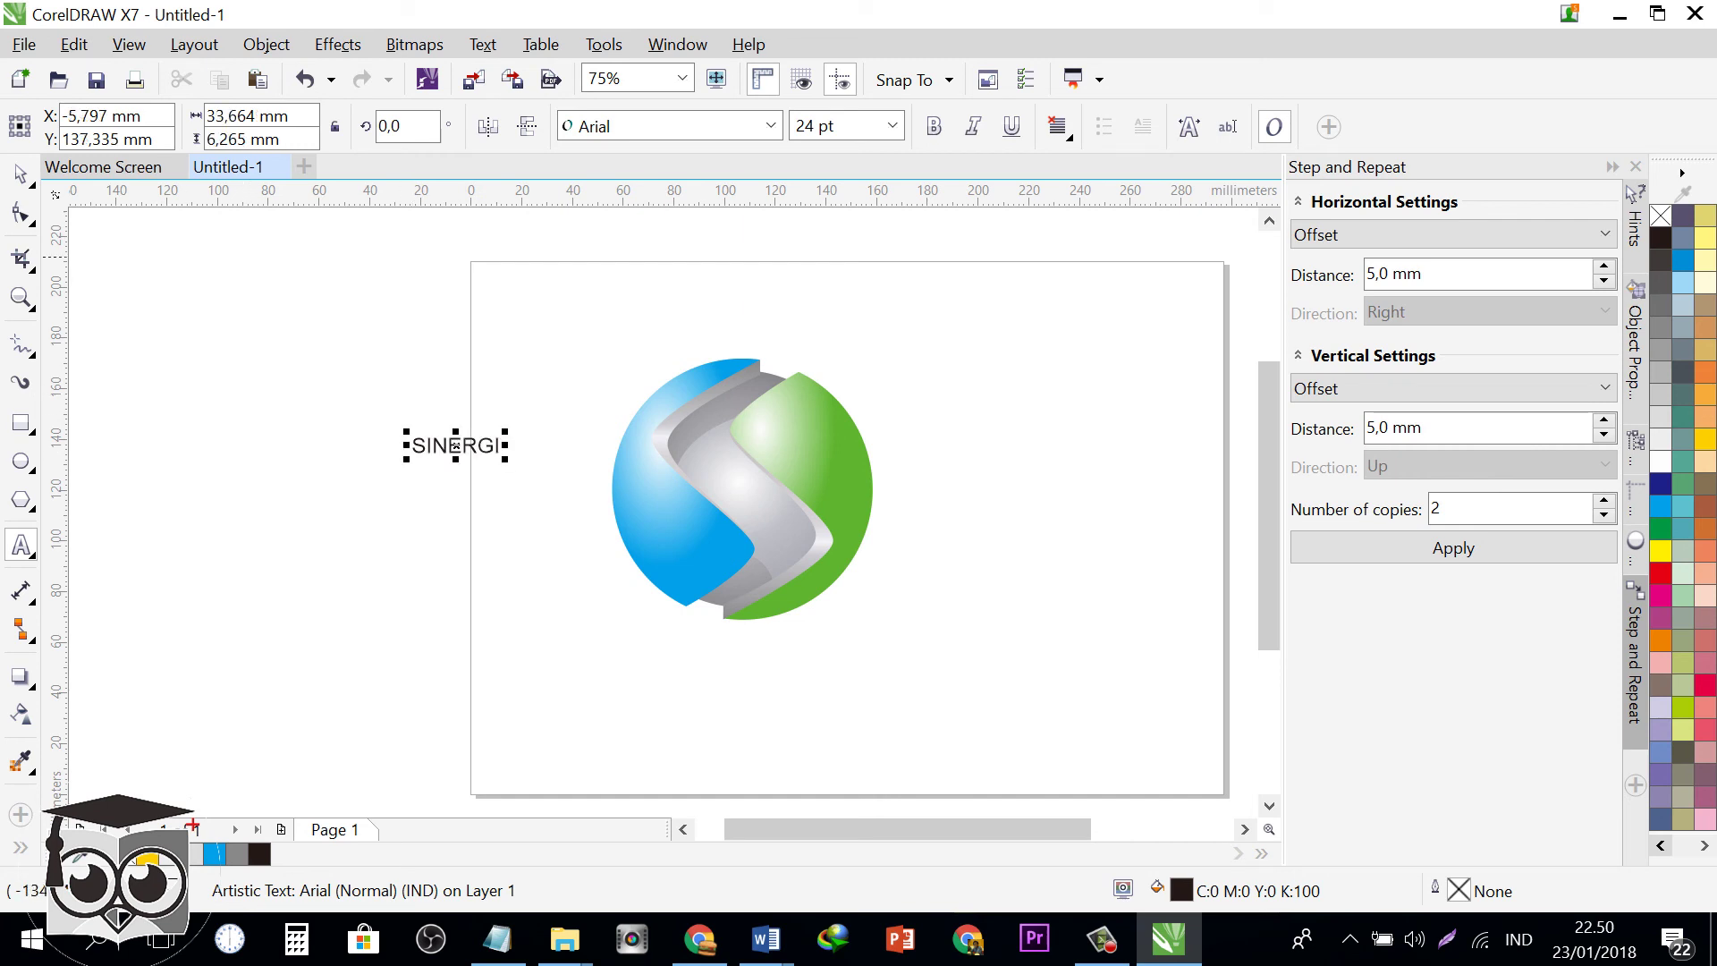
- Change the font of the SINERGI text to Market Deco
click(20, 174)
click(771, 126)
click(626, 196)
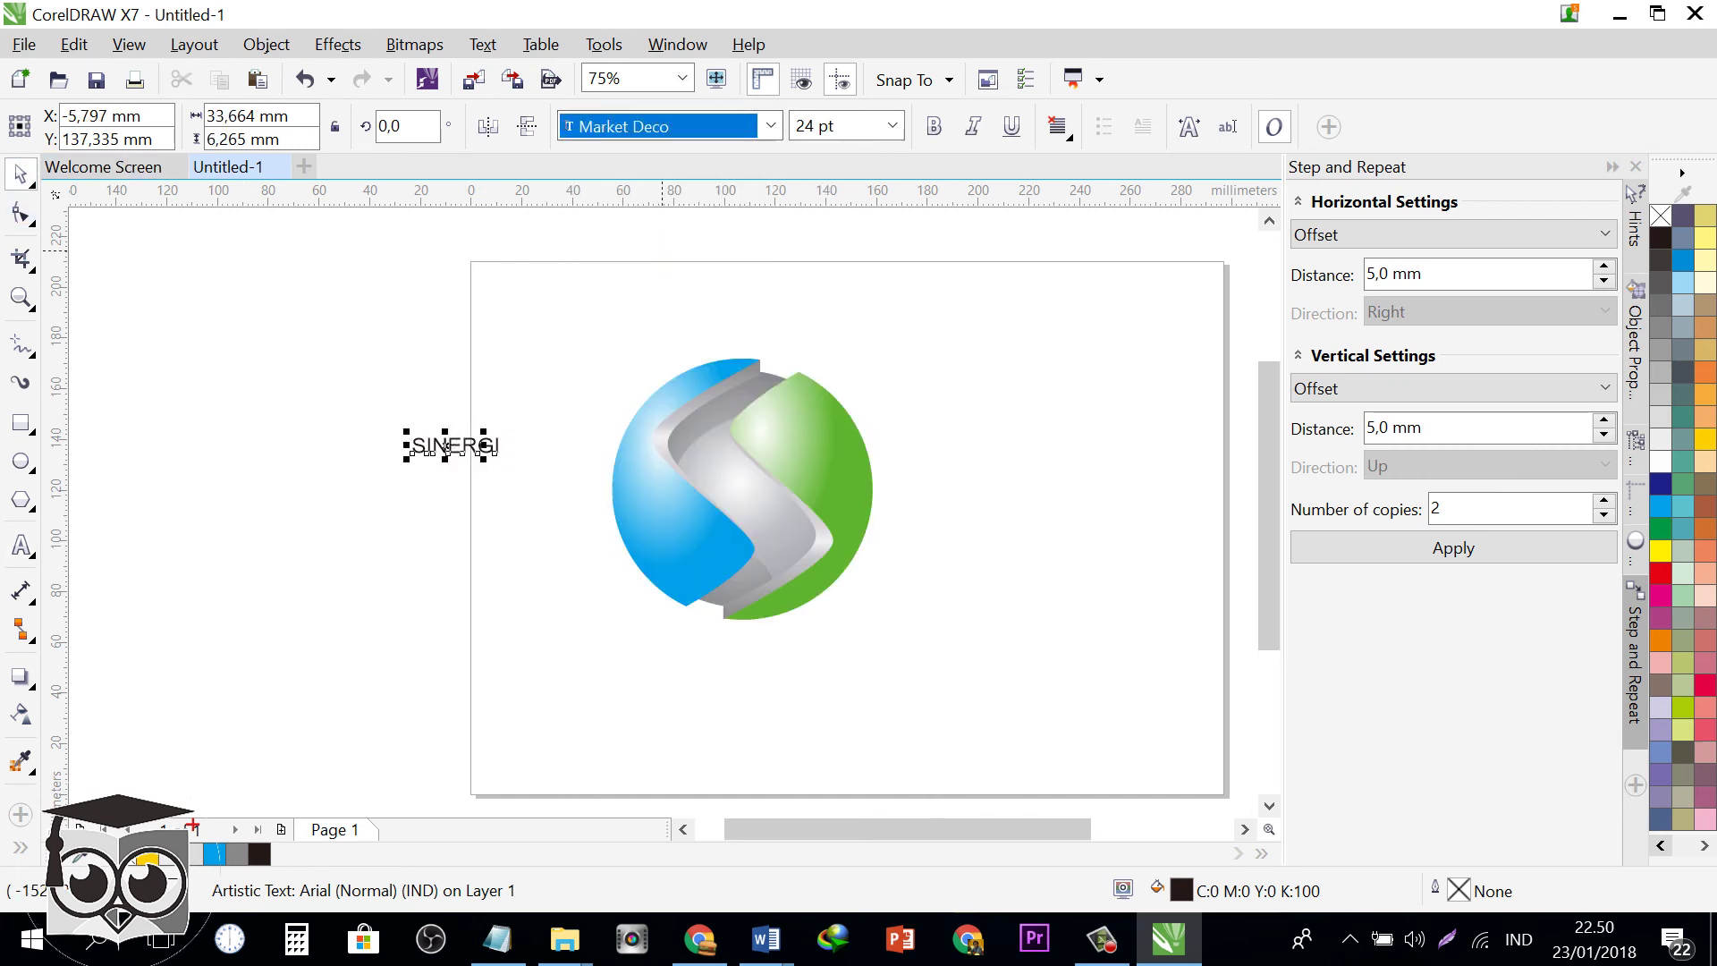
- Enlarge the SINERGI text to about 136 pt and move it to the right-hand side of the sphere
drag(481, 433, 780, 364)
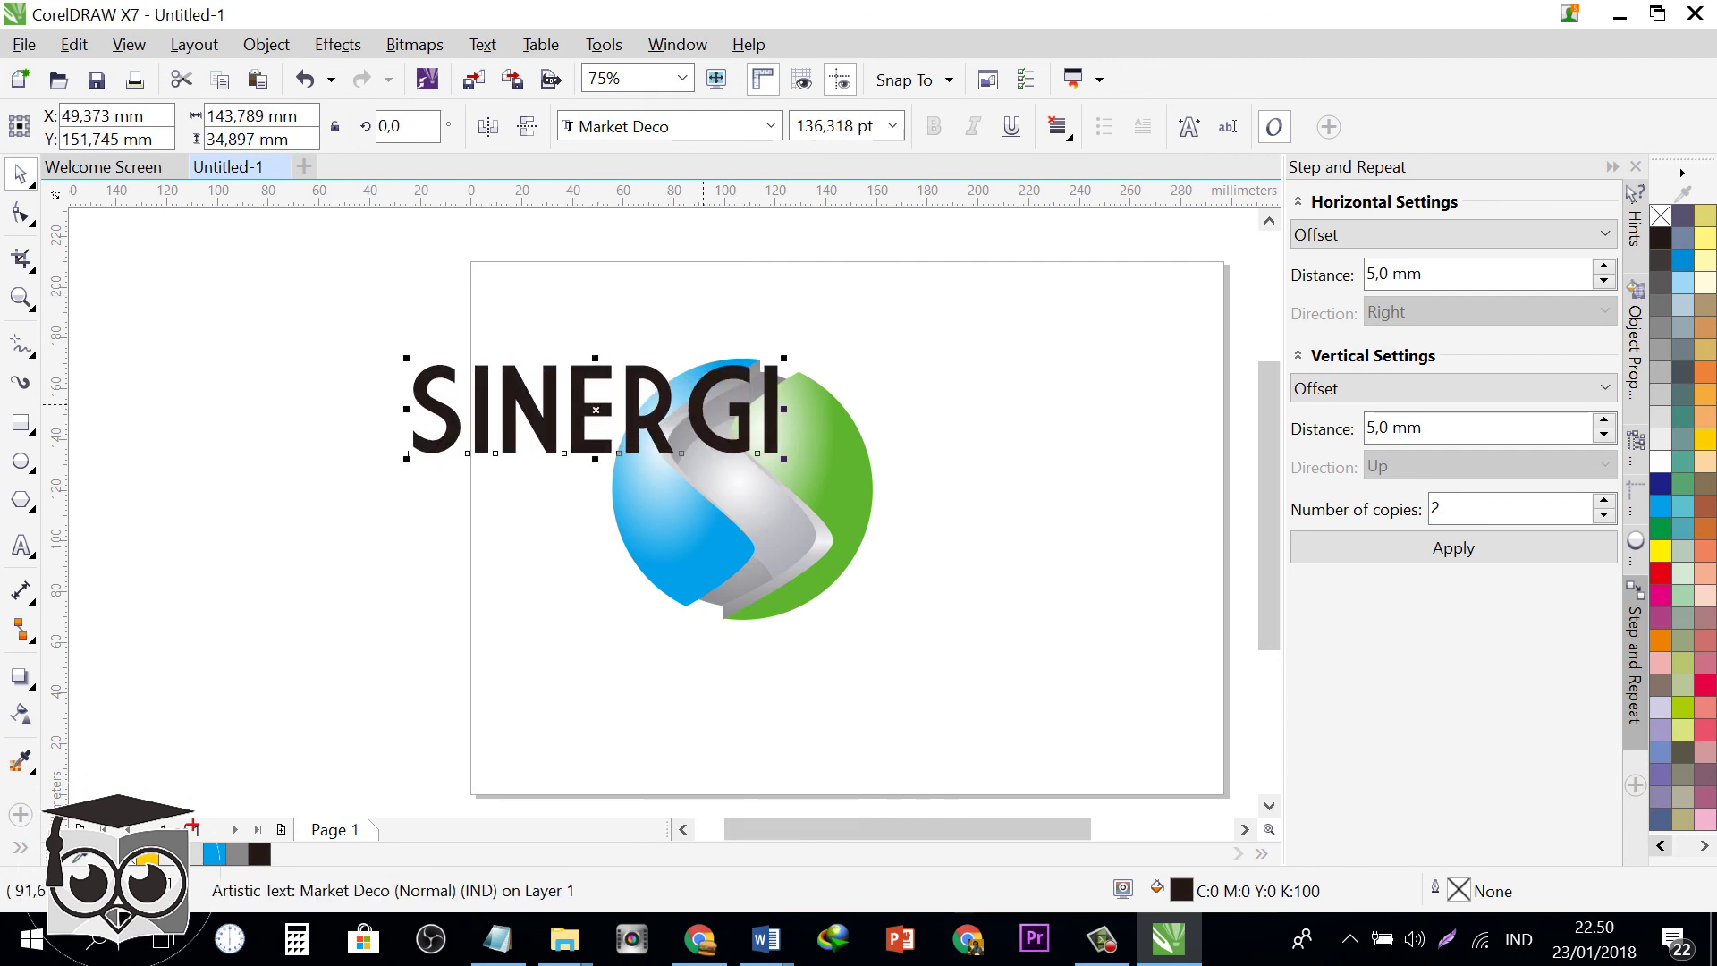
drag(595, 407, 1091, 482)
drag(1199, 483, 1184, 470)
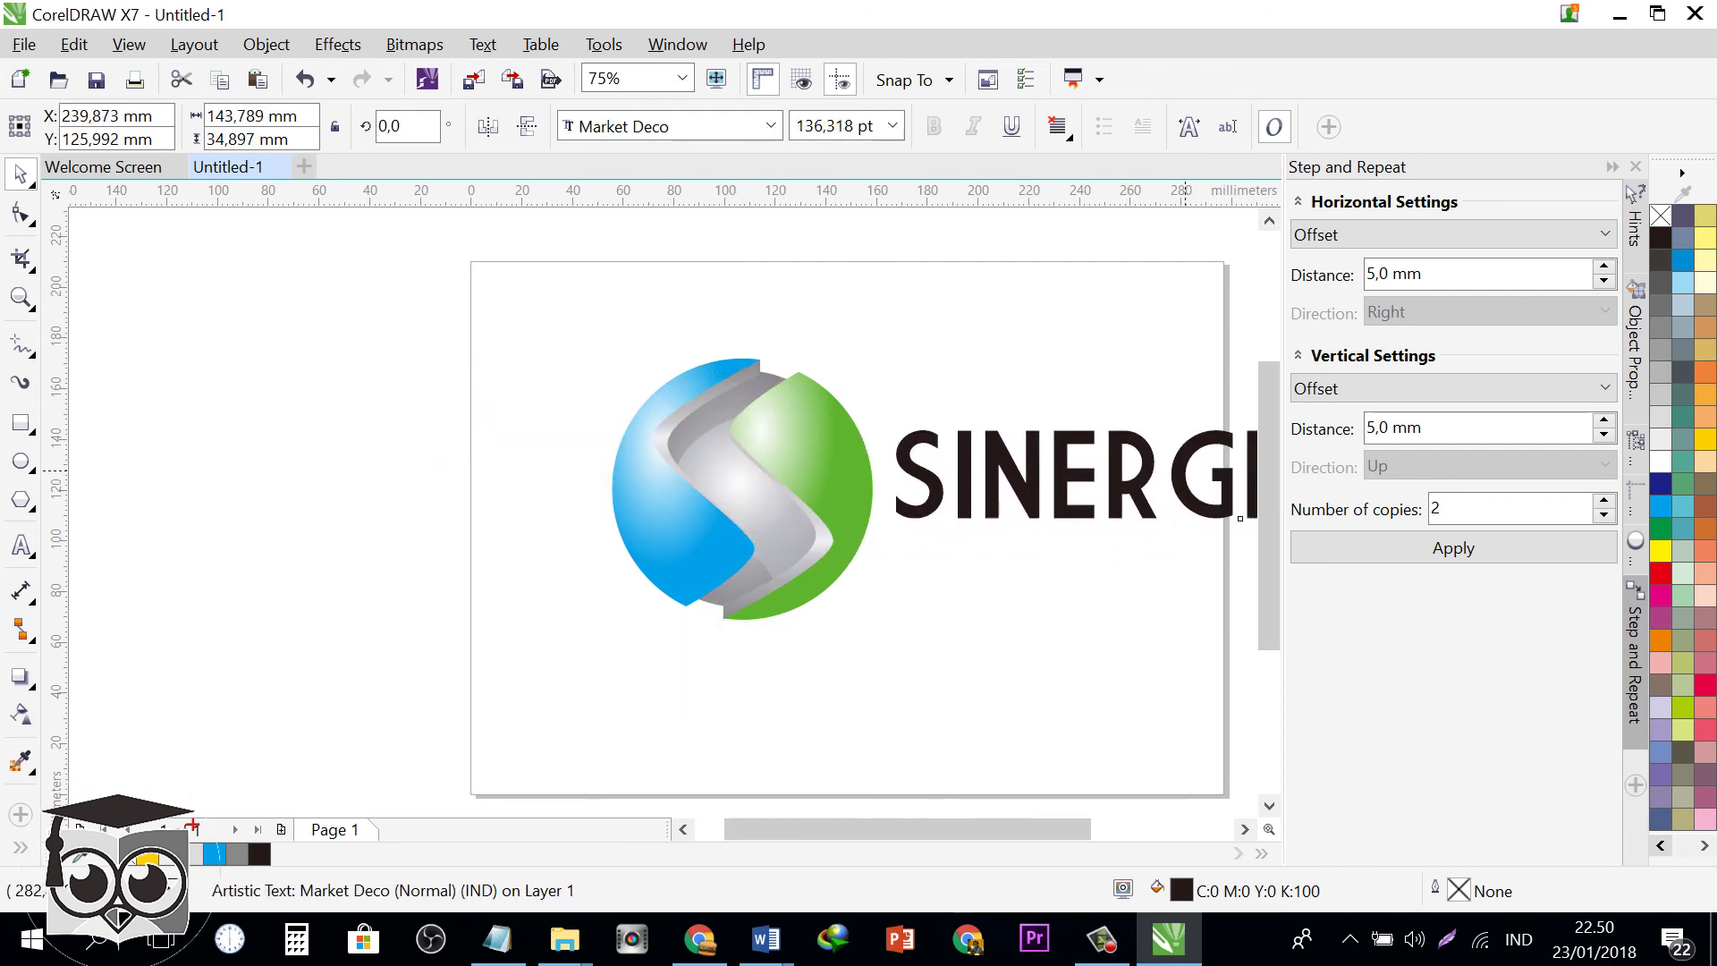
- Scale the sphere and the SINERGI text down together so the whole logo fits inside the page, with the text at about 94 pt
click(1244, 830)
click(1249, 622)
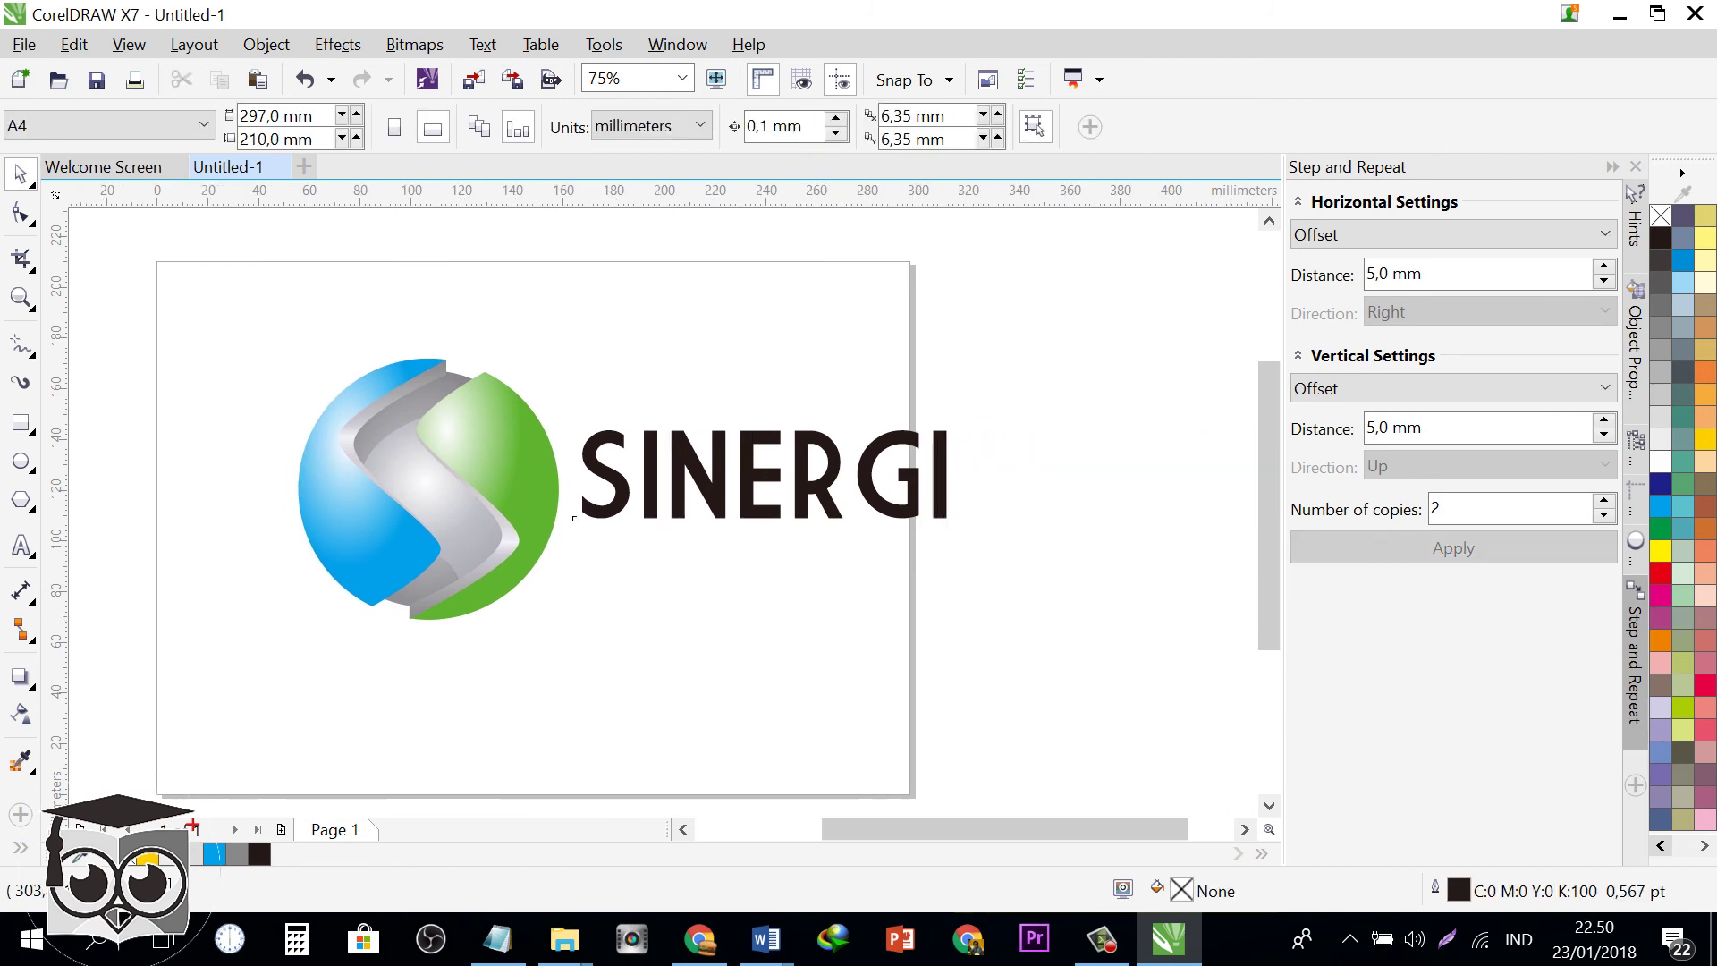
drag(1100, 666, 325, 330)
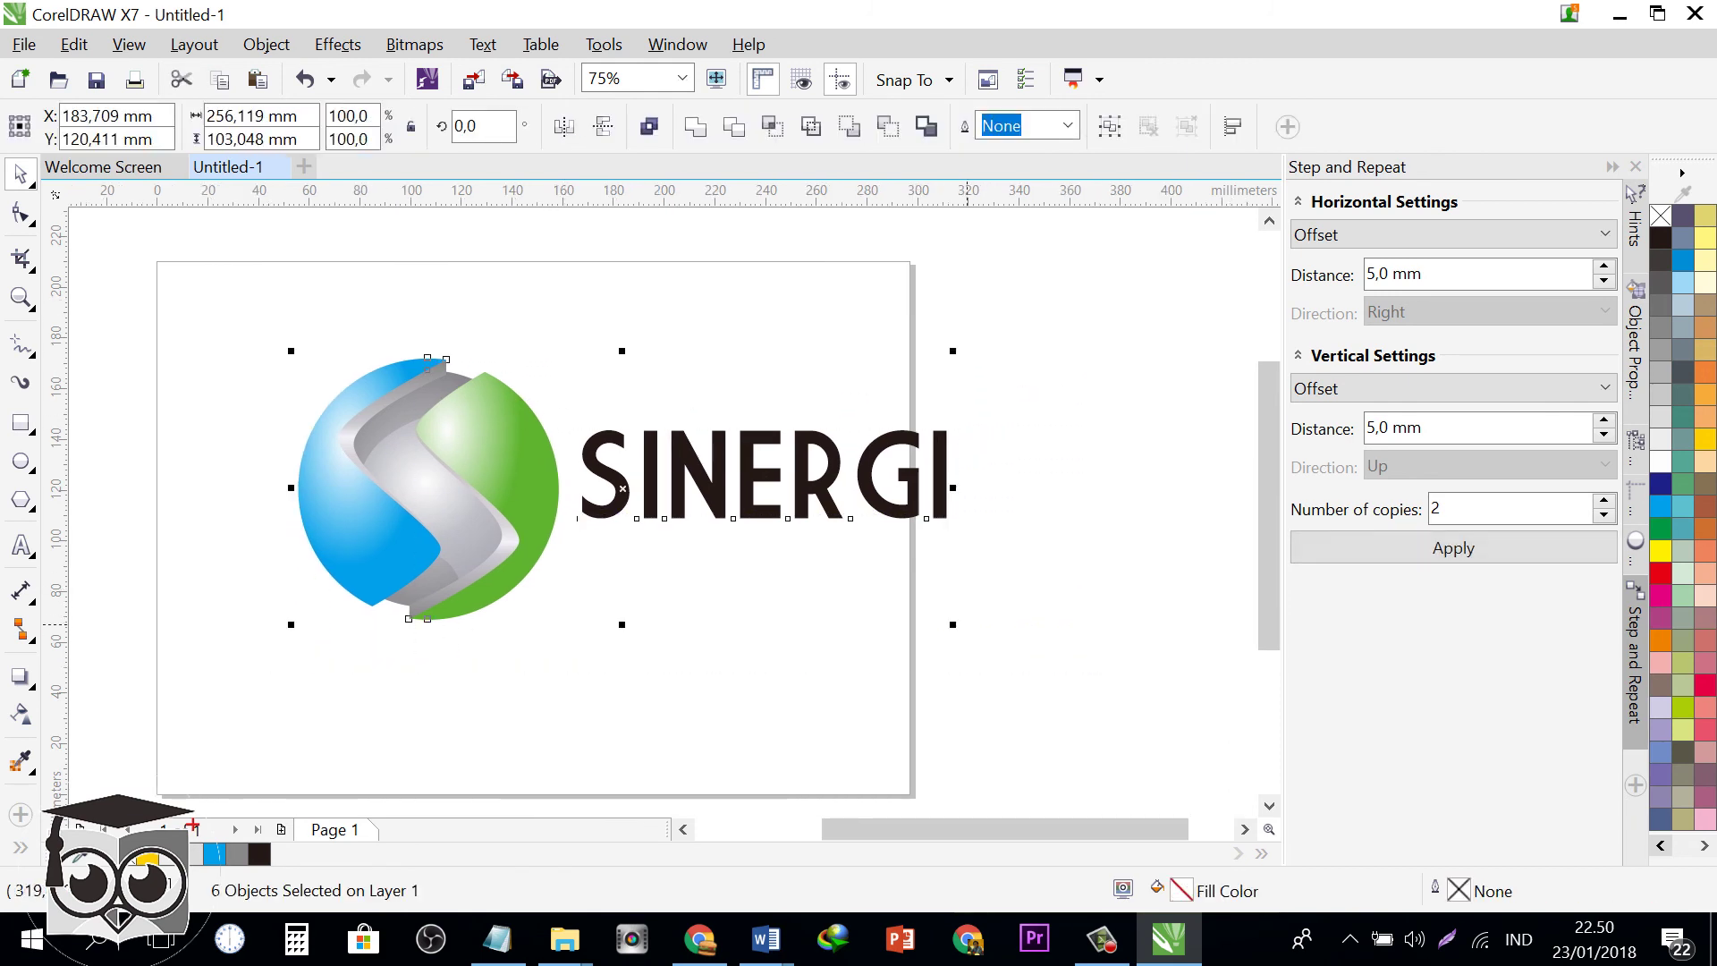
drag(950, 626, 752, 540)
click(767, 569)
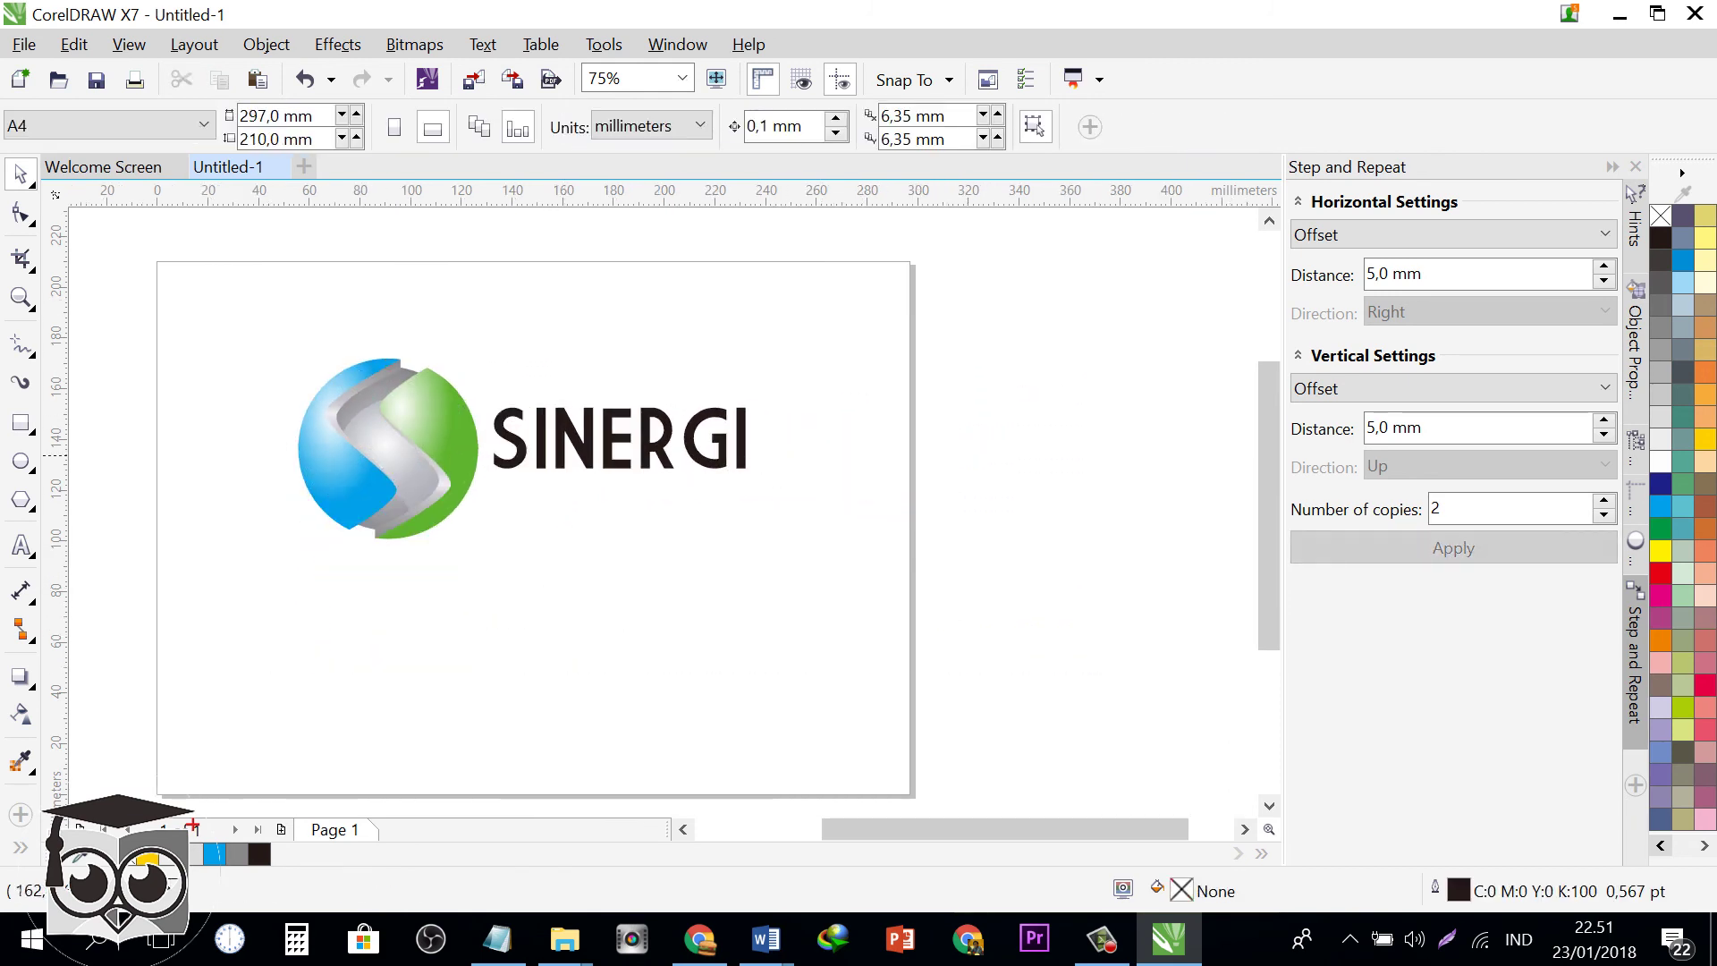
- Move the SINERGI text slightly down so it sits level with the middle of the sphere
scroll(502, 445, up, 1)
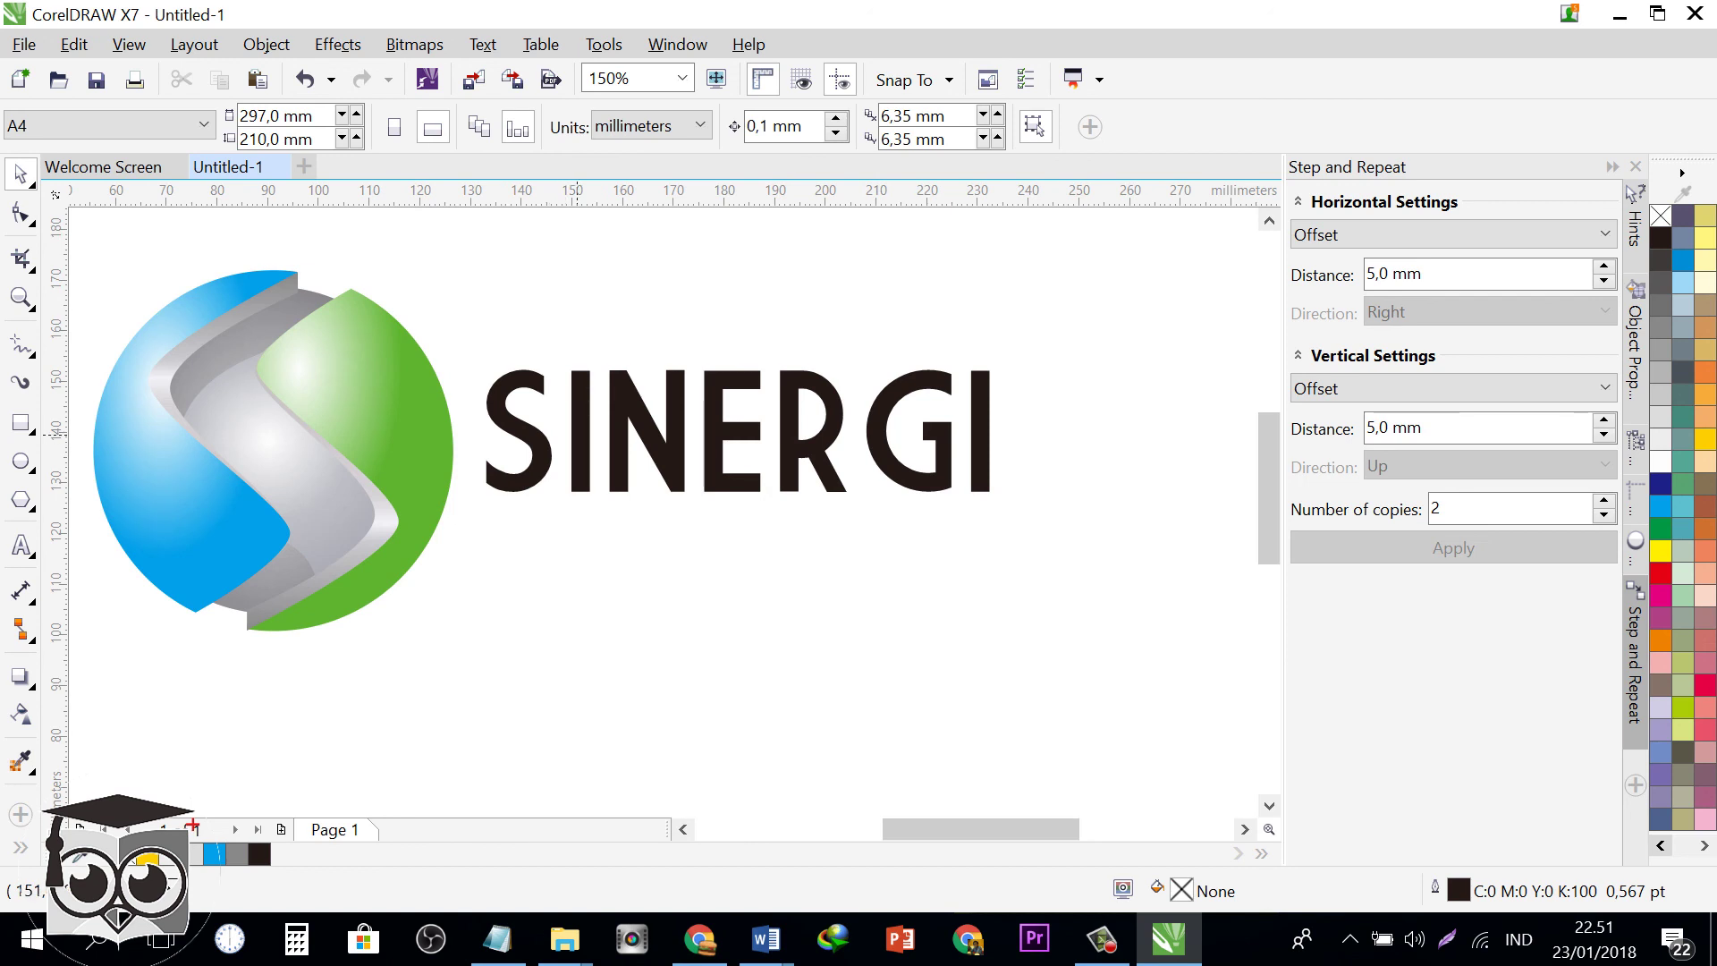
drag(576, 434, 584, 461)
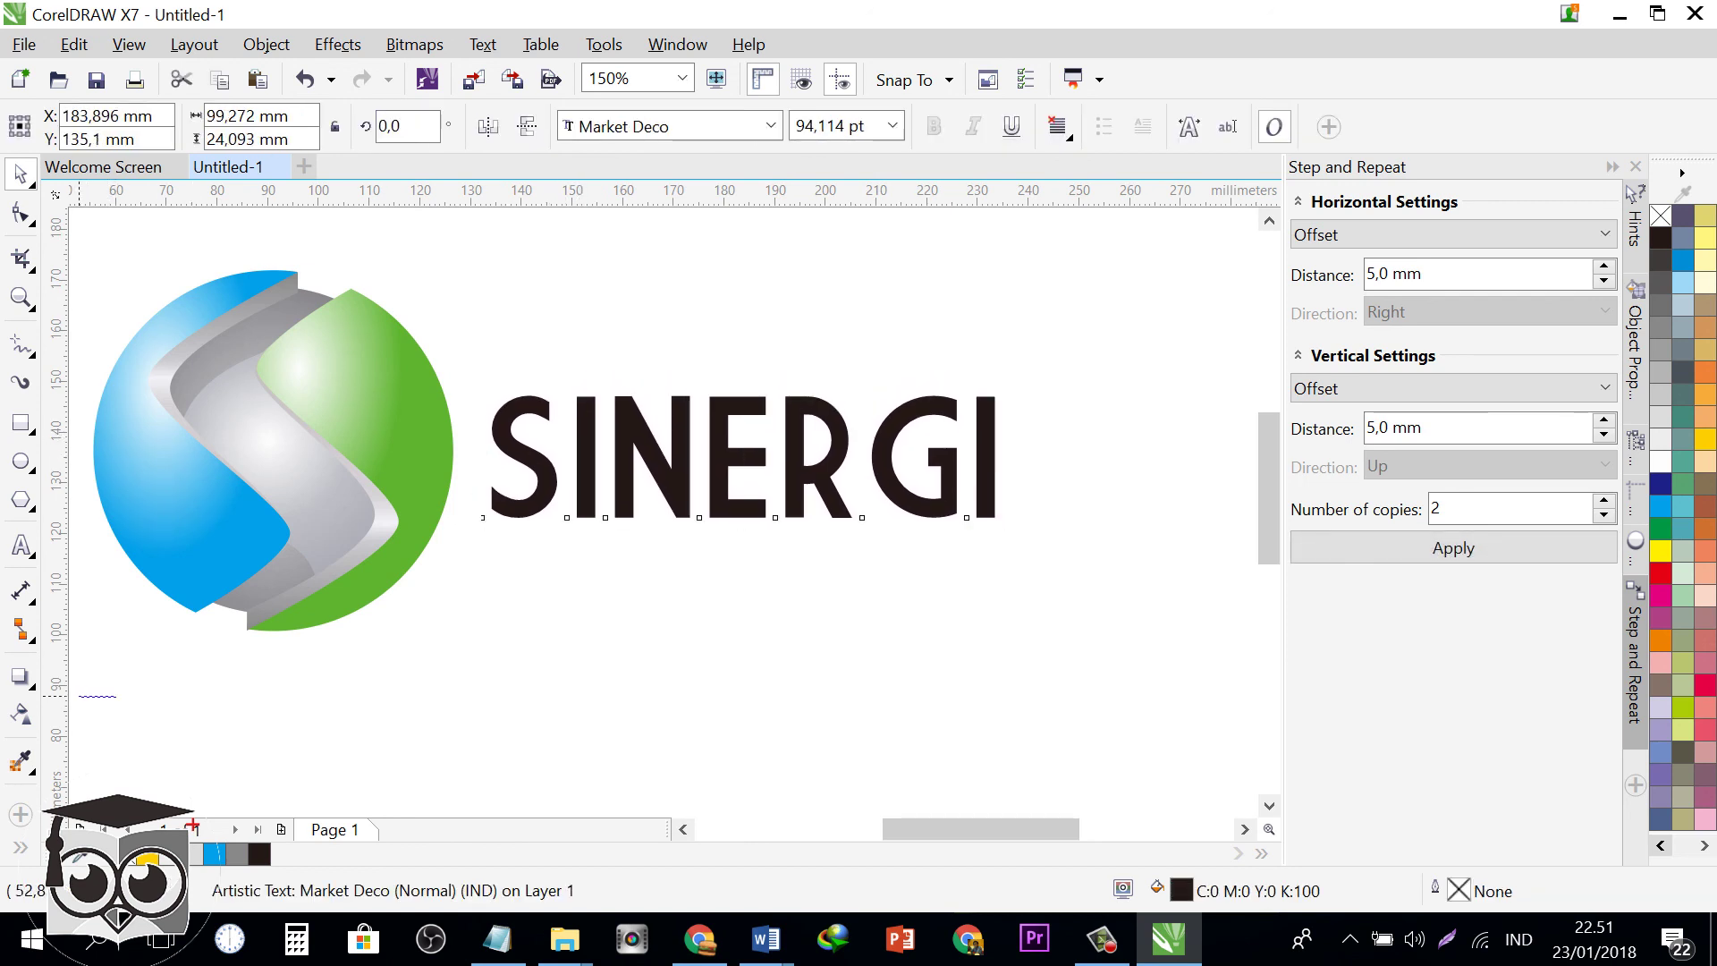
mouse_move(80, 696)
mouse_down()
mouse_move(63, 694)
mouse_move(1163, 451)
mouse_up()
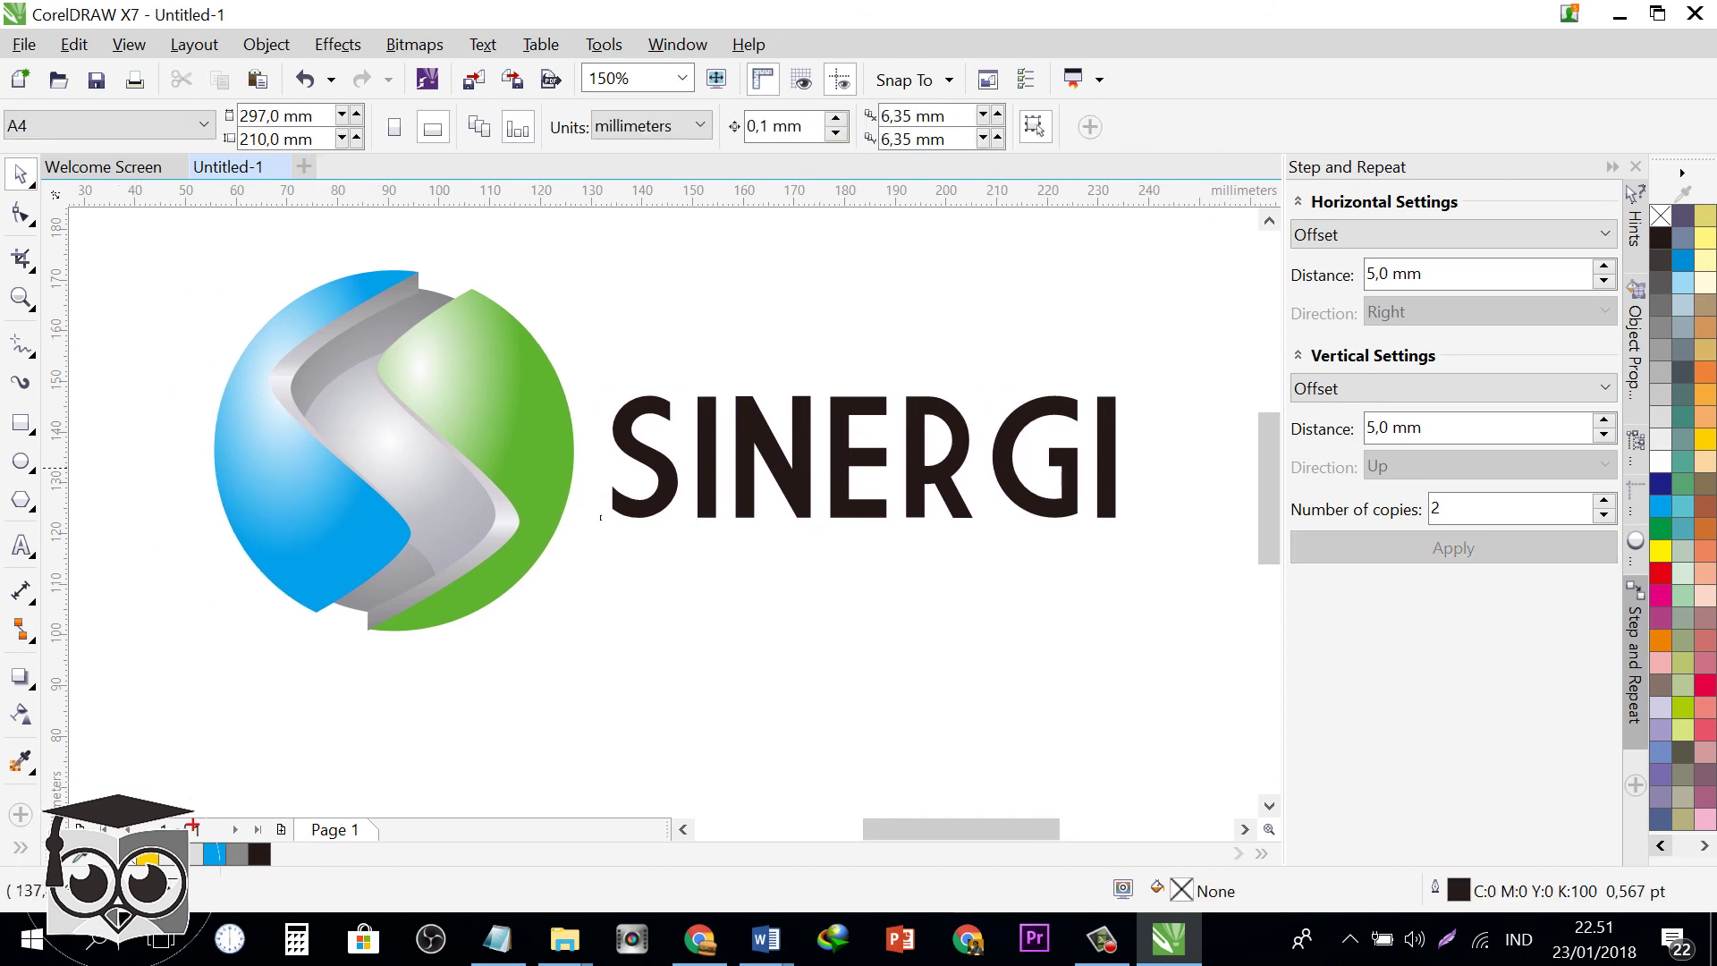
click(668, 469)
click(749, 594)
- Add the artistic text "company tagline" in lowercase below the logo
click(20, 544)
click(455, 706)
text(company)
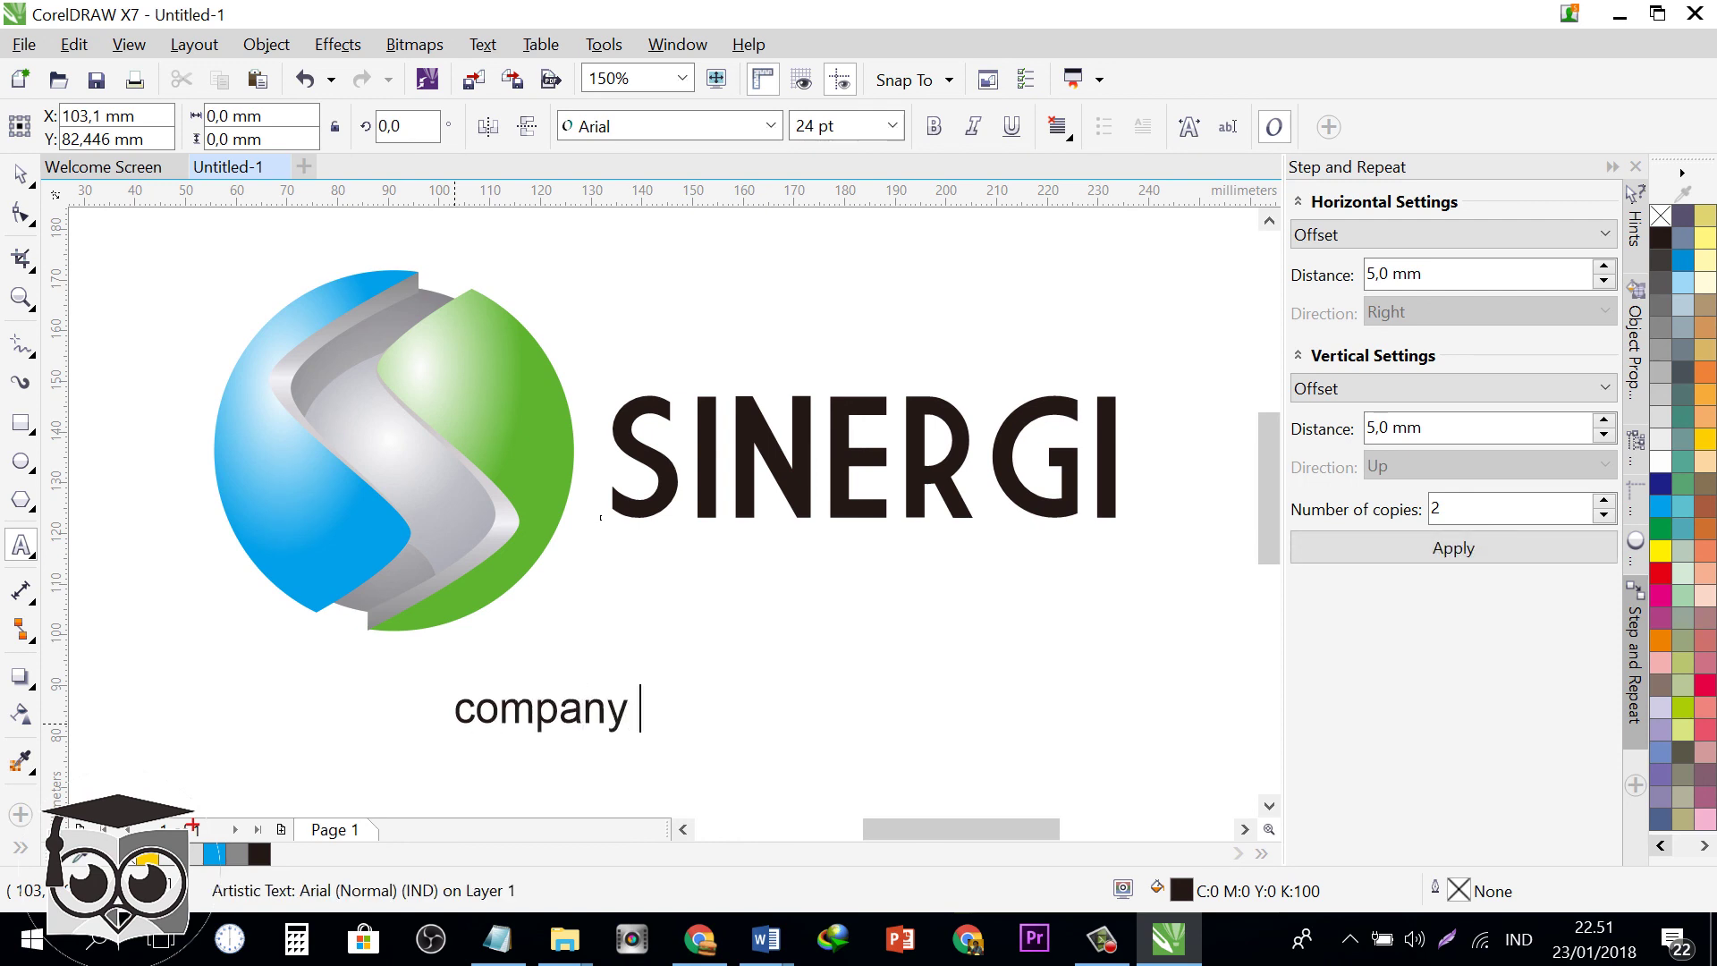
text( tagline)
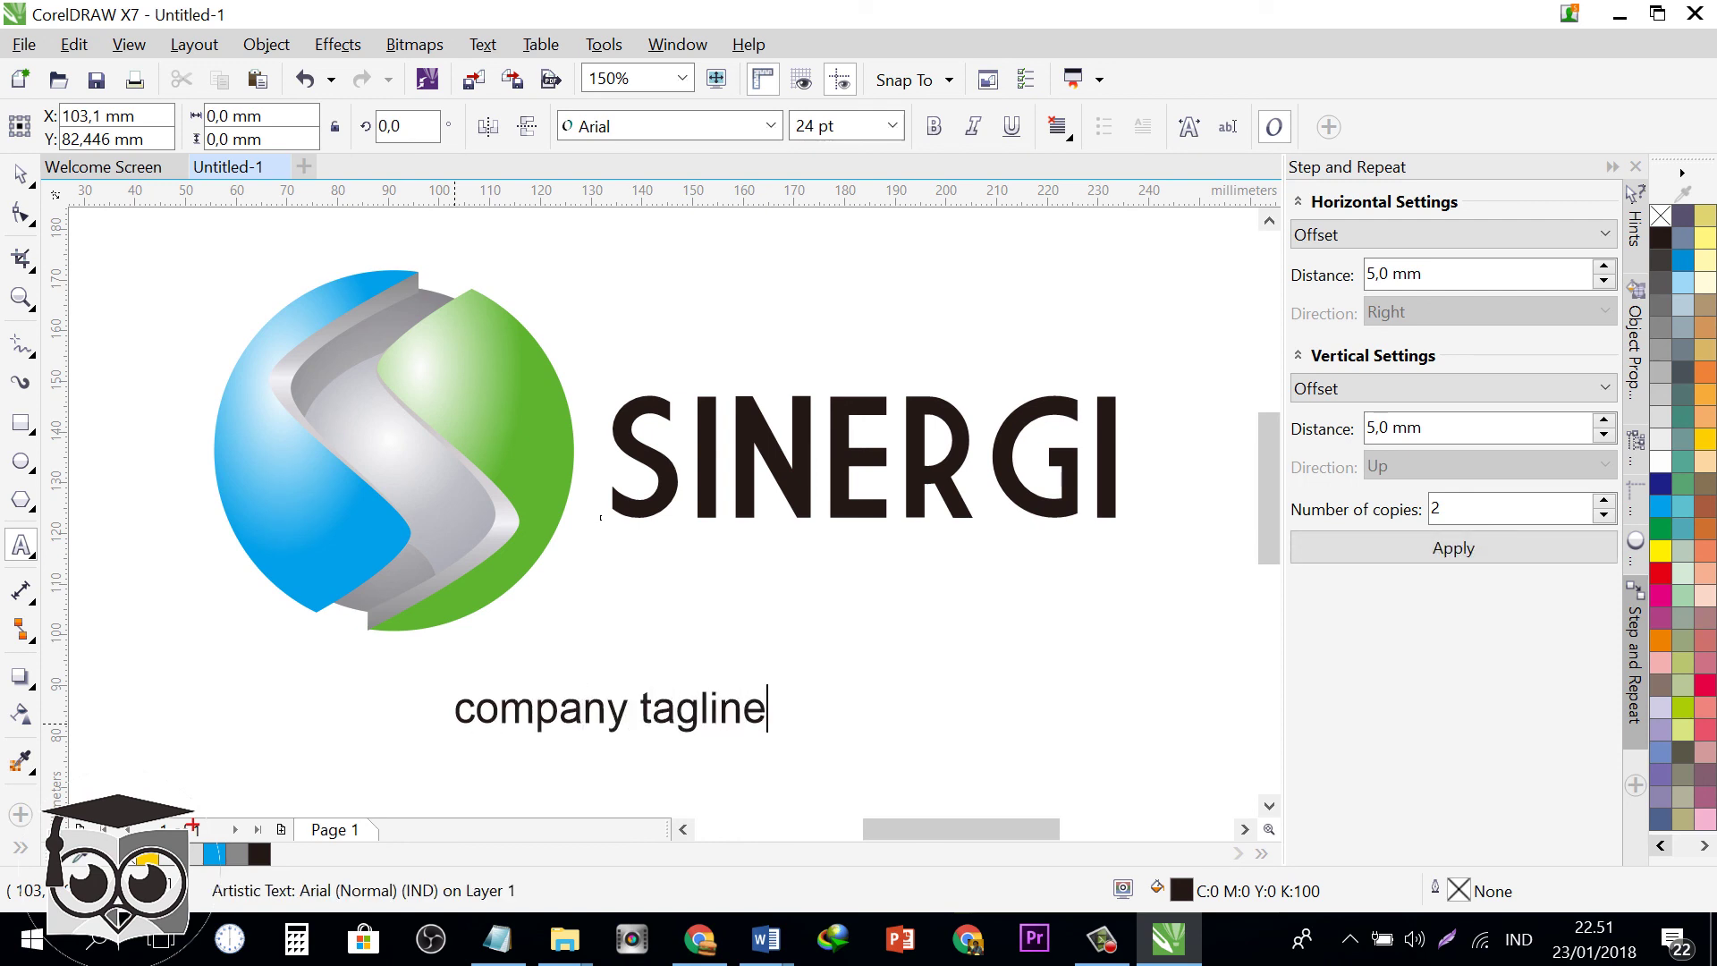
click(20, 174)
- Change the tagline's font to Atelier du Machiniste, enlarge it to about 82 pt and place it under the right end of SINERGI
click(771, 126)
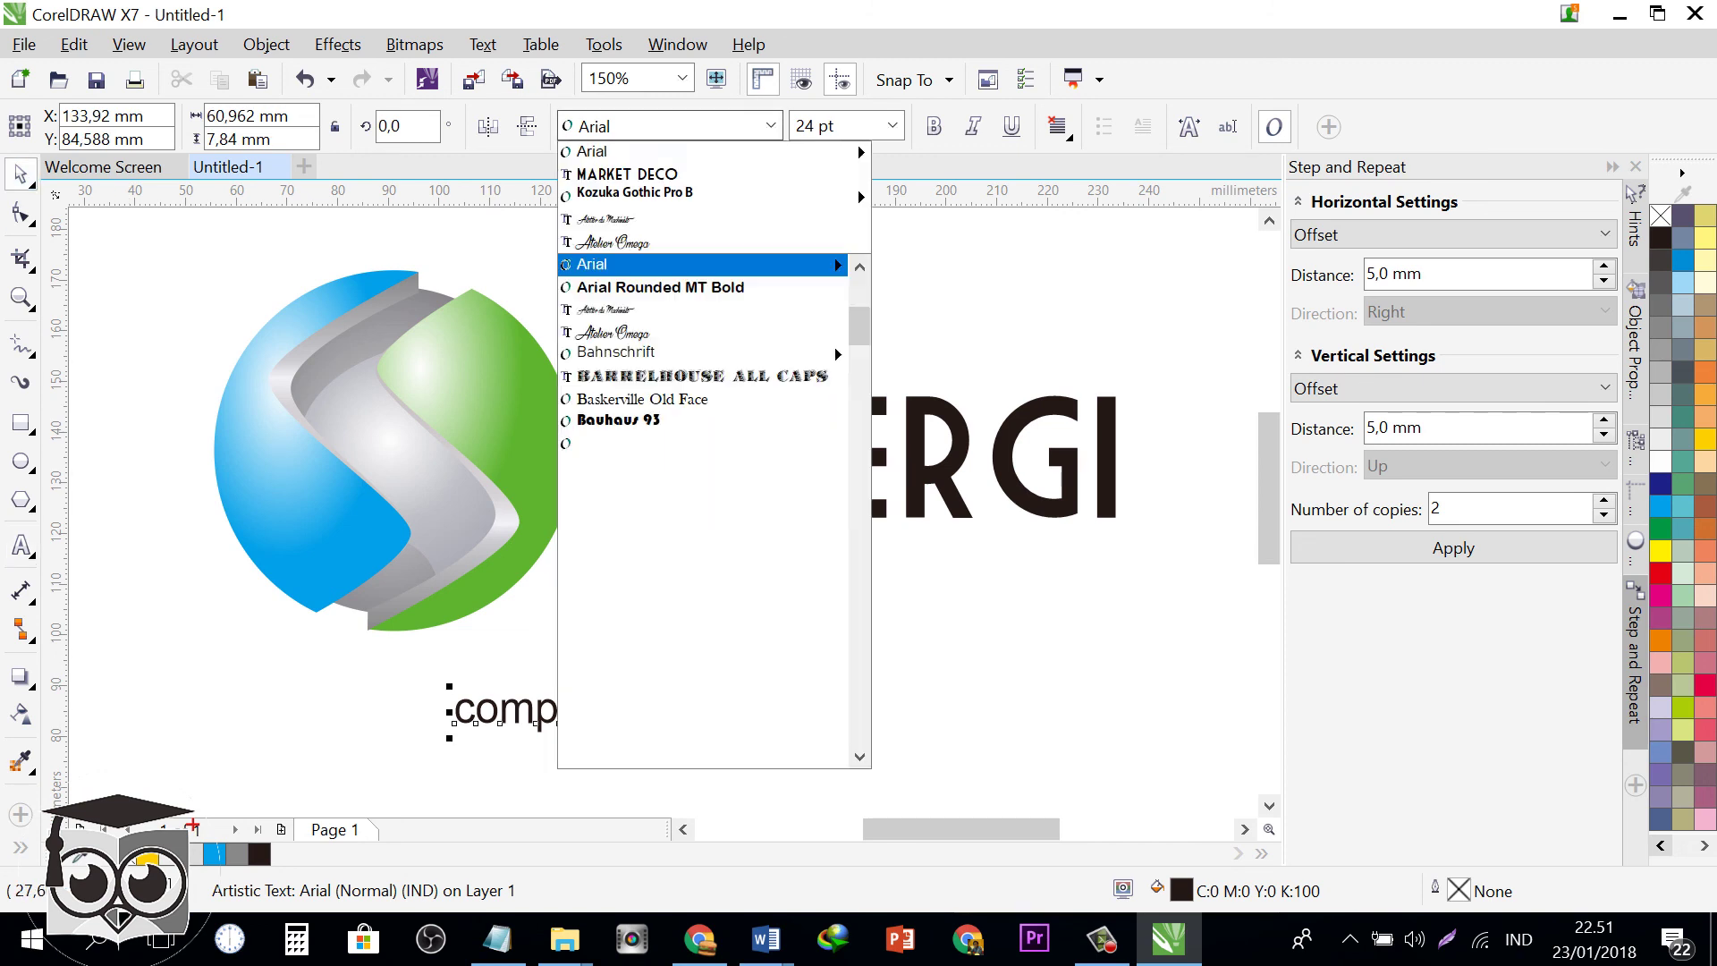
click(805, 219)
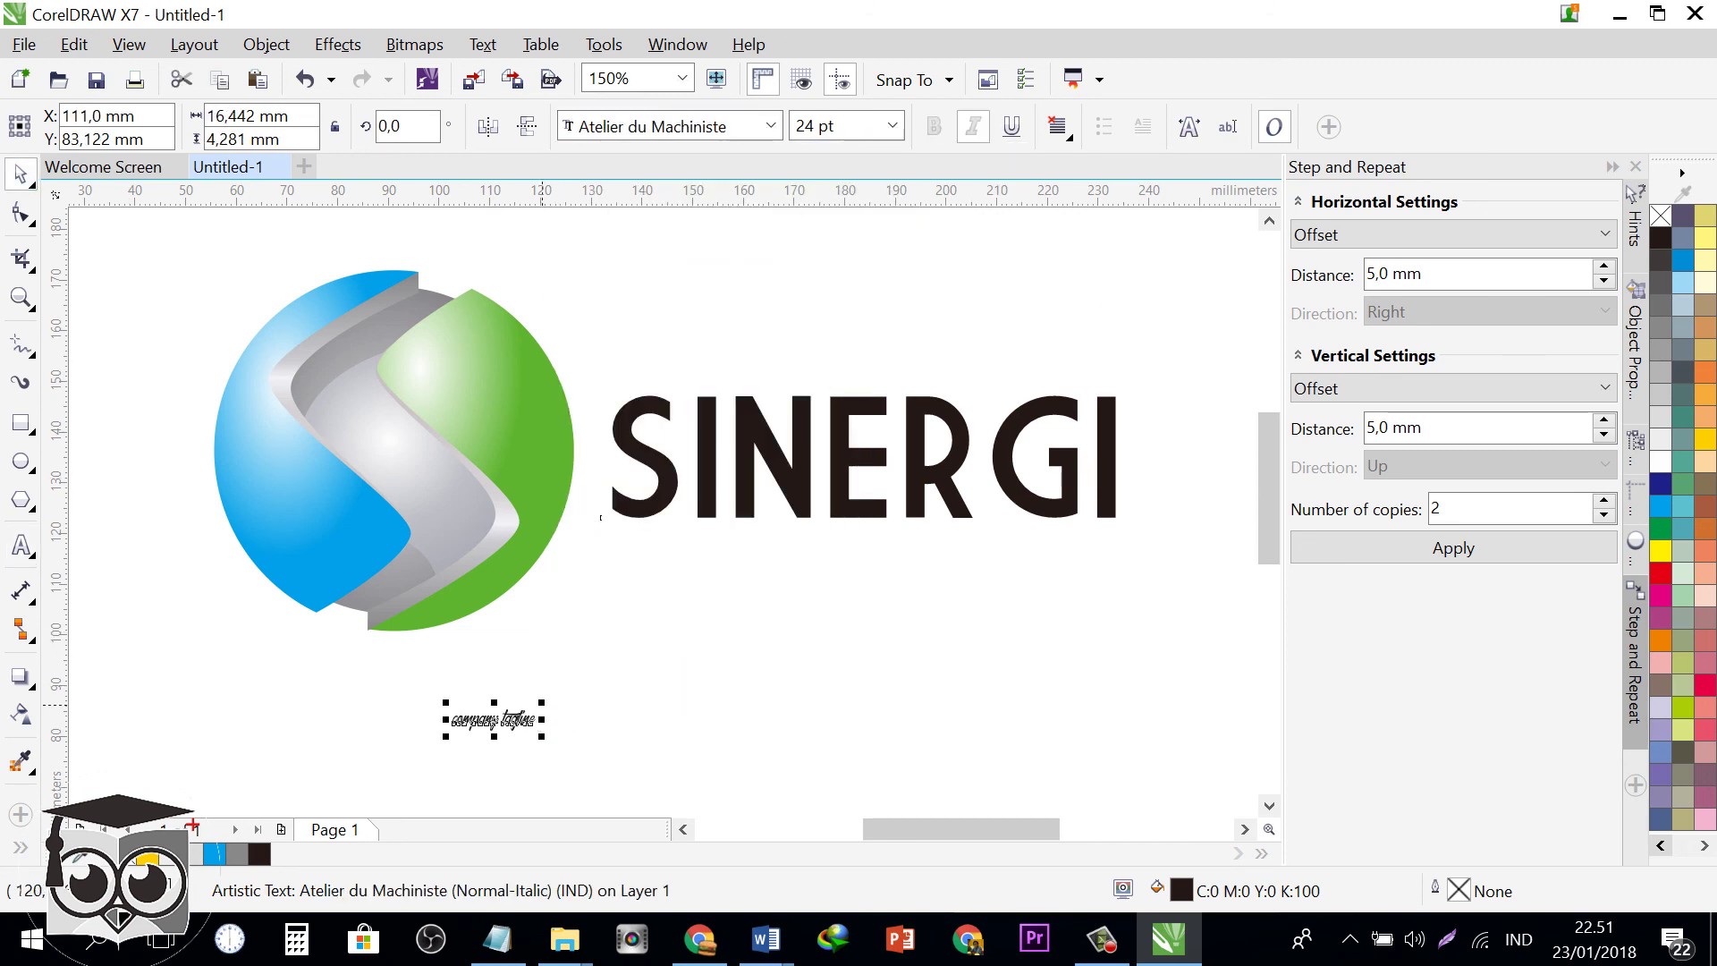
drag(542, 704, 1064, 561)
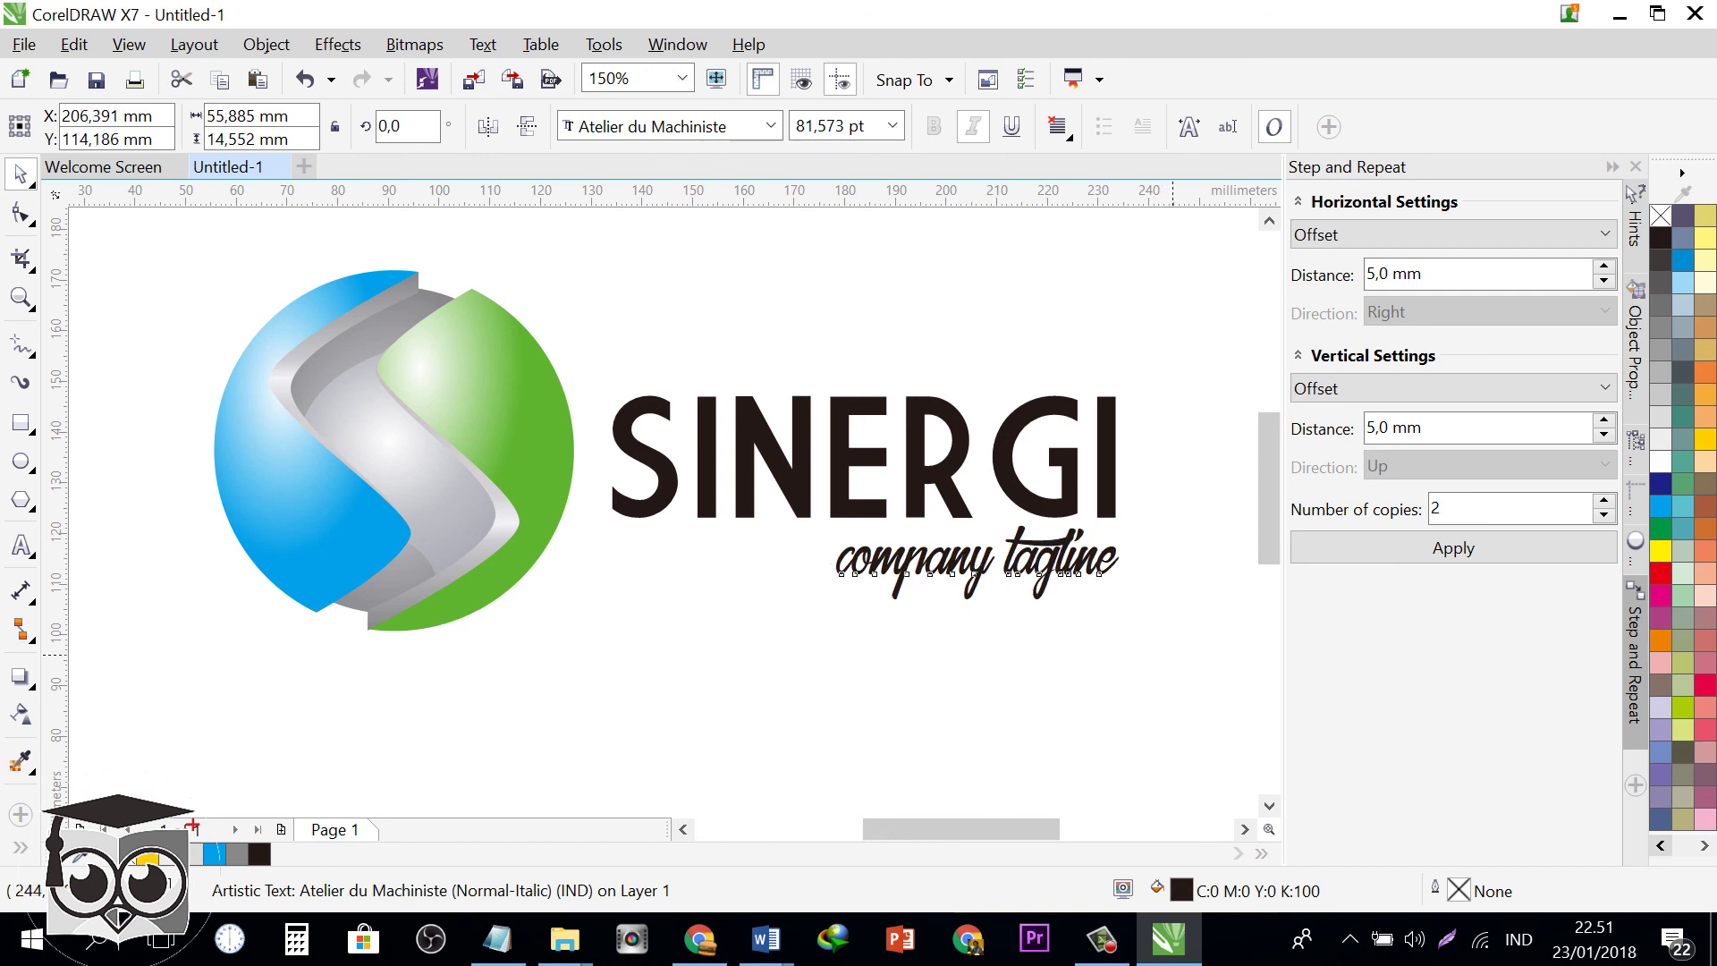
- Move the SINERGI text and the tagline up together so the pair is vertically centred beside the sphere
drag(1172, 655, 592, 327)
drag(866, 498, 865, 462)
drag(631, 369, 631, 370)
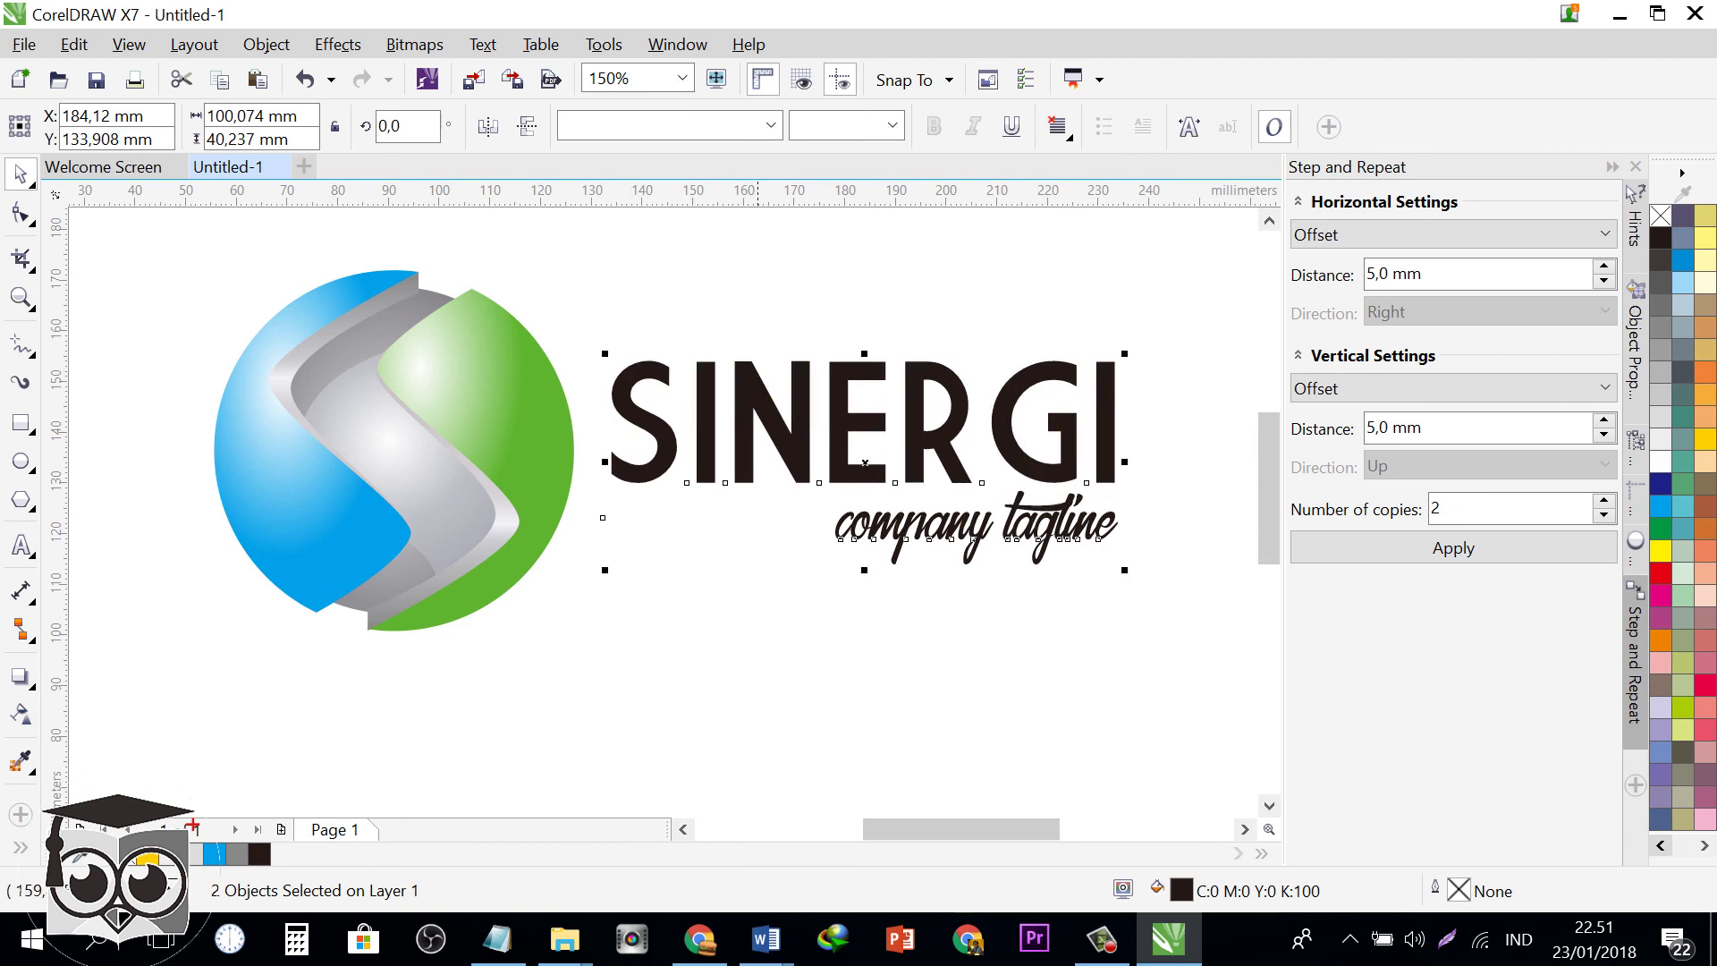
click(775, 279)
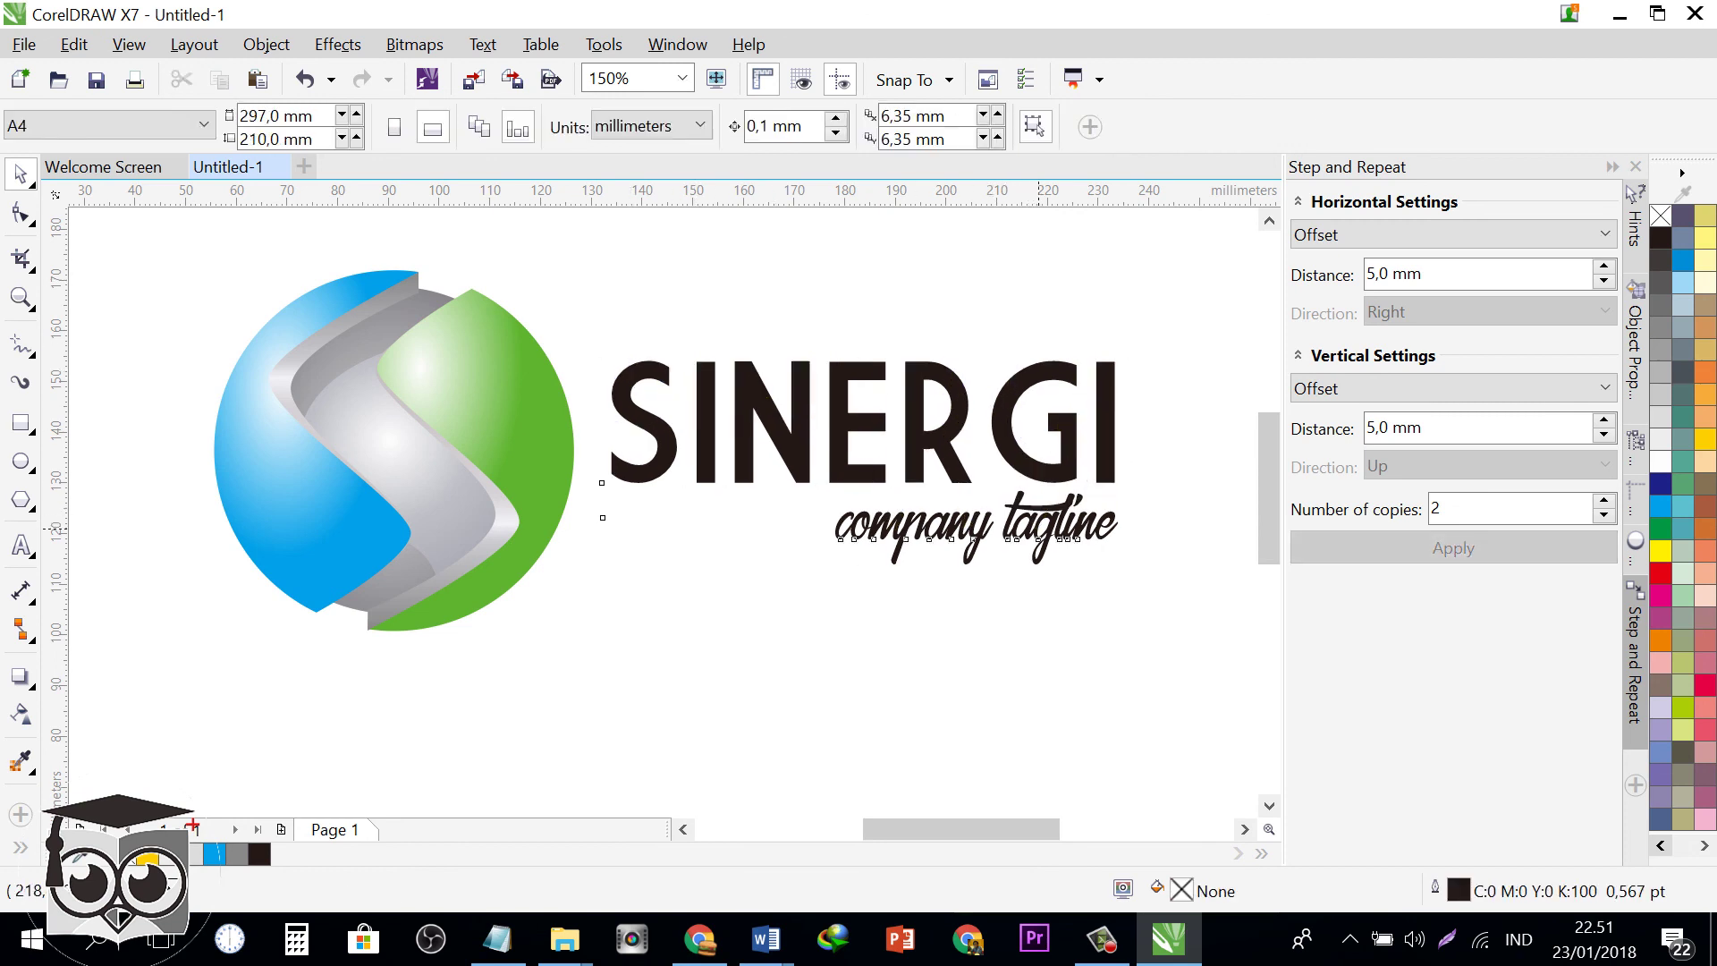
- Nudge the tagline slightly down to widen its gap below the SINERGI text
click(1038, 528)
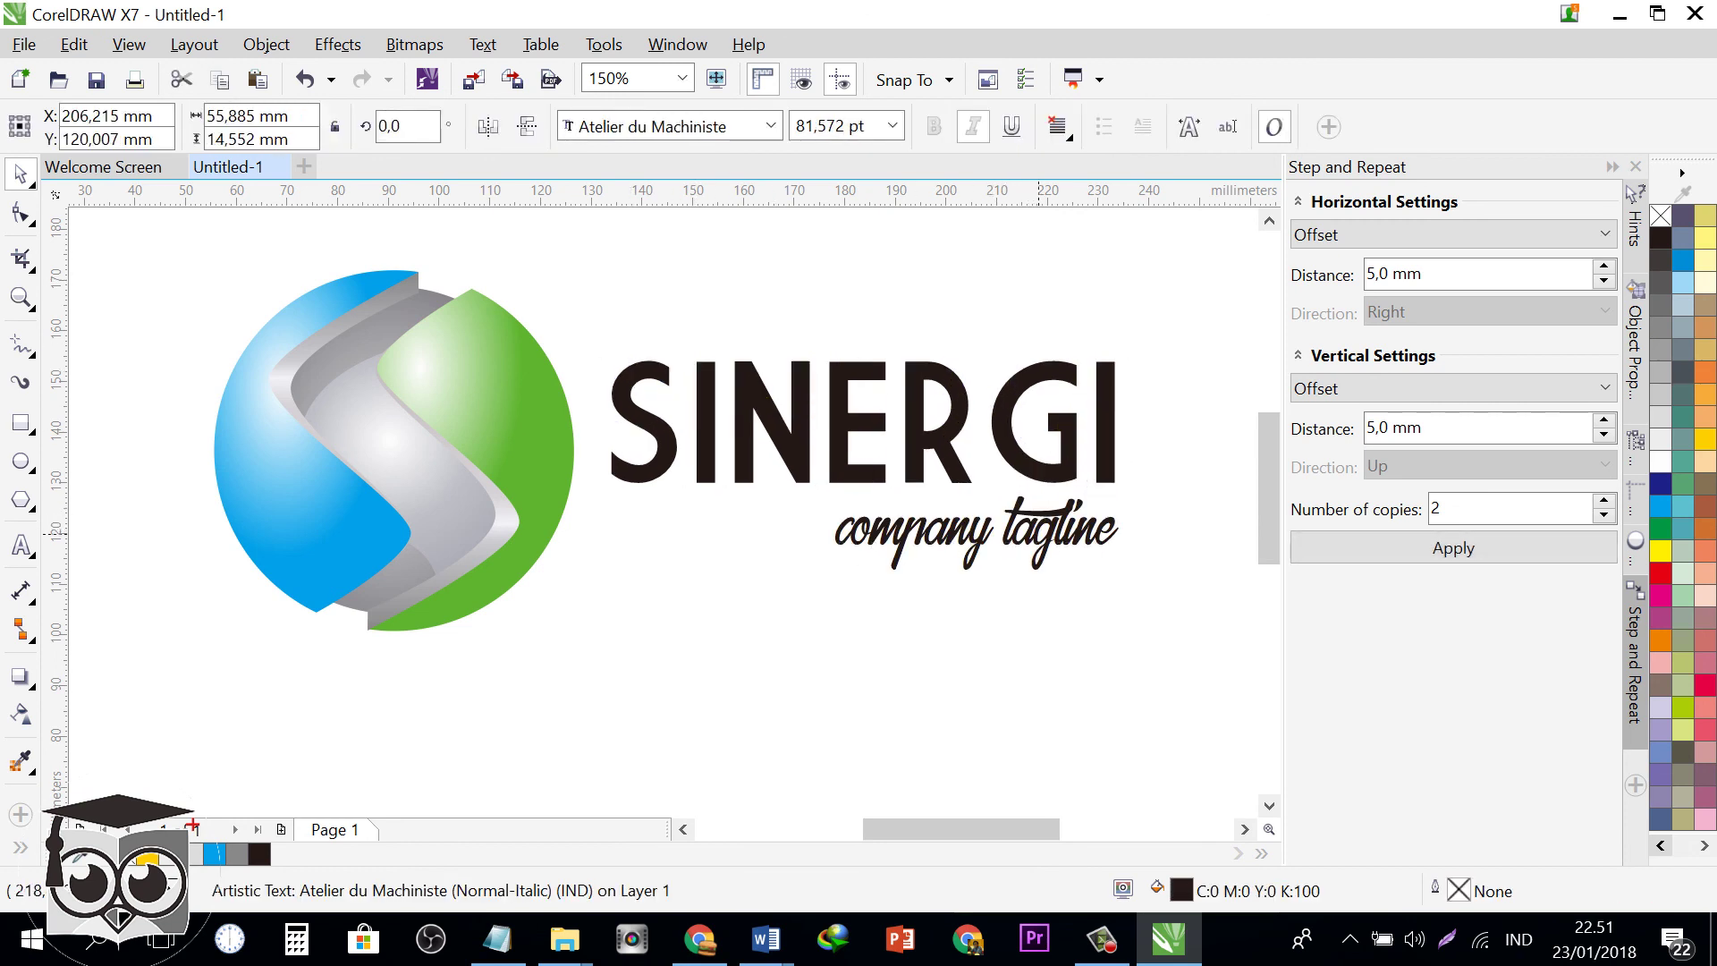
key(Escape)
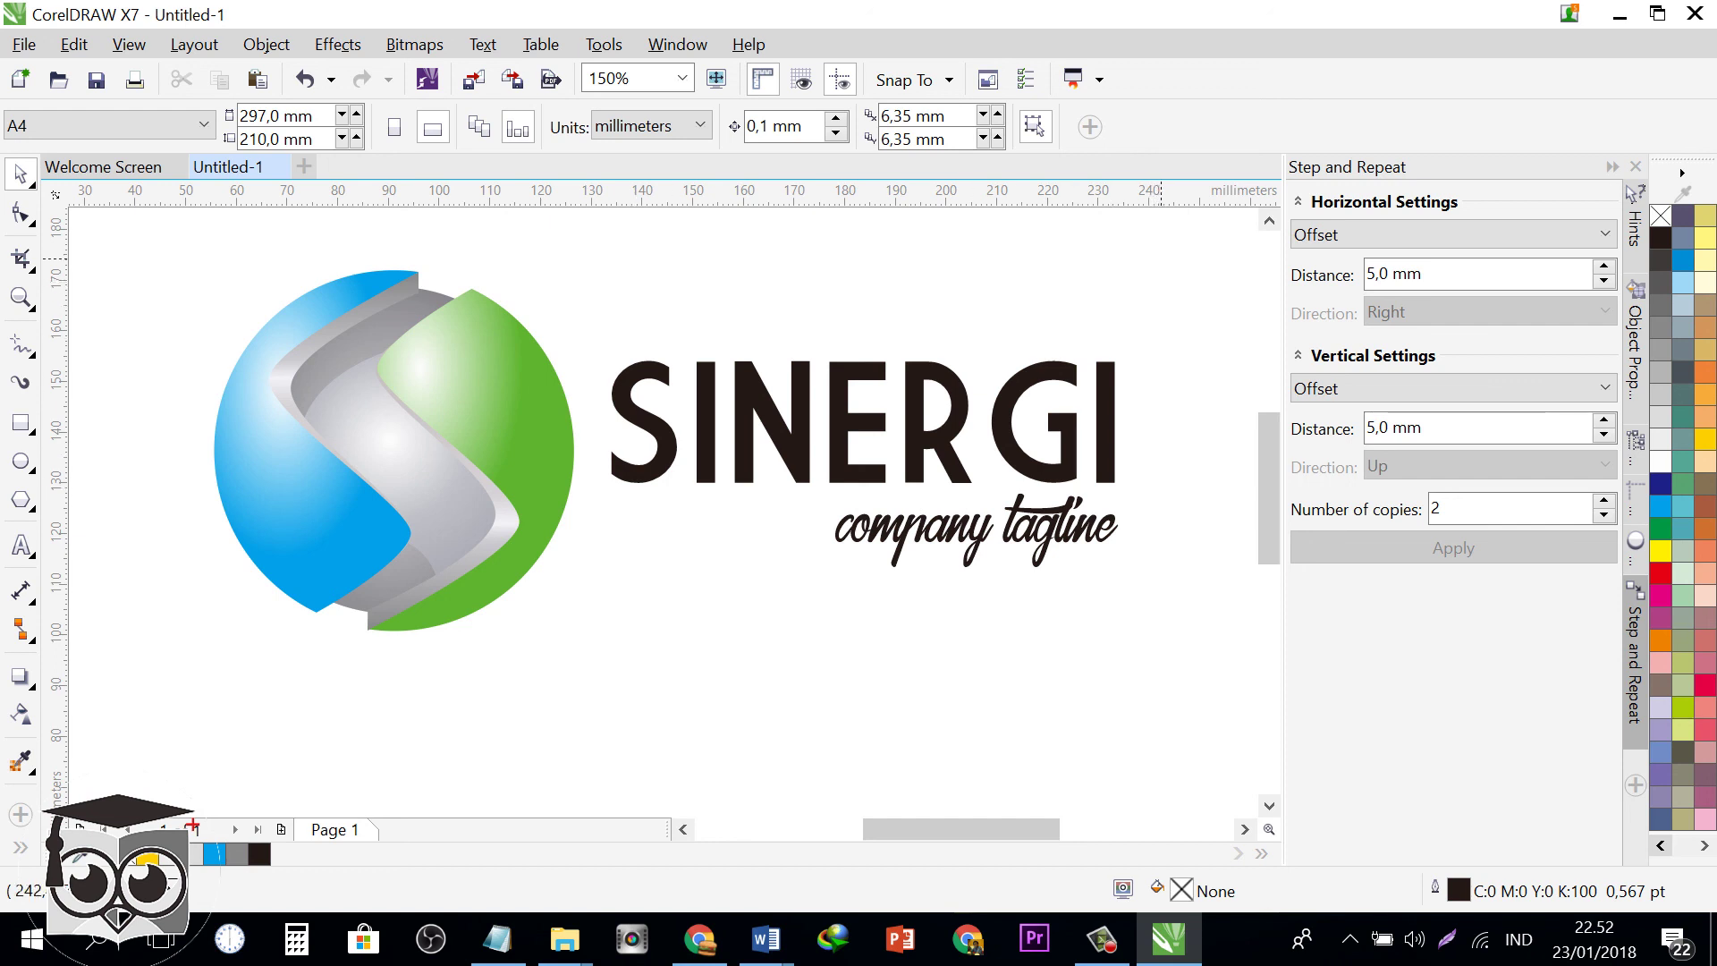
scroll(1164, 237, up, 2)
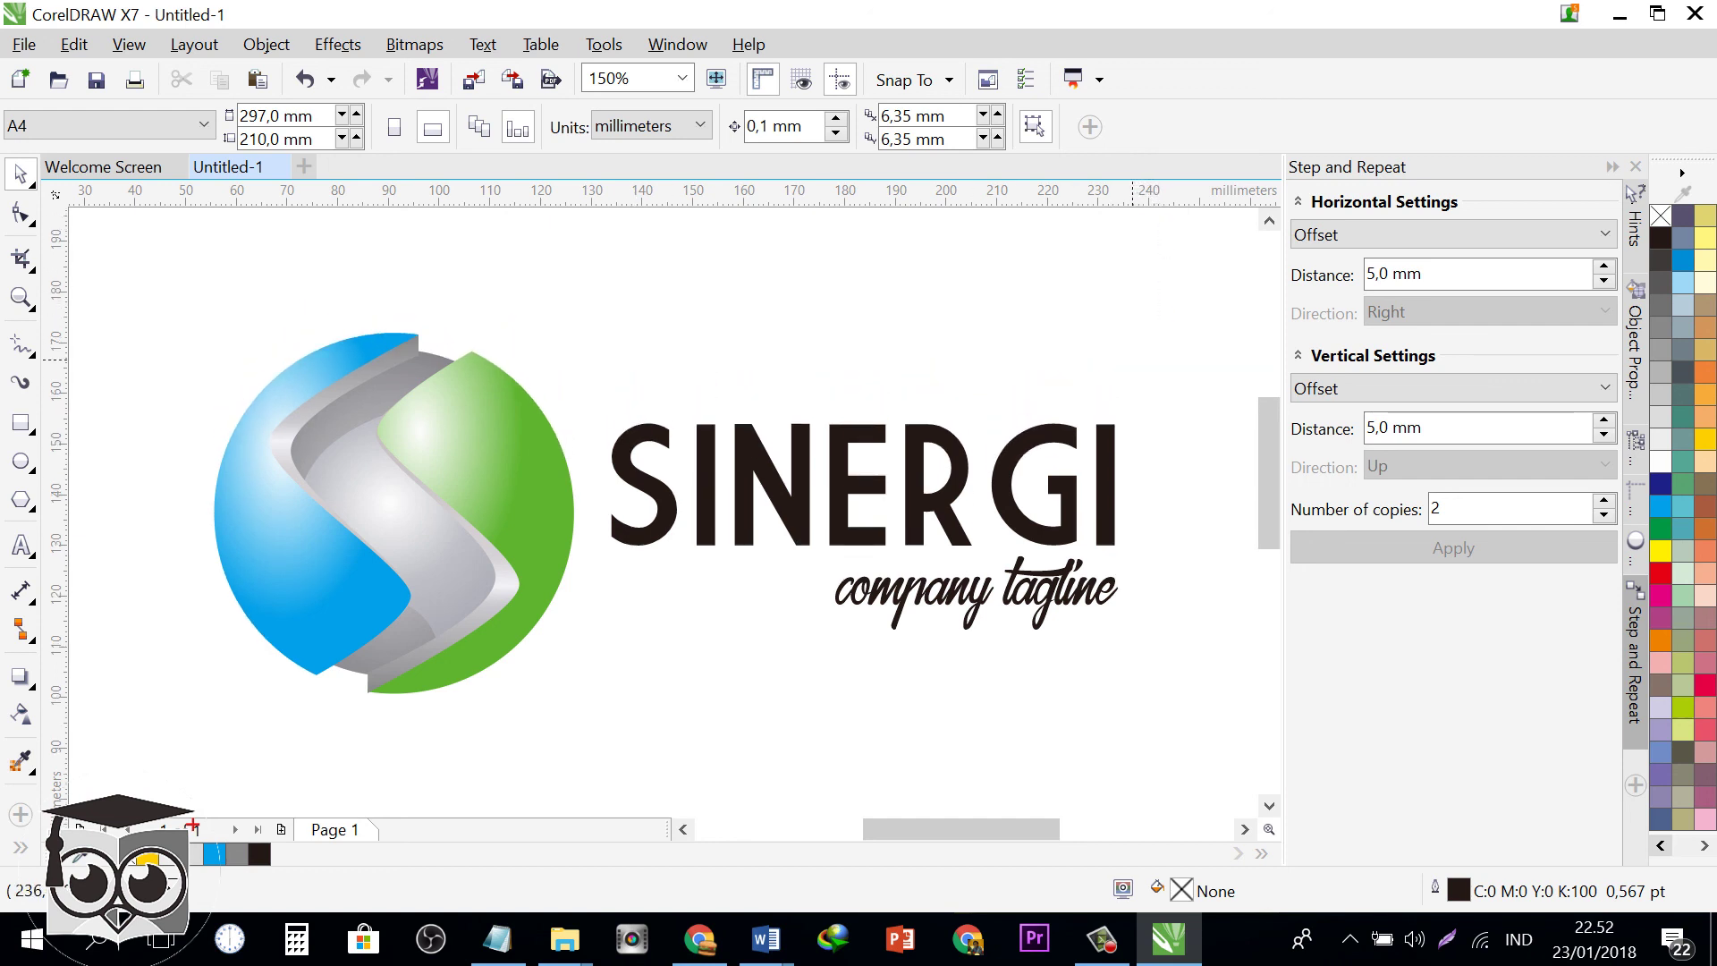